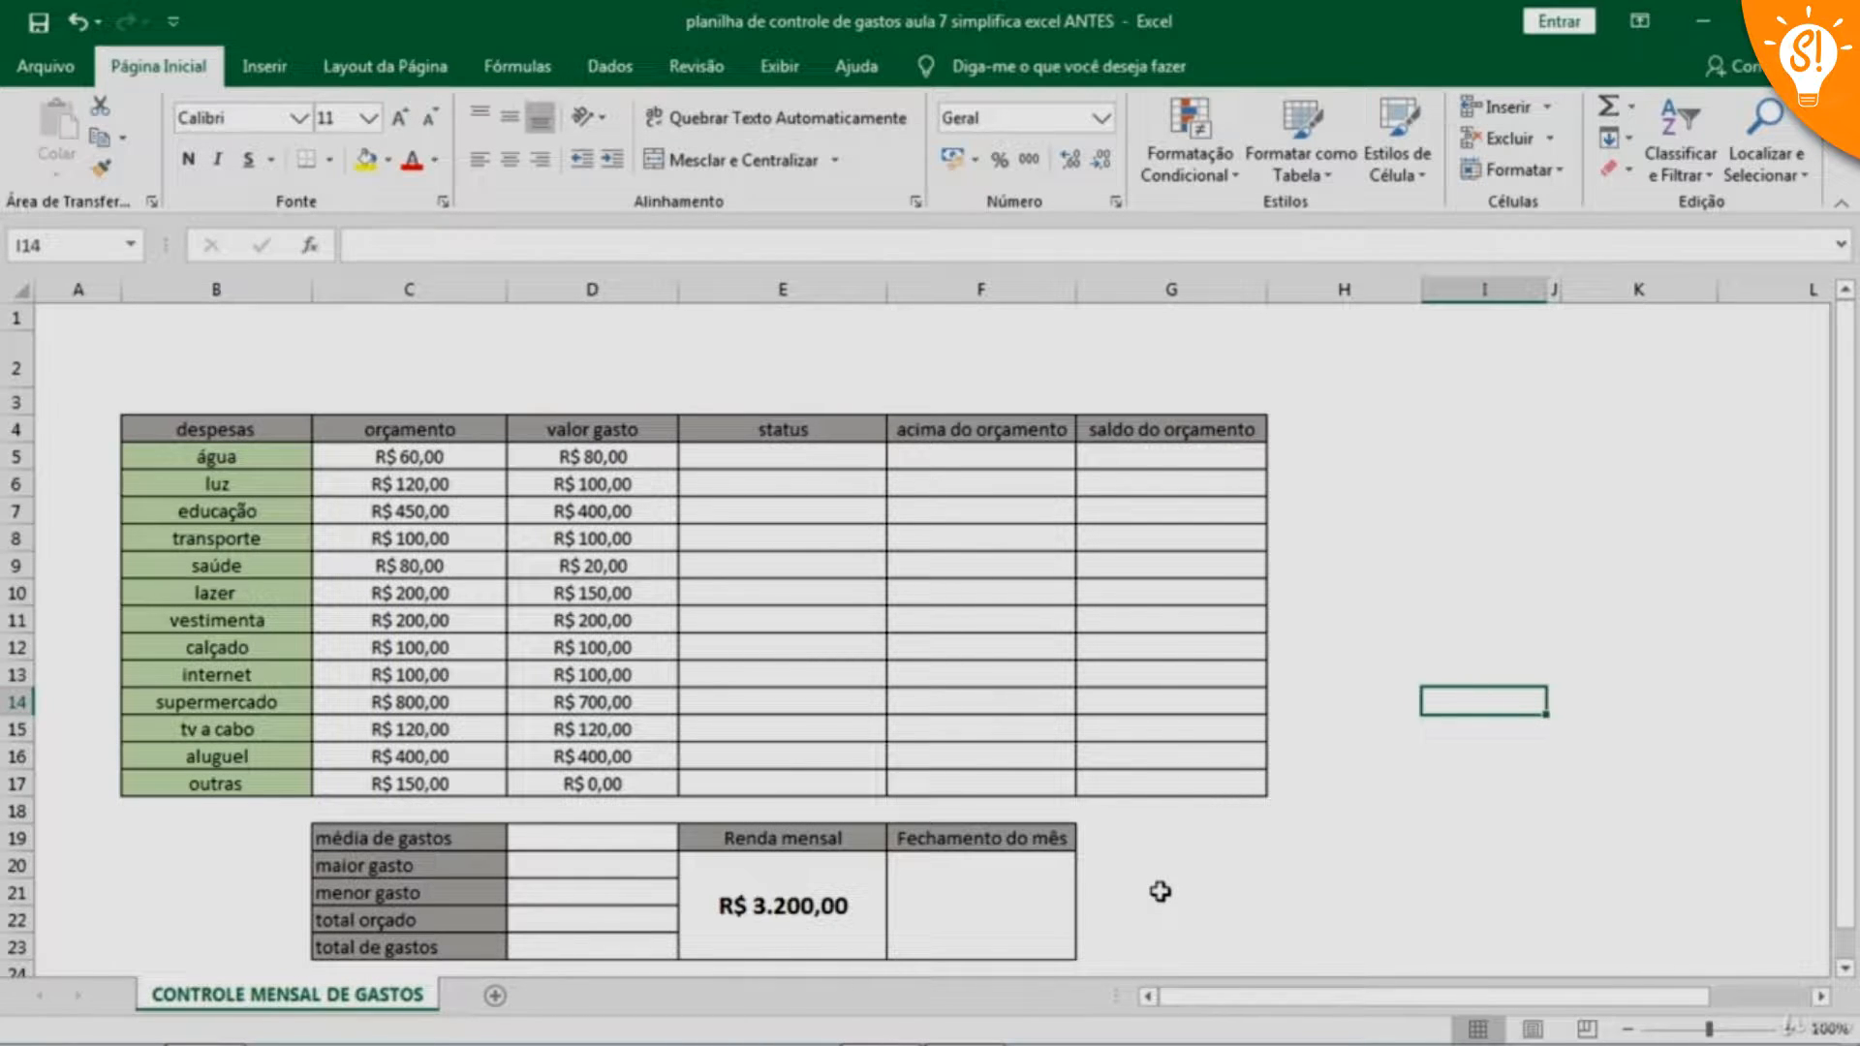
# Insert a WordArt object in the light gold style from the gallery's second row for the sheet title
pyautogui.moveTo(351, 368); pyautogui.dragTo(966, 376)
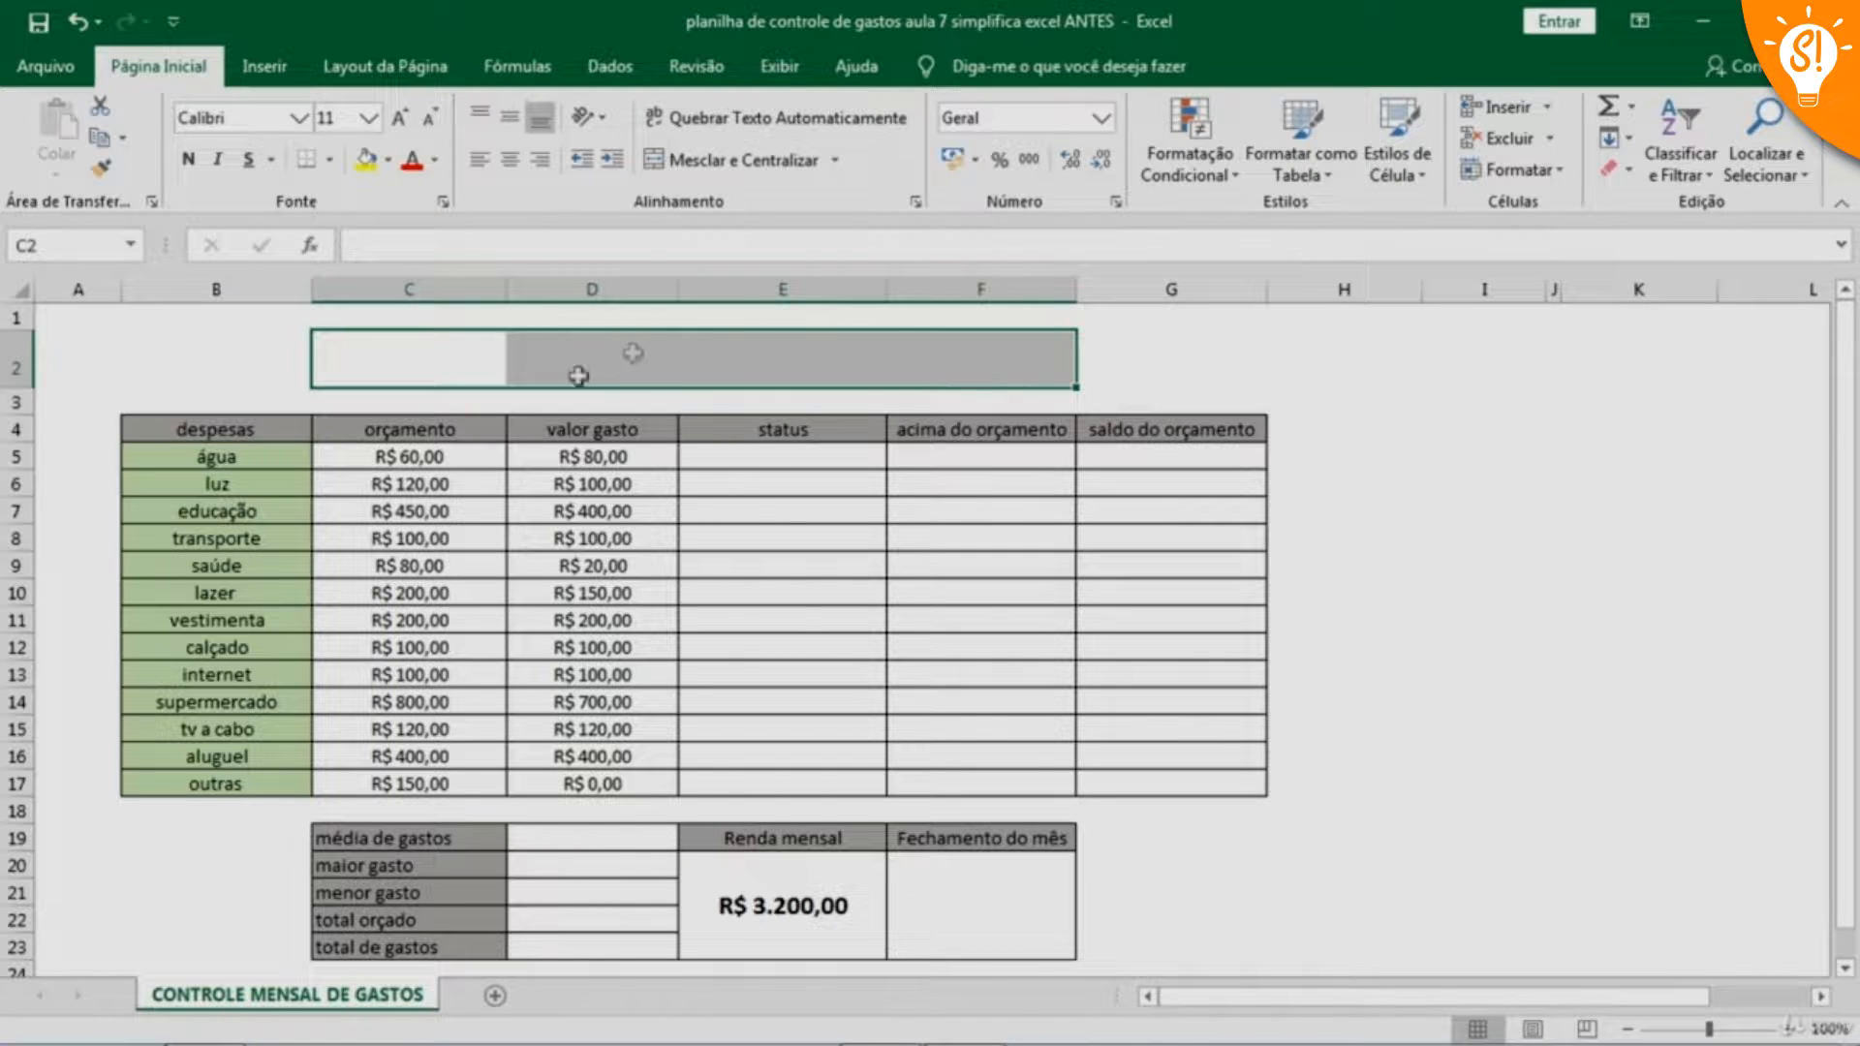
pyautogui.click(1220, 360)
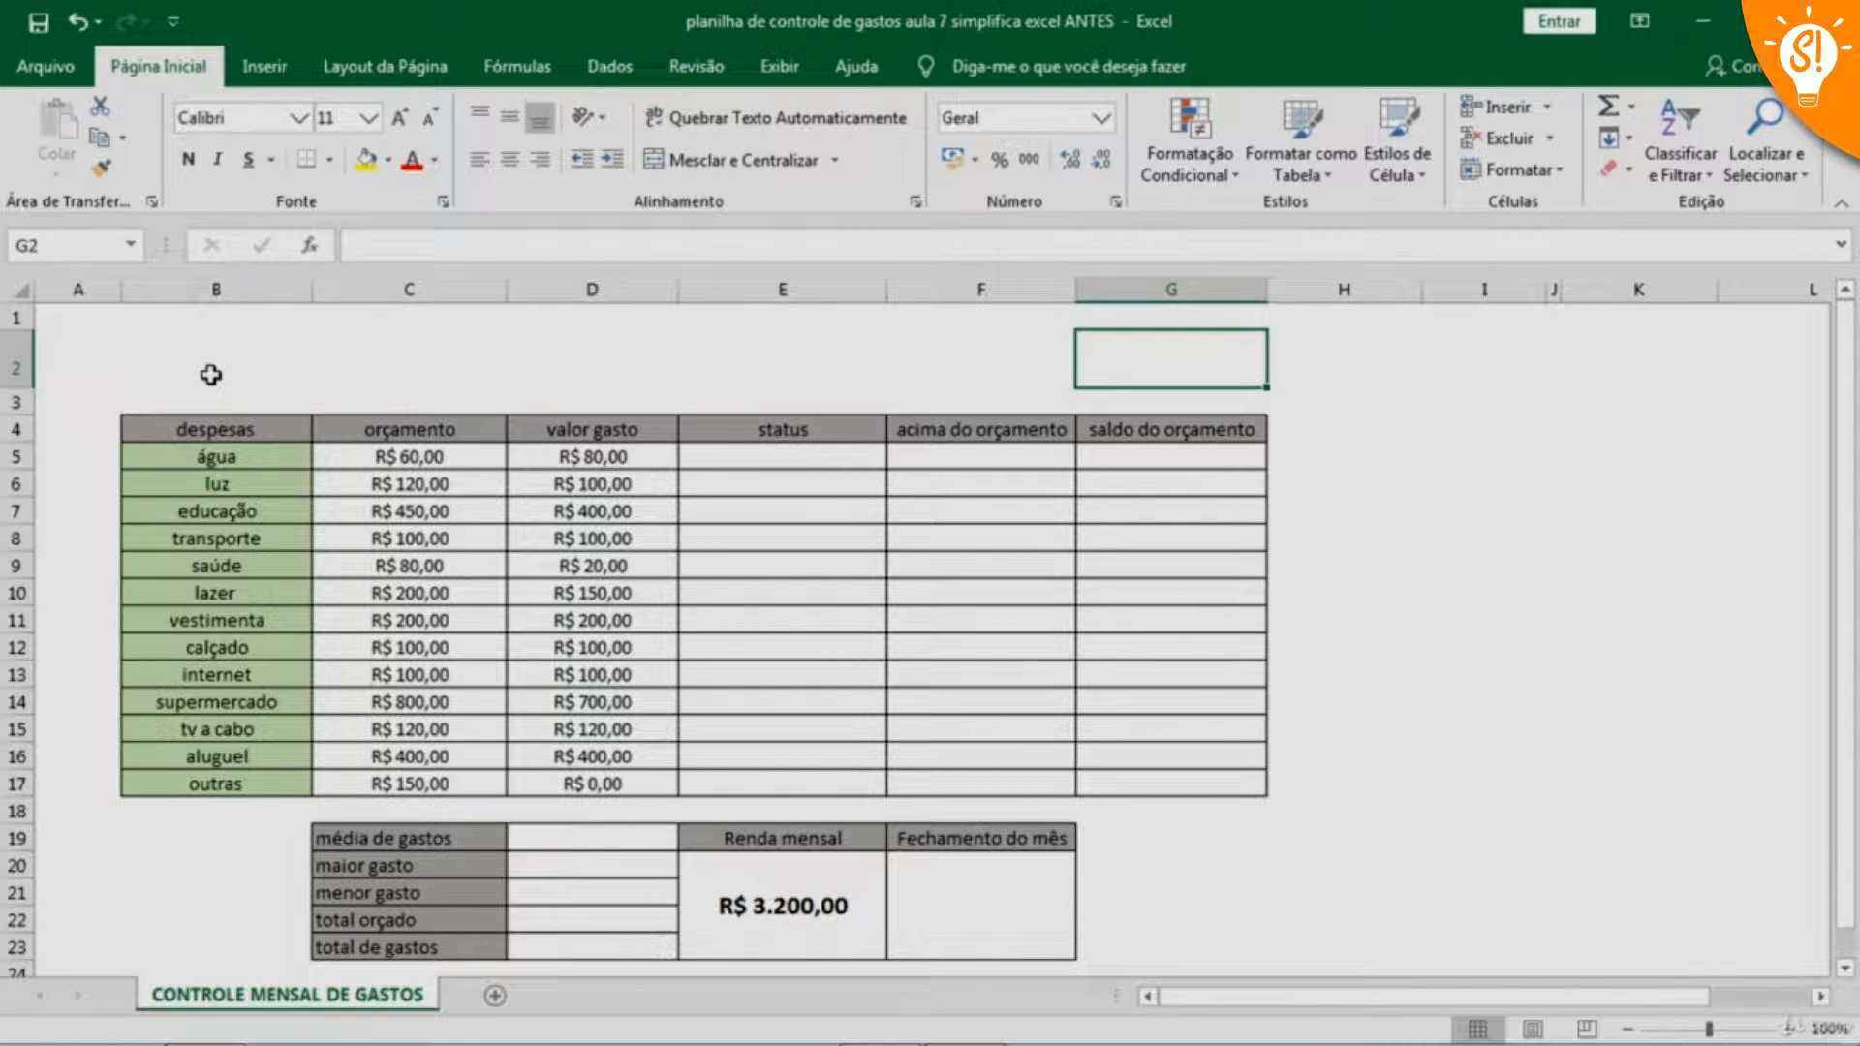
pyautogui.click(266, 72)
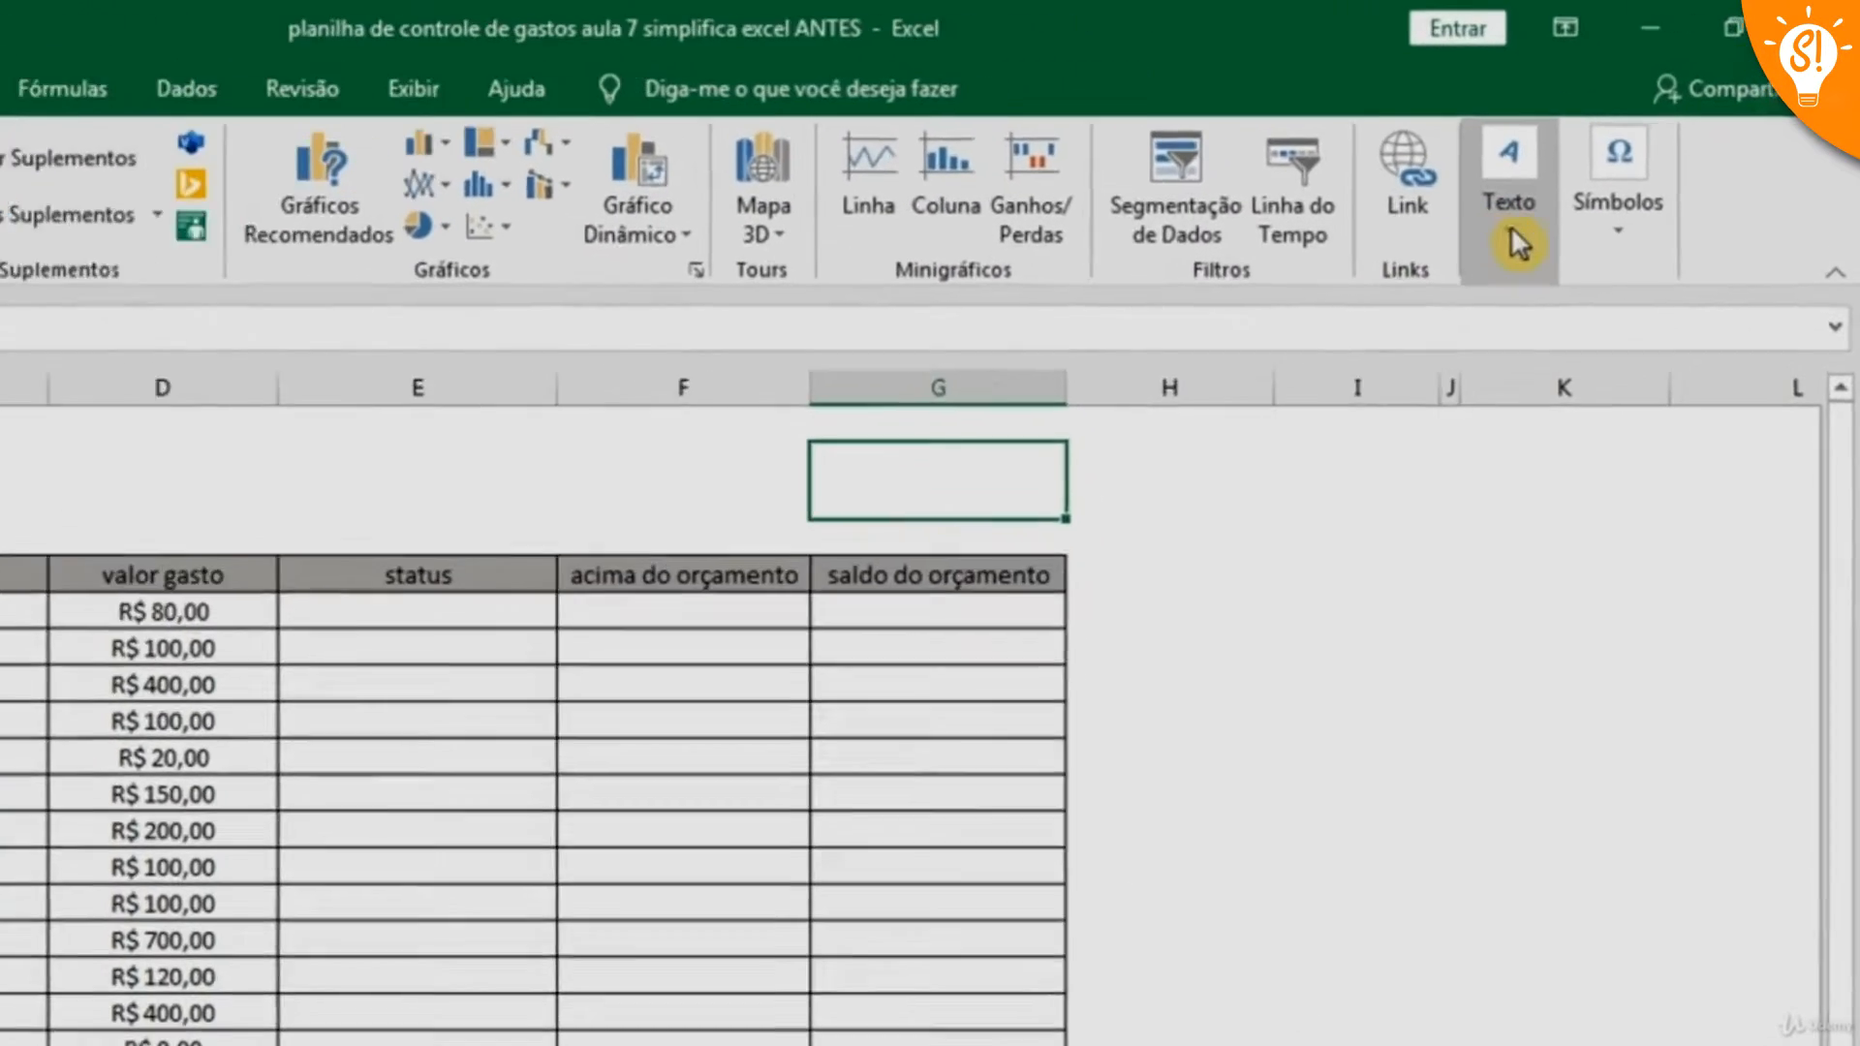
pyautogui.click(1514, 240)
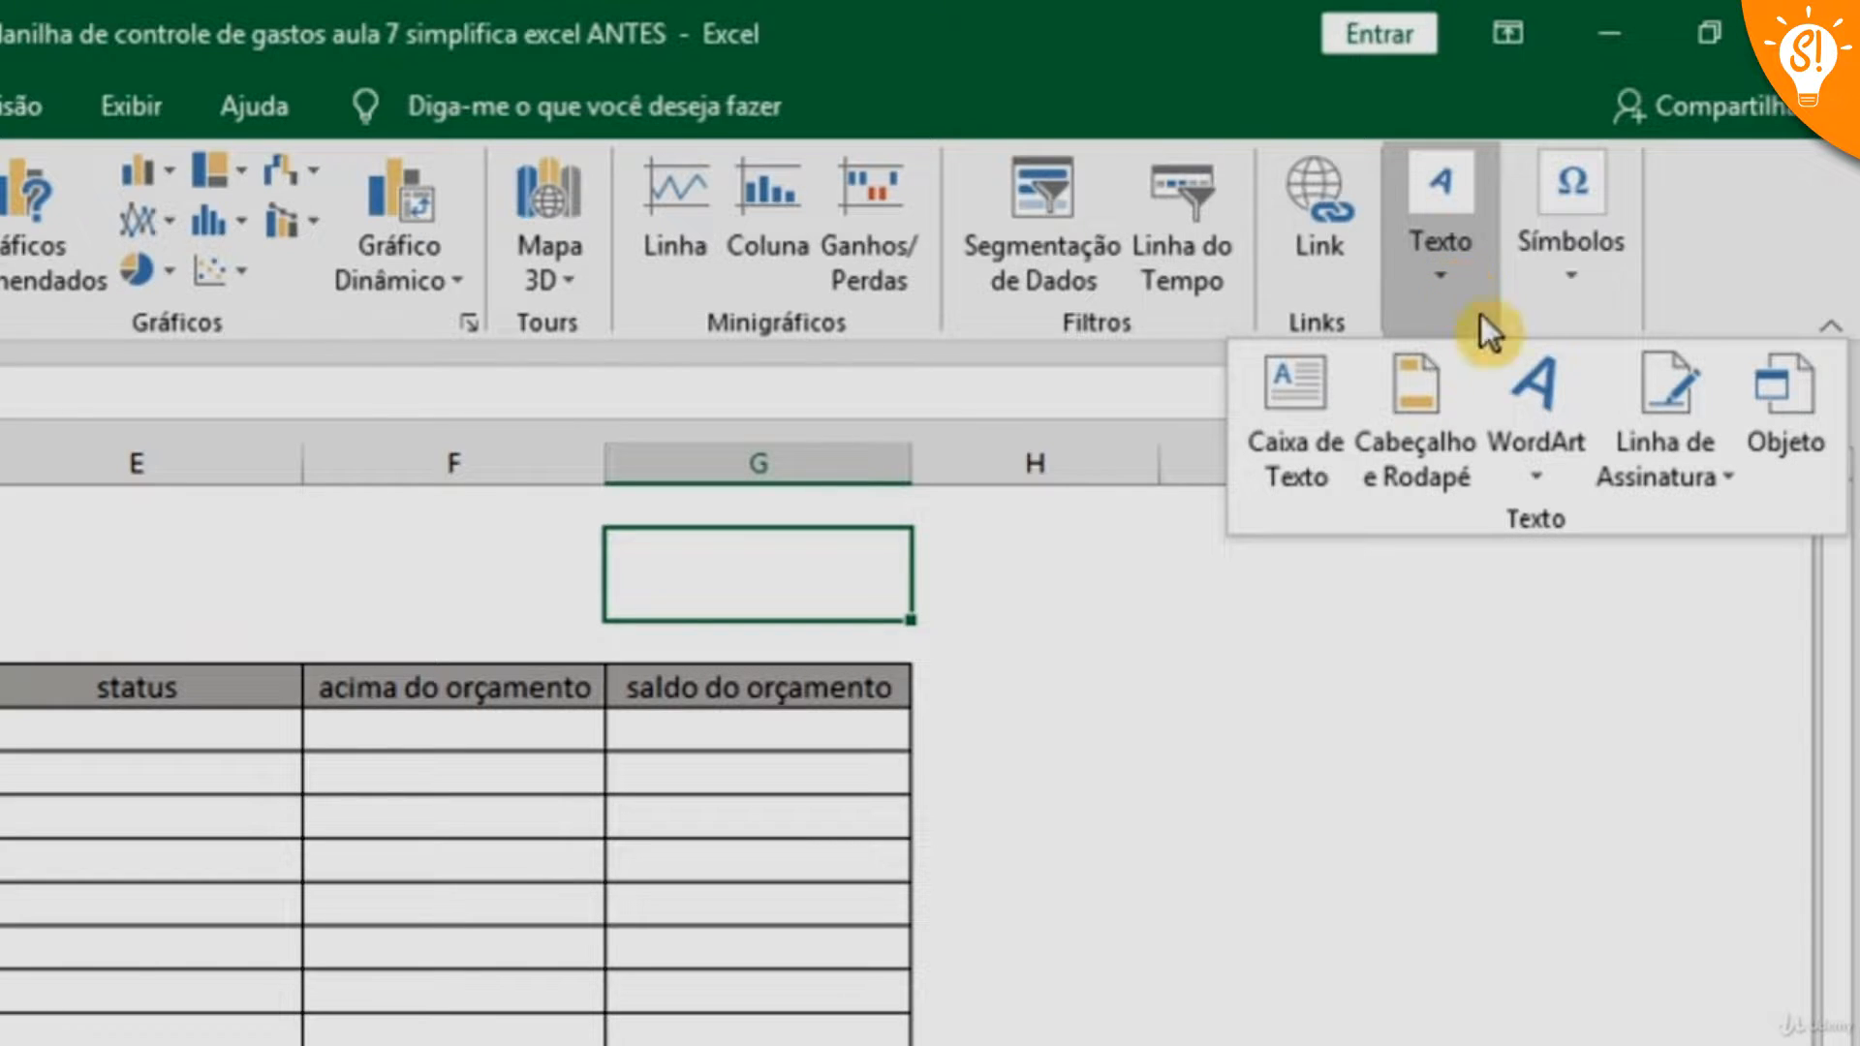
pyautogui.click(1543, 481)
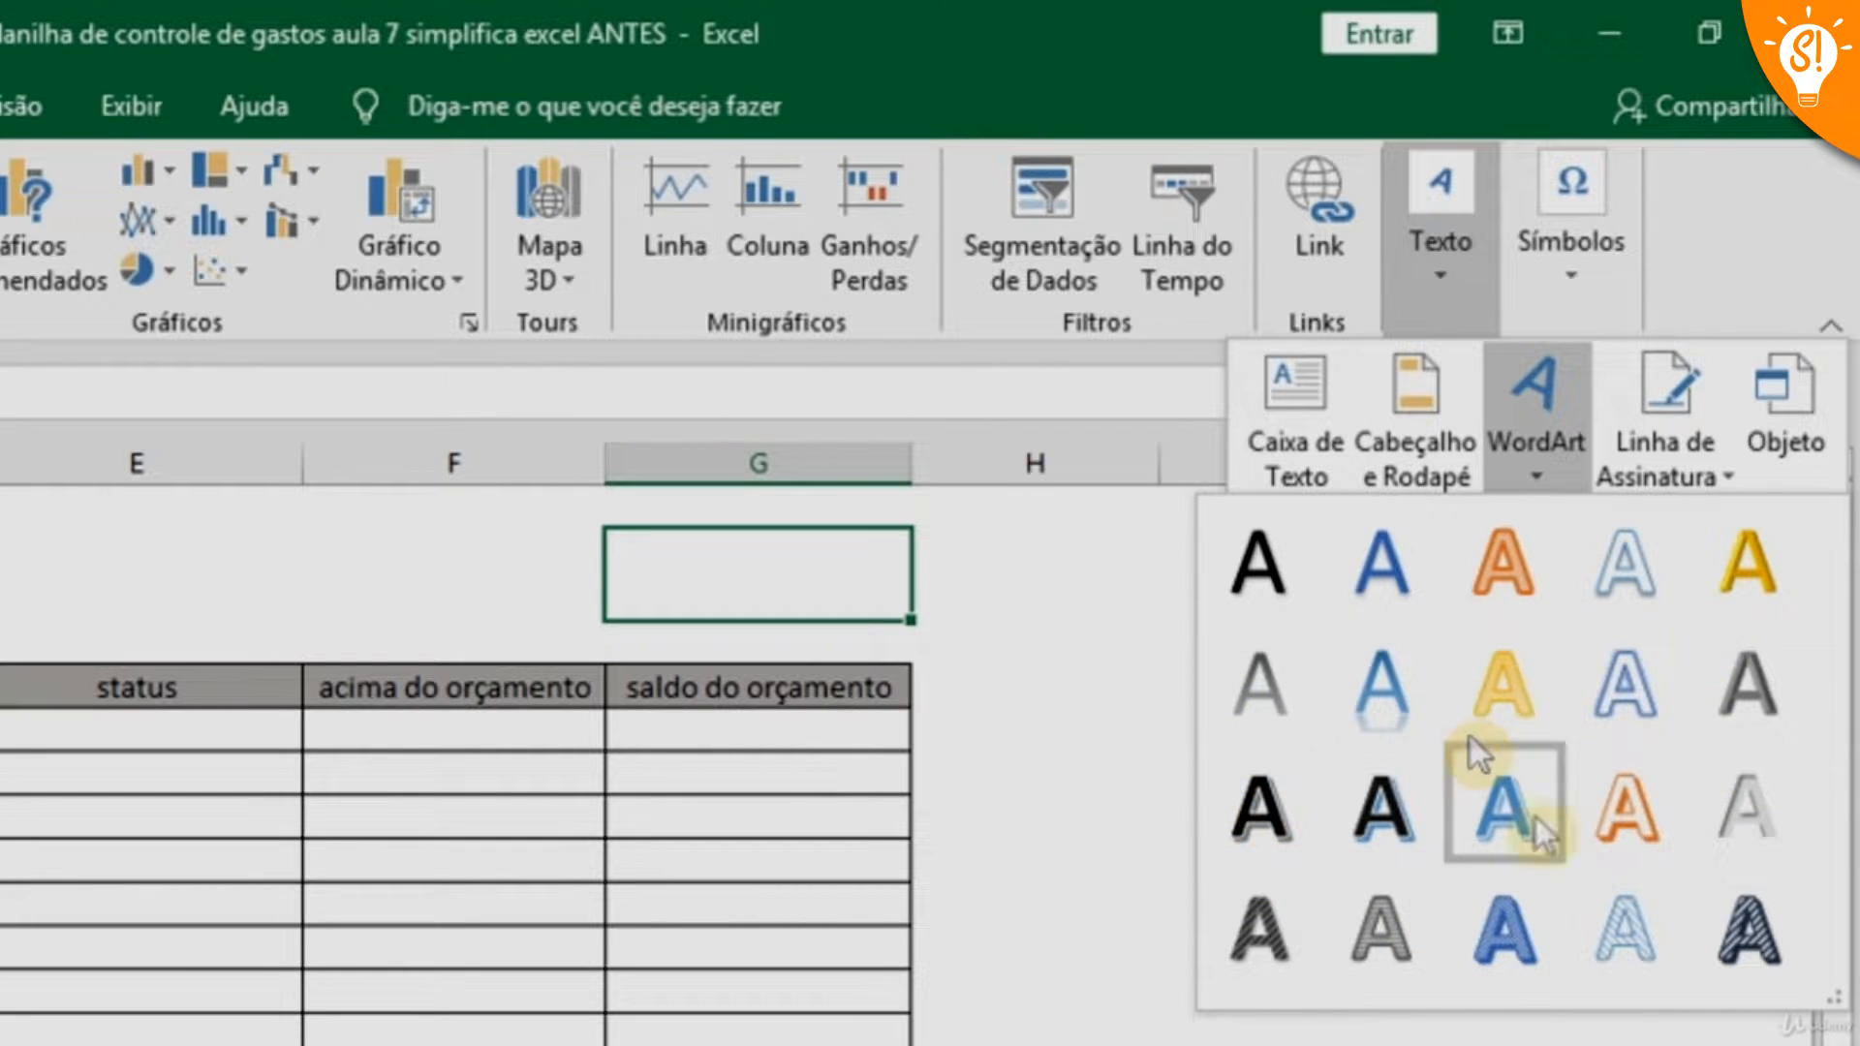
pyautogui.click(1498, 695)
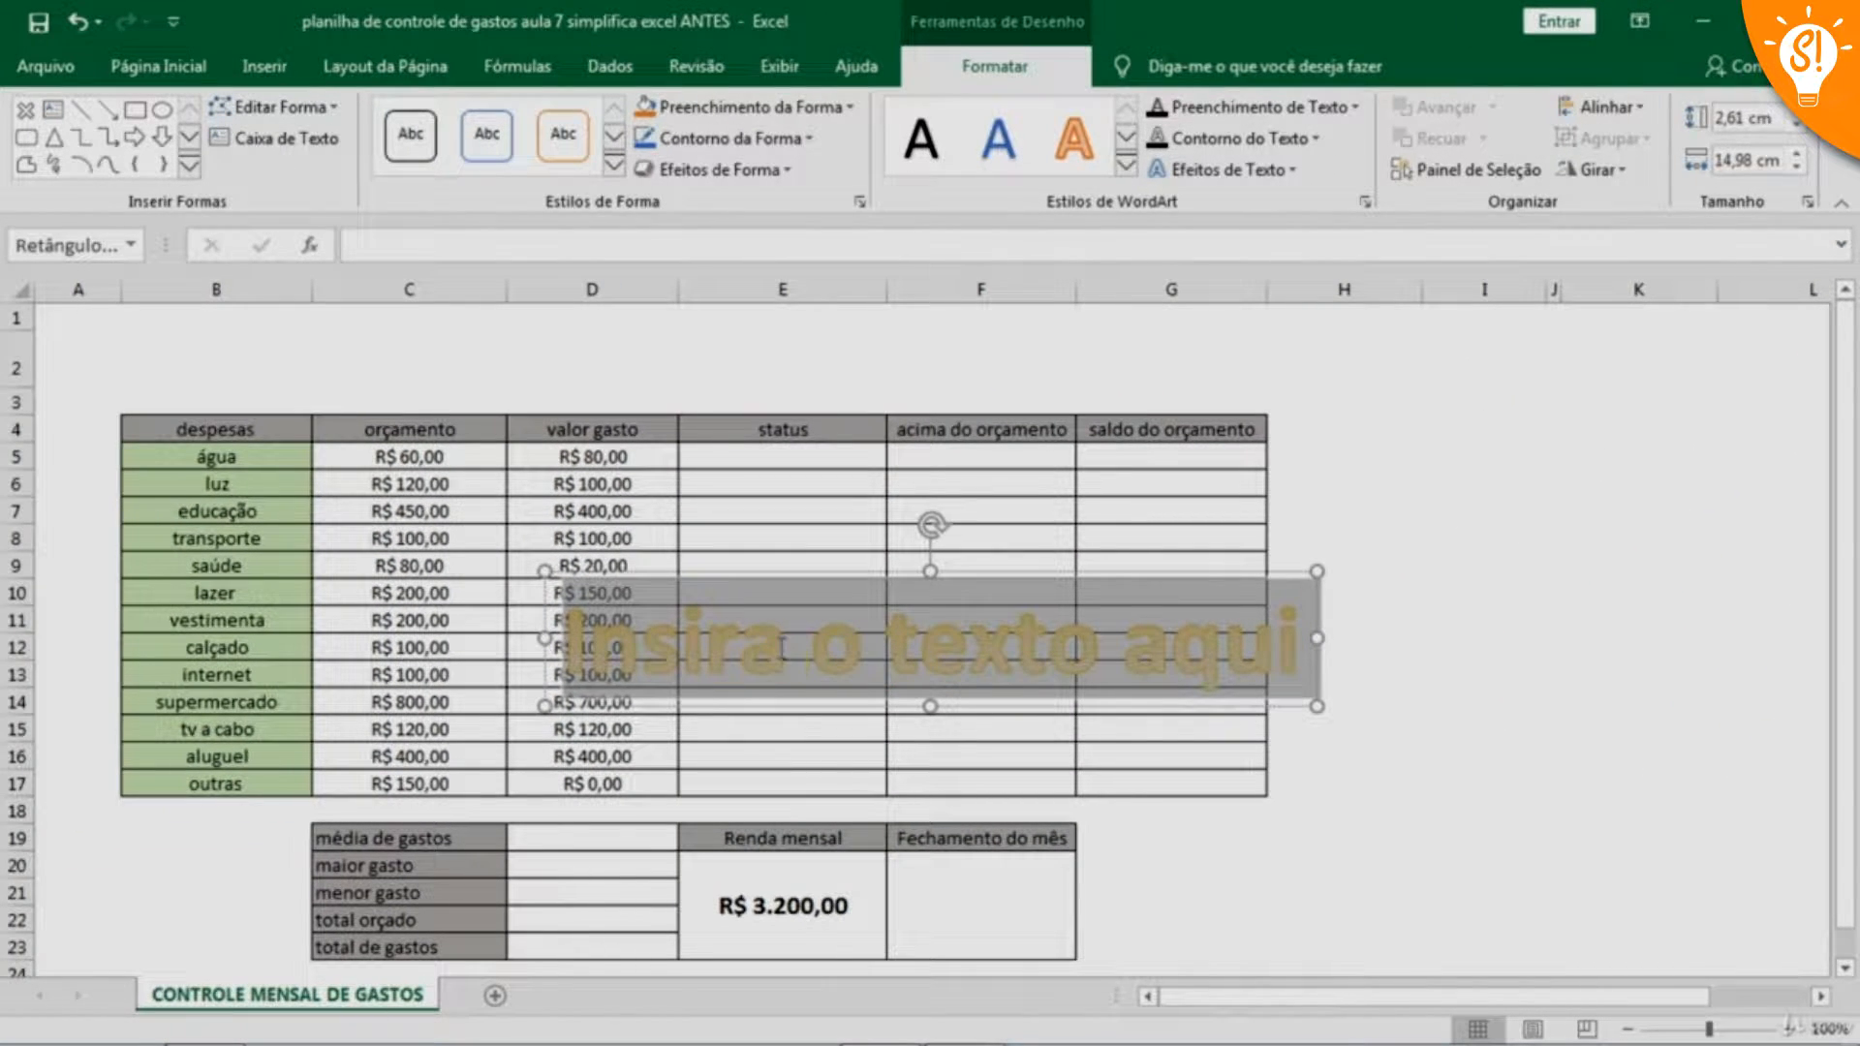
# Replace the WordArt placeholder text with "Controle Mensal de Gastos"
pyautogui.click(781, 647)
pyautogui.moveTo(566, 647); pyautogui.dragTo(1222, 639)
pyautogui.write('controle')
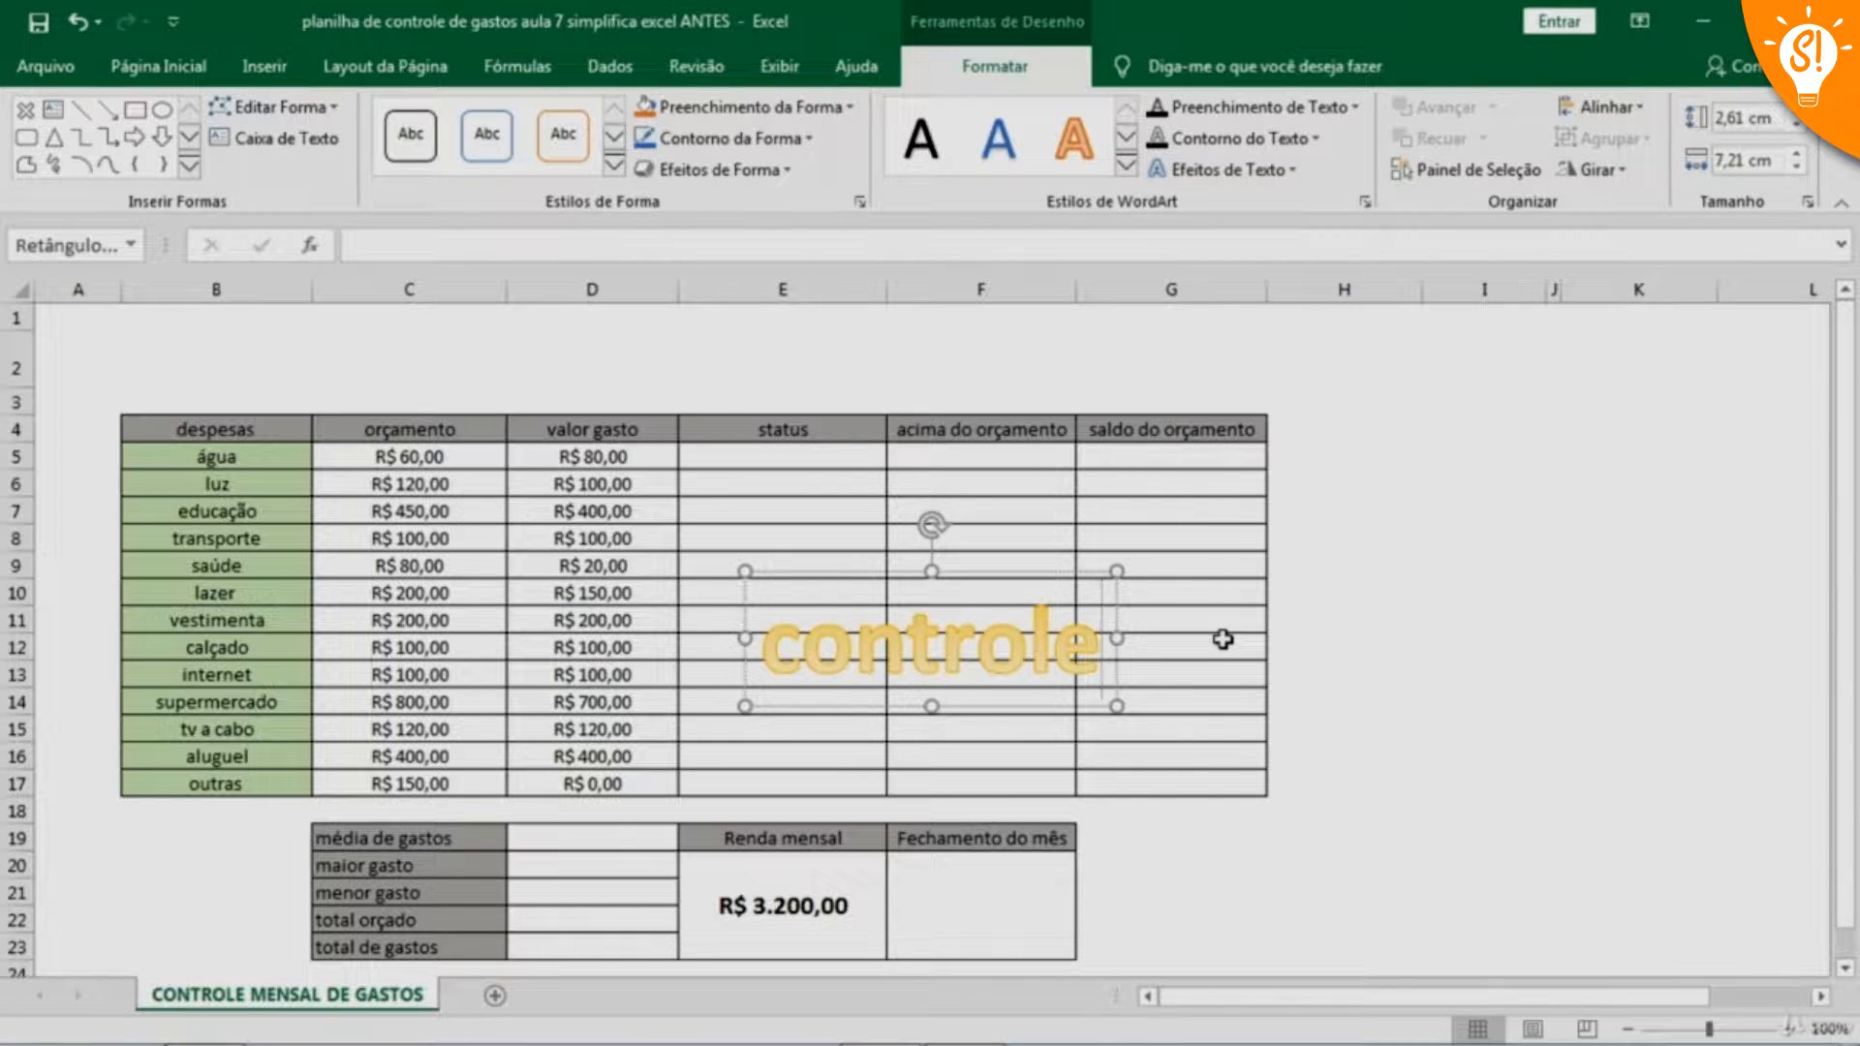
pyautogui.write(' mens')
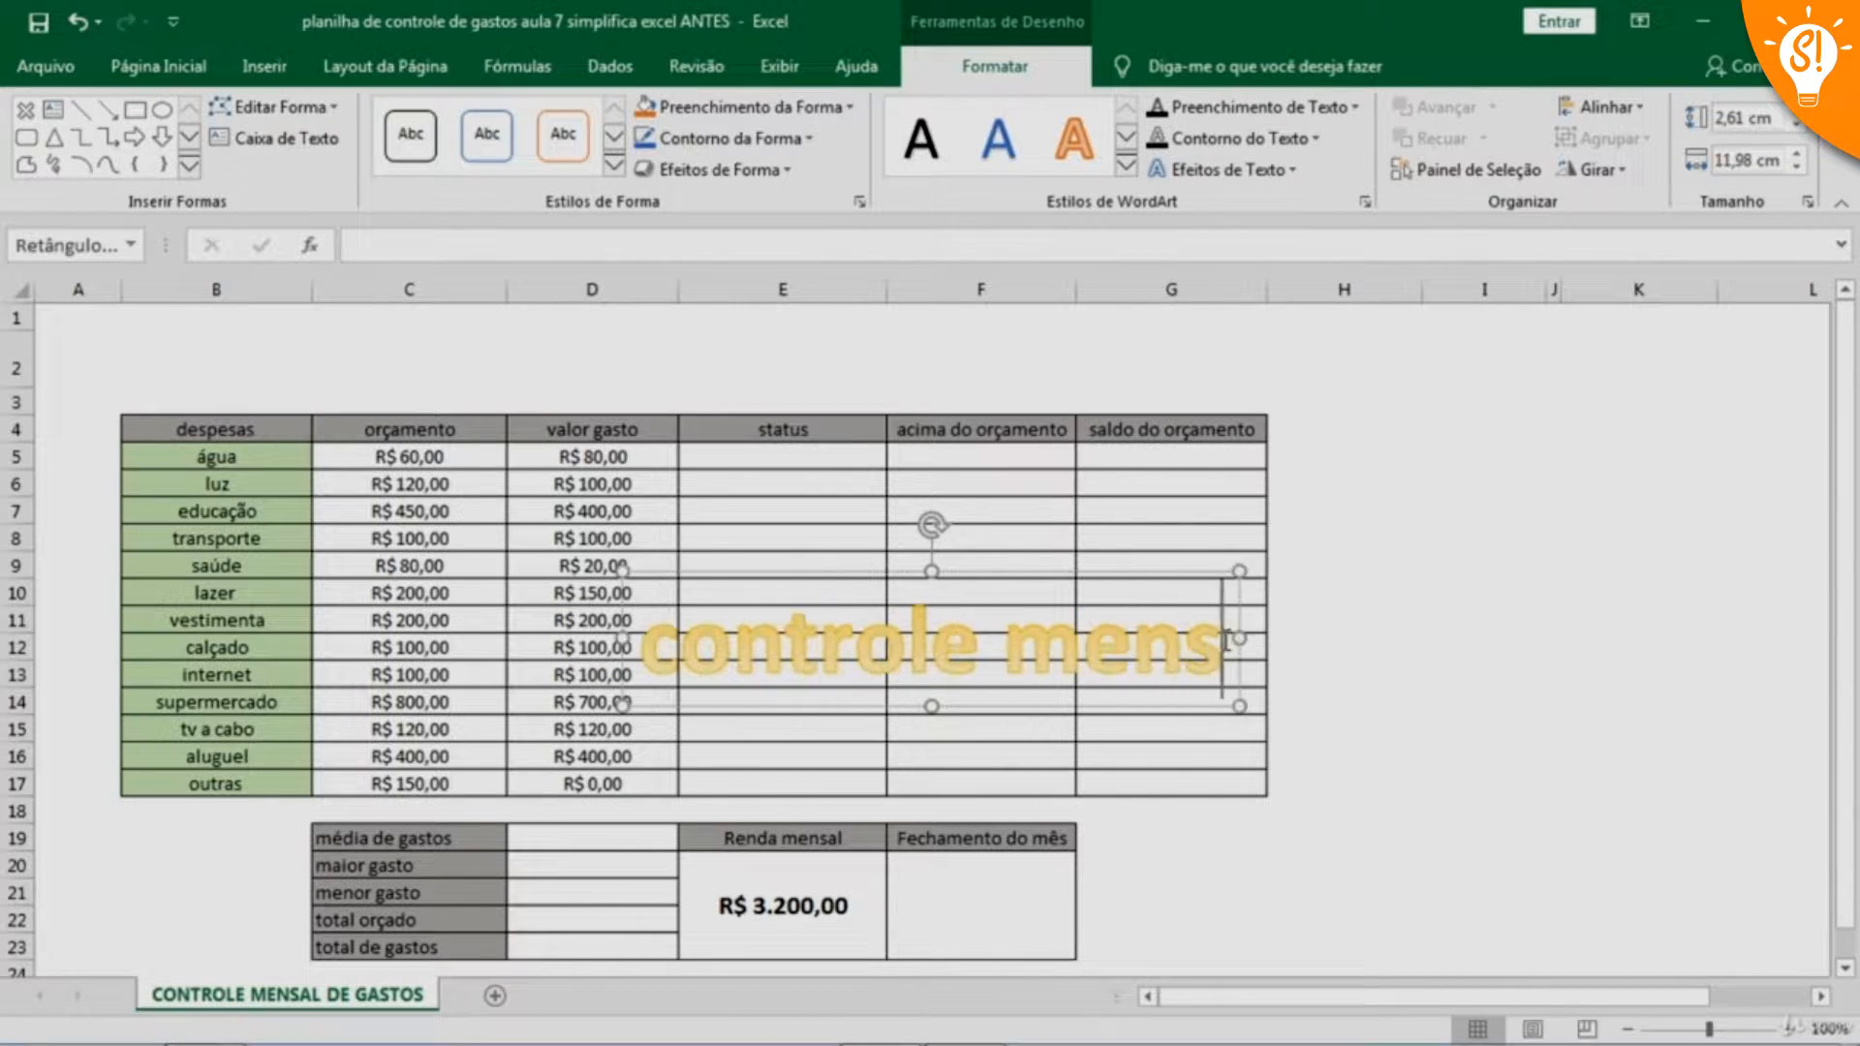
pyautogui.write('al de')
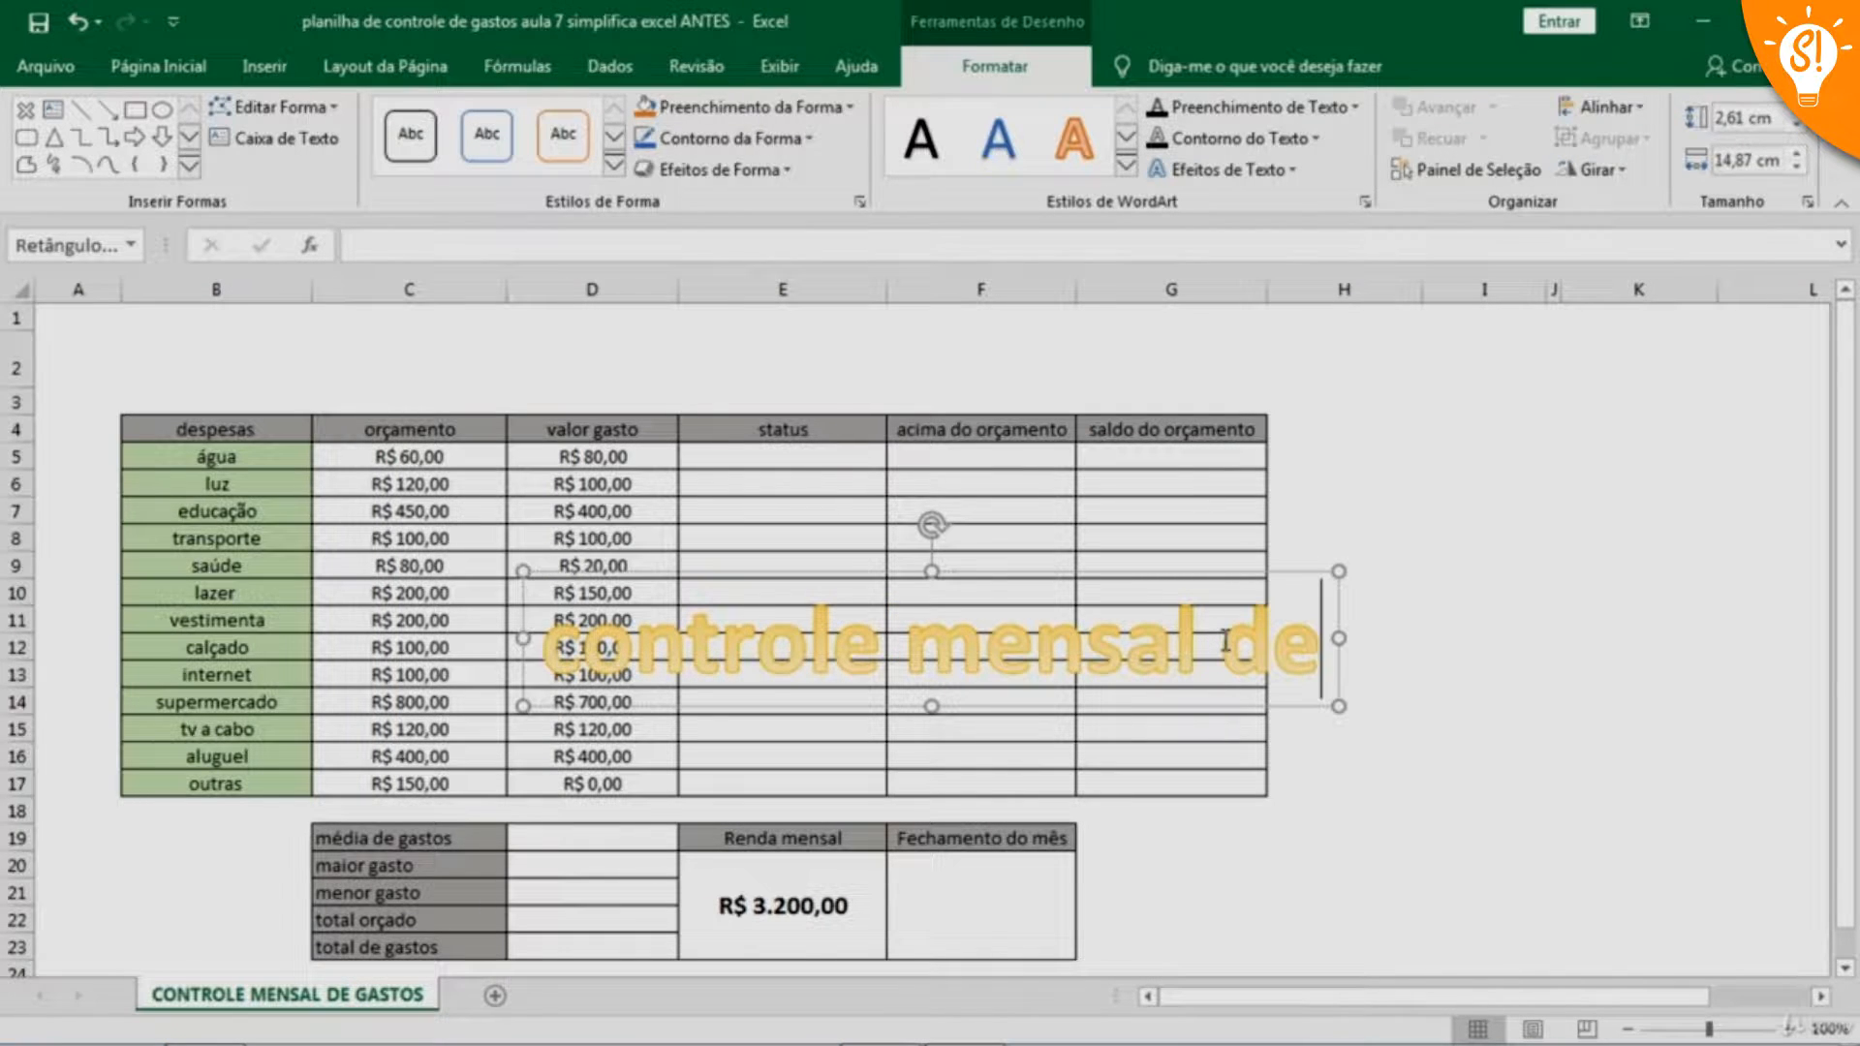
pyautogui.write(' gast')
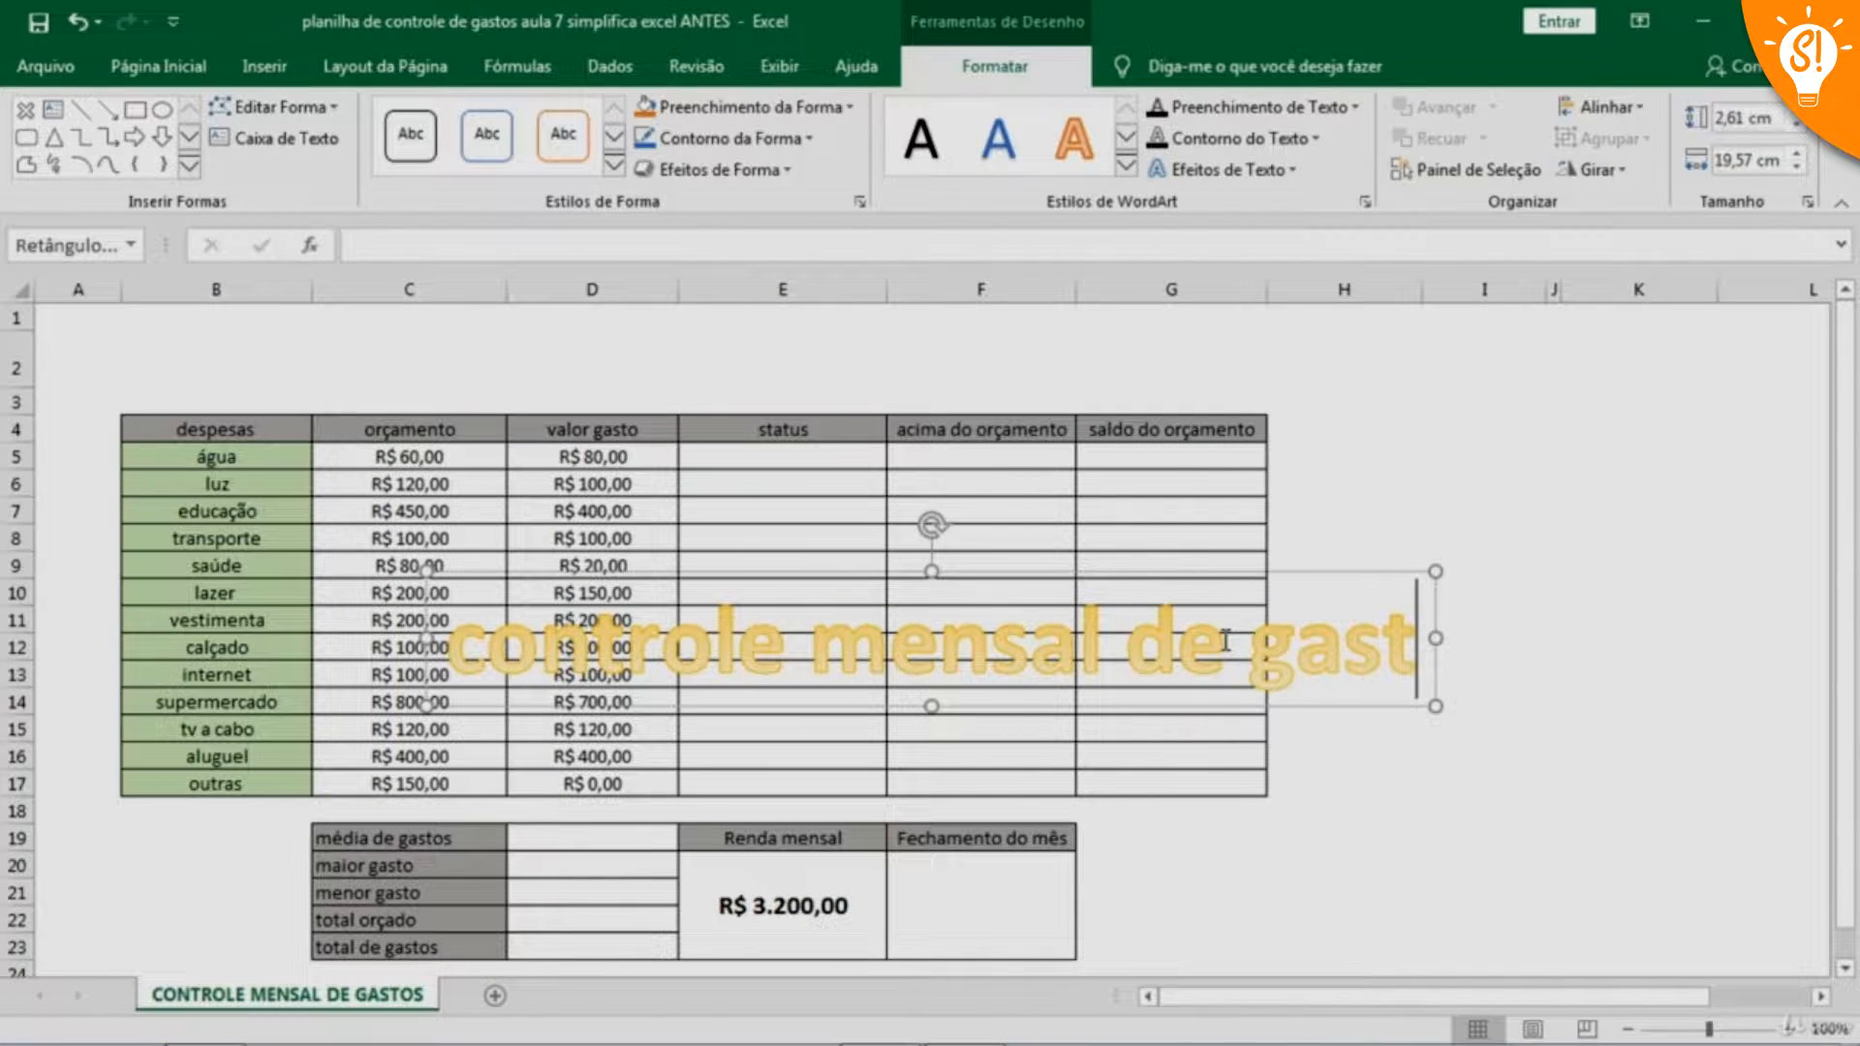
pyautogui.write('G')
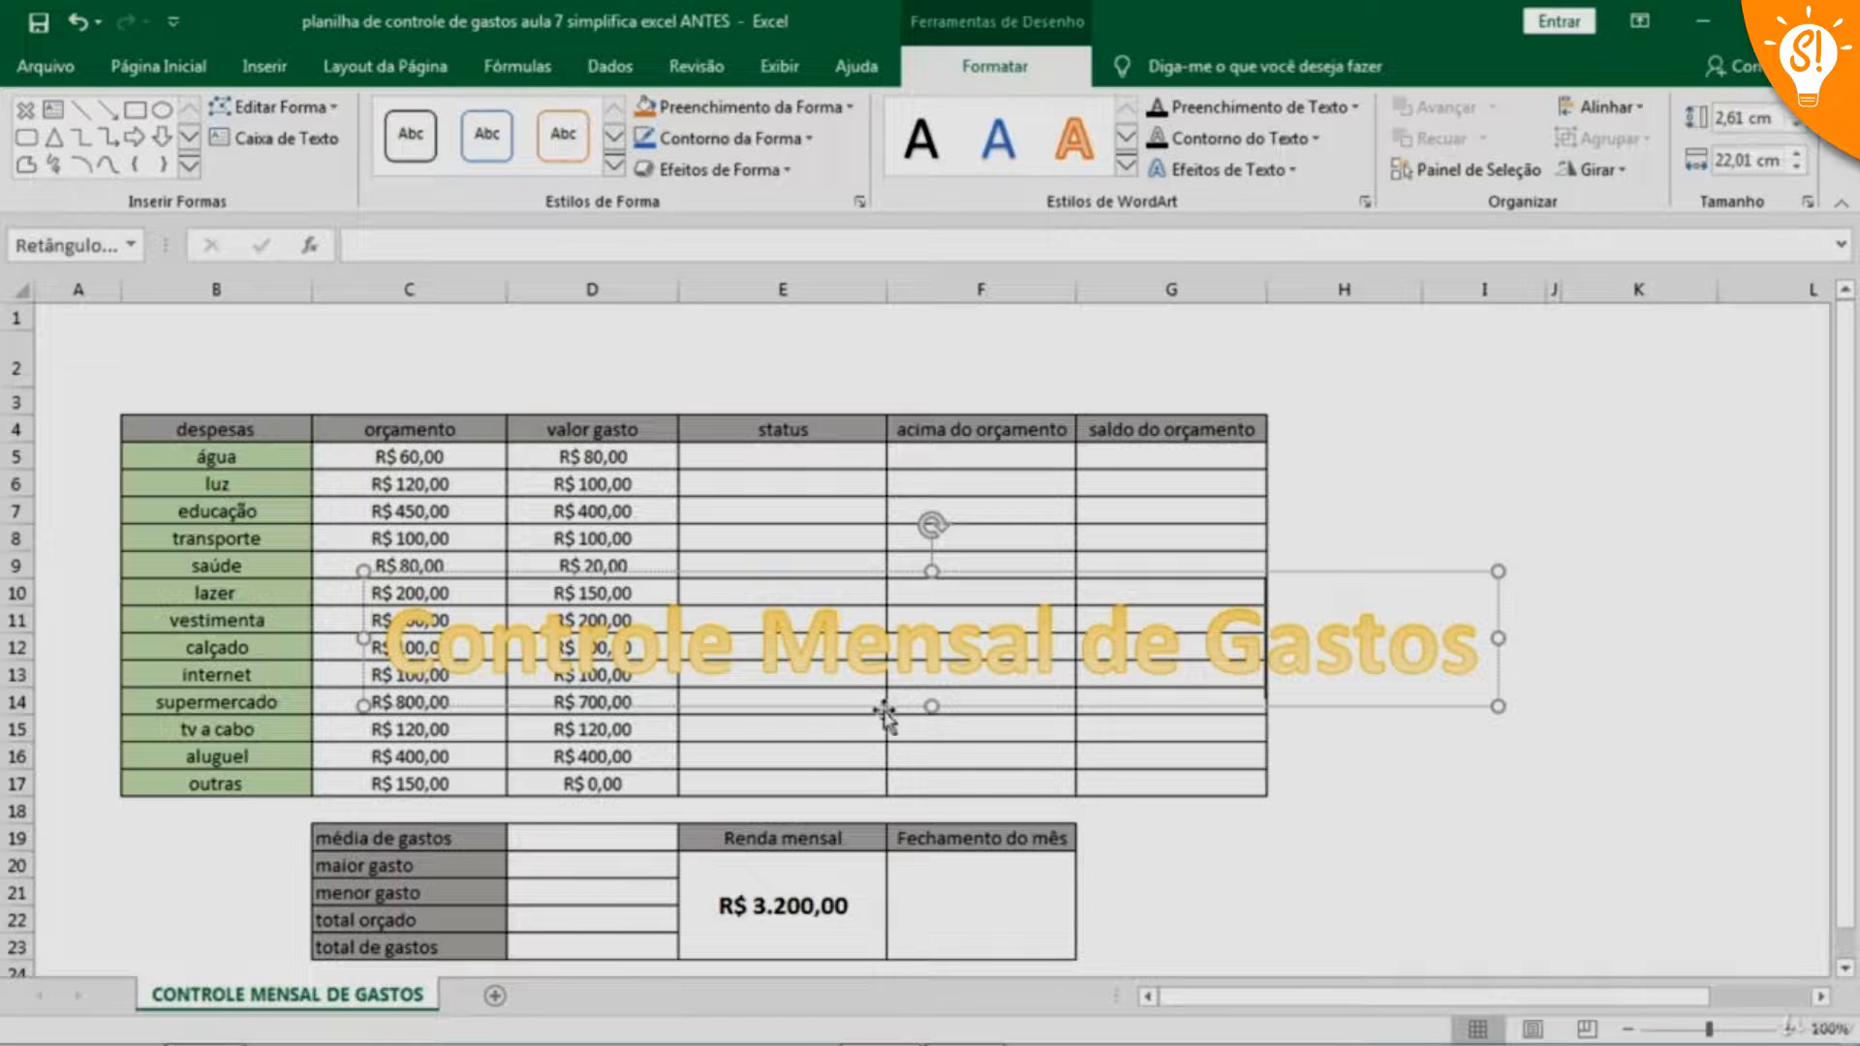
# Set the WordArt title's font size to 36 and move it above the table, over columns C to F
pyautogui.moveTo(386, 644); pyautogui.dragTo(1347, 666)
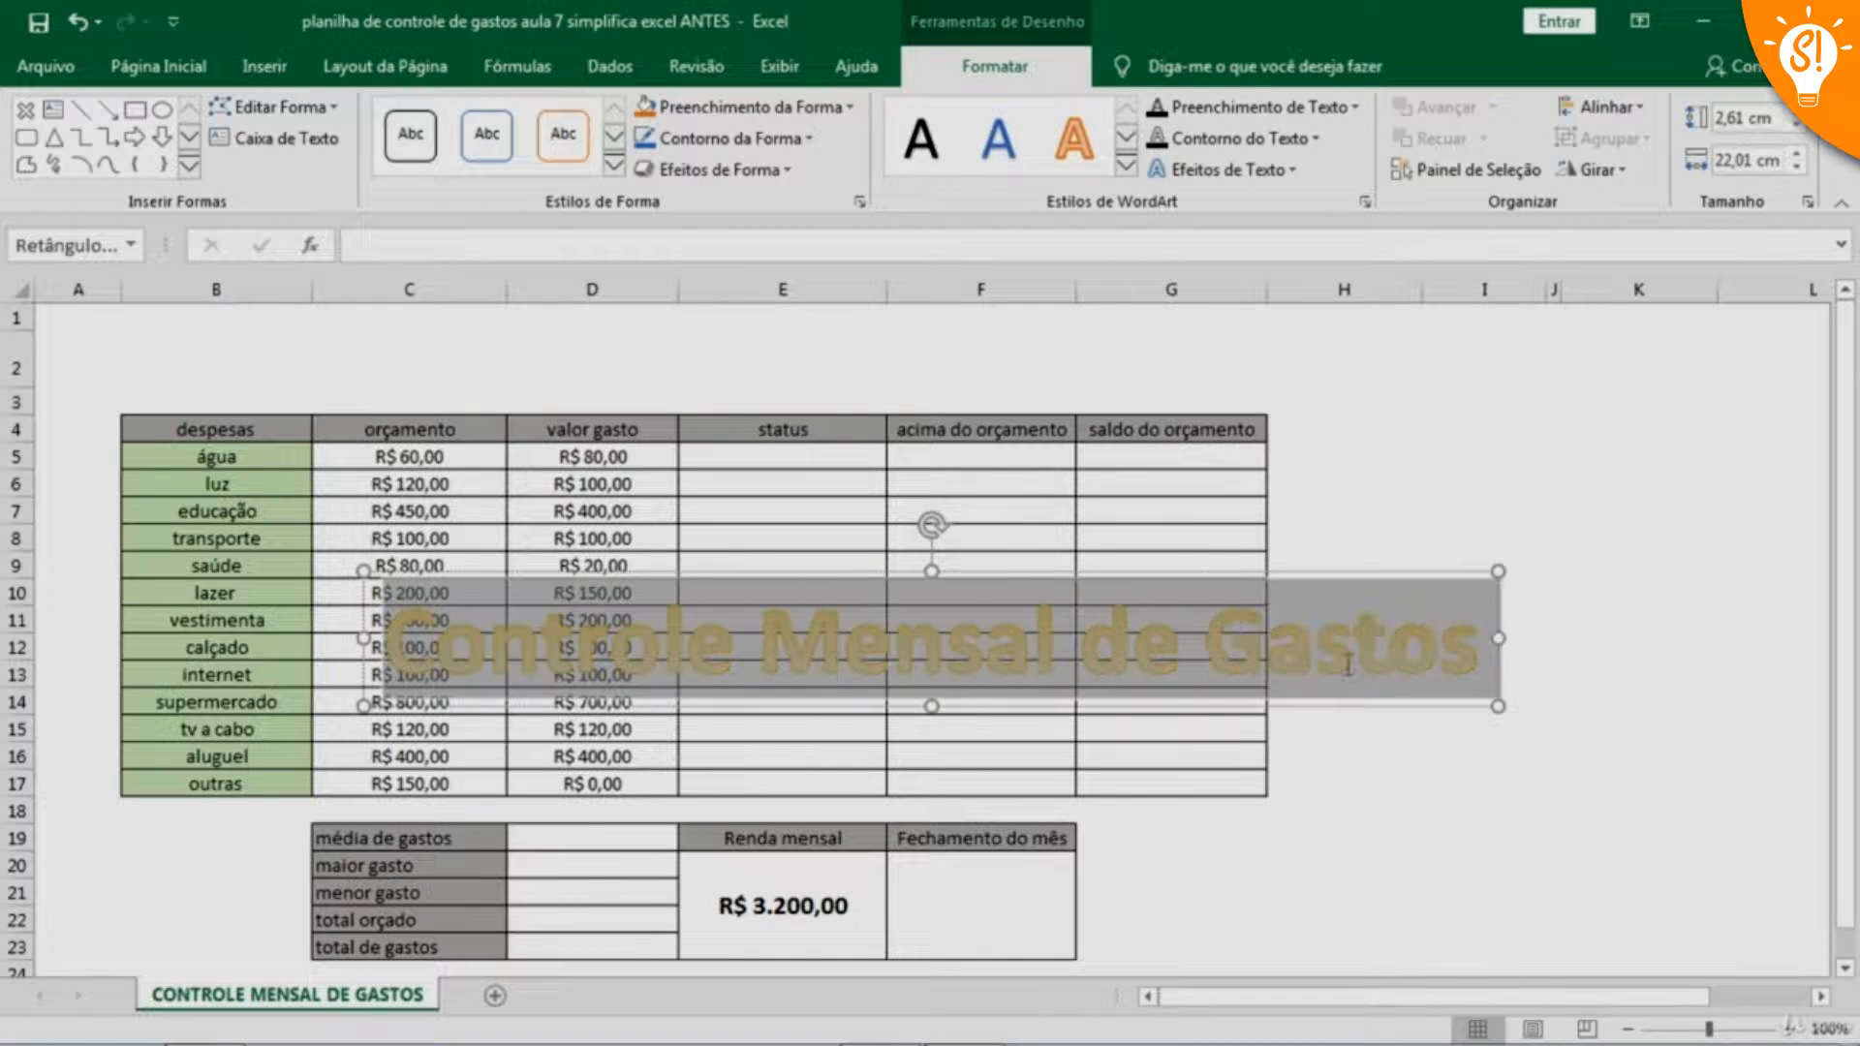
pyautogui.click(402, 640)
pyautogui.moveTo(383, 645); pyautogui.dragTo(733, 646)
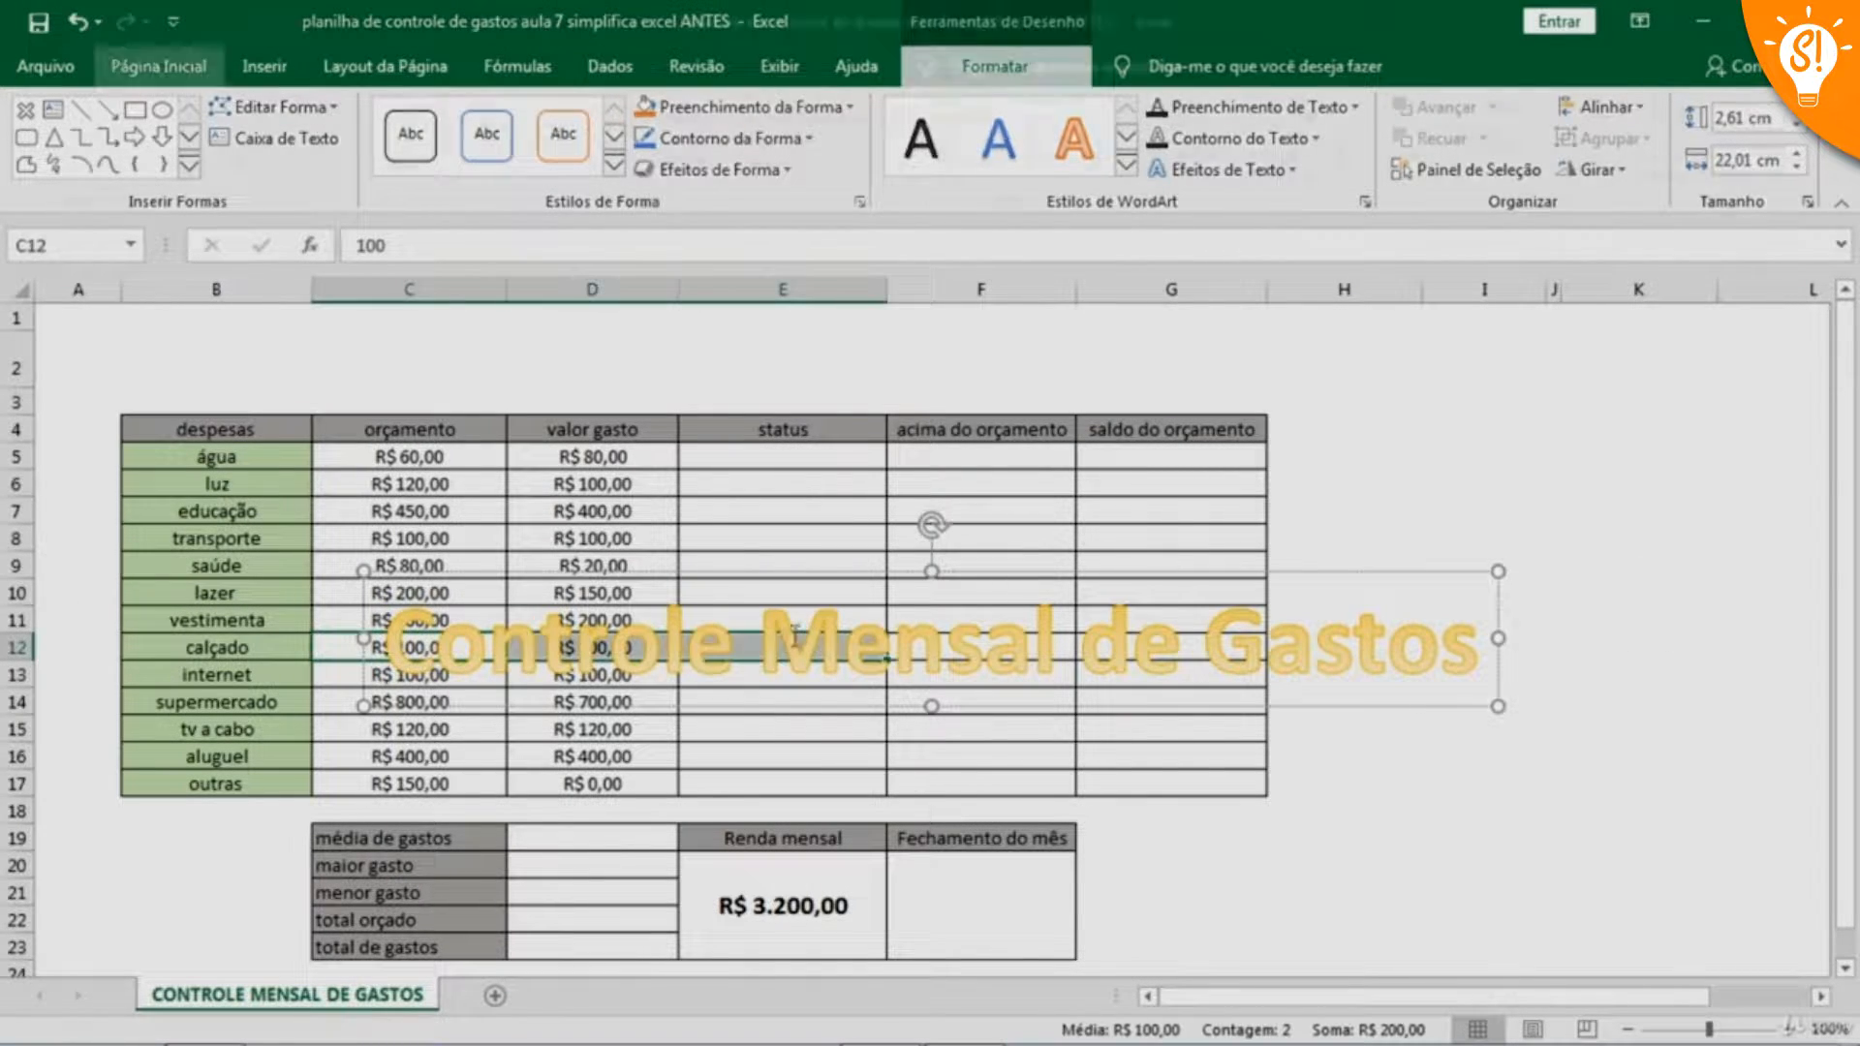
pyautogui.click(669, 675)
pyautogui.moveTo(396, 645); pyautogui.dragTo(1347, 636)
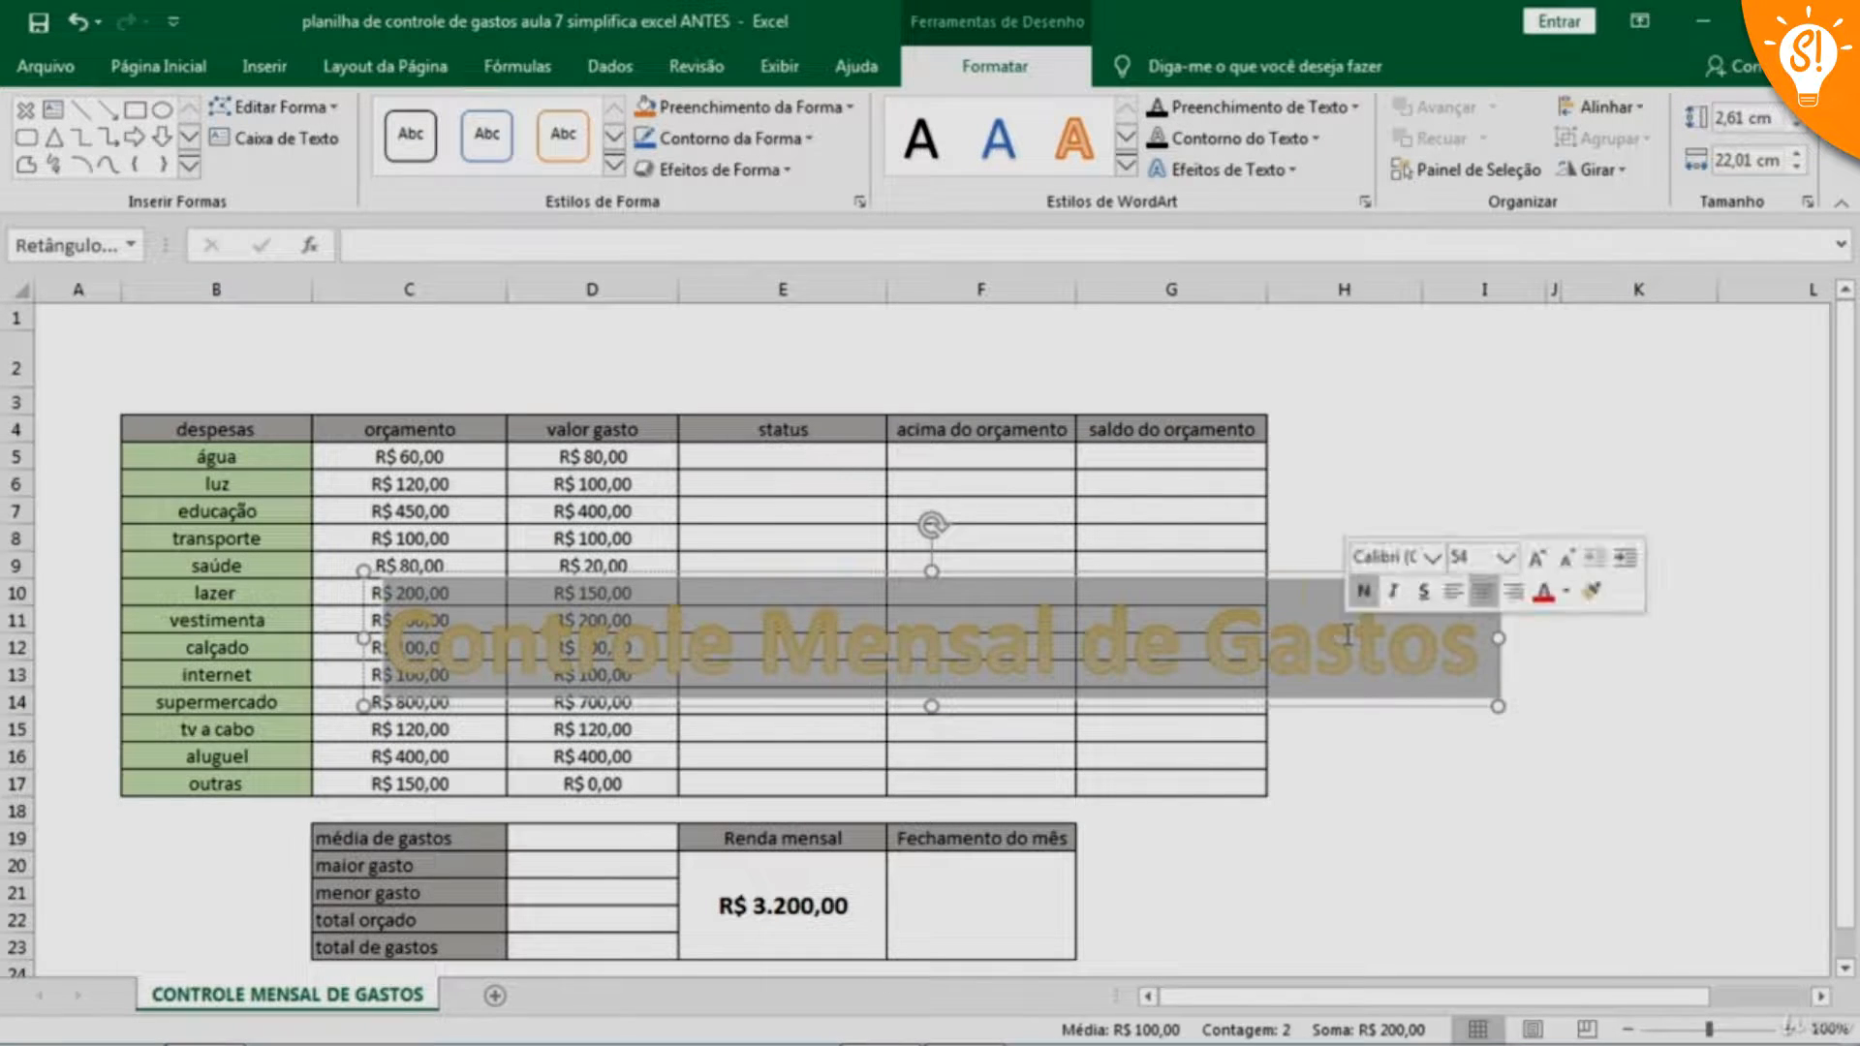
pyautogui.click(167, 68)
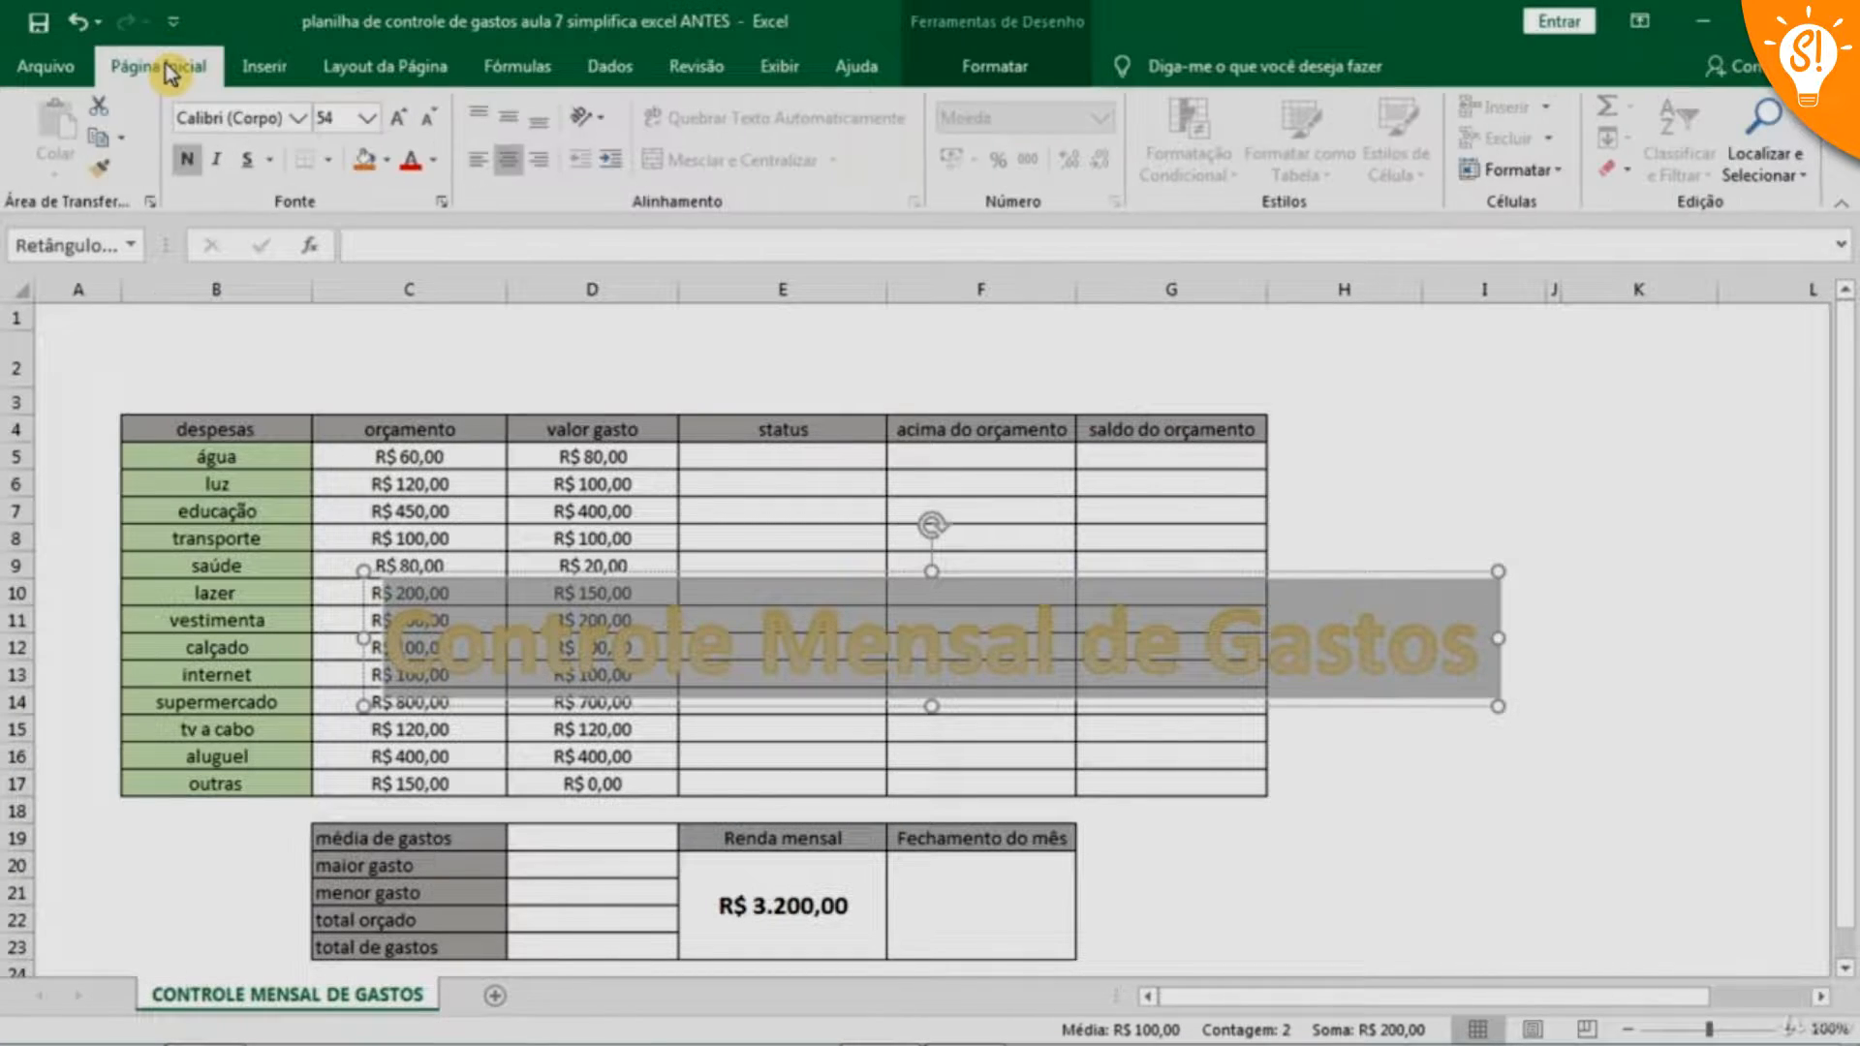
pyautogui.click(371, 120)
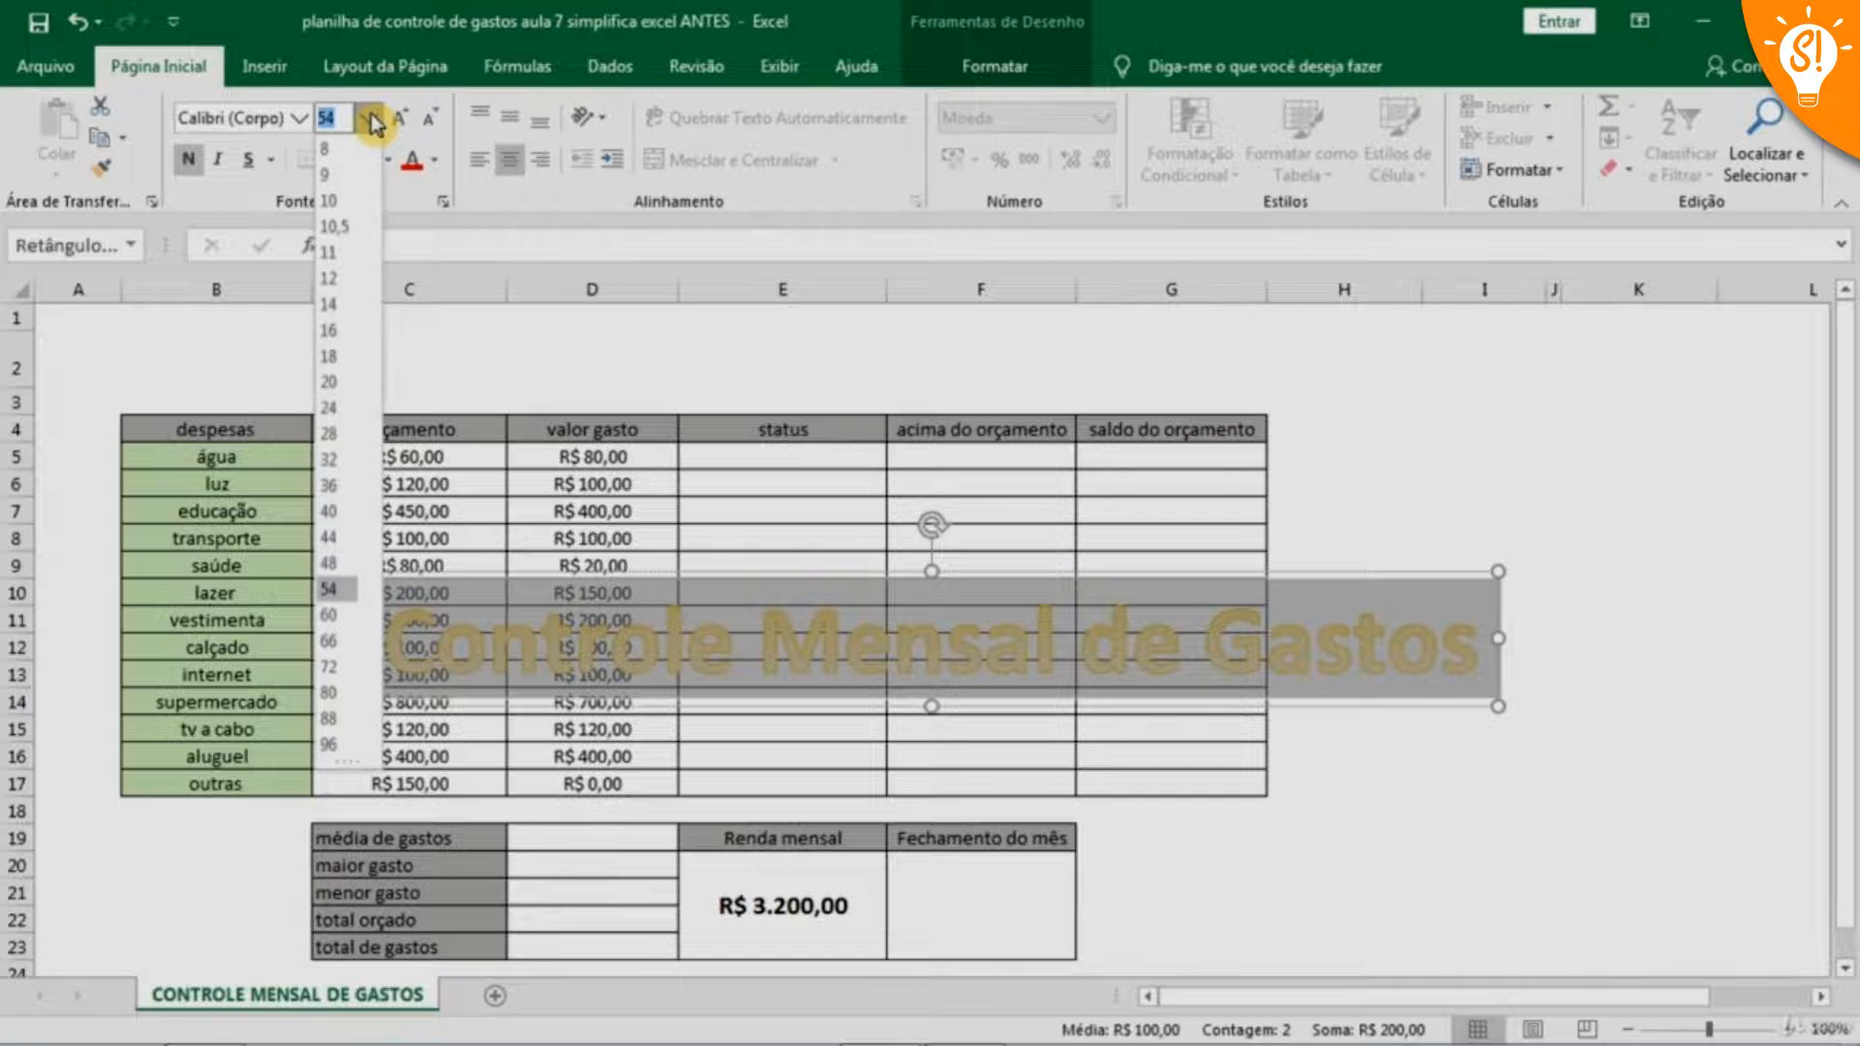
pyautogui.click(360, 495)
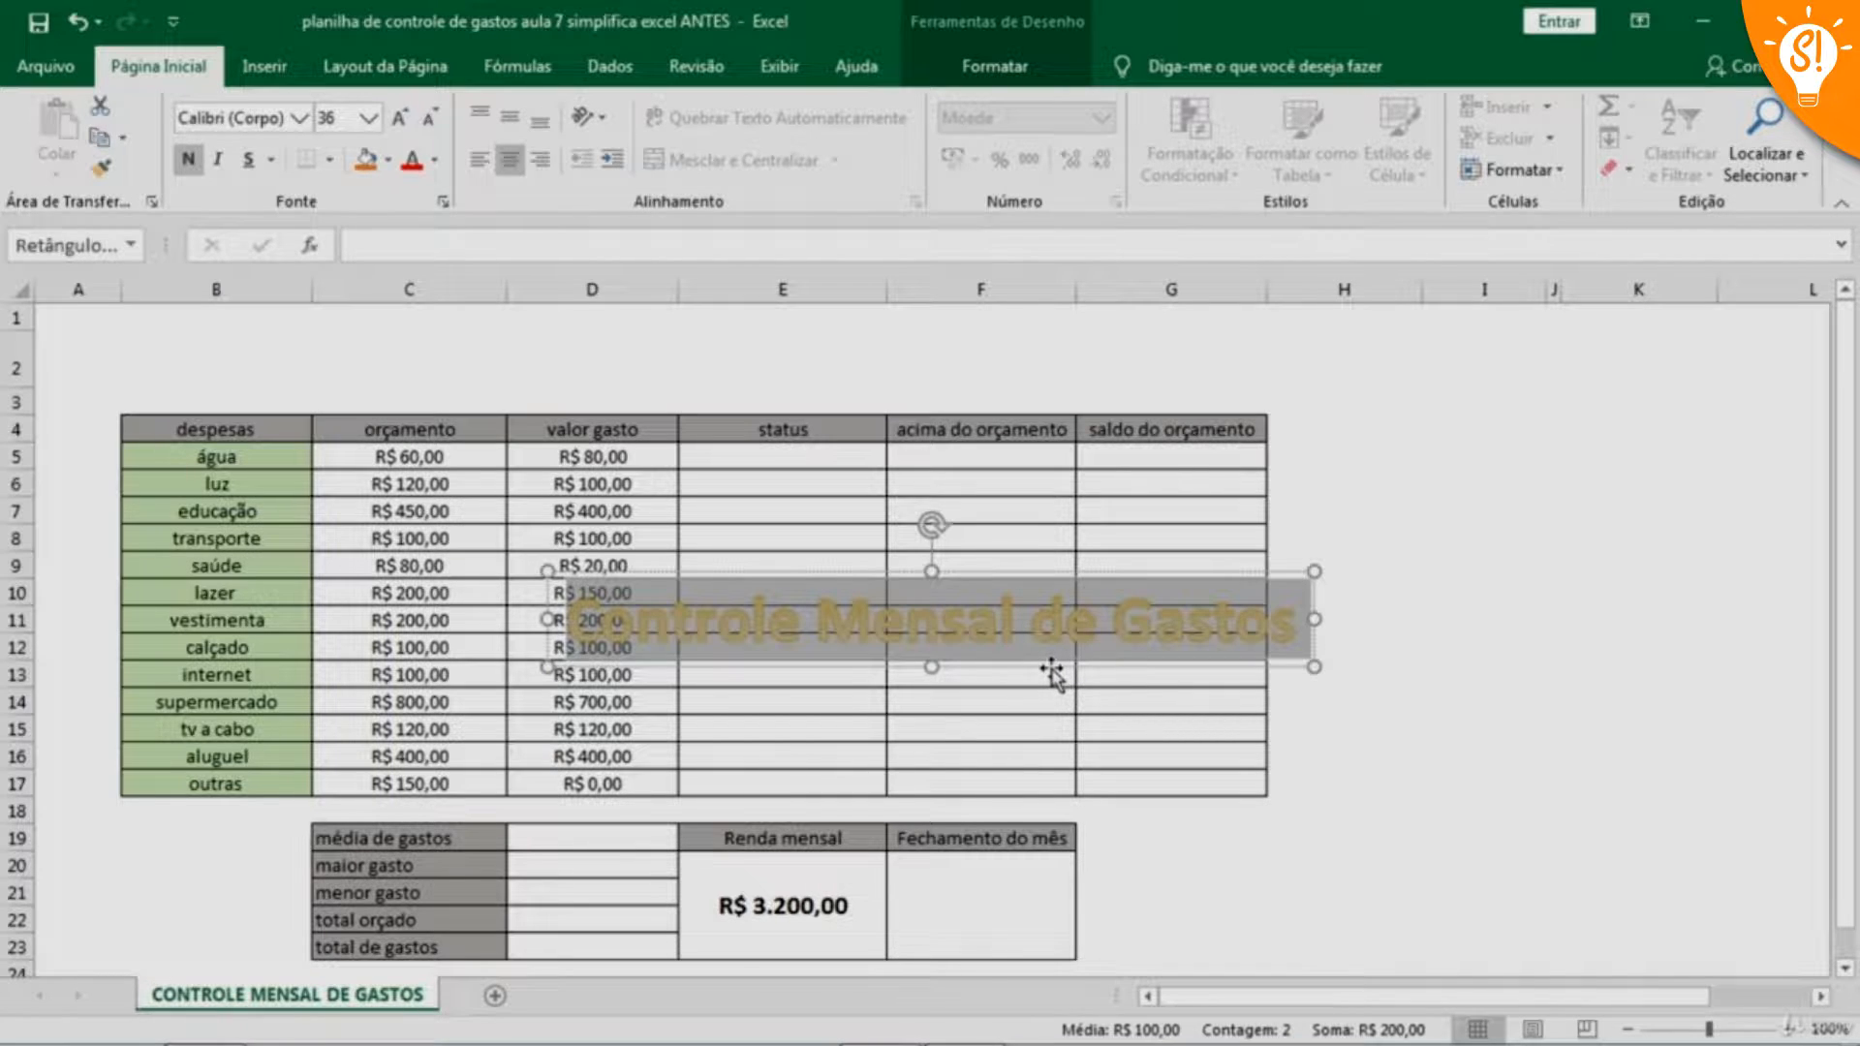
pyautogui.moveTo(1052, 672); pyautogui.dragTo(742, 408)
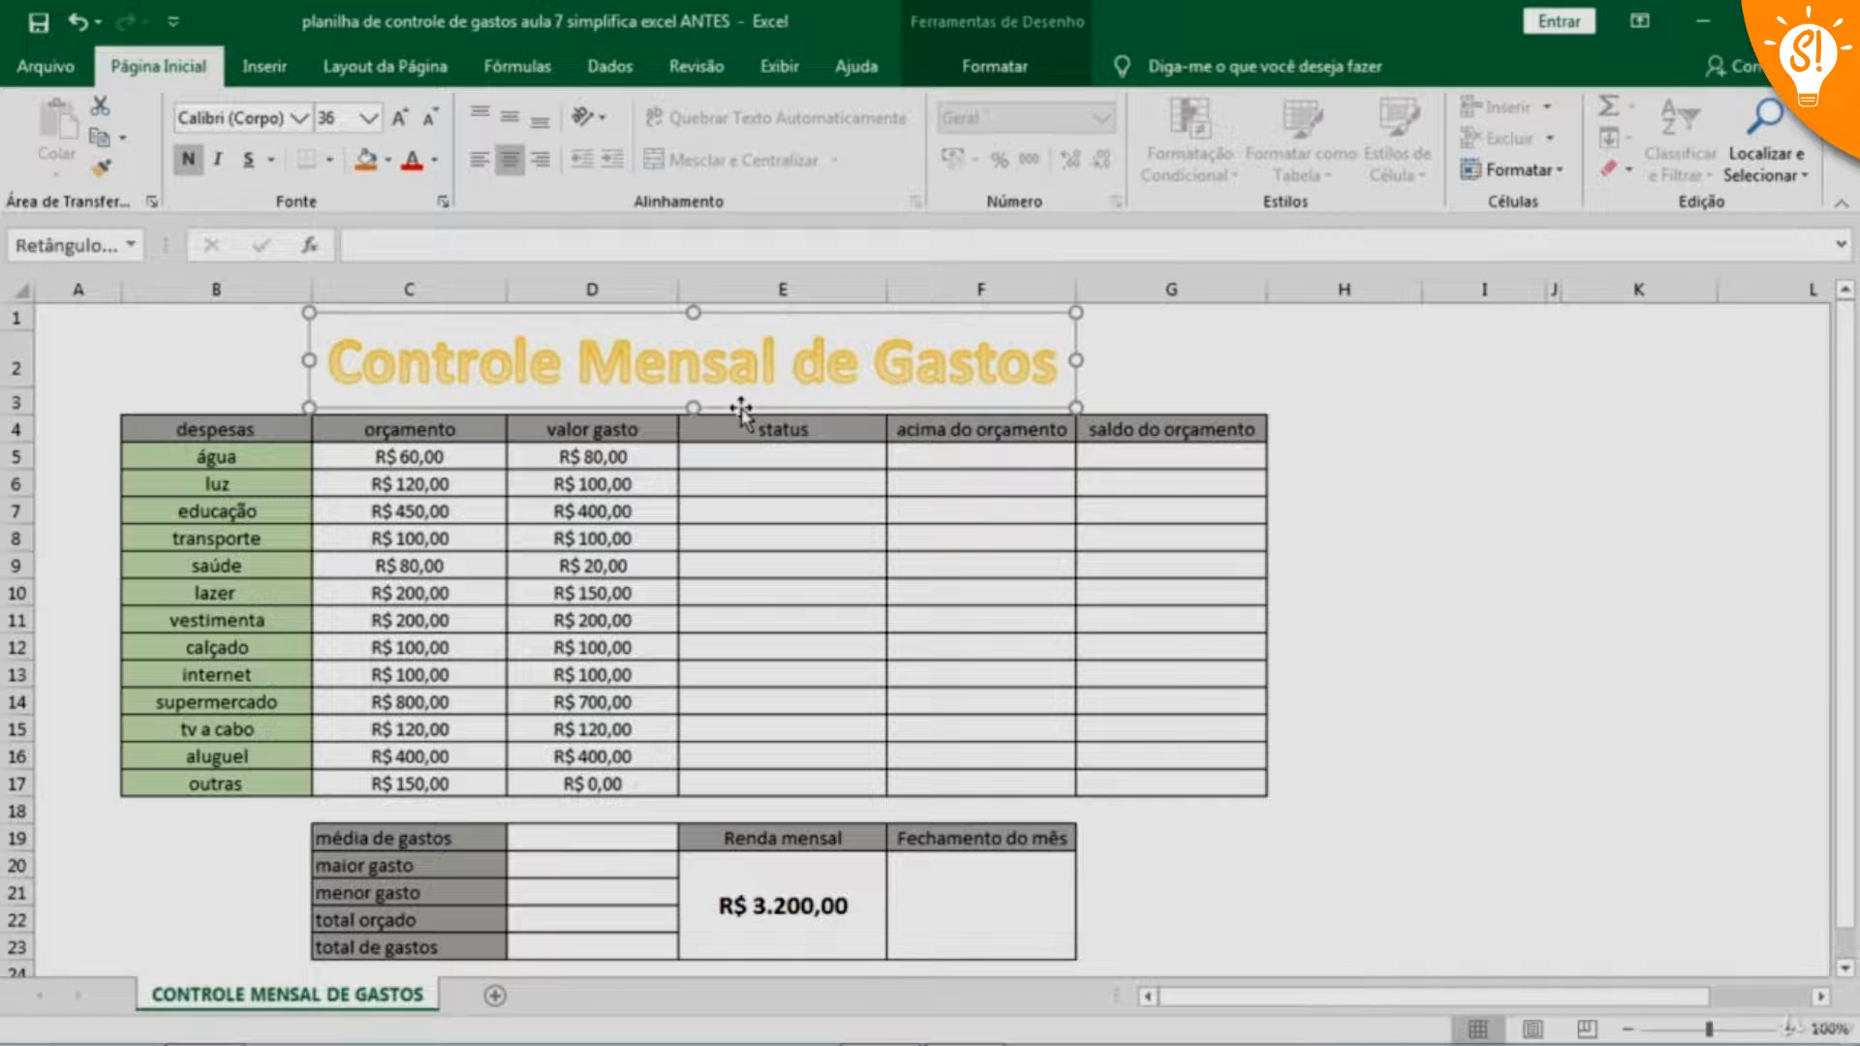
# Insert the picture IMAGEM 1 from the Documentos > udemi > aulas > aula 7 folder
pyautogui.click(270, 362)
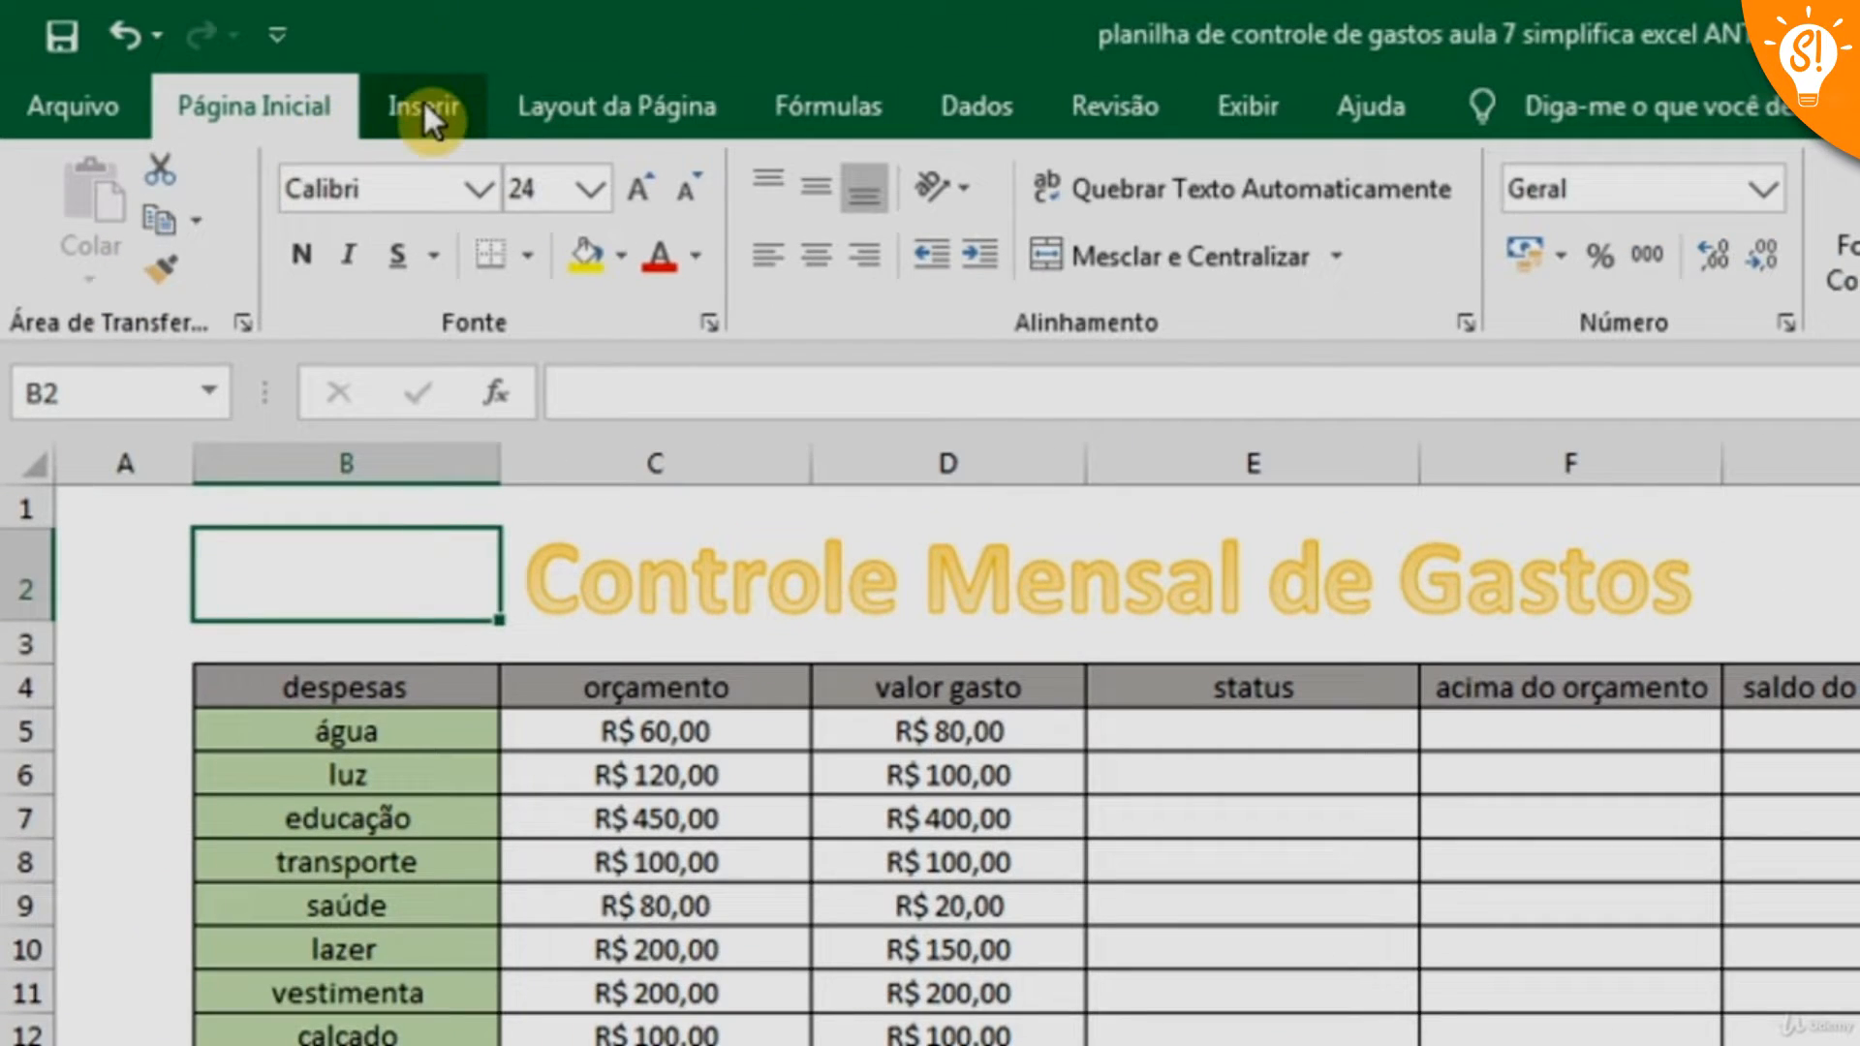
pyautogui.click(263, 64)
pyautogui.click(547, 277)
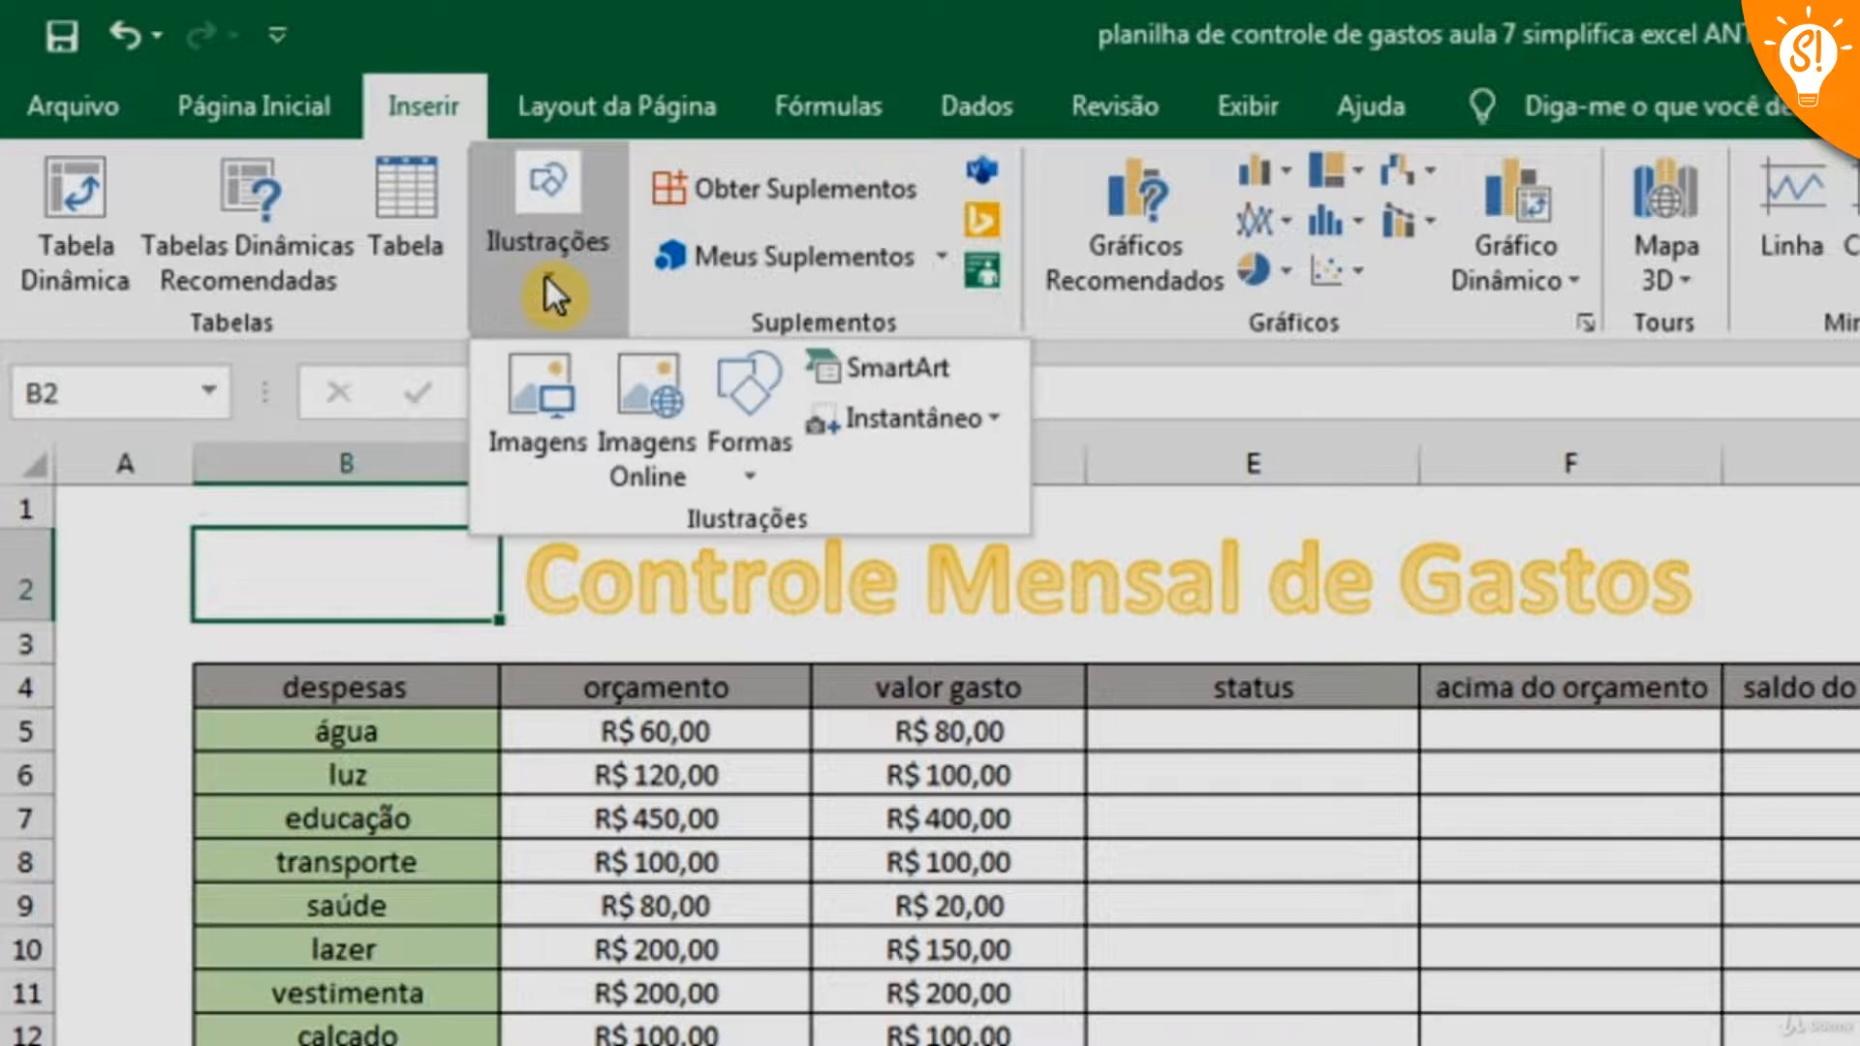
pyautogui.click(531, 449)
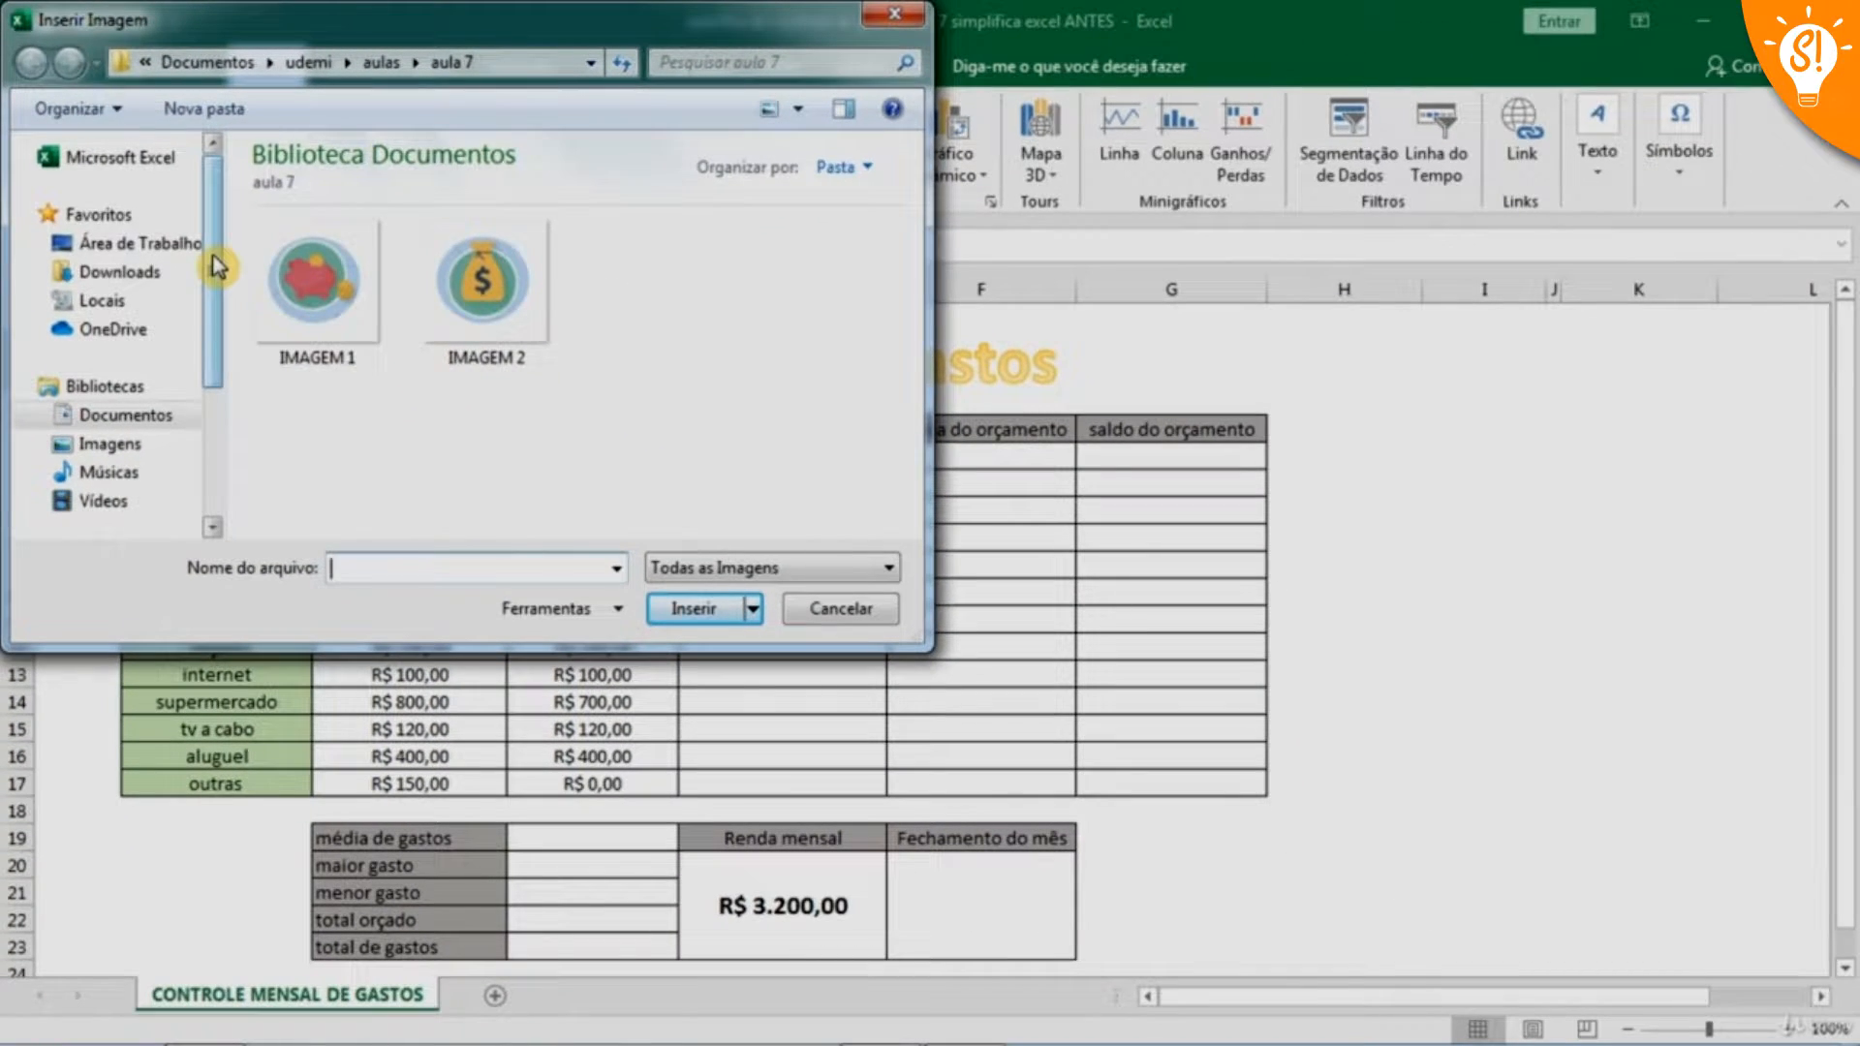
pyautogui.click(136, 415)
pyautogui.moveTo(899, 305); pyautogui.dragTo(954, 496)
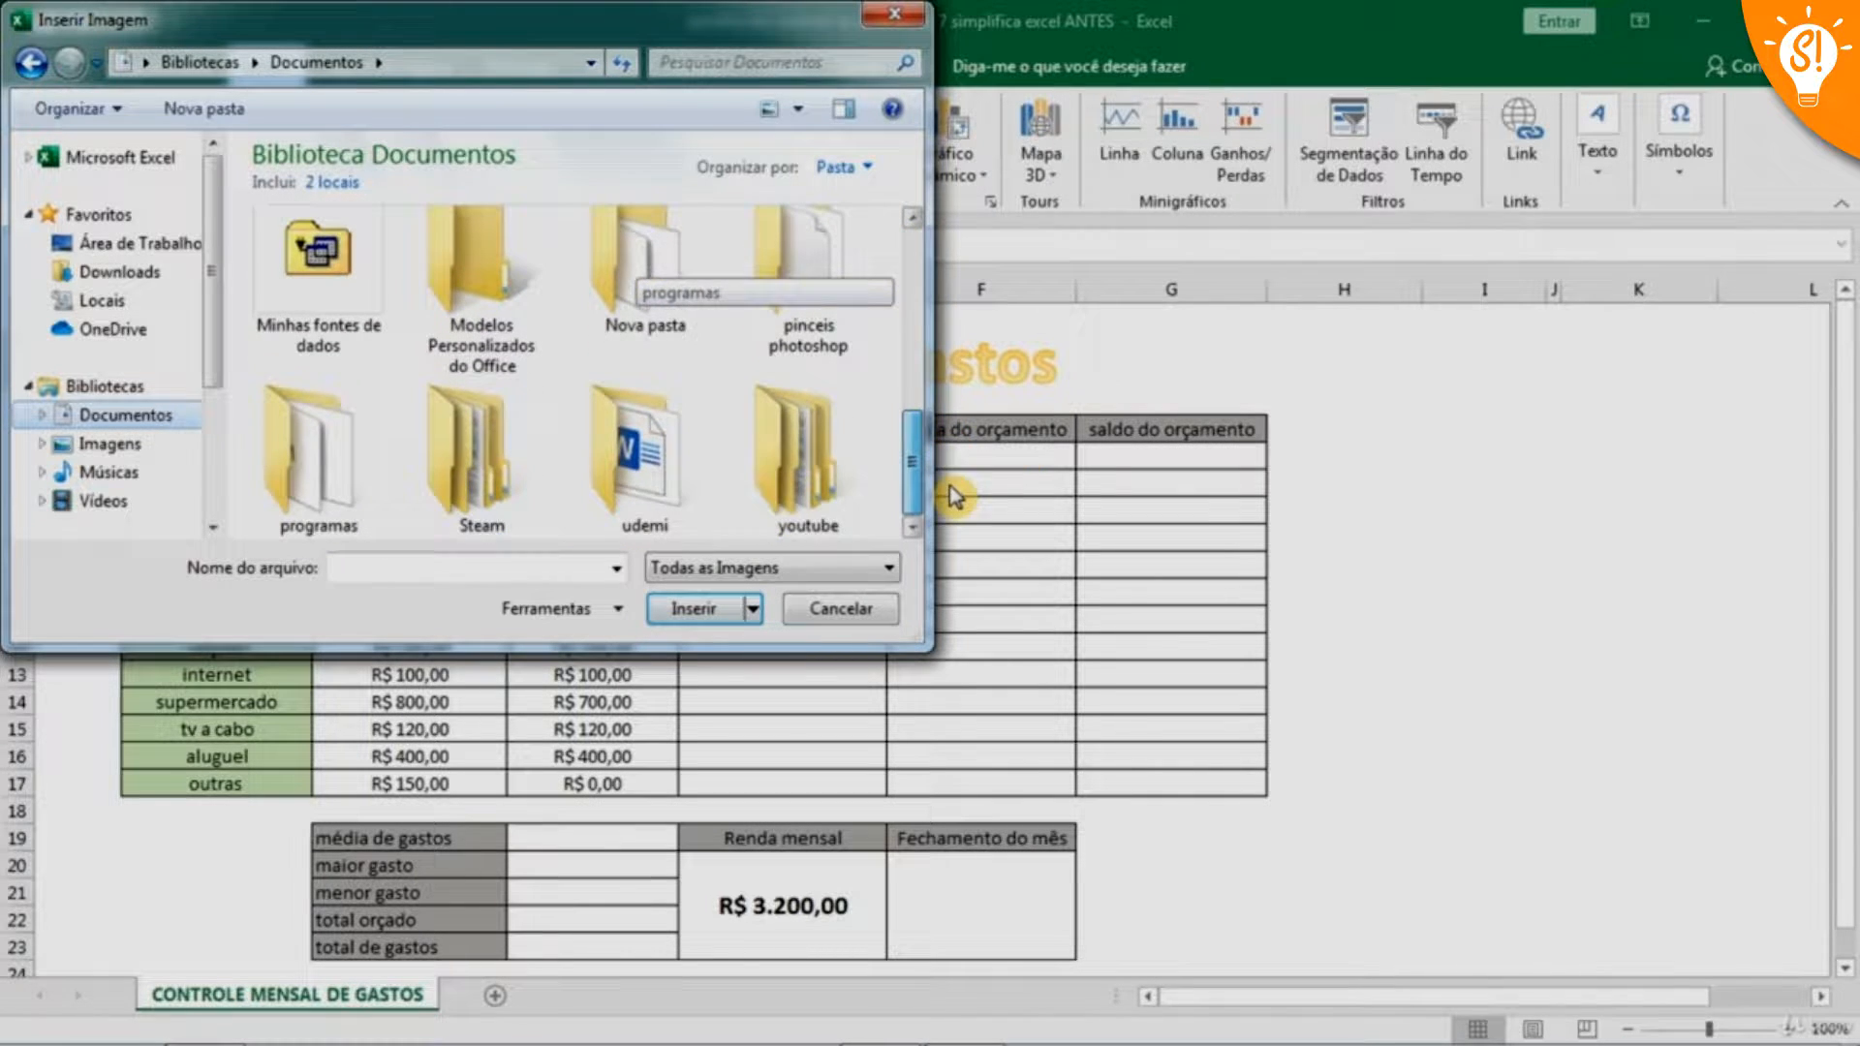
pyautogui.doubleClick(638, 457)
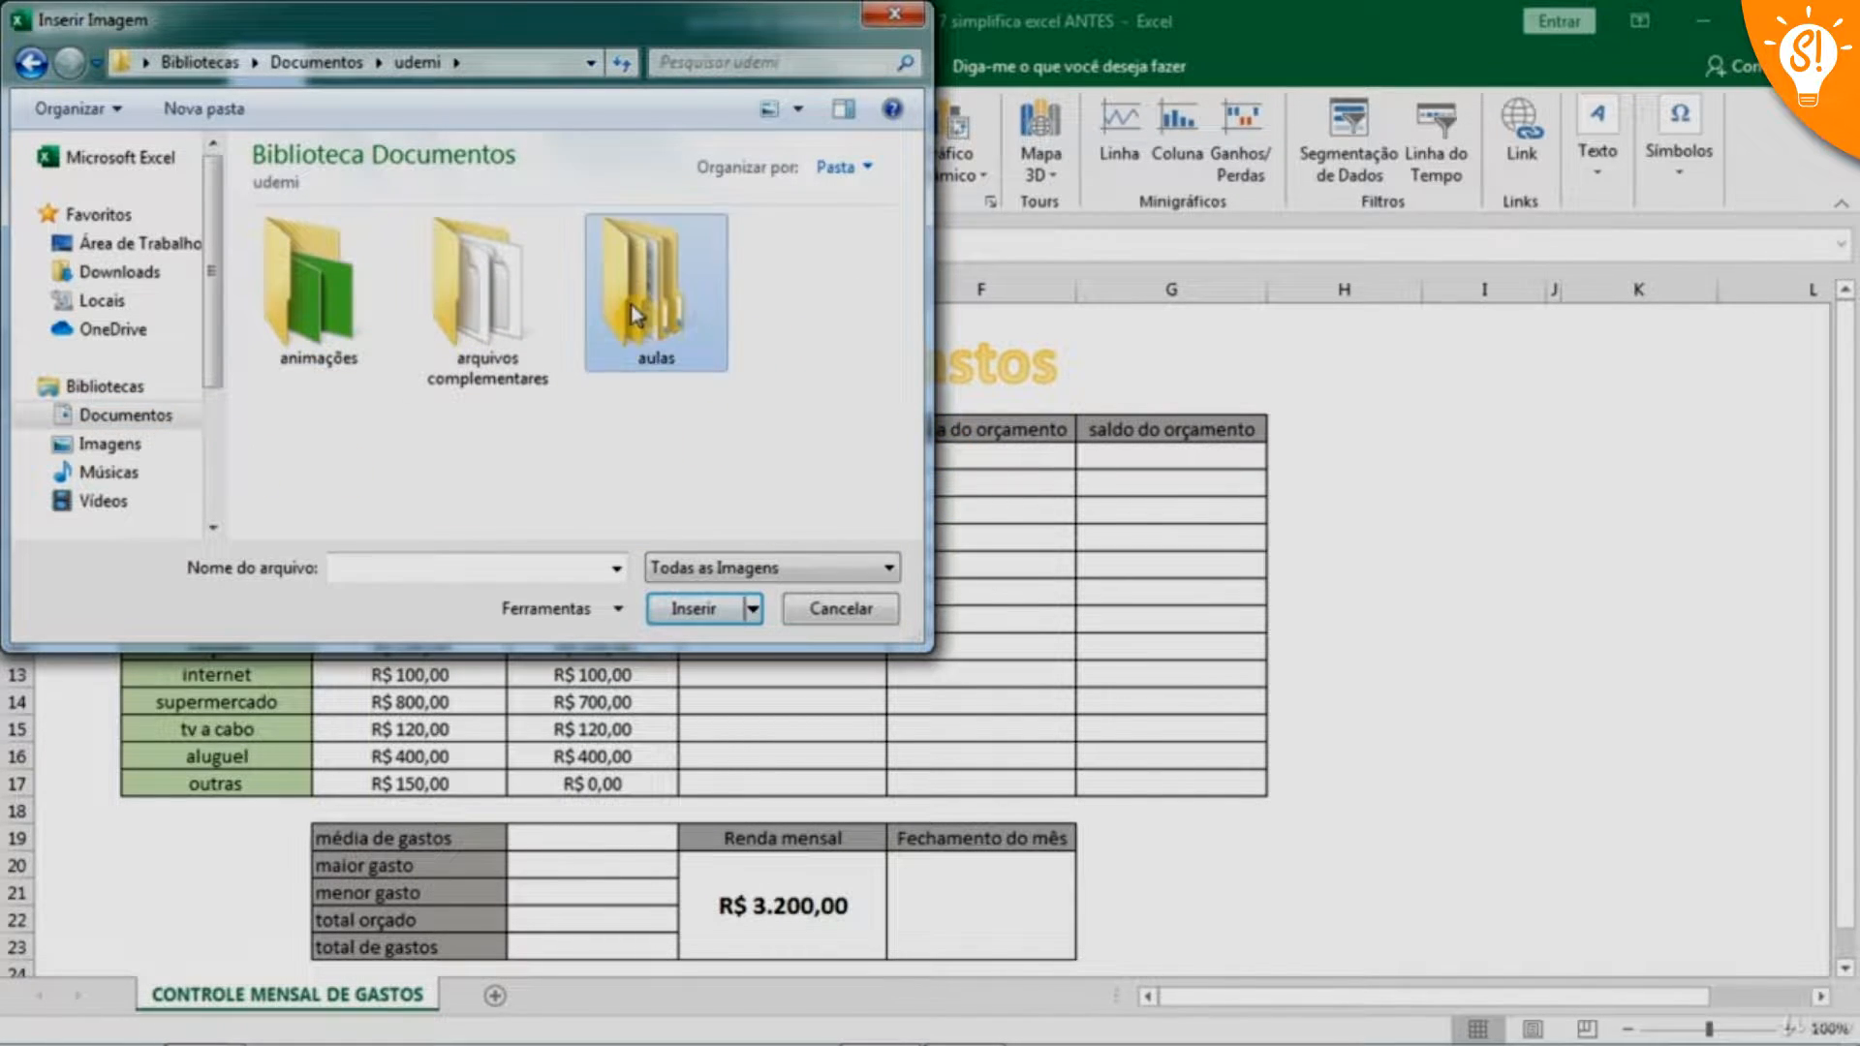
pyautogui.doubleClick(628, 334)
pyautogui.doubleClick(665, 517)
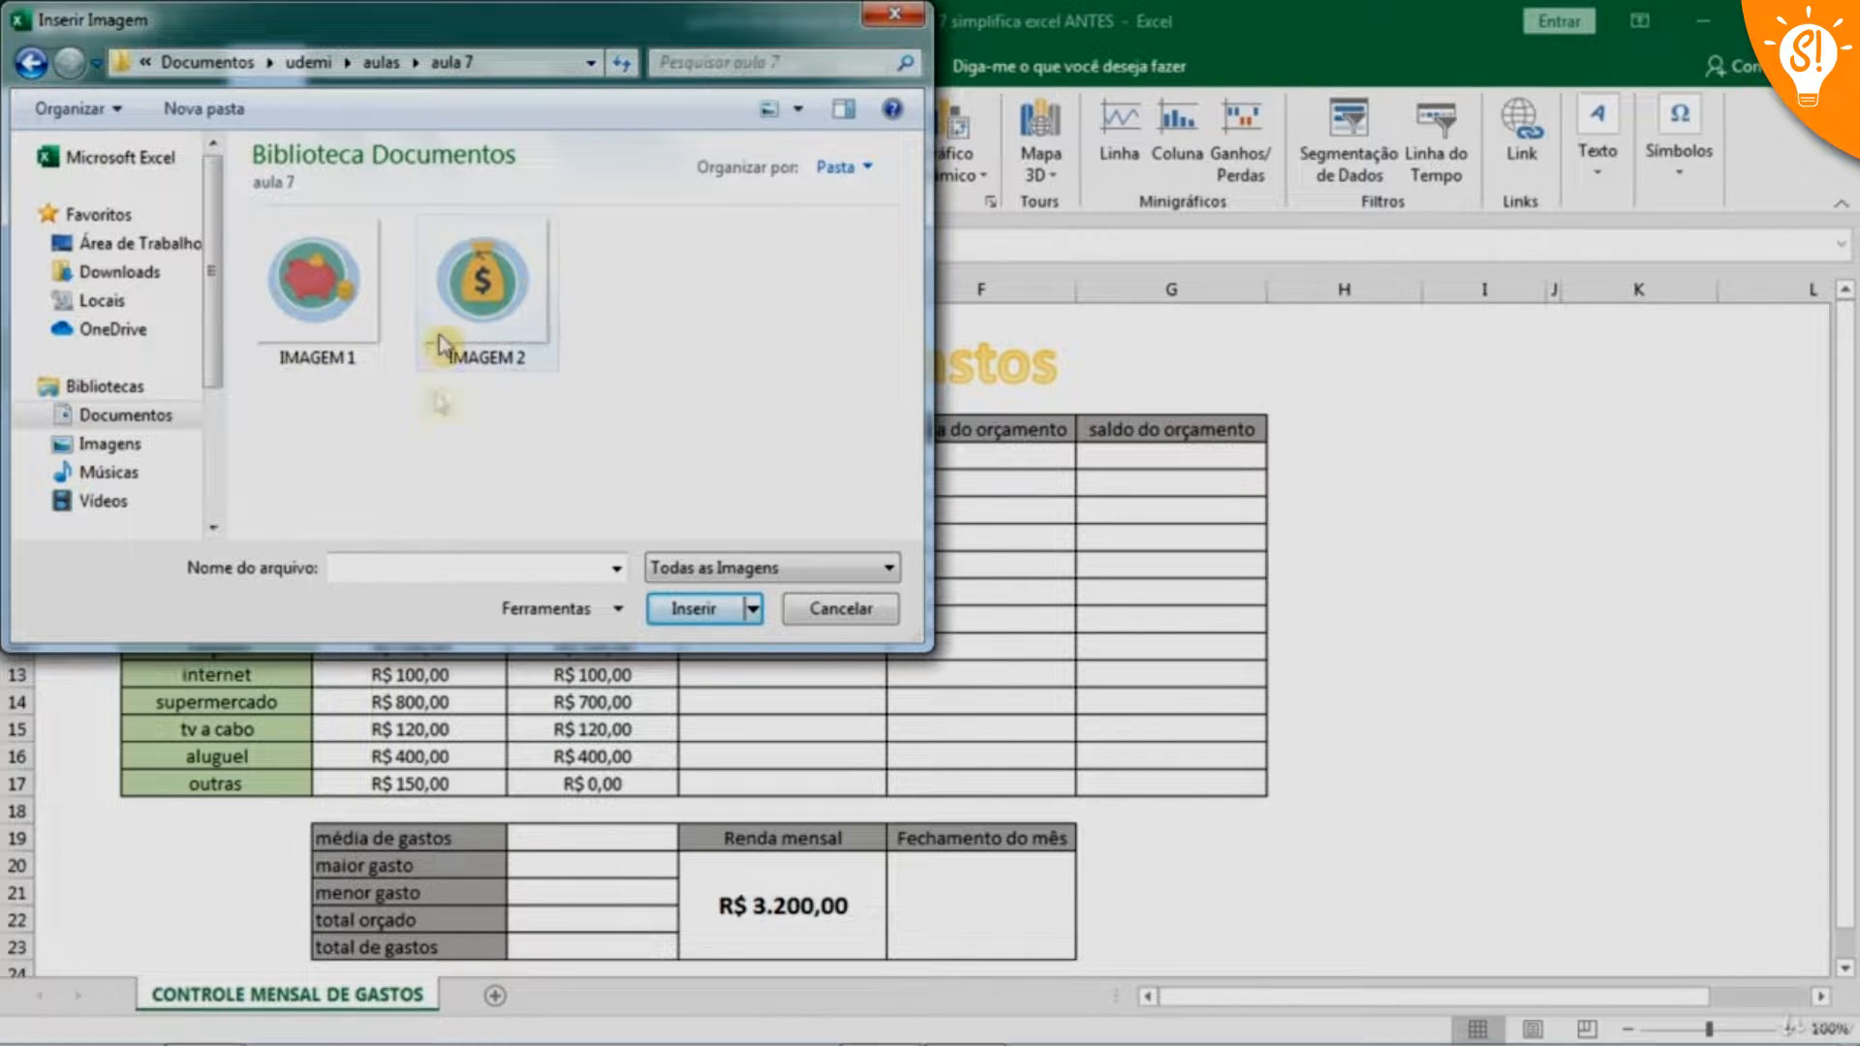
pyautogui.click(337, 305)
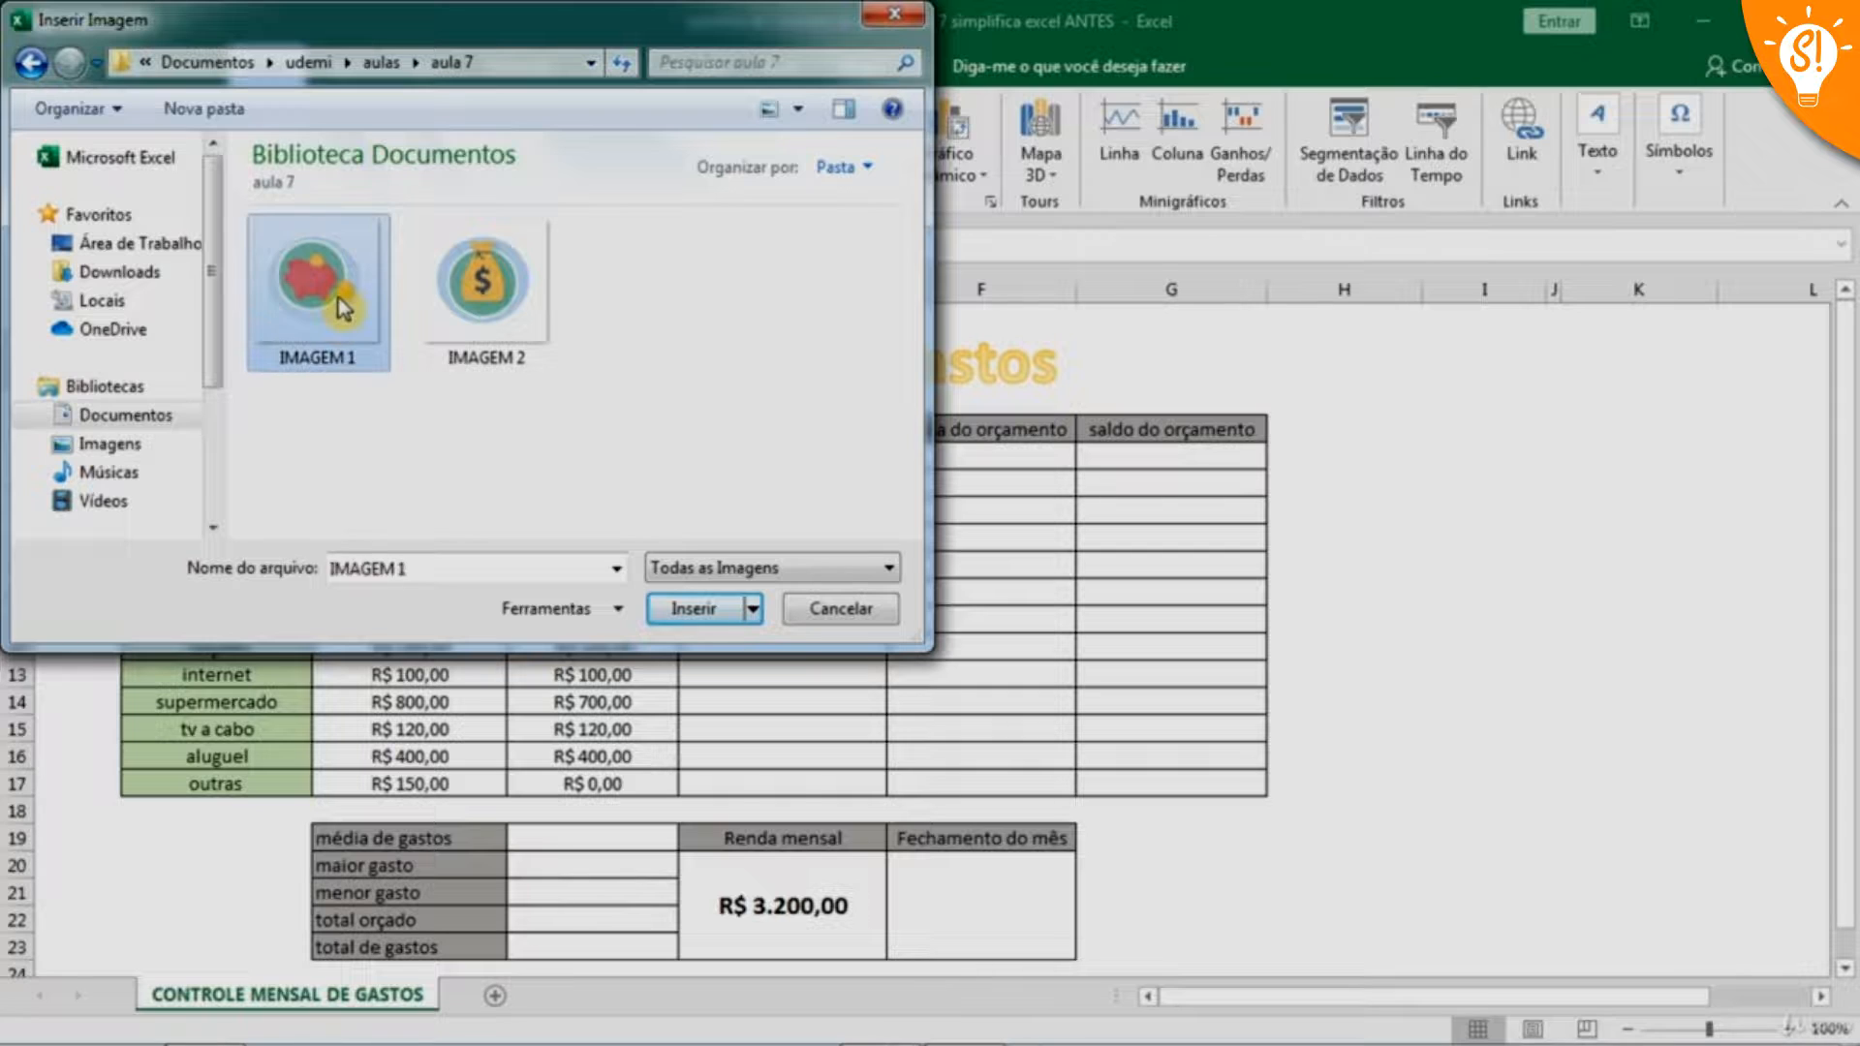
pyautogui.click(687, 612)
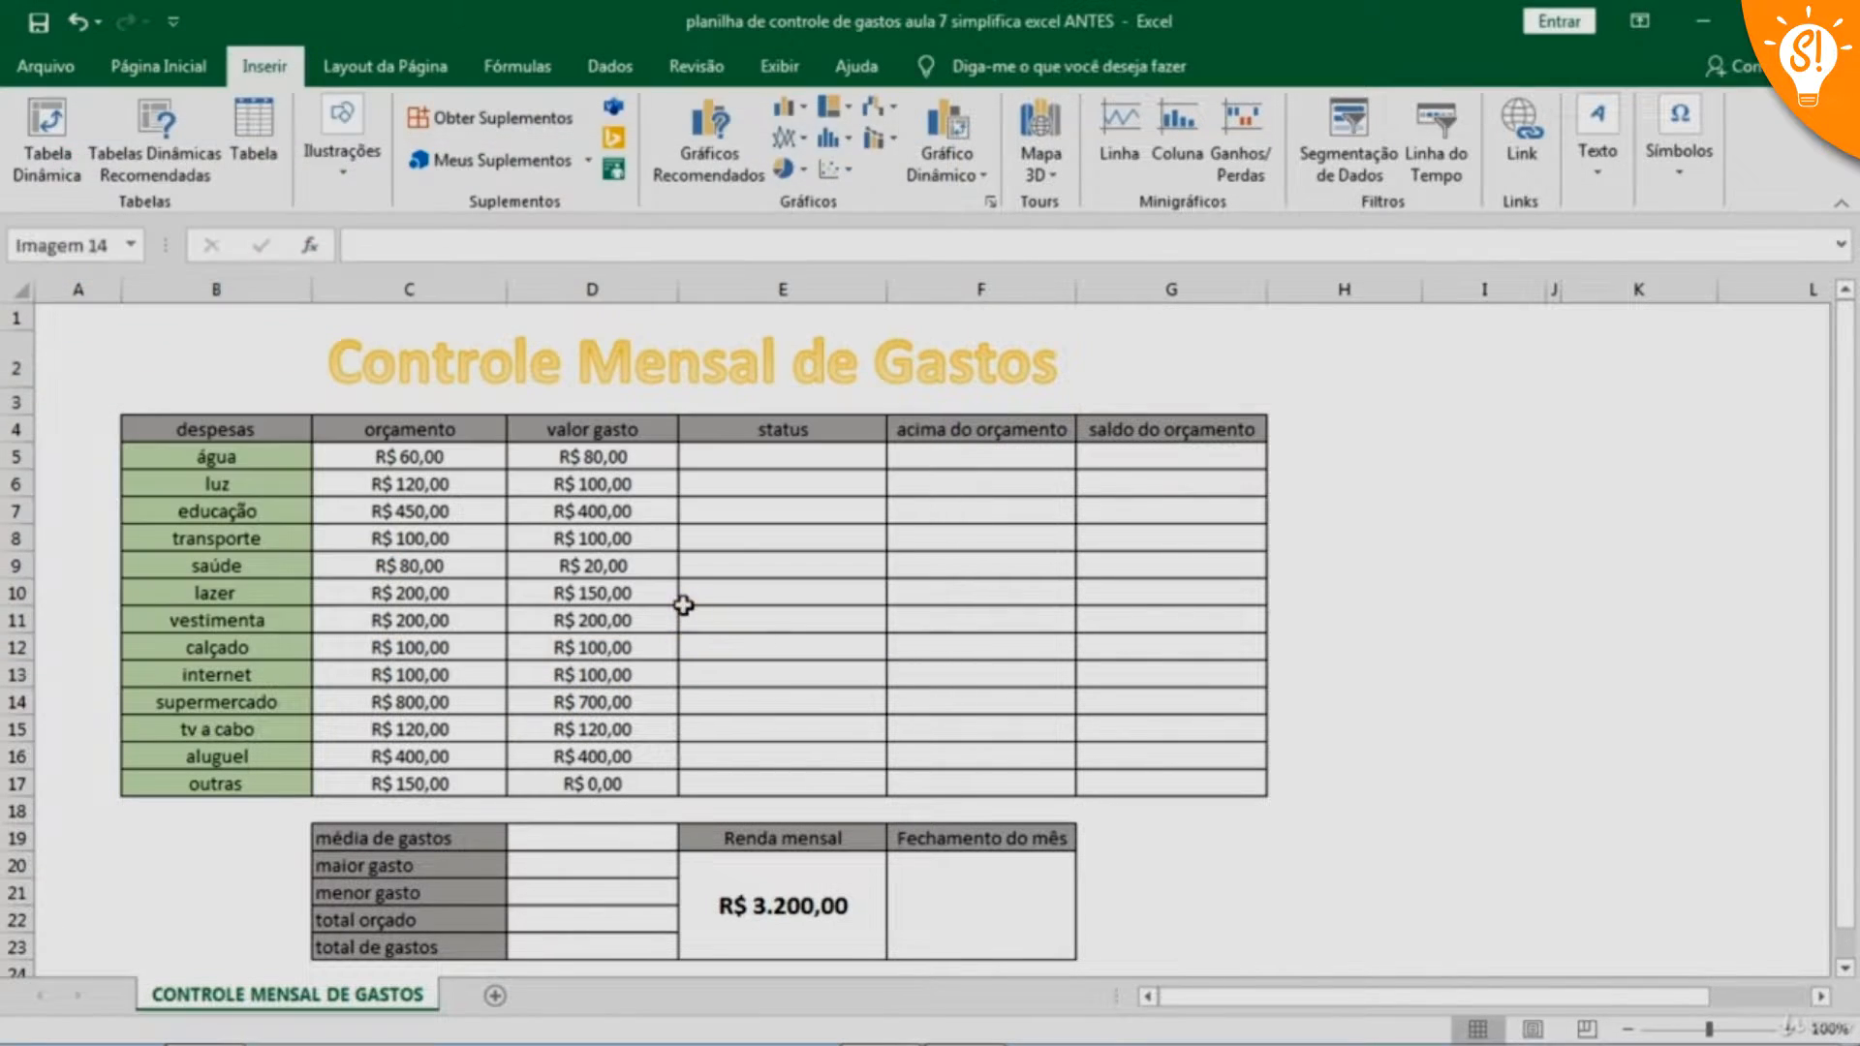
# Shrink the piggy bank picture to about 2.33 cm square and place it just before the title in row 2
pyautogui.moveTo(252, 456); pyautogui.dragTo(1391, 515)
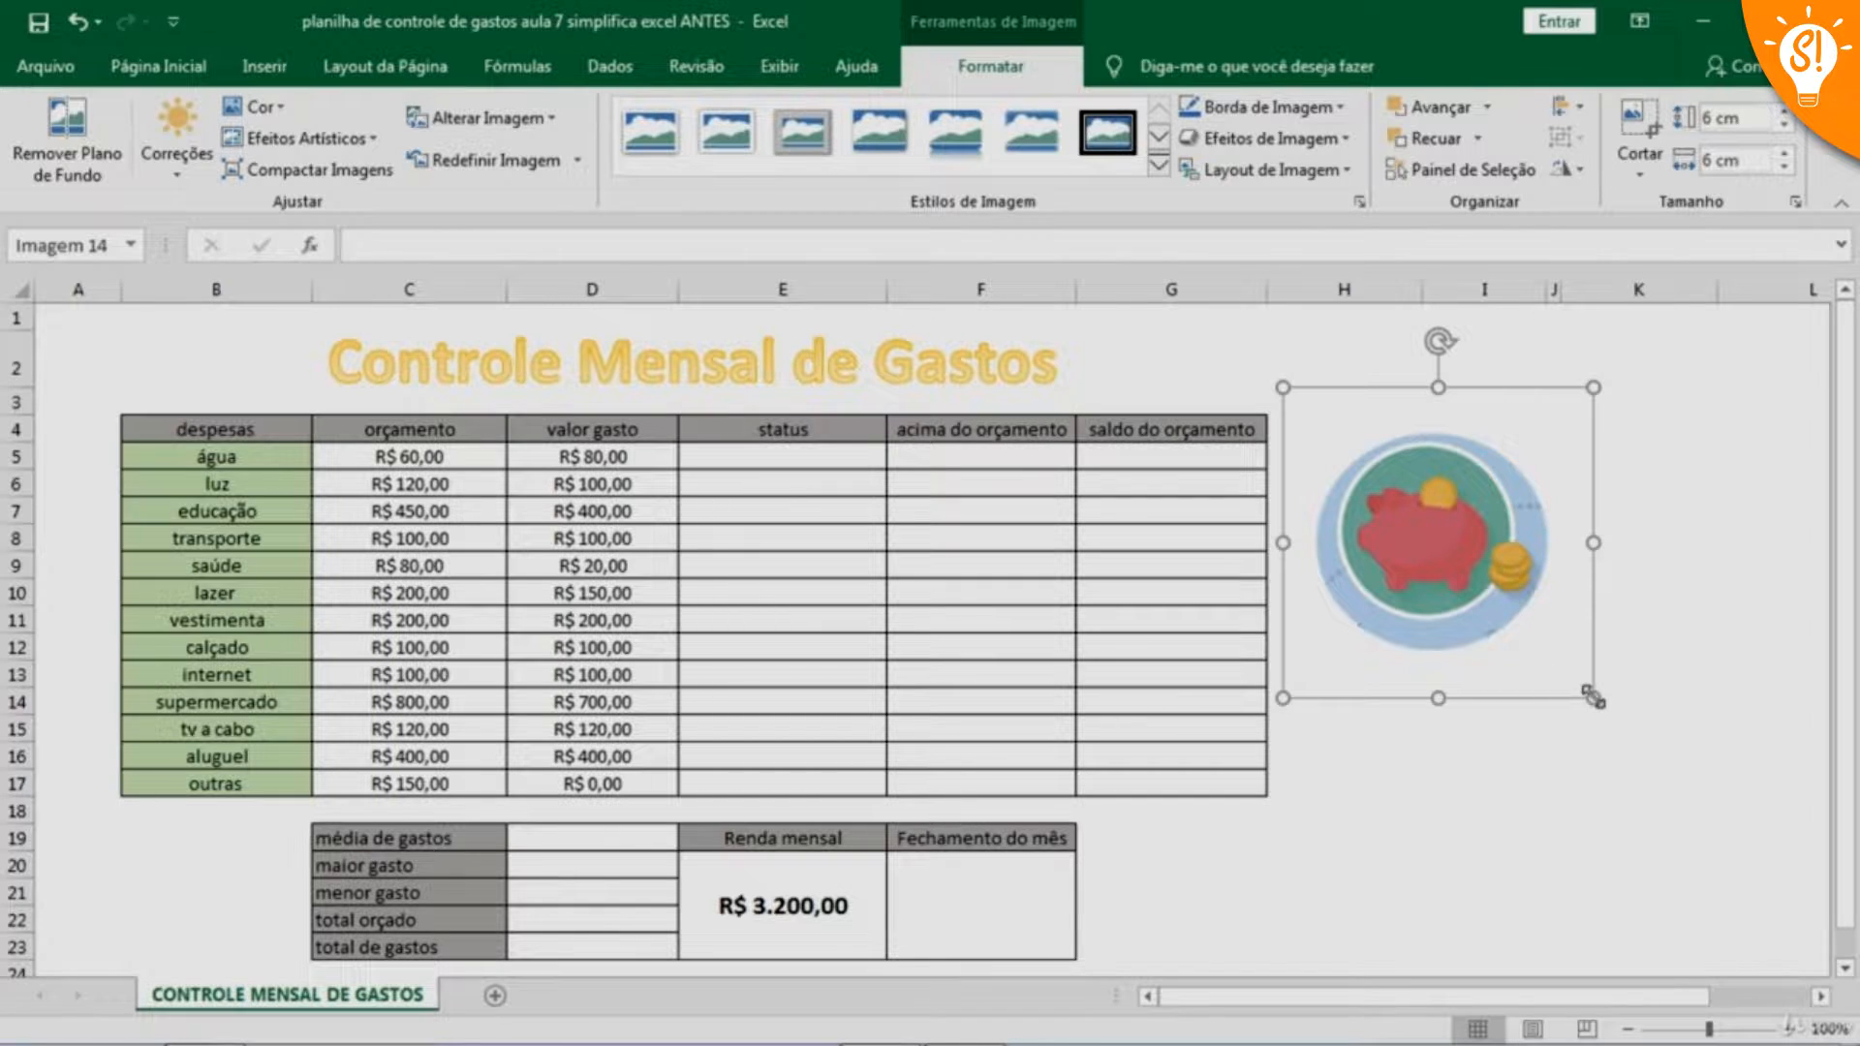
pyautogui.moveTo(1594, 698); pyautogui.dragTo(283, 321)
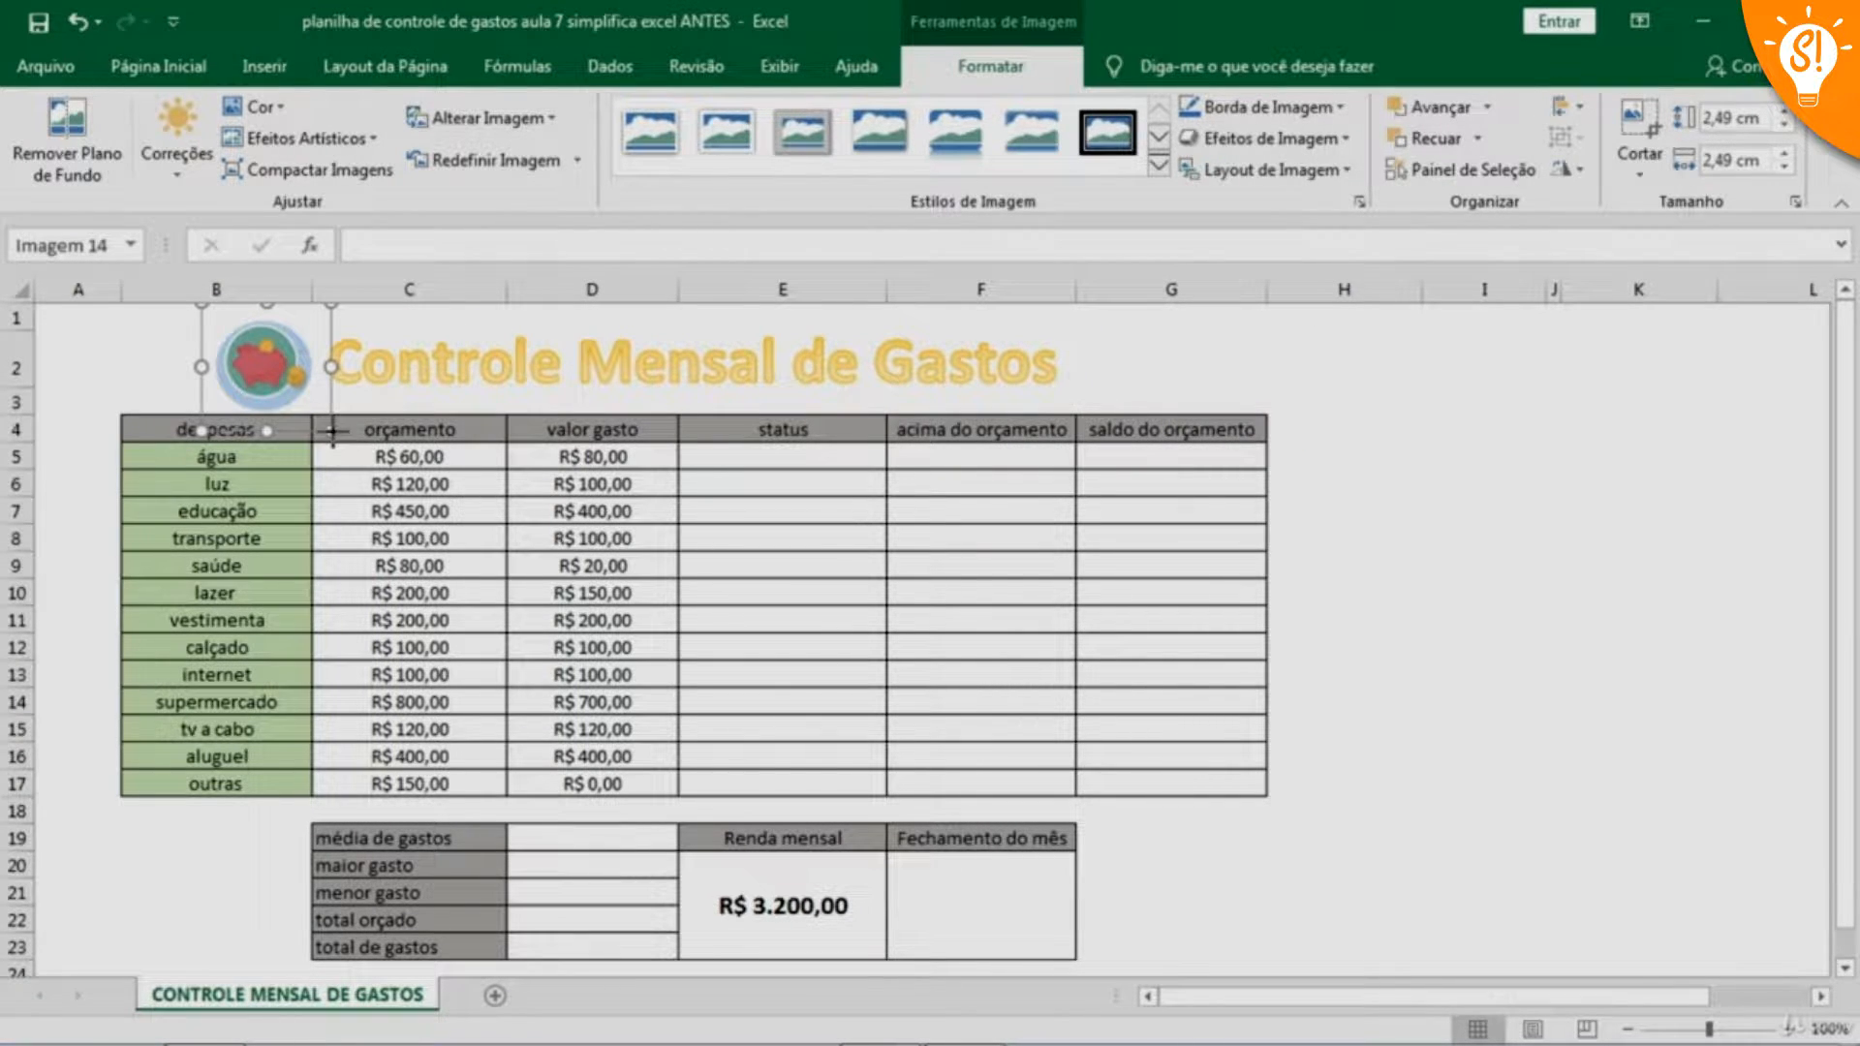
pyautogui.moveTo(331, 430); pyautogui.dragTo(322, 422)
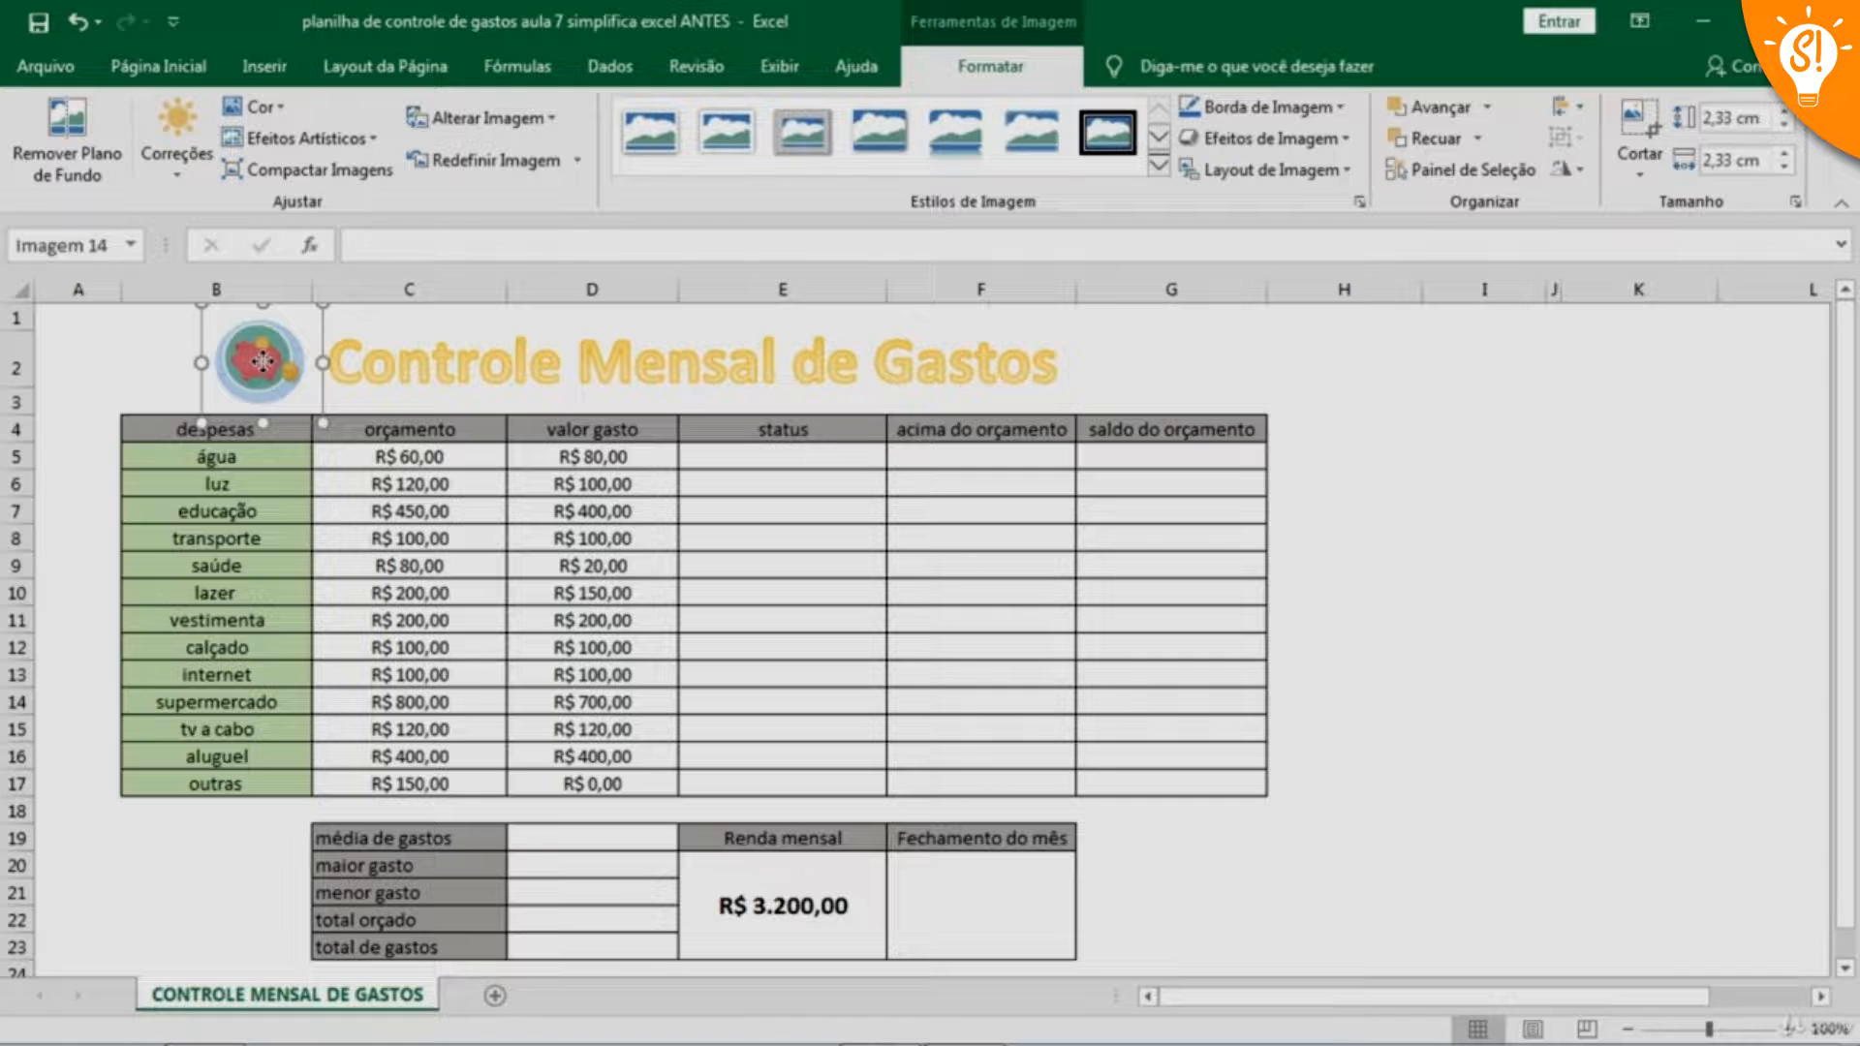
pyautogui.moveTo(262, 362); pyautogui.dragTo(276, 363)
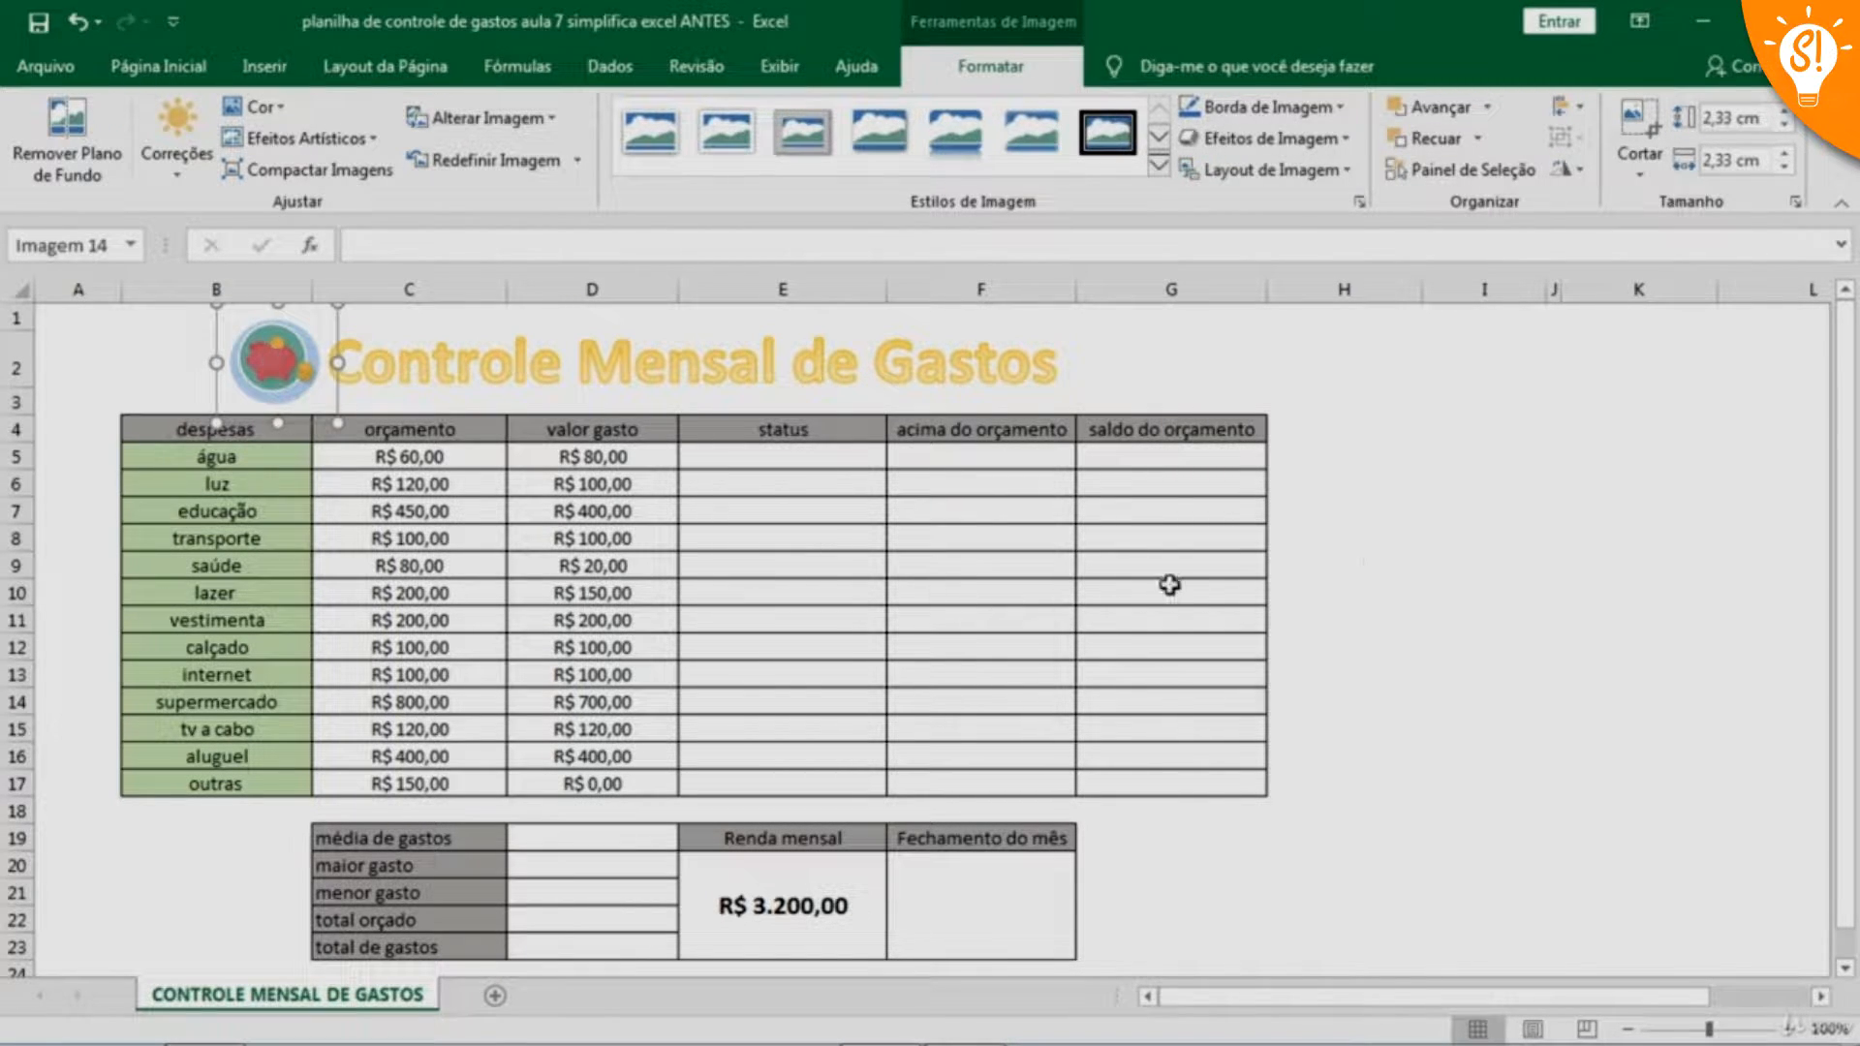
# Insert the picture IMAGEM 2 from the aula 7 folder at cell H9
pyautogui.click(1386, 560)
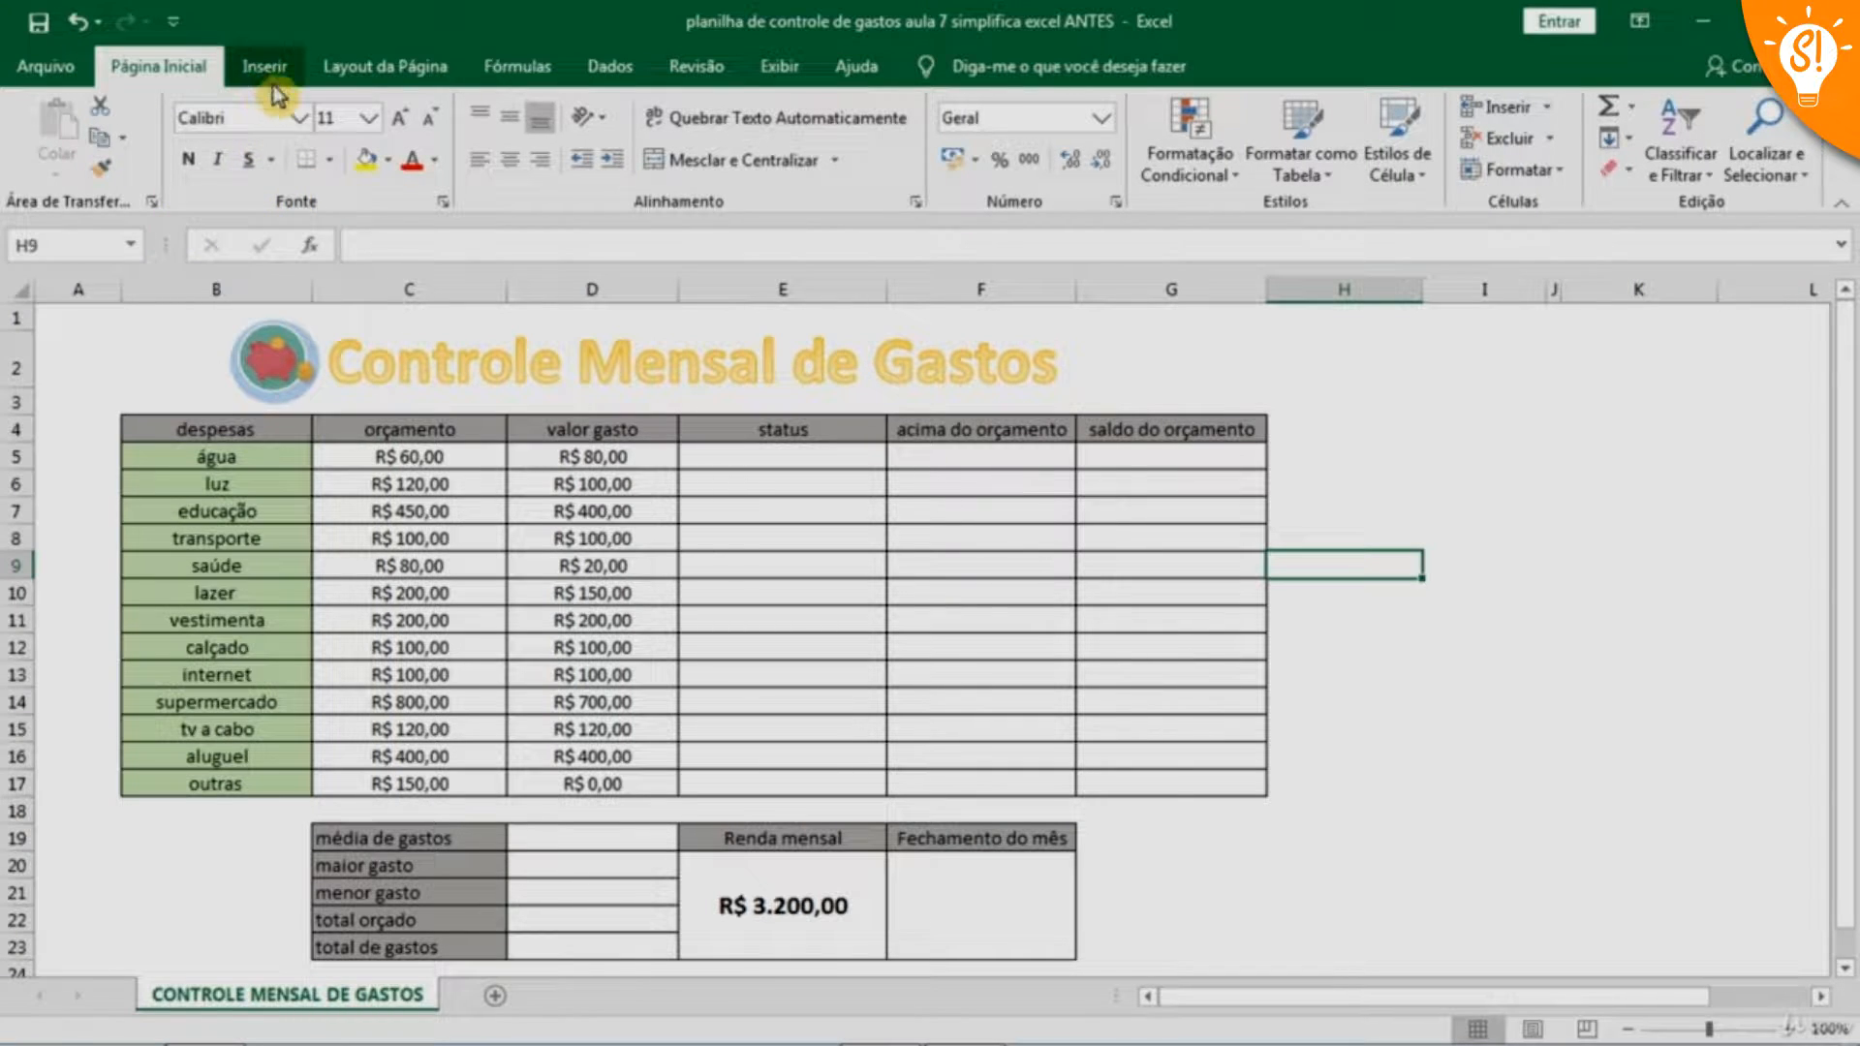
pyautogui.click(253, 68)
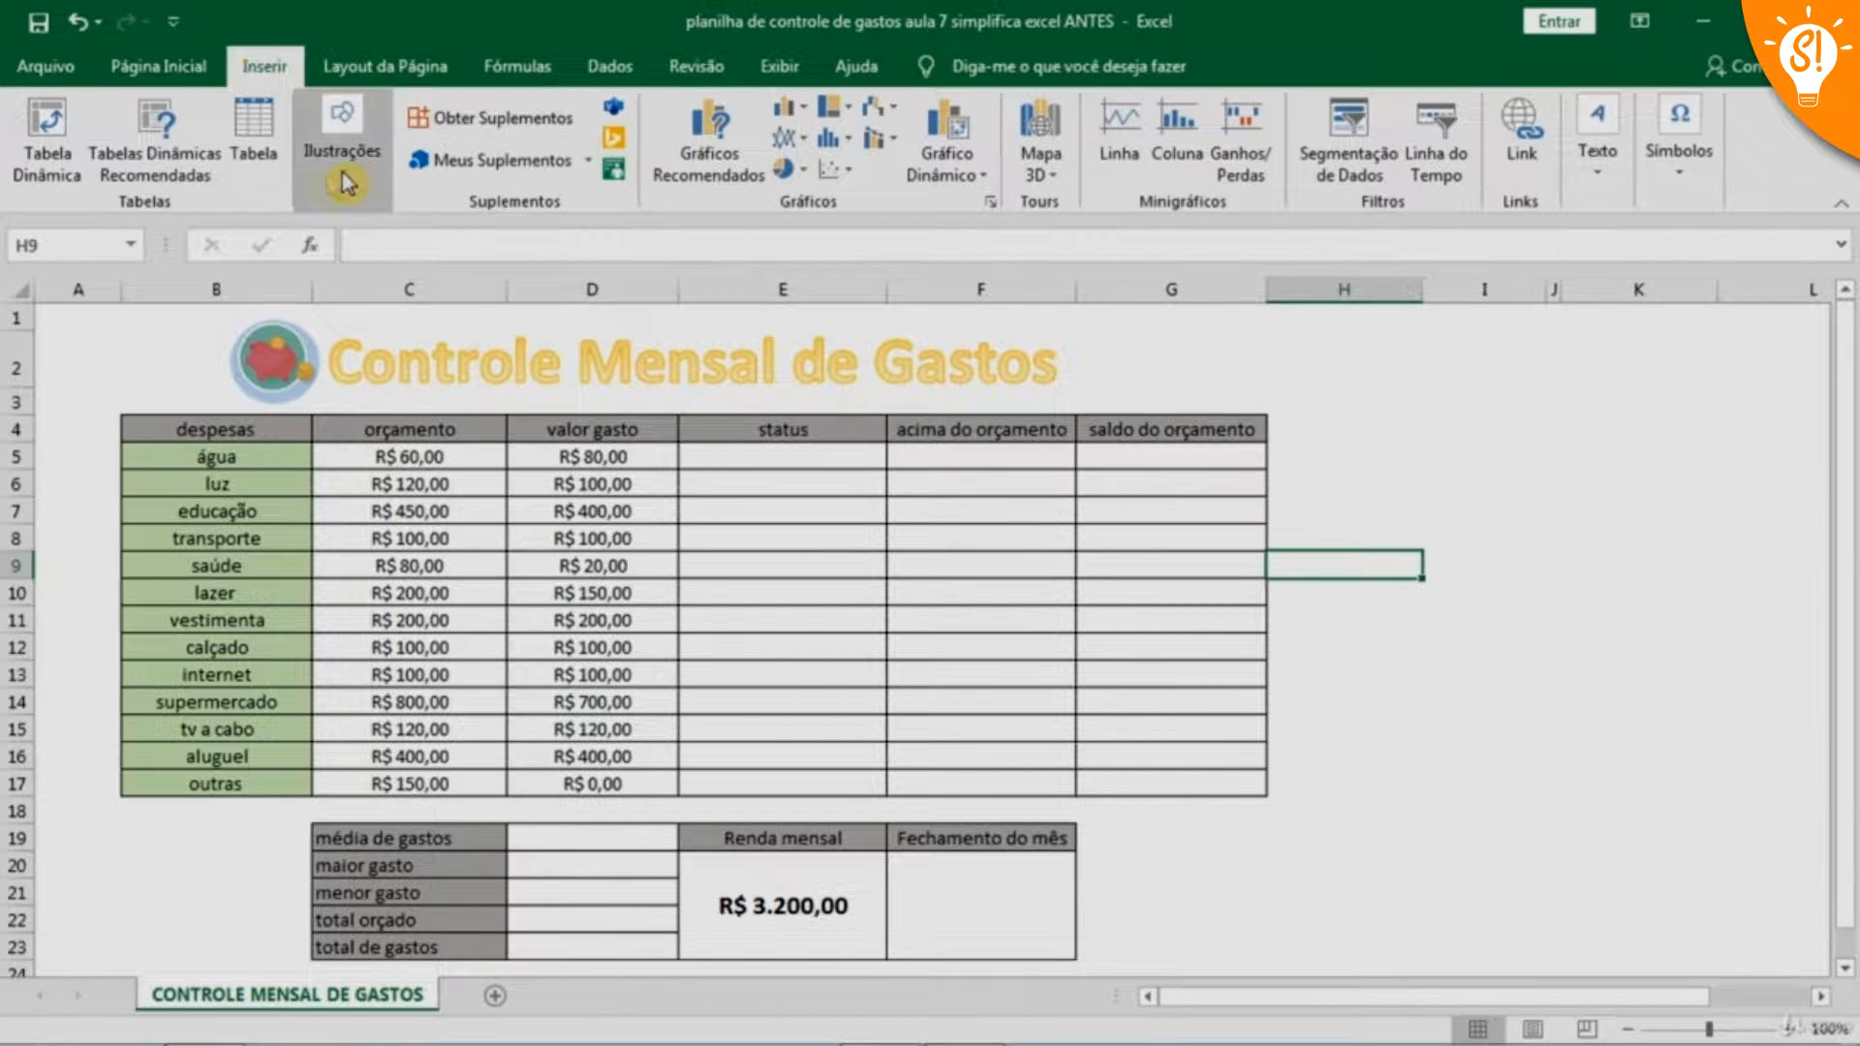
pyautogui.click(346, 182)
pyautogui.click(341, 259)
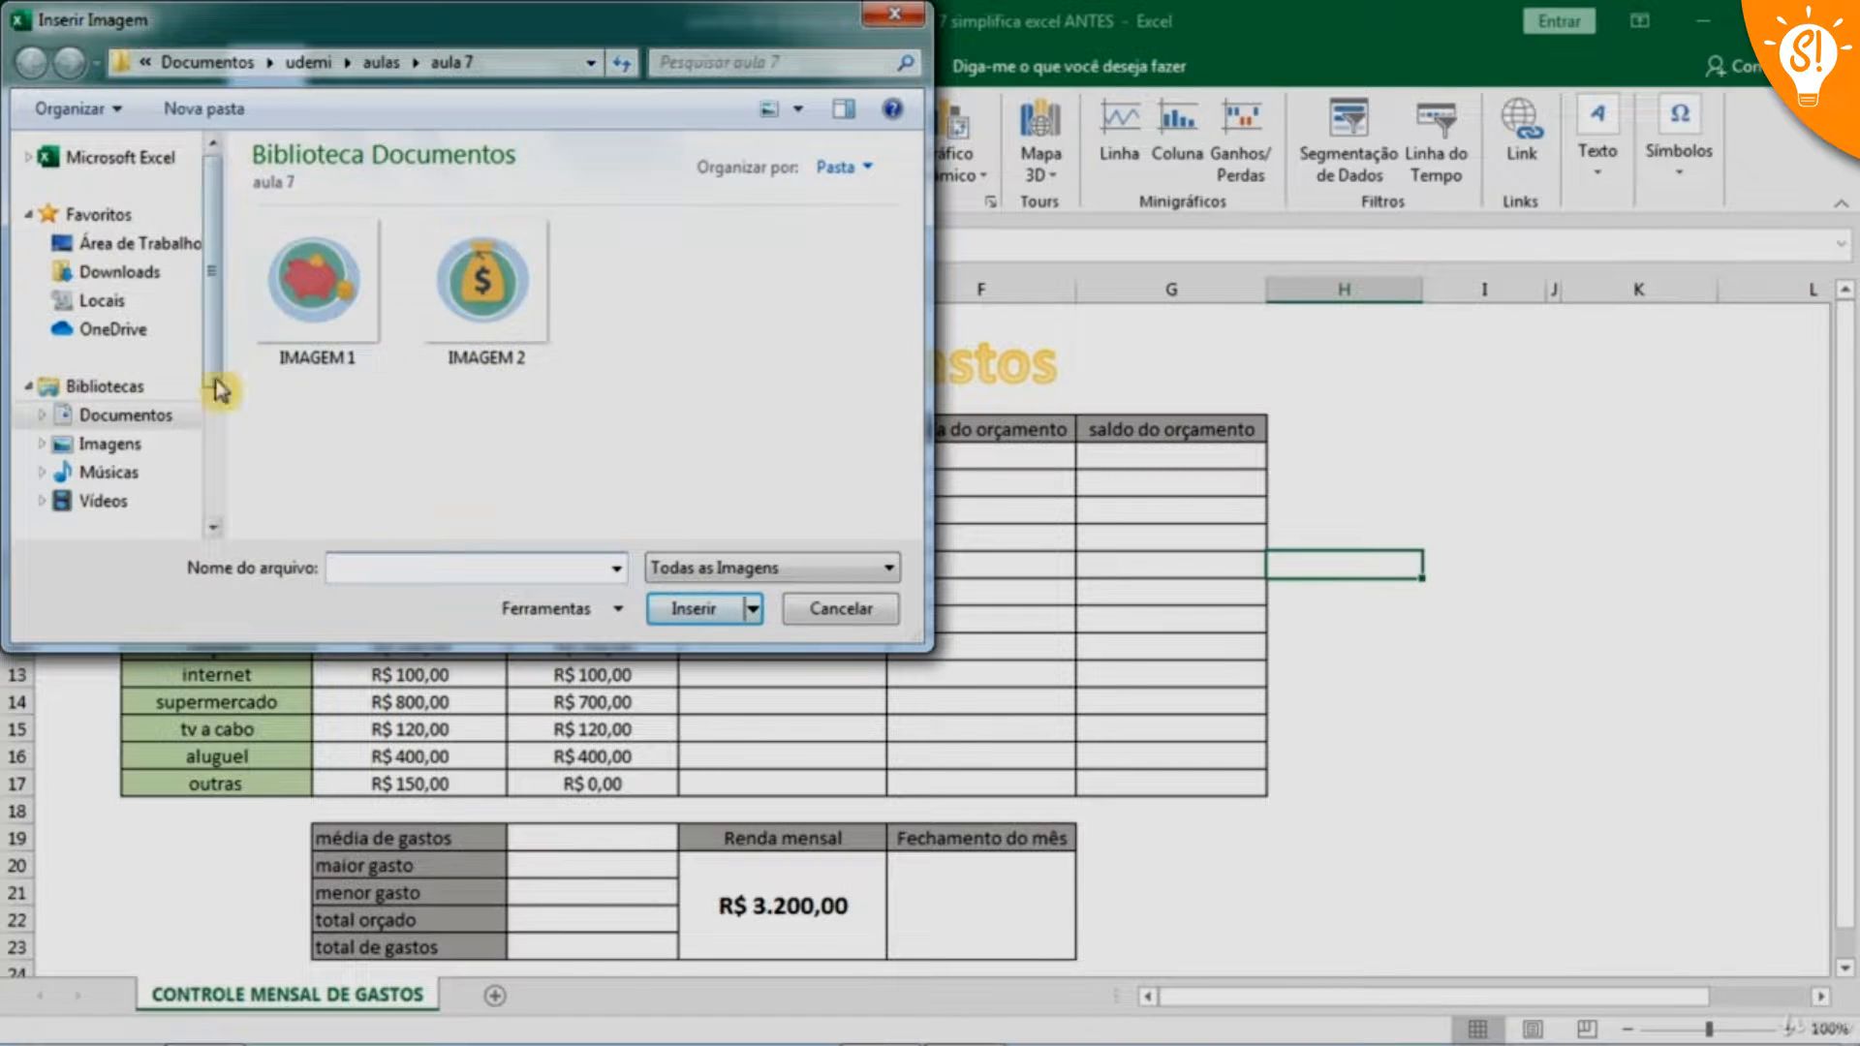
pyautogui.click(511, 289)
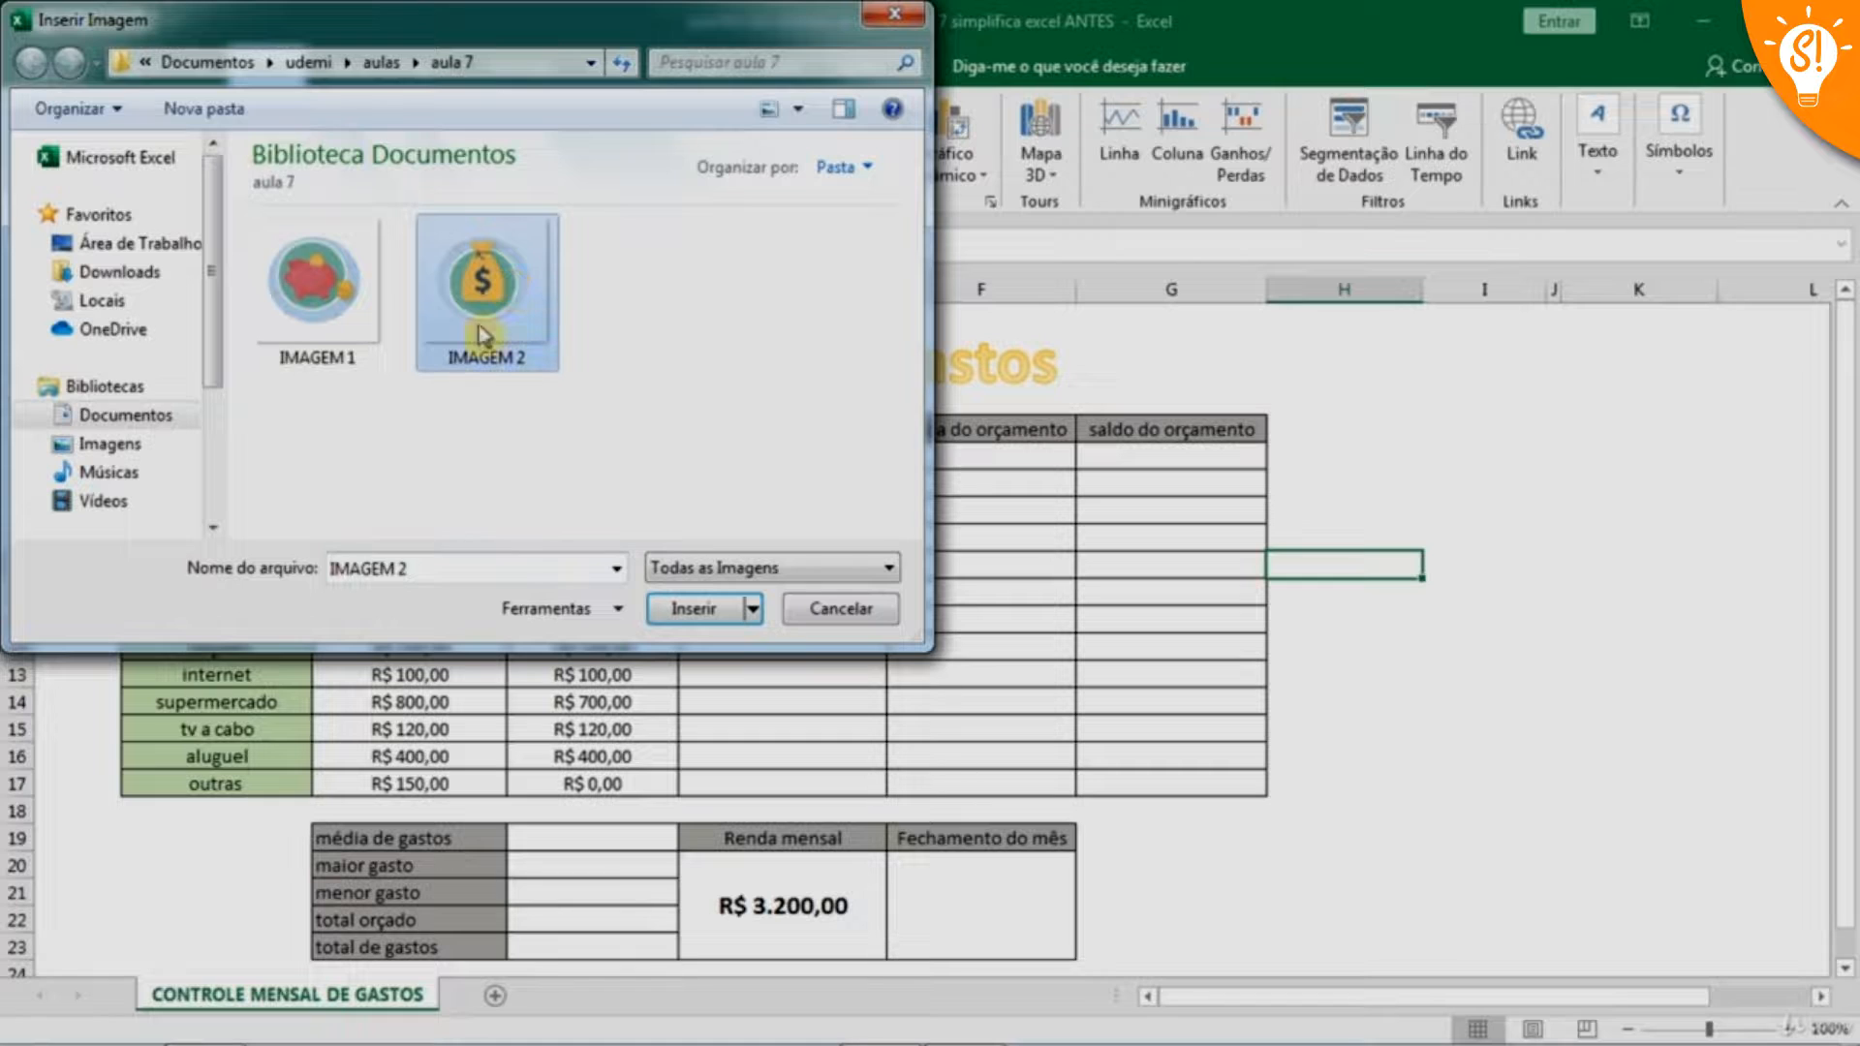
pyautogui.click(693, 609)
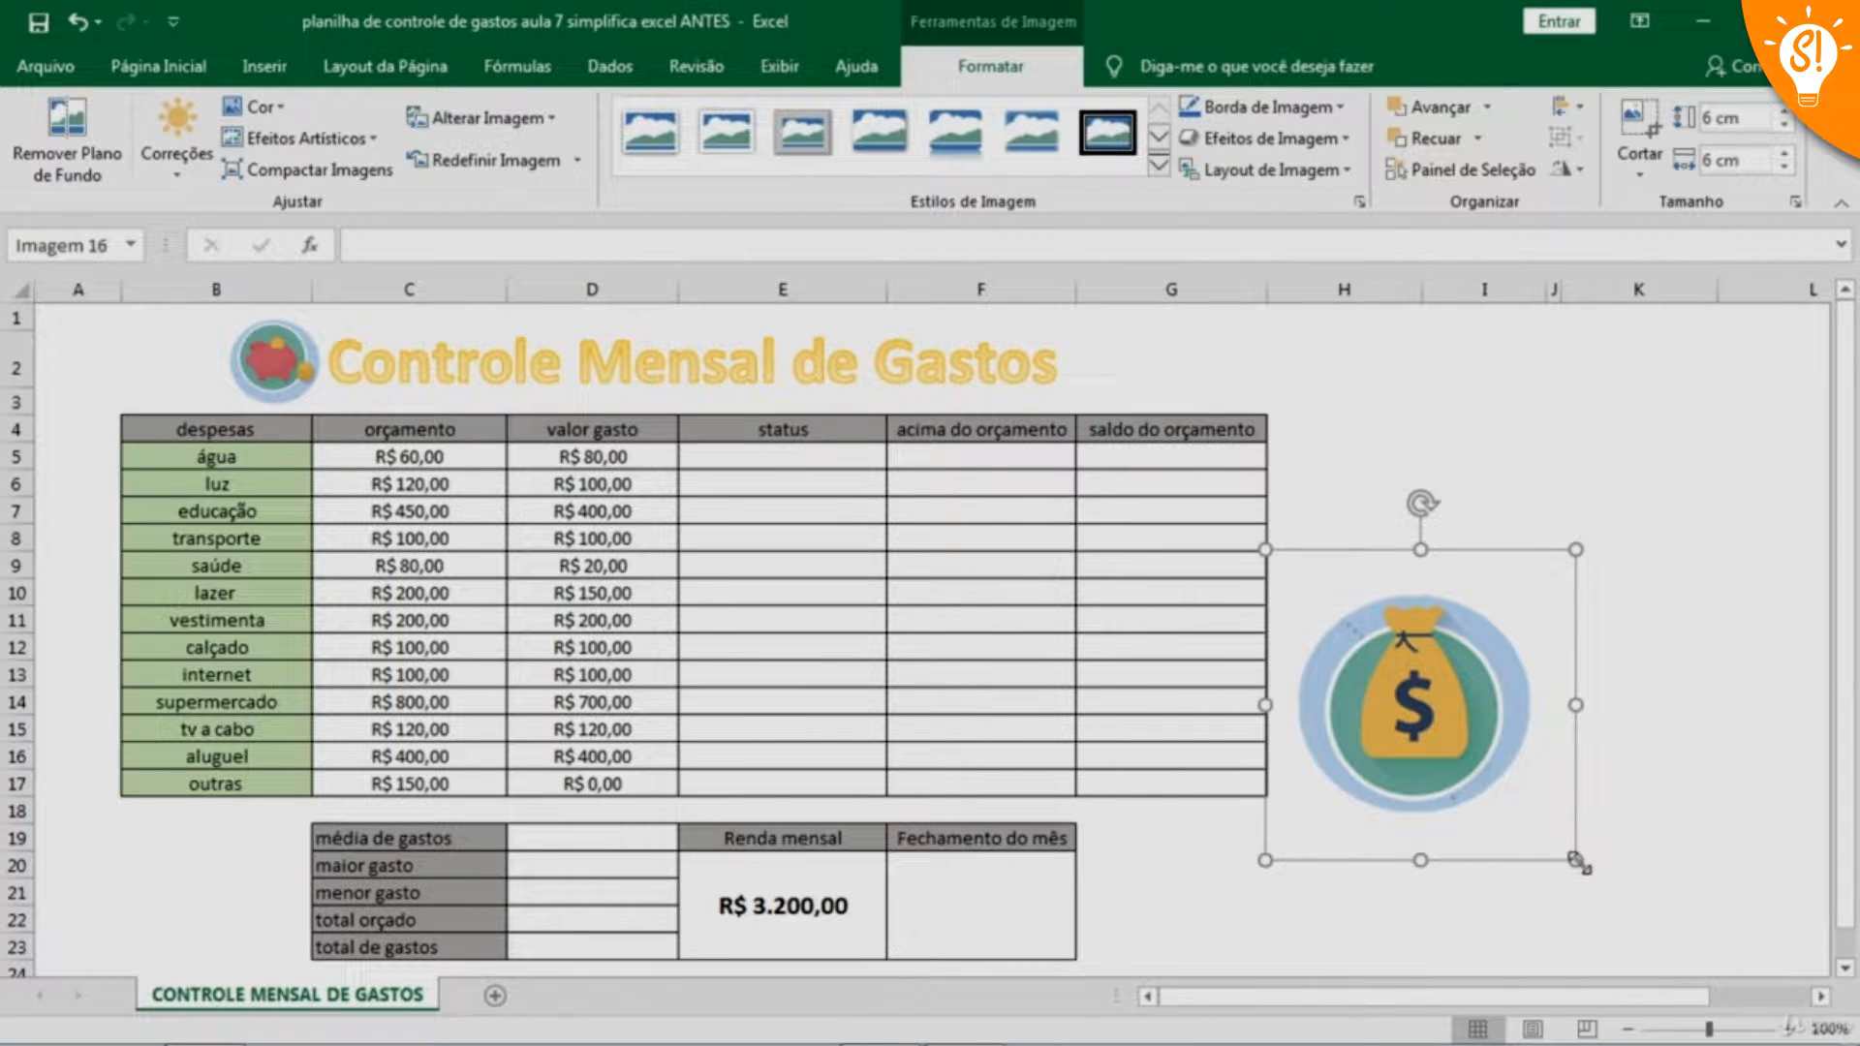
# Shrink the money bag picture to the title's height and place it just after the title in row 2
pyautogui.moveTo(1577, 860); pyautogui.dragTo(1383, 678)
pyautogui.moveTo(1330, 605); pyautogui.dragTo(1106, 363)
pyautogui.click(1344, 566)
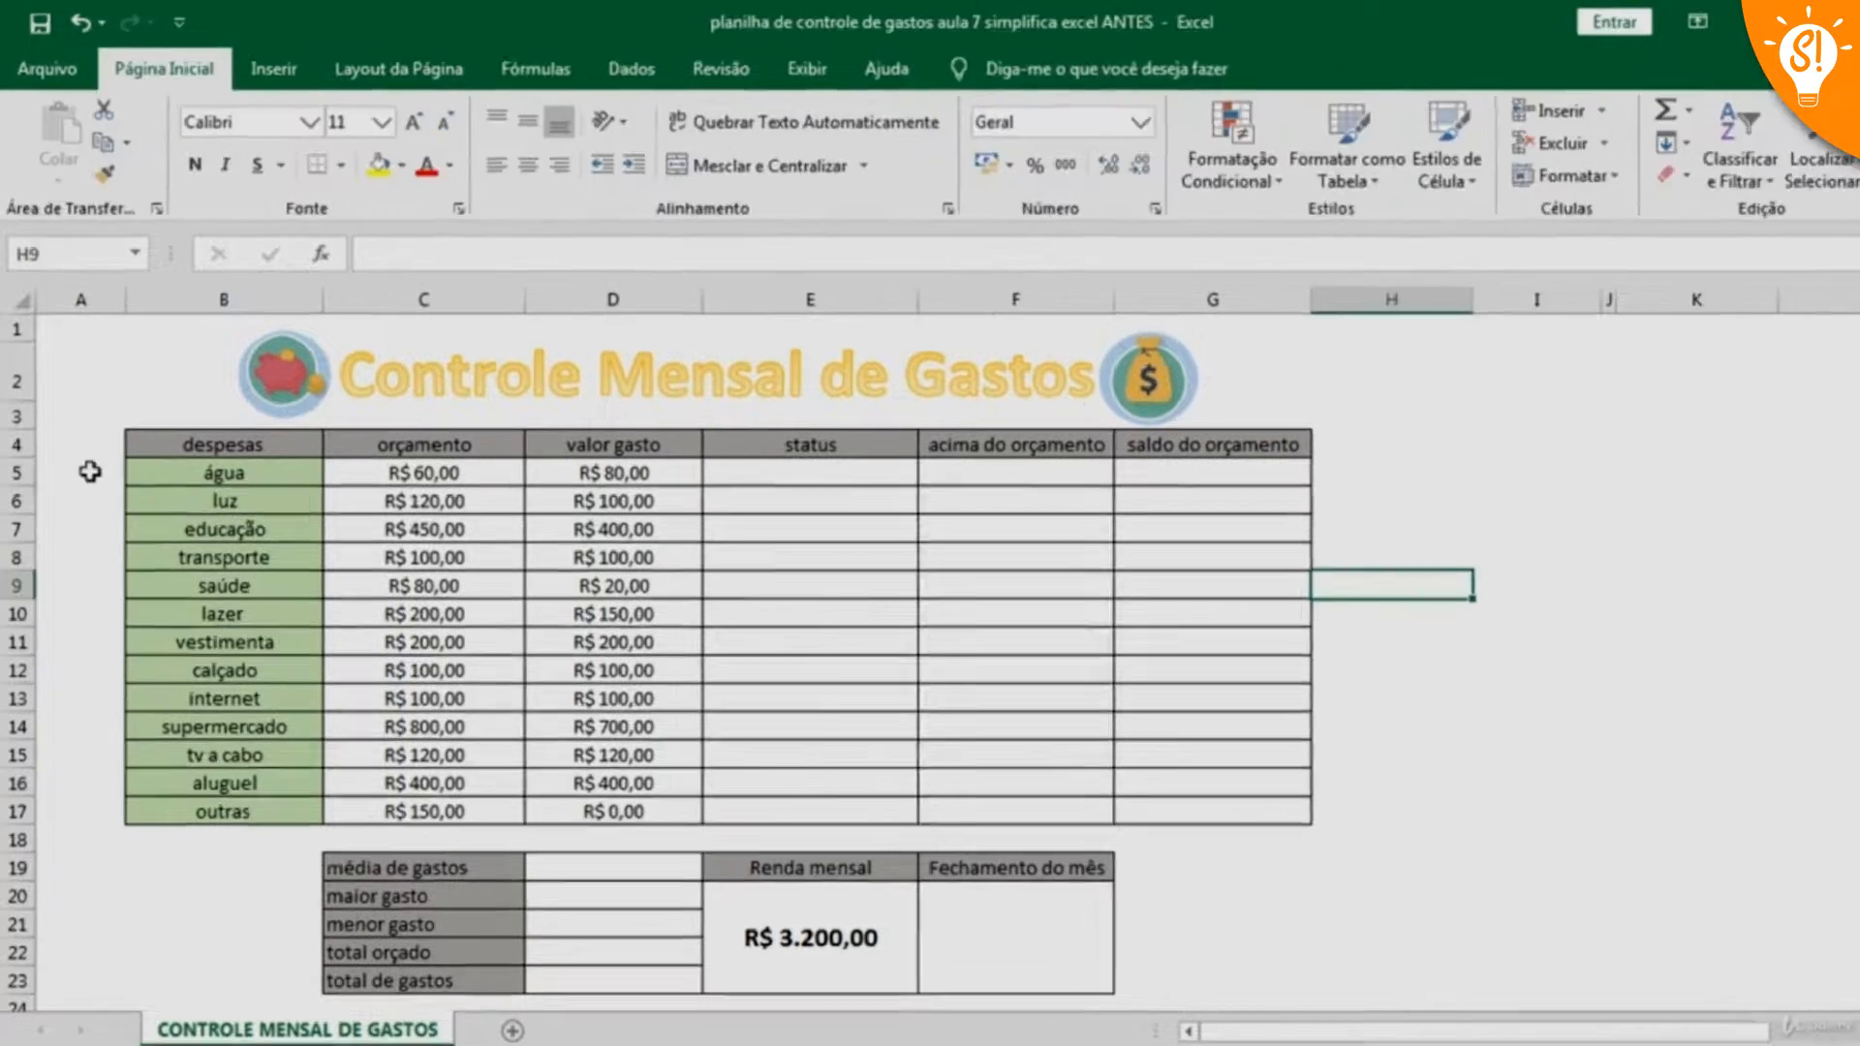
# Draw a regular pentagon shape about 4.71 cm high and 4.97 cm wide beside the table, over columns H to K
pyautogui.click(425, 90)
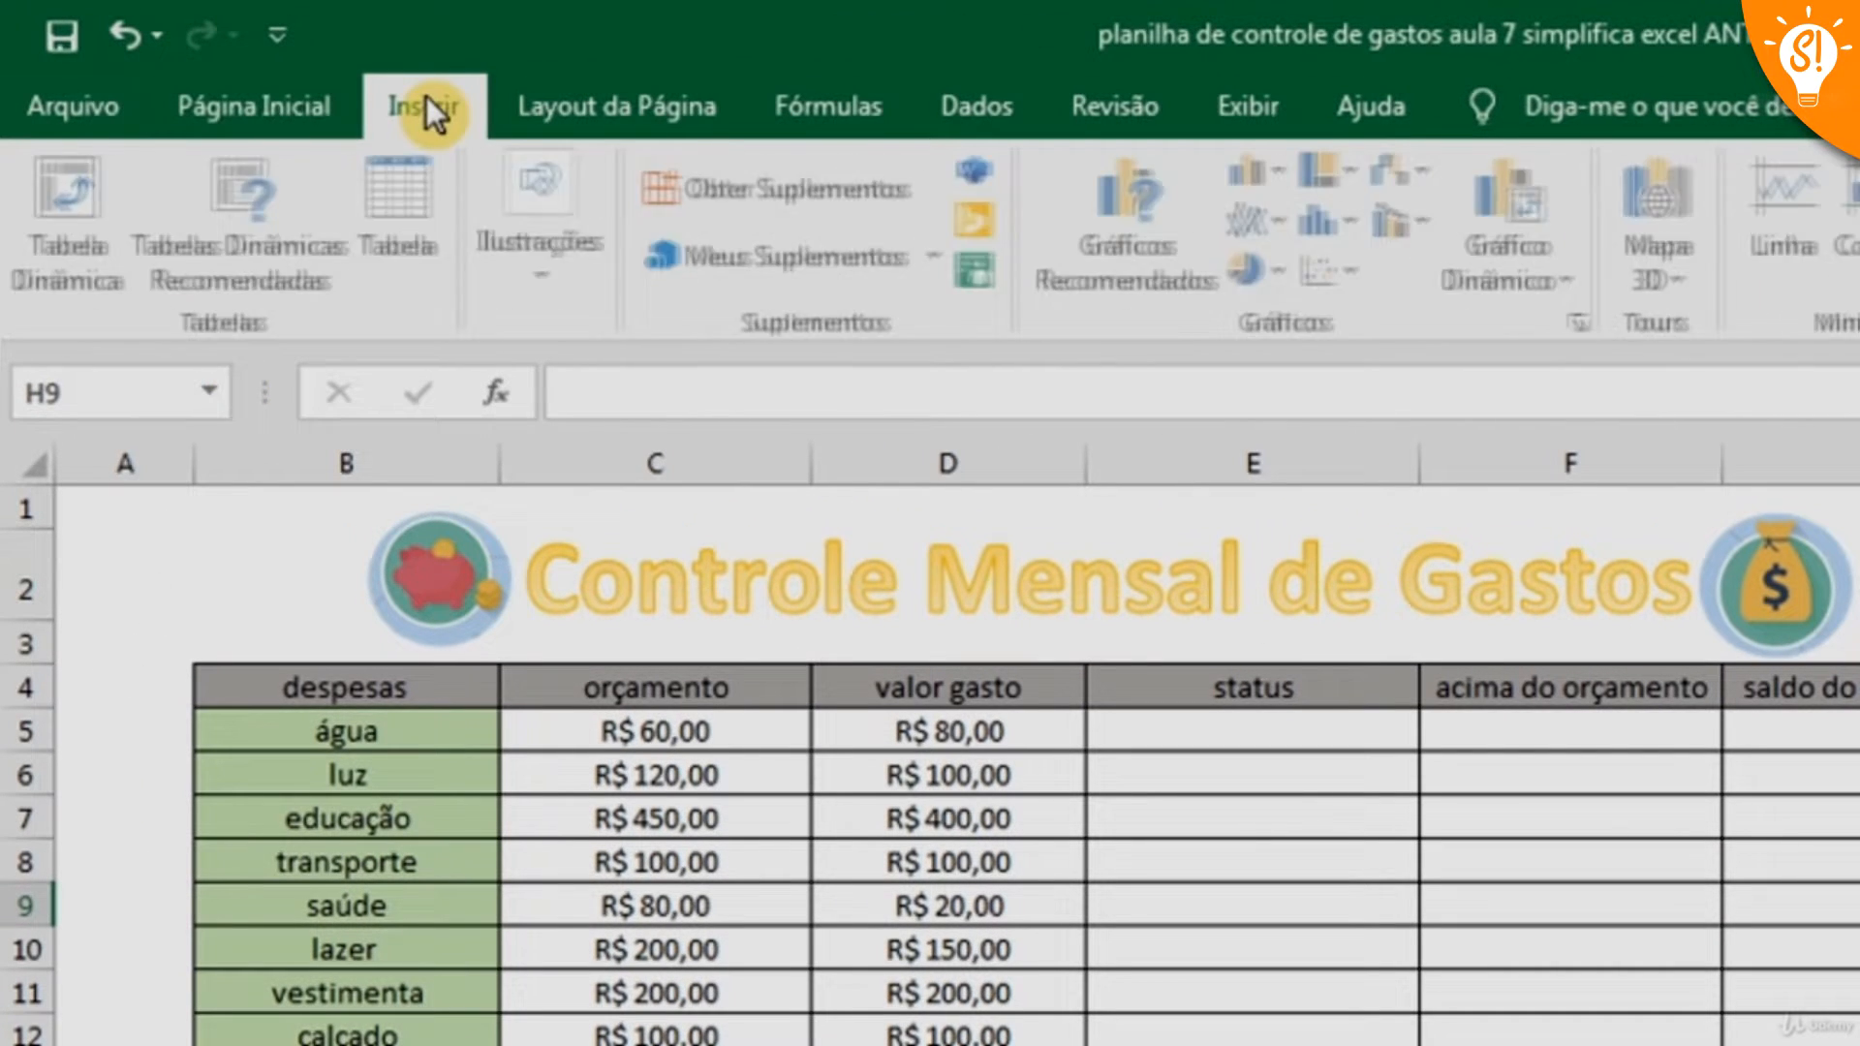
pyautogui.click(572, 273)
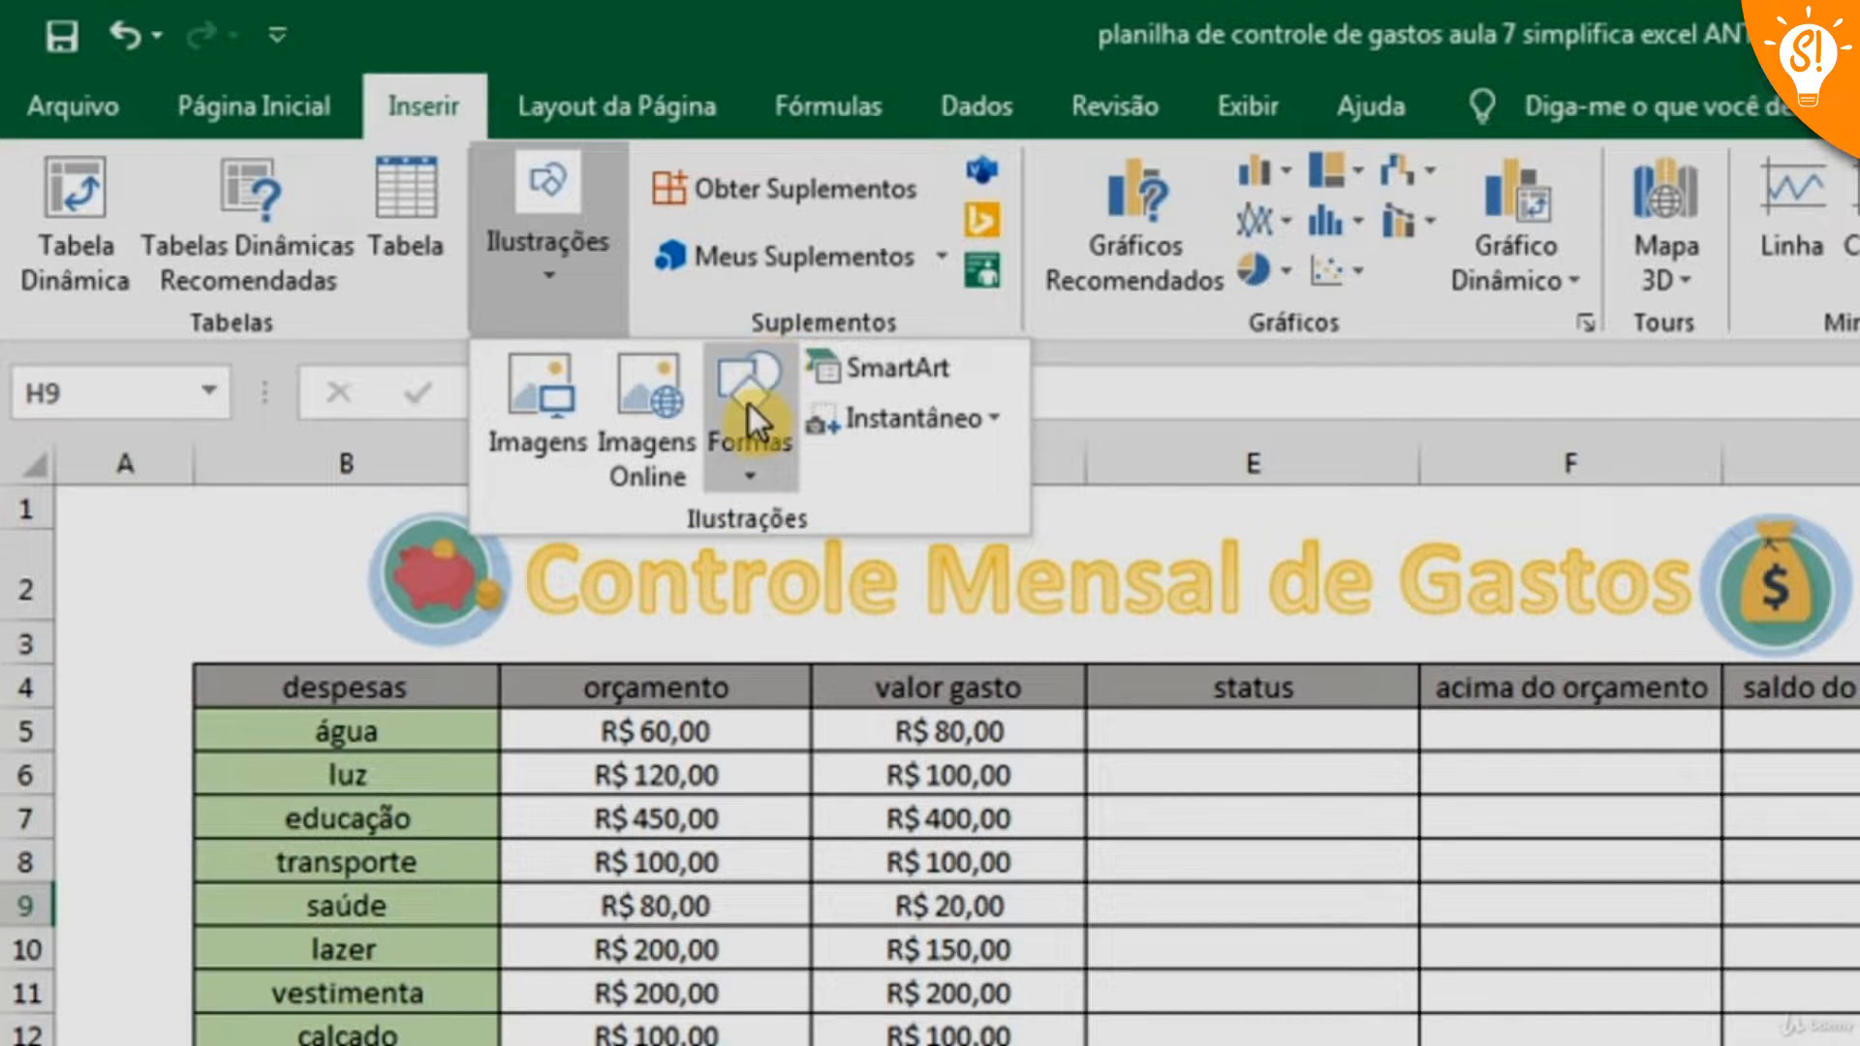
pyautogui.click(758, 477)
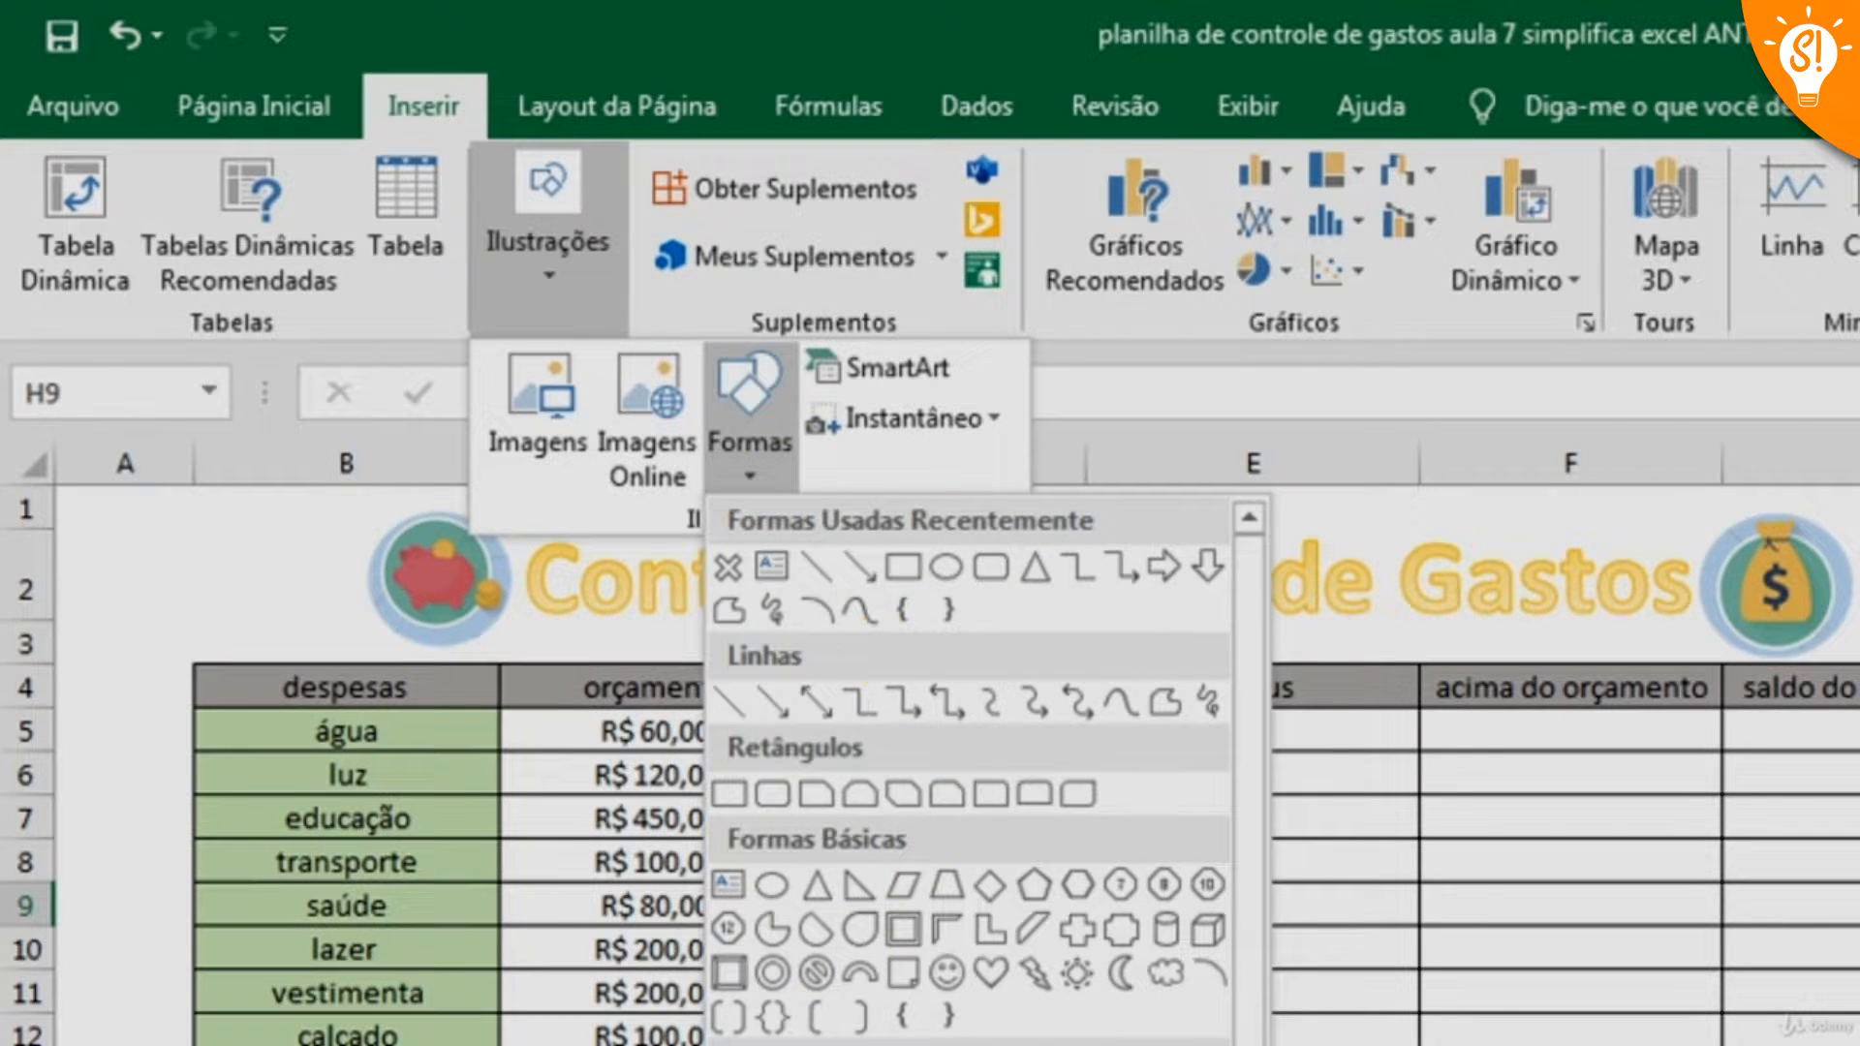
pyautogui.scroll(-2, 1253, 781)
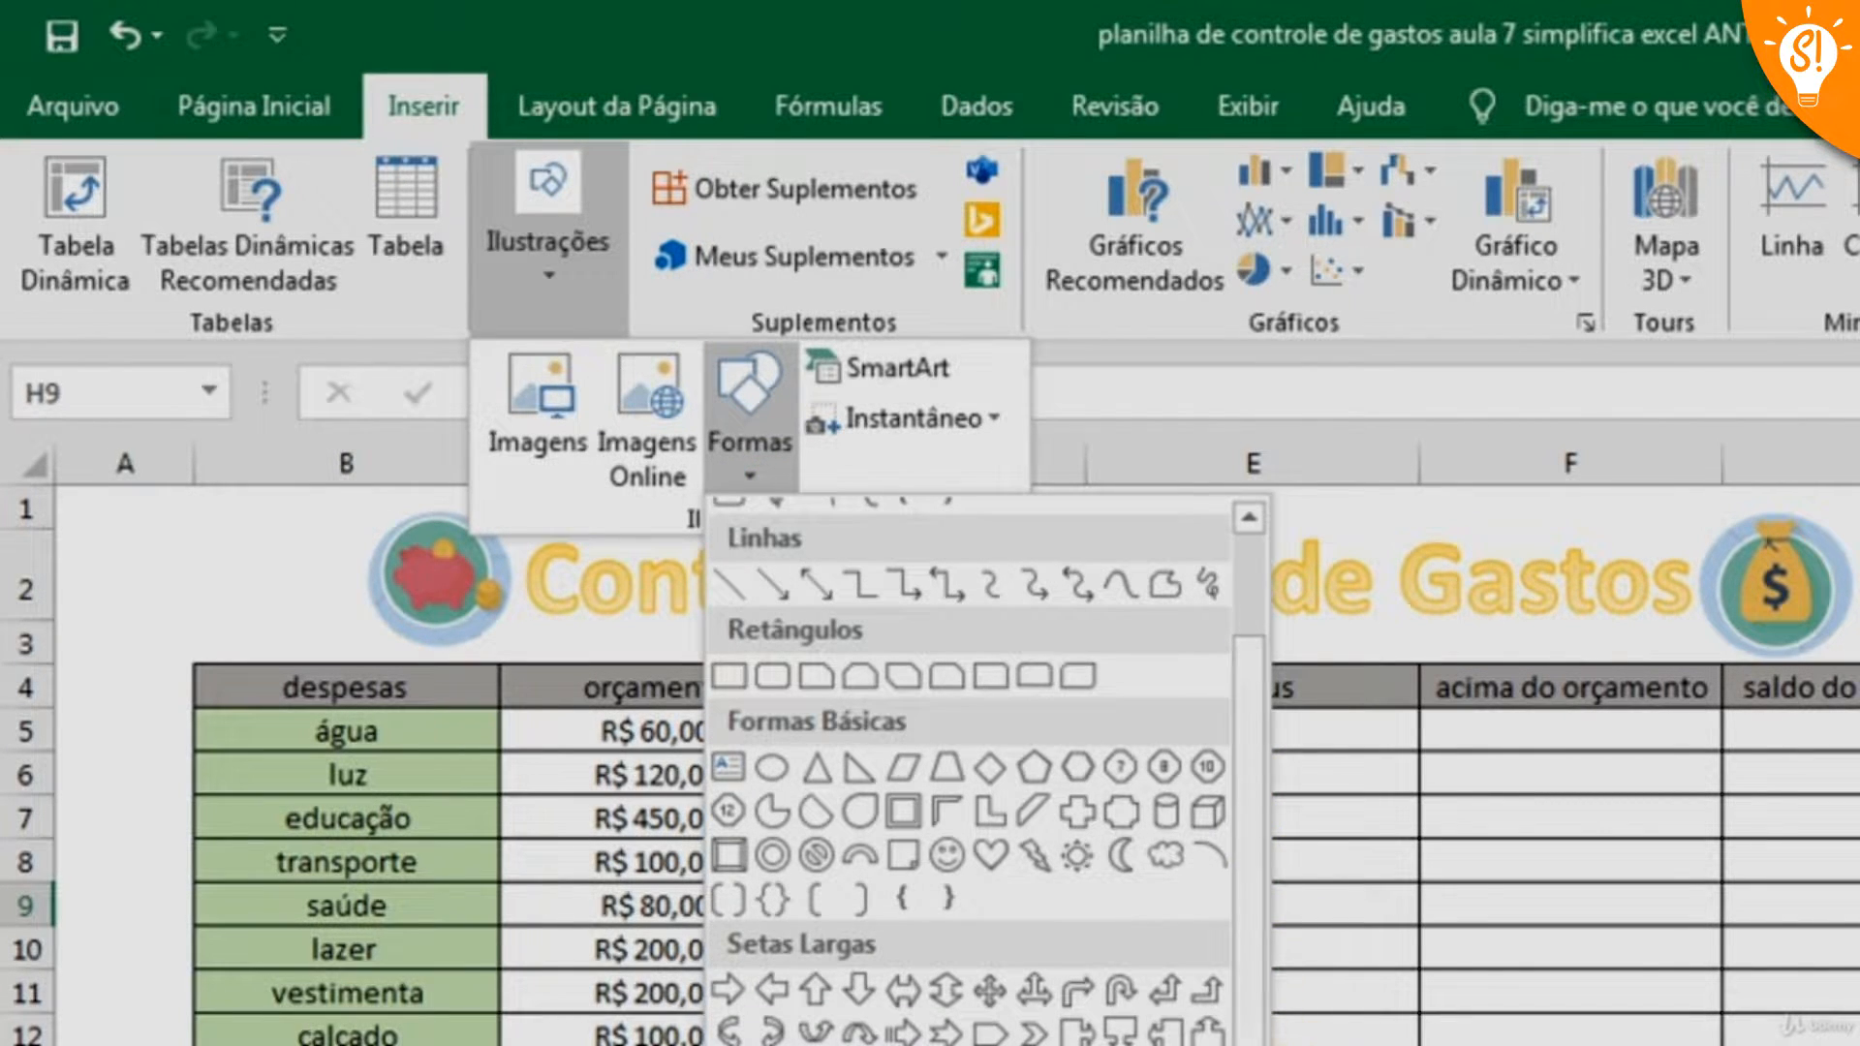
pyautogui.scroll(2, 1262, 913)
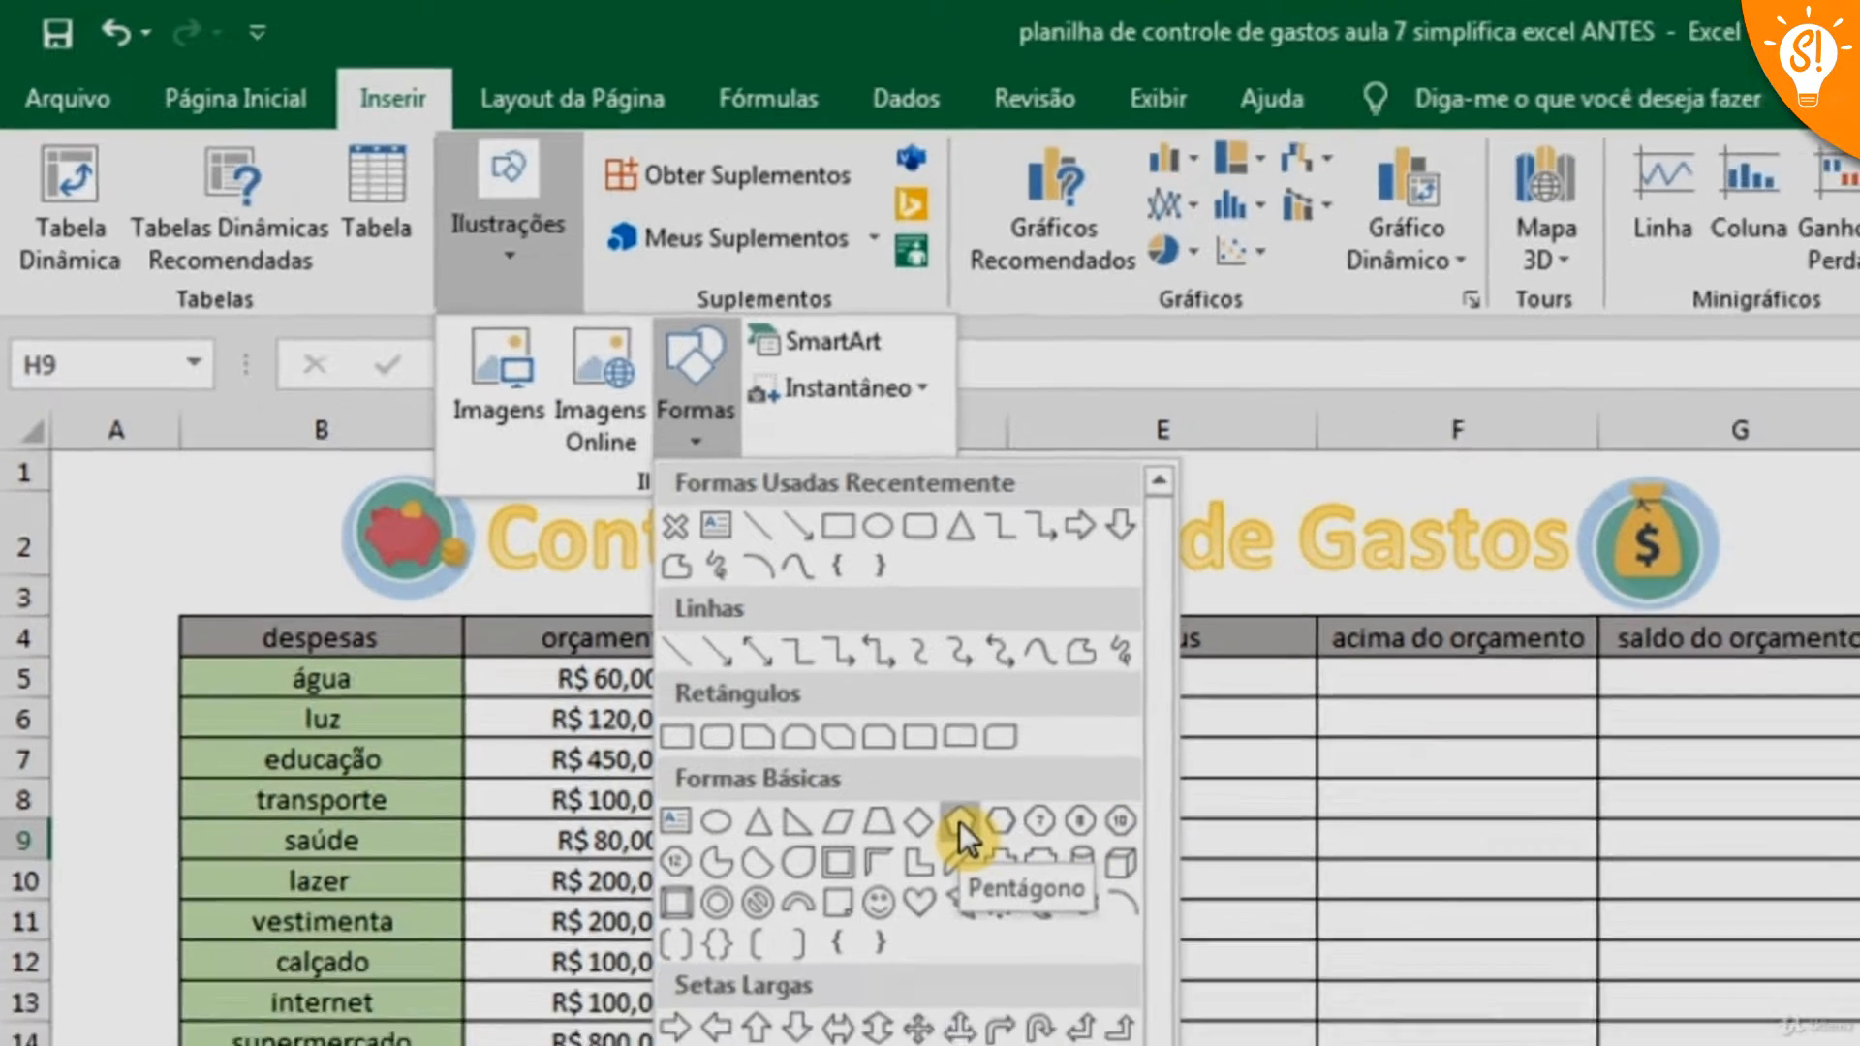
pyautogui.click(1035, 887)
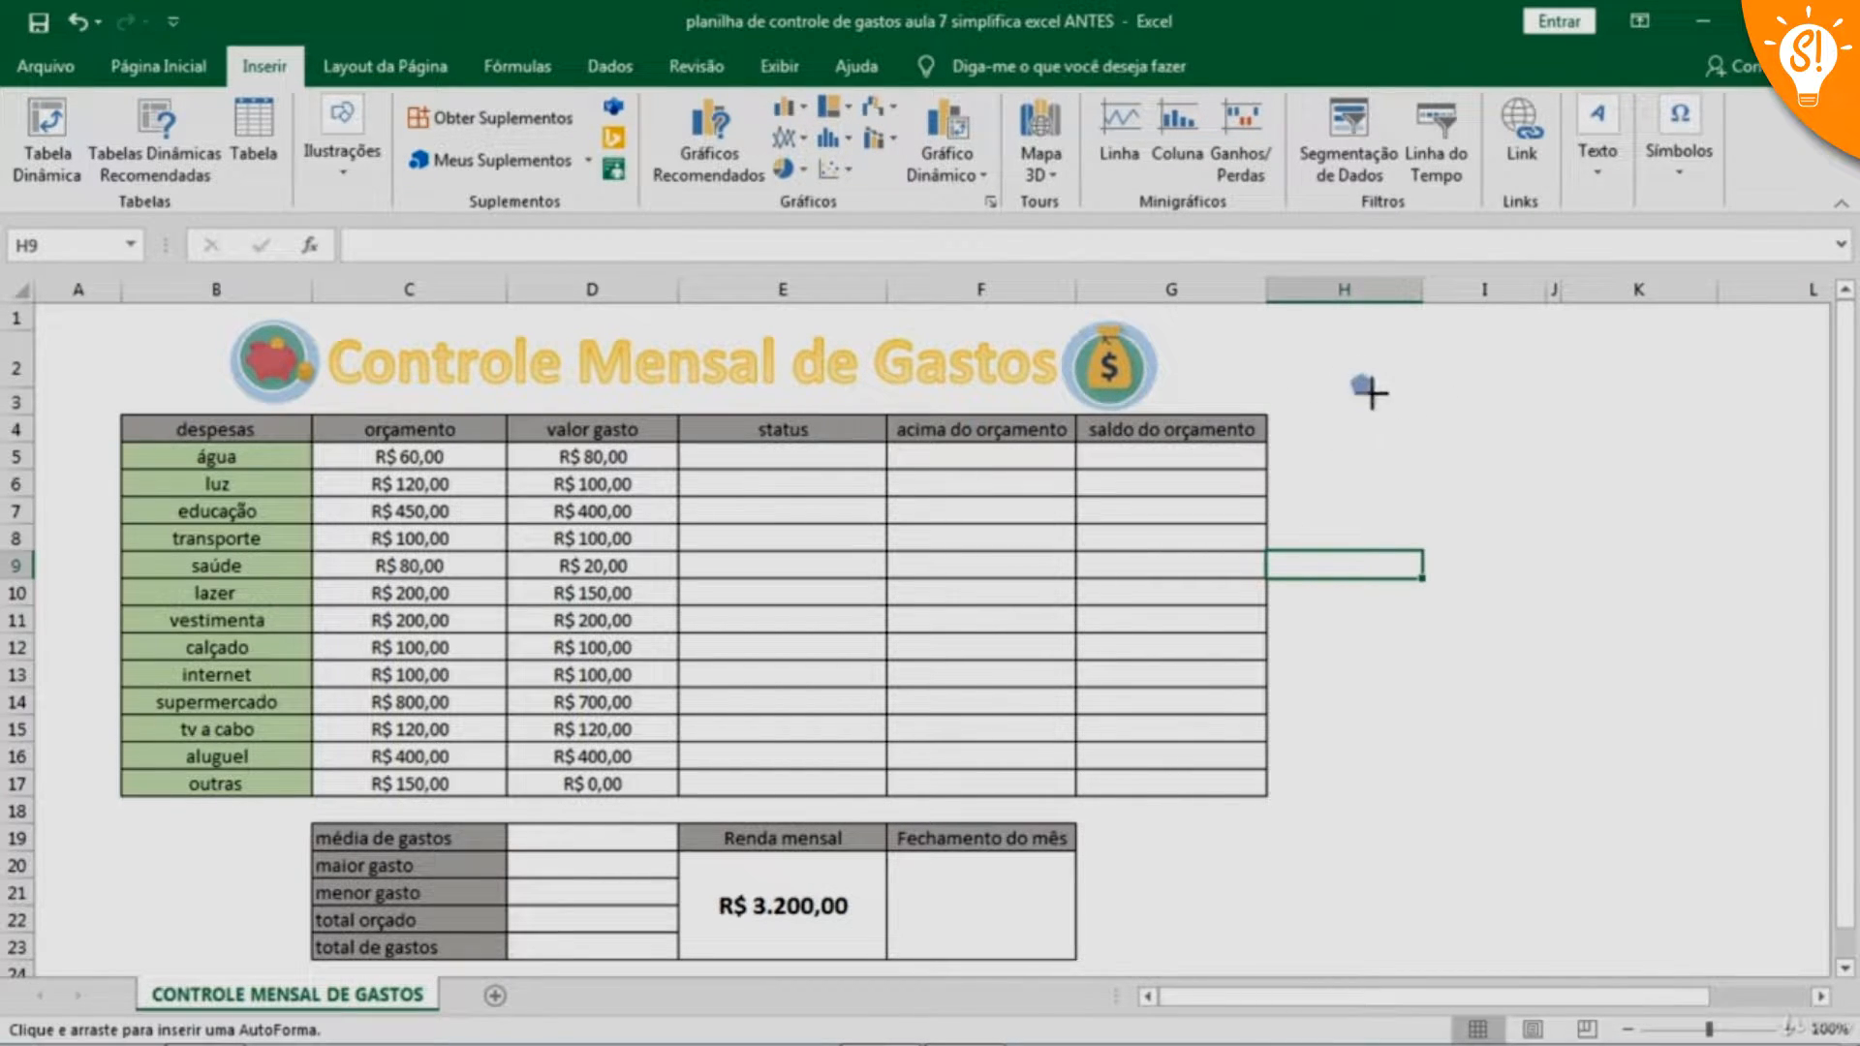
pyautogui.moveTo(1370, 393)
pyautogui.mouseDown()
pyautogui.moveTo(1433, 481)
pyautogui.moveTo(1561, 556)
pyautogui.moveTo(1607, 616)
pyautogui.mouseUp()
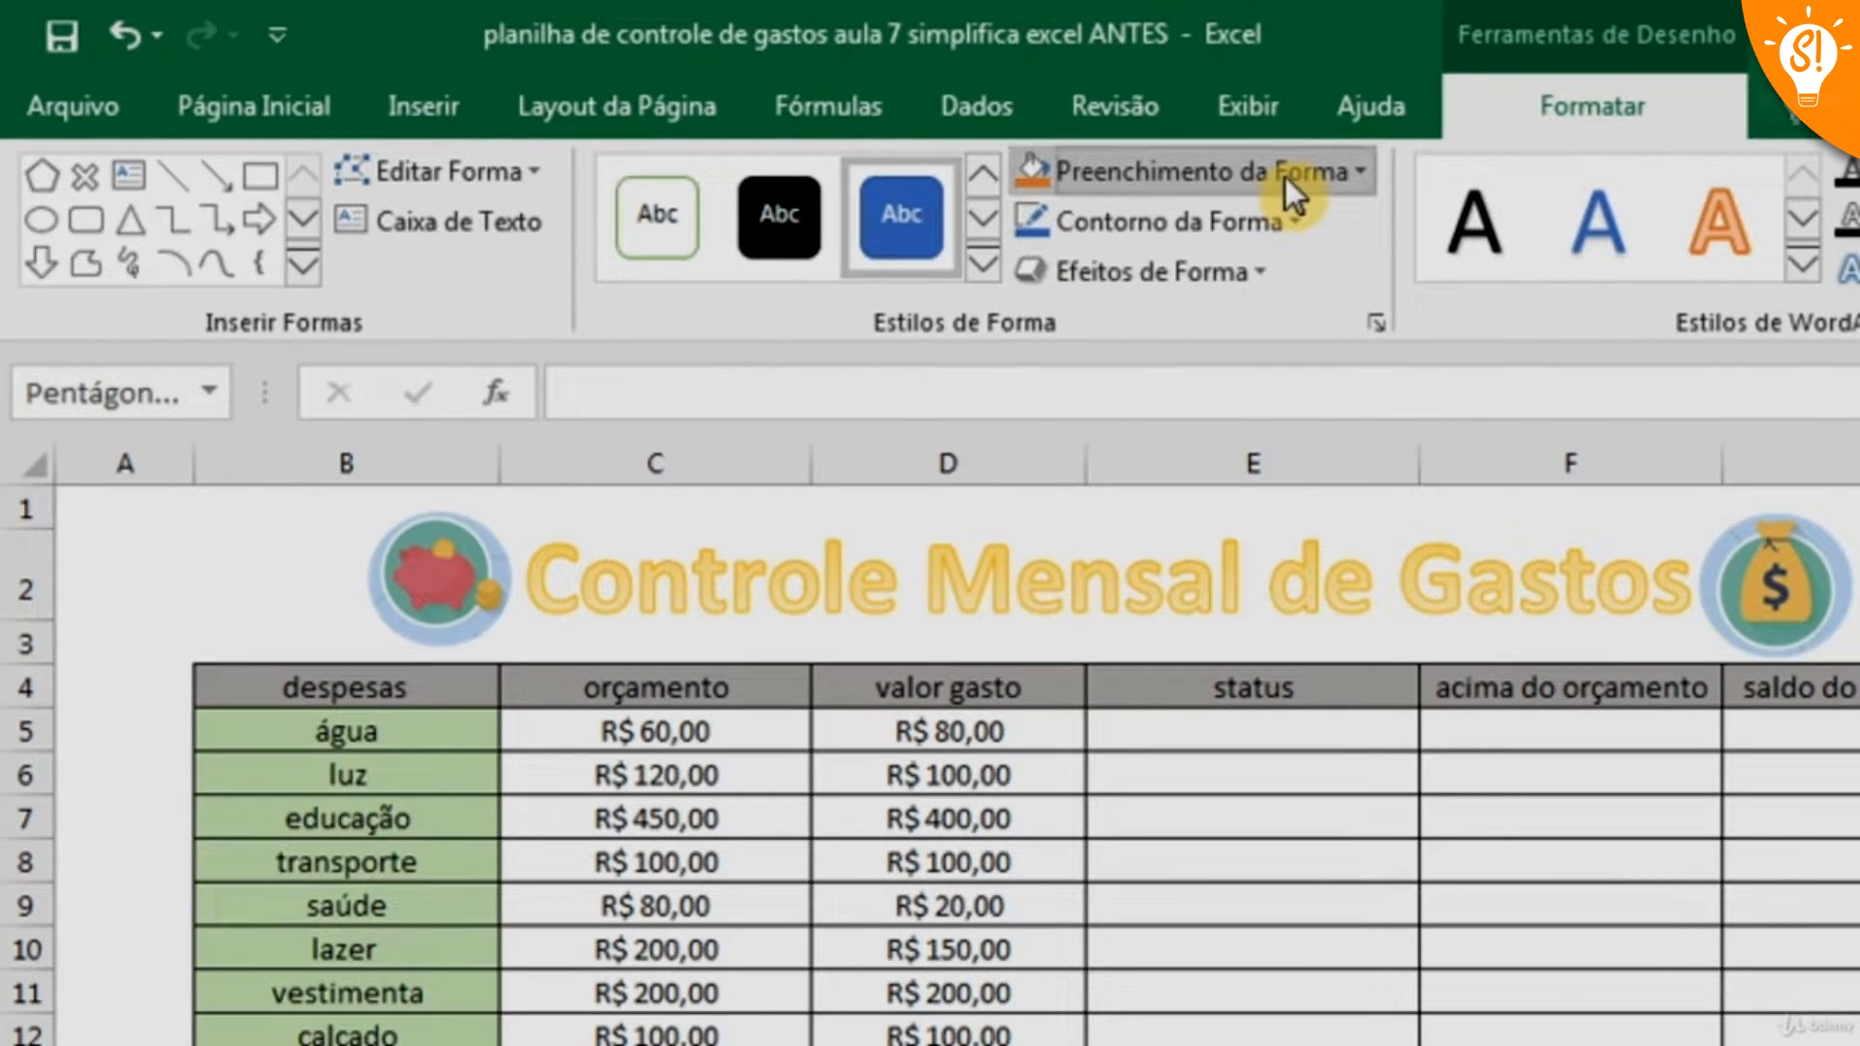
# Fill the pentagon with light orange and give it a shadow effect
pyautogui.click(803, 110)
pyautogui.click(1219, 418)
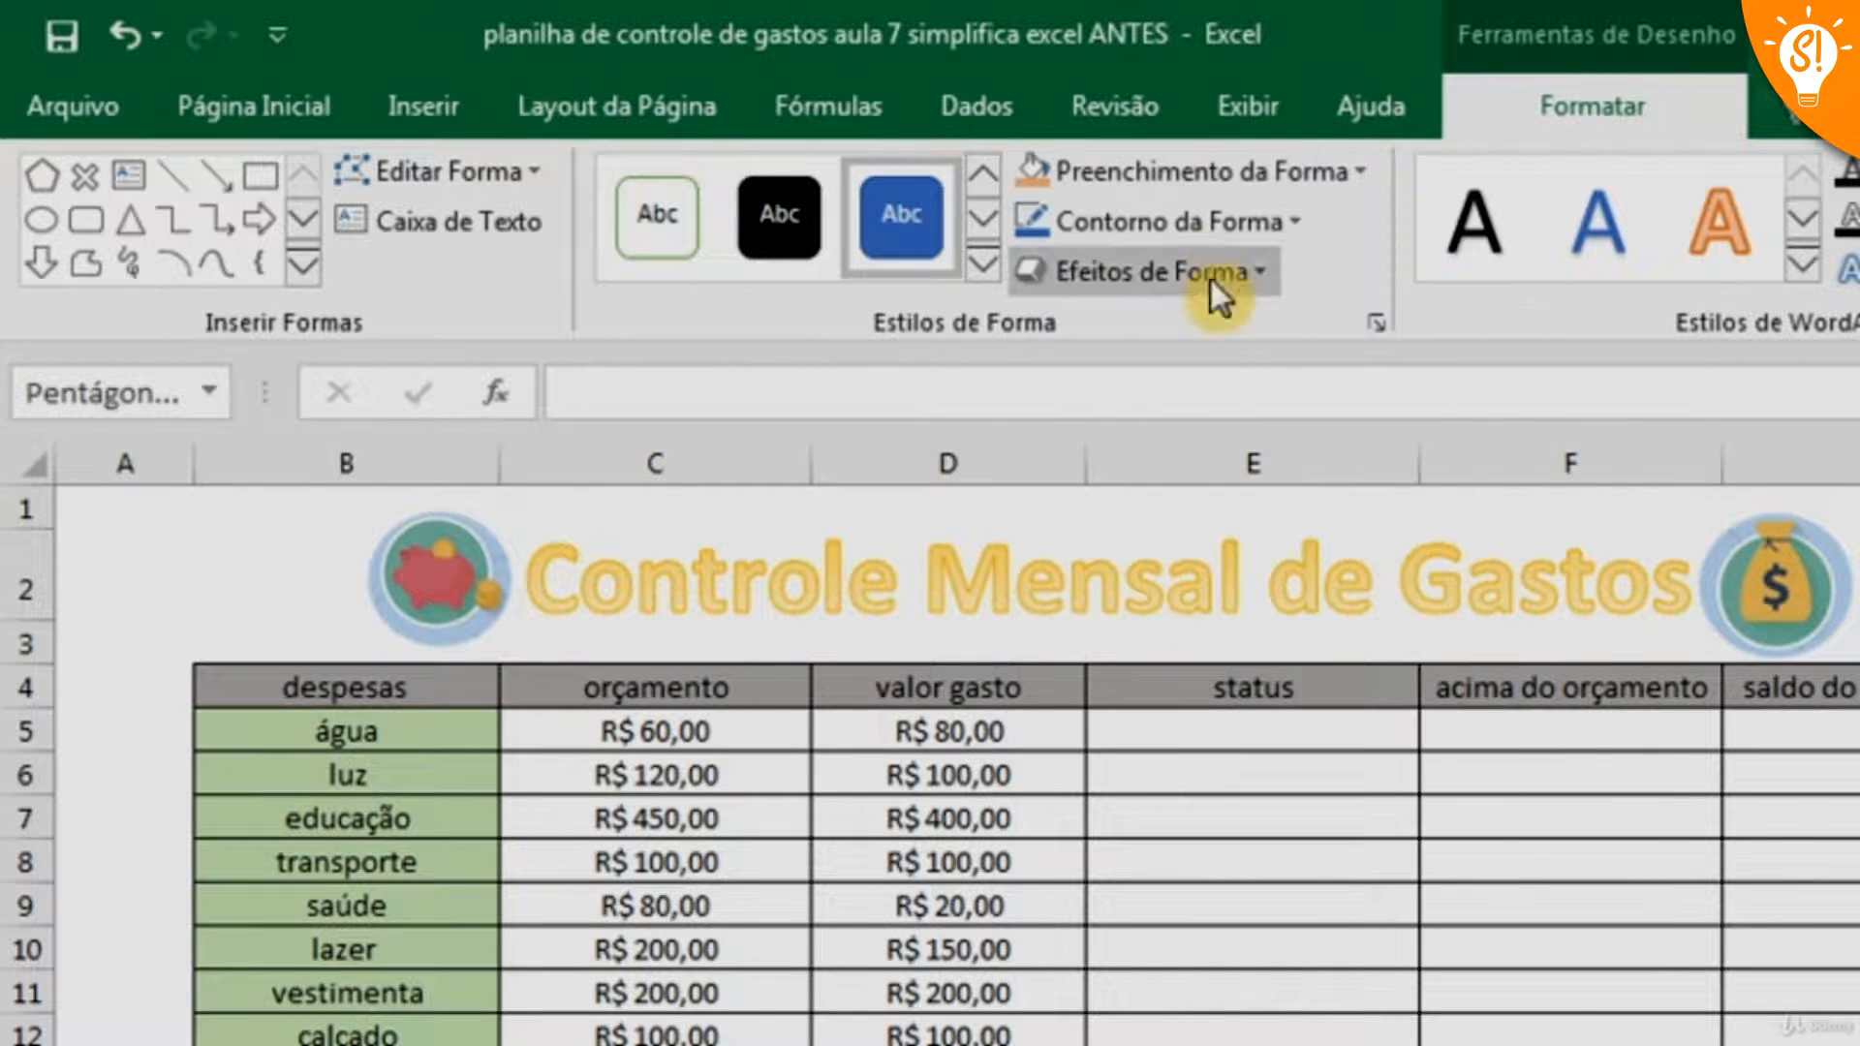
pyautogui.click(1261, 272)
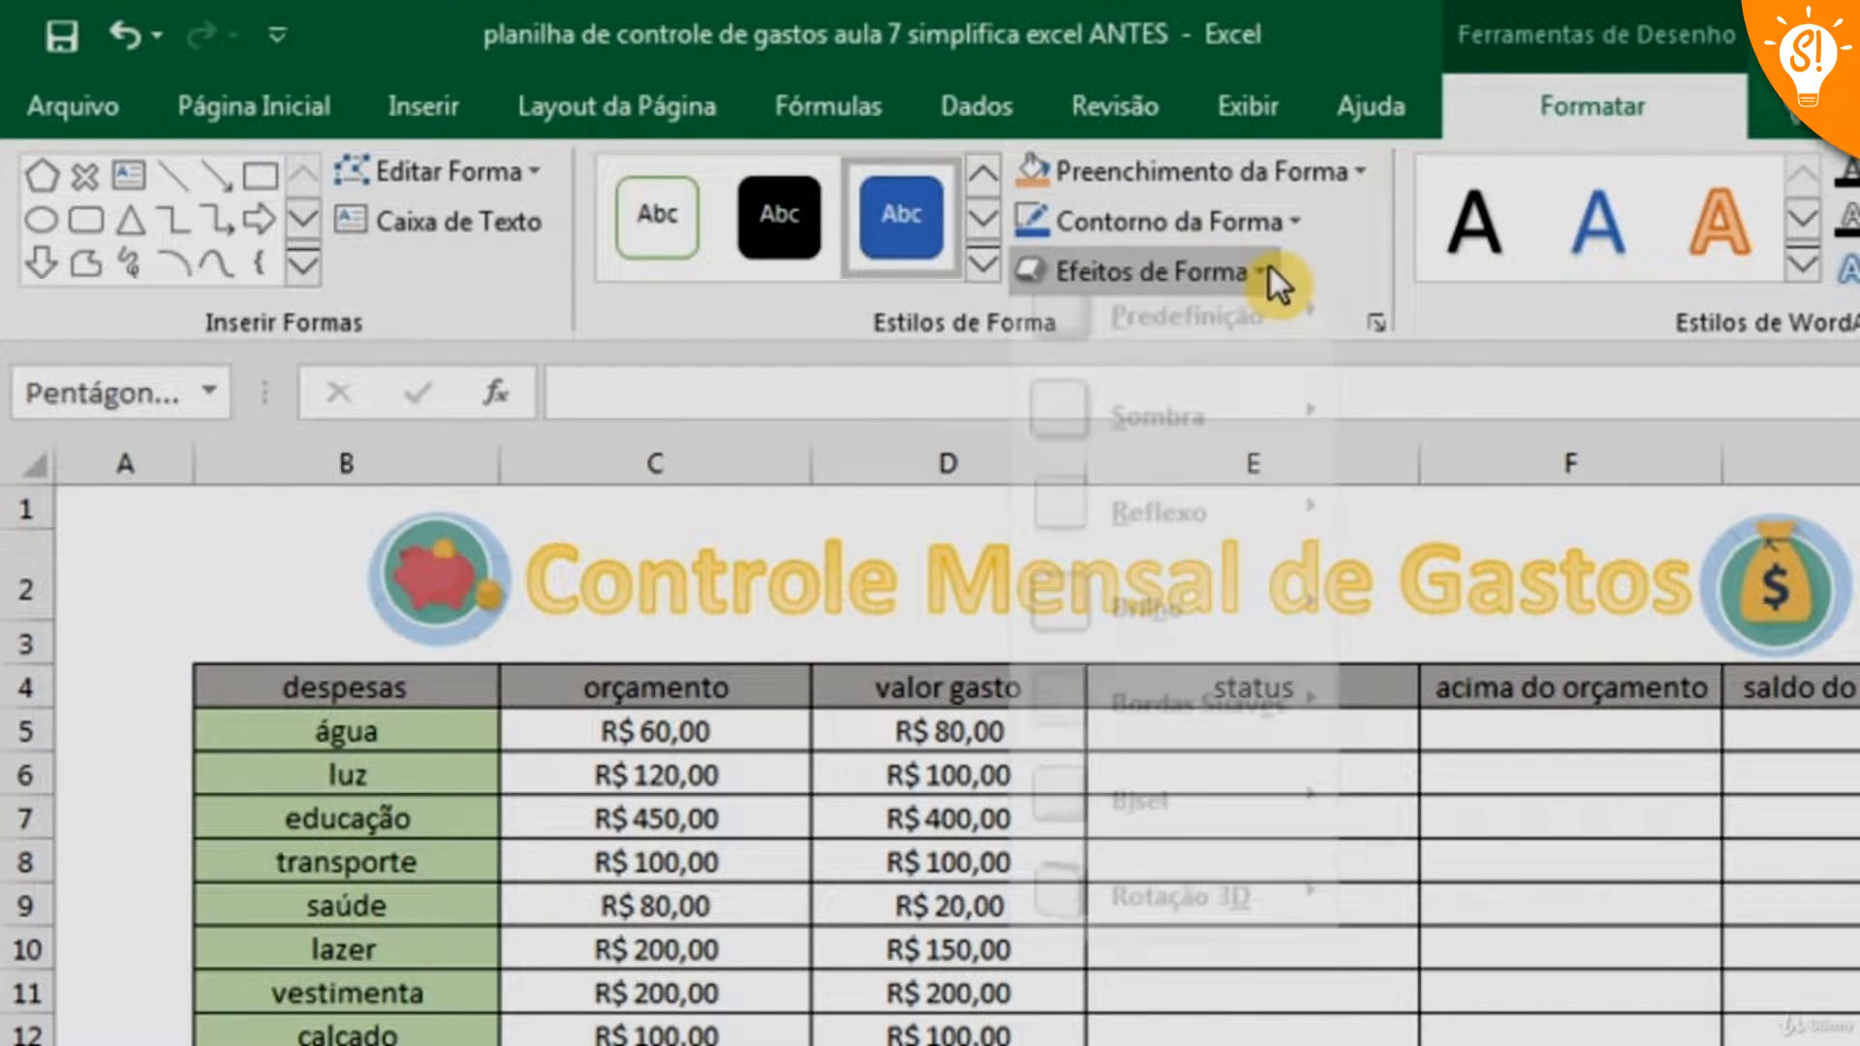
pyautogui.moveTo(1194, 455)
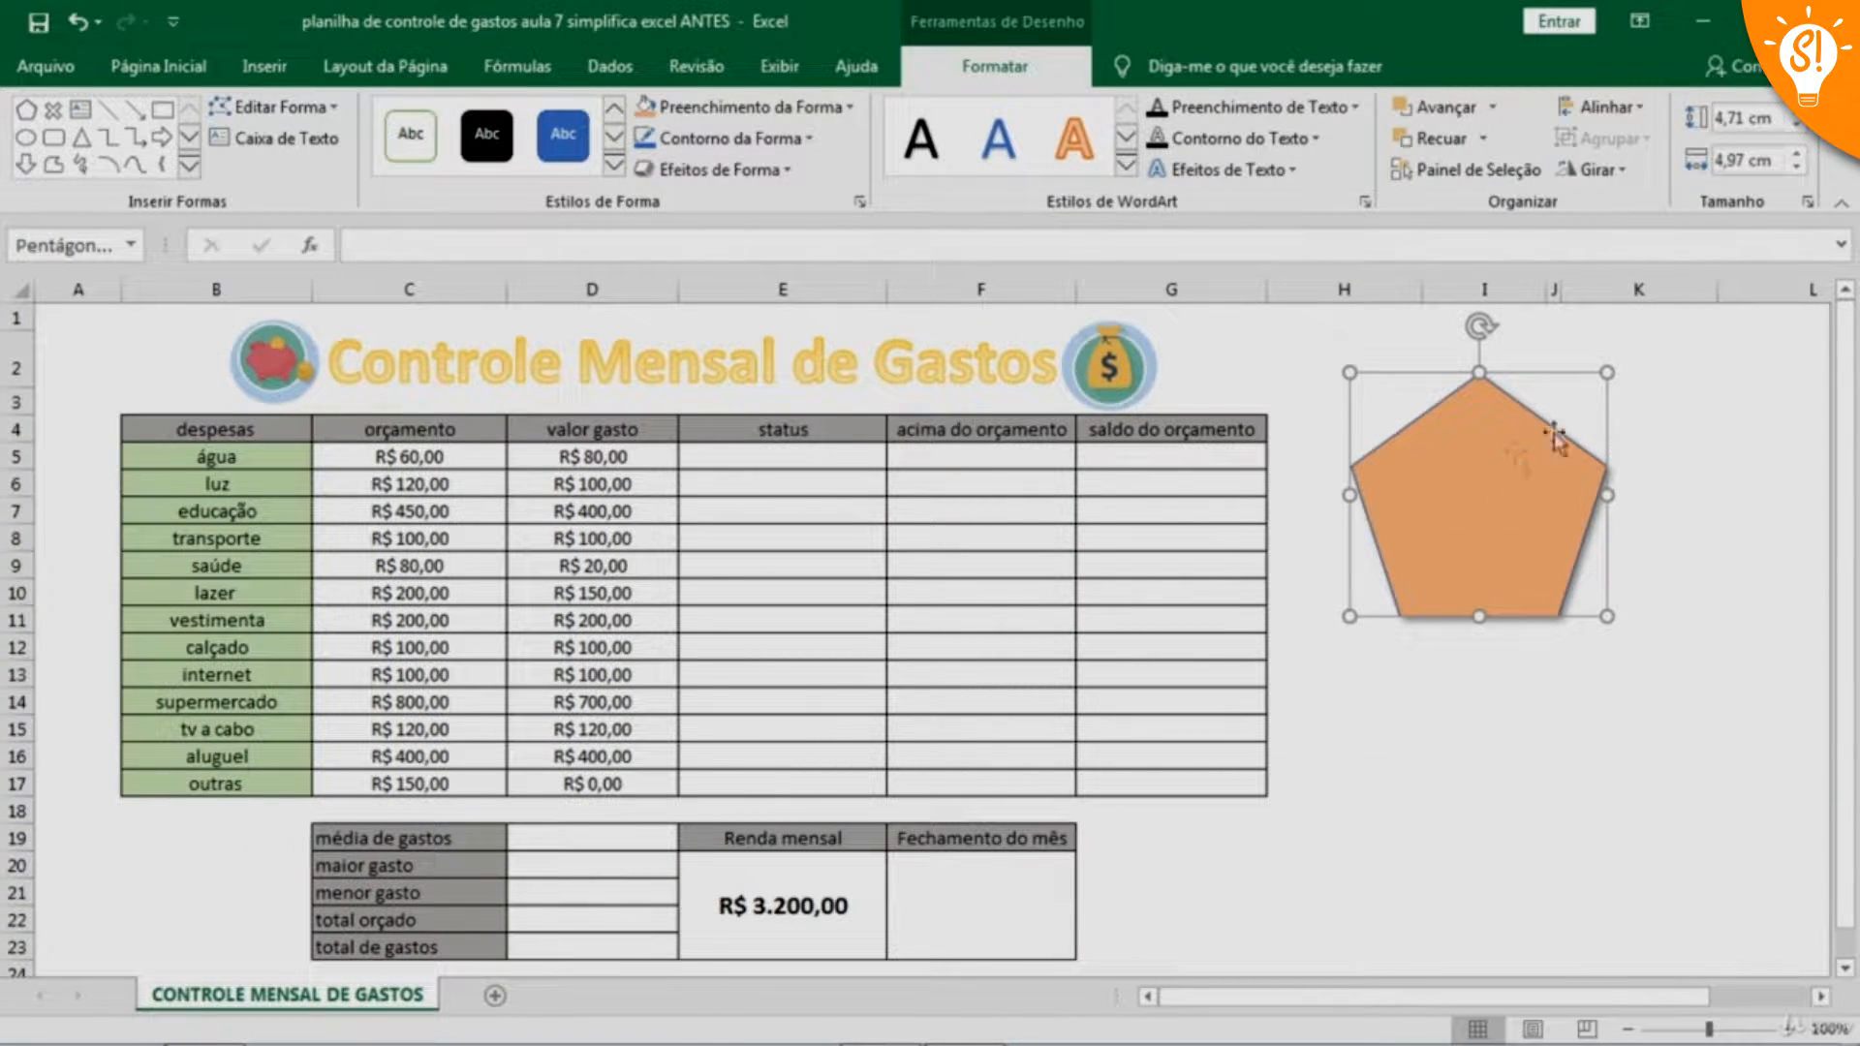
# Delete the pentagon shape beside the table
pyautogui.click(271, 68)
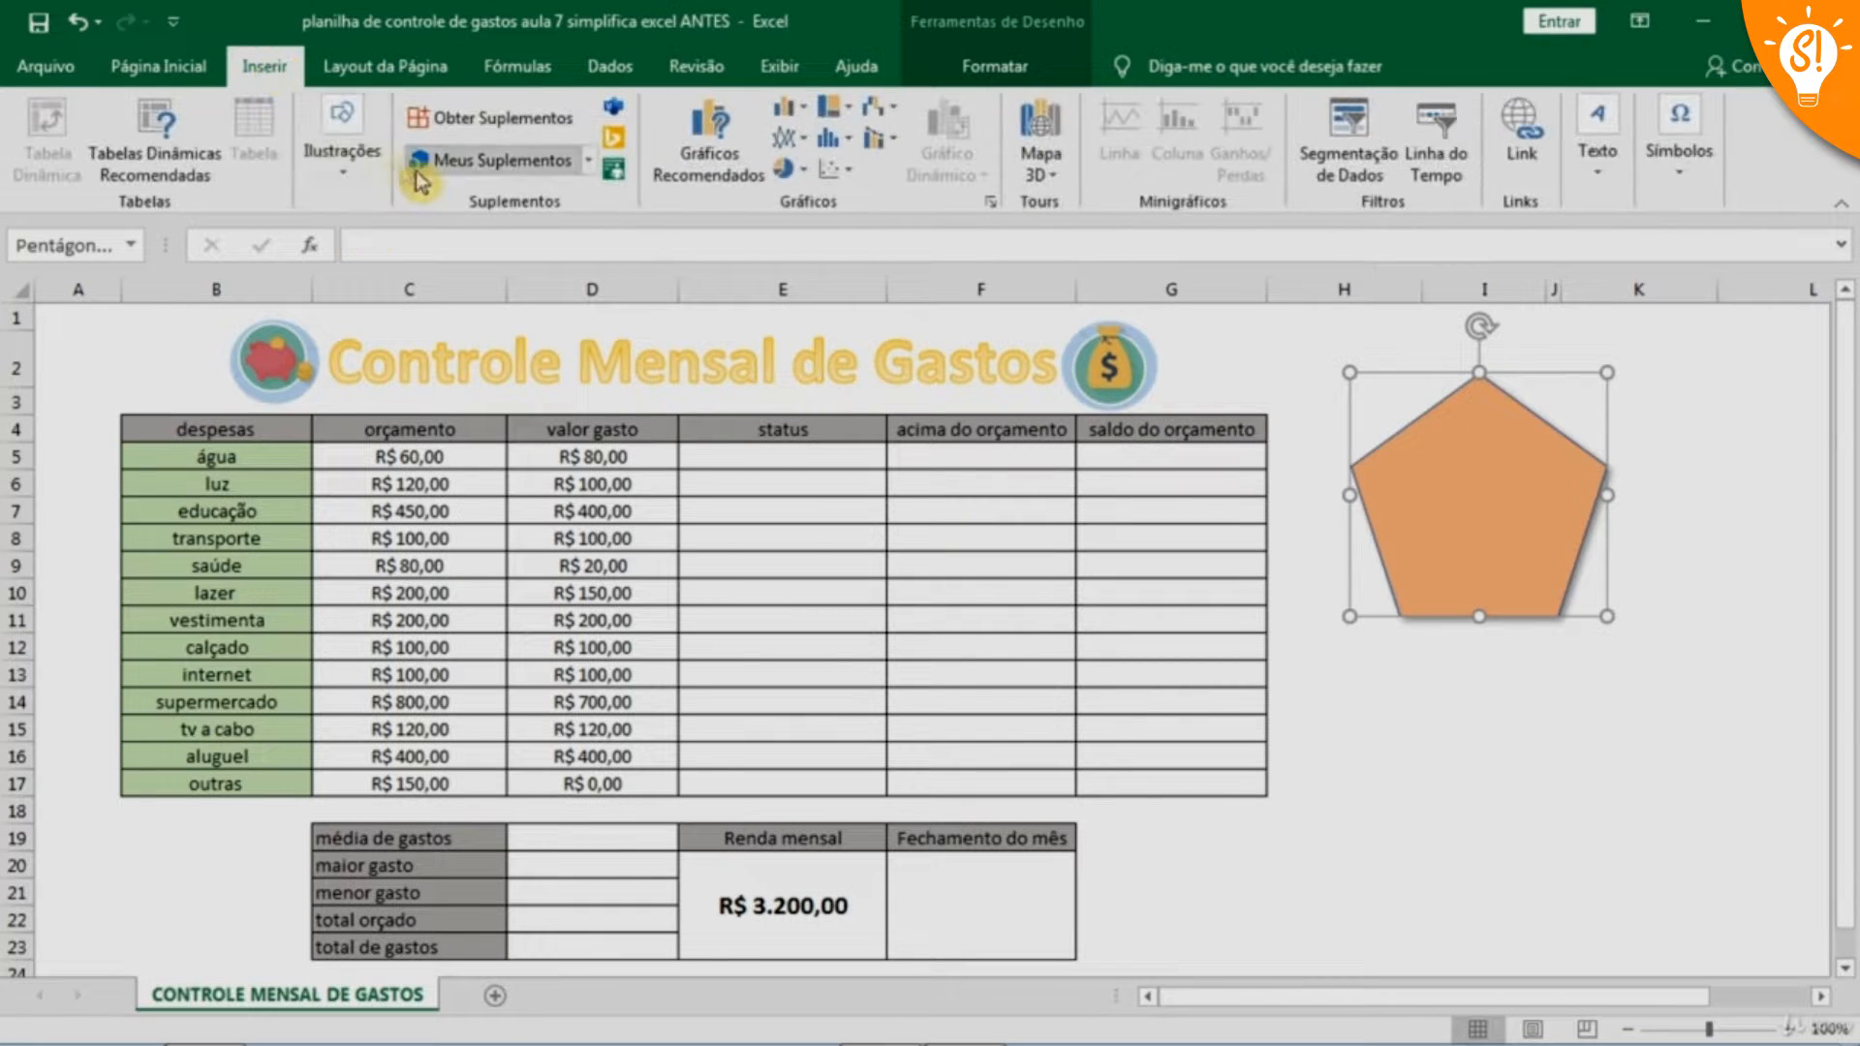
pyautogui.click(341, 145)
pyautogui.click(1396, 578)
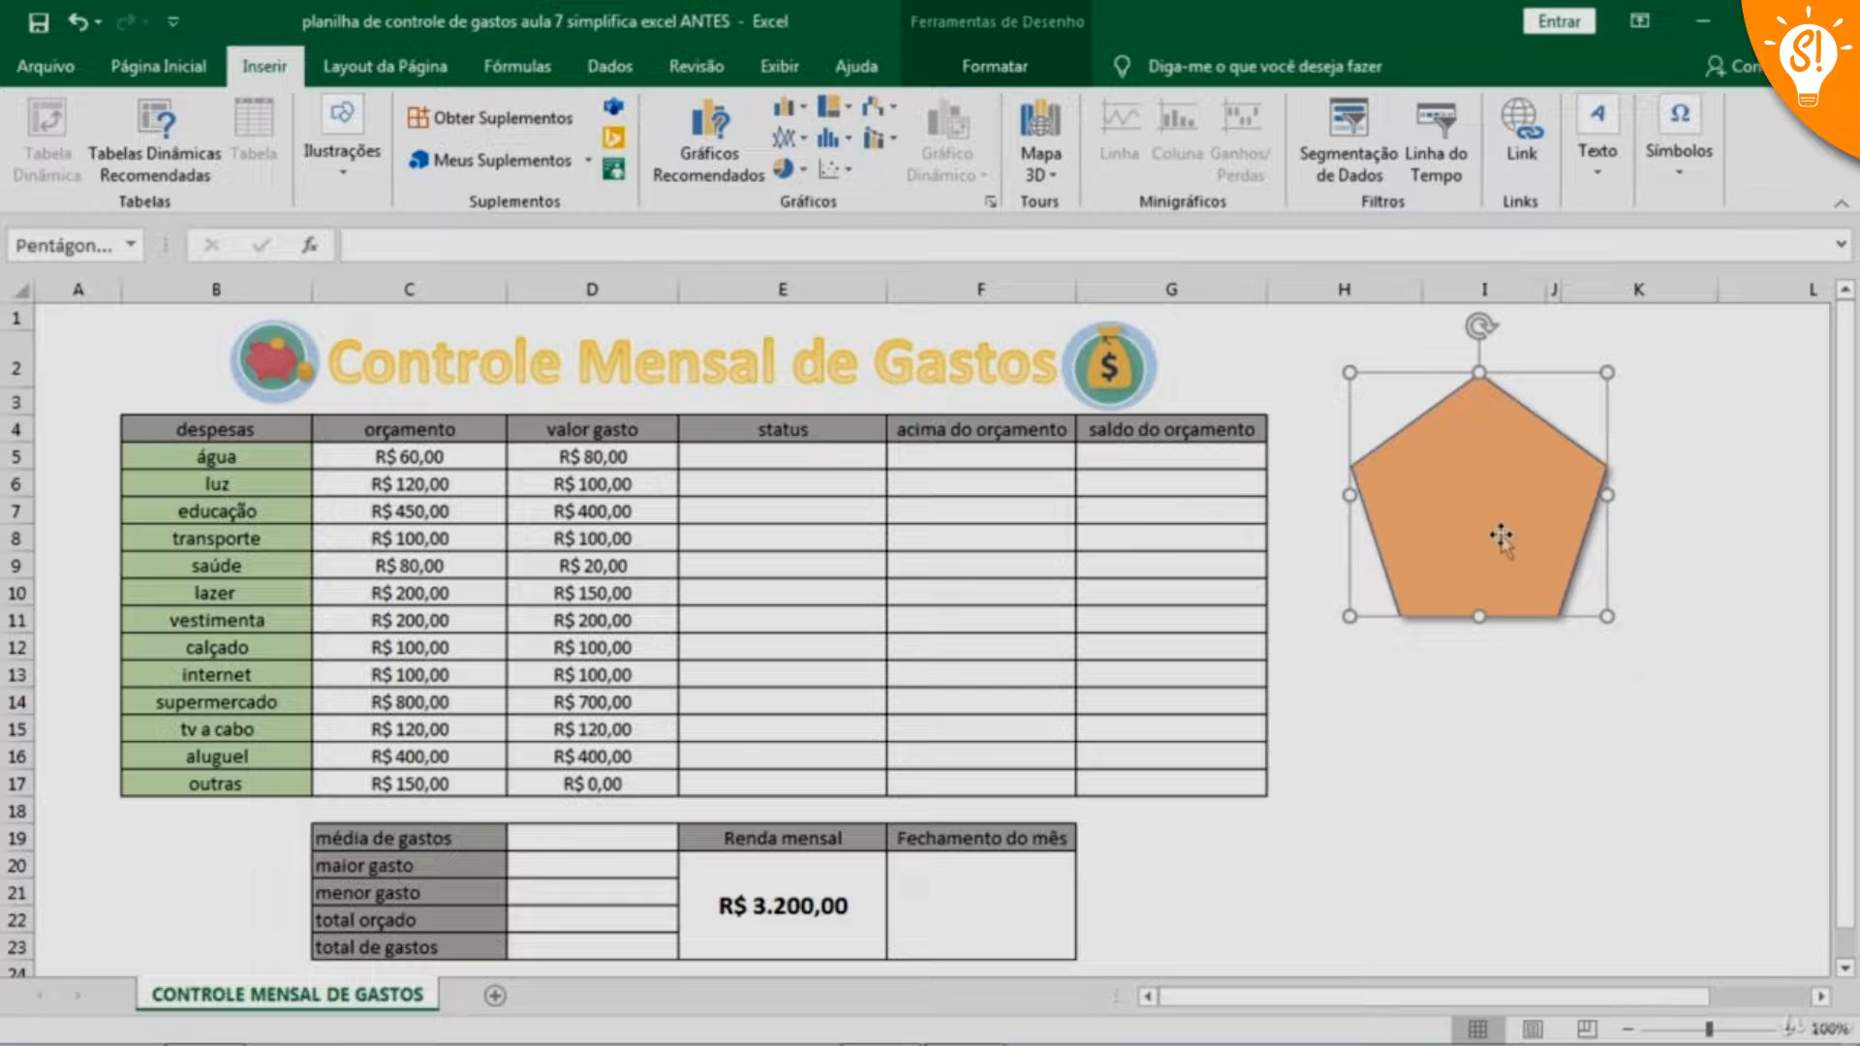
pyautogui.press('Delete')
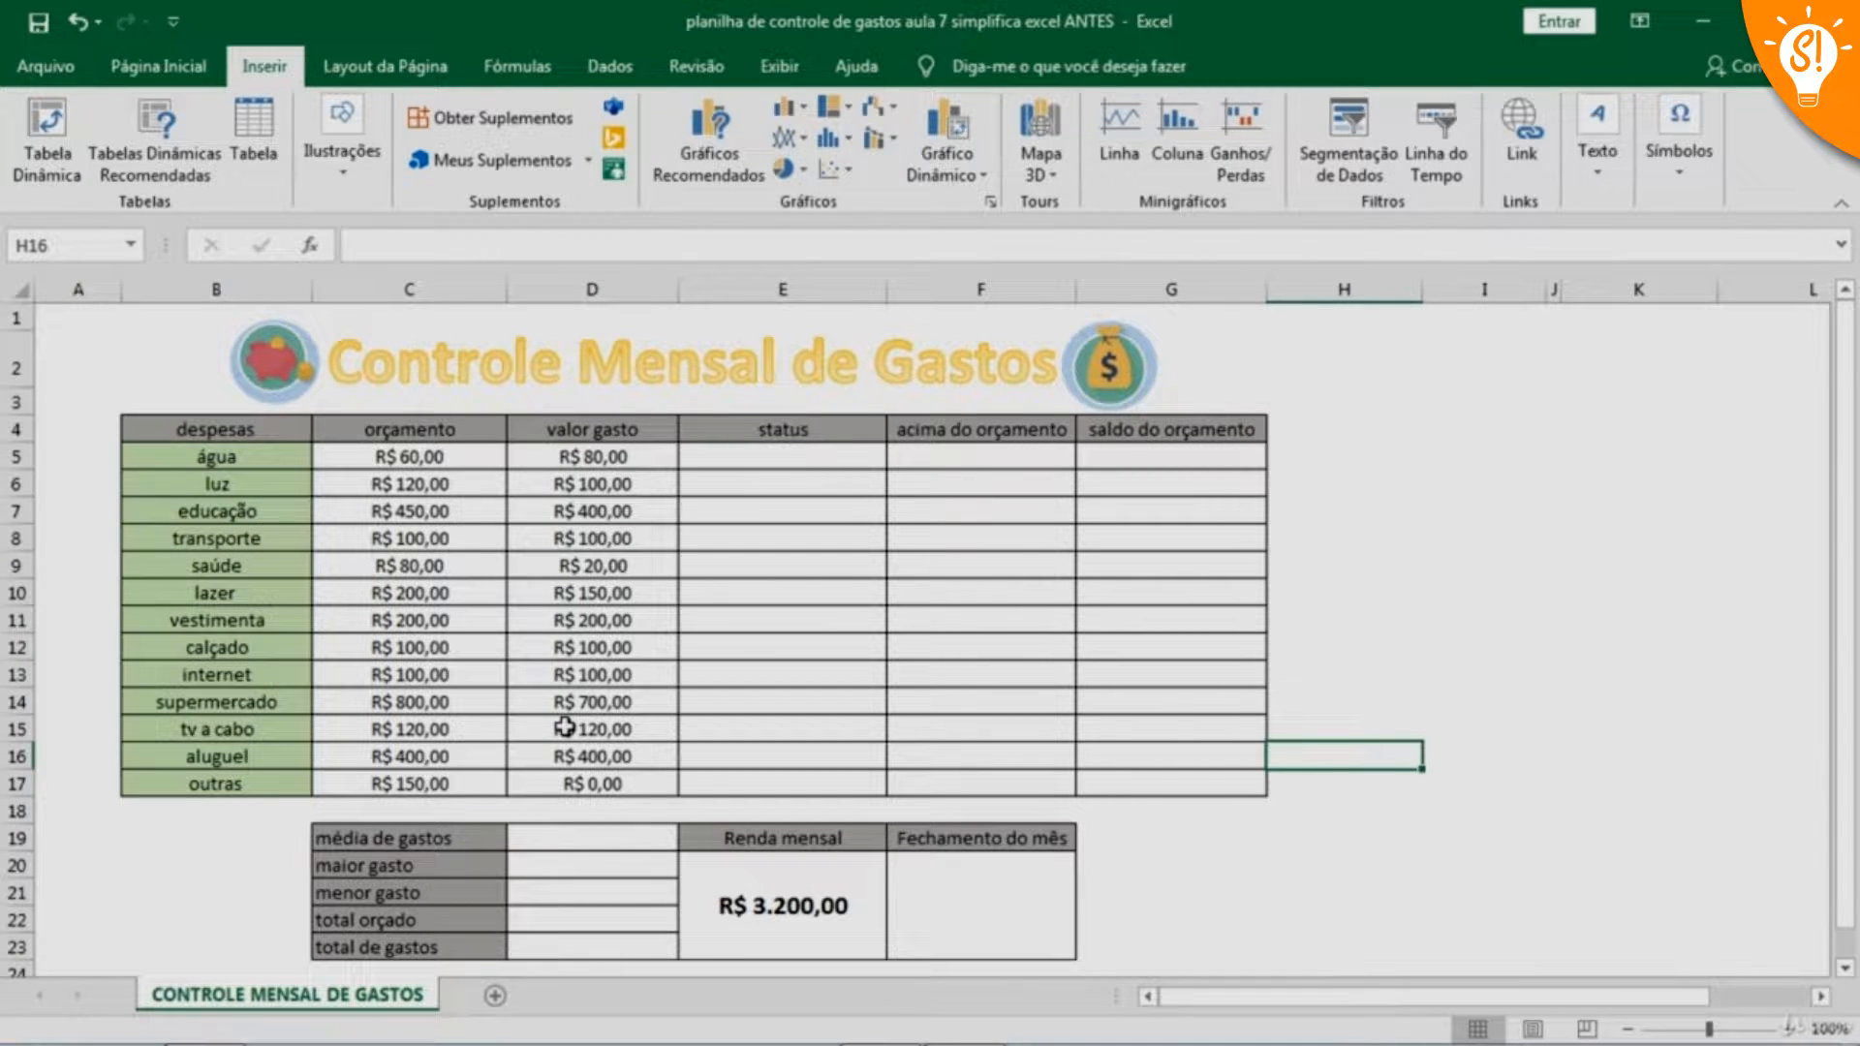
pyautogui.click(743, 451)
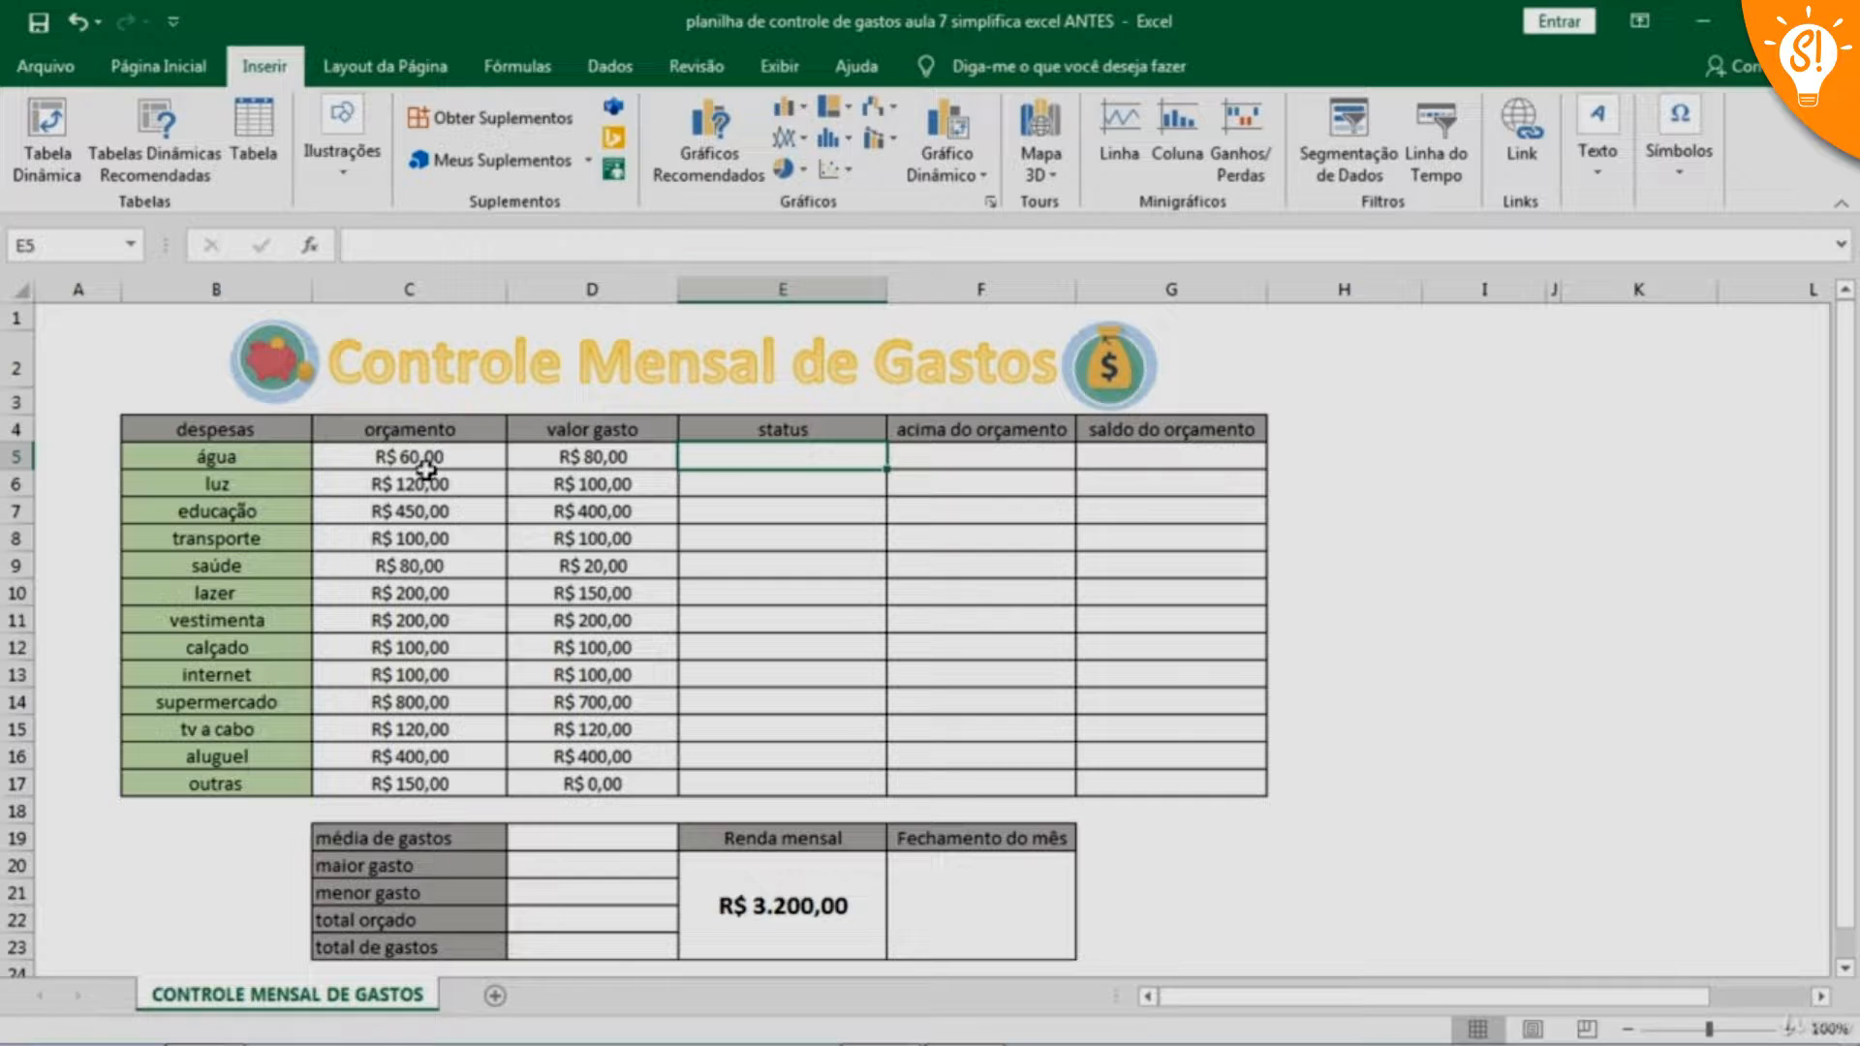
pyautogui.click(1008, 456)
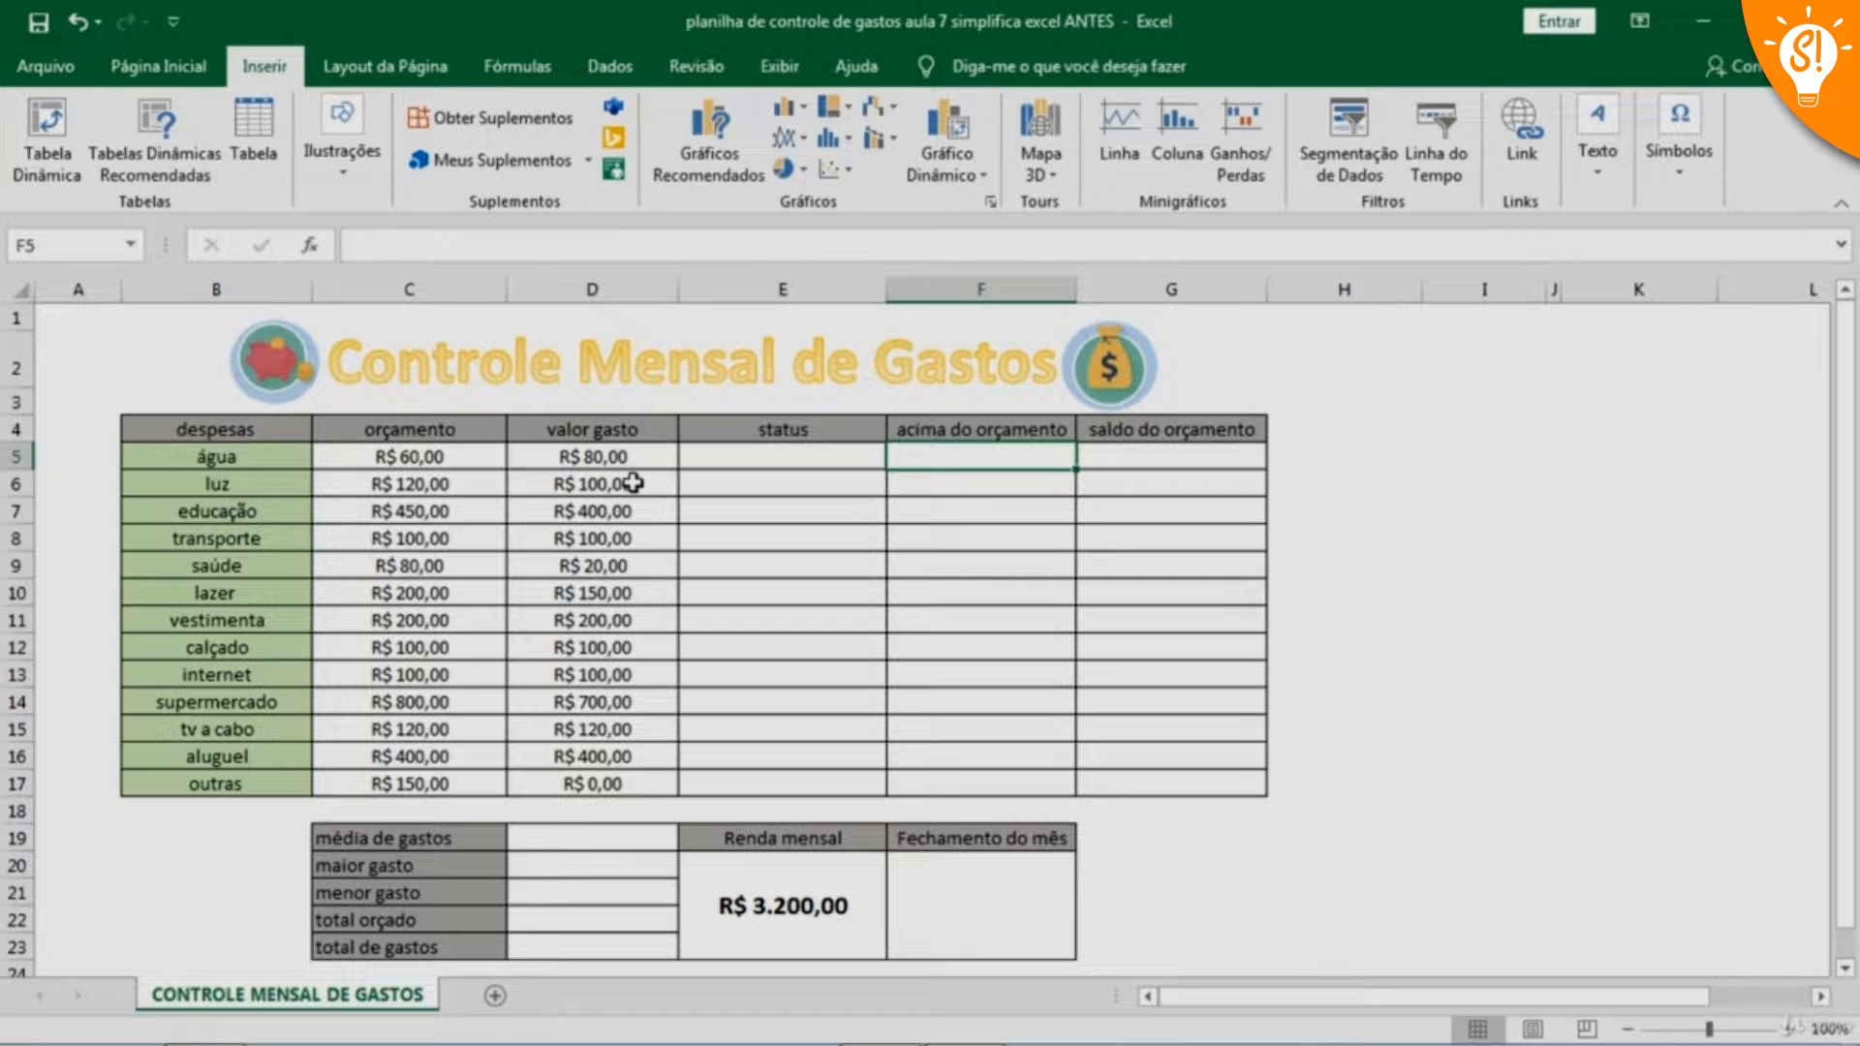
pyautogui.click(1149, 488)
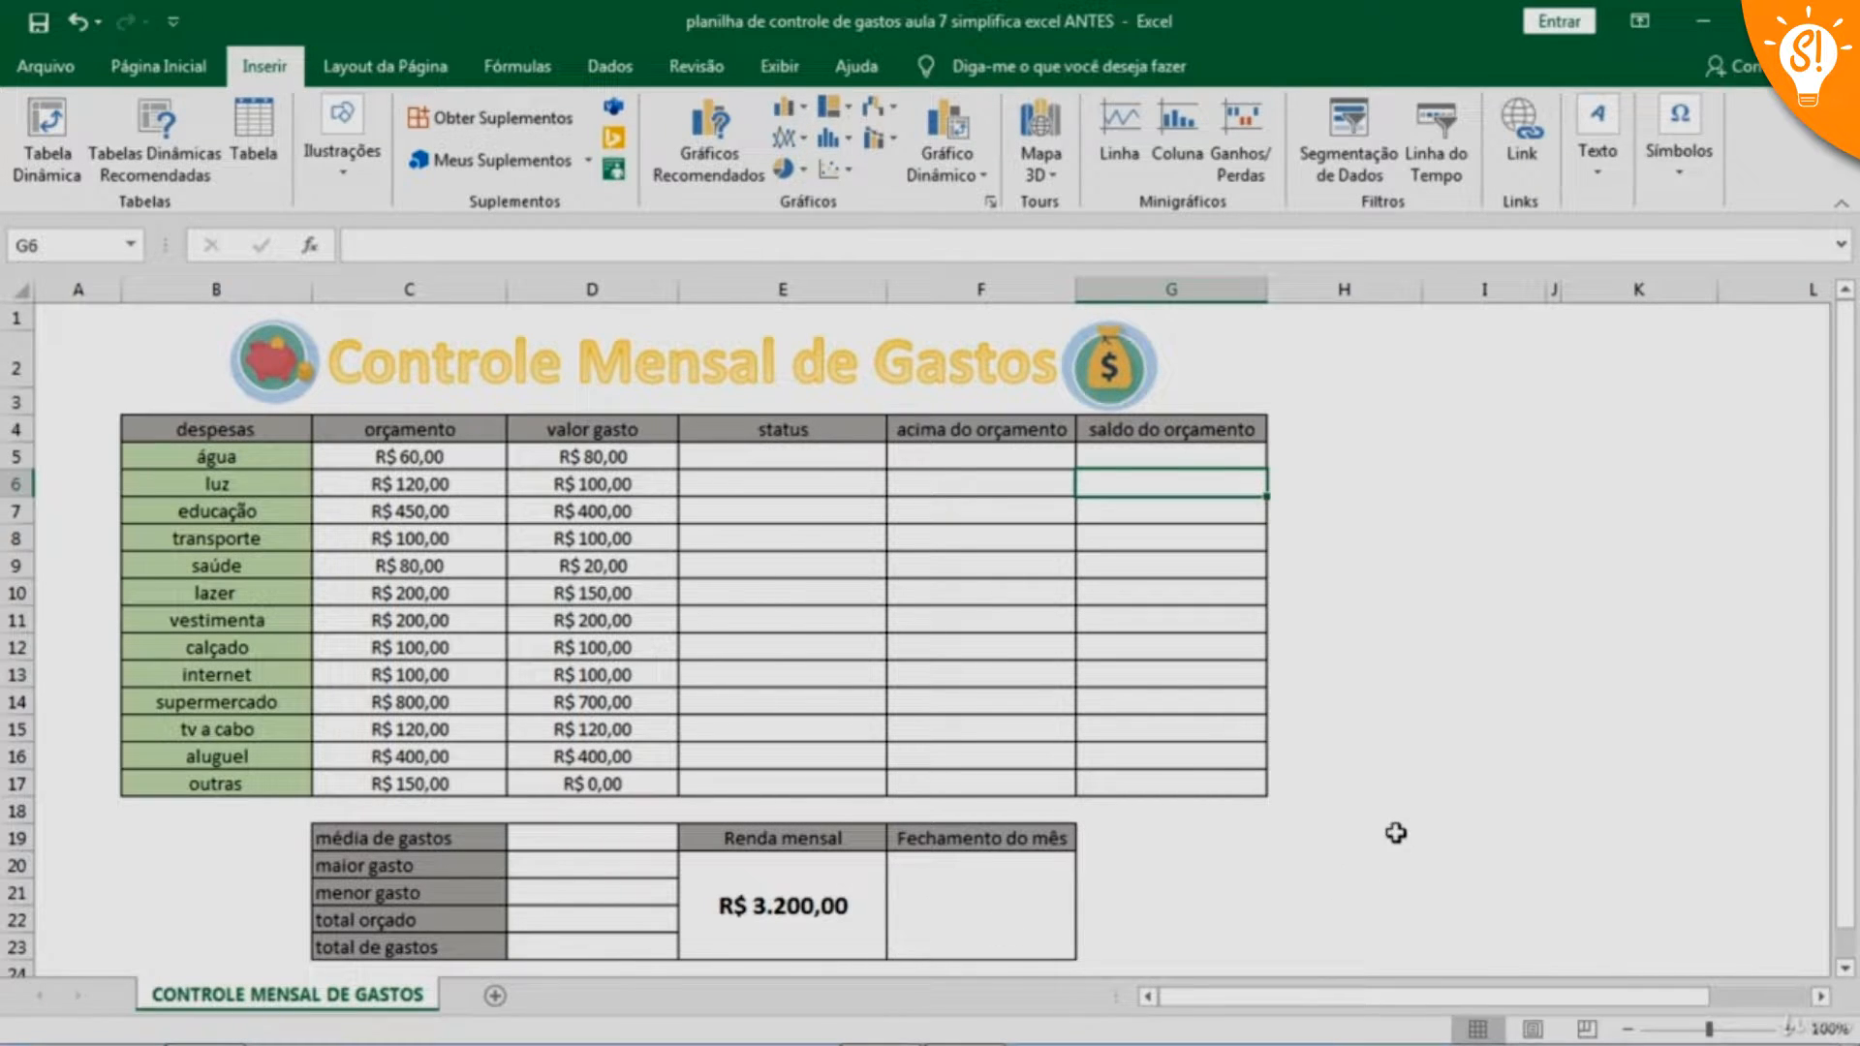
pyautogui.click(796, 458)
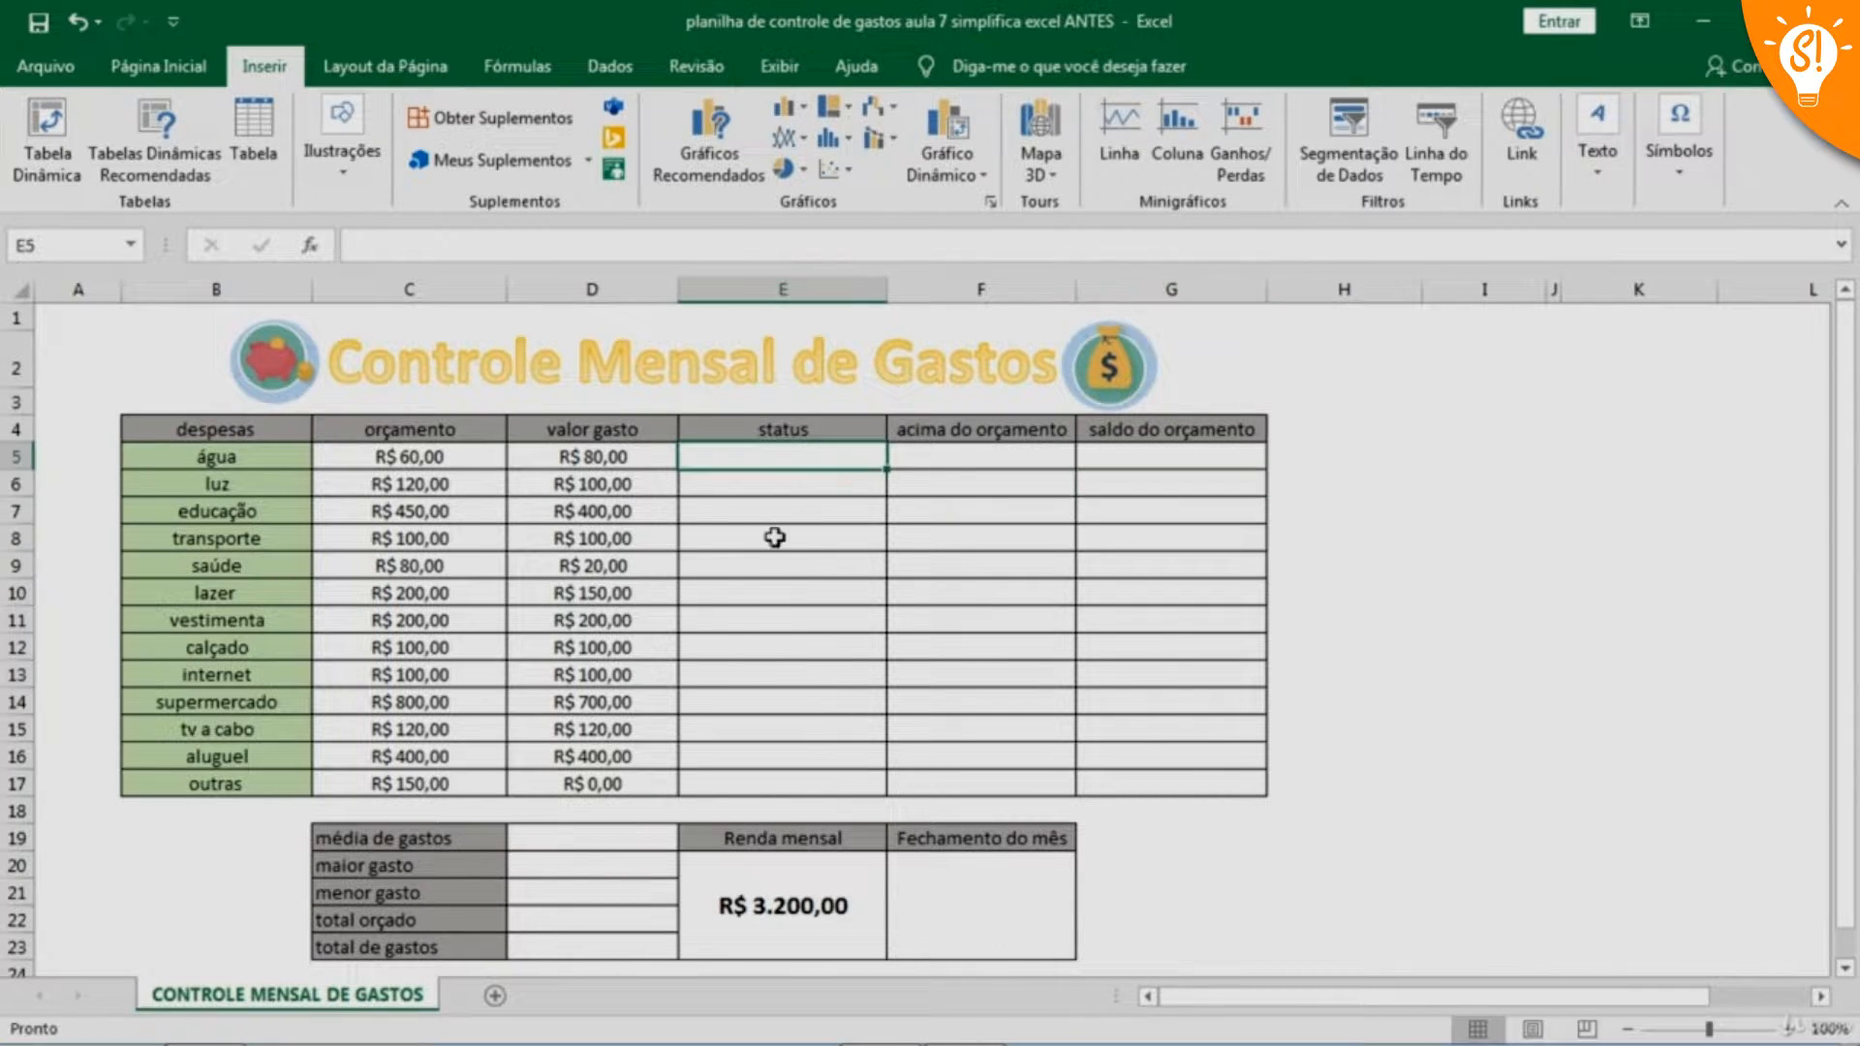
pyautogui.moveTo(789, 456); pyautogui.dragTo(787, 571)
pyautogui.click(741, 458)
pyautogui.click(772, 490)
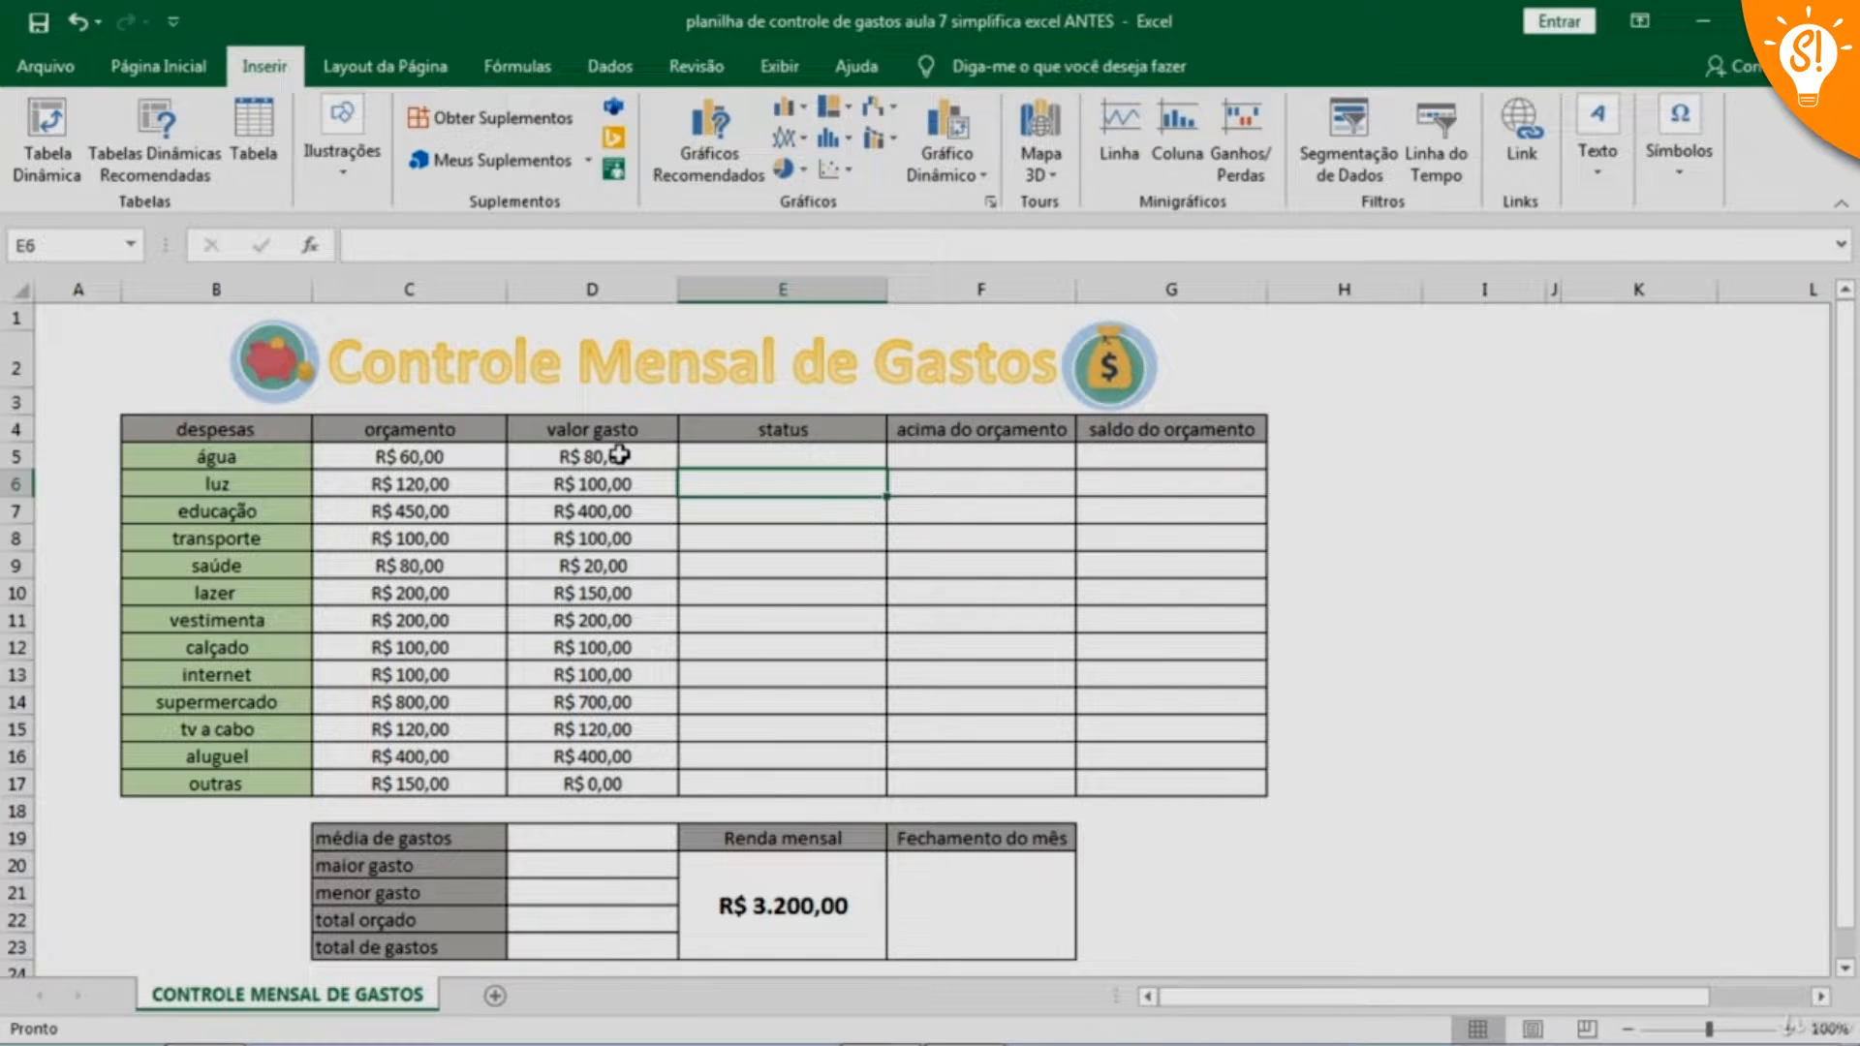
# Enter the formula =SE(D5>C5;"acima do orçamento";"dentro do orçamento") in cell E5 as the água expense's status
pyautogui.click(737, 459)
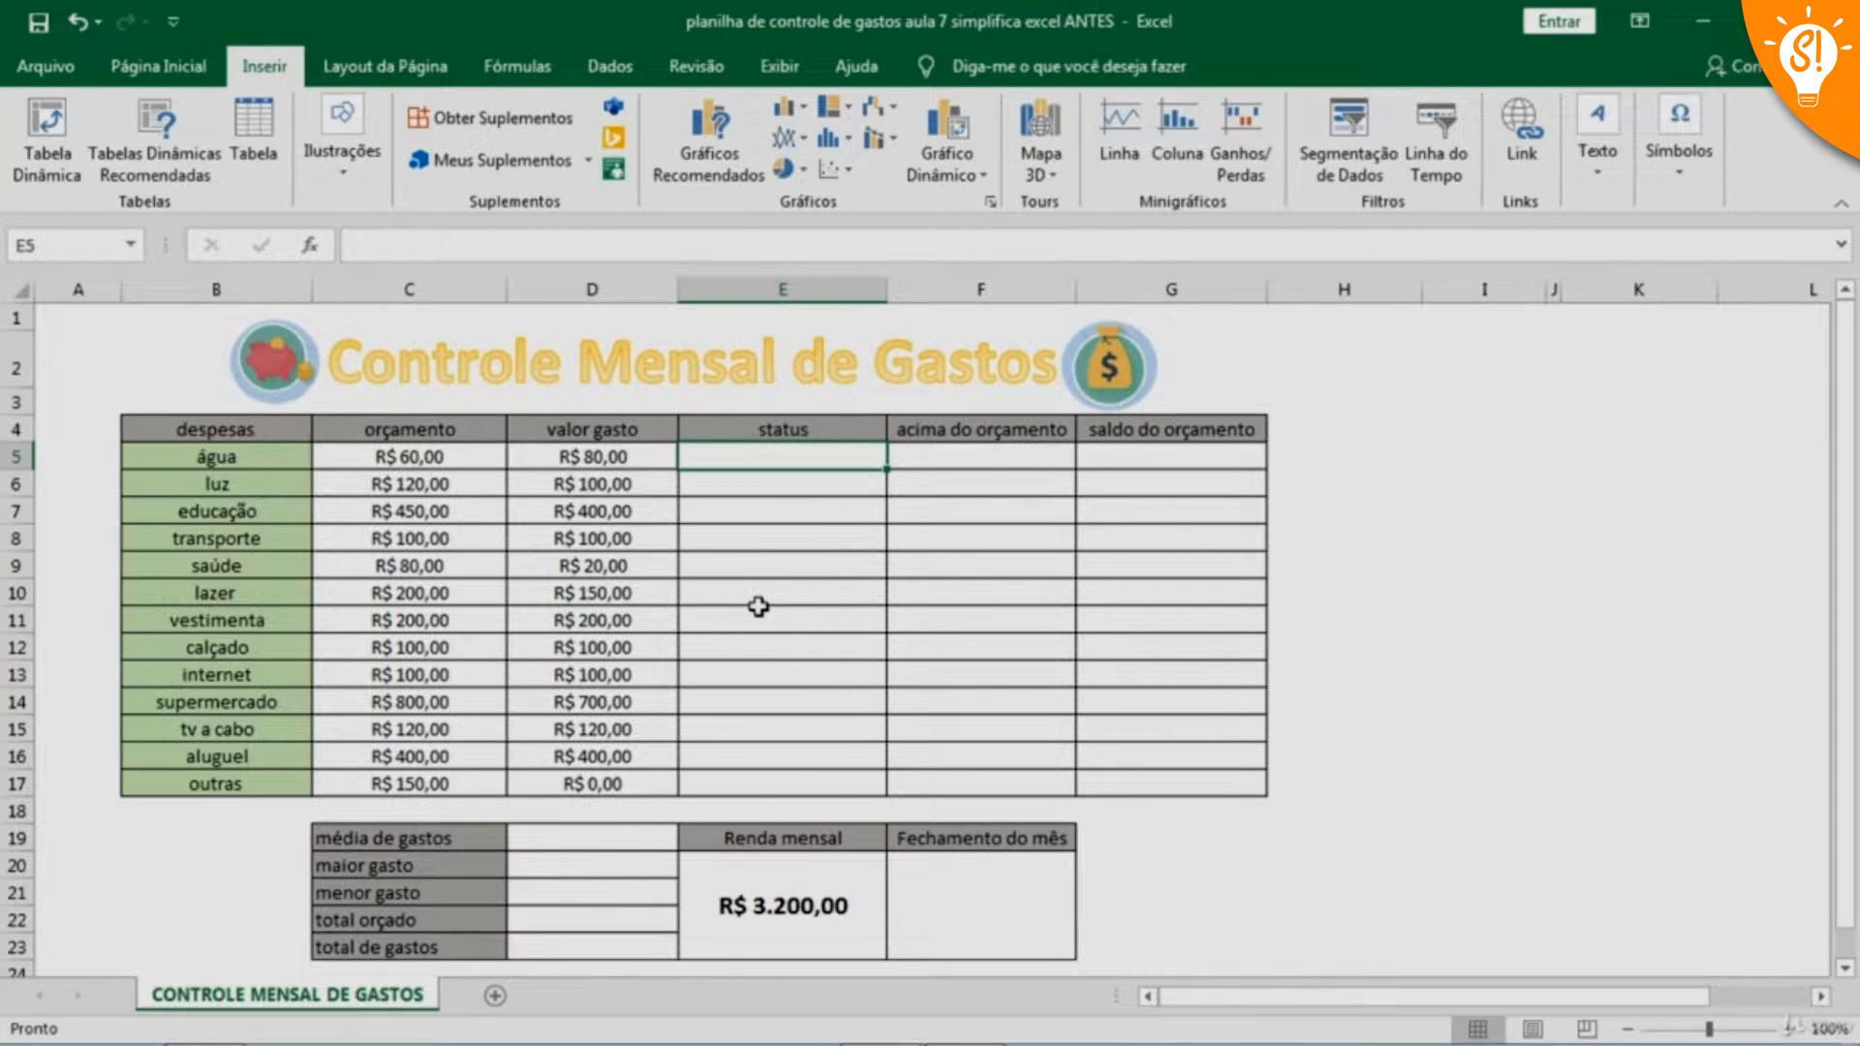
pyautogui.write('=se')
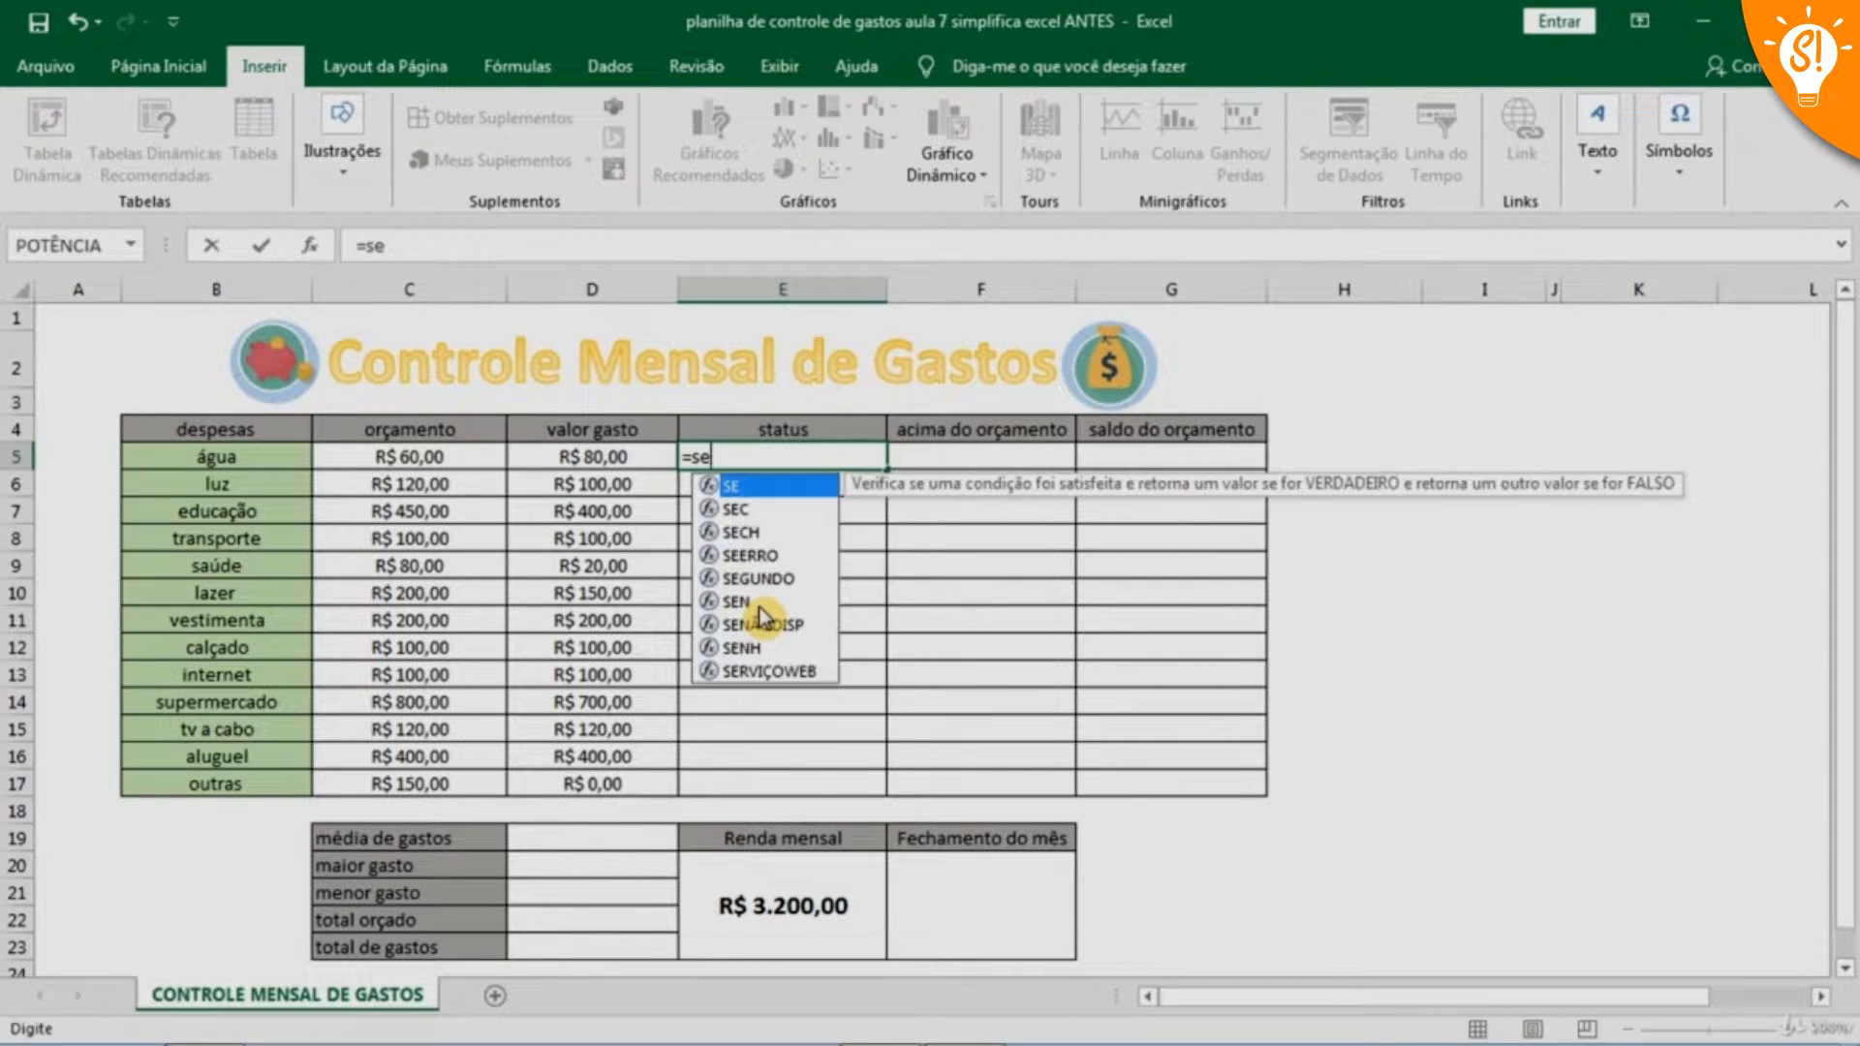
pyautogui.write('(')
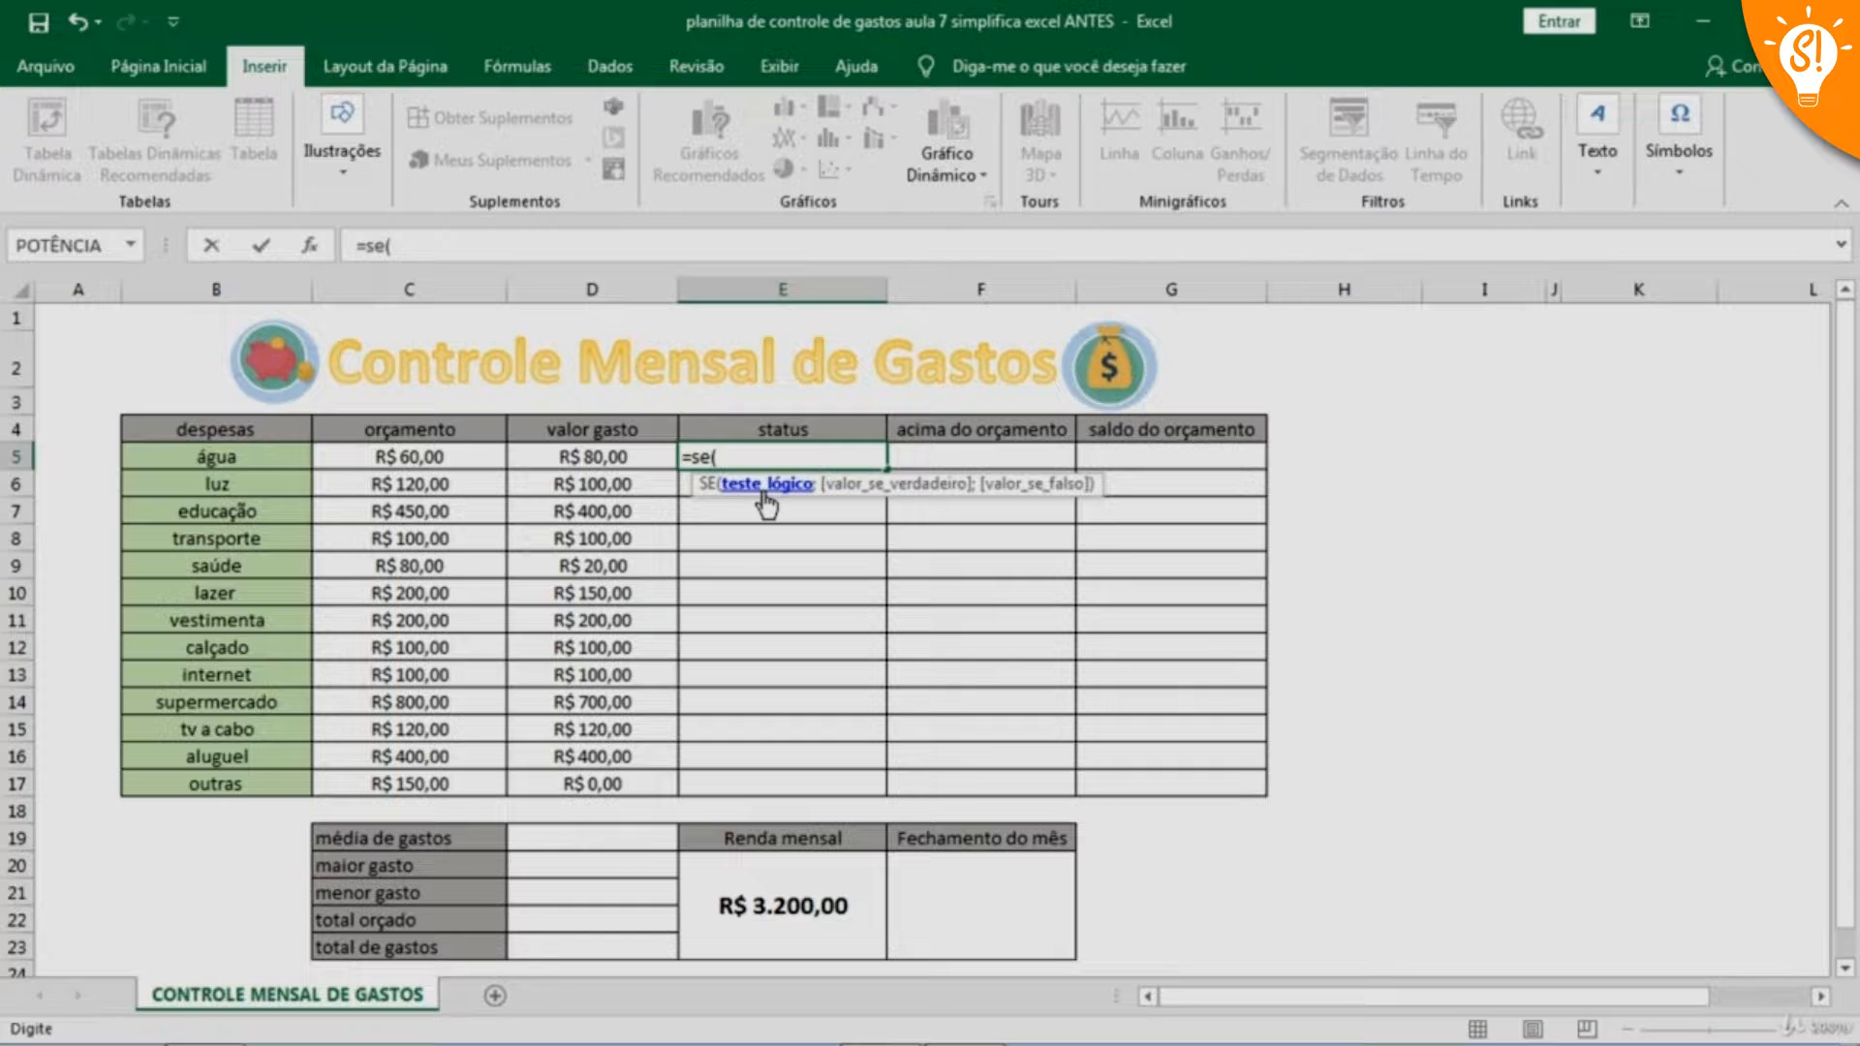
pyautogui.click(591, 459)
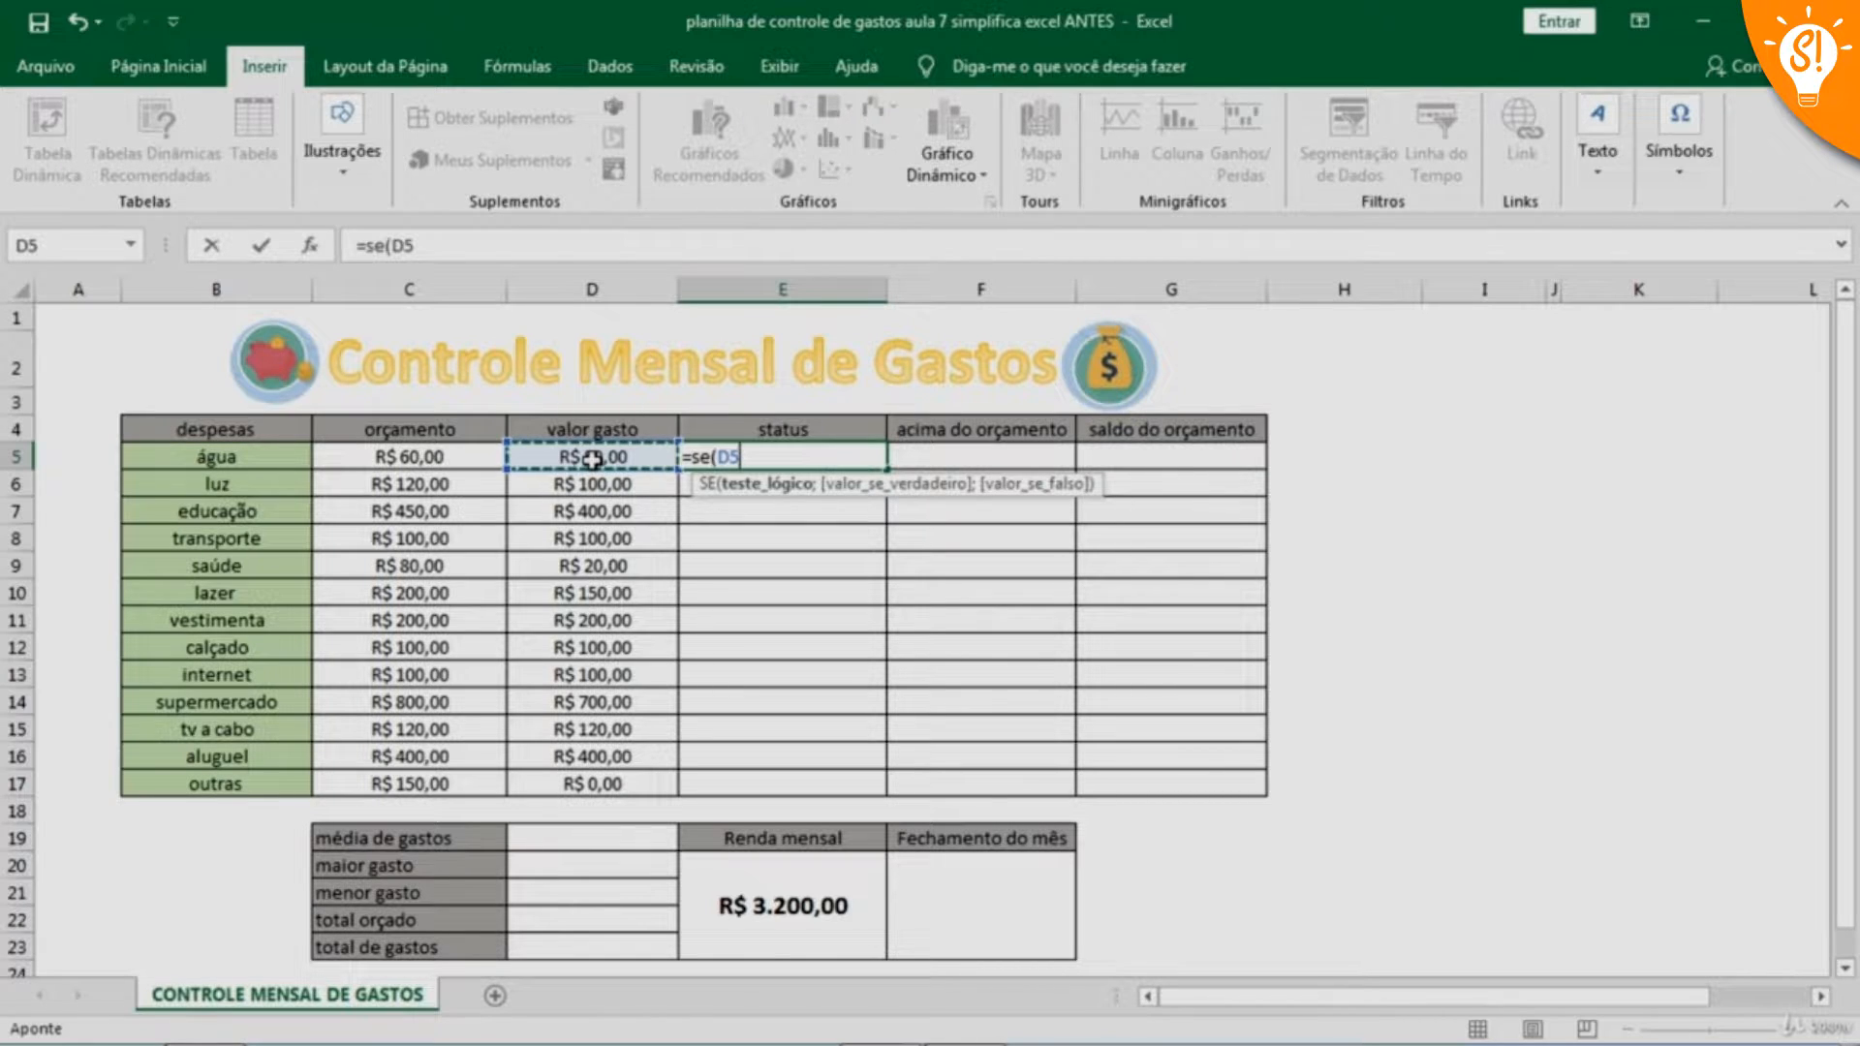
pyautogui.write('>')
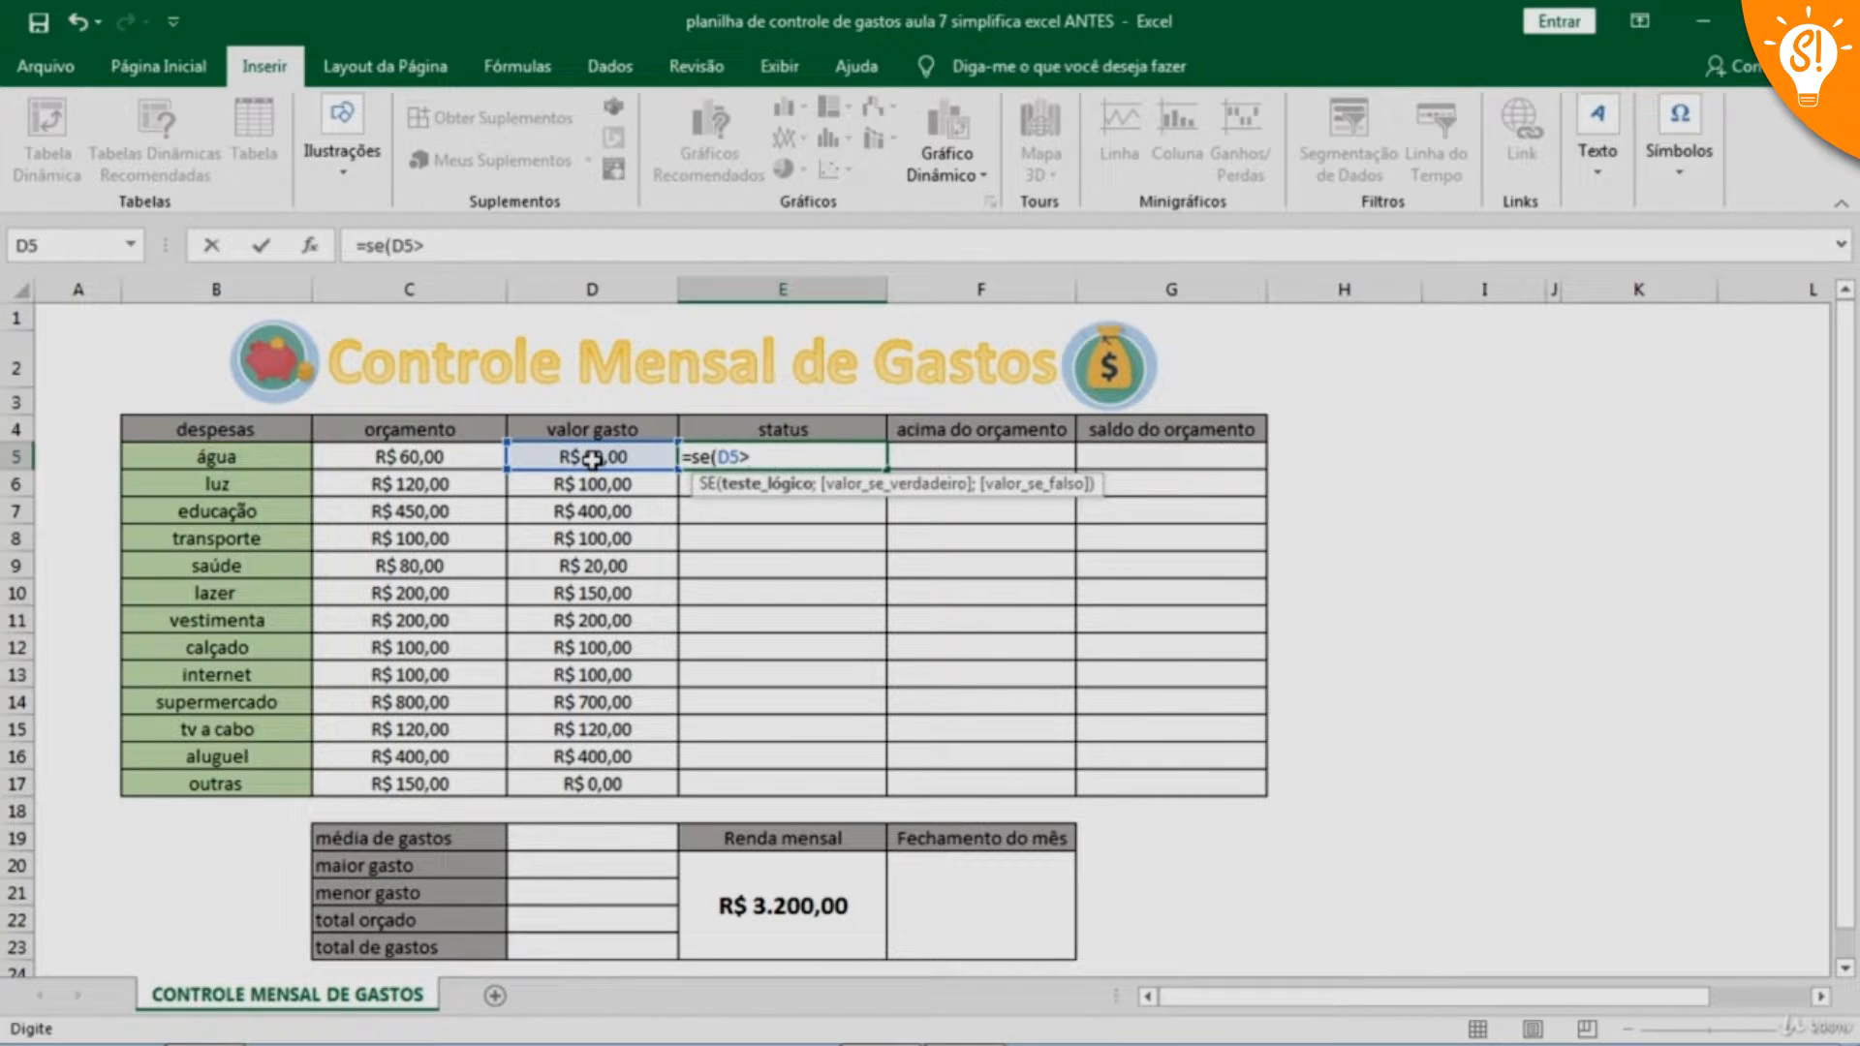
pyautogui.click(414, 460)
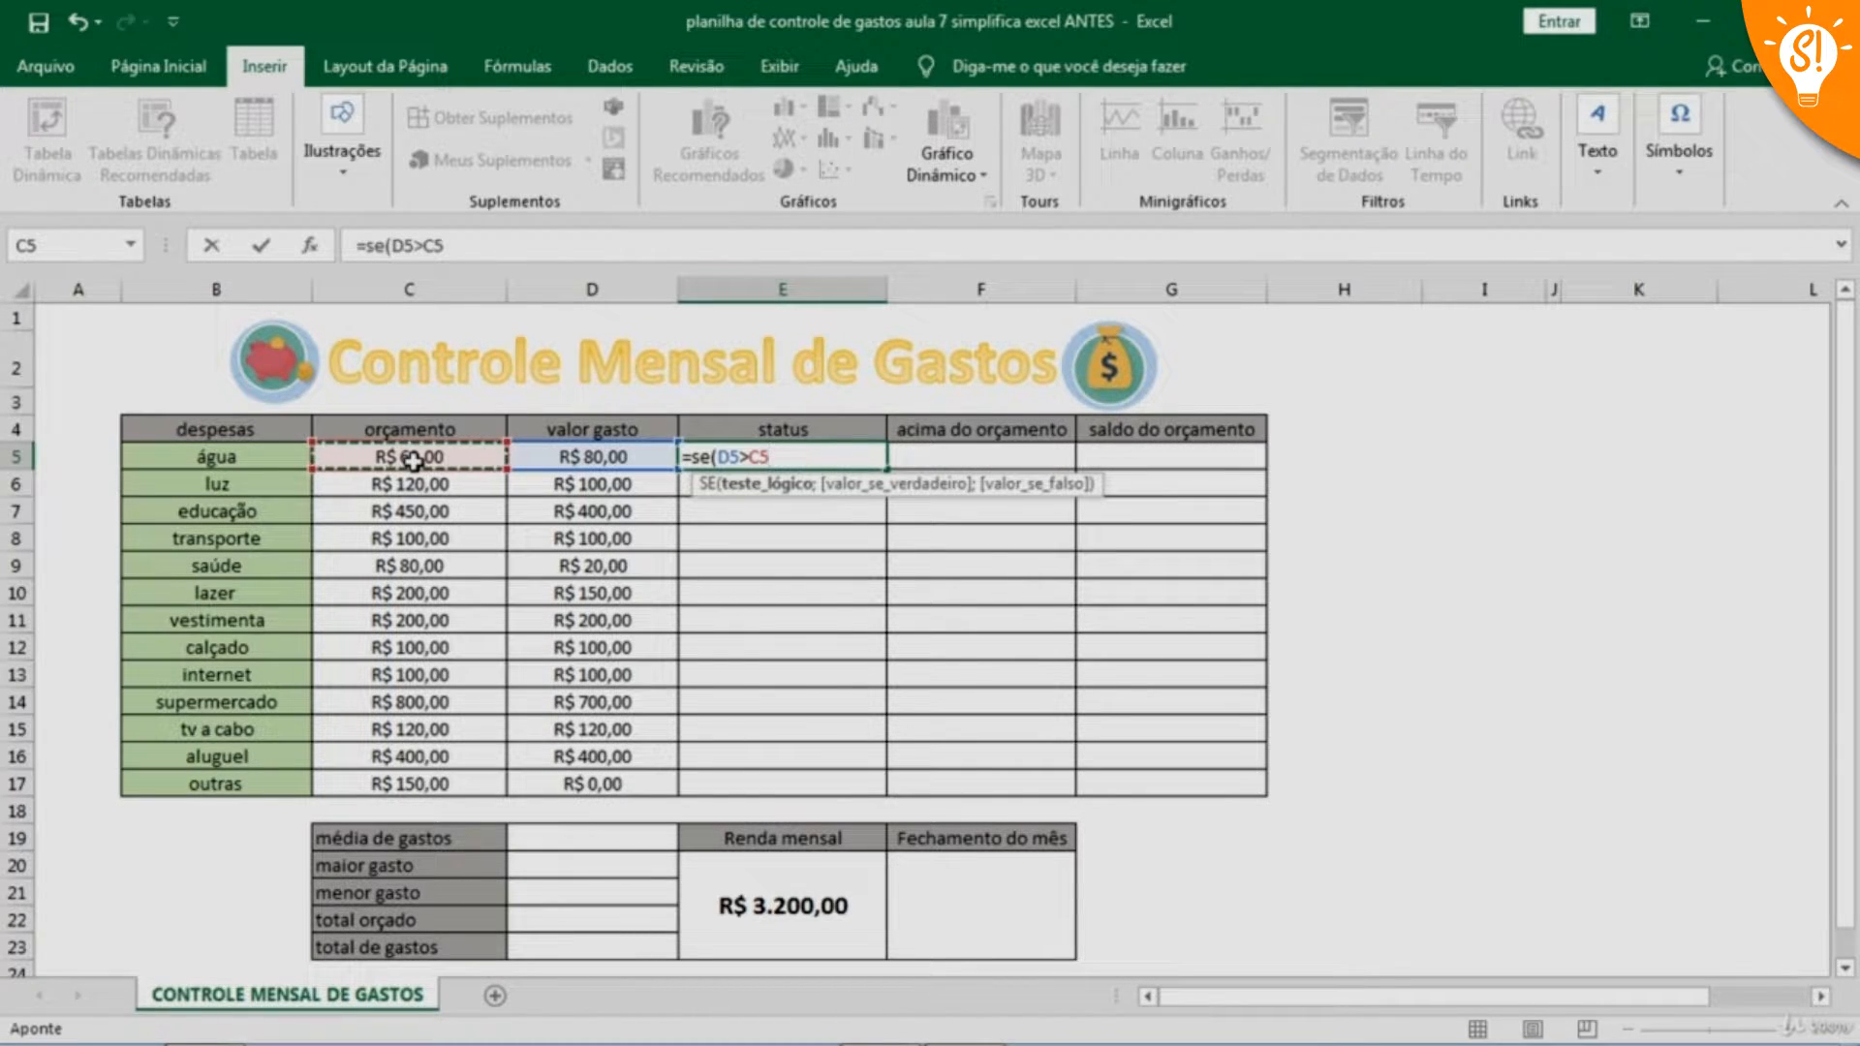
pyautogui.write(';"ac')
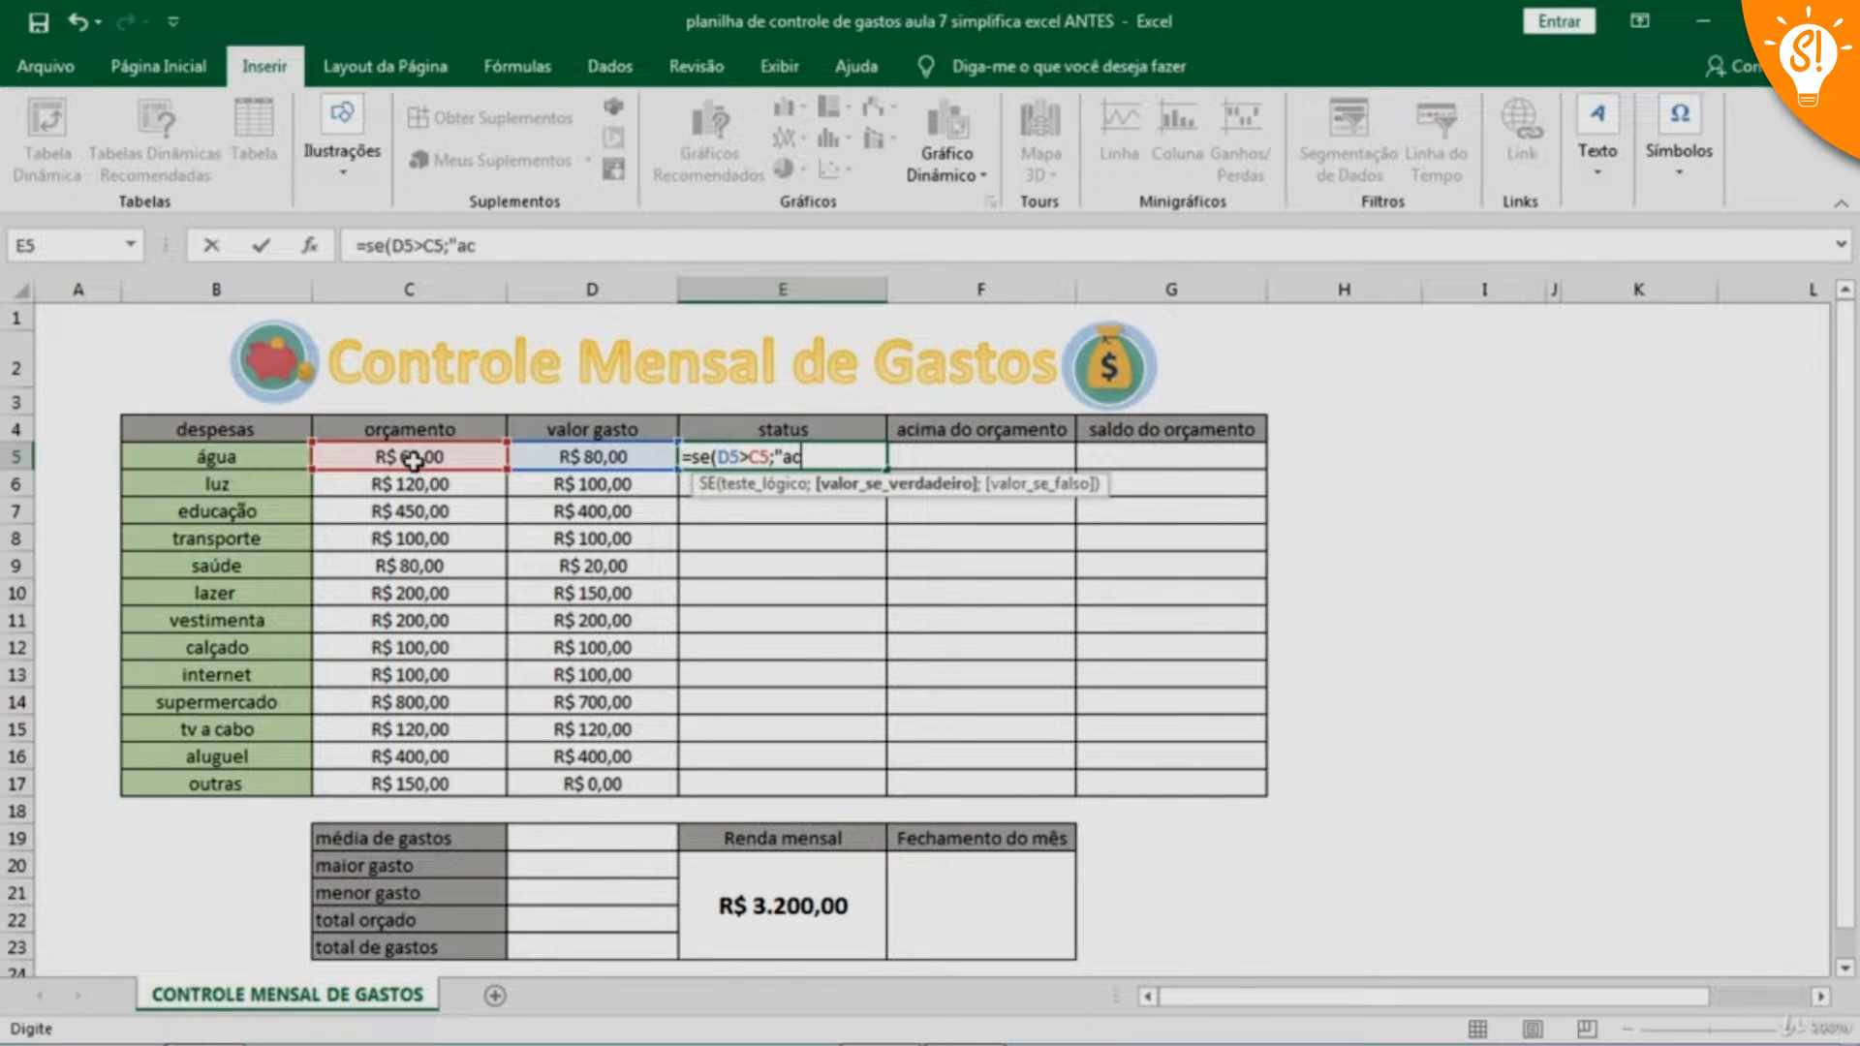
pyautogui.write('do orçamento')
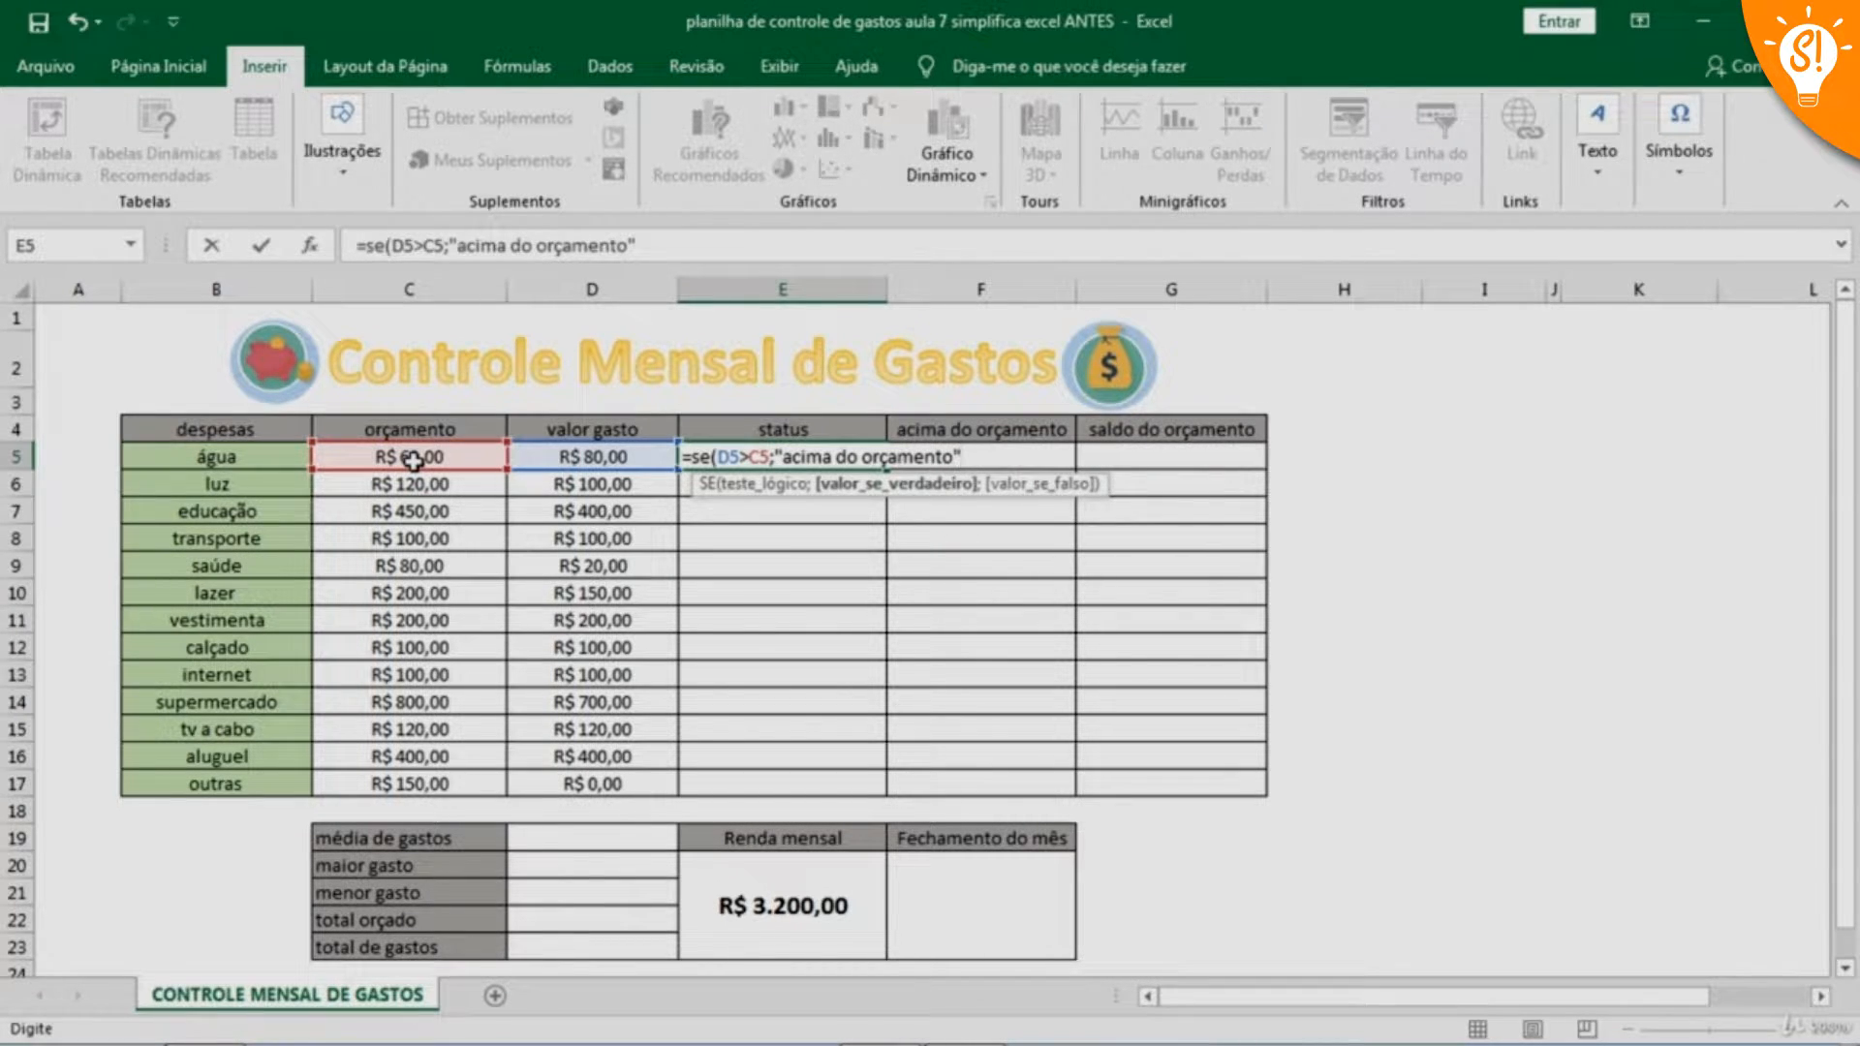
pyautogui.write('";')
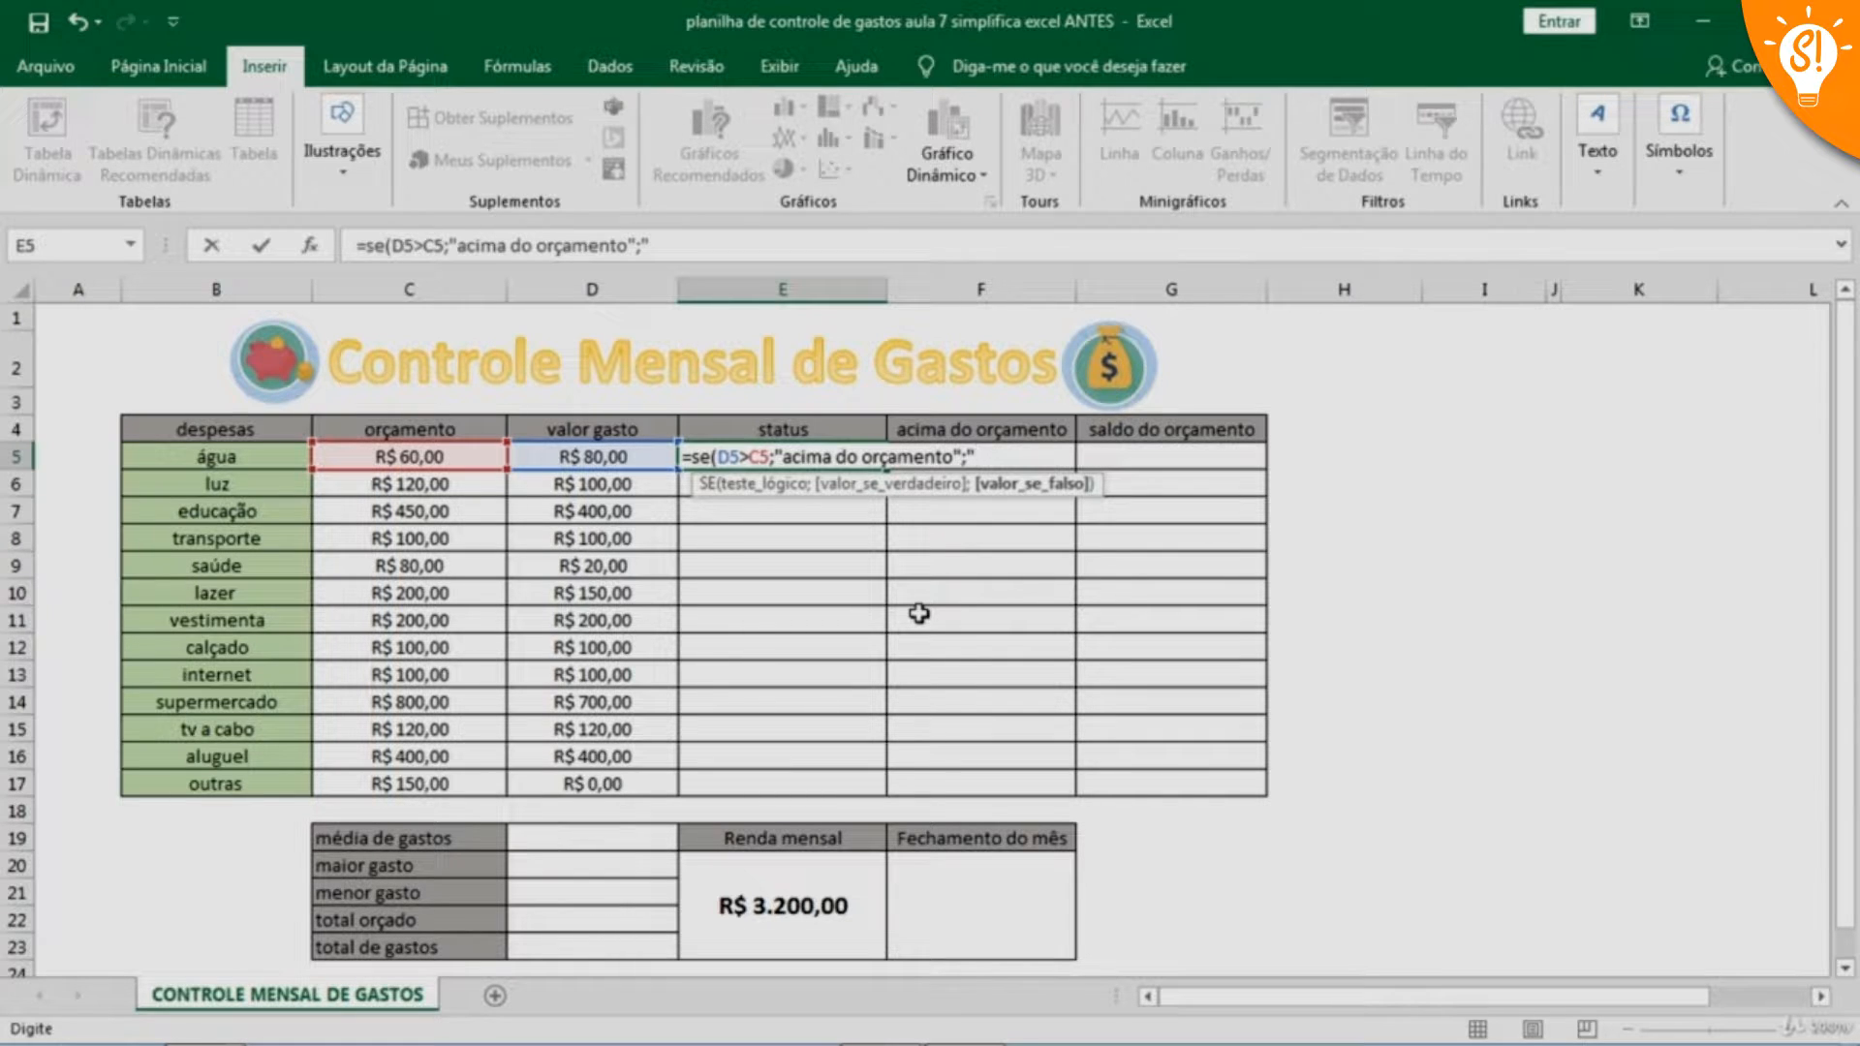
pyautogui.write('dentro do or')
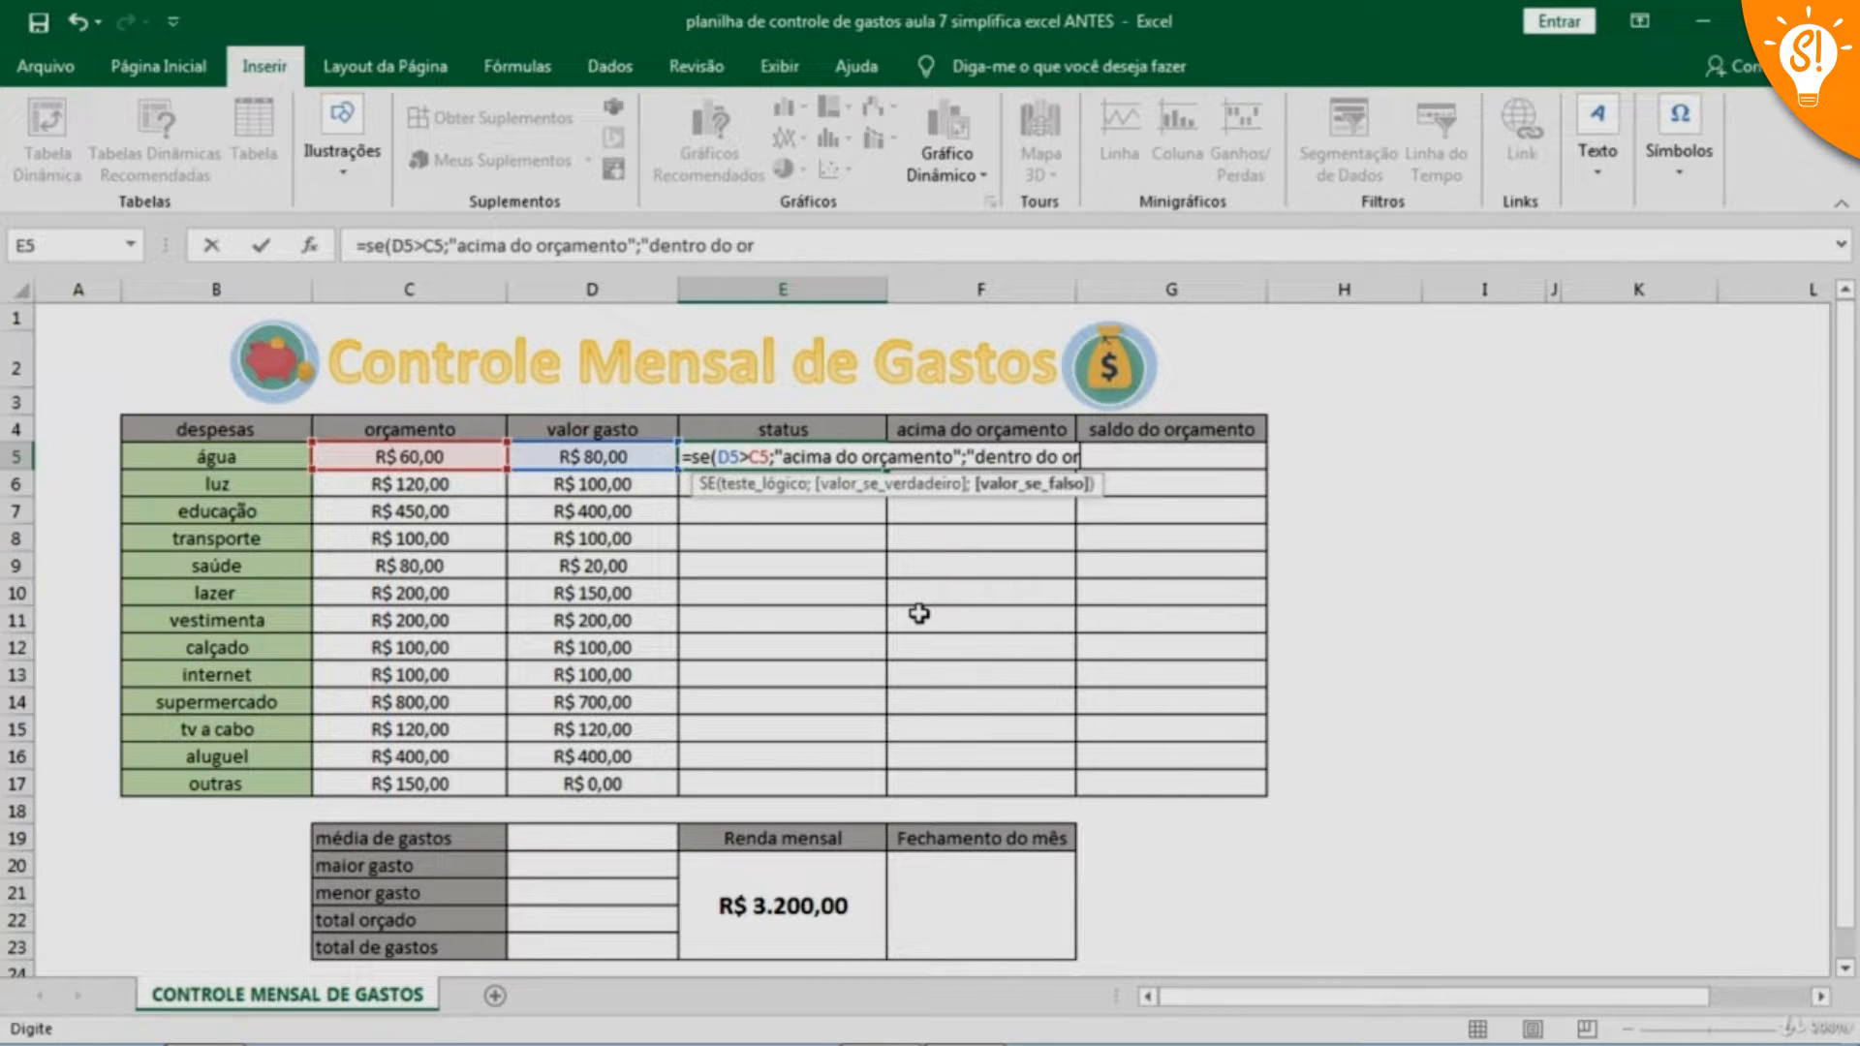
pyautogui.write('çamento')
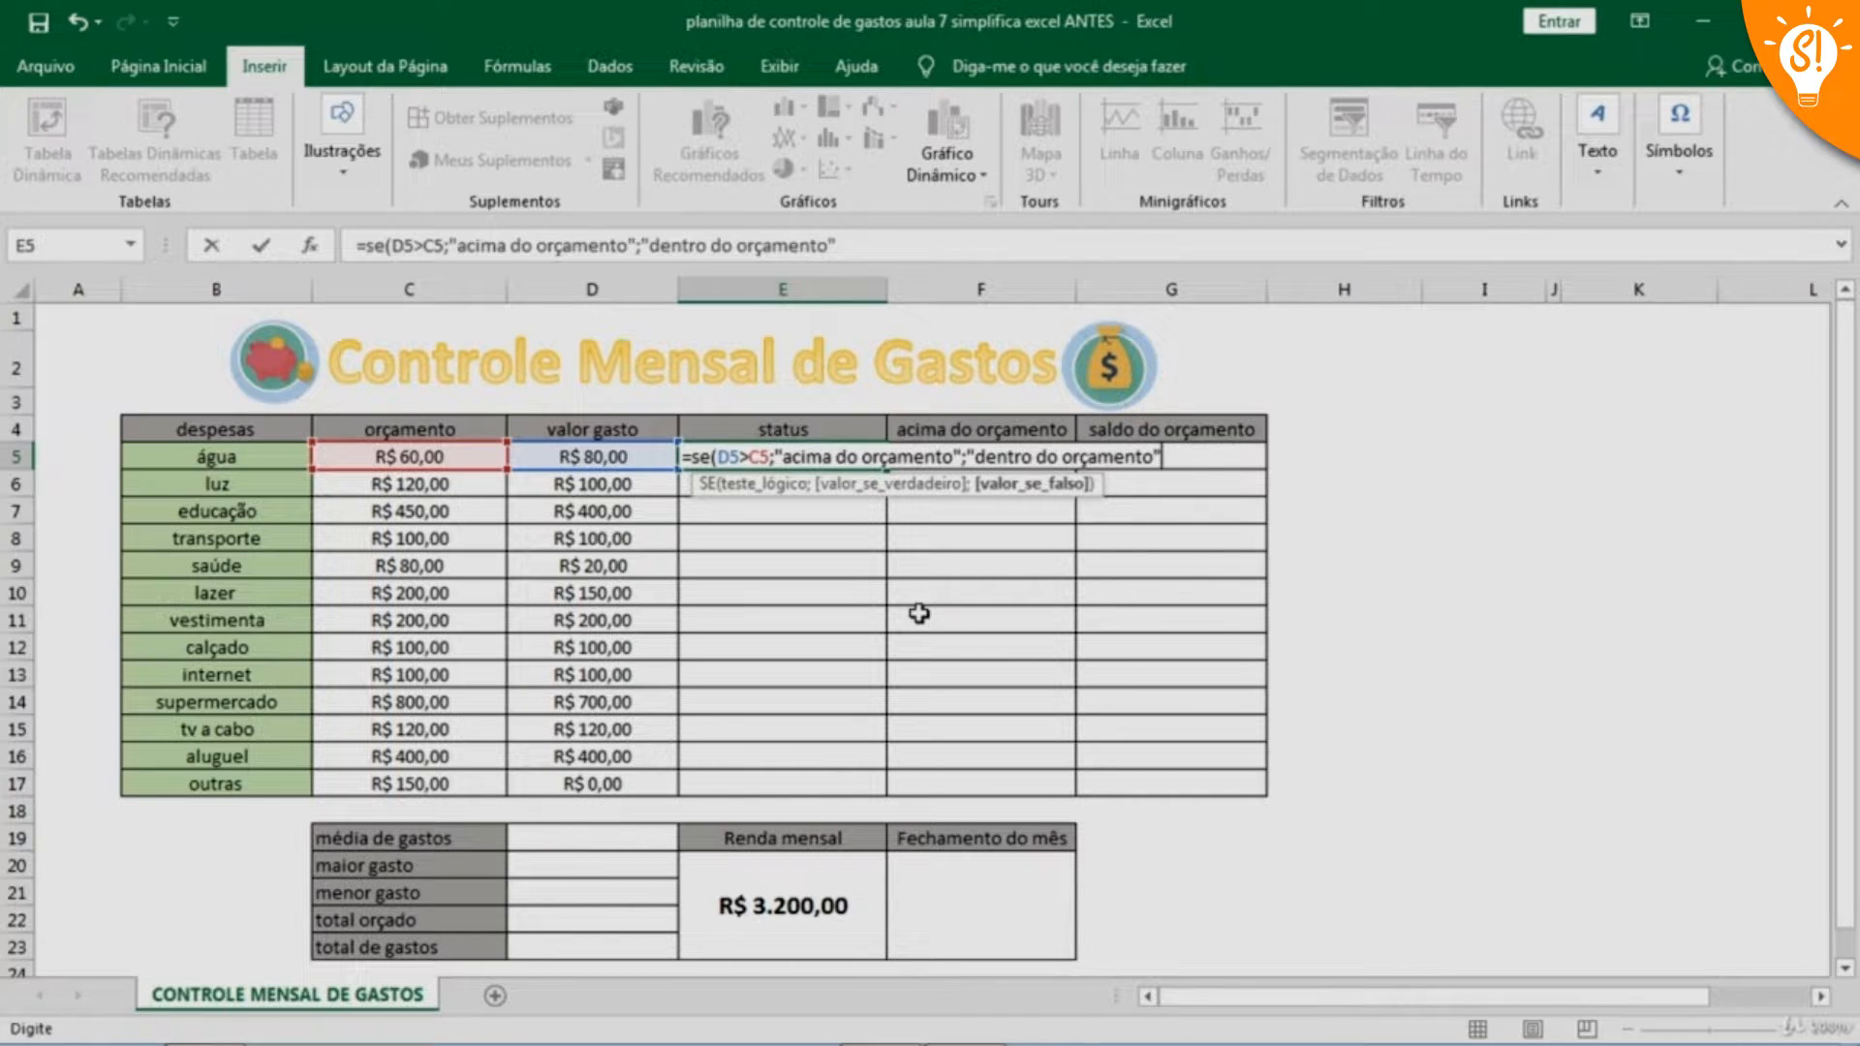
pyautogui.write('")')
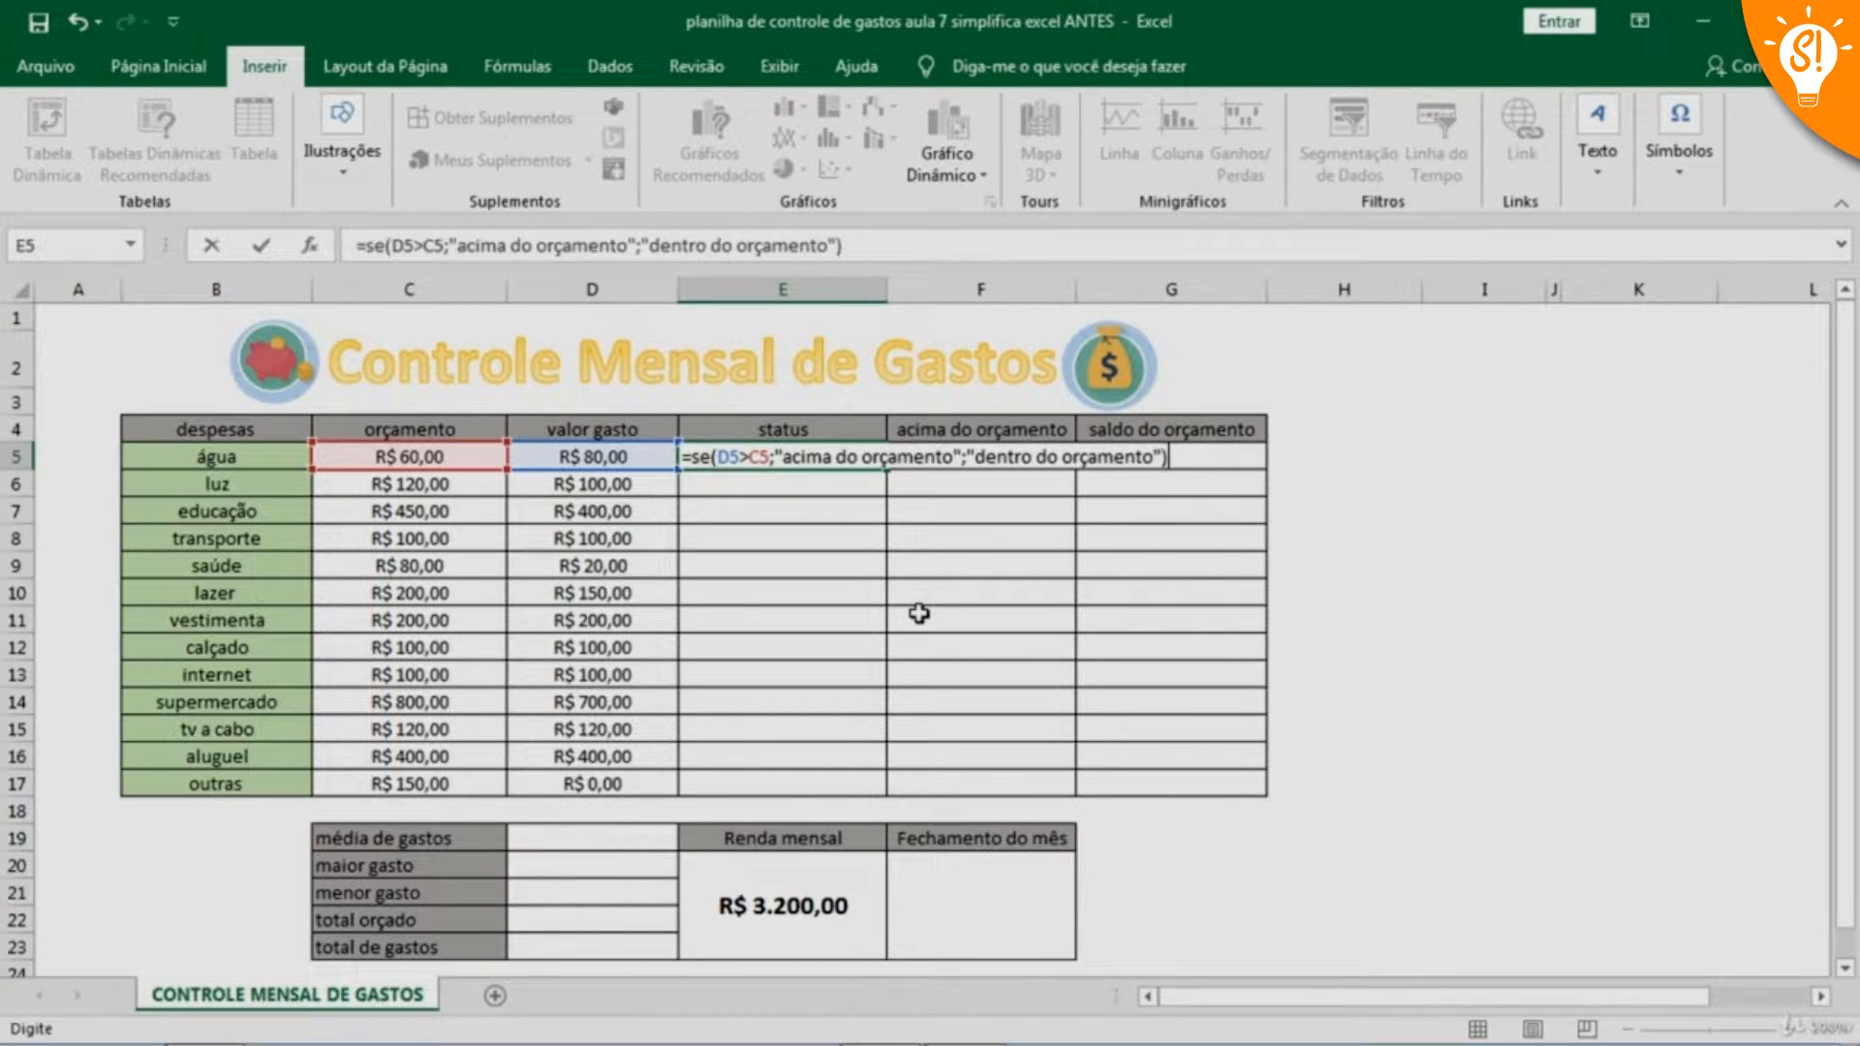
pyautogui.press('Return')
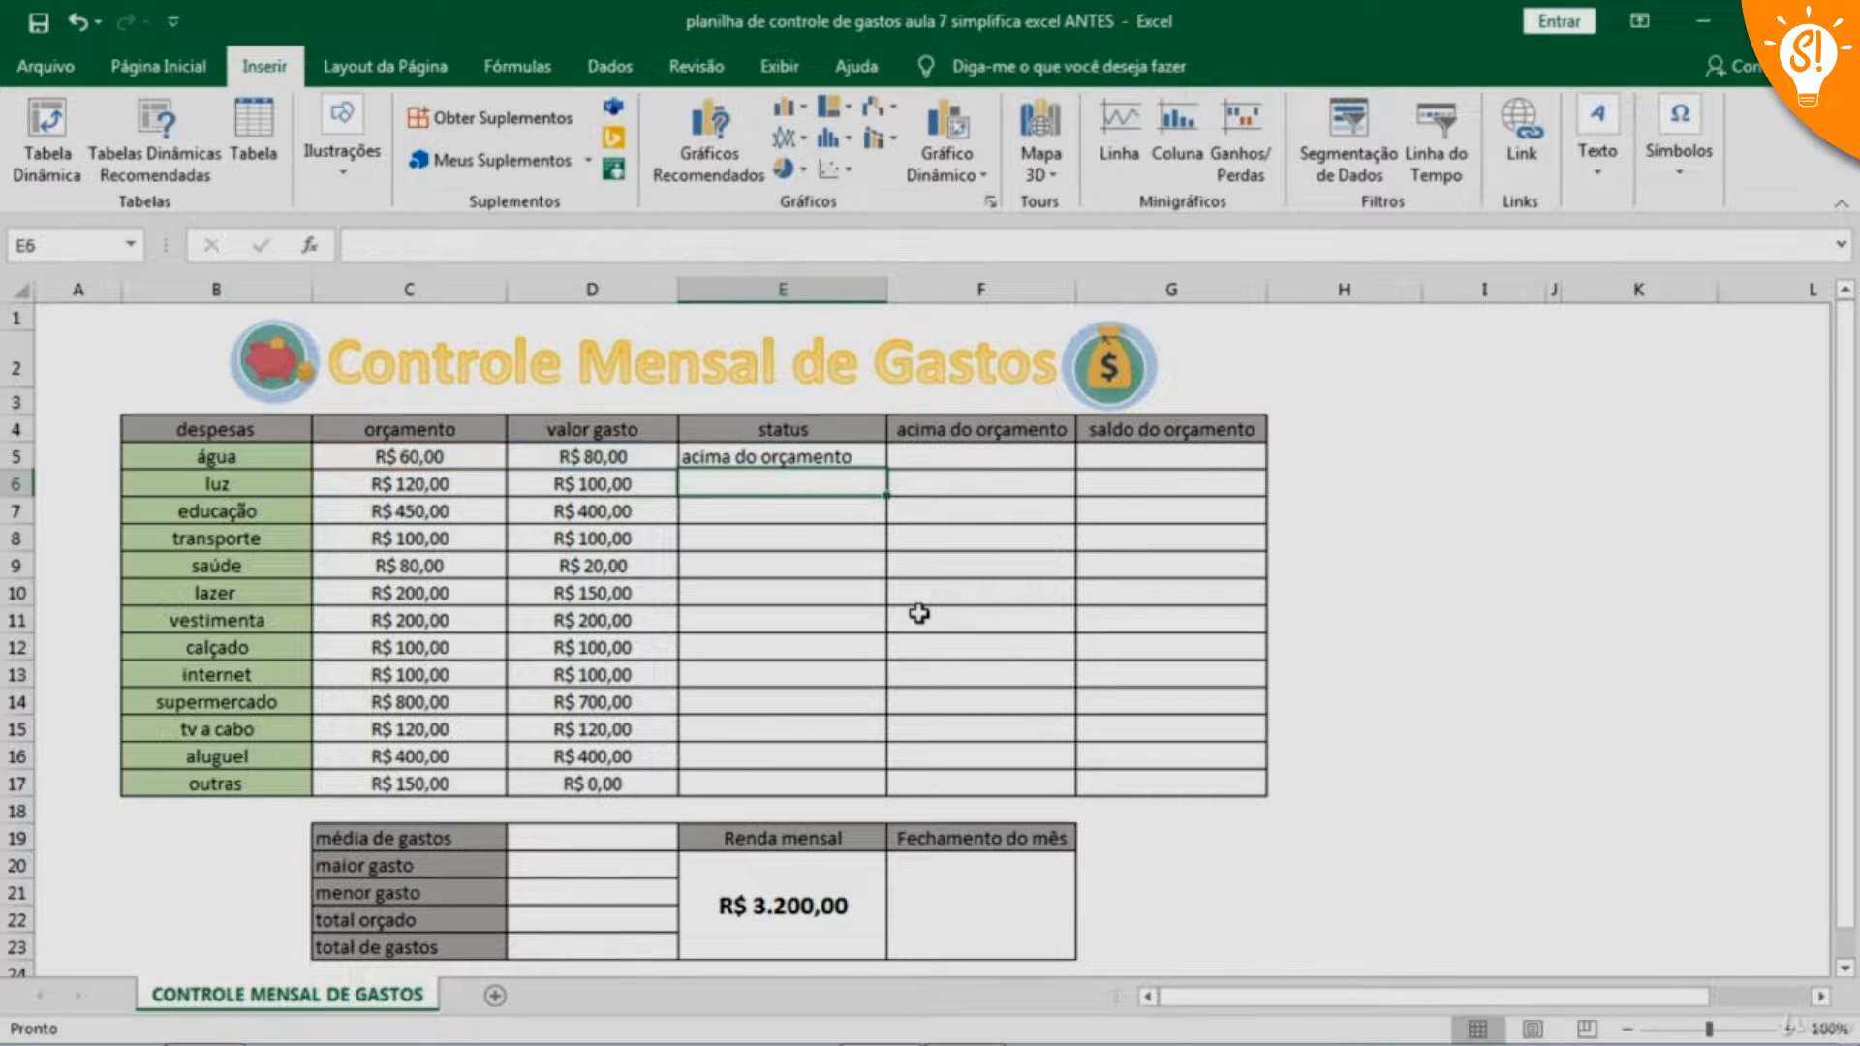
# Enter the formula =SE(D6>C6;"acima do orçamento";"dentro do orçamento") in cell E6 as the luz expense's status
pyautogui.click(780, 462)
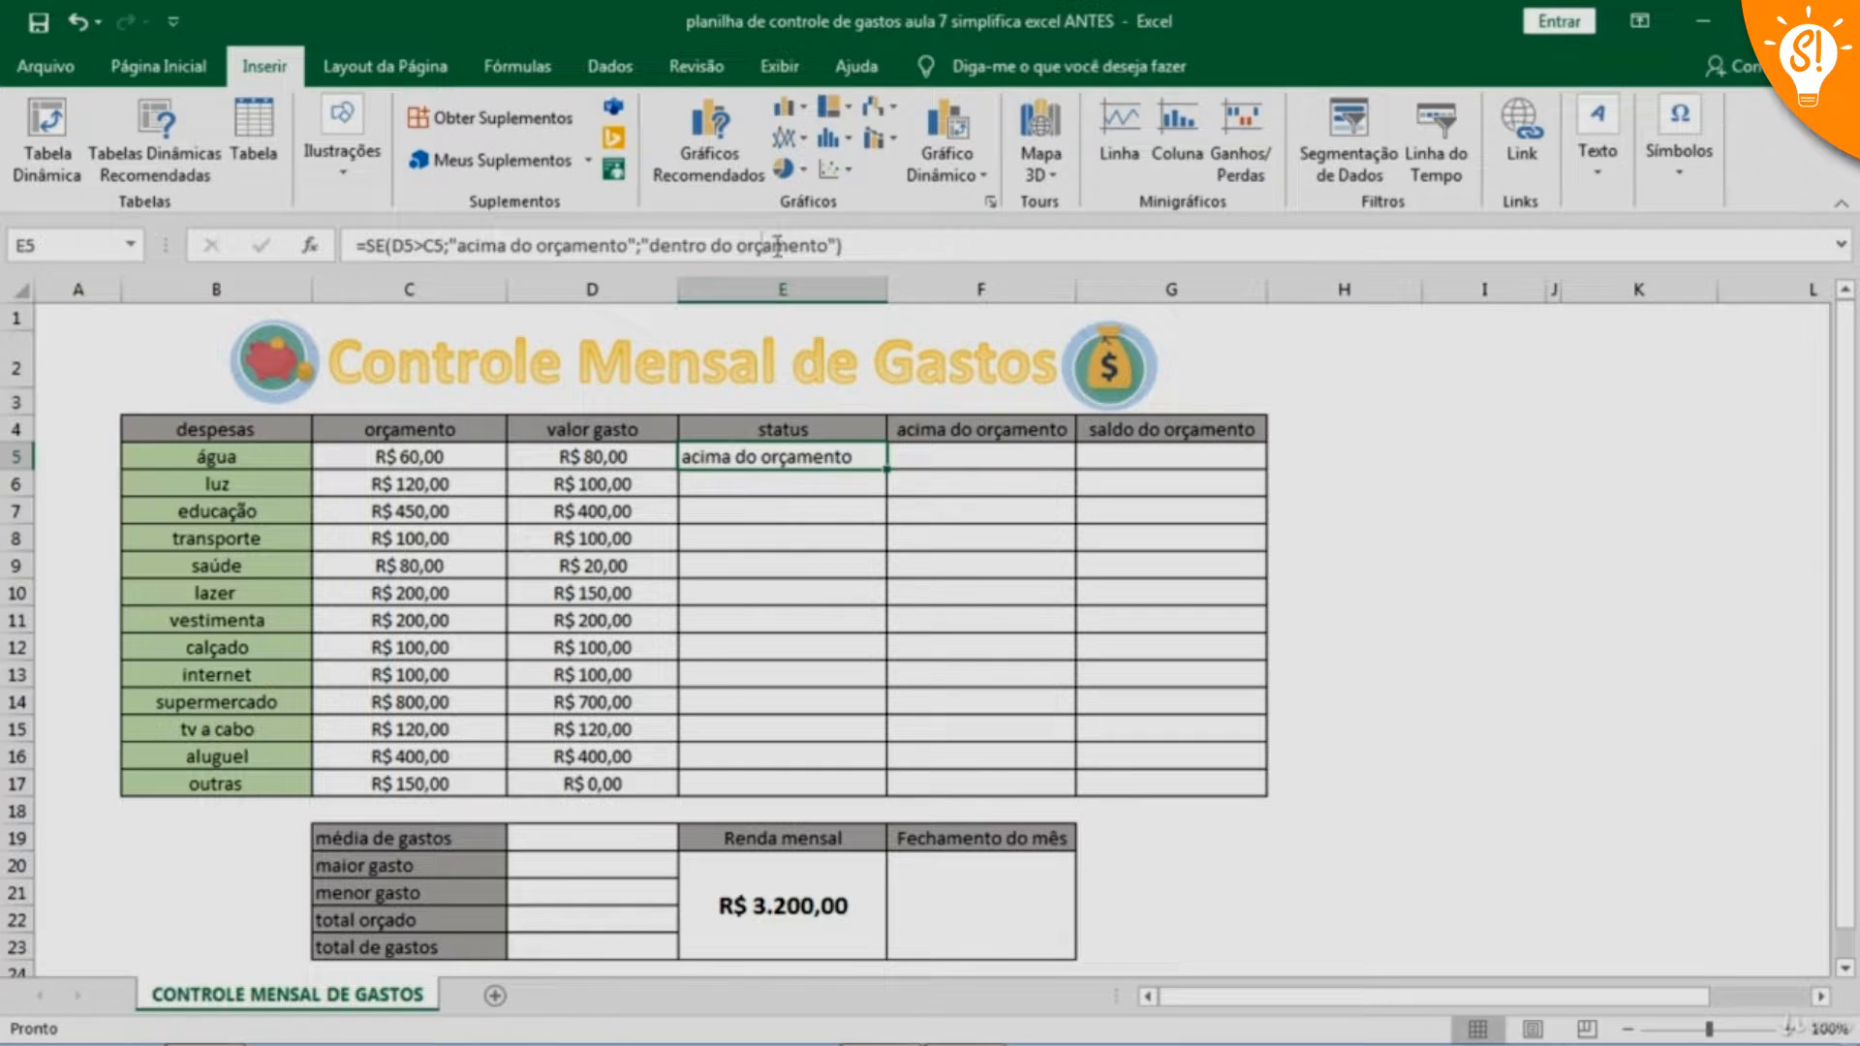
pyautogui.click(738, 492)
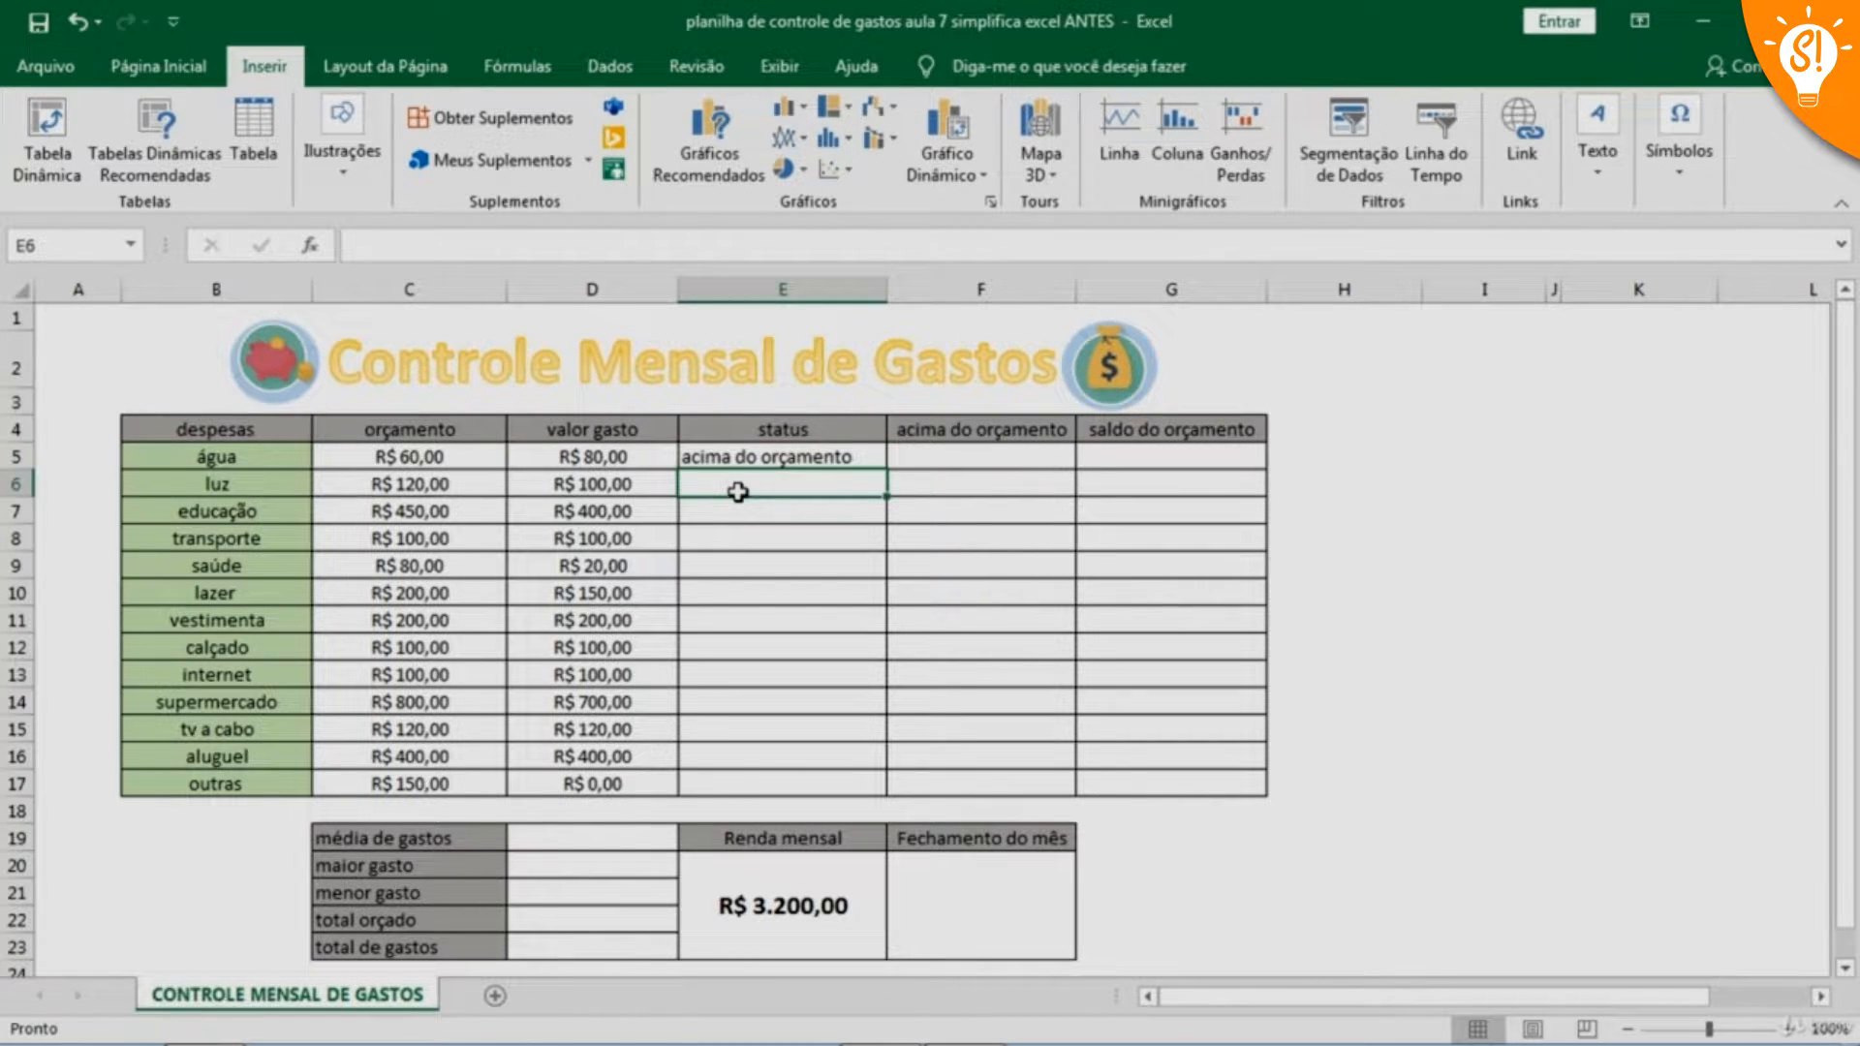
pyautogui.write('=se')
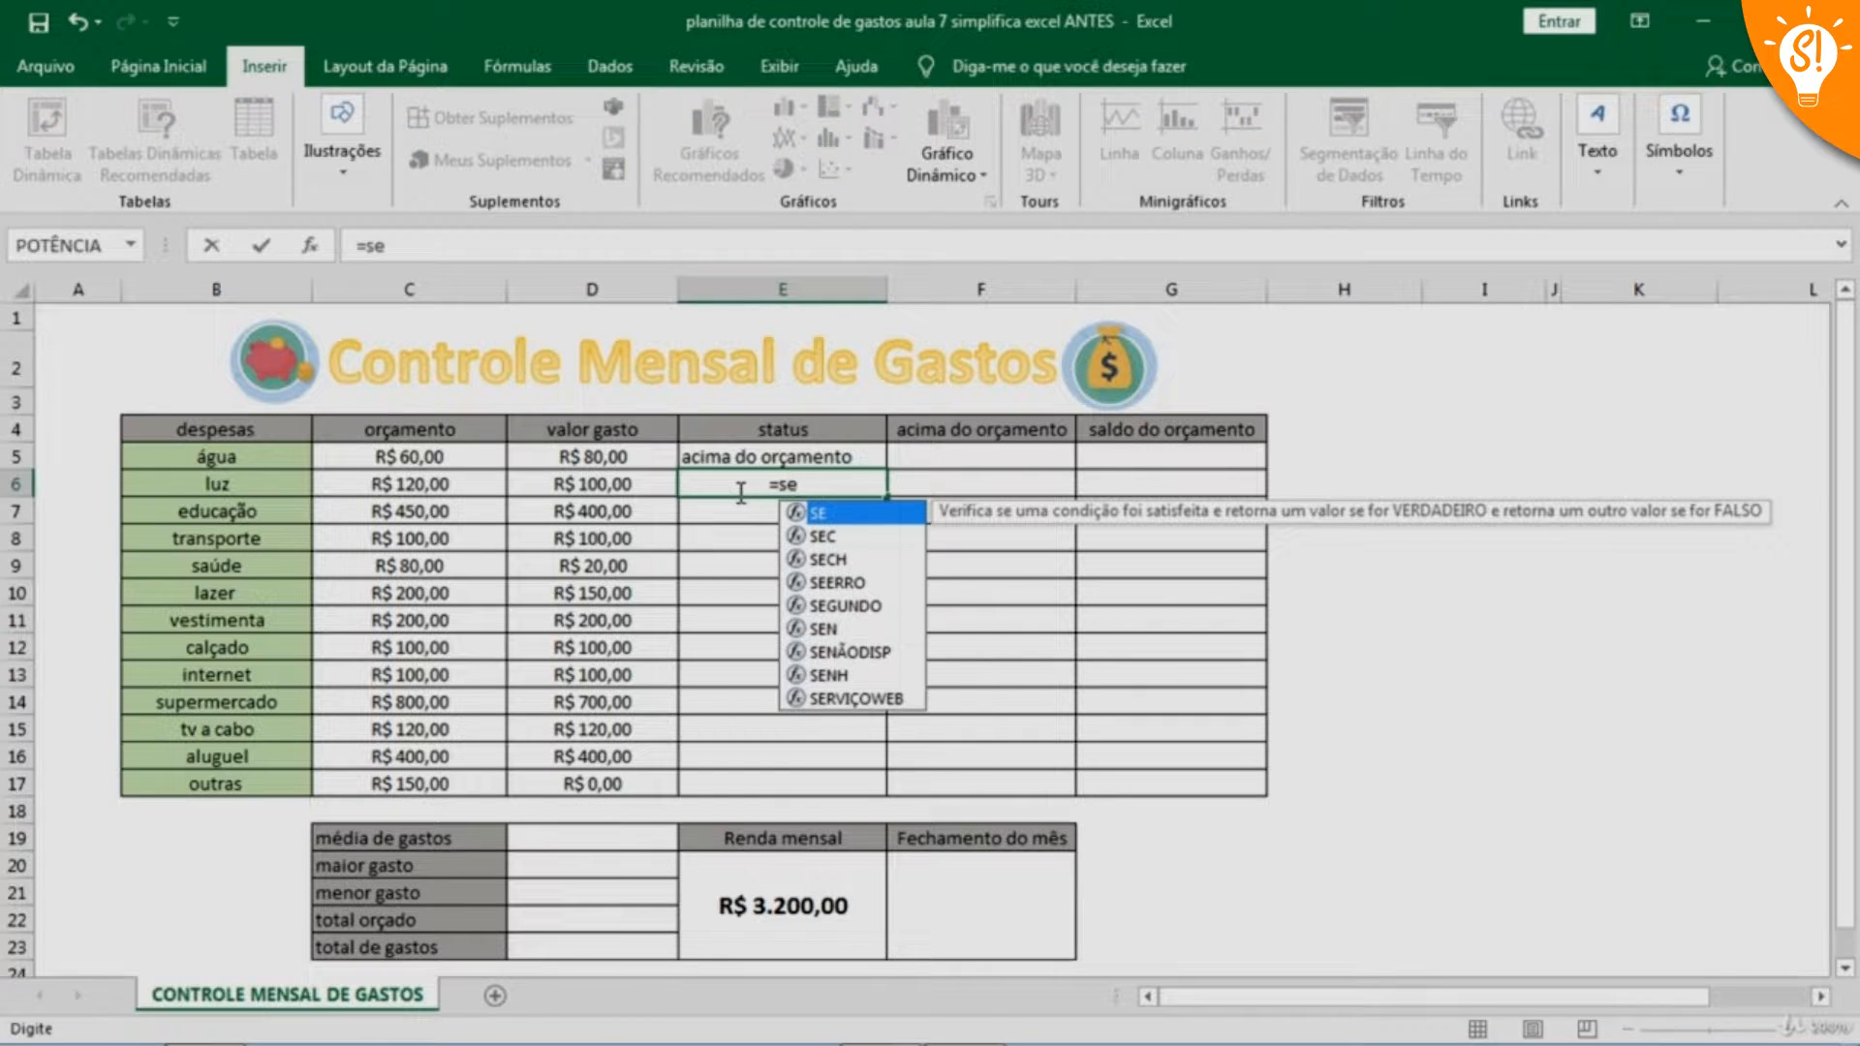
pyautogui.write('(')
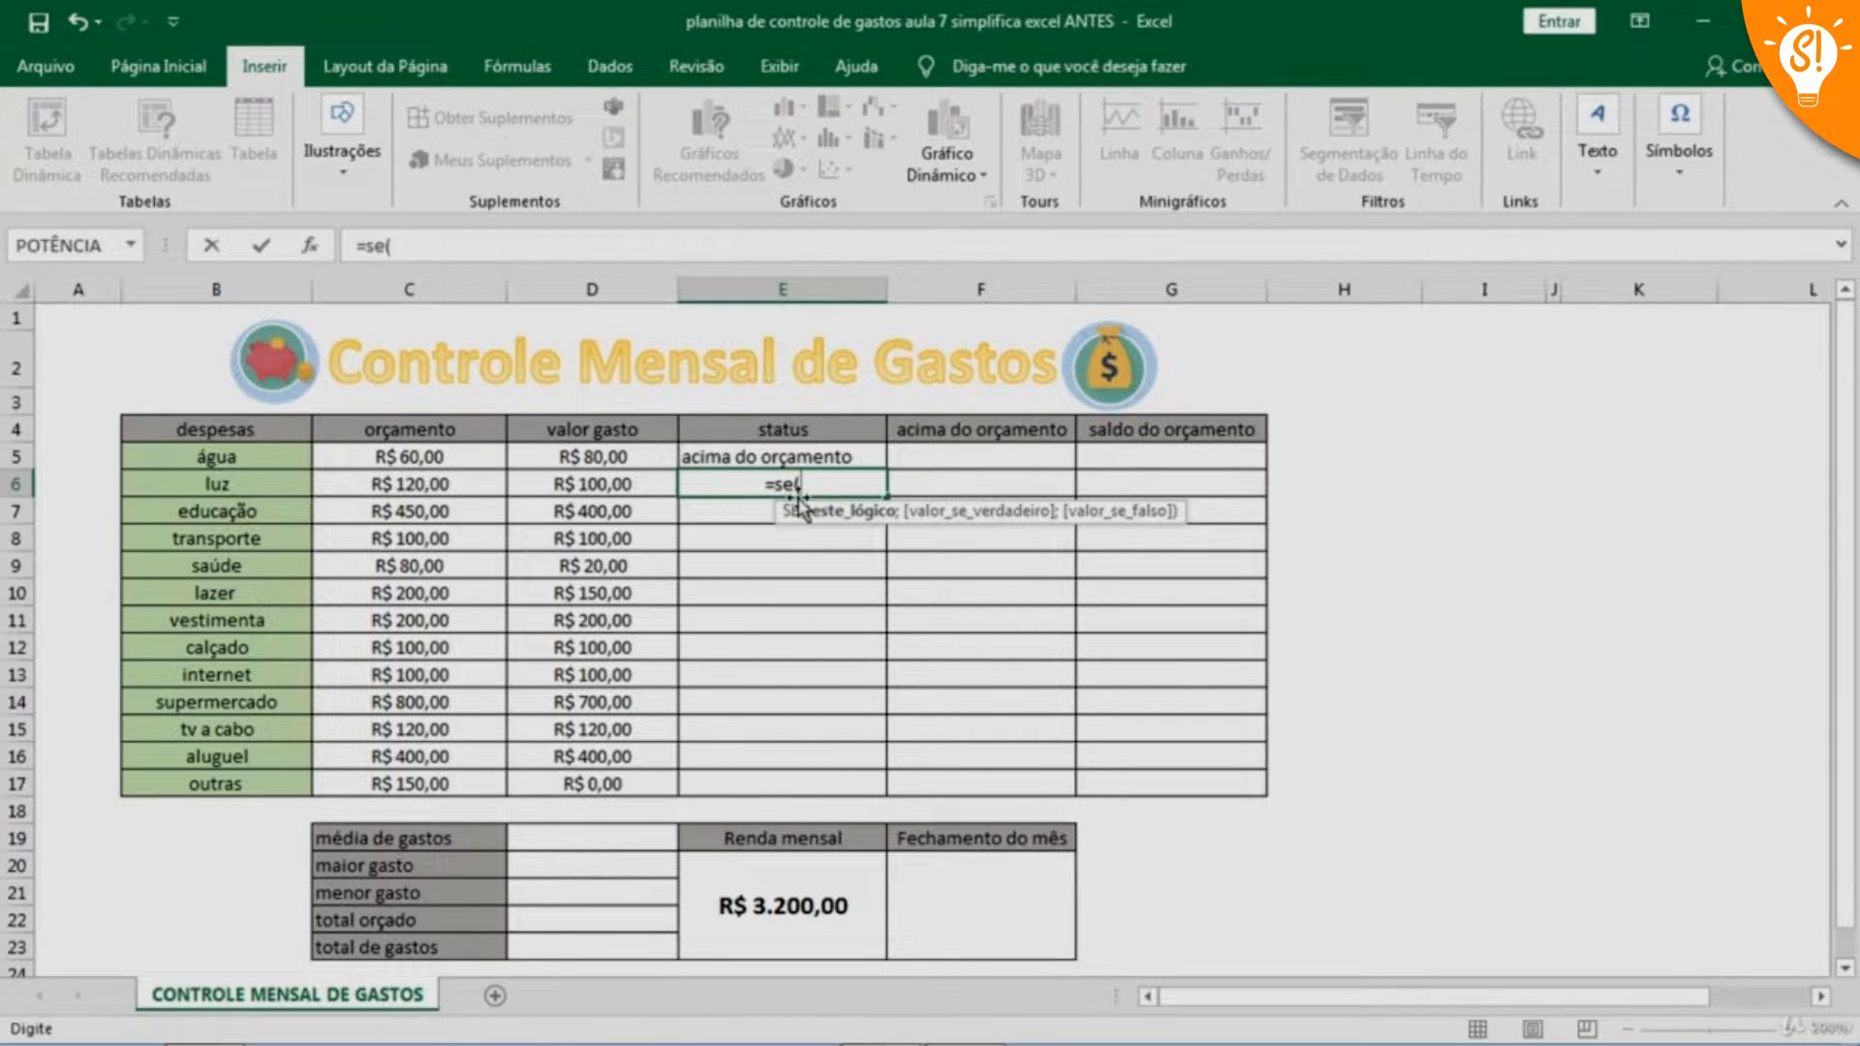
pyautogui.click(606, 482)
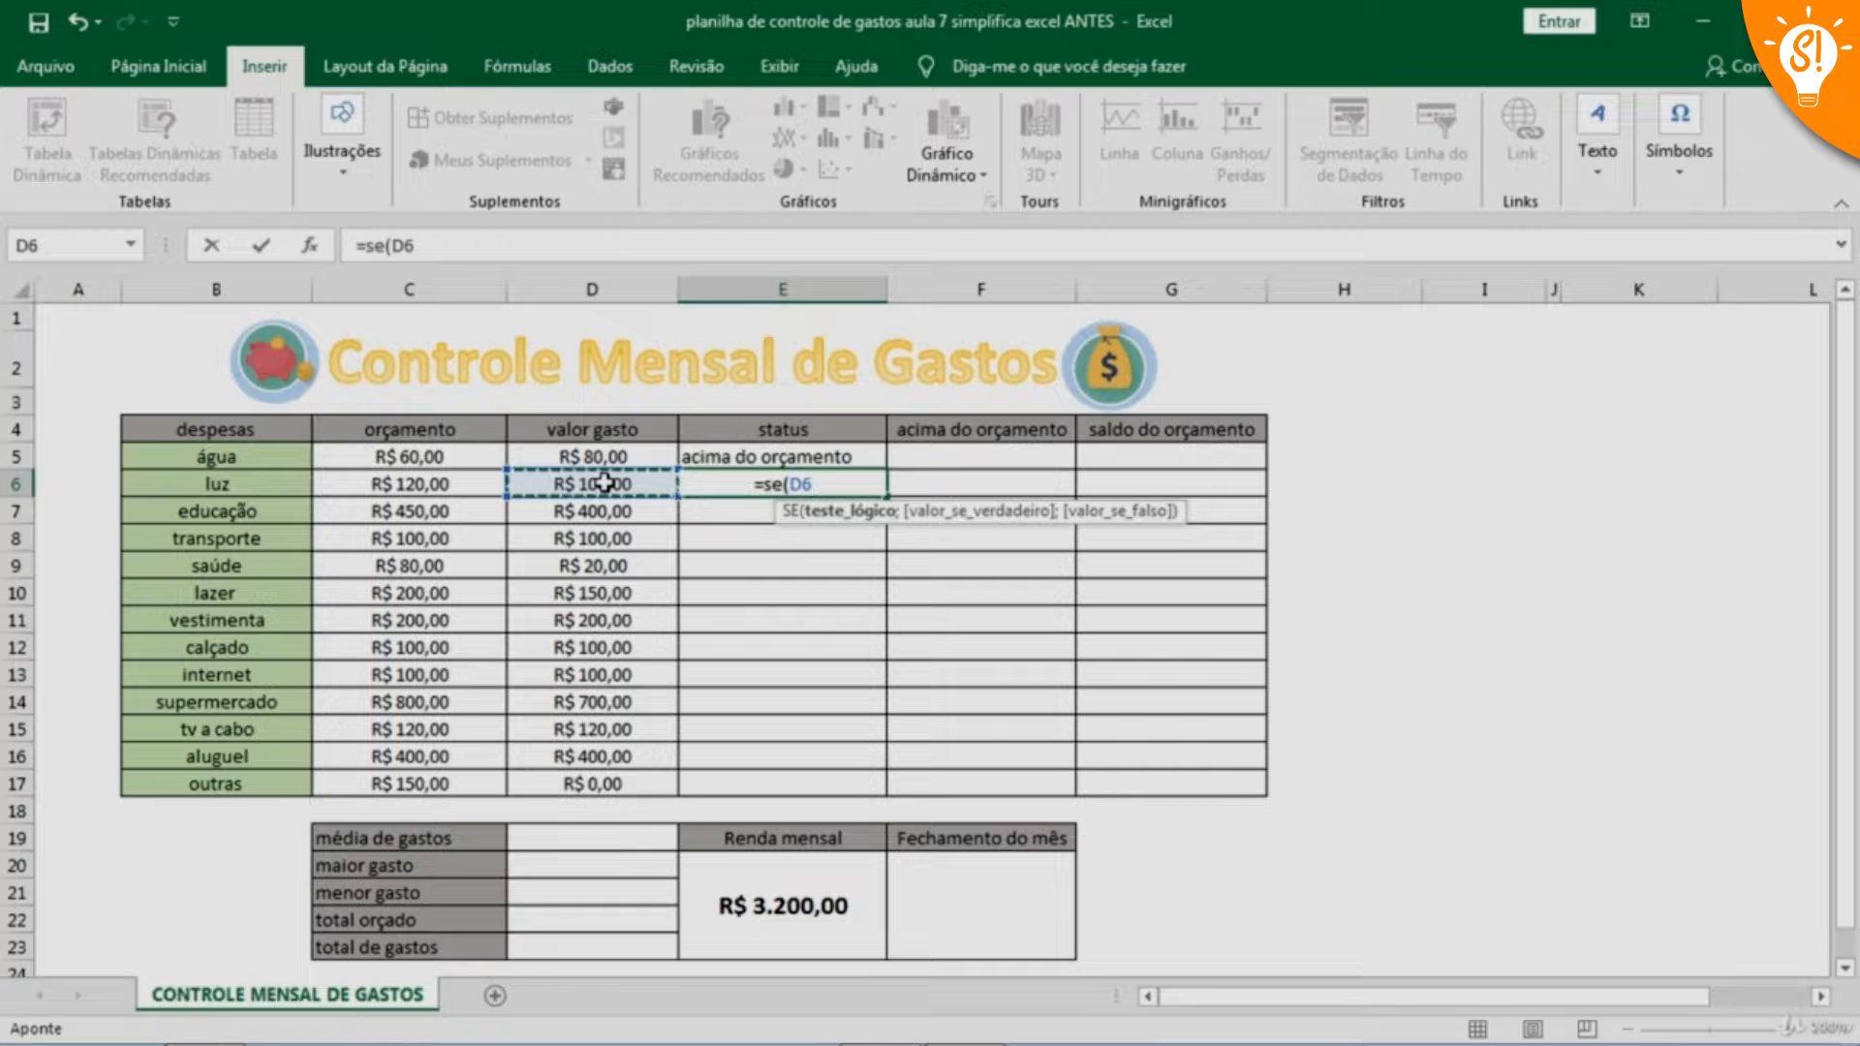
pyautogui.write('>')
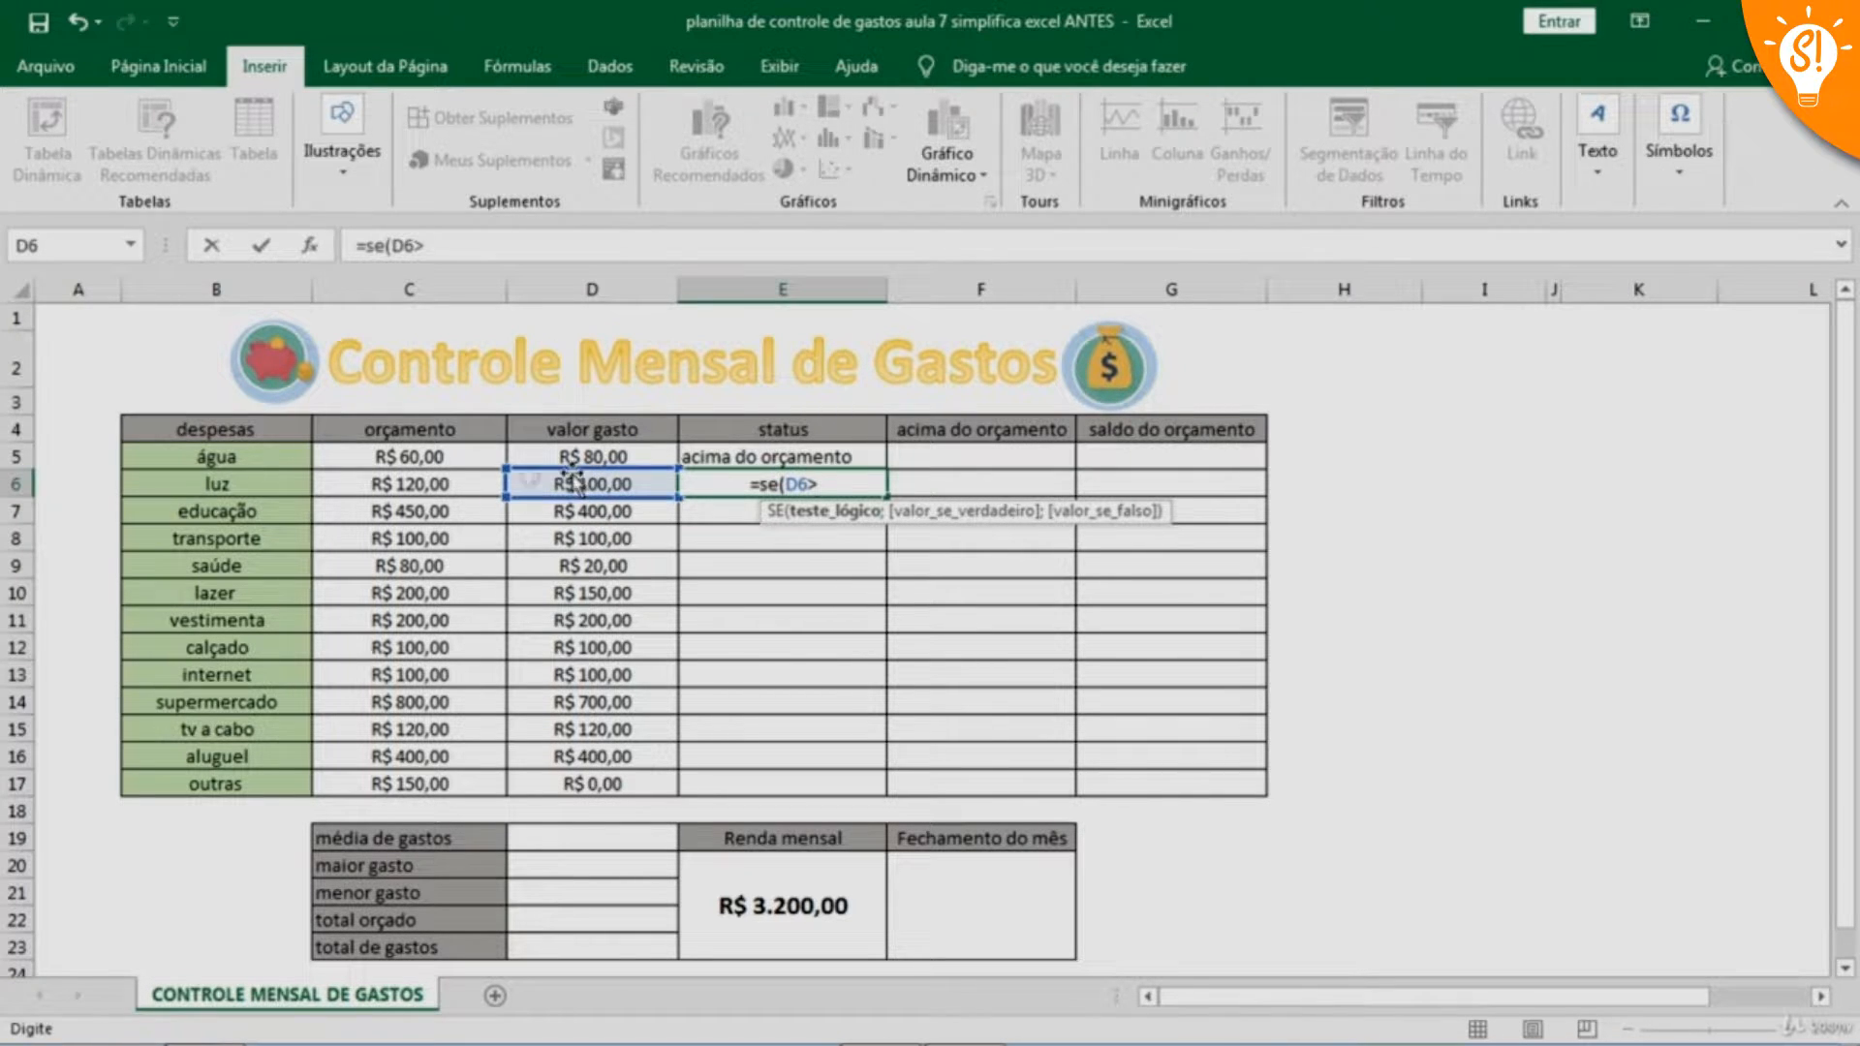
pyautogui.click(450, 479)
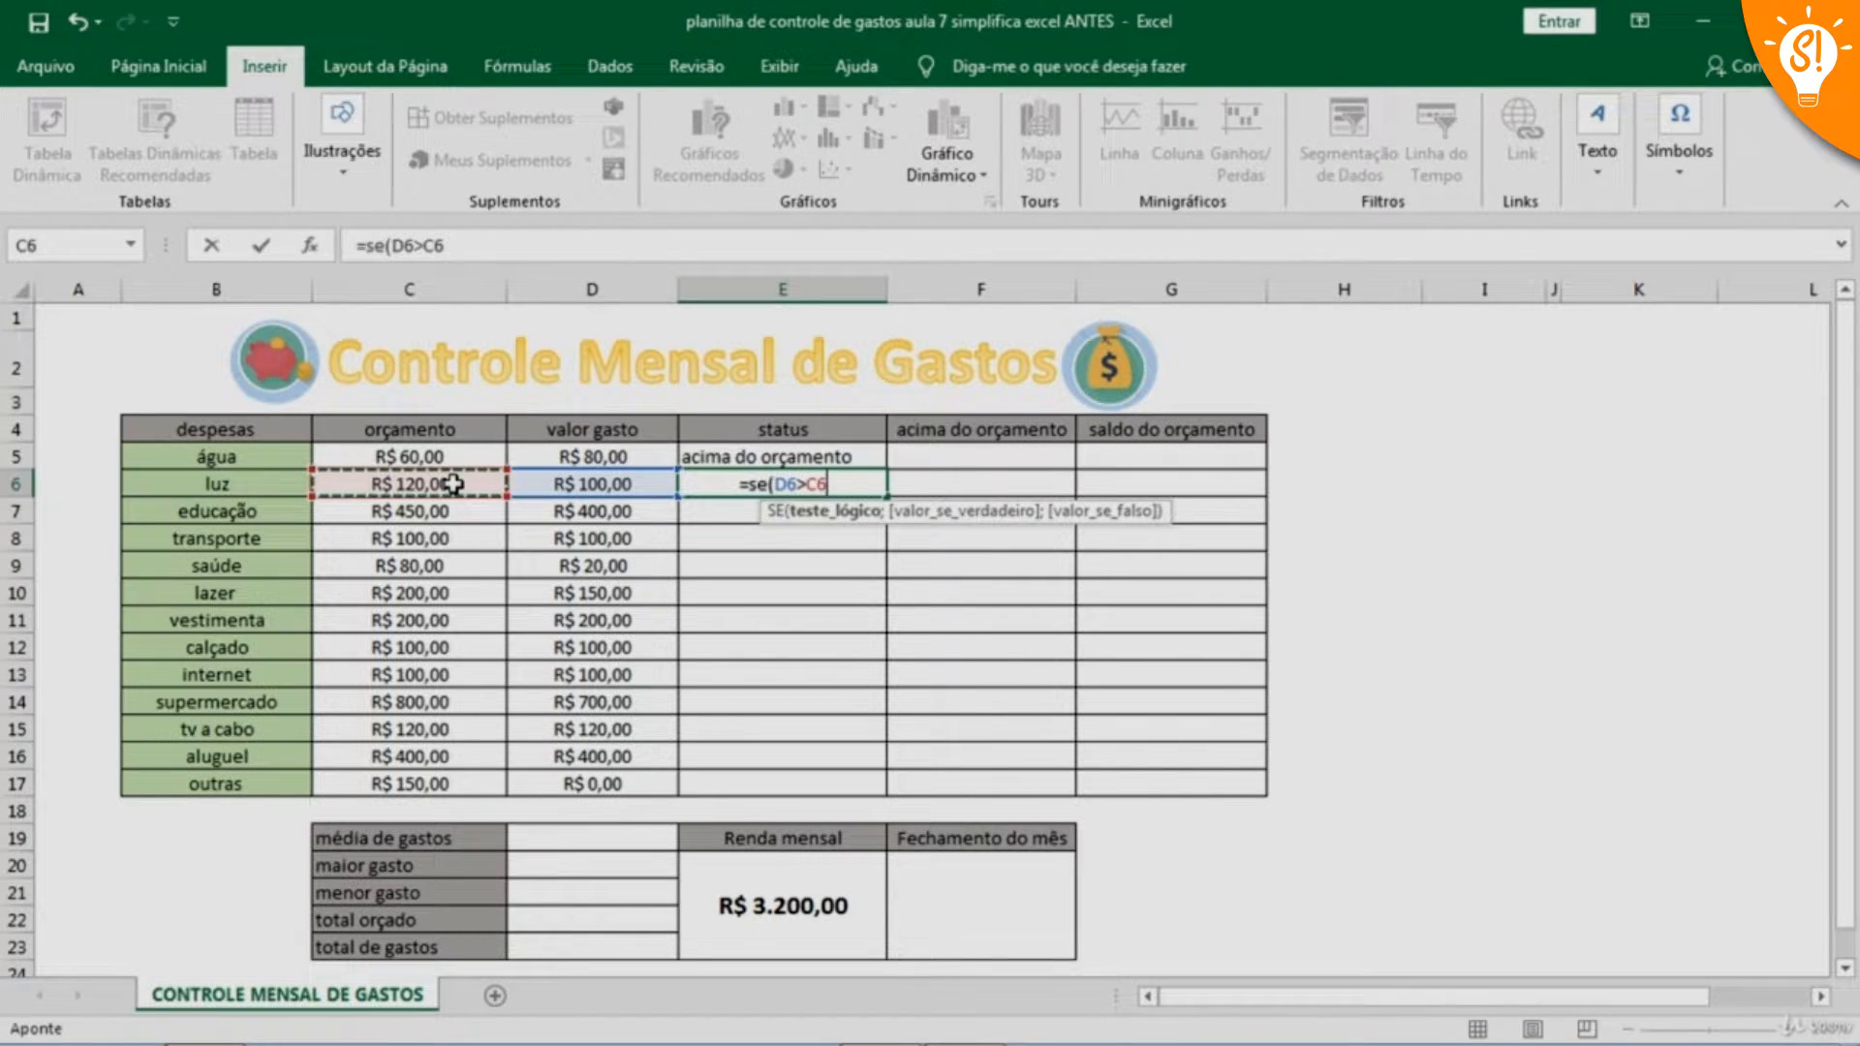
pyautogui.write(';')
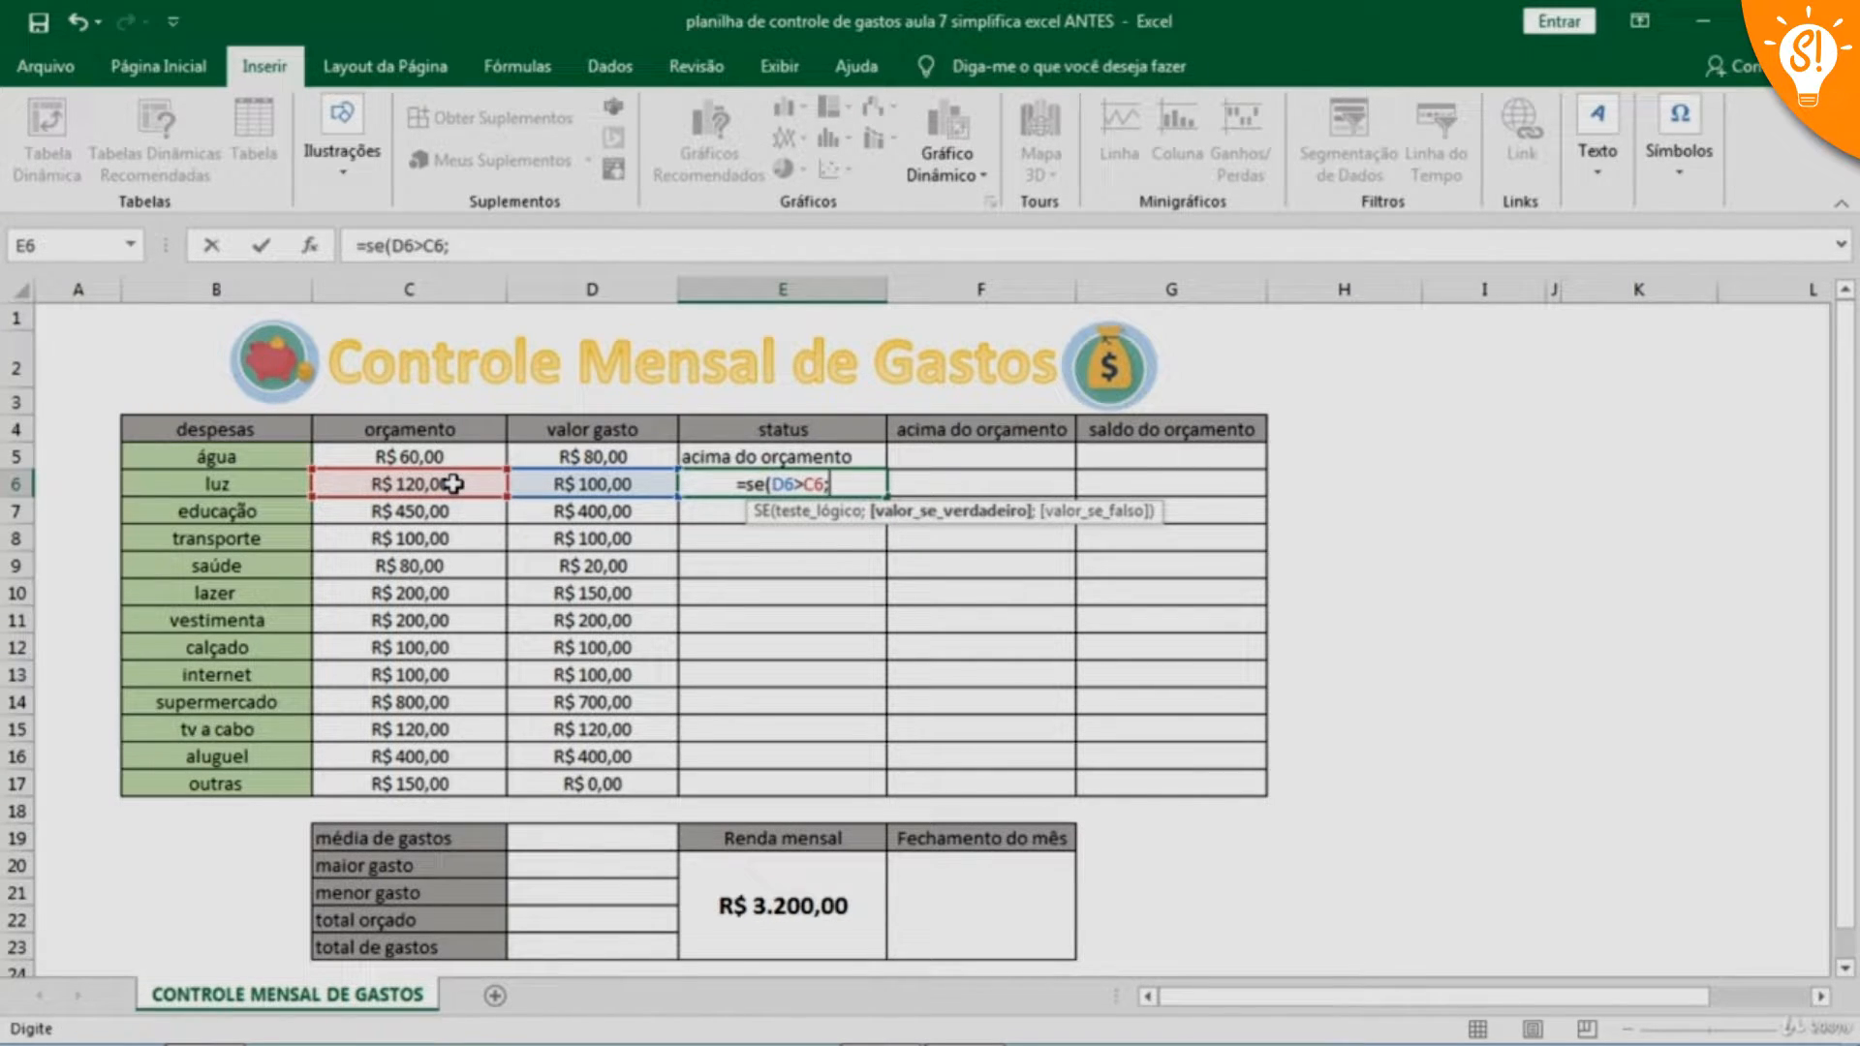
pyautogui.write('"')
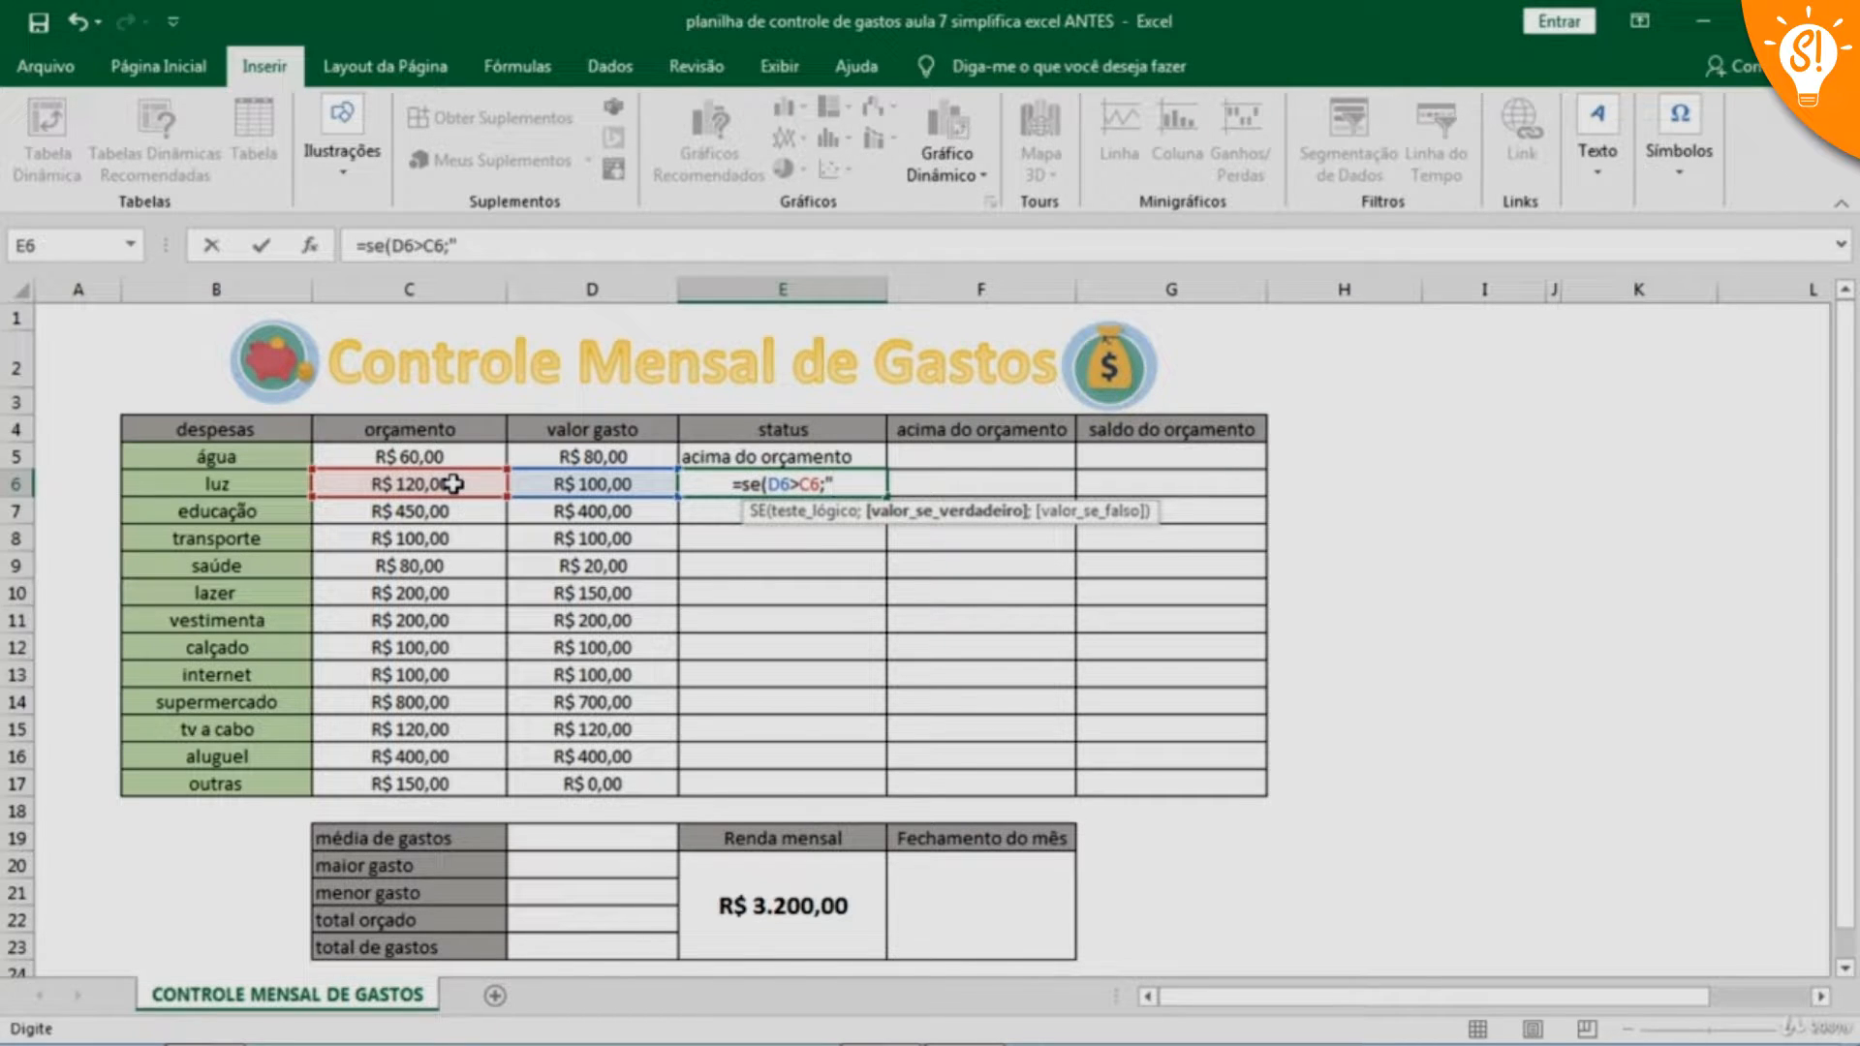
pyautogui.write('acima do')
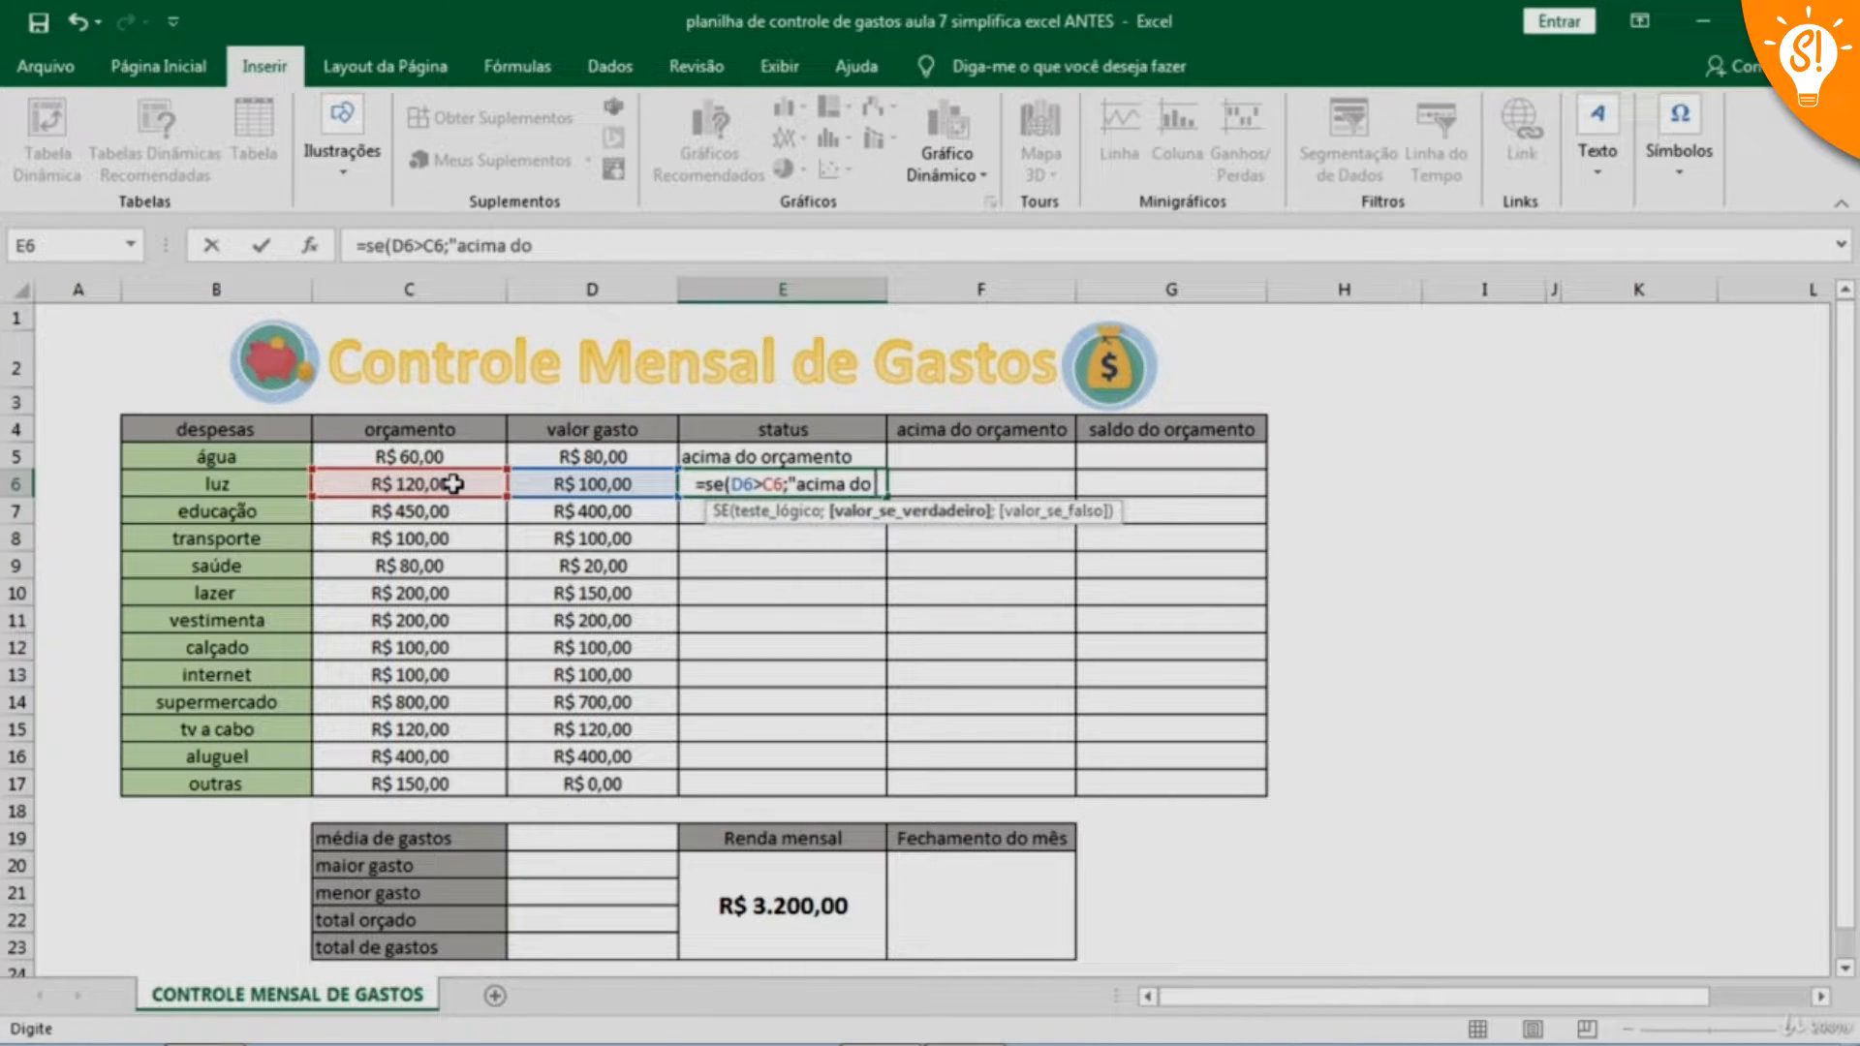
pyautogui.write(' orçamen')
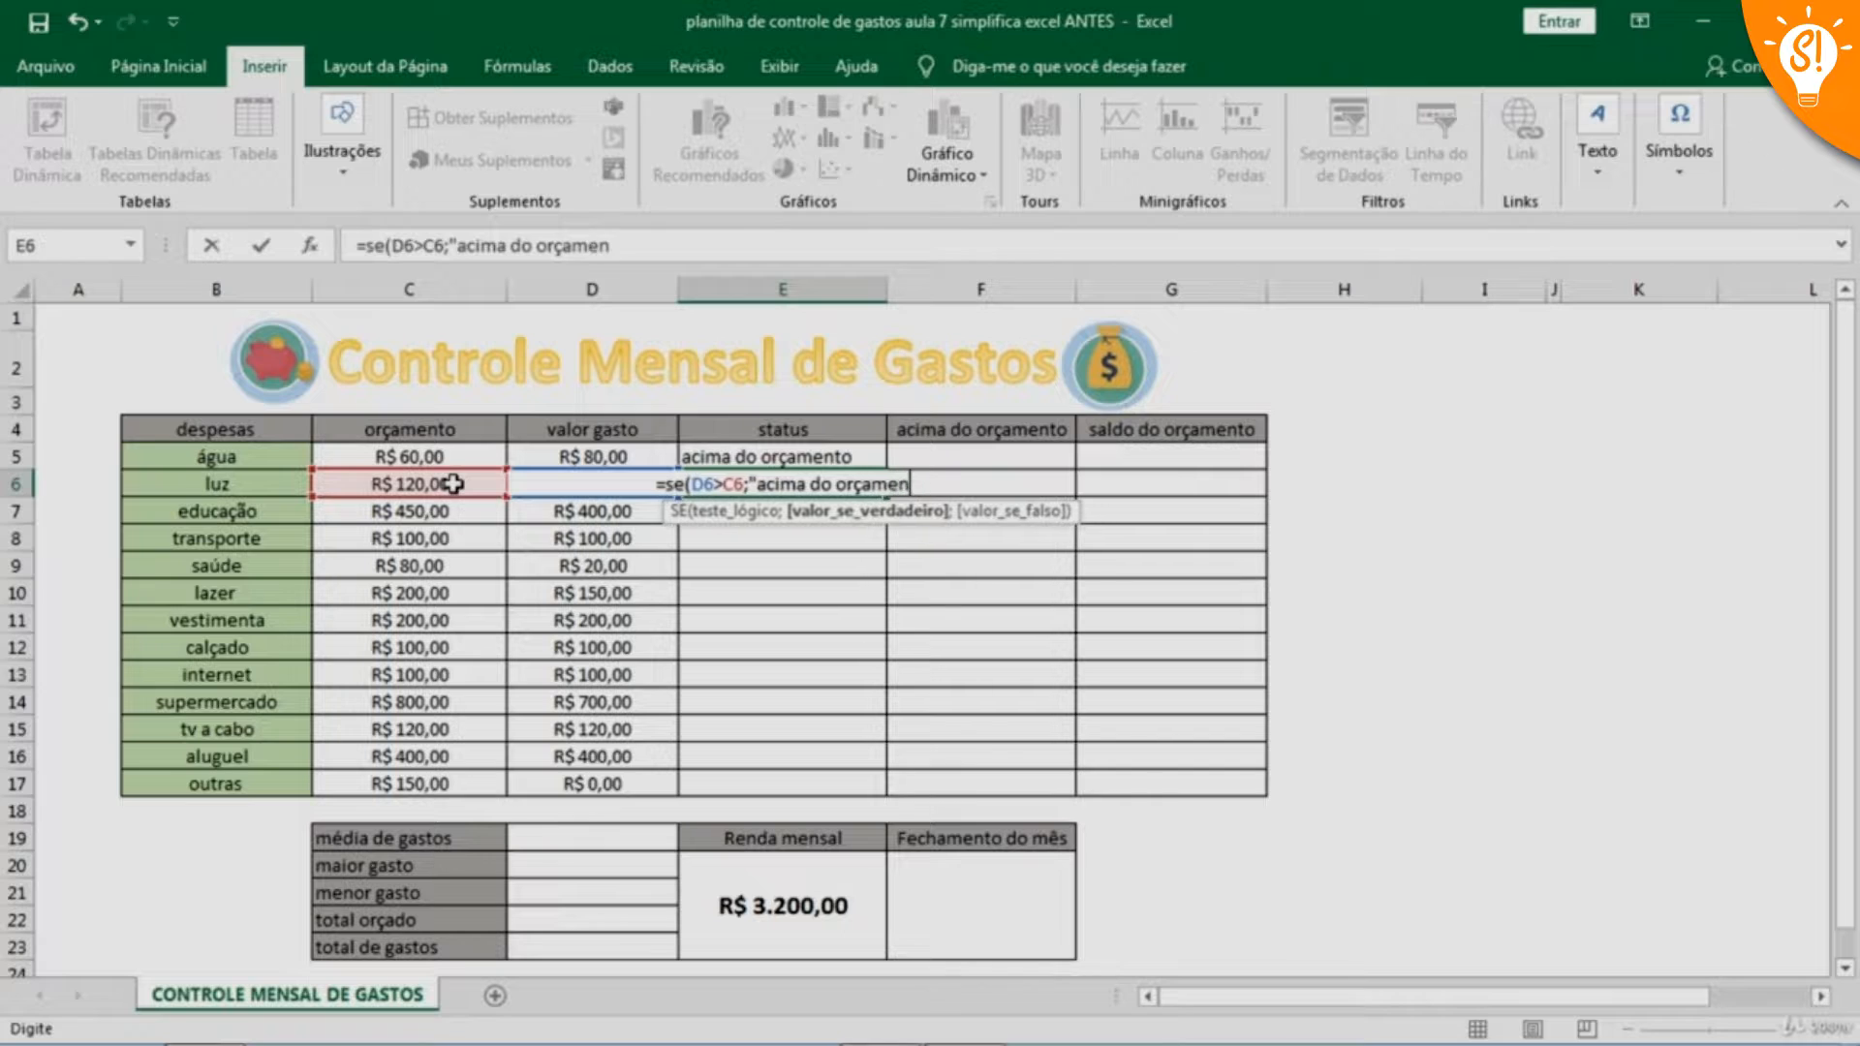
pyautogui.write('to"')
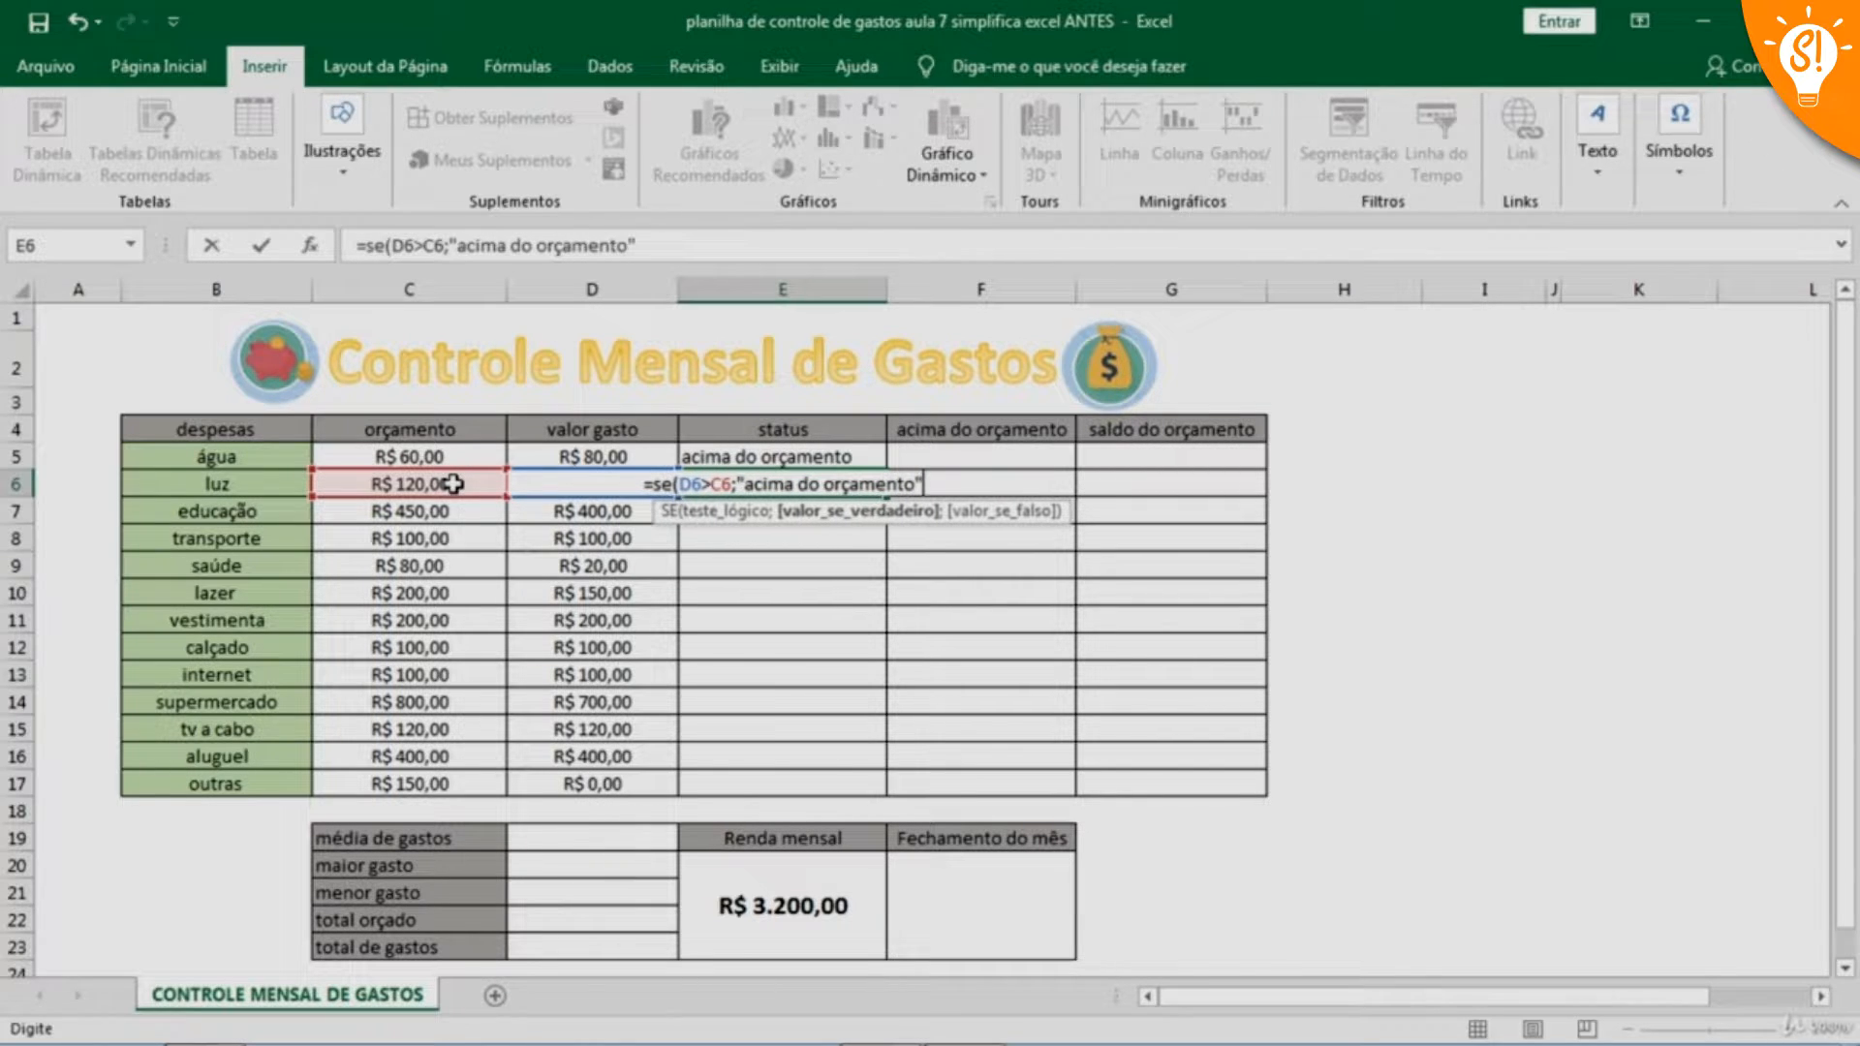
pyautogui.write(';')
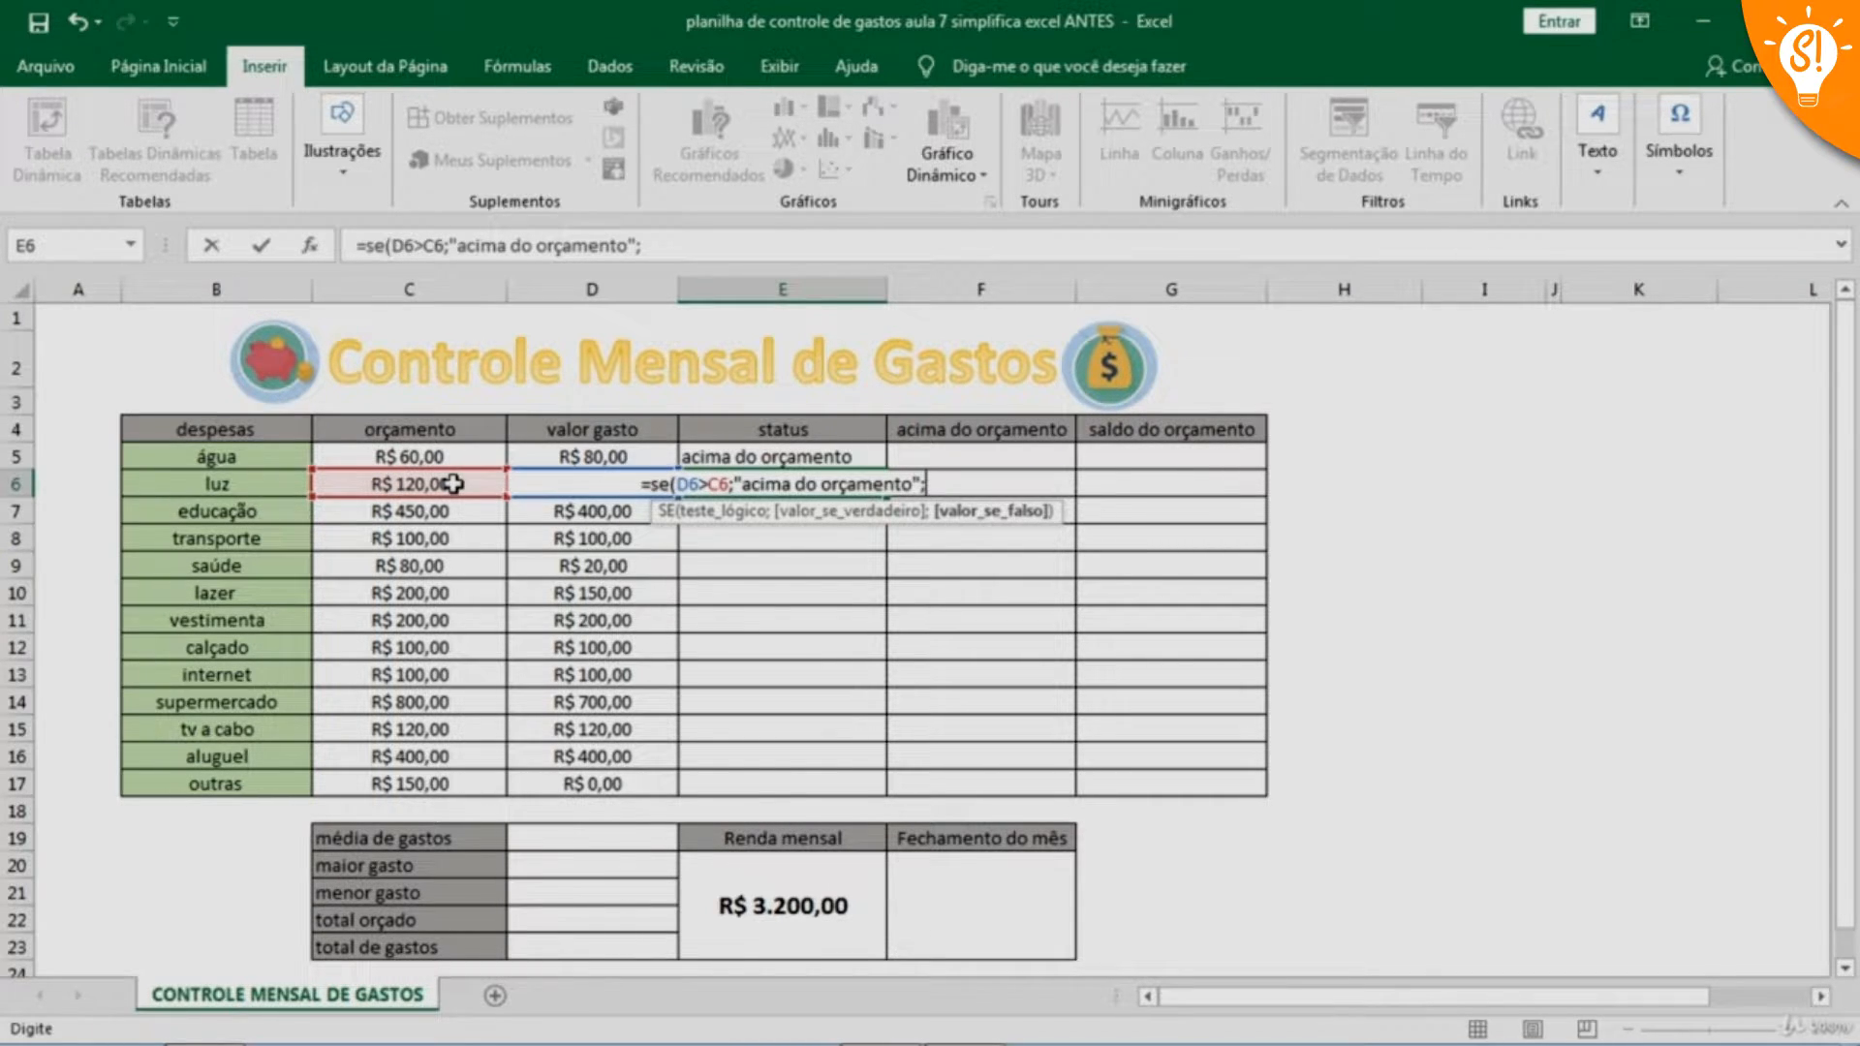
pyautogui.write('"')
pyautogui.write('de')
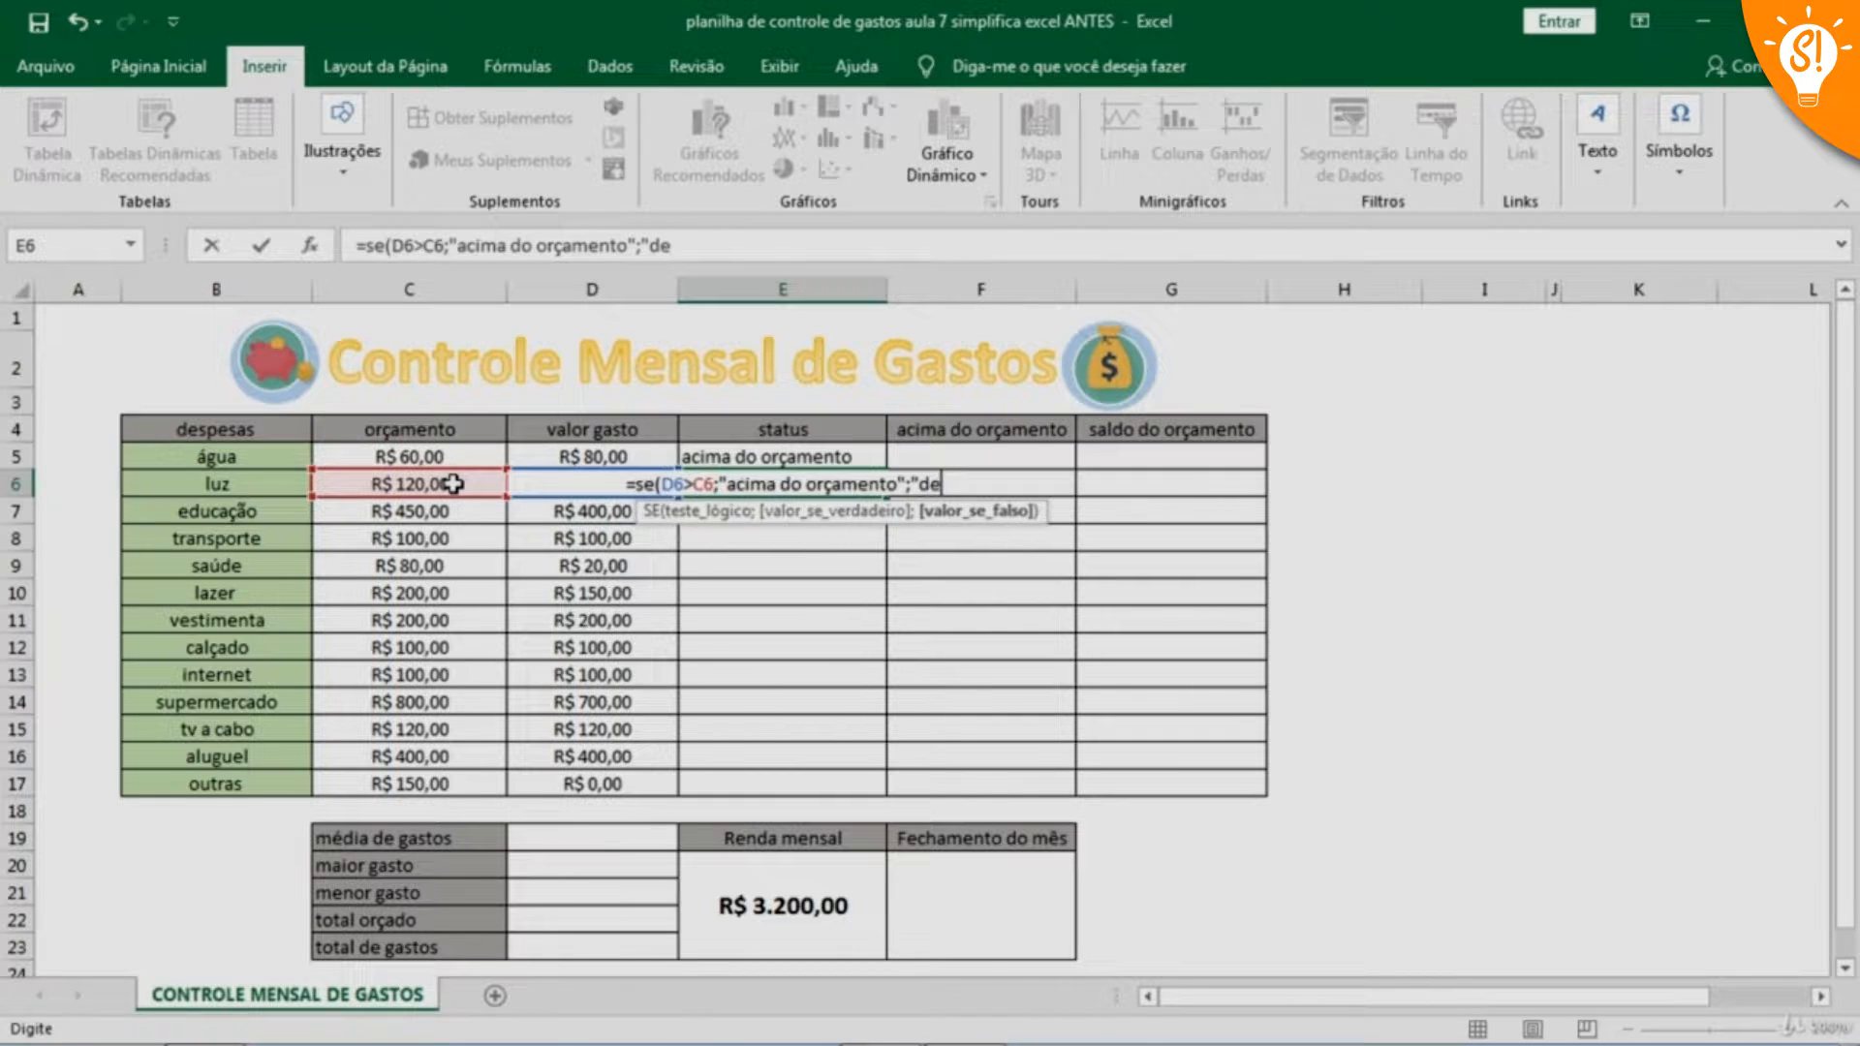
pyautogui.write('ntro do ')
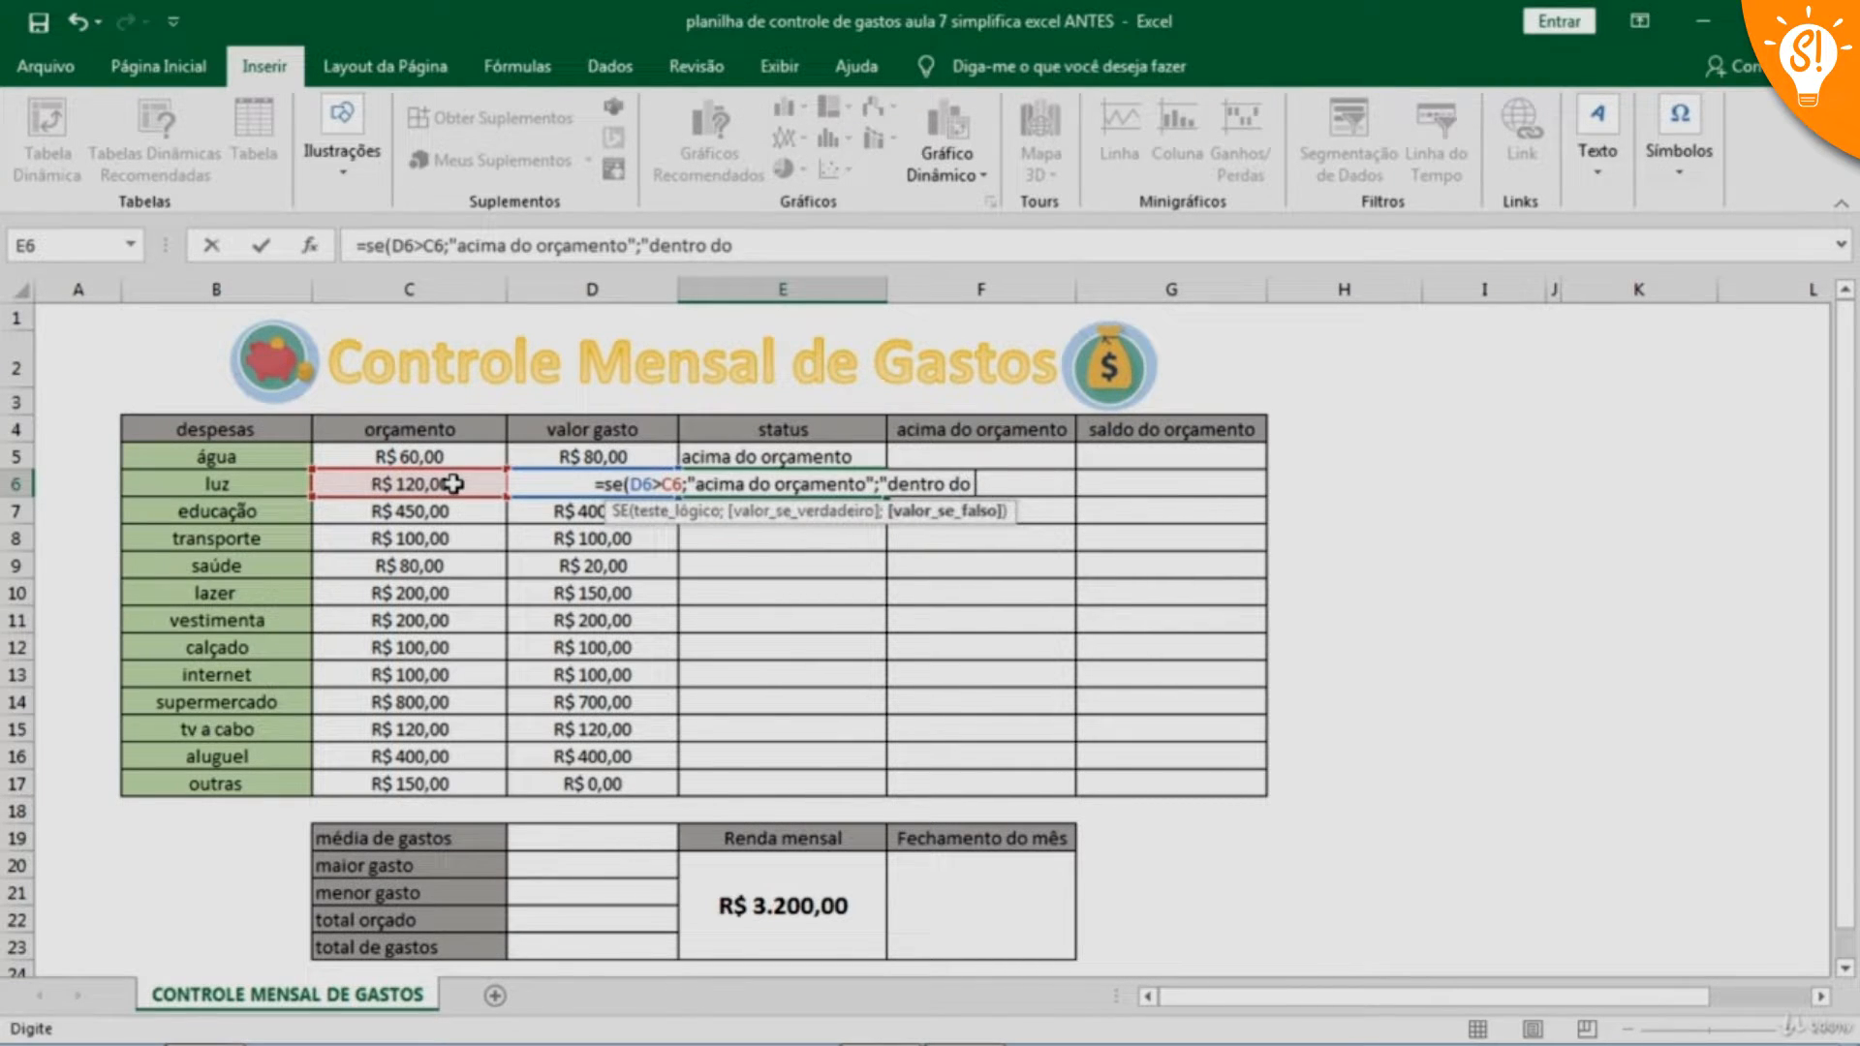
pyautogui.write('orçamento')
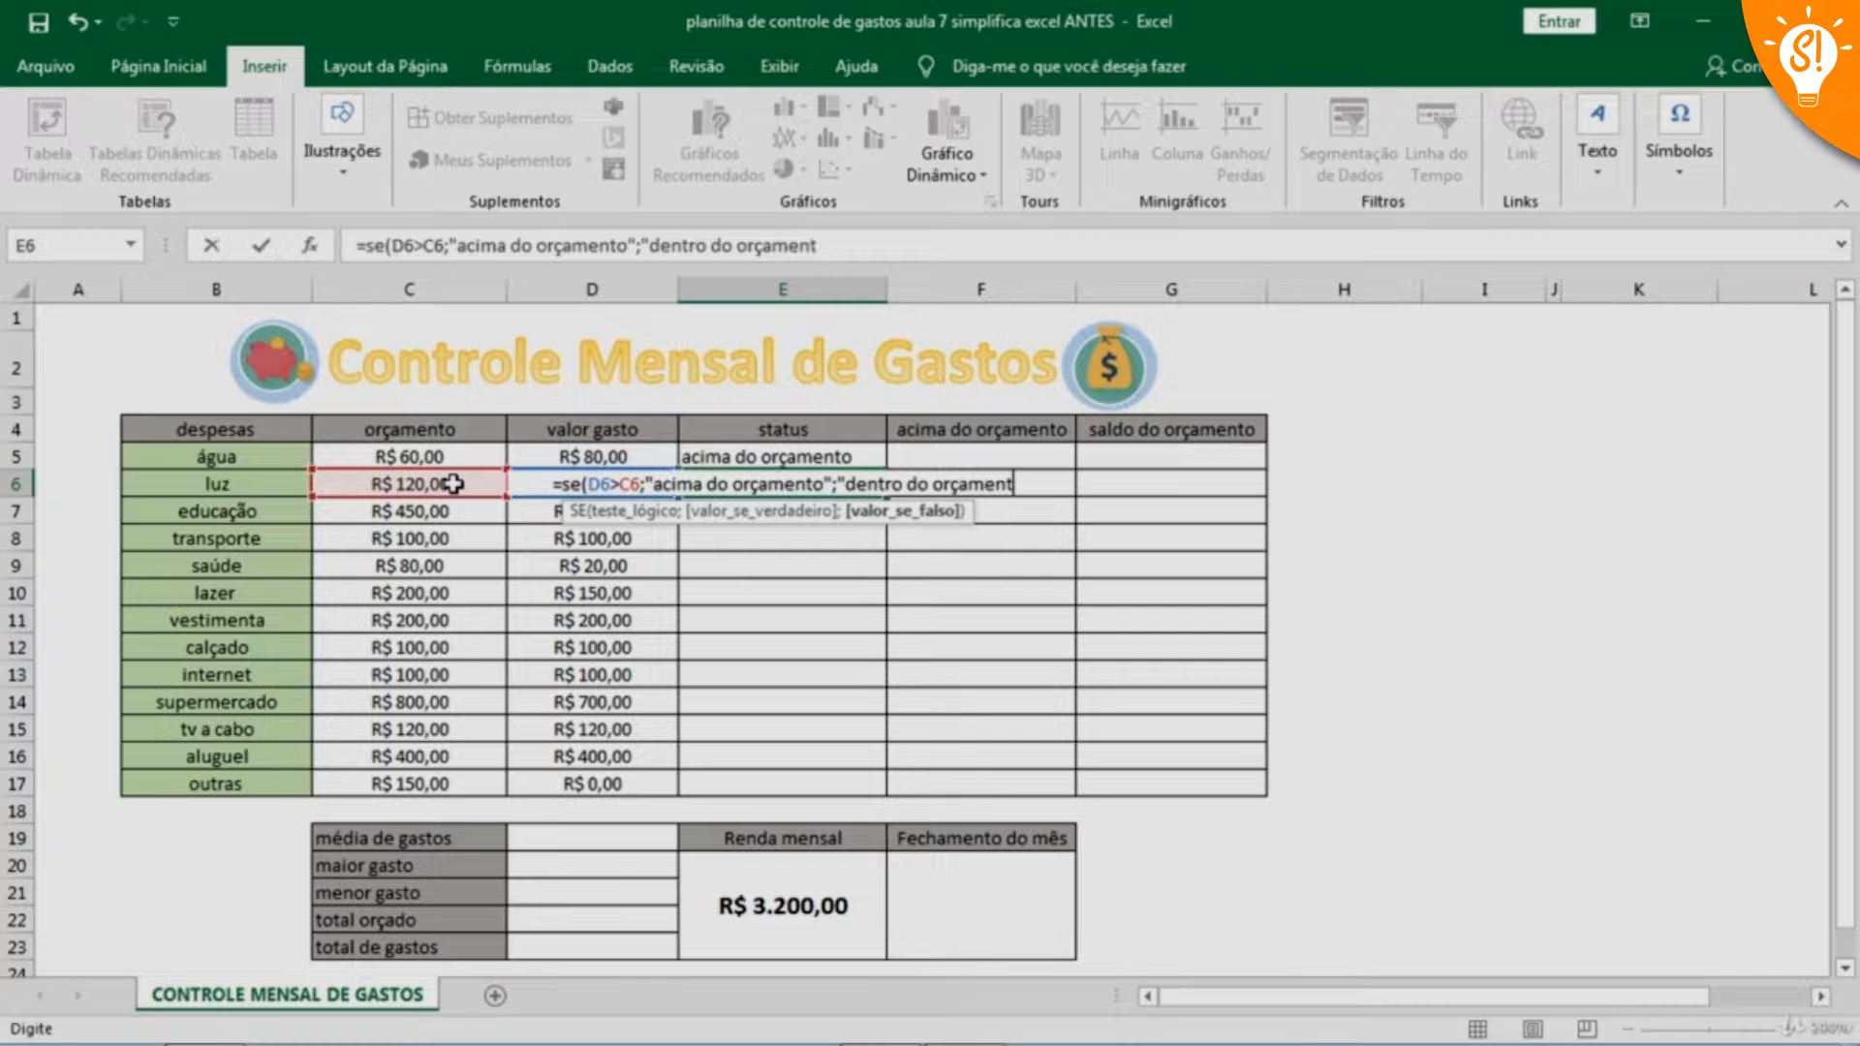
pyautogui.write('"')
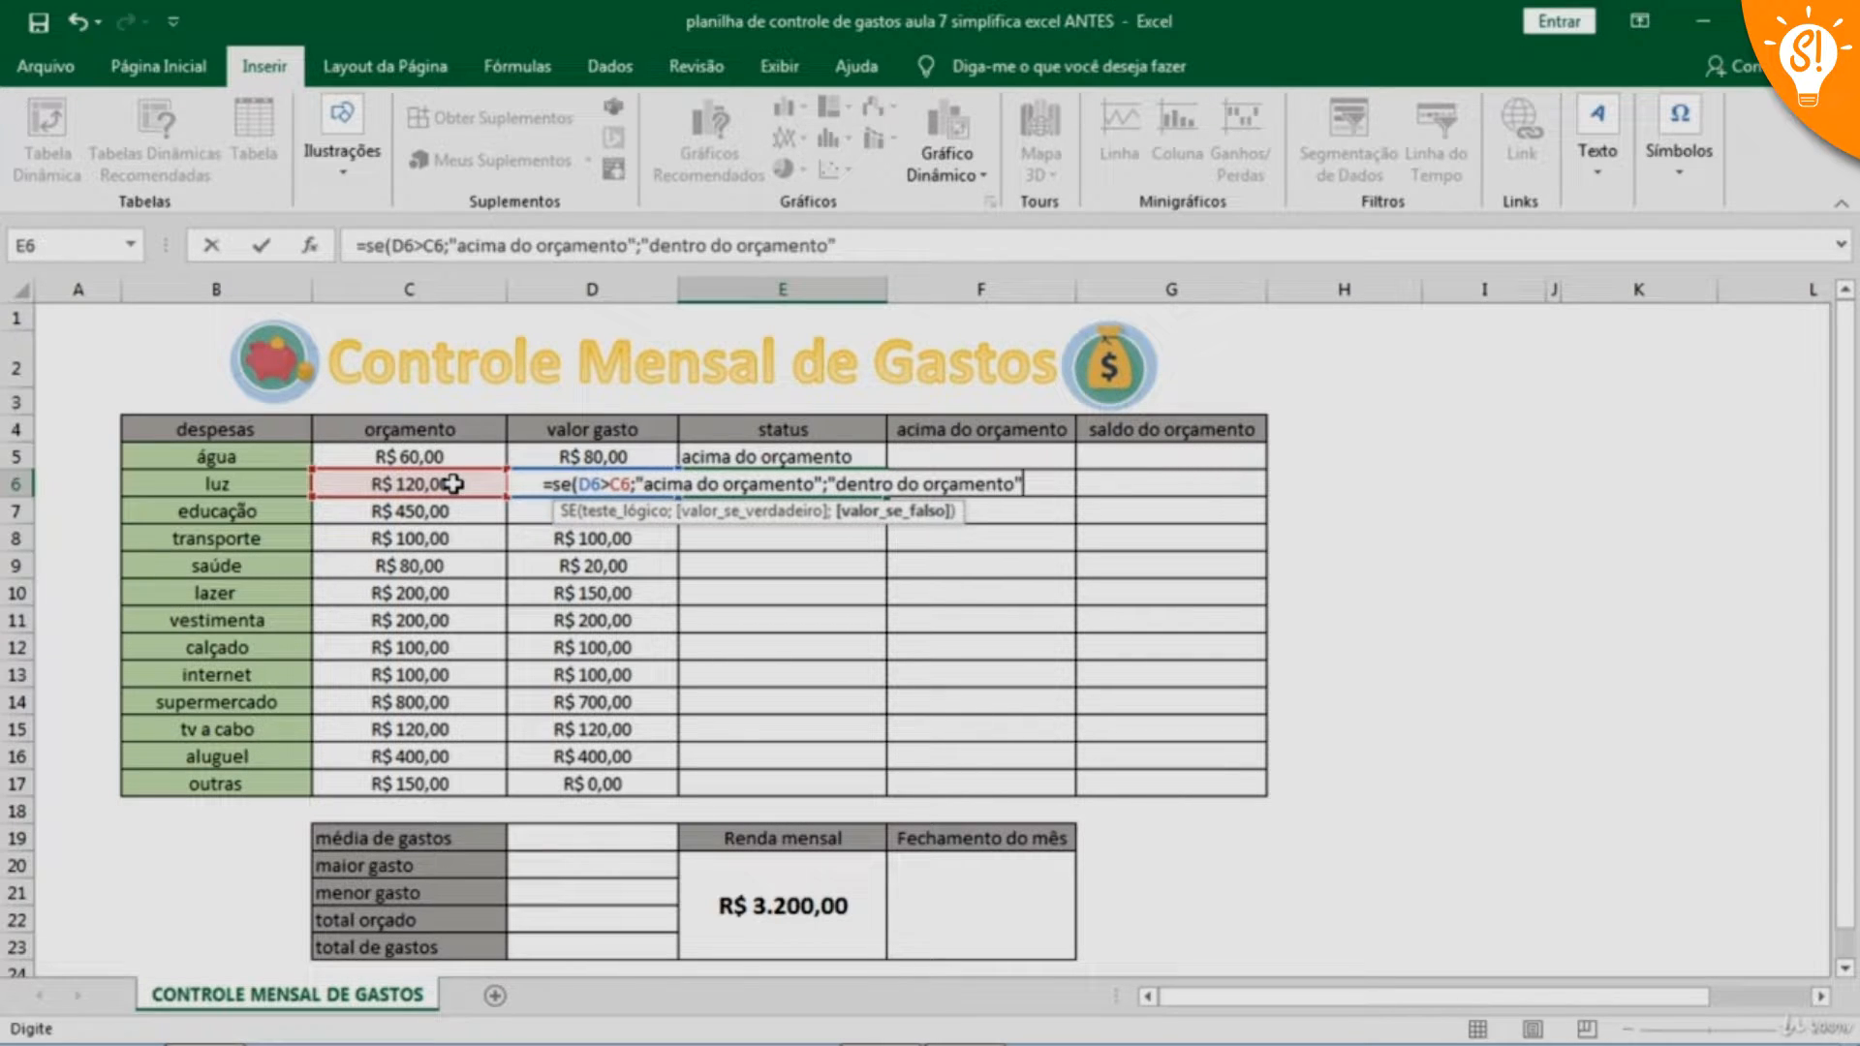
pyautogui.write(')')
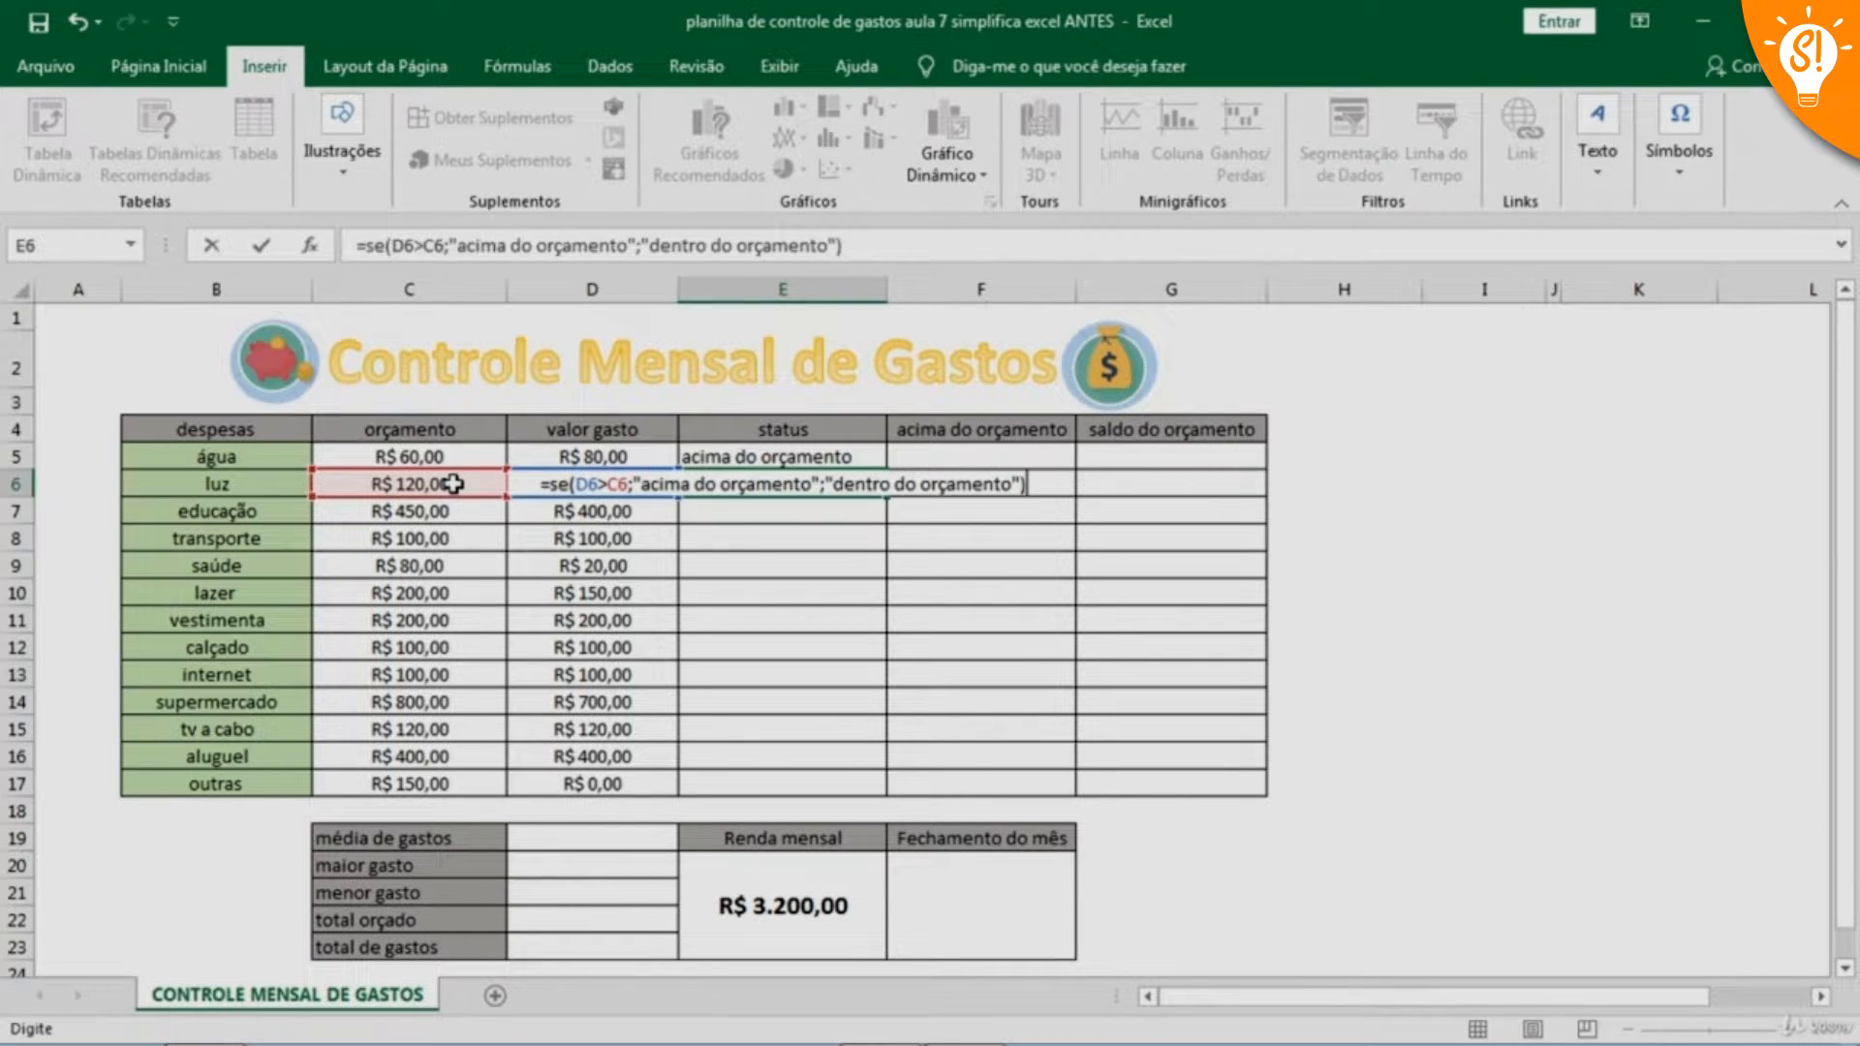
pyautogui.press('Return')
# Center the contents of cells E5:G17 horizontally and vertically
pyautogui.click(782, 458)
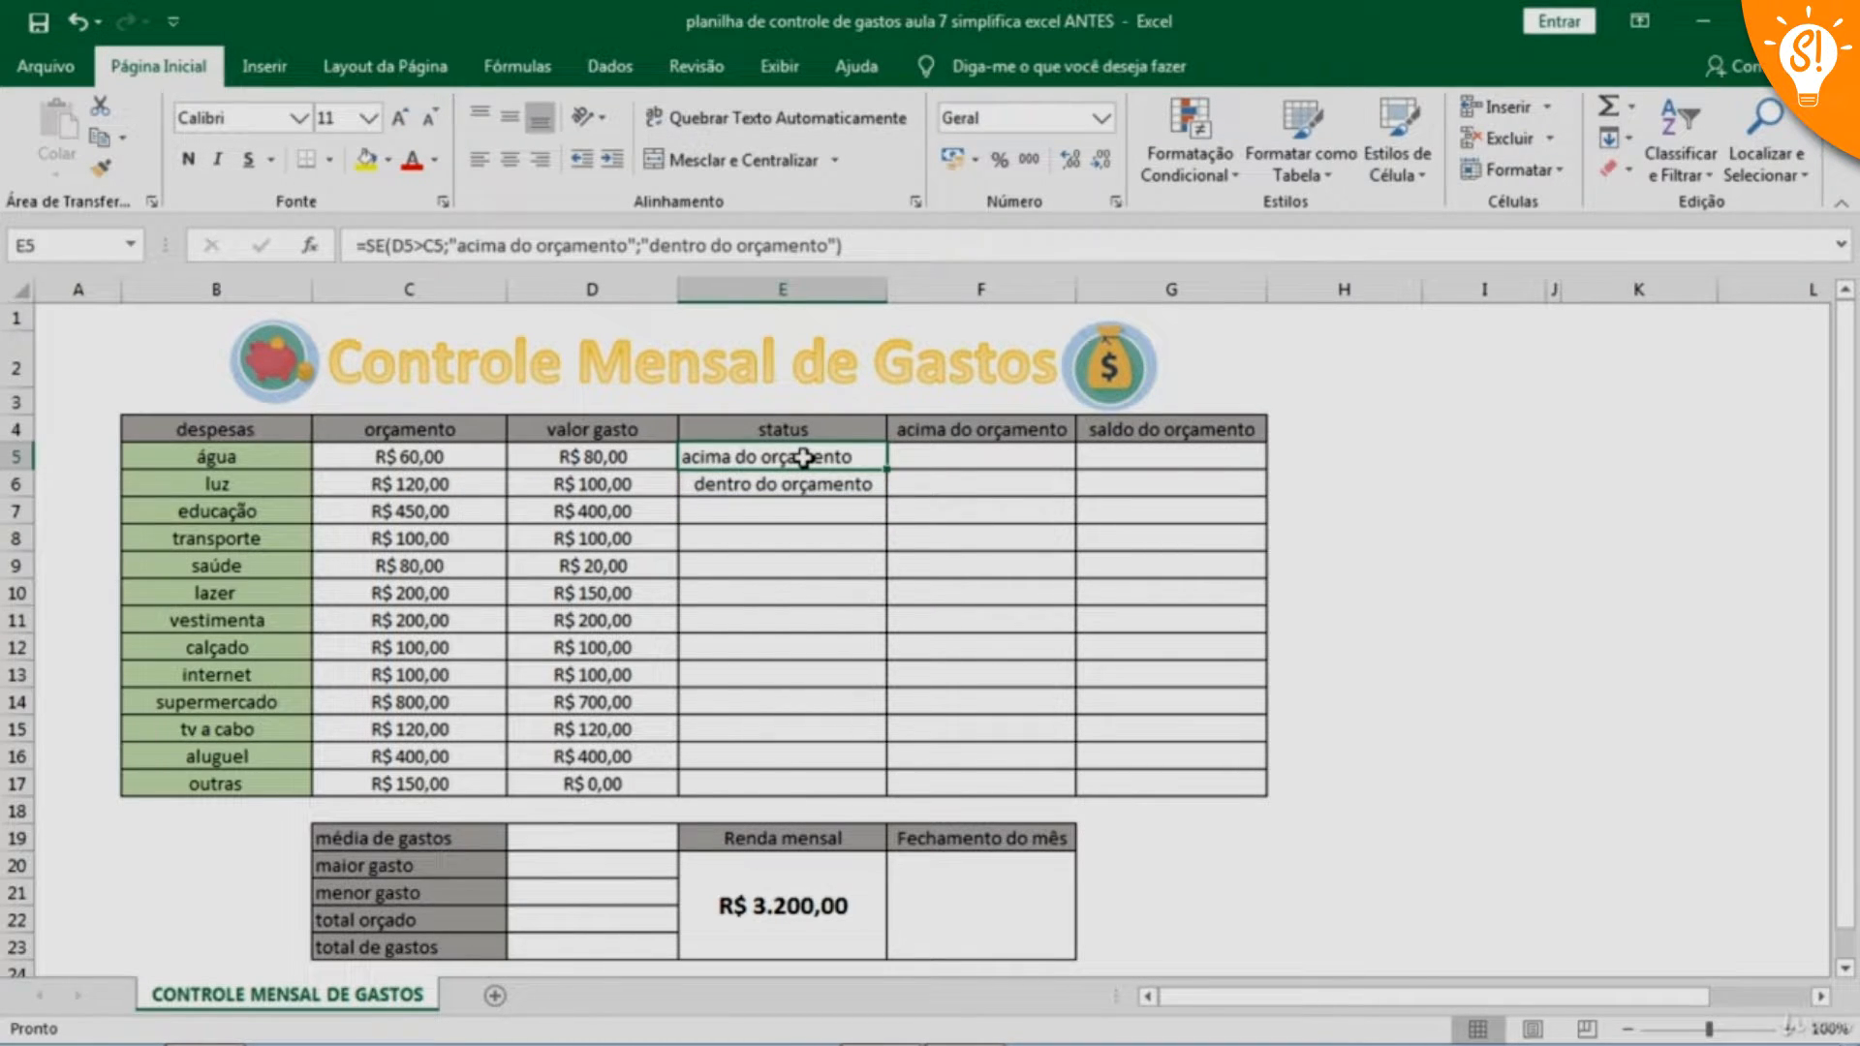
pyautogui.moveTo(804, 458); pyautogui.dragTo(1221, 785)
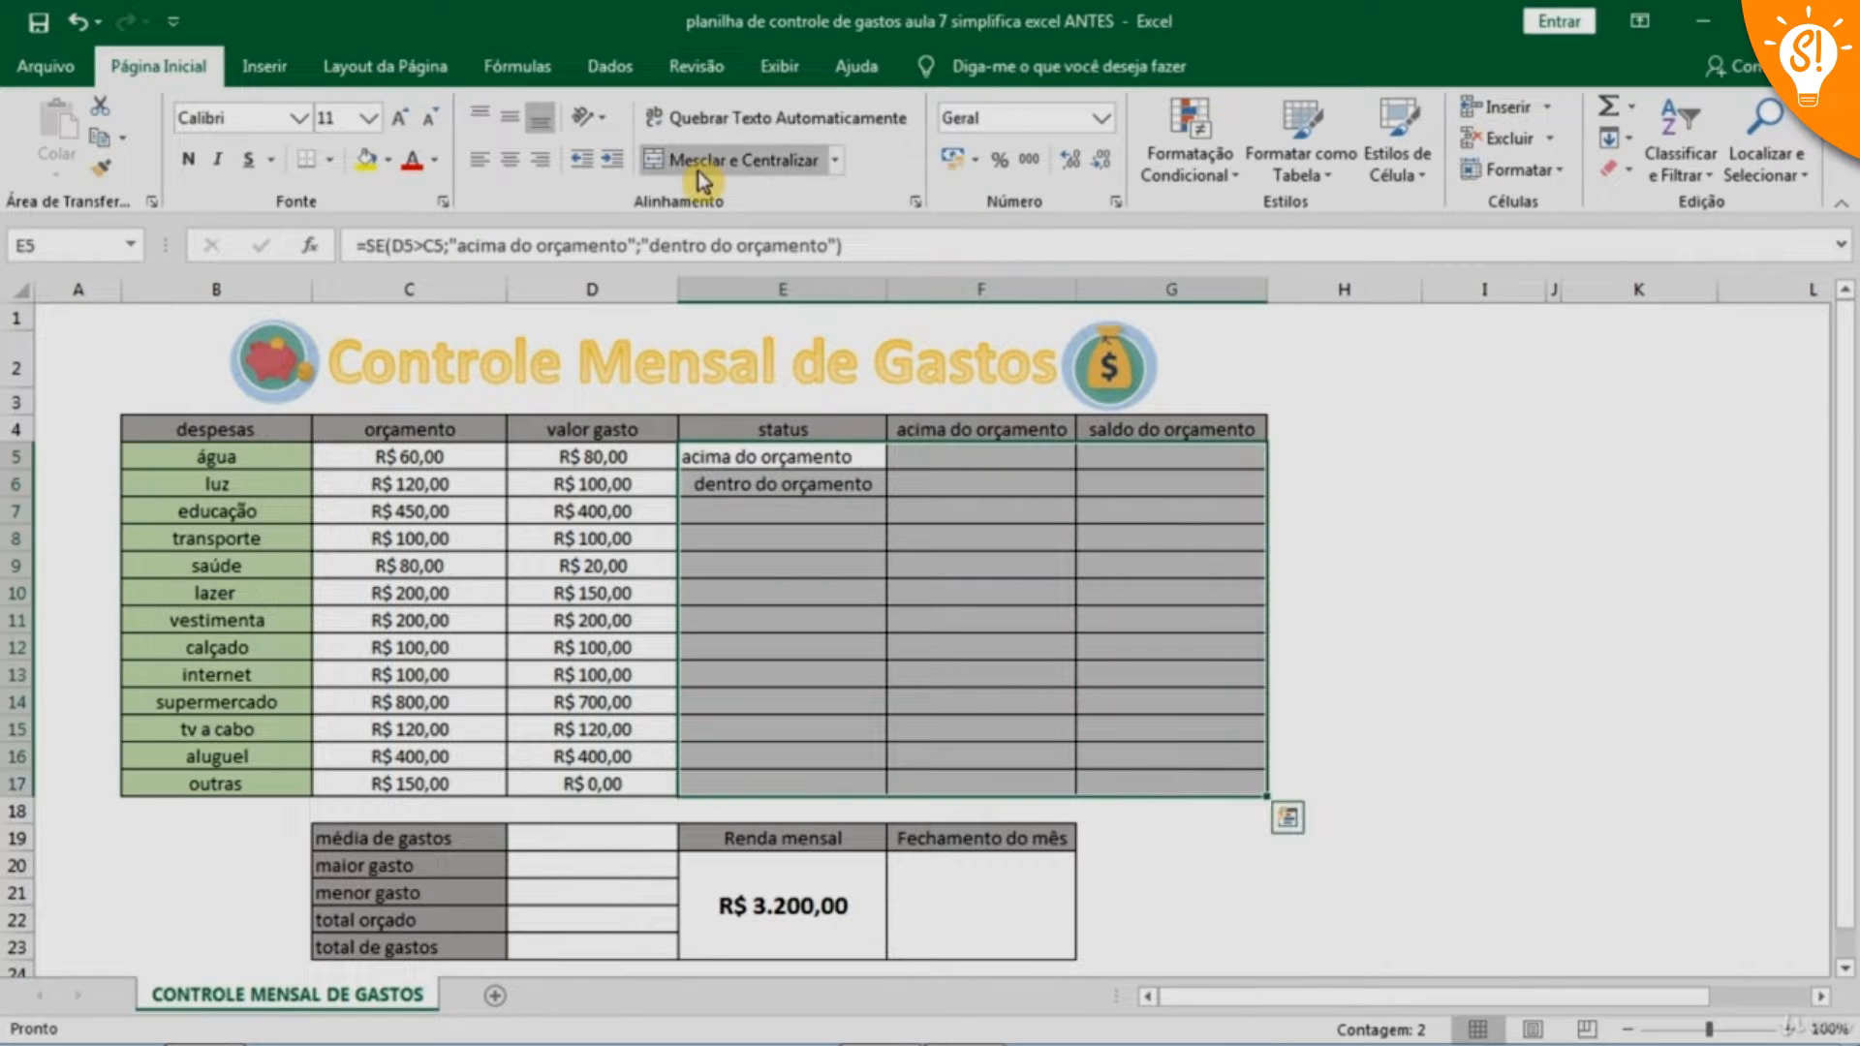
pyautogui.click(509, 159)
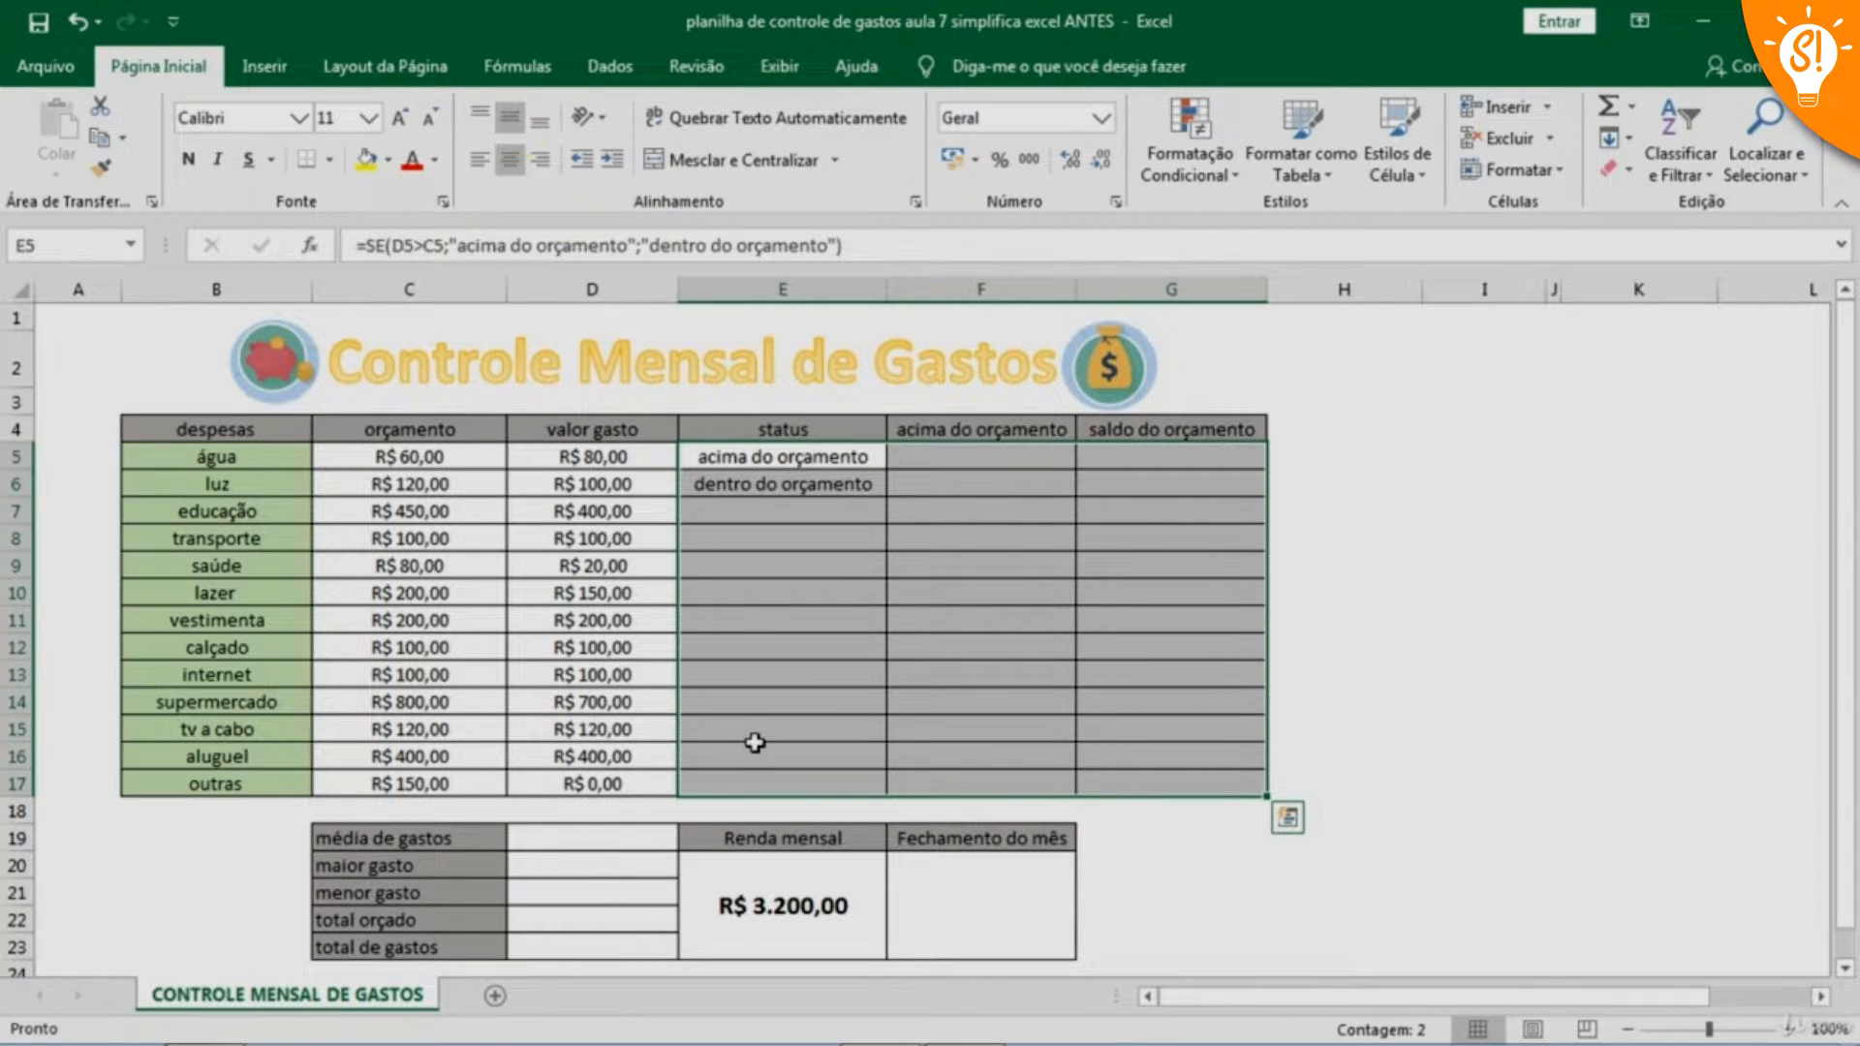
pyautogui.click(765, 574)
# Fill the status formula from cell E6 down through E17 for the remaining expenses
pyautogui.click(785, 486)
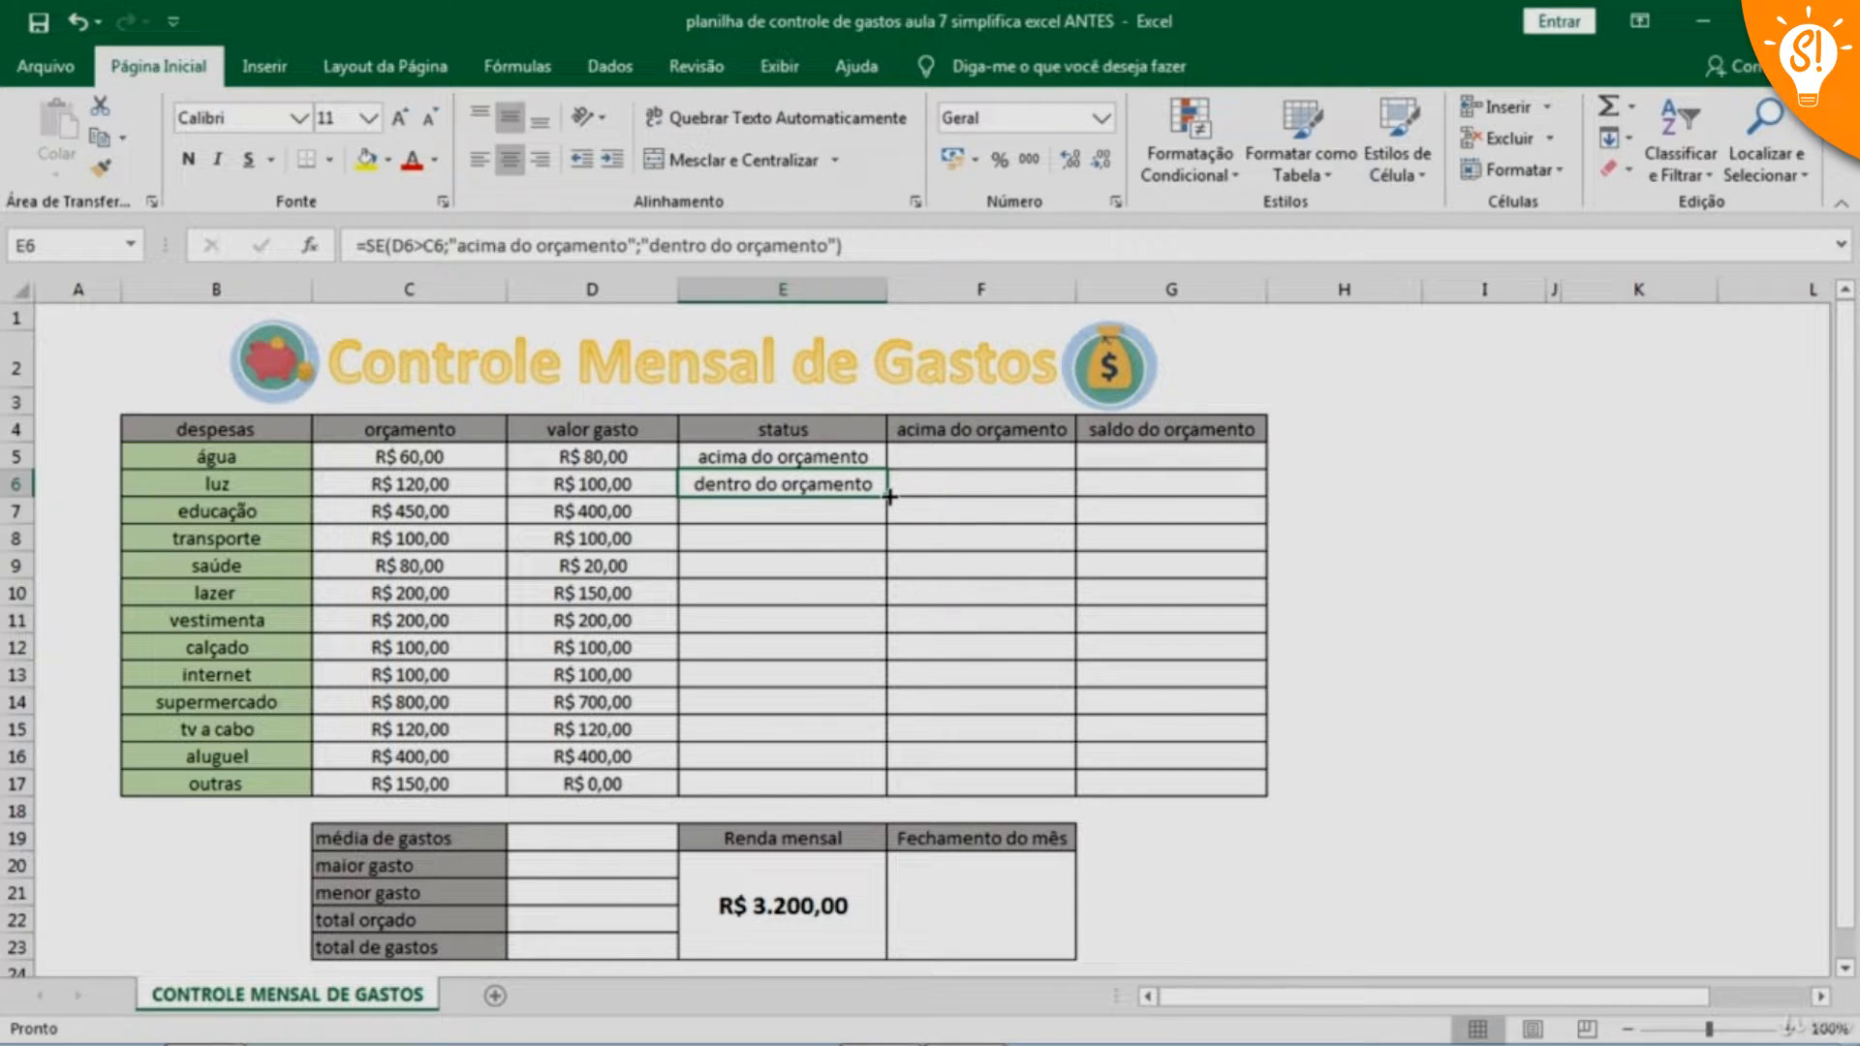
pyautogui.moveTo(889, 496); pyautogui.dragTo(887, 792)
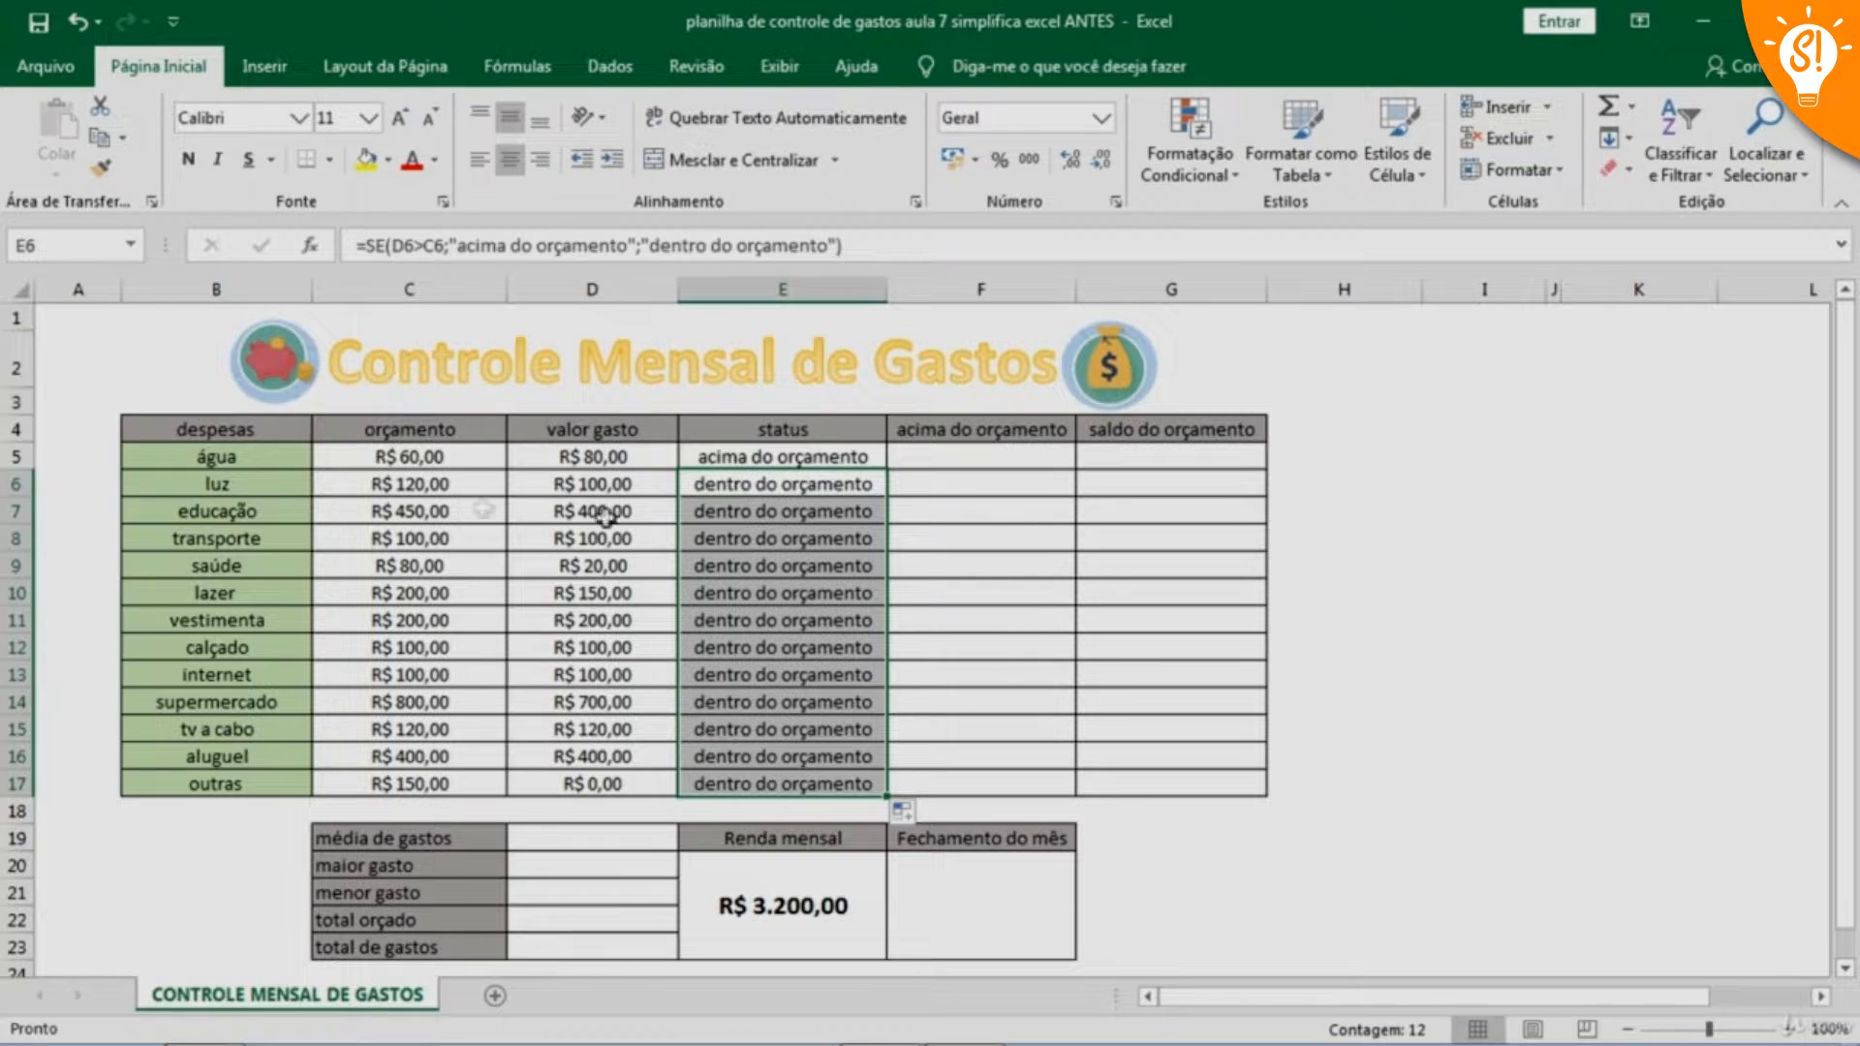
pyautogui.click(810, 628)
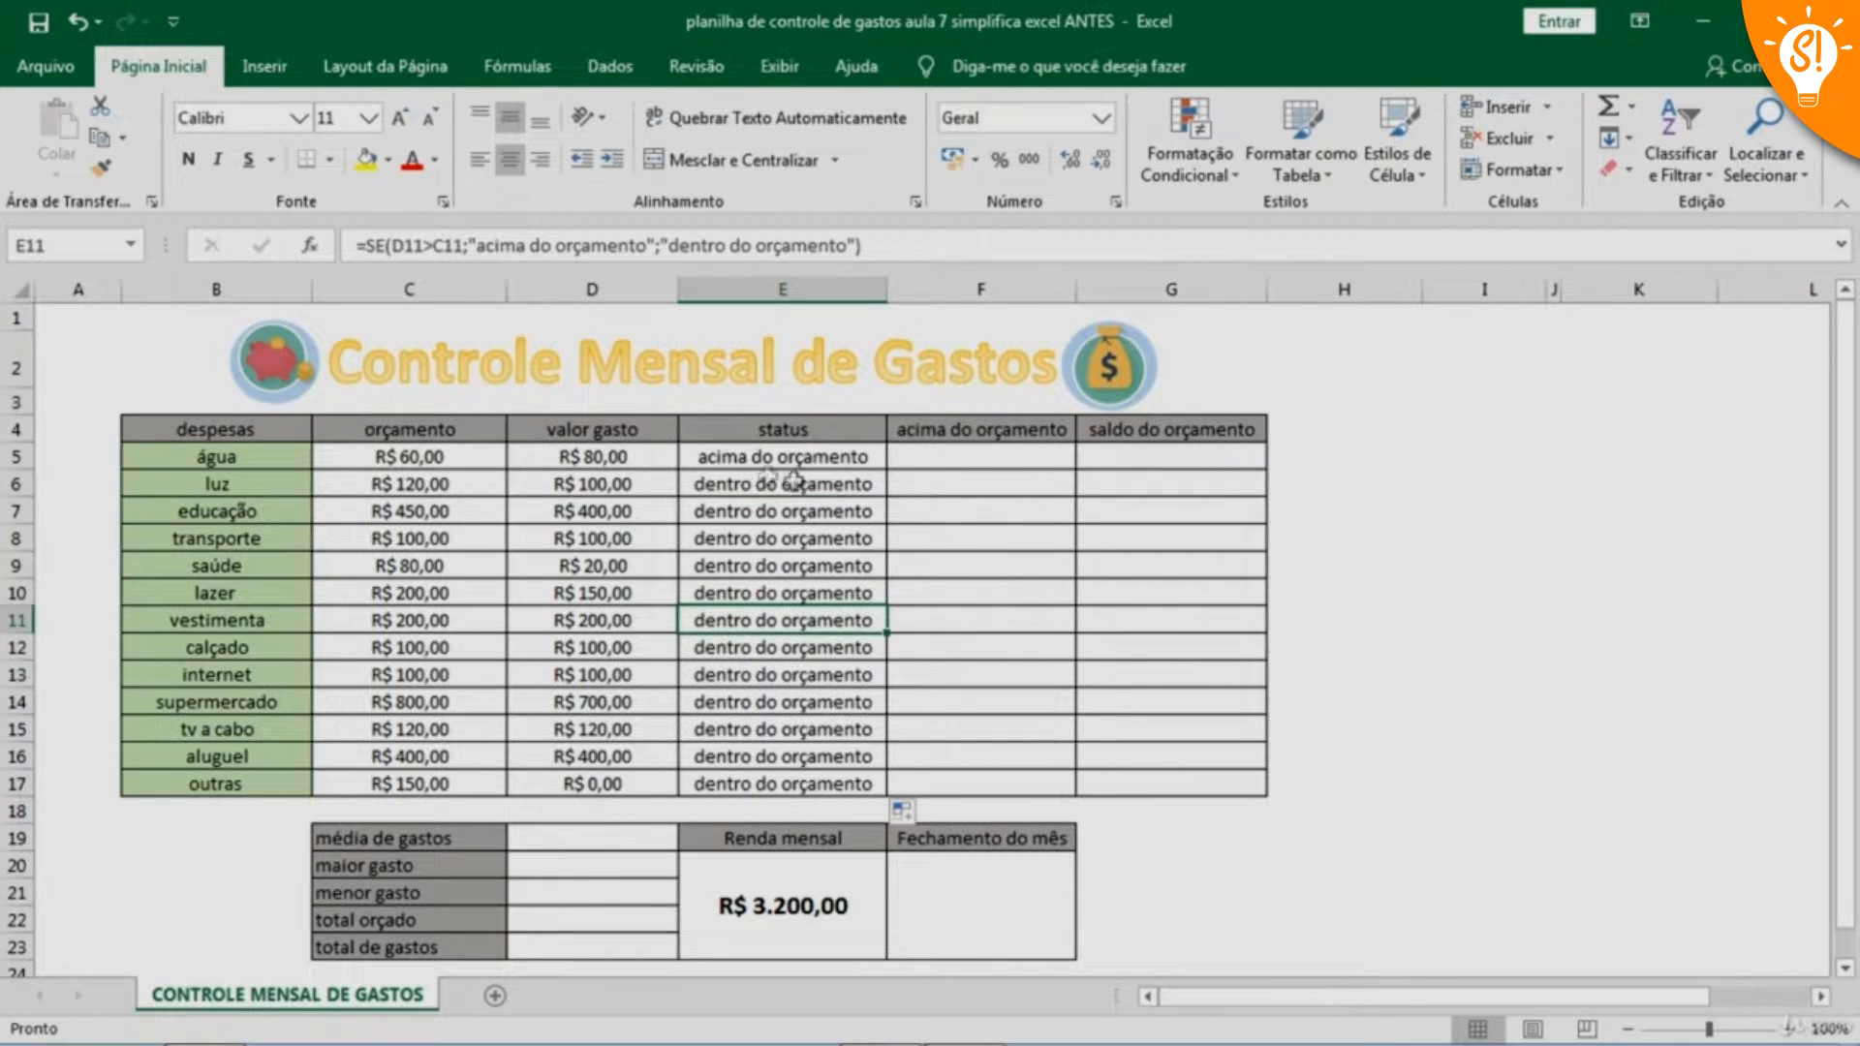
# Enter the formula =SE(C5<D5;D5-C5;0) in cell F5 for the água expense's amount above budget
pyautogui.click(959, 592)
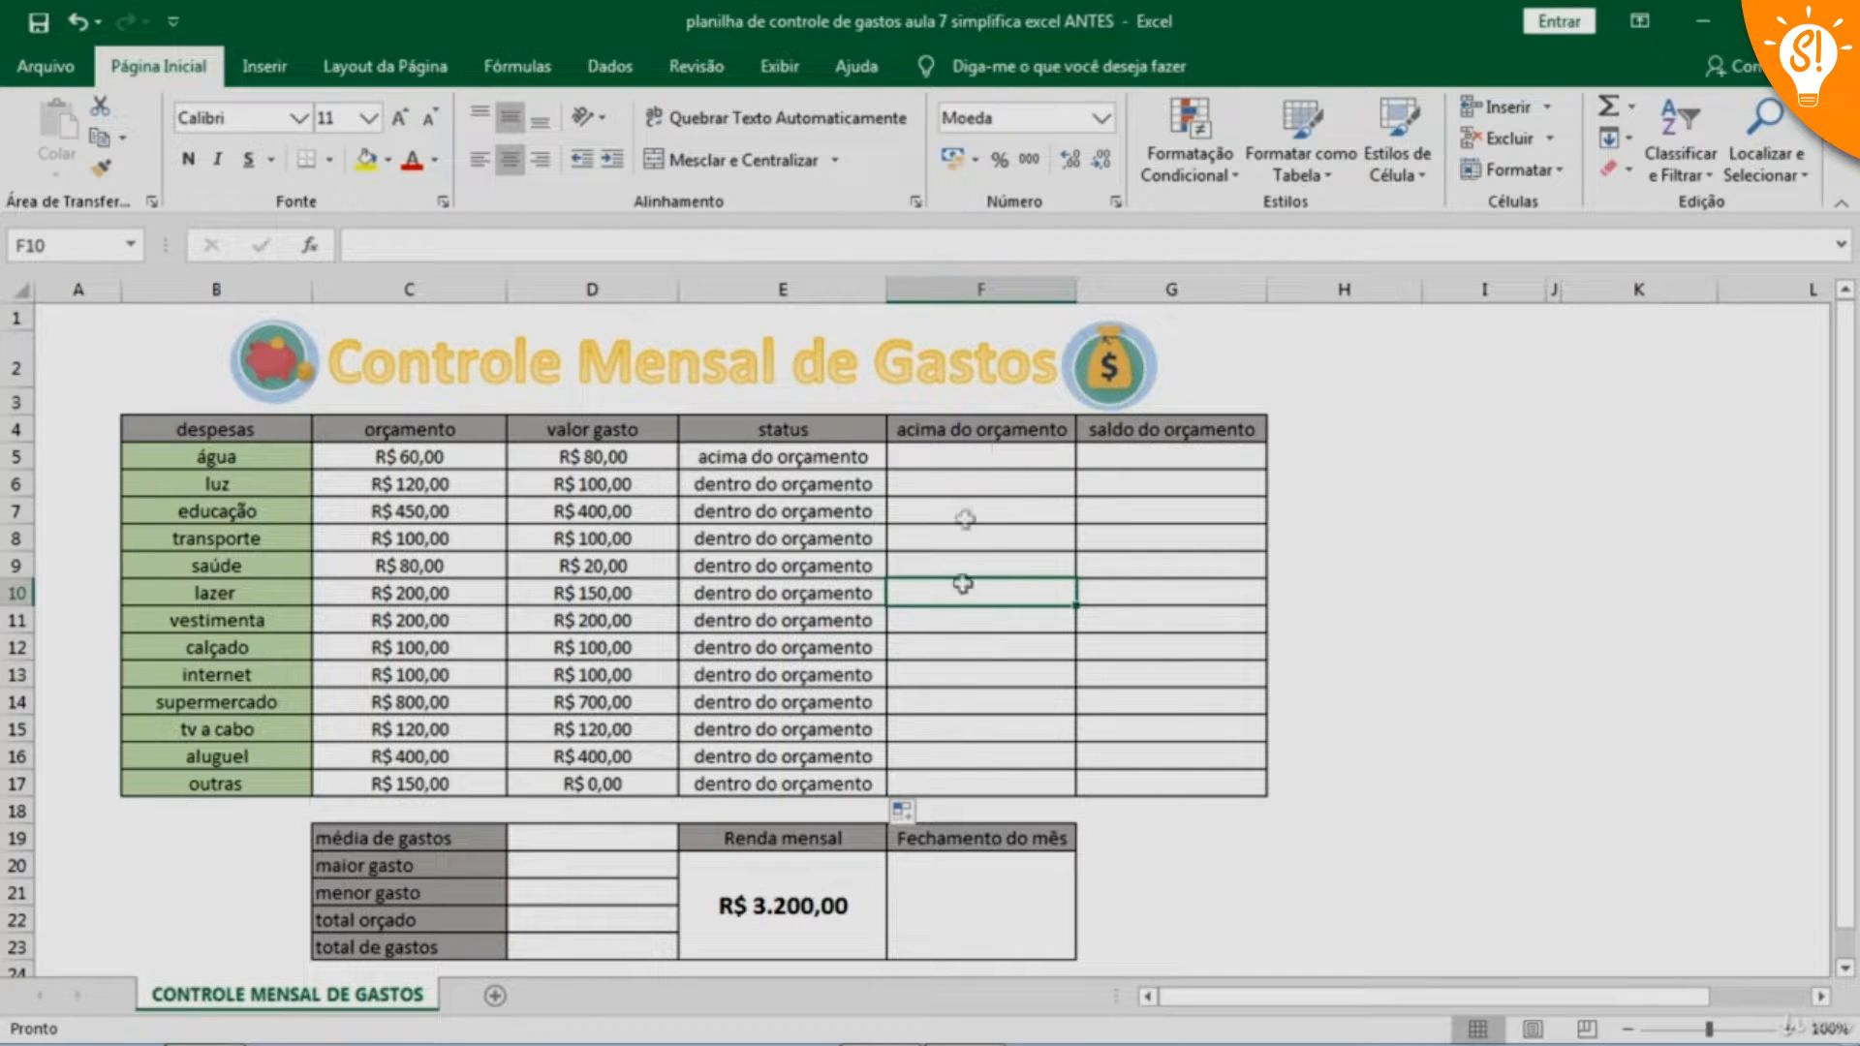
pyautogui.click(996, 463)
pyautogui.click(988, 510)
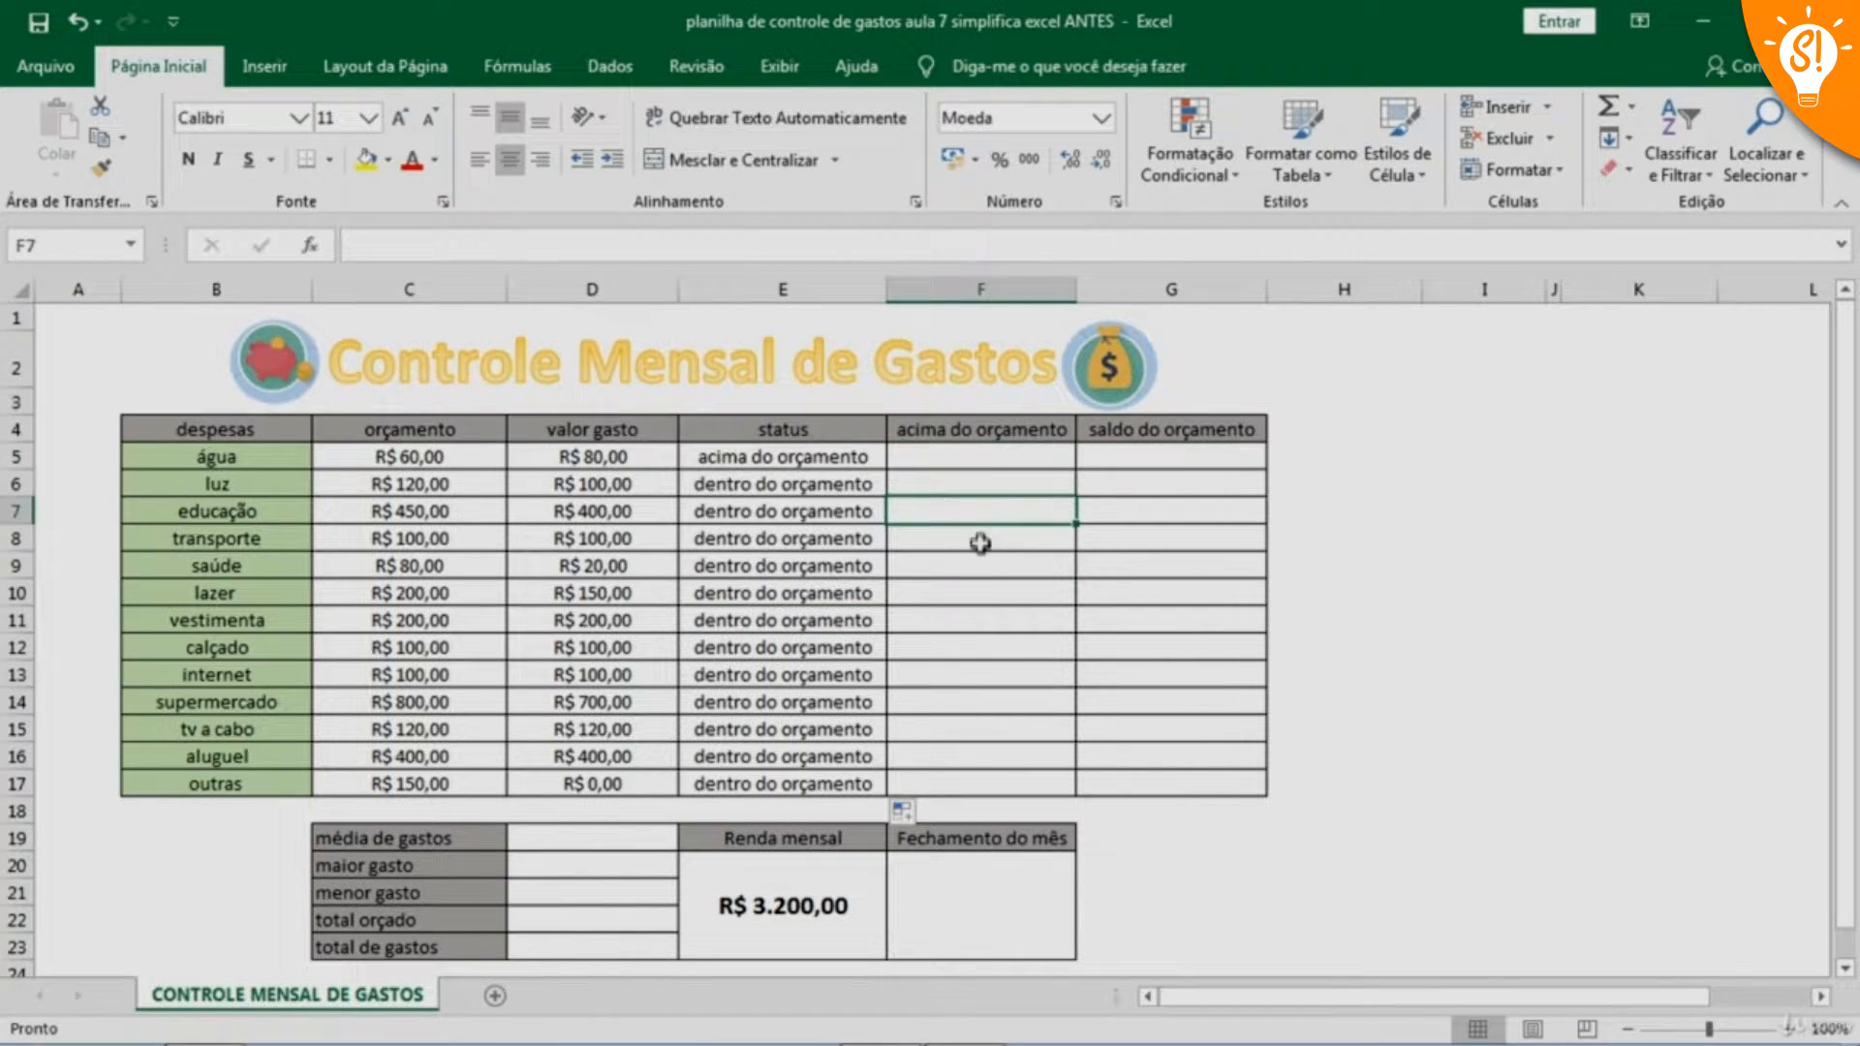
pyautogui.click(986, 459)
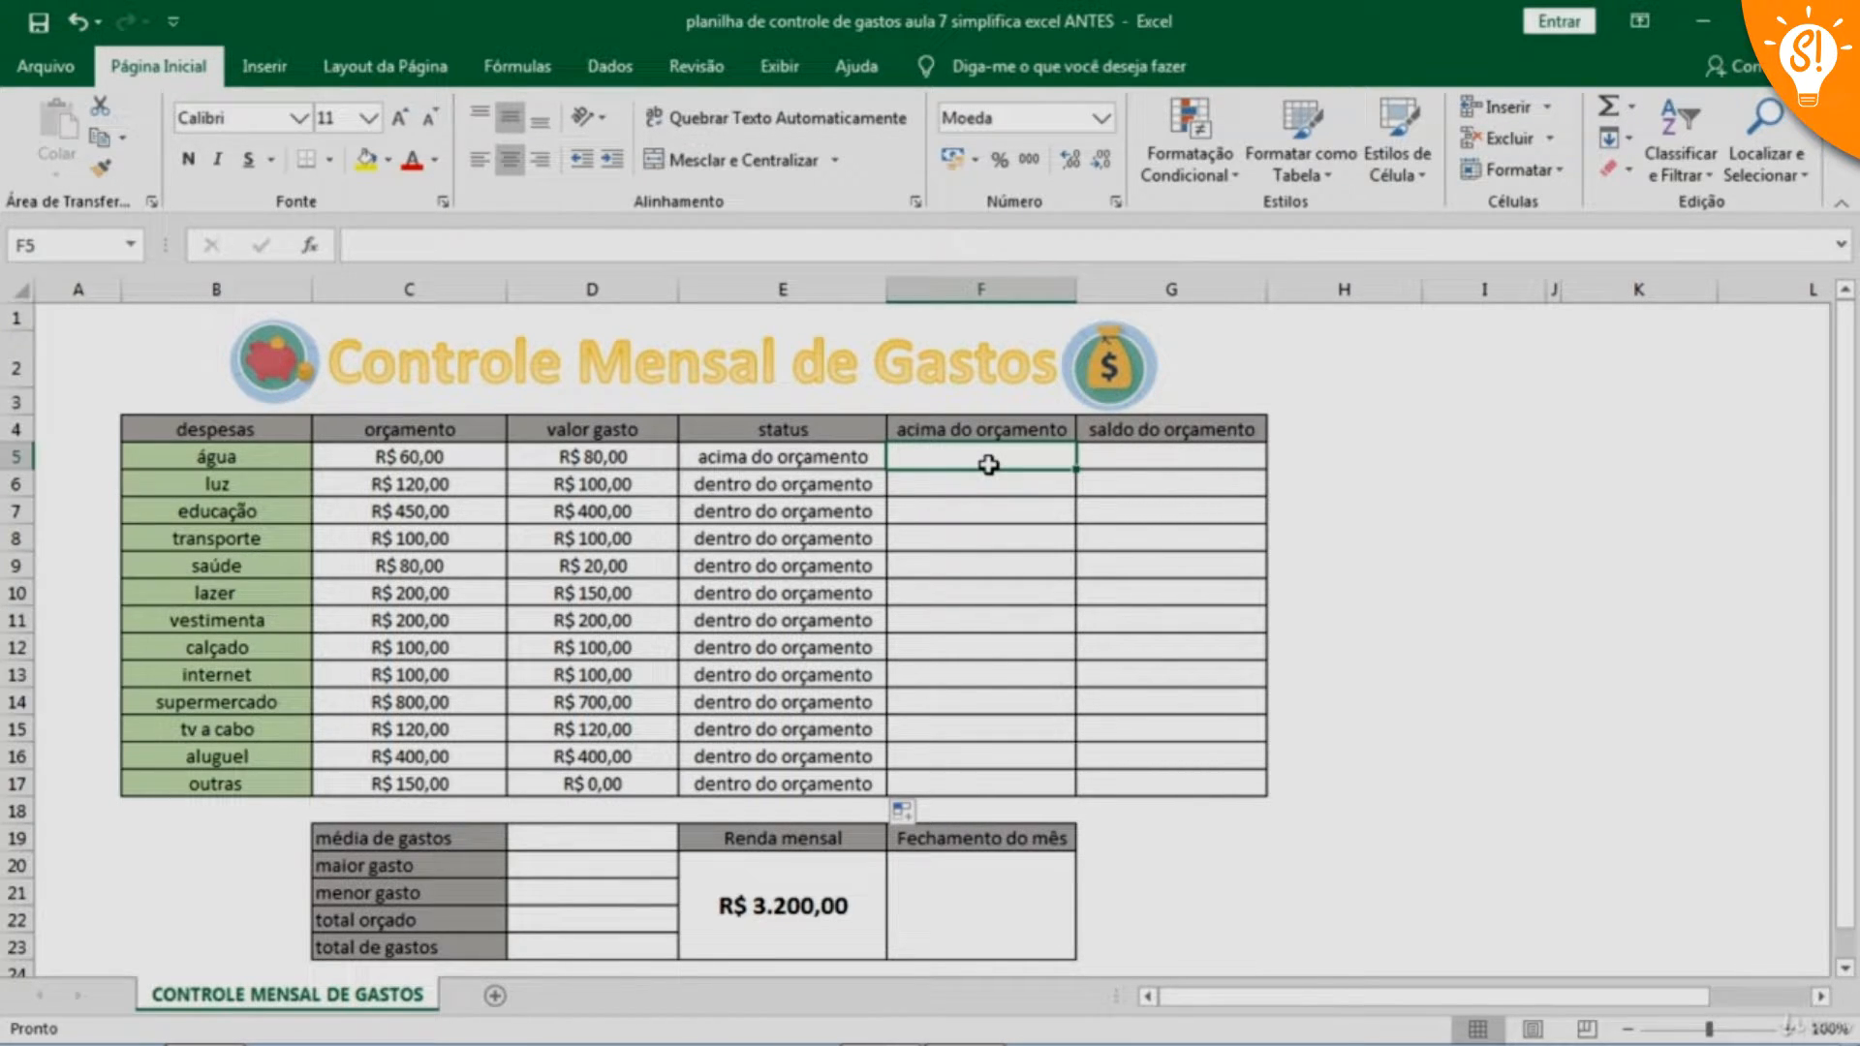
pyautogui.write('=')
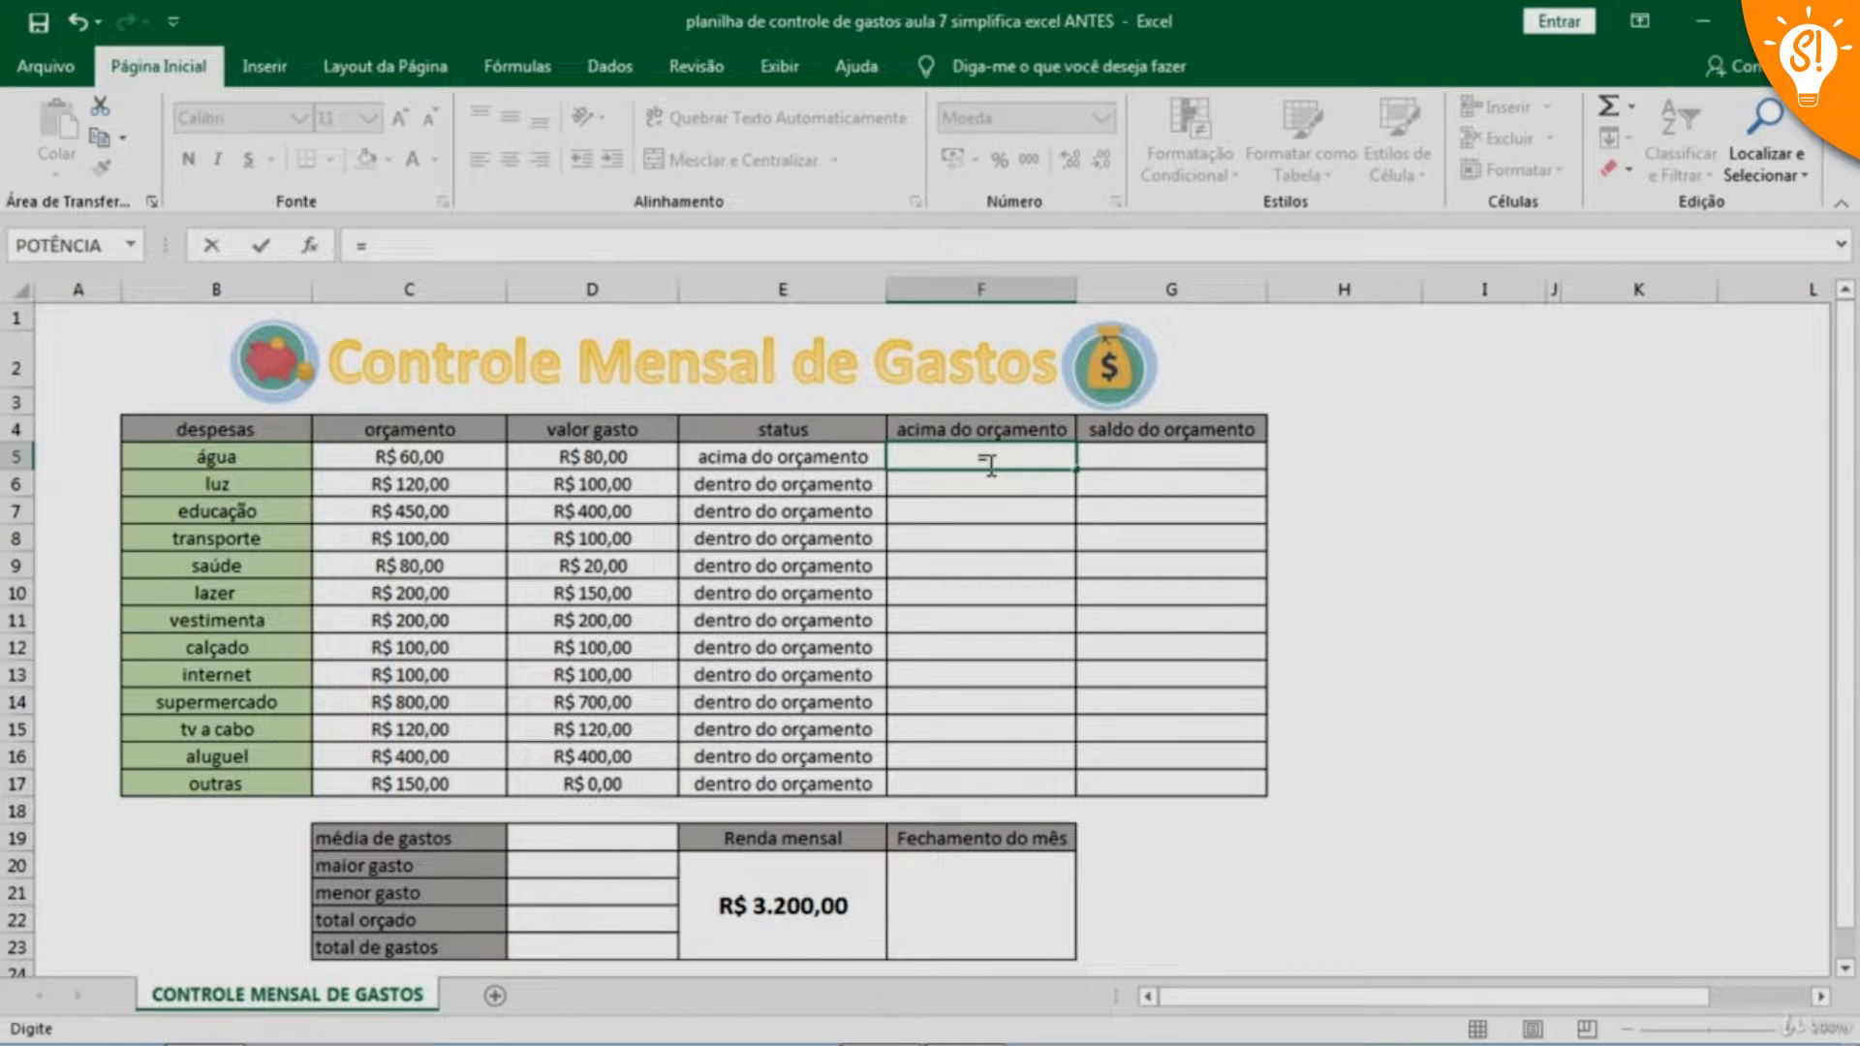
pyautogui.write('se(')
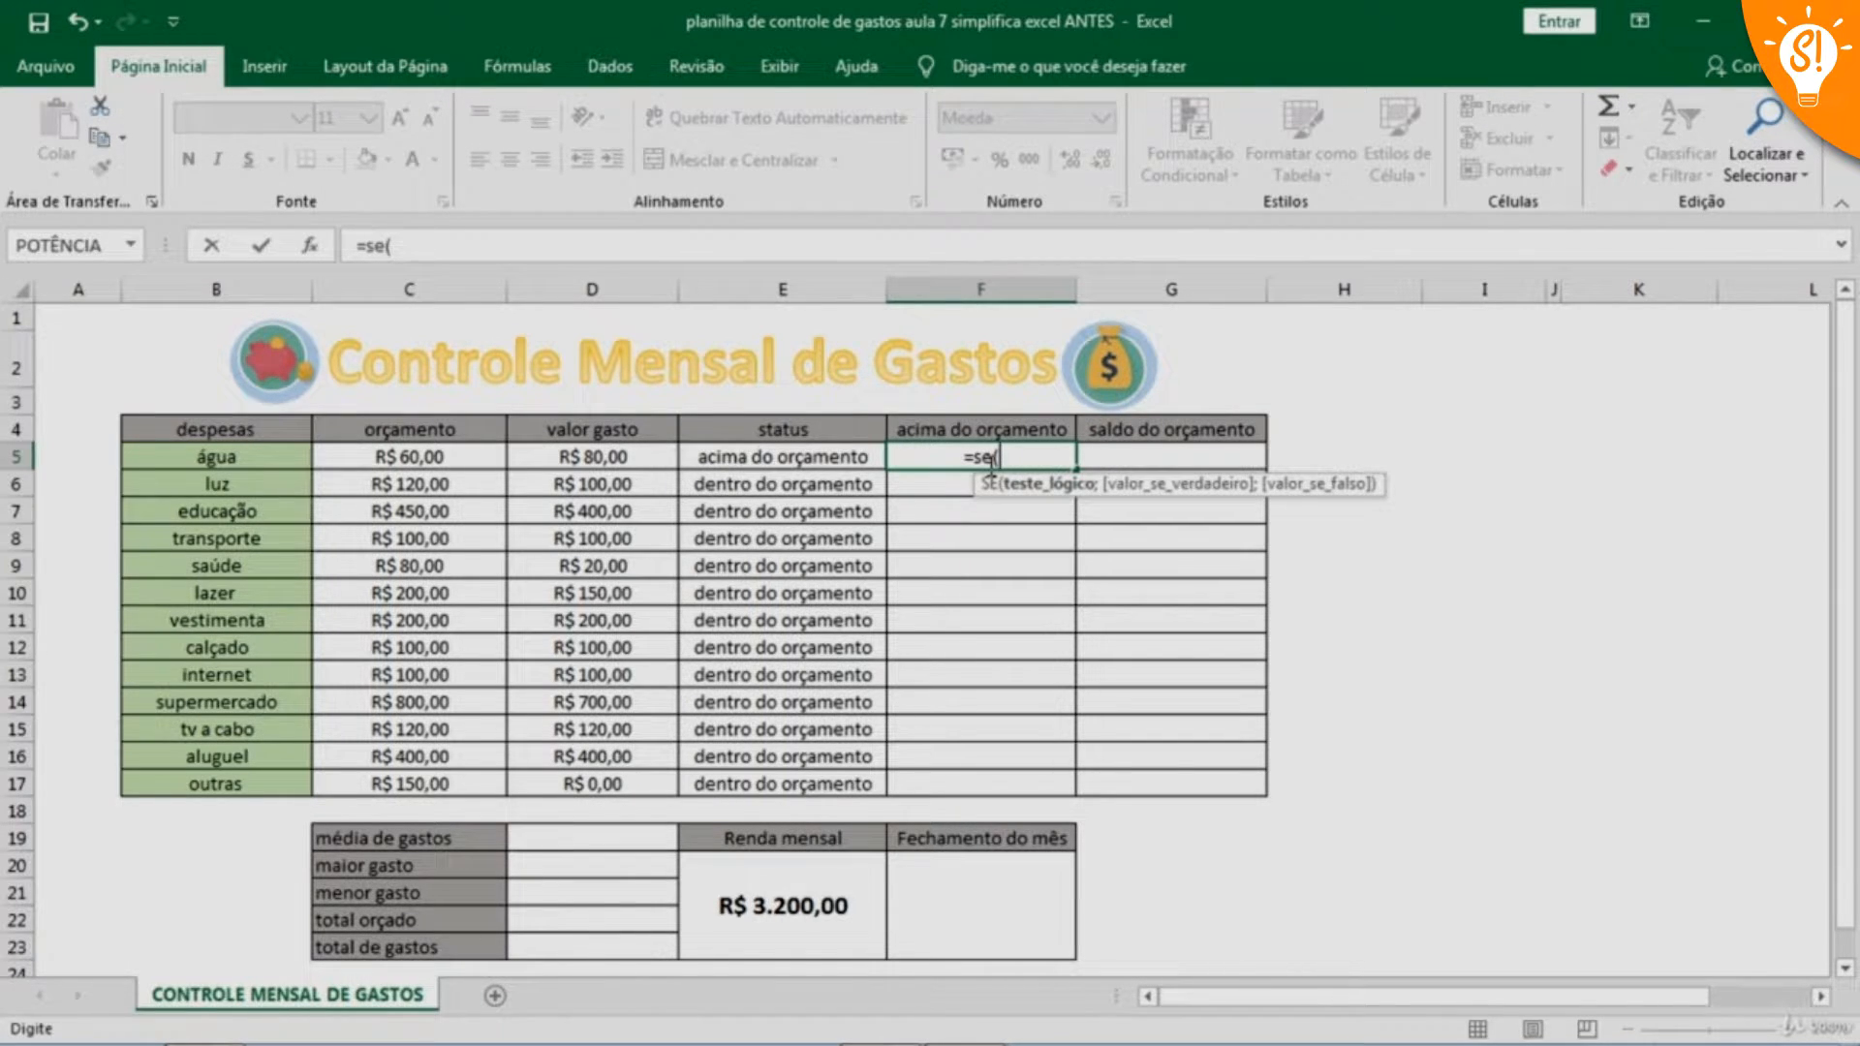
pyautogui.click(403, 458)
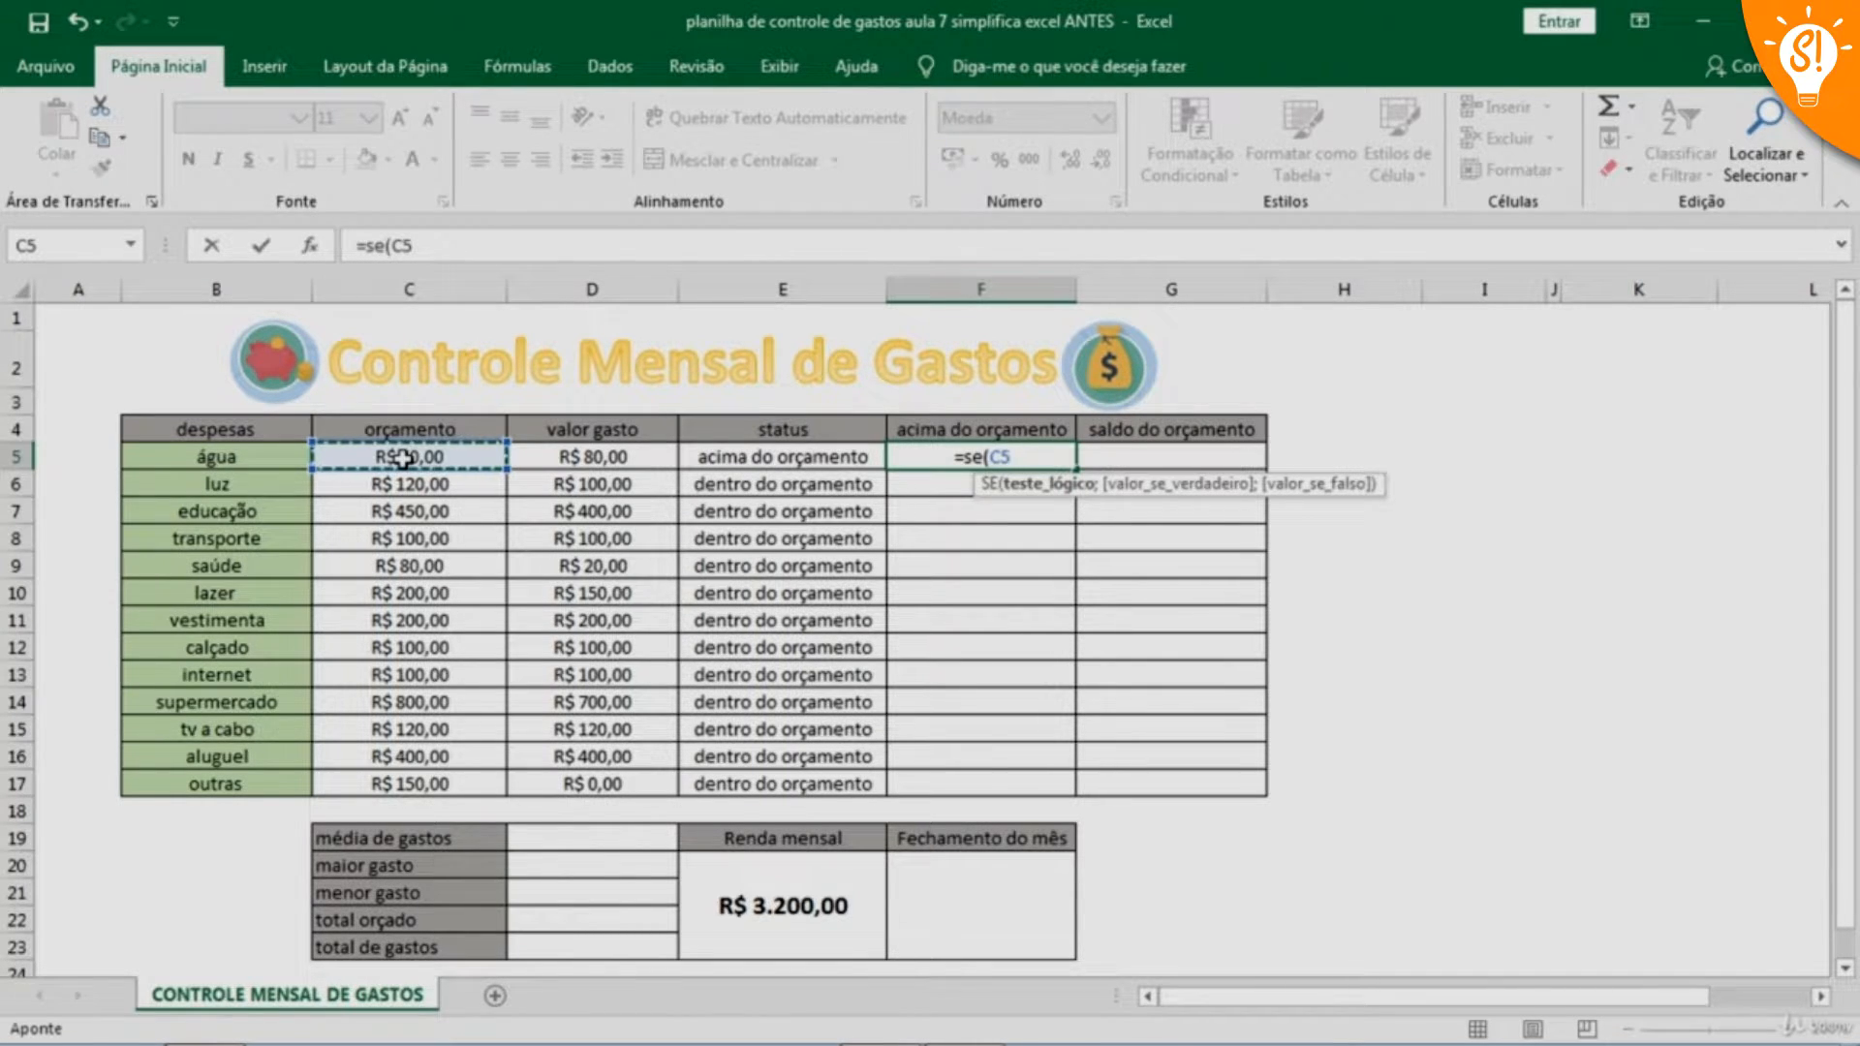
pyautogui.write('<')
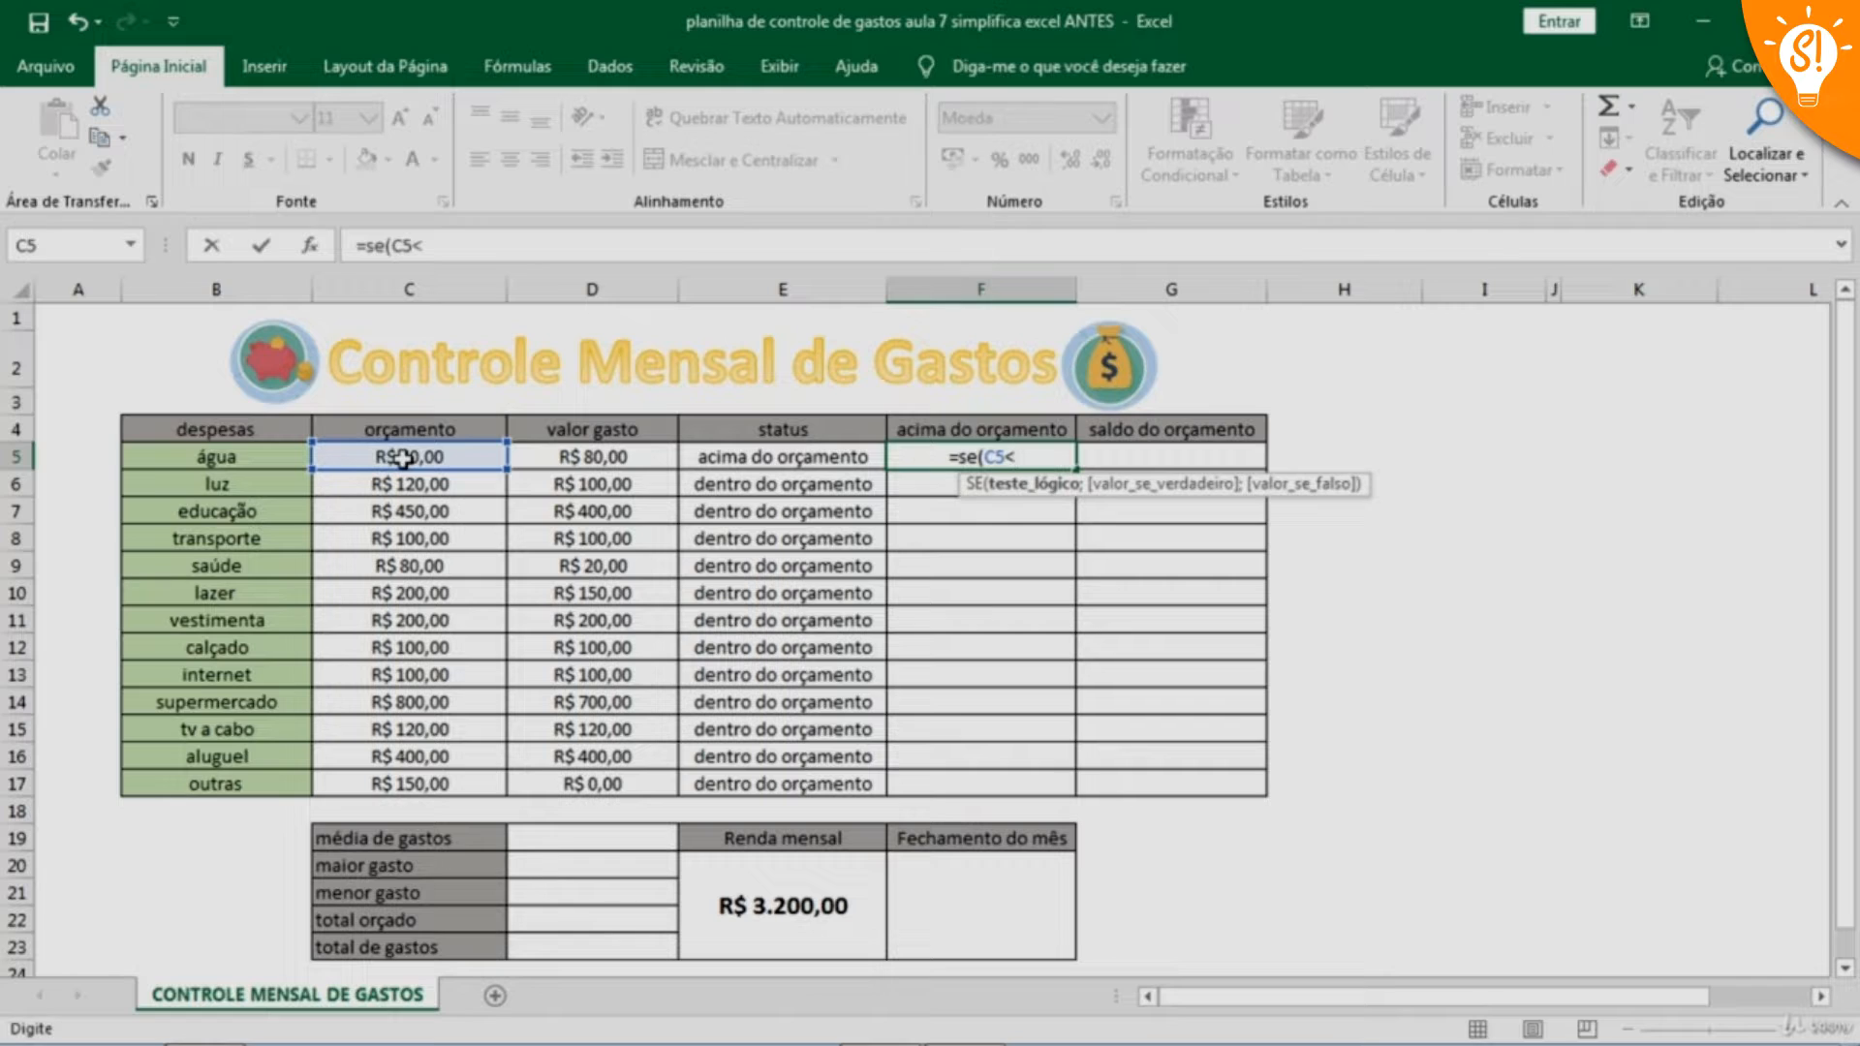
pyautogui.click(590, 457)
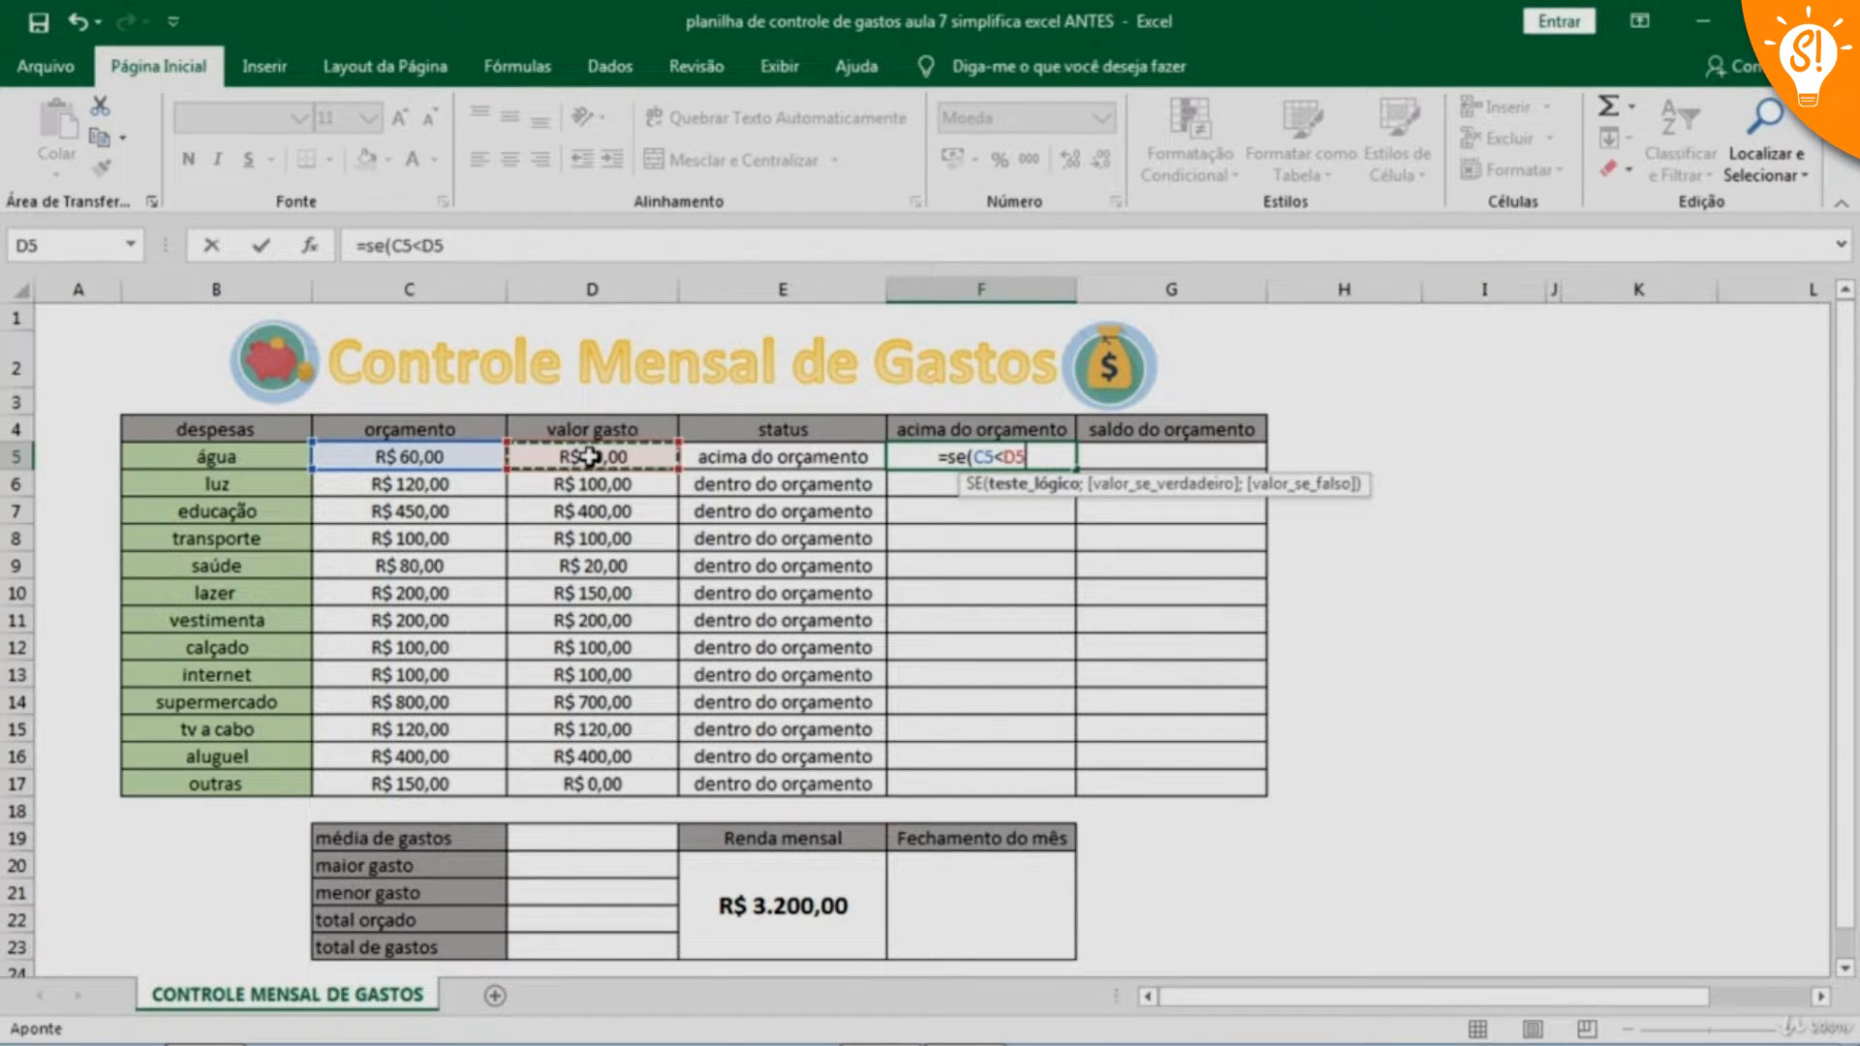
pyautogui.write(';')
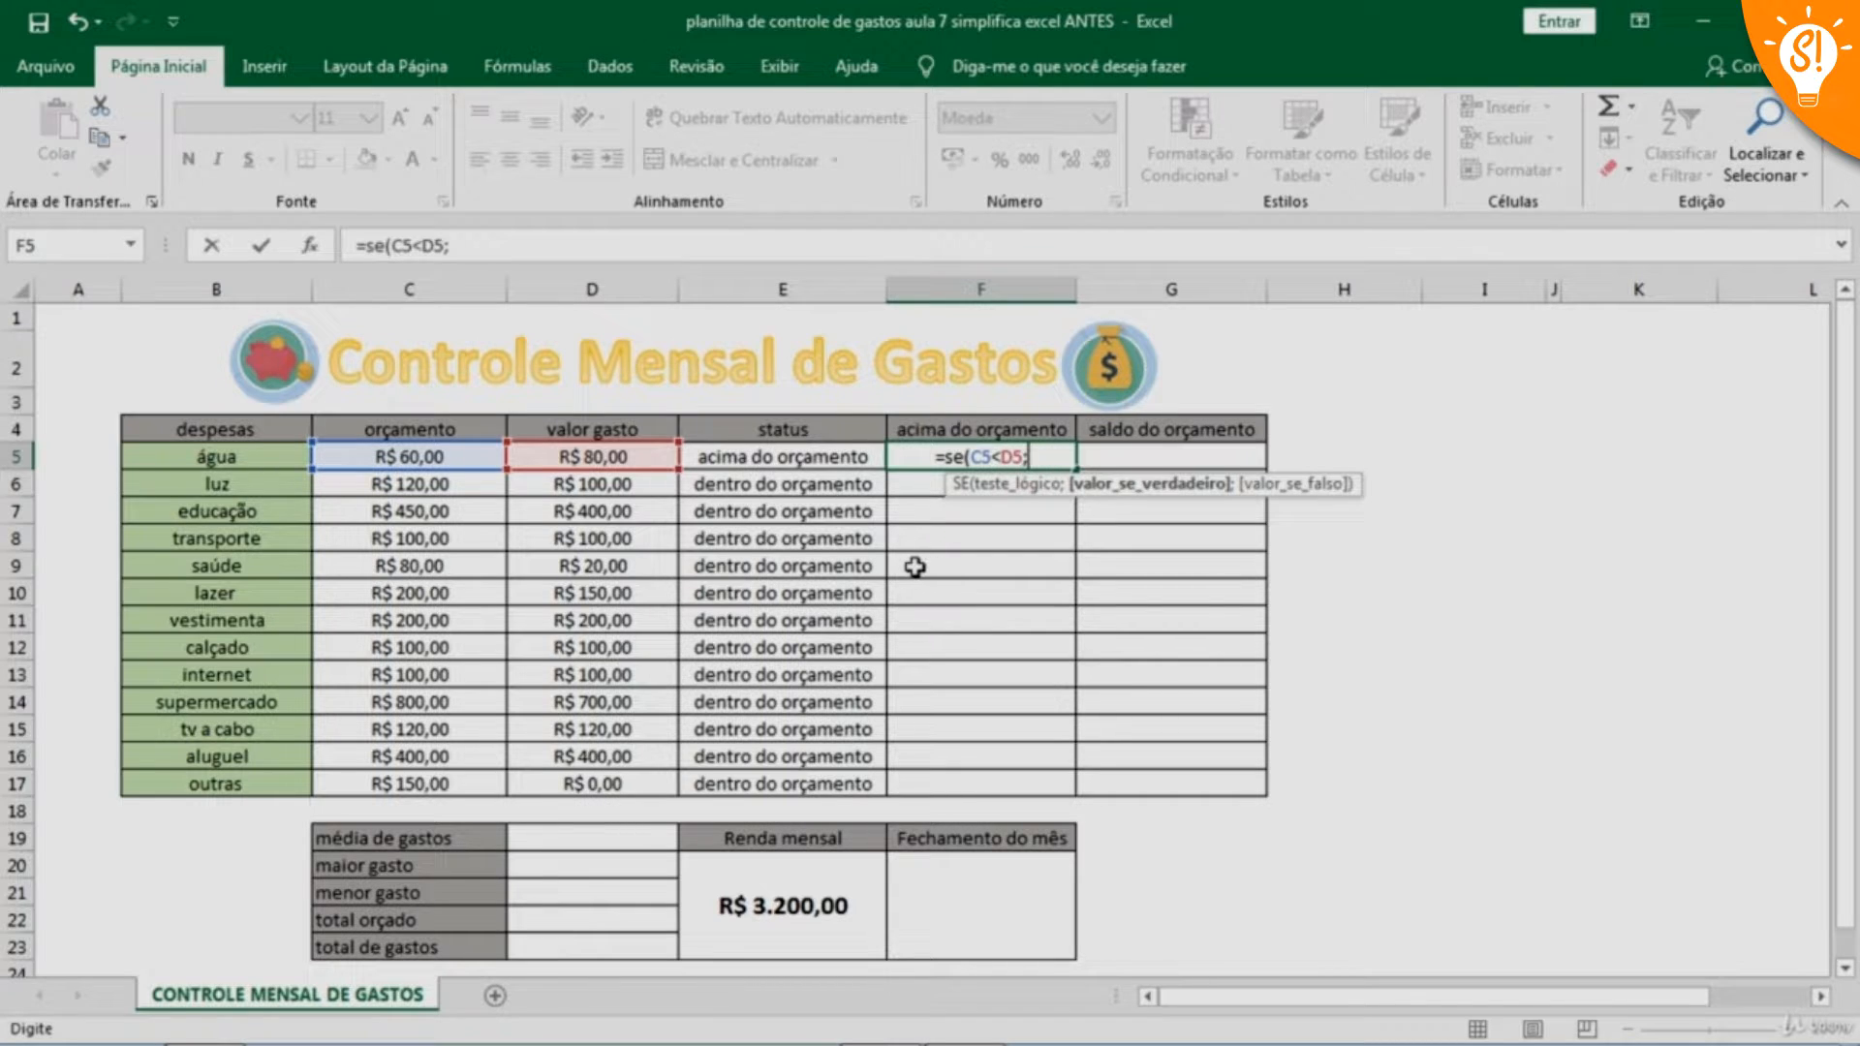
pyautogui.click(596, 457)
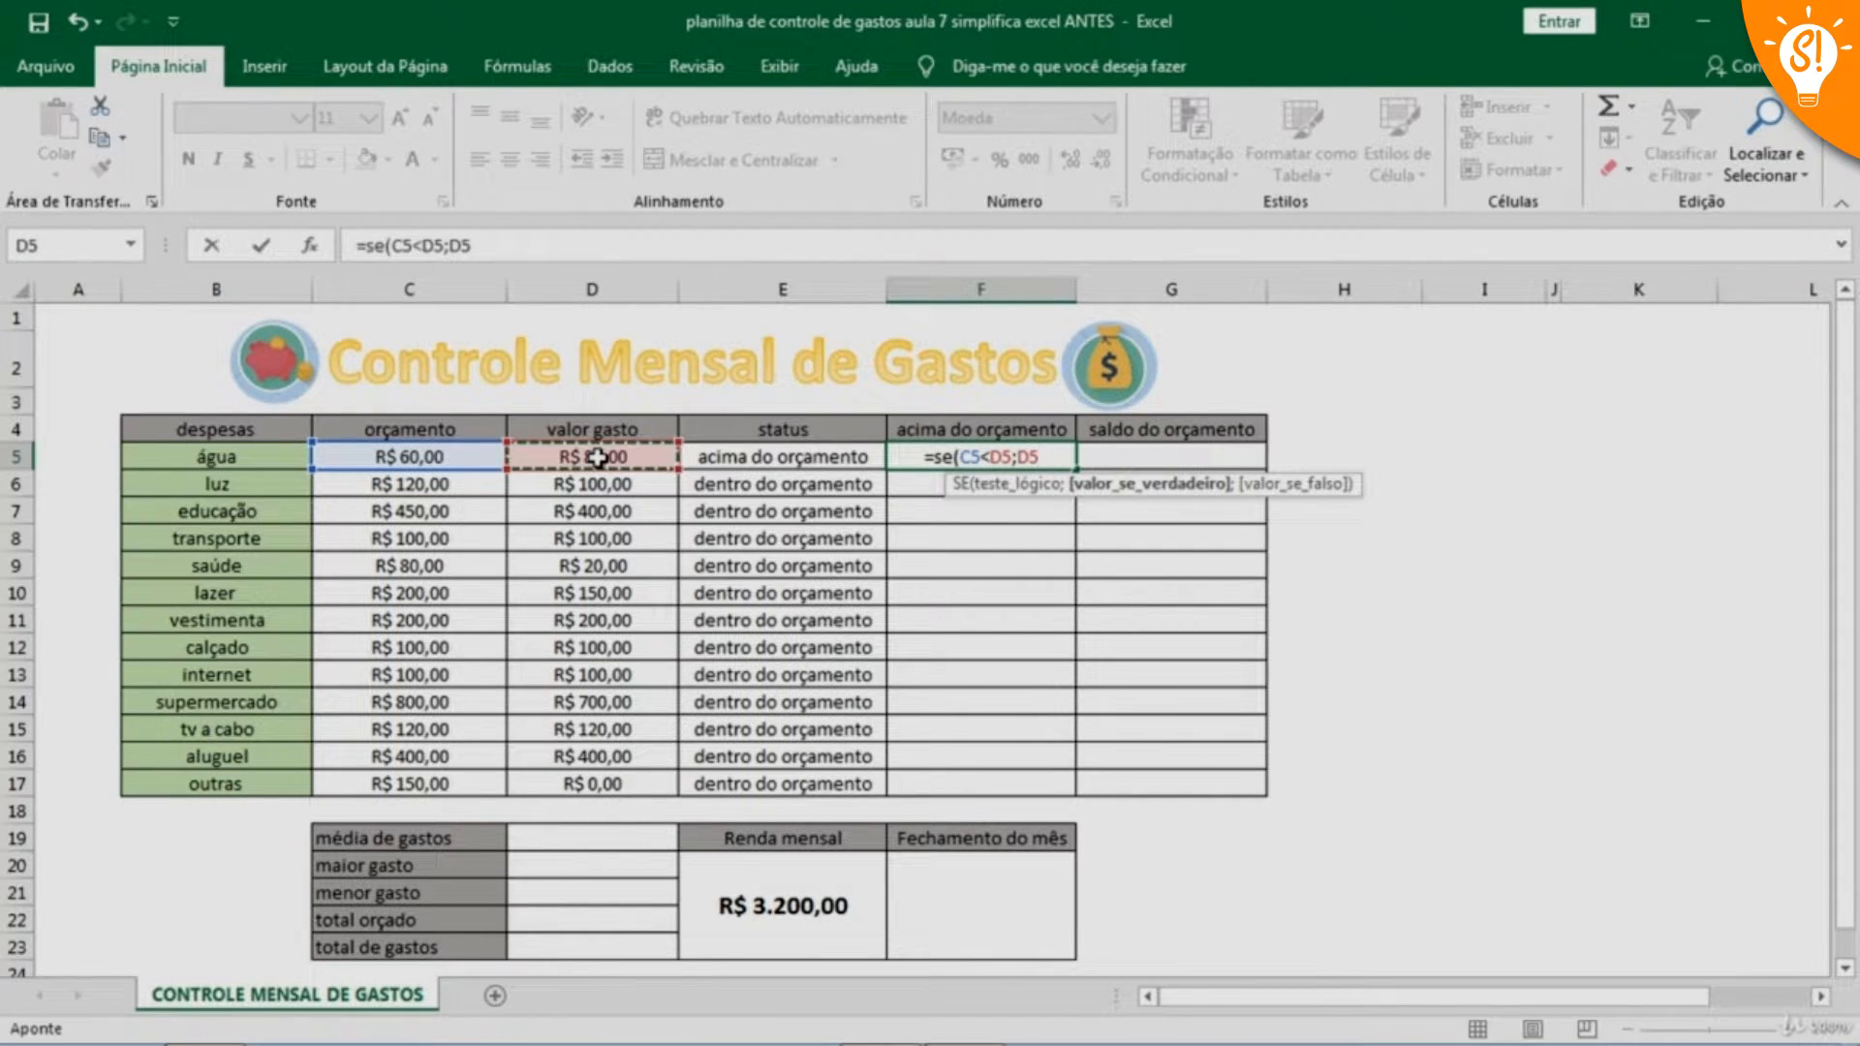
pyautogui.write('-')
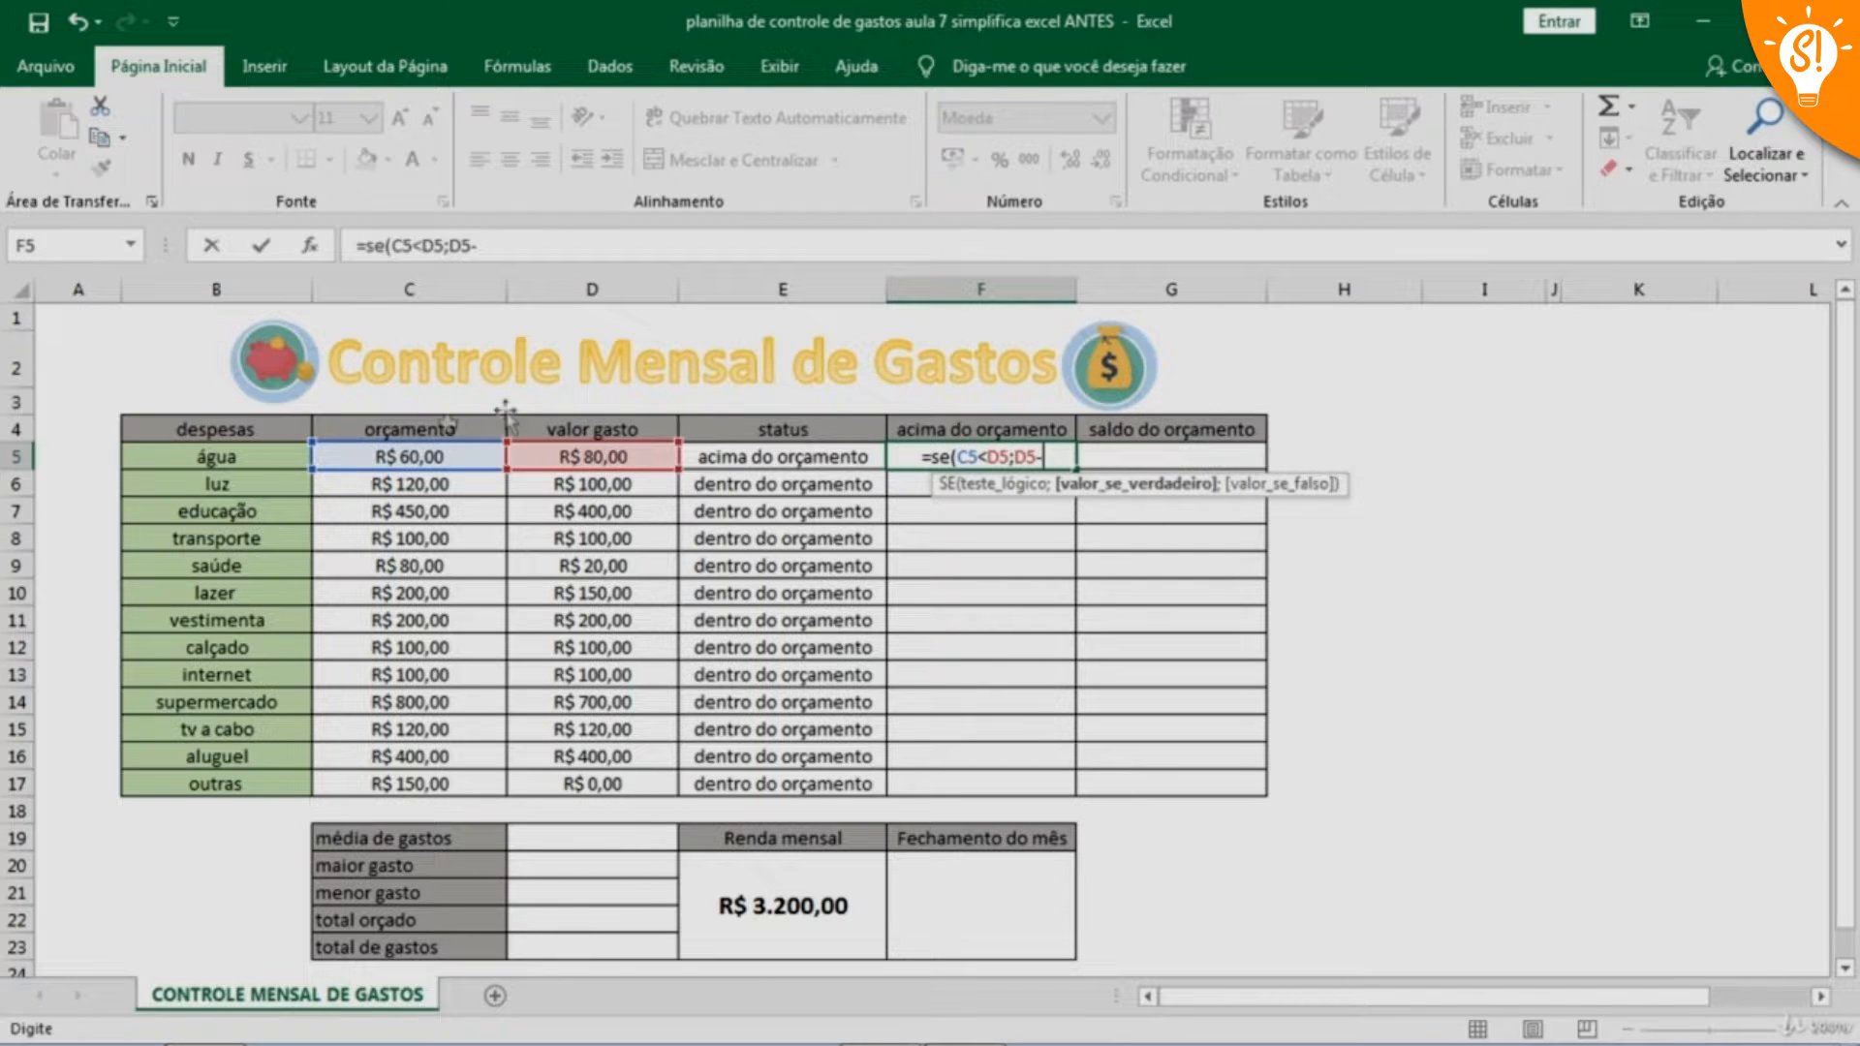
pyautogui.click(413, 458)
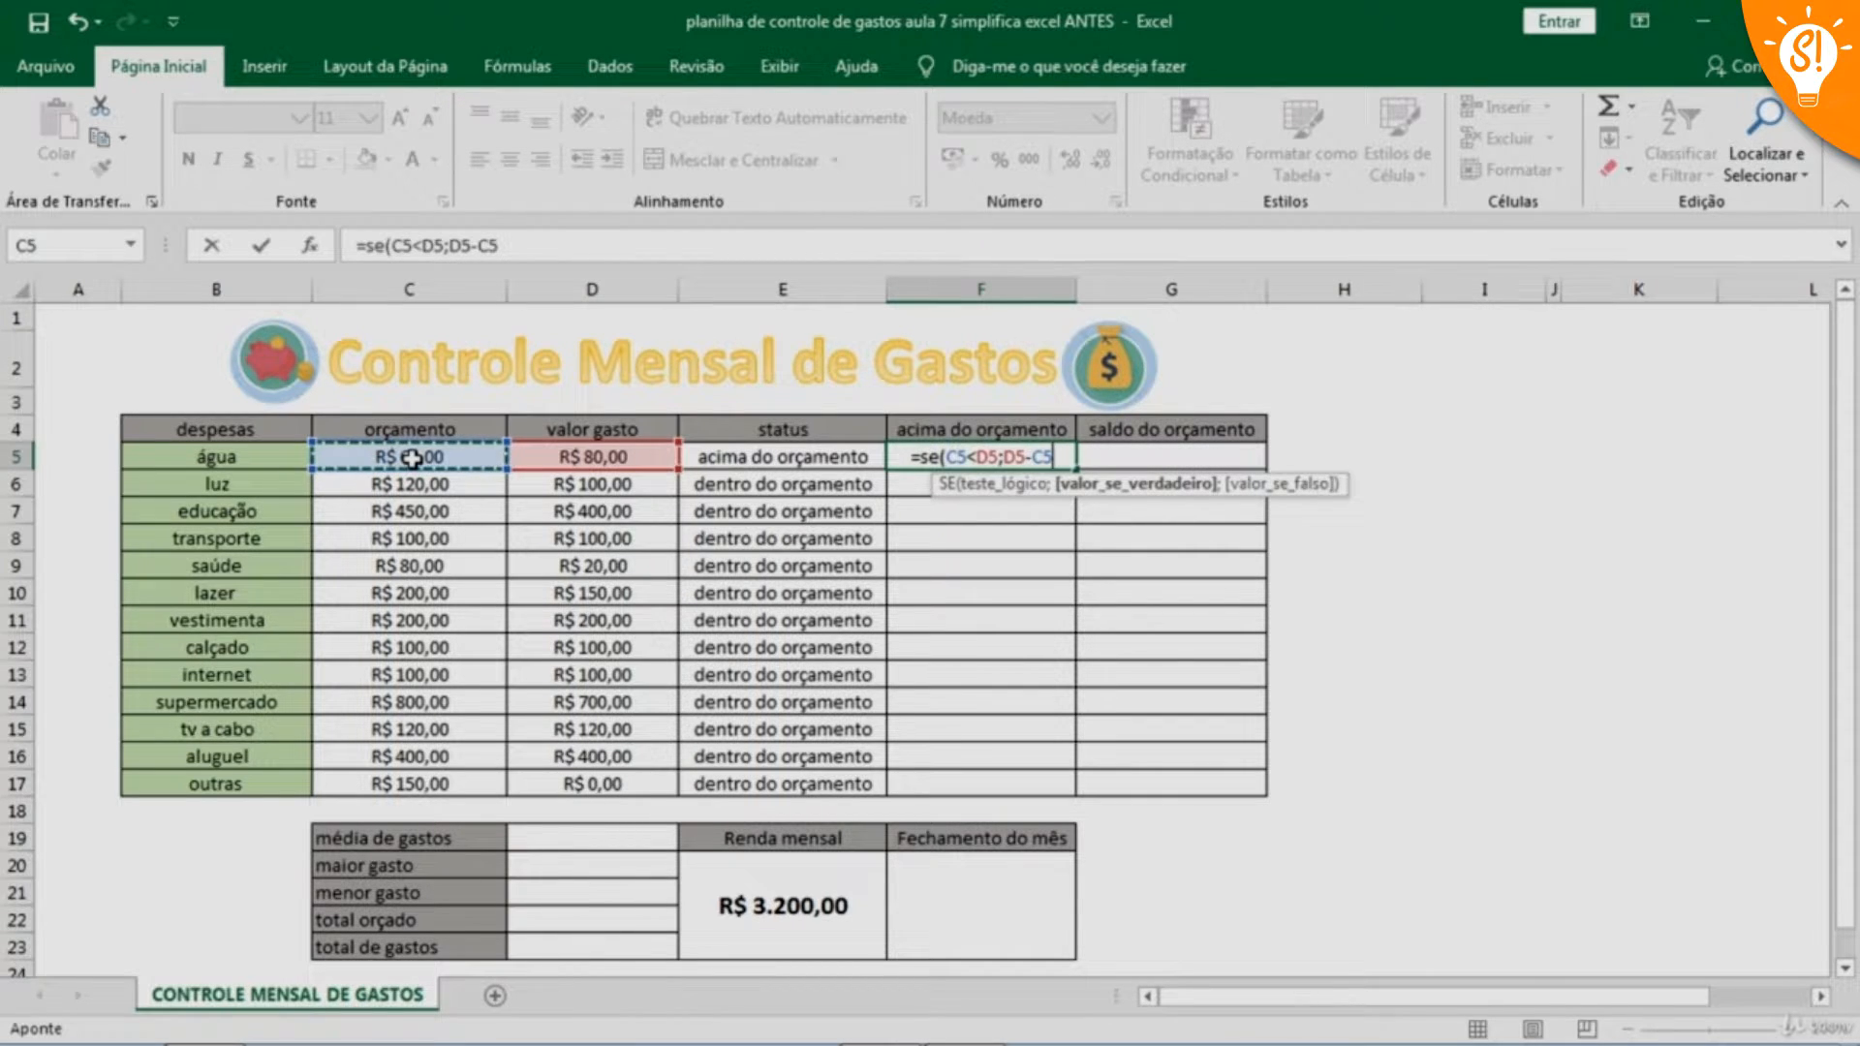
pyautogui.write(';')
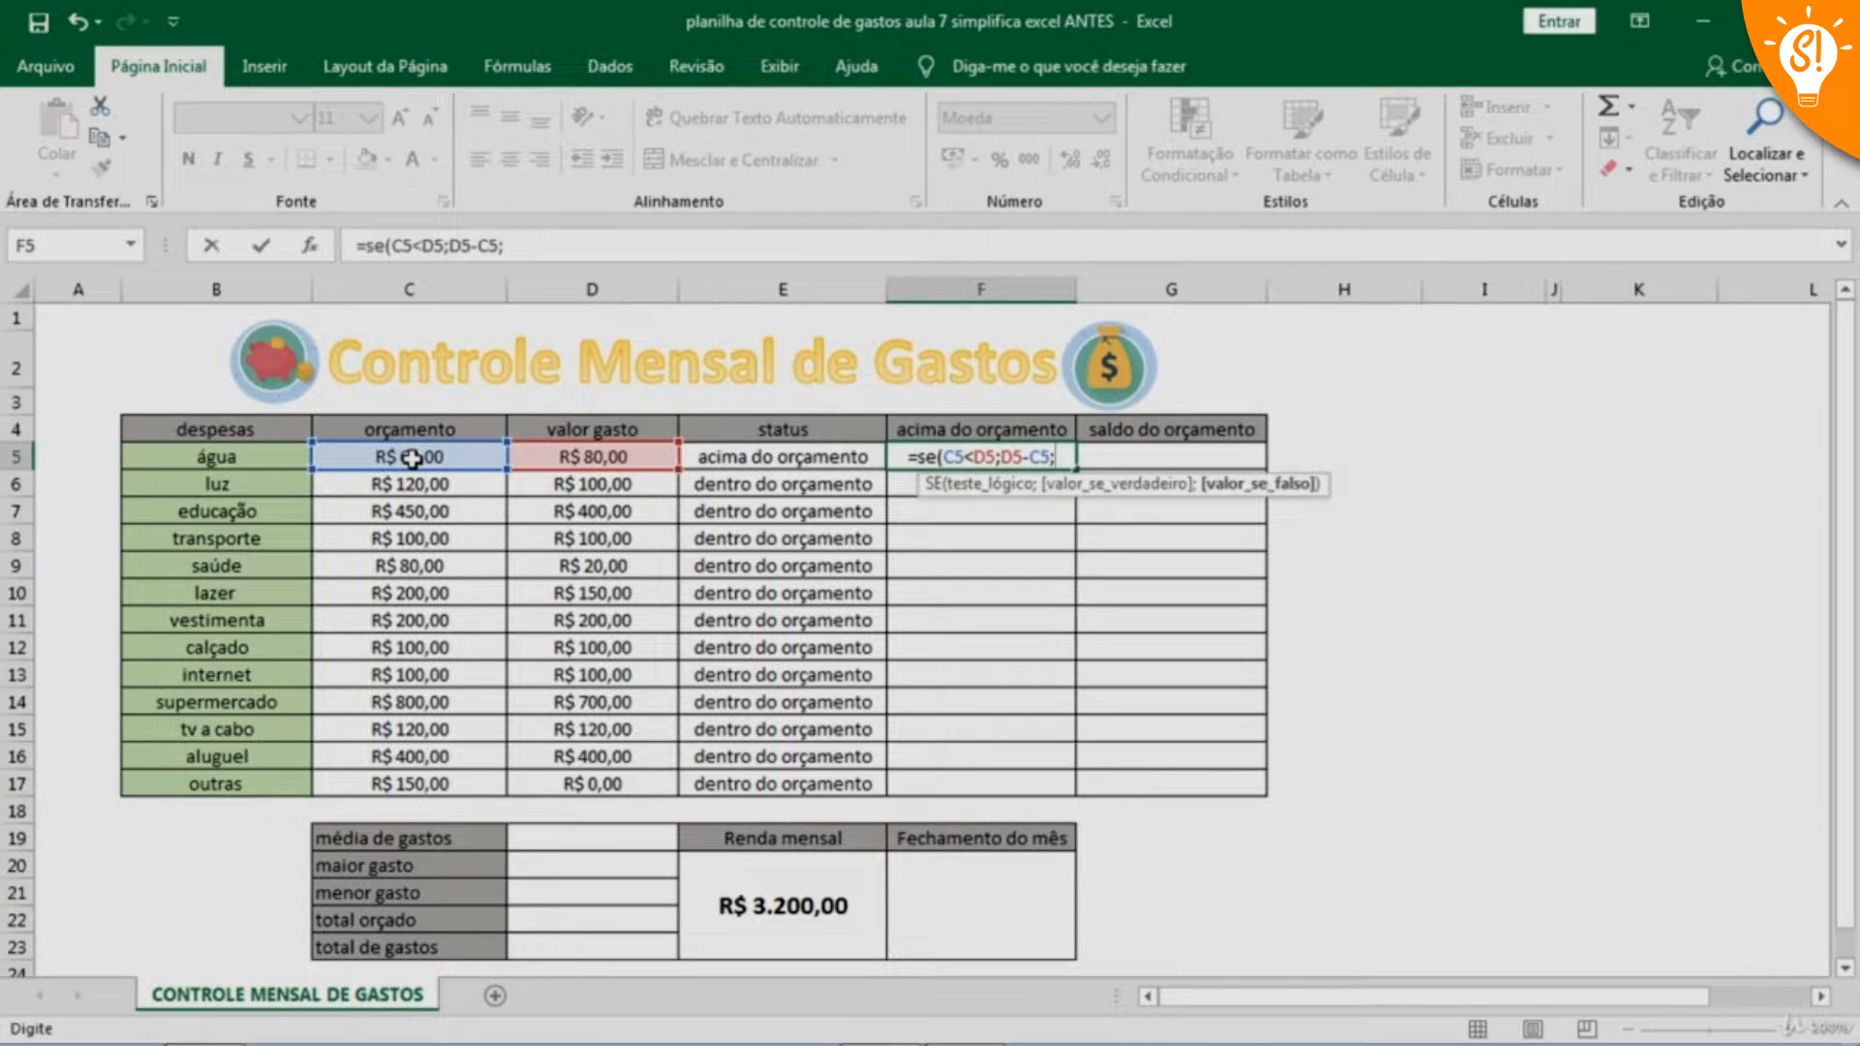
pyautogui.write('0')
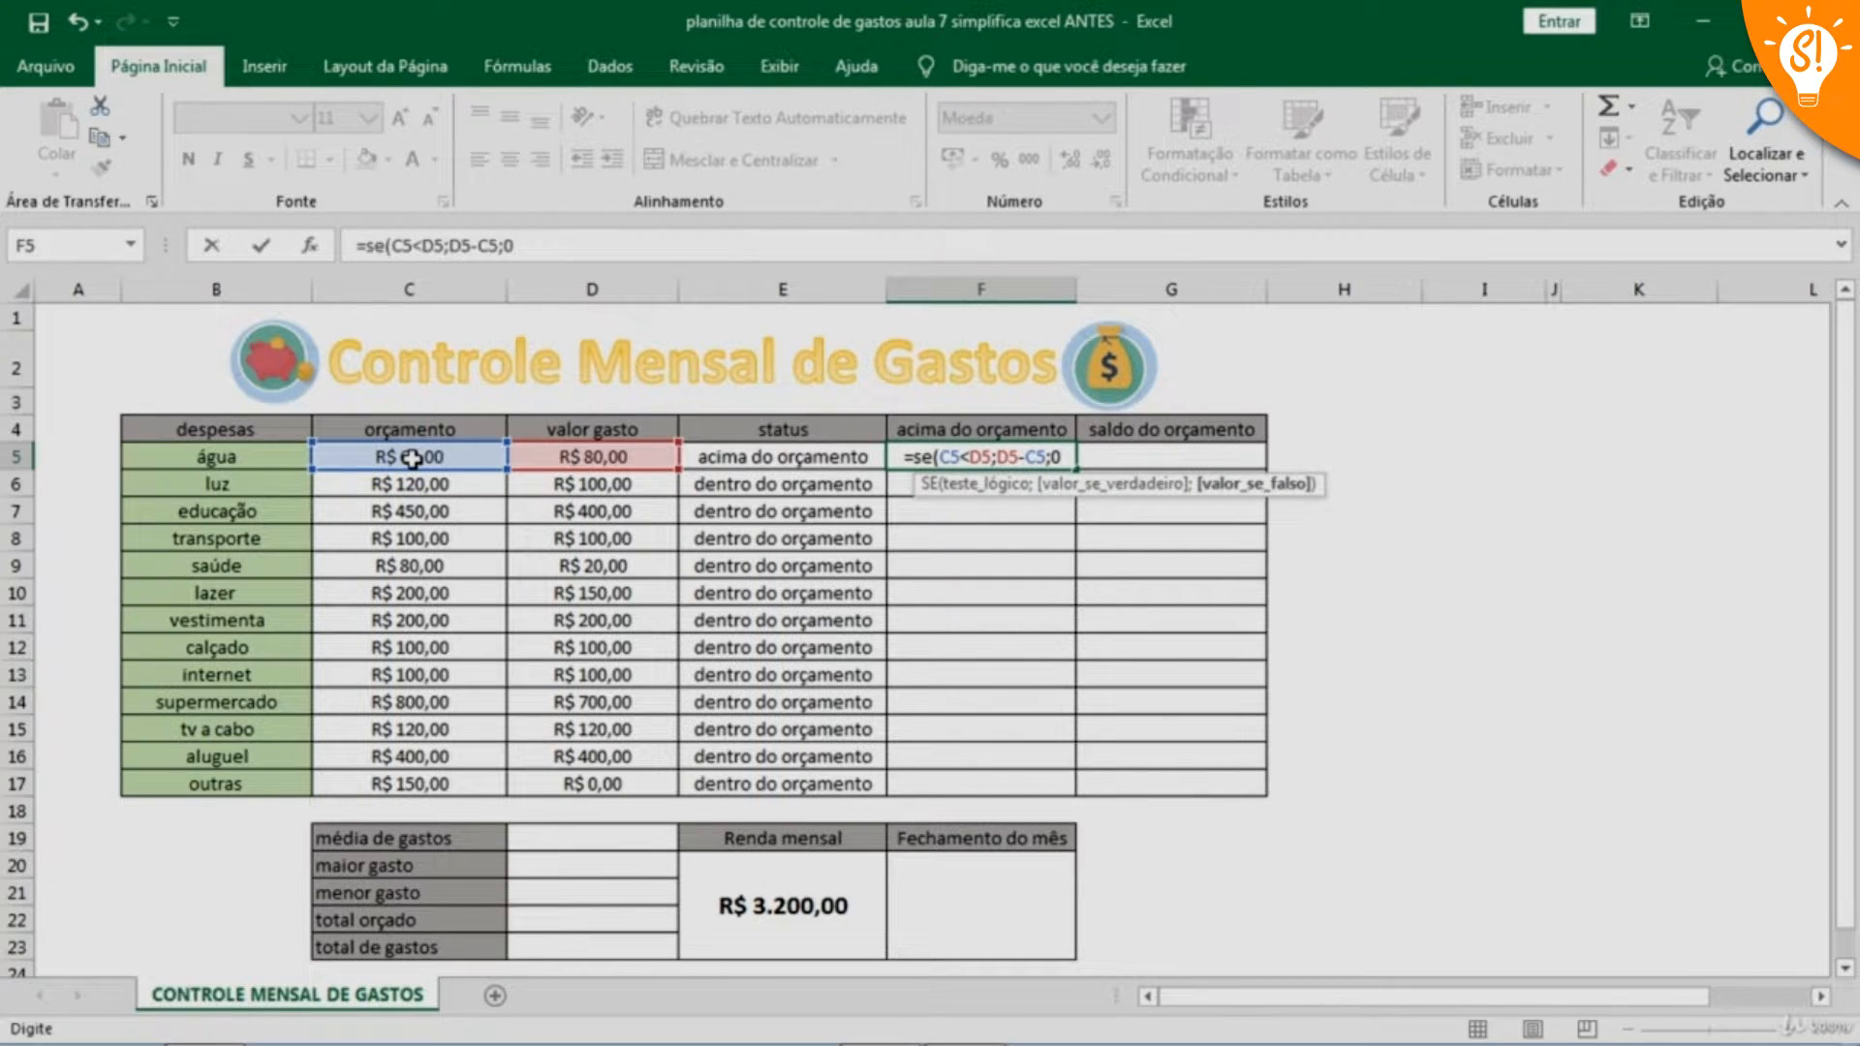
pyautogui.write(')')
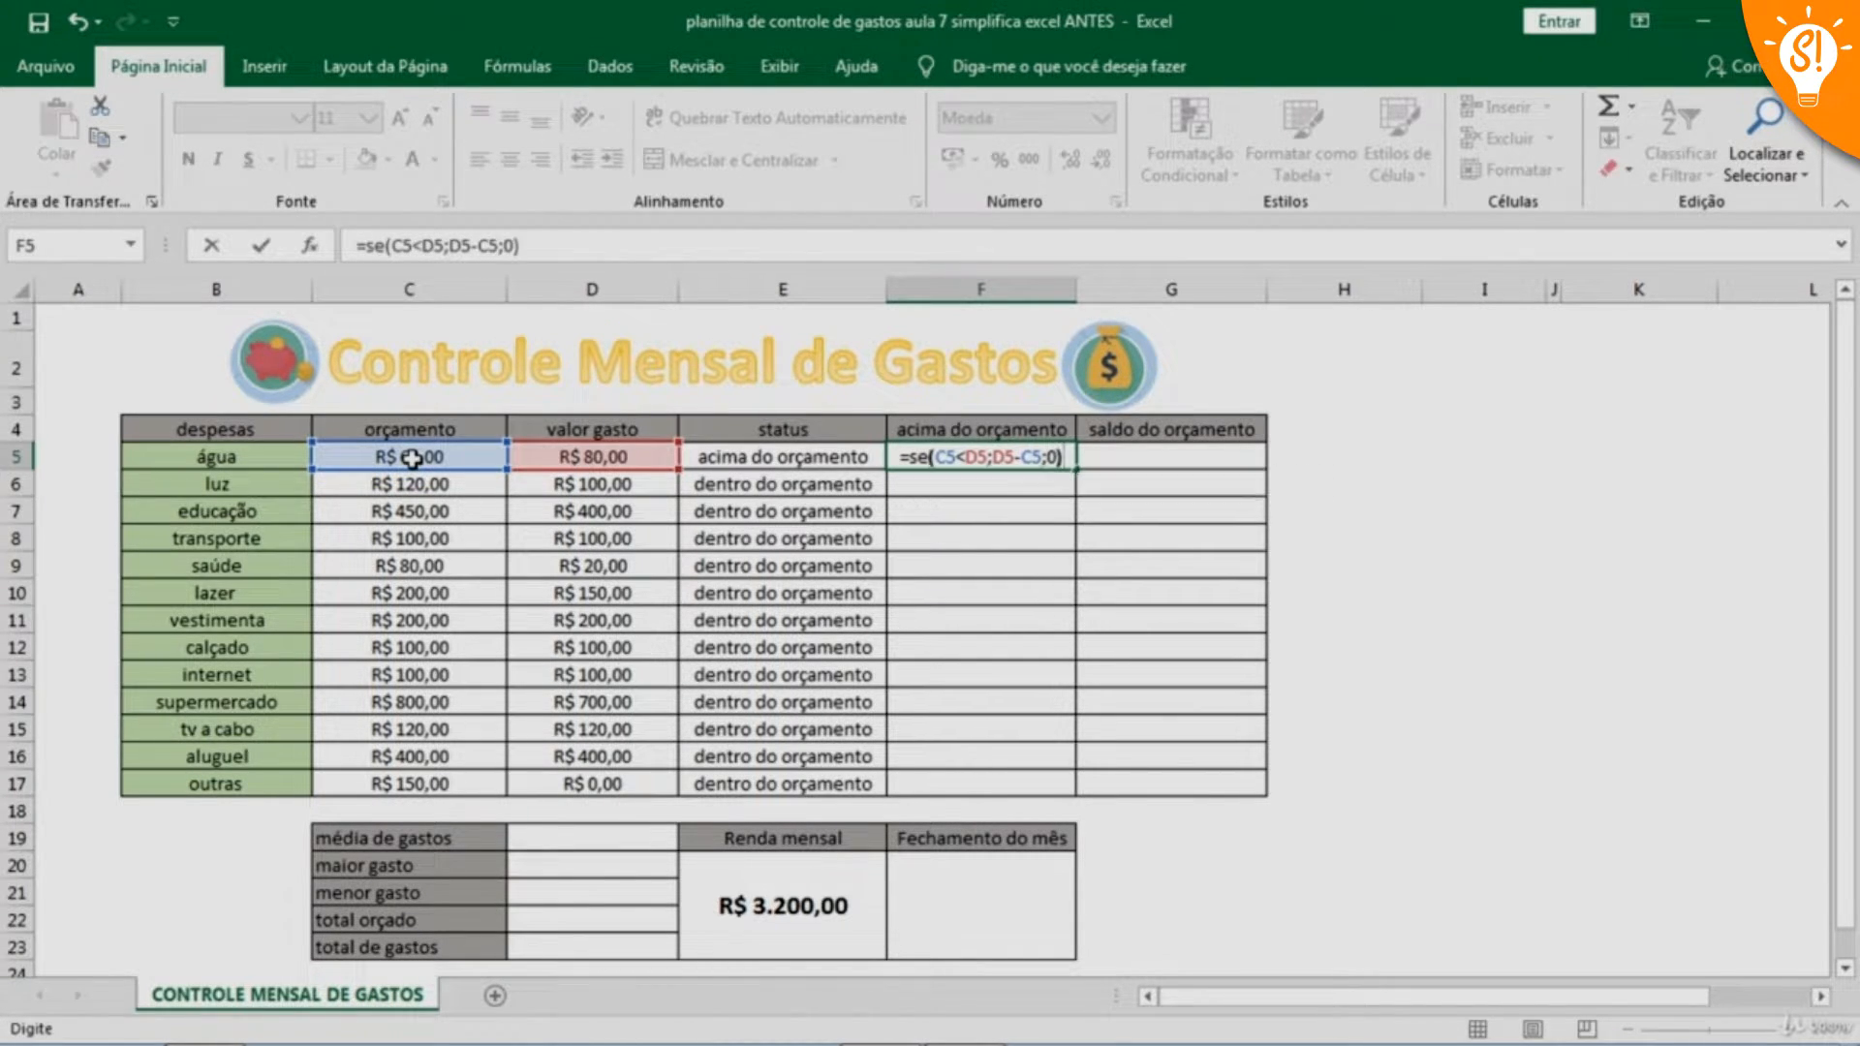
pyautogui.press('Return')
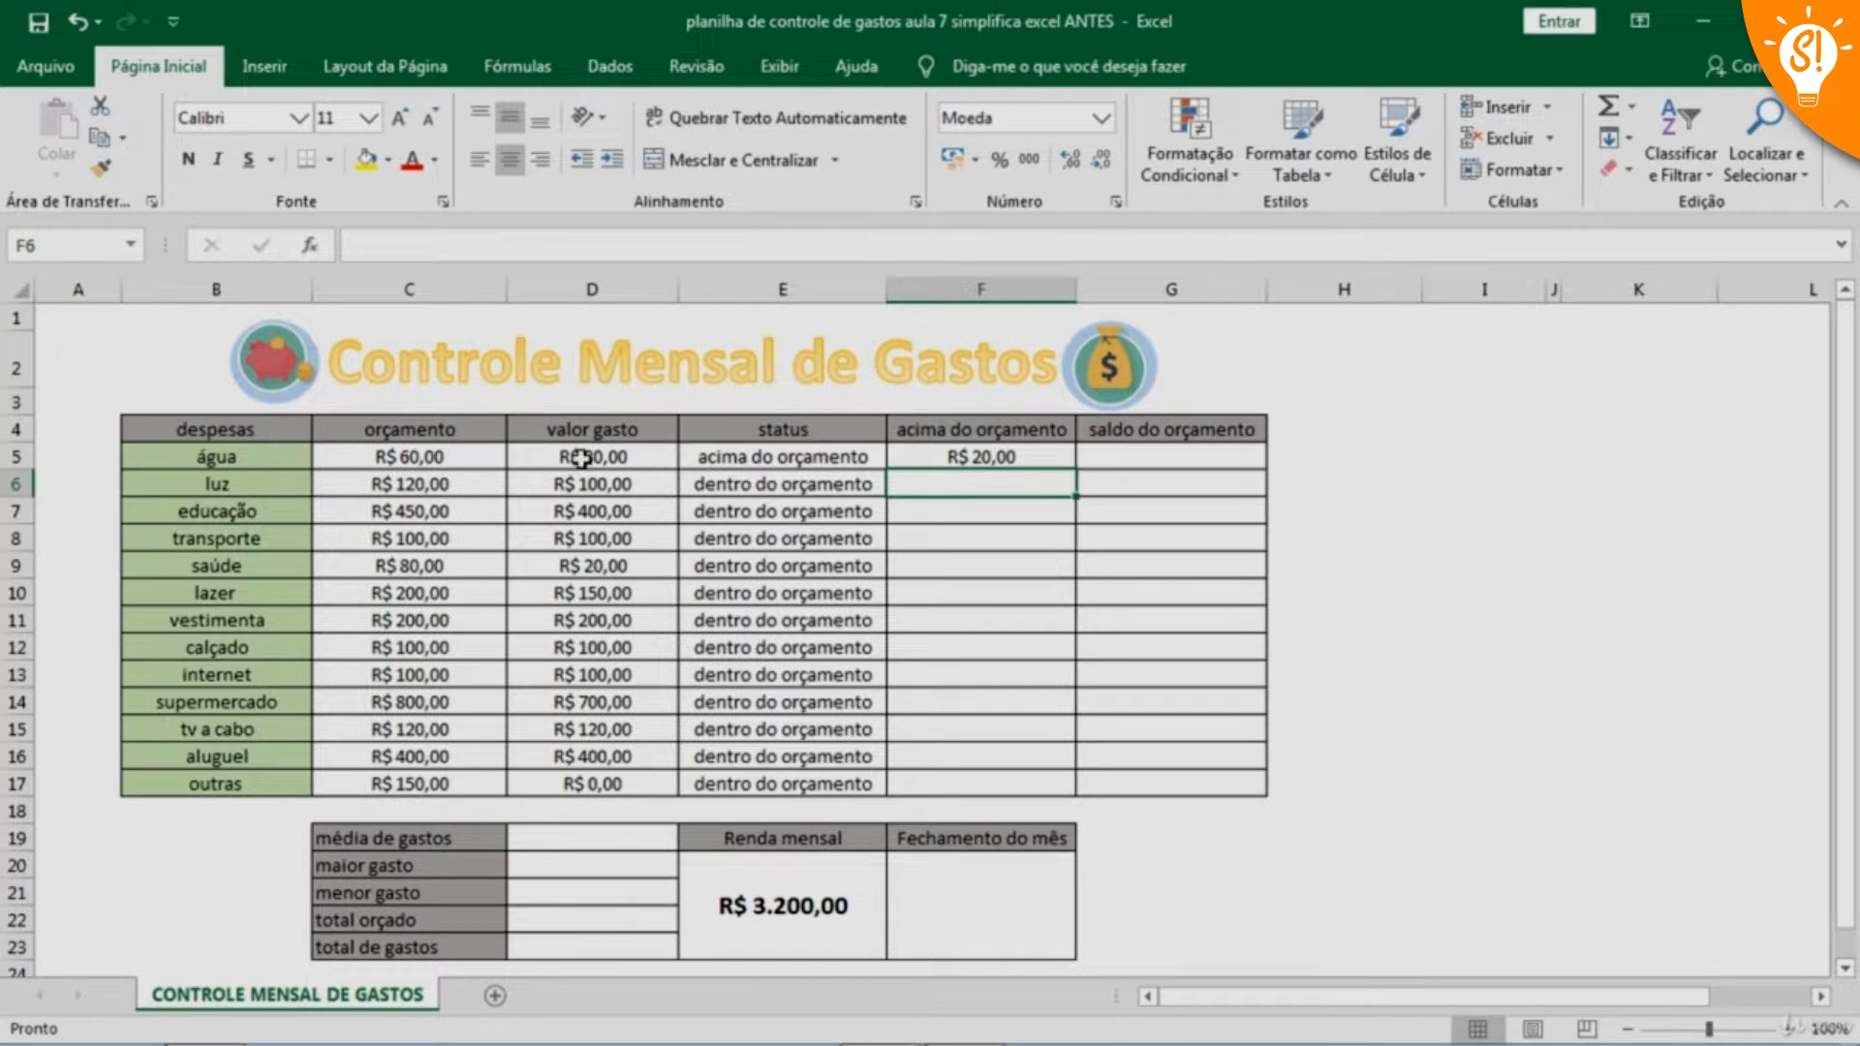
# Fill the acima do orçamento formula from cell F5 down through F17
pyautogui.click(1036, 454)
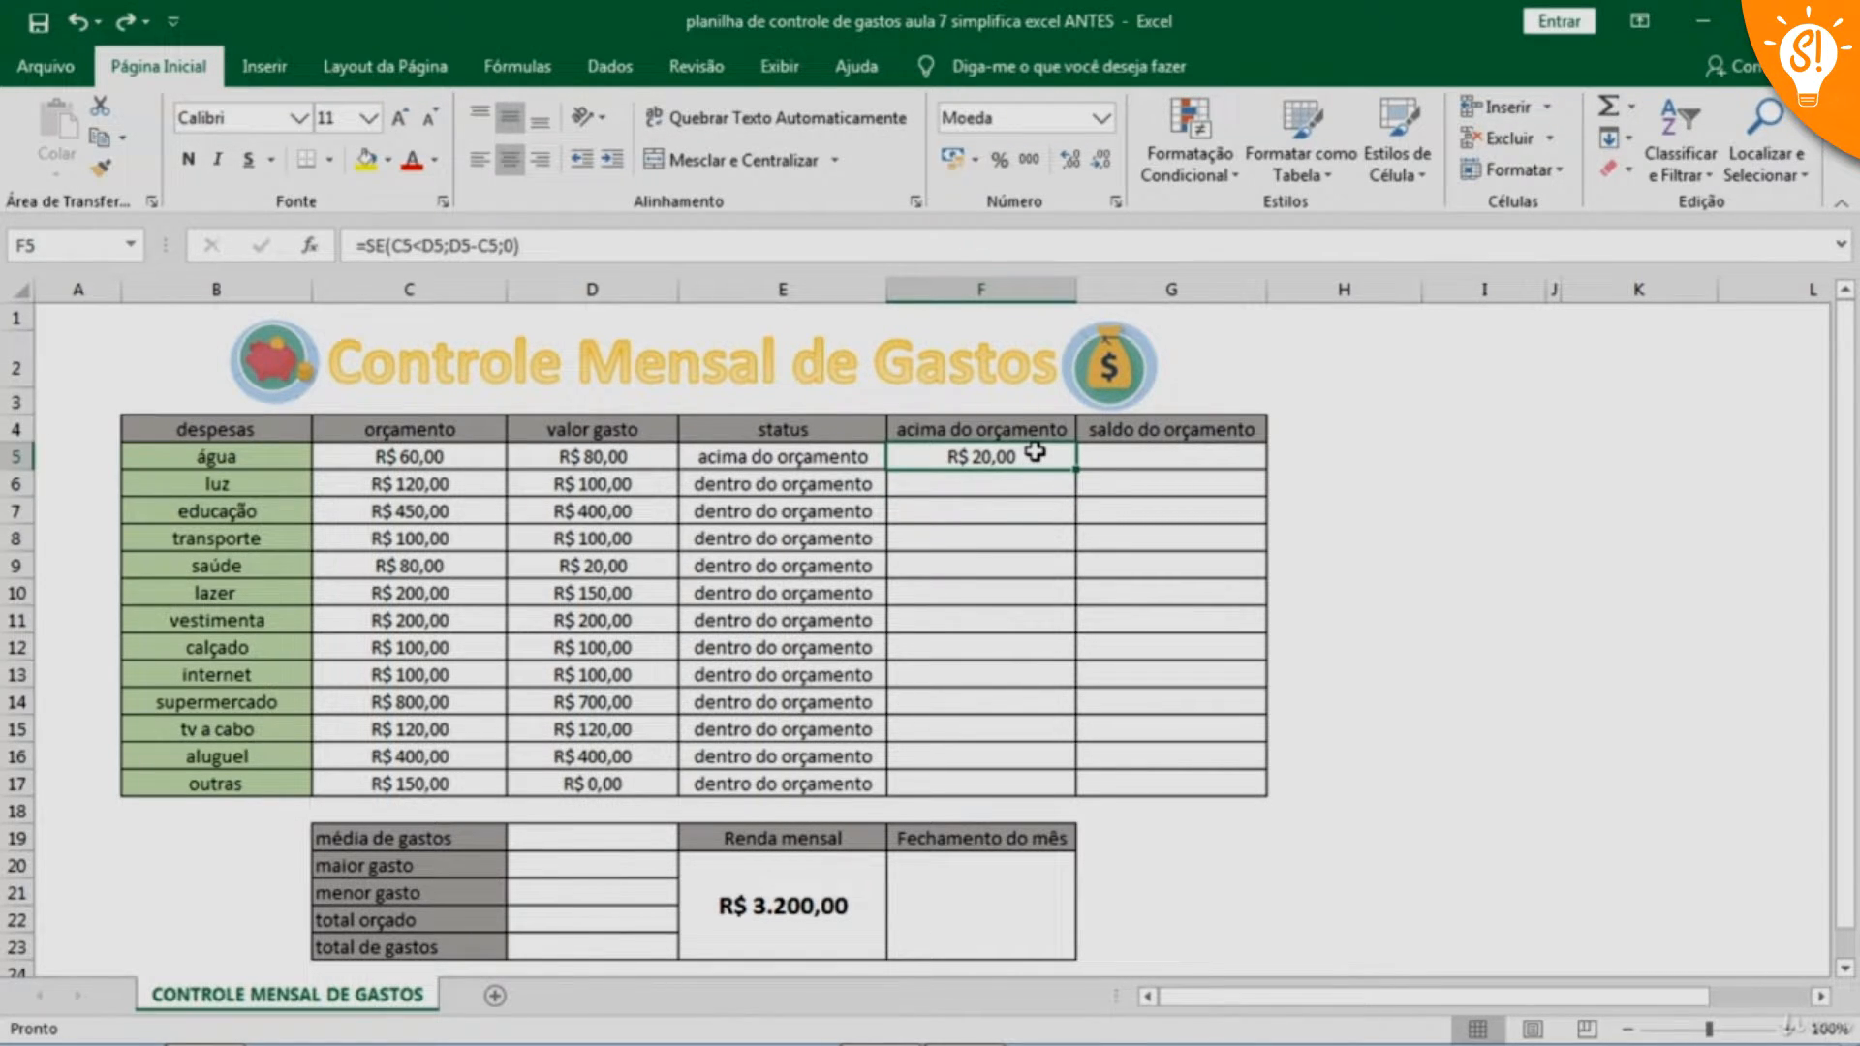
pyautogui.moveTo(1076, 470); pyautogui.dragTo(1106, 790)
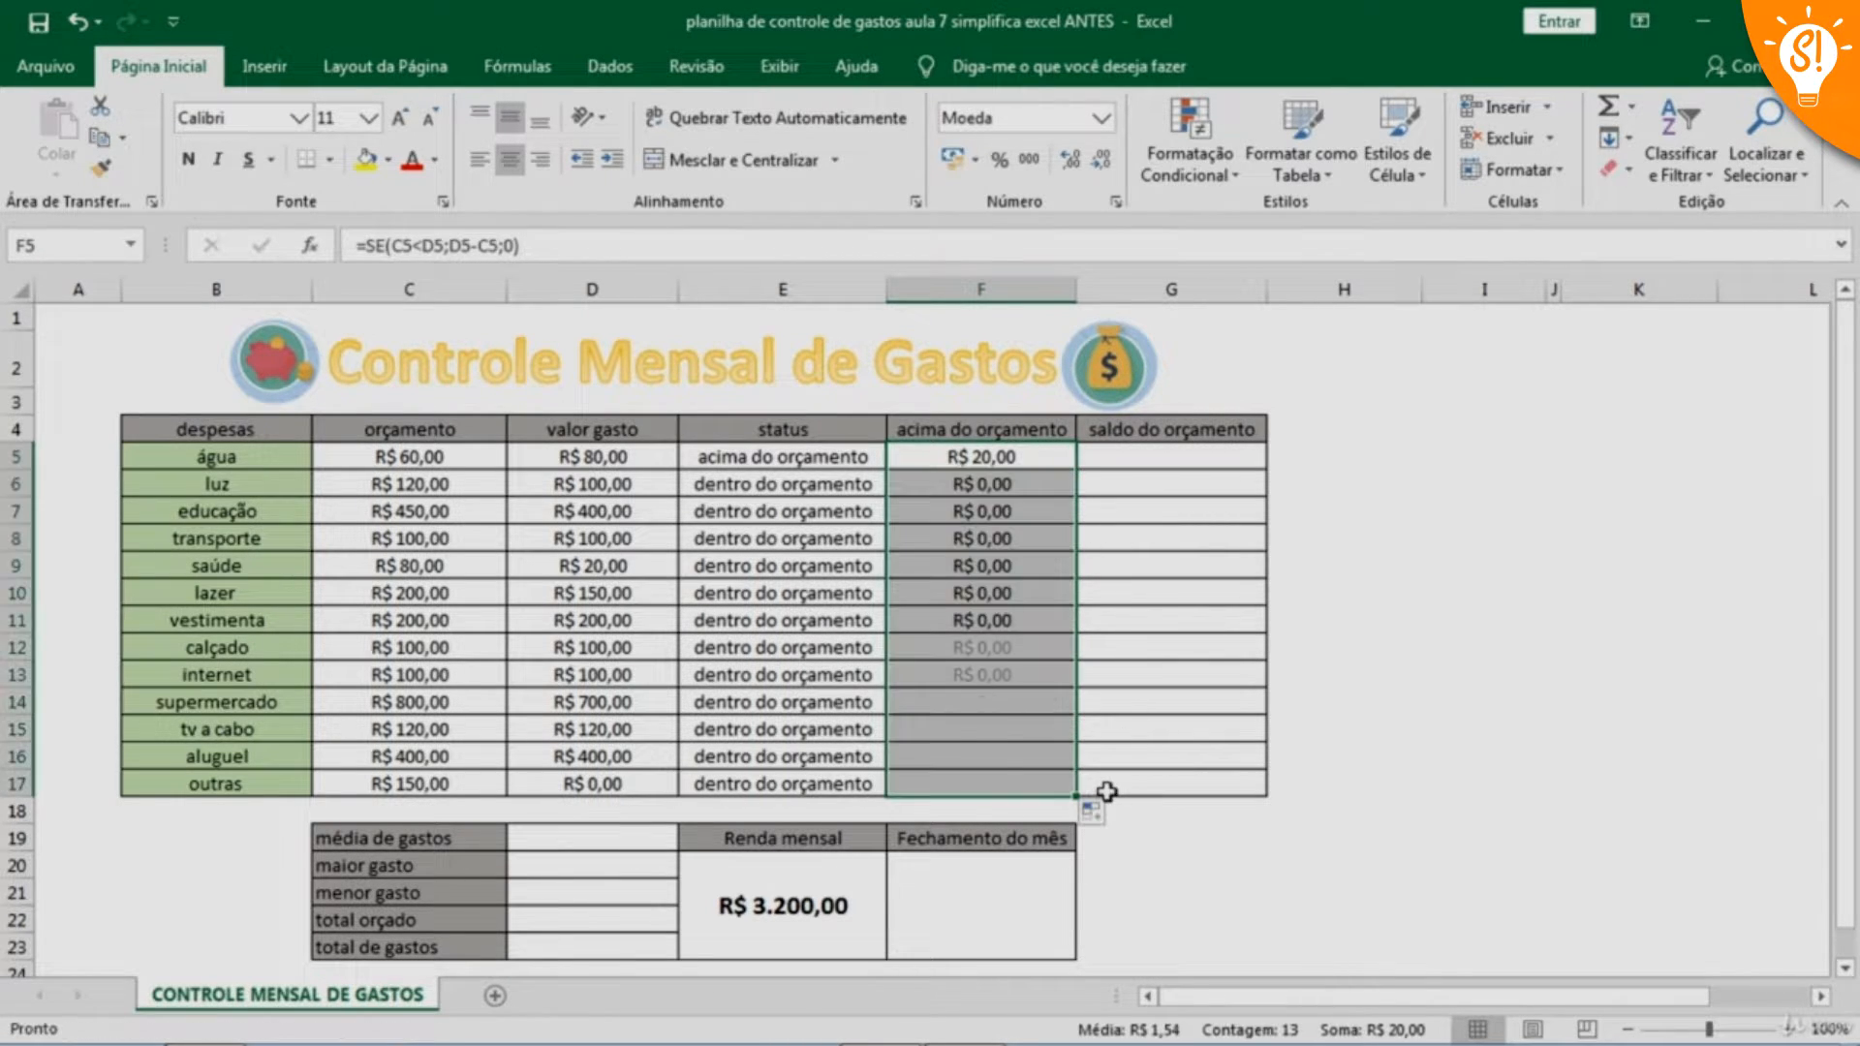
# Enter the formula =SE(C5>D5;C5-D5;0) in cell G5 for the água expense's remaining budget balance
pyautogui.click(1173, 458)
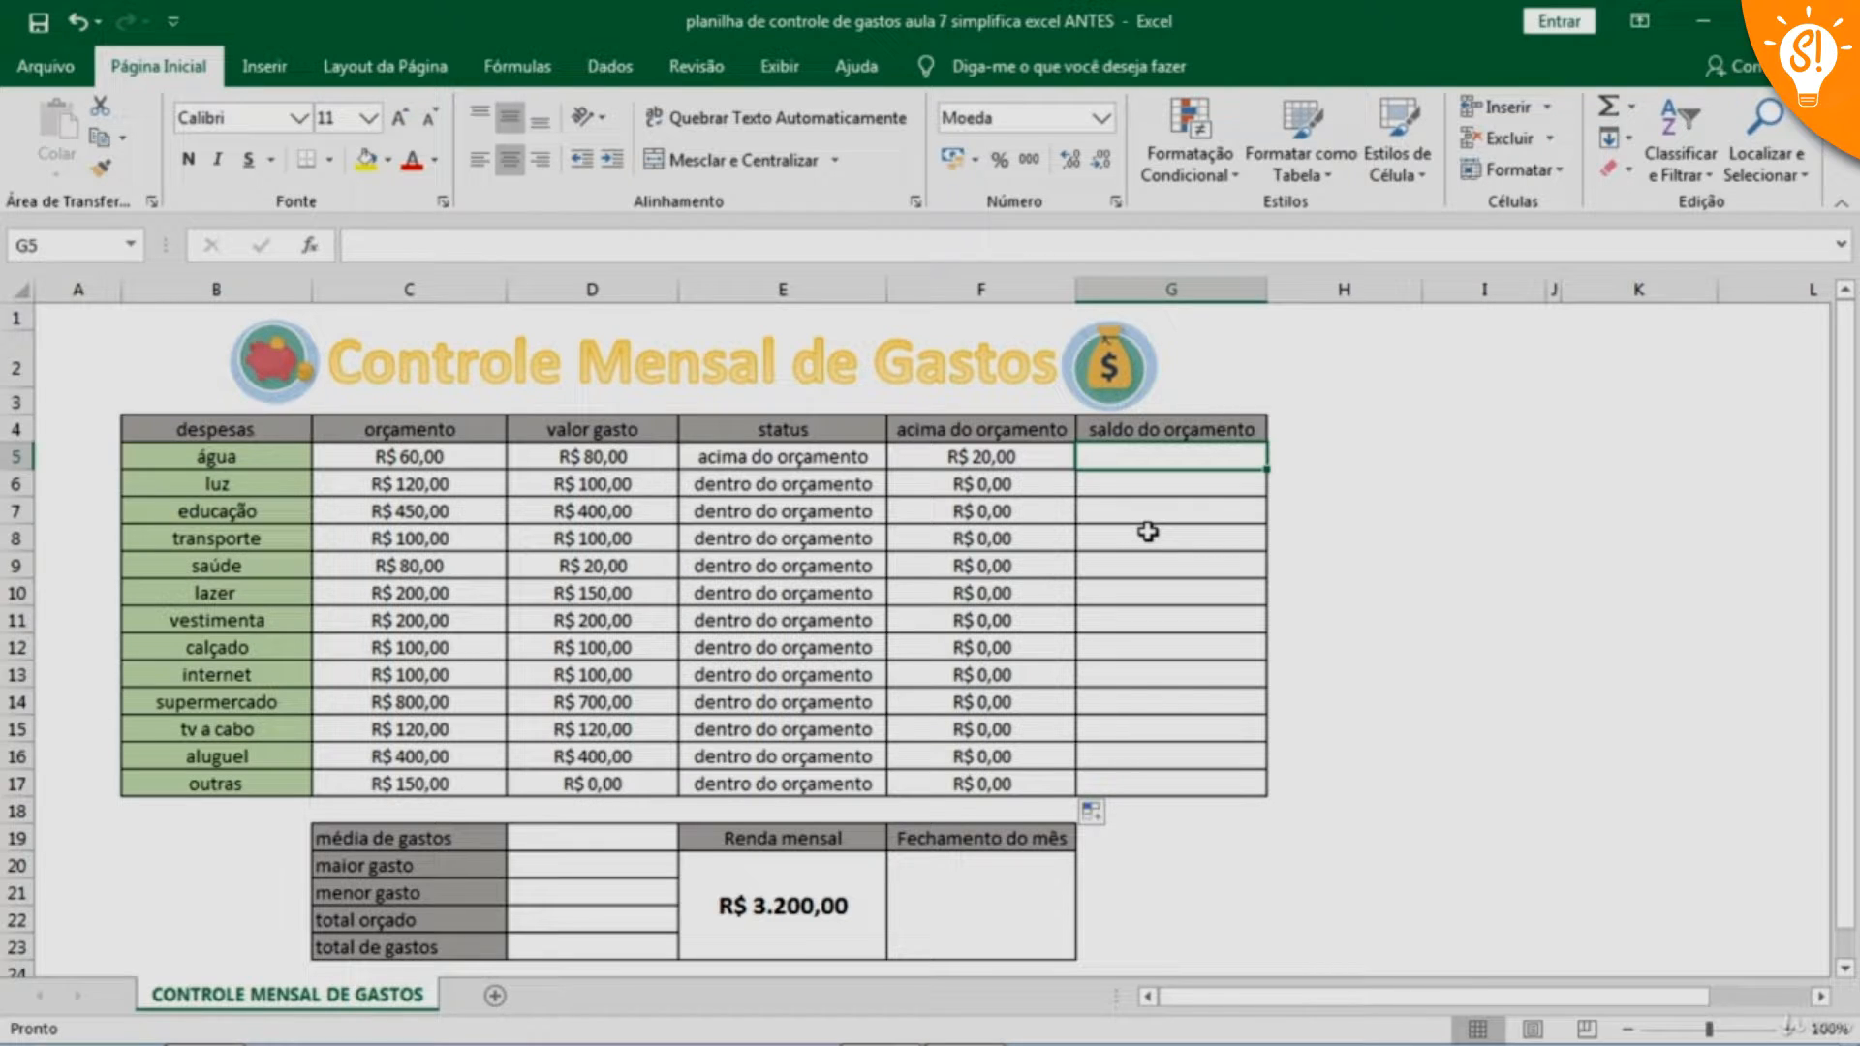
pyautogui.press('F2')
pyautogui.write('s')
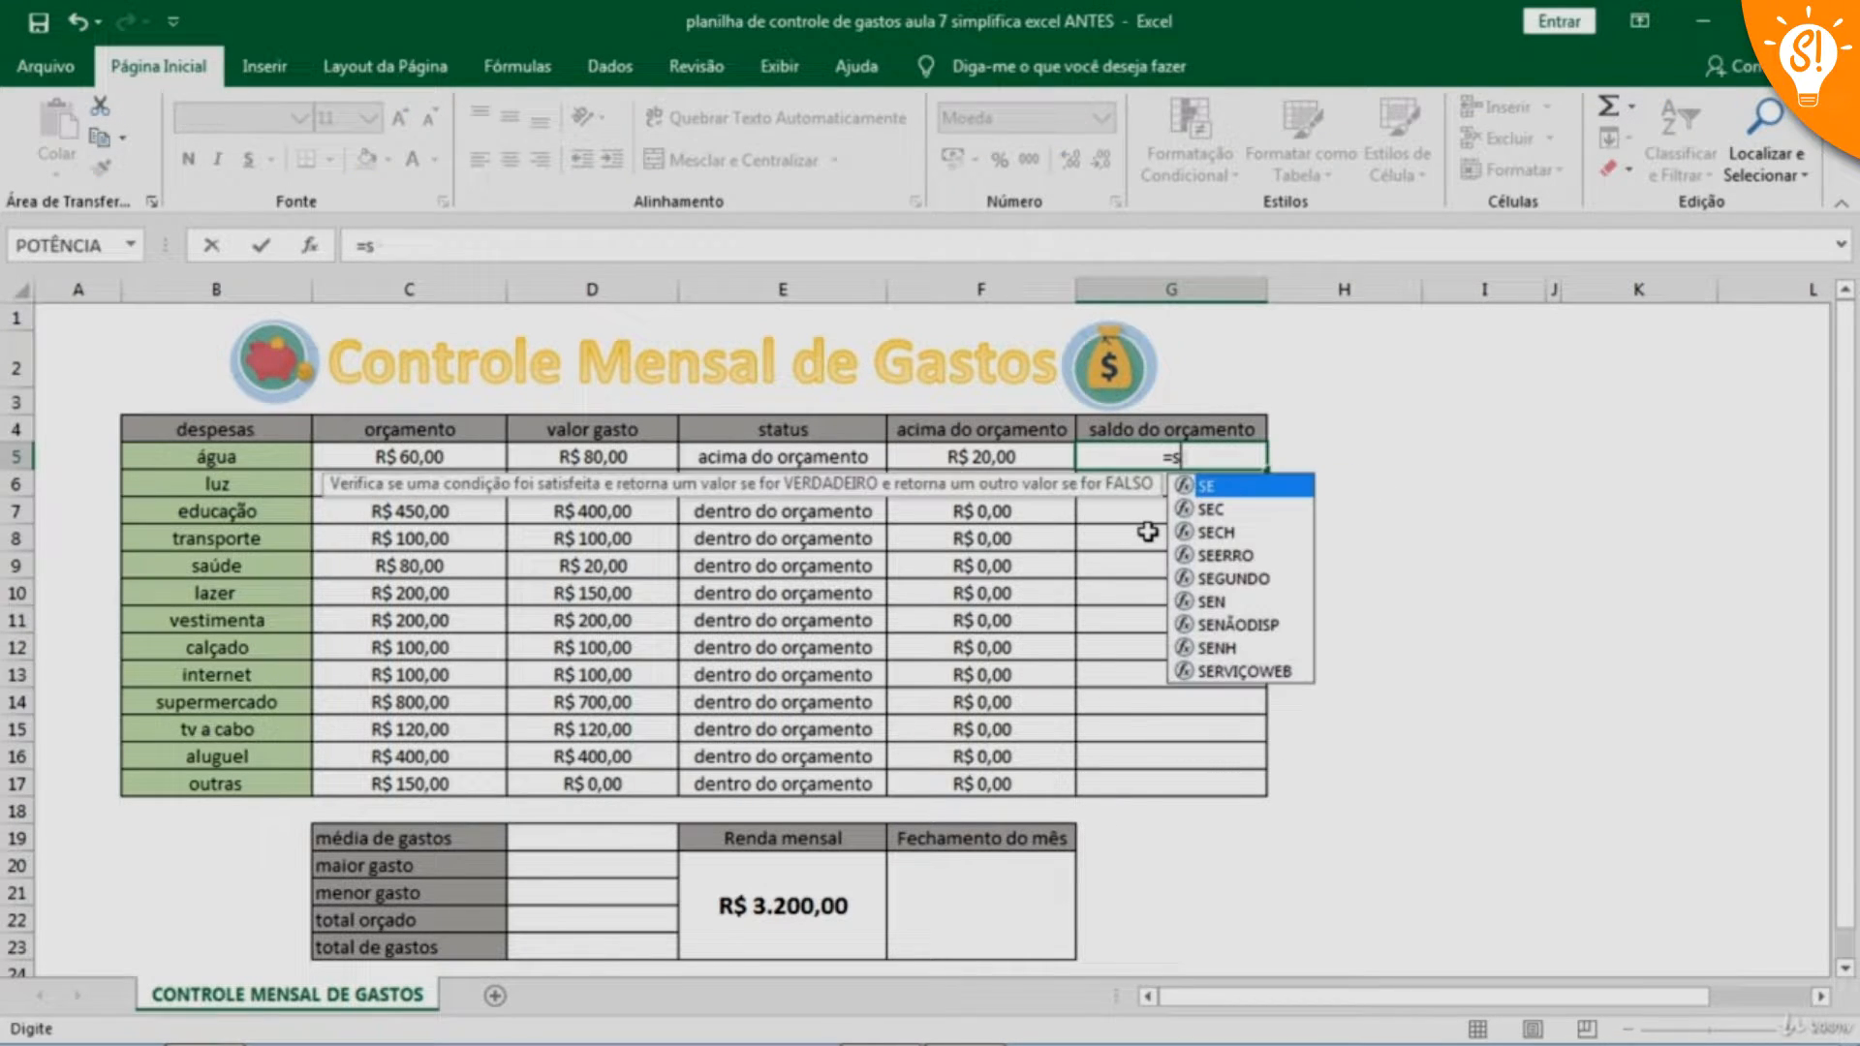
pyautogui.write('e(')
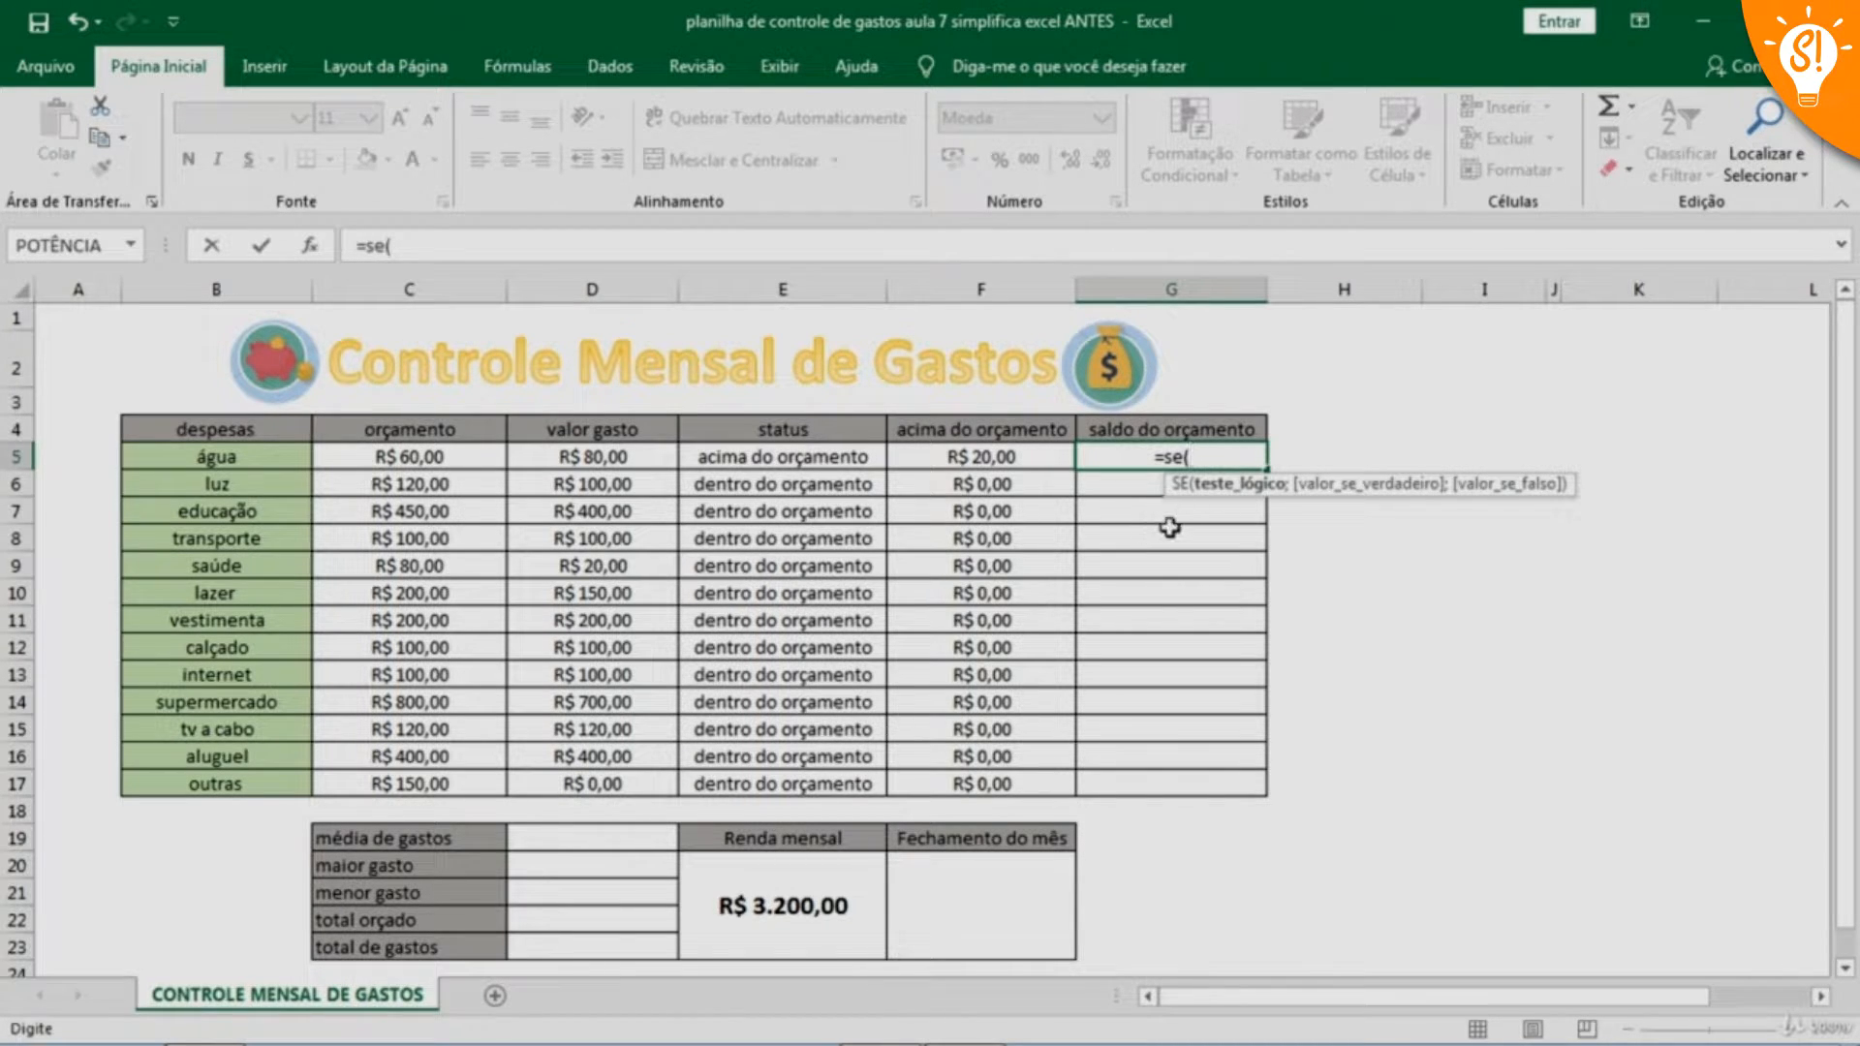
pyautogui.click(421, 460)
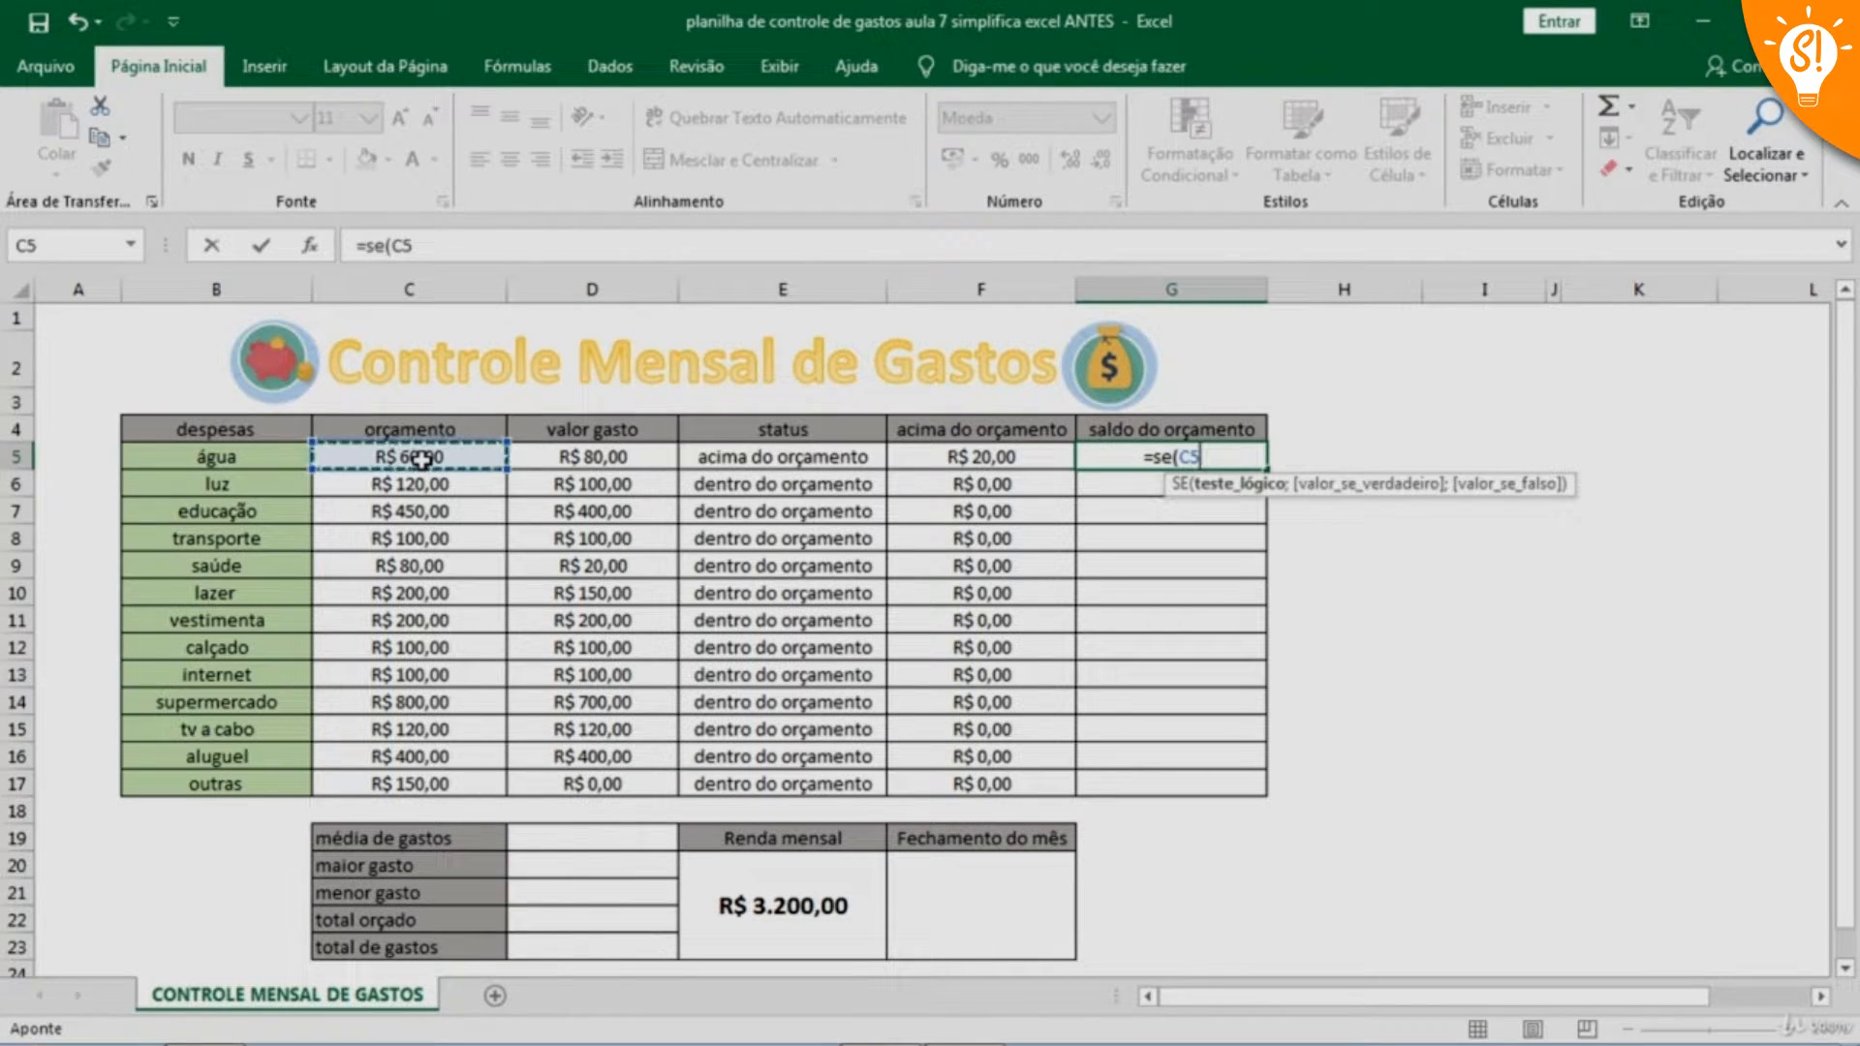
pyautogui.write('>')
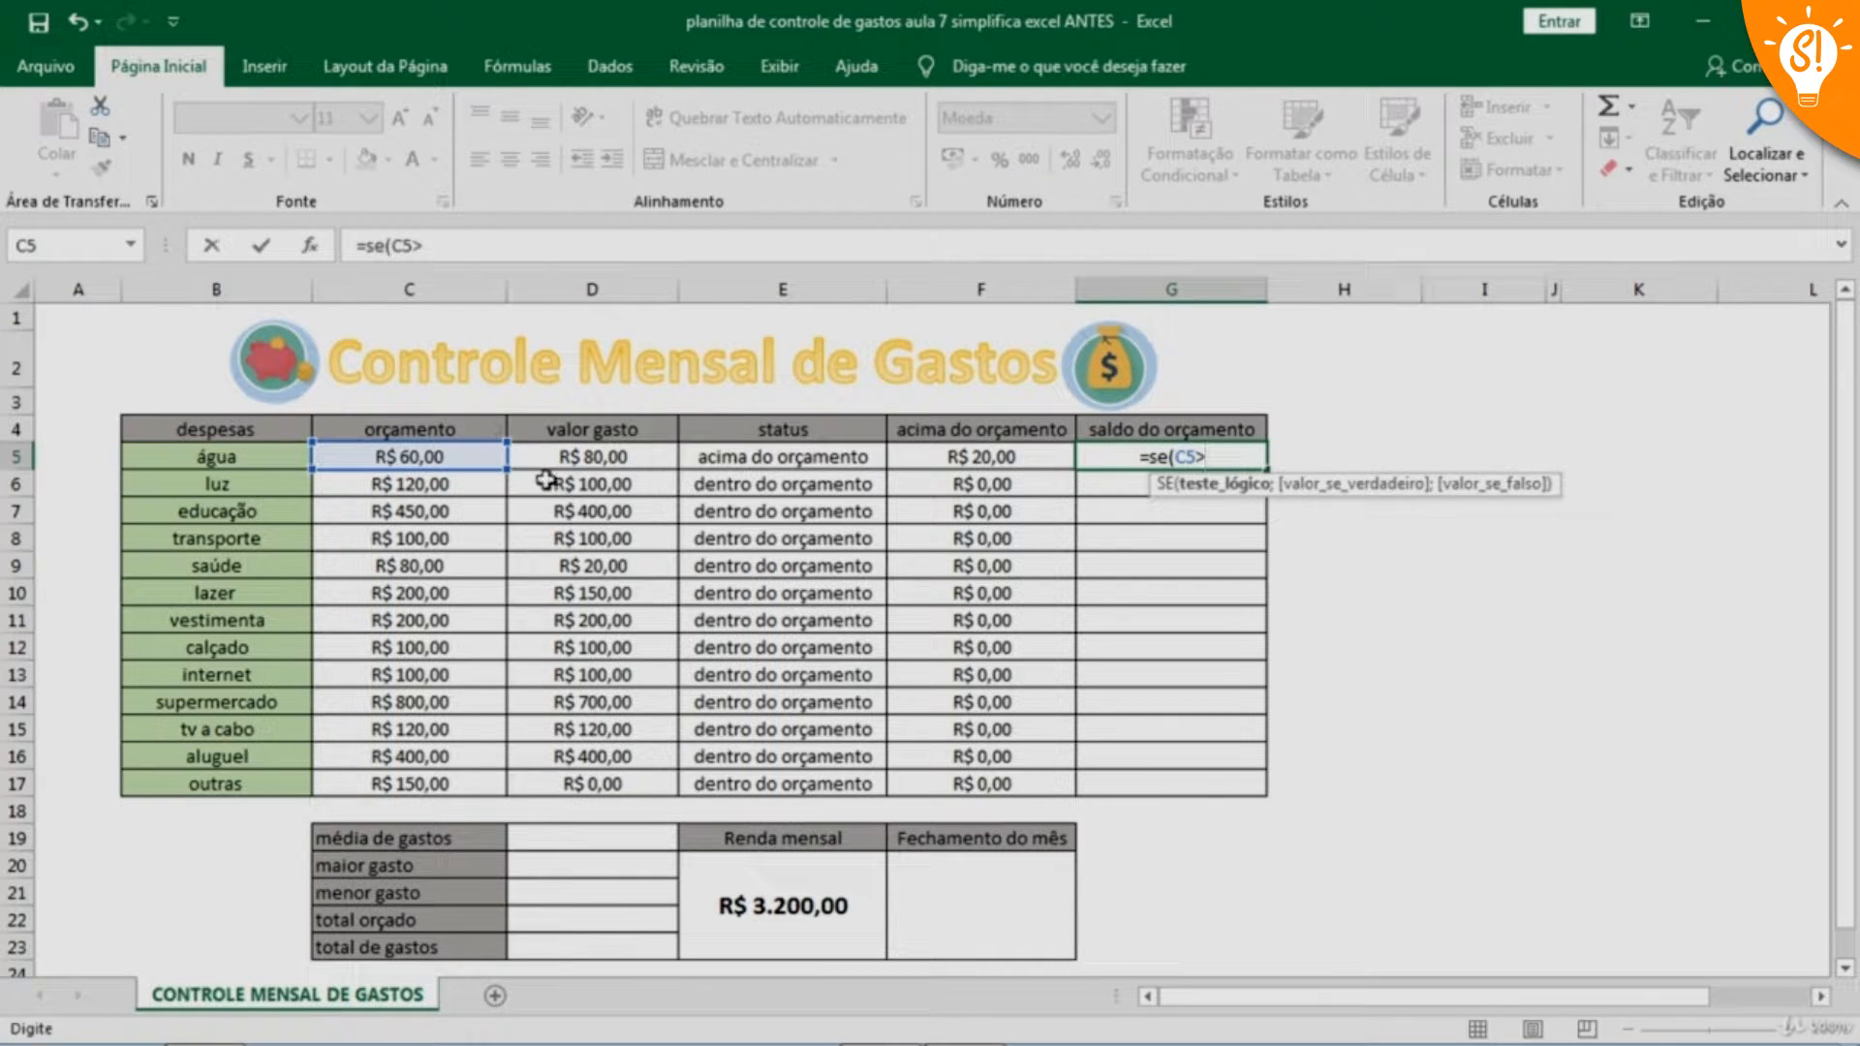
pyautogui.click(588, 456)
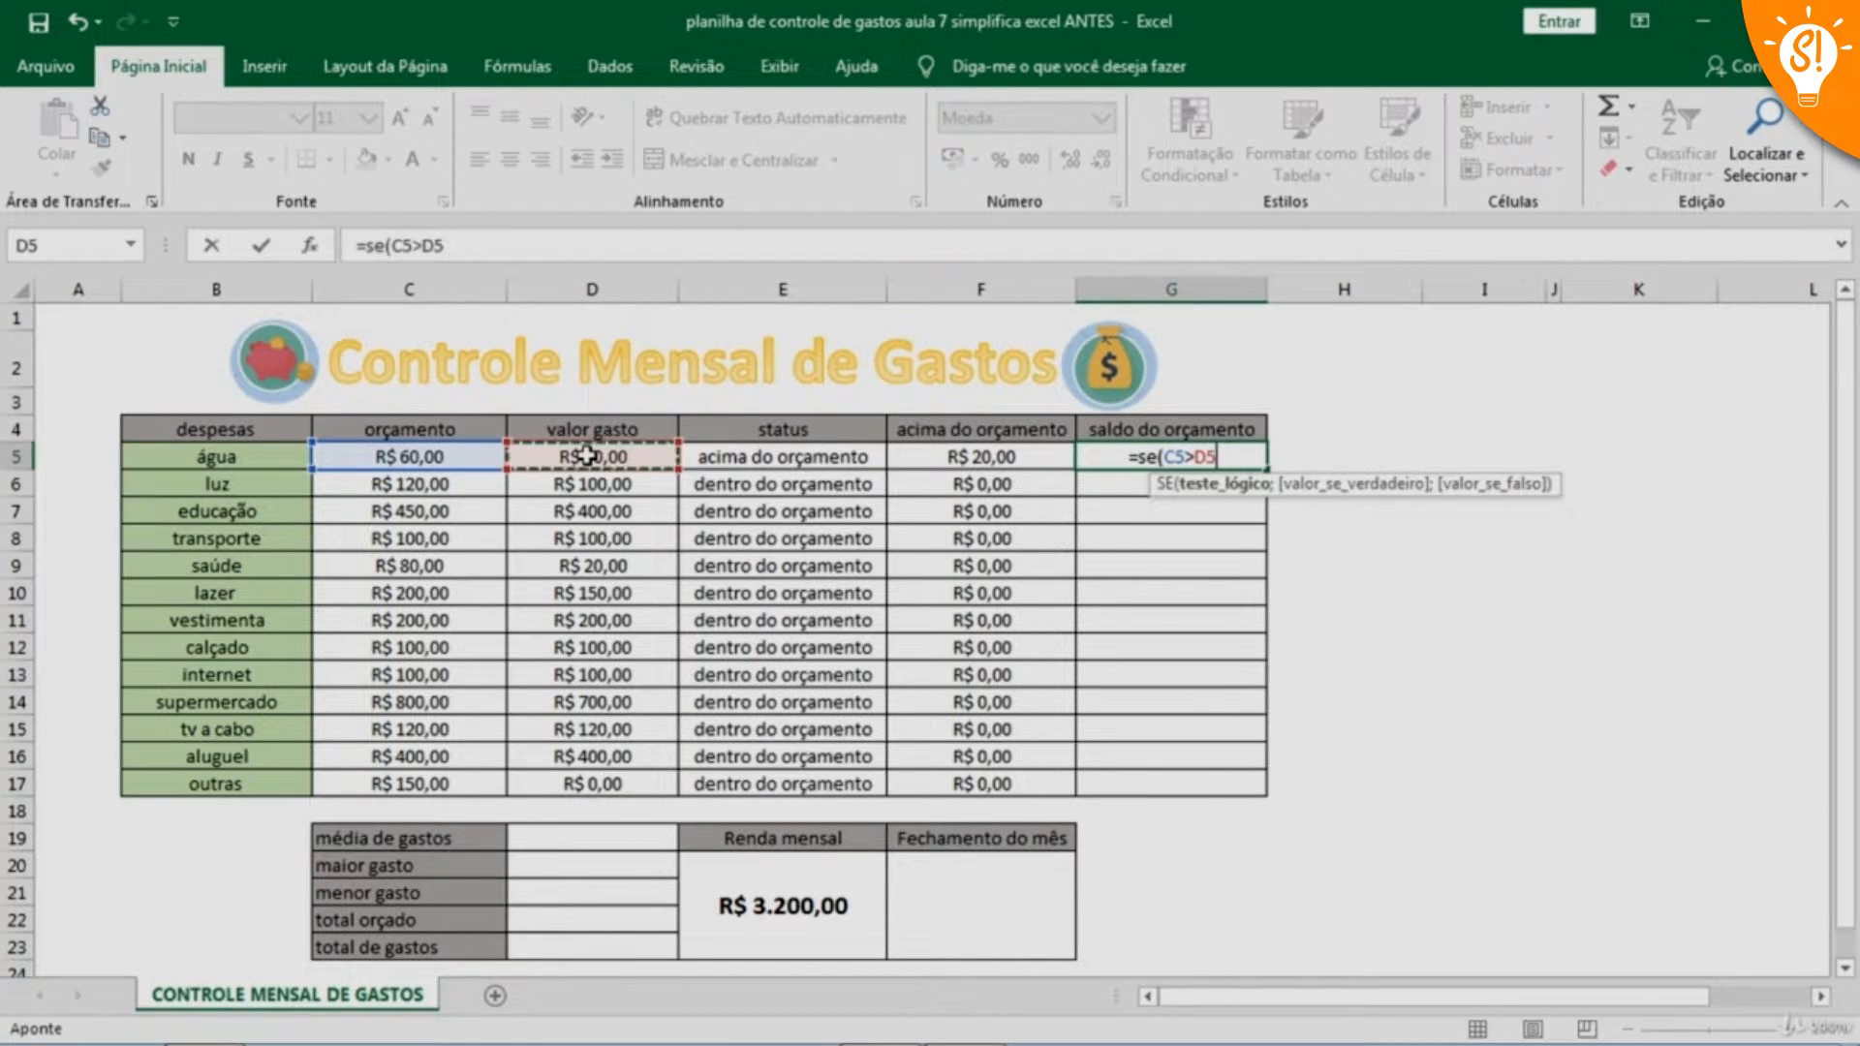
pyautogui.write(';')
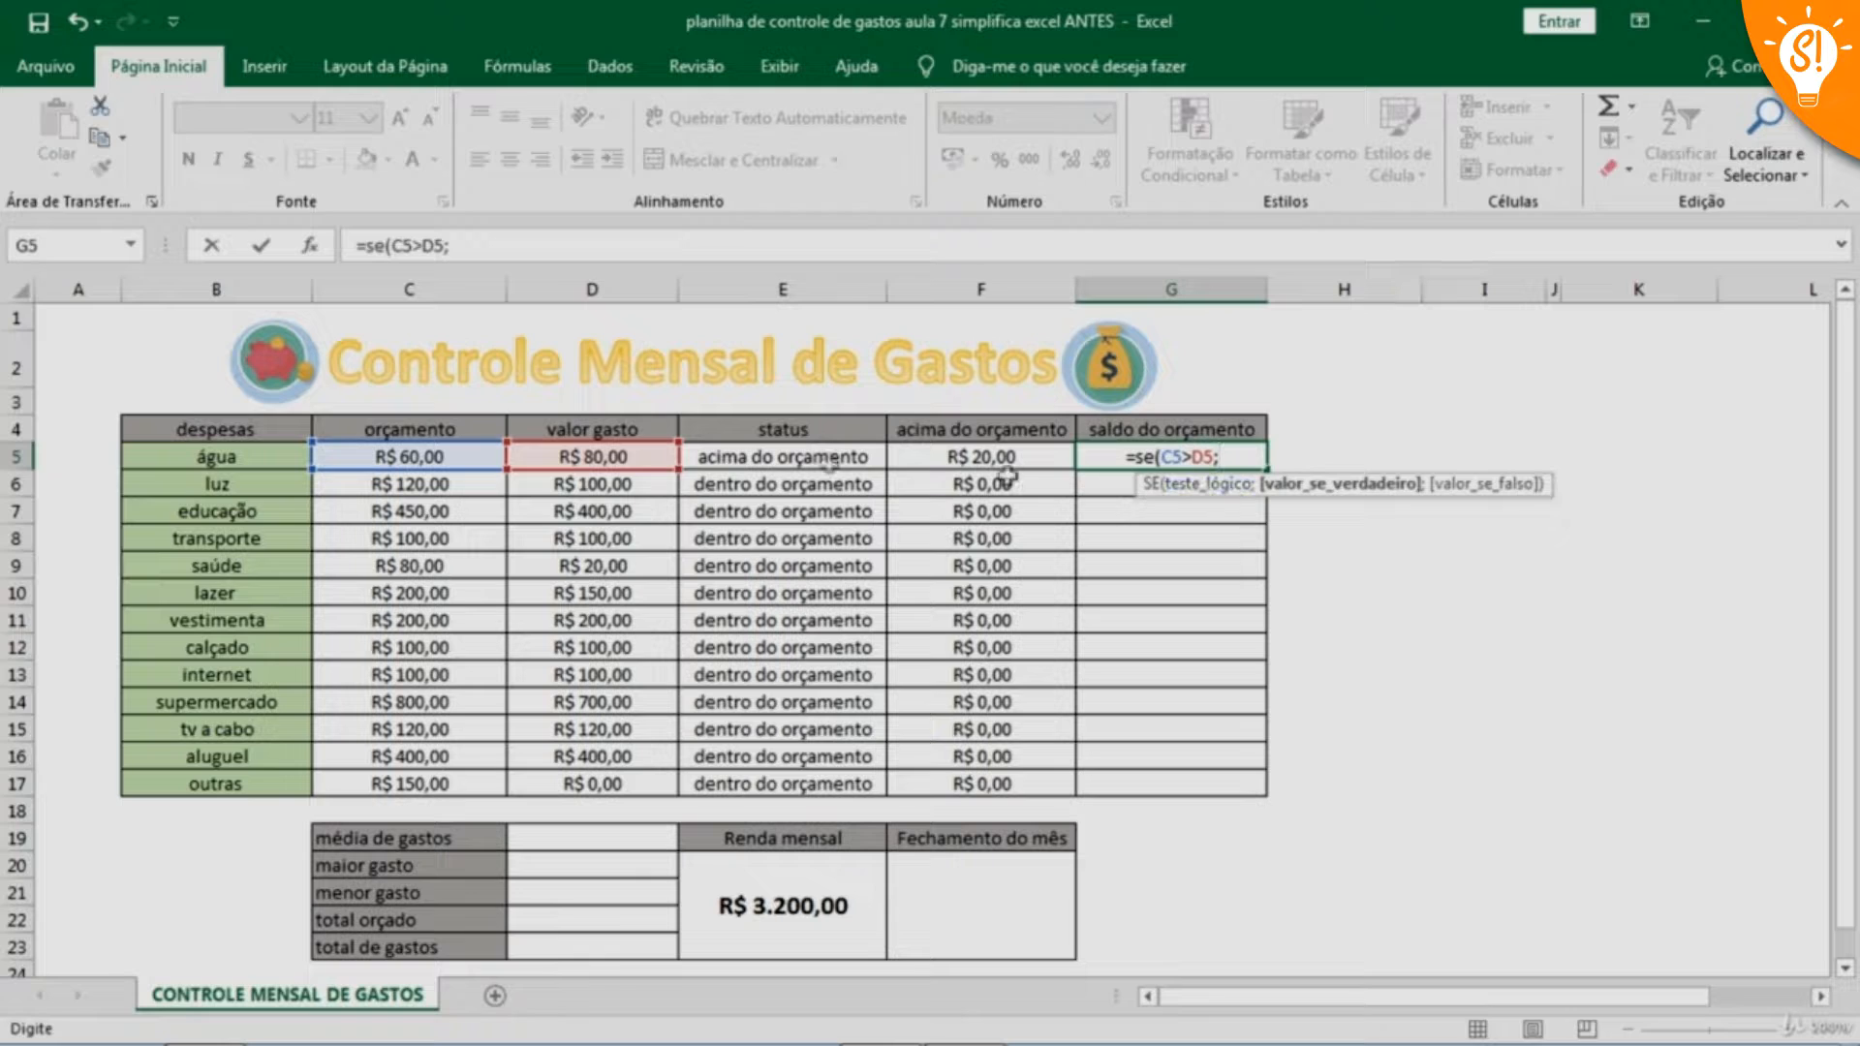
pyautogui.click(409, 459)
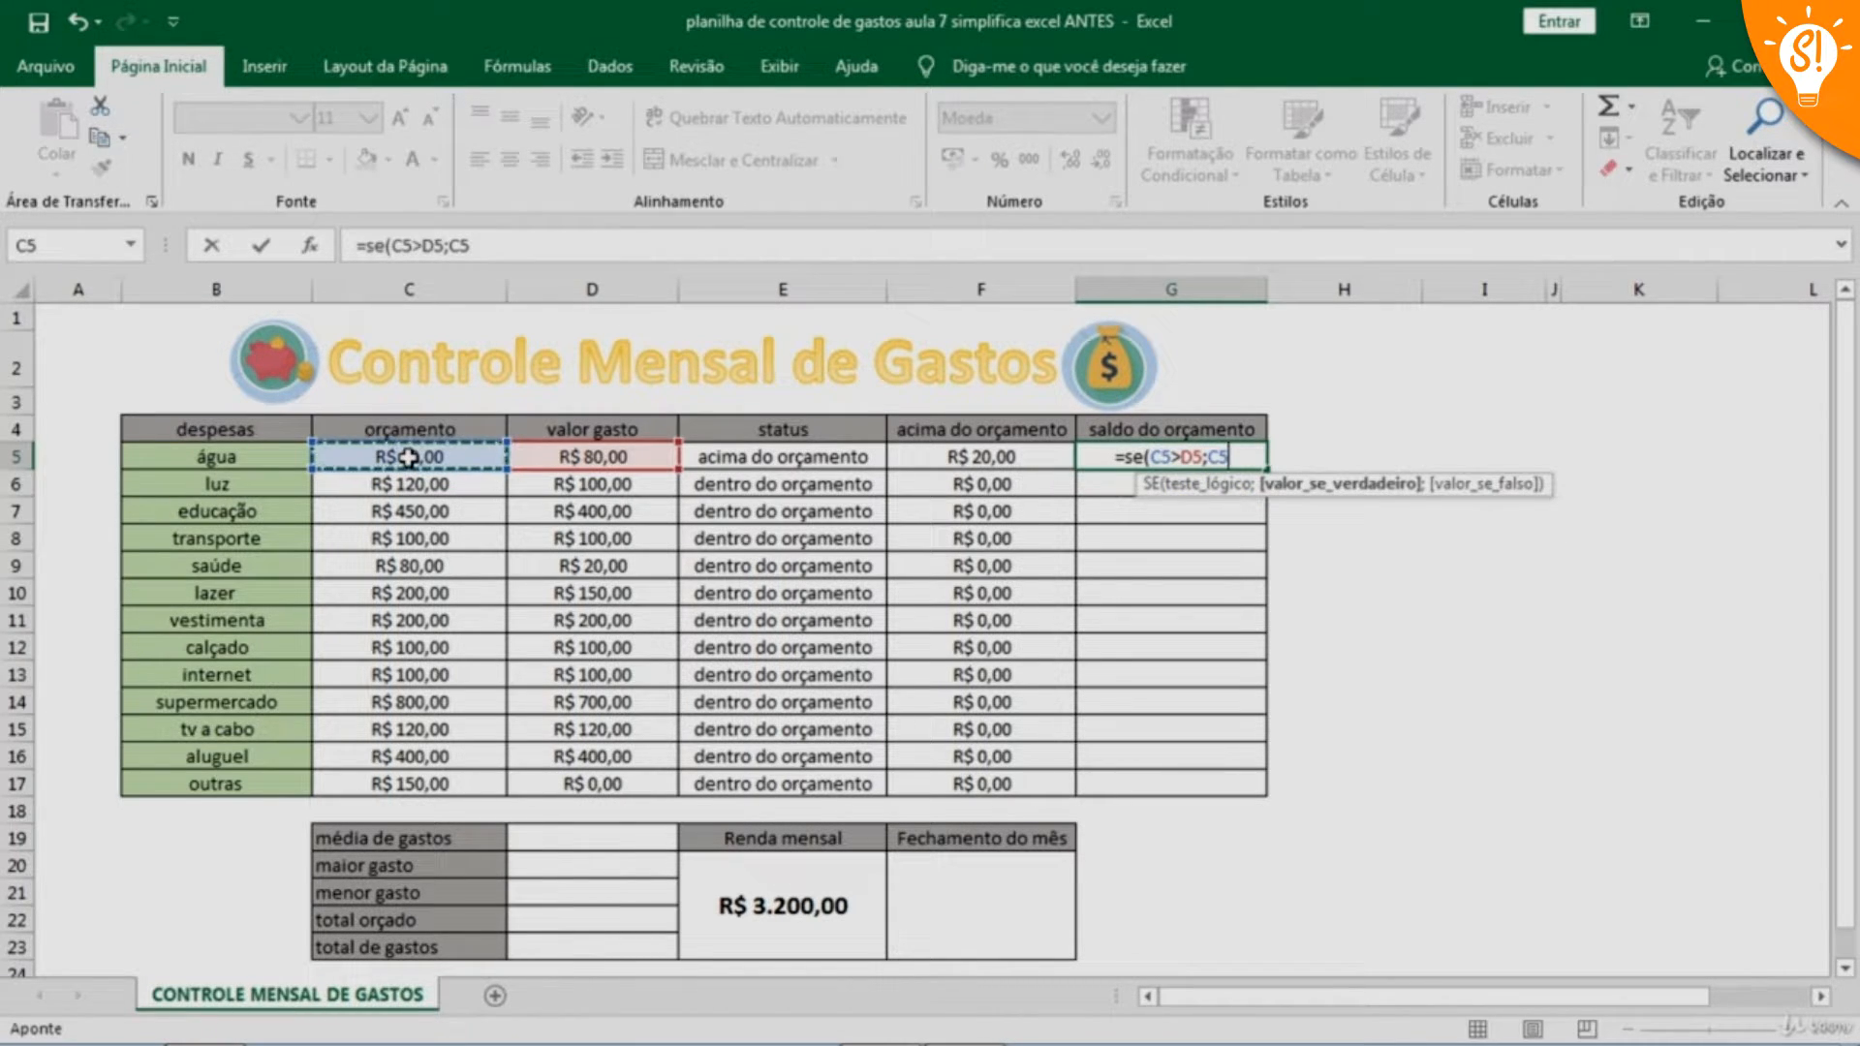
pyautogui.write('-')
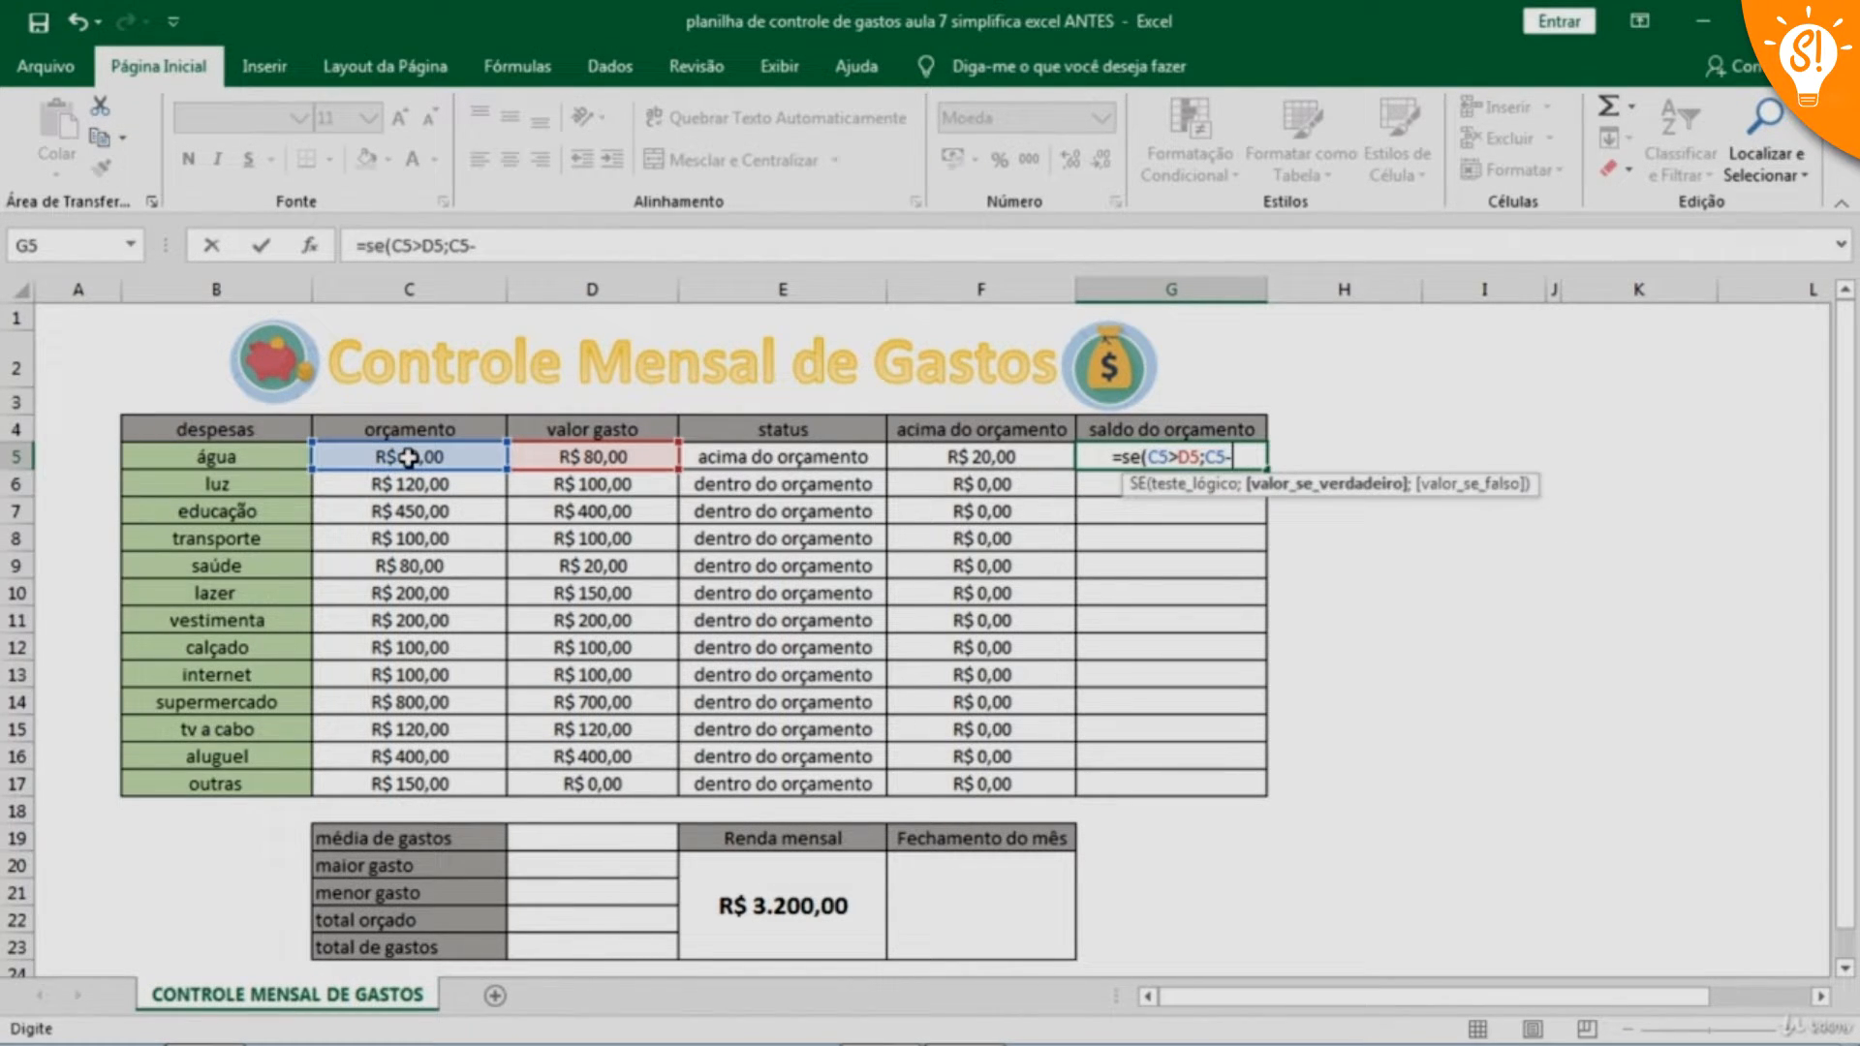
pyautogui.click(601, 458)
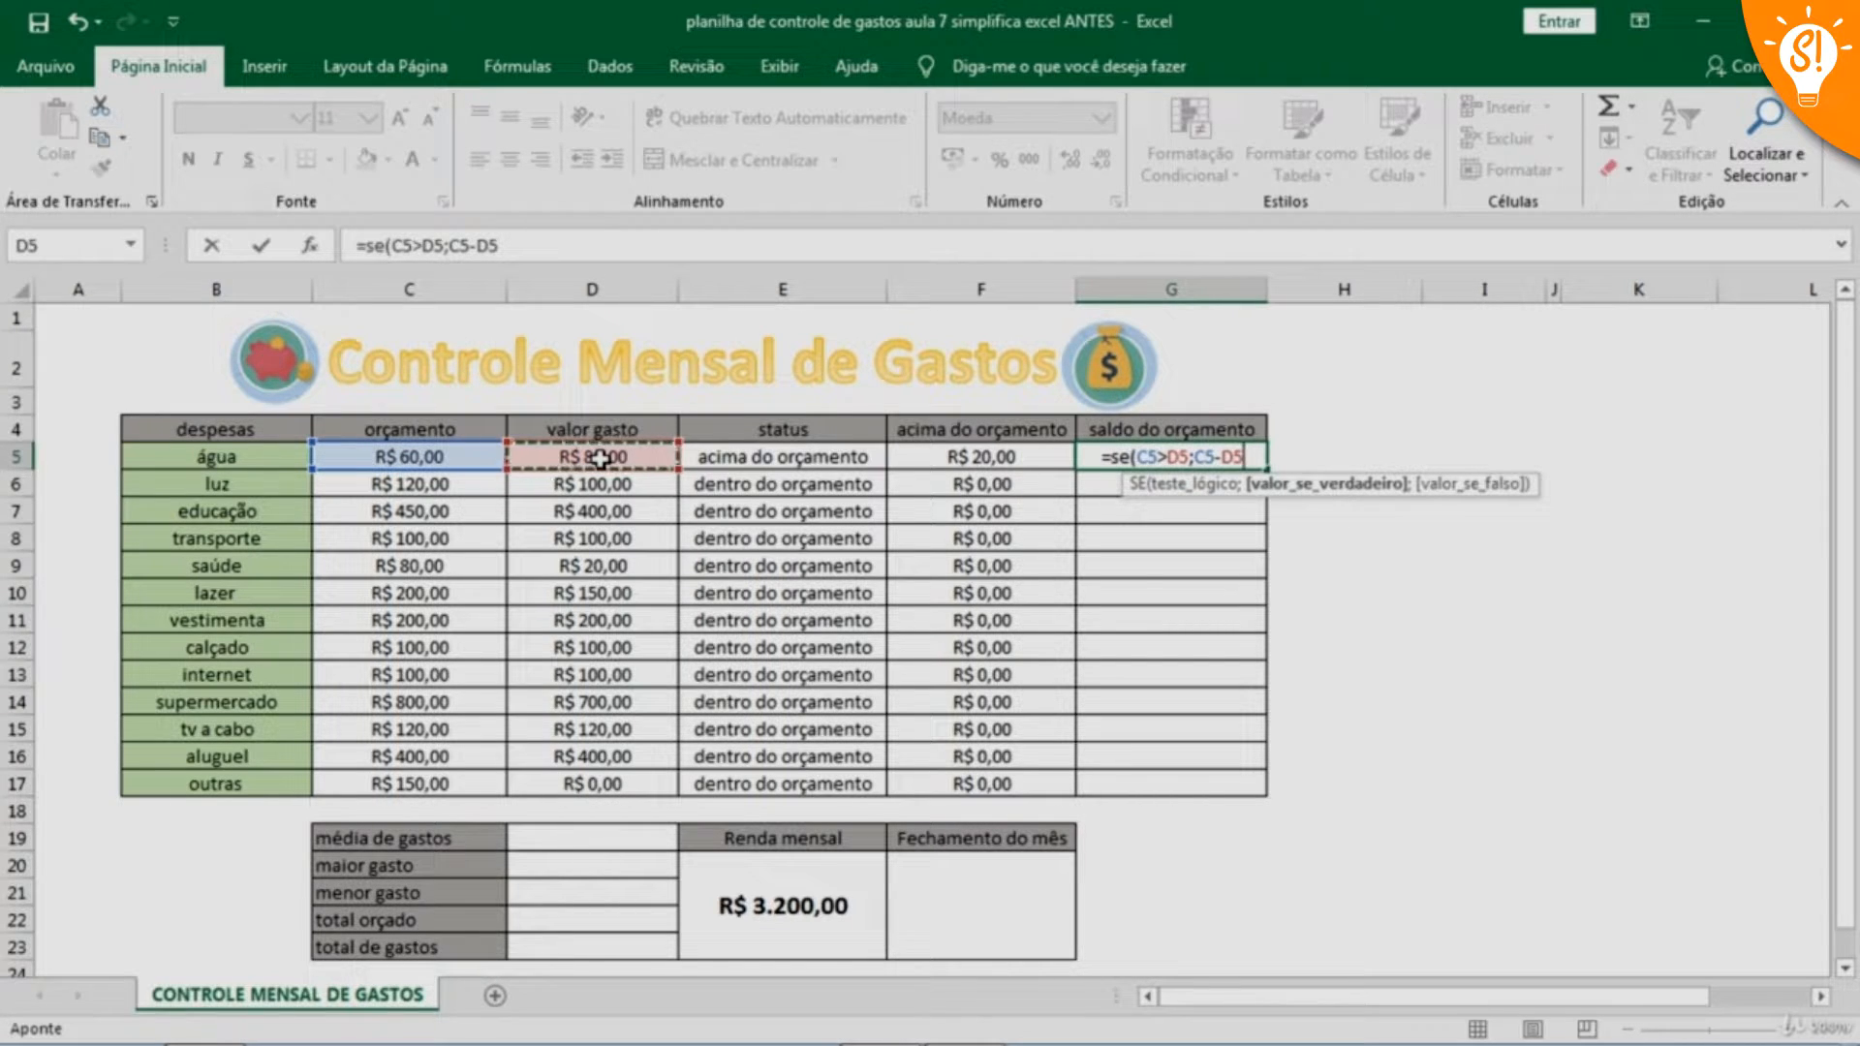
pyautogui.write(';')
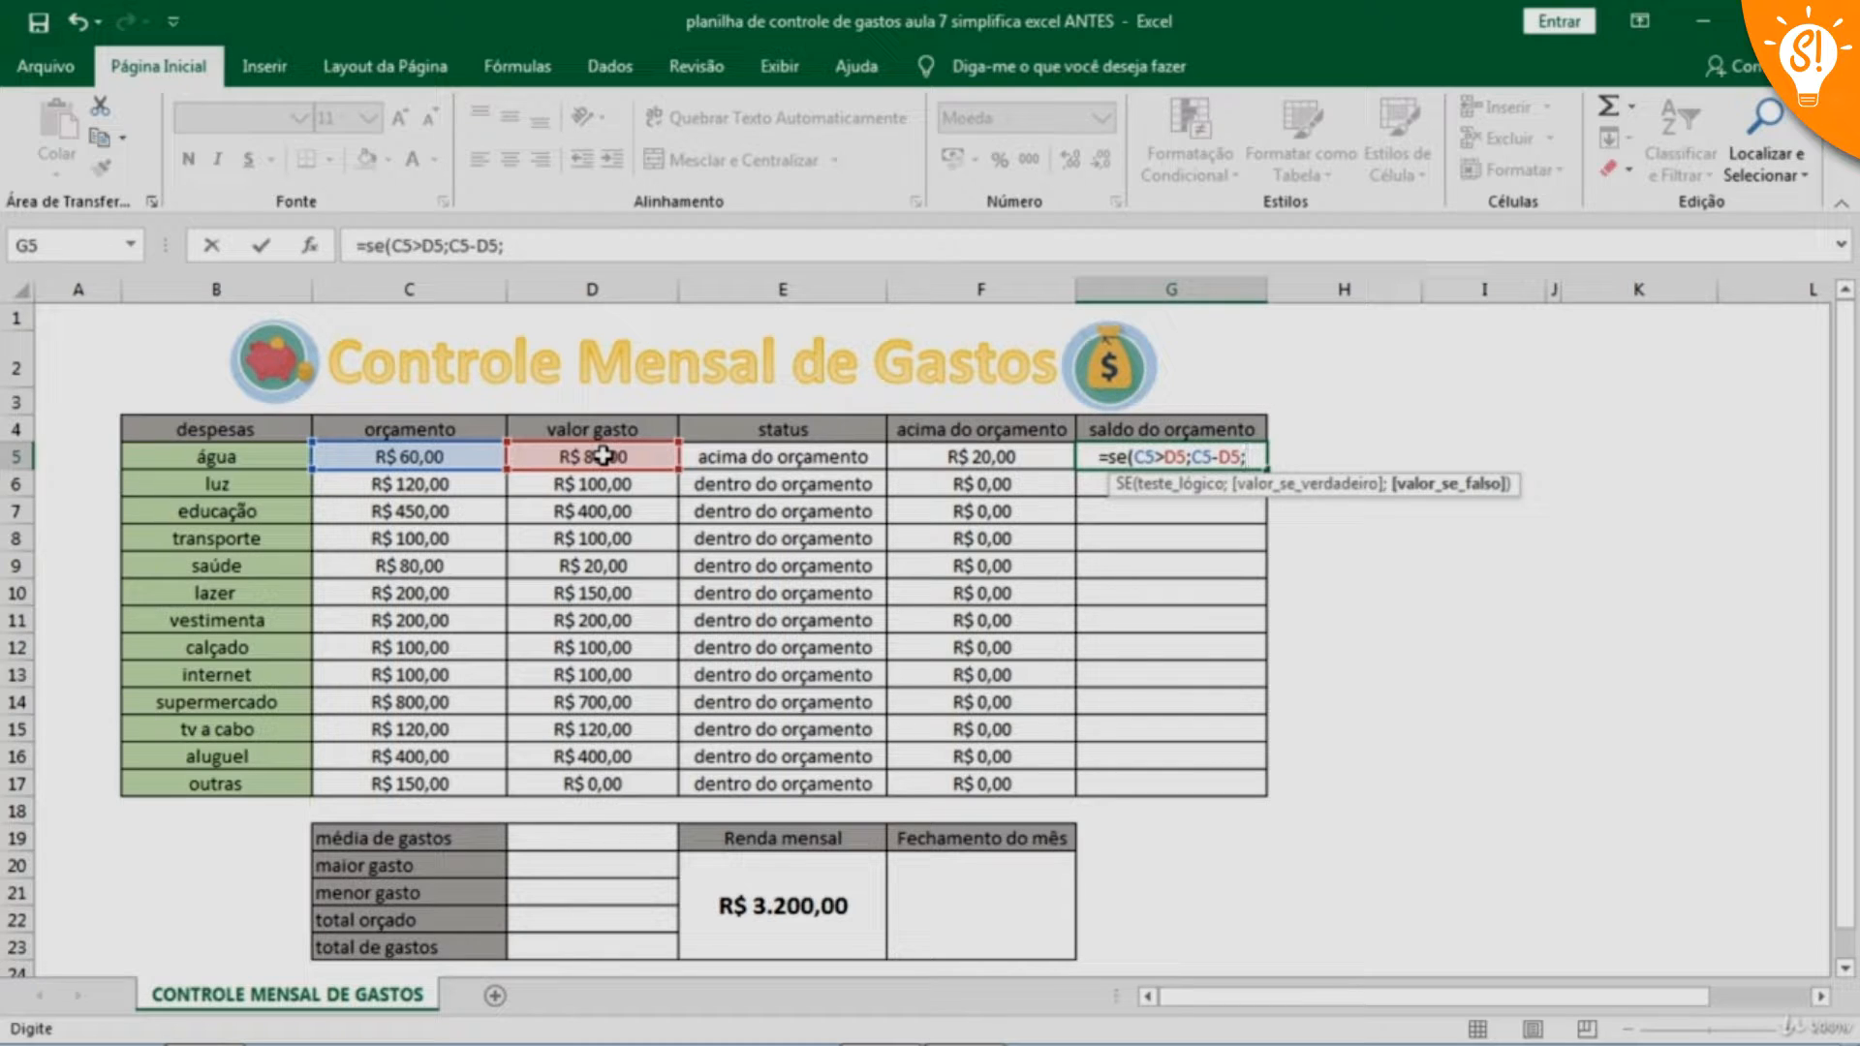
pyautogui.write('0')
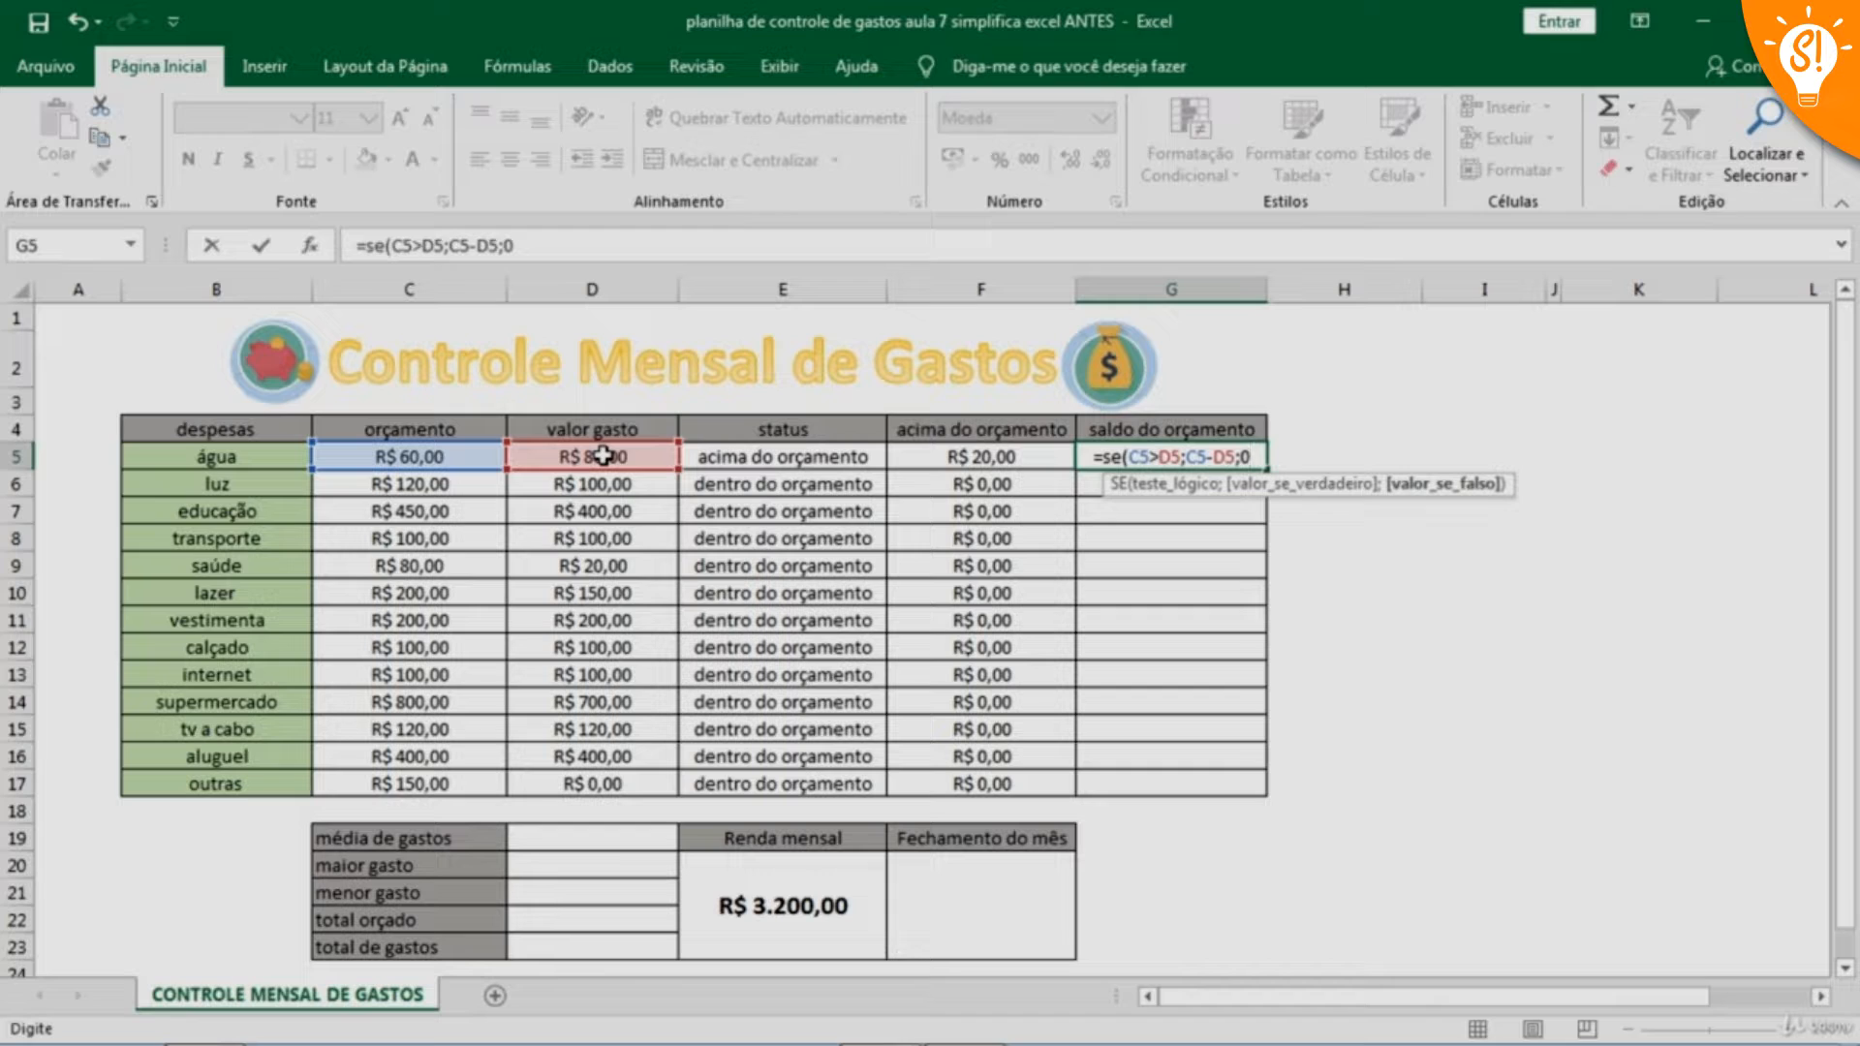
pyautogui.write(')')
pyautogui.press('Return')
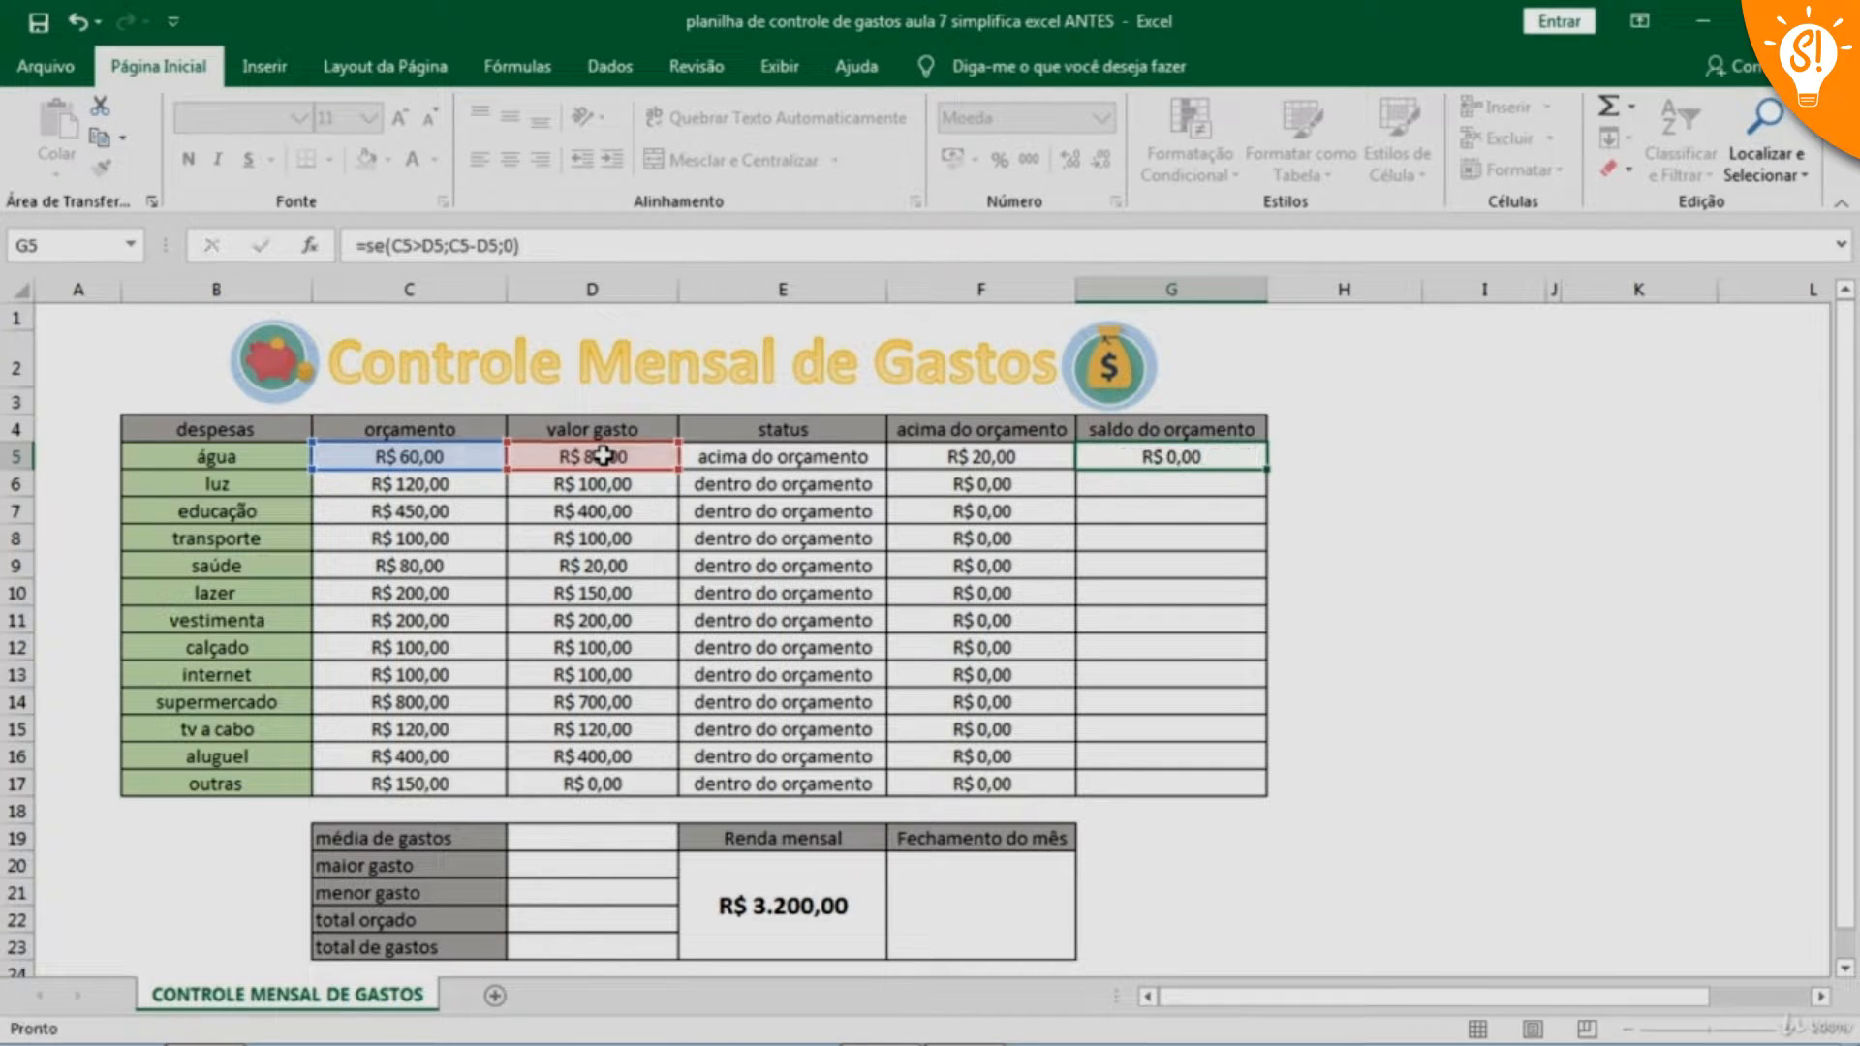
# Fill the saldo do orçamento formula from cell G5 down through G17 and check the copied formulas in G6 and G7
pyautogui.press('Up')
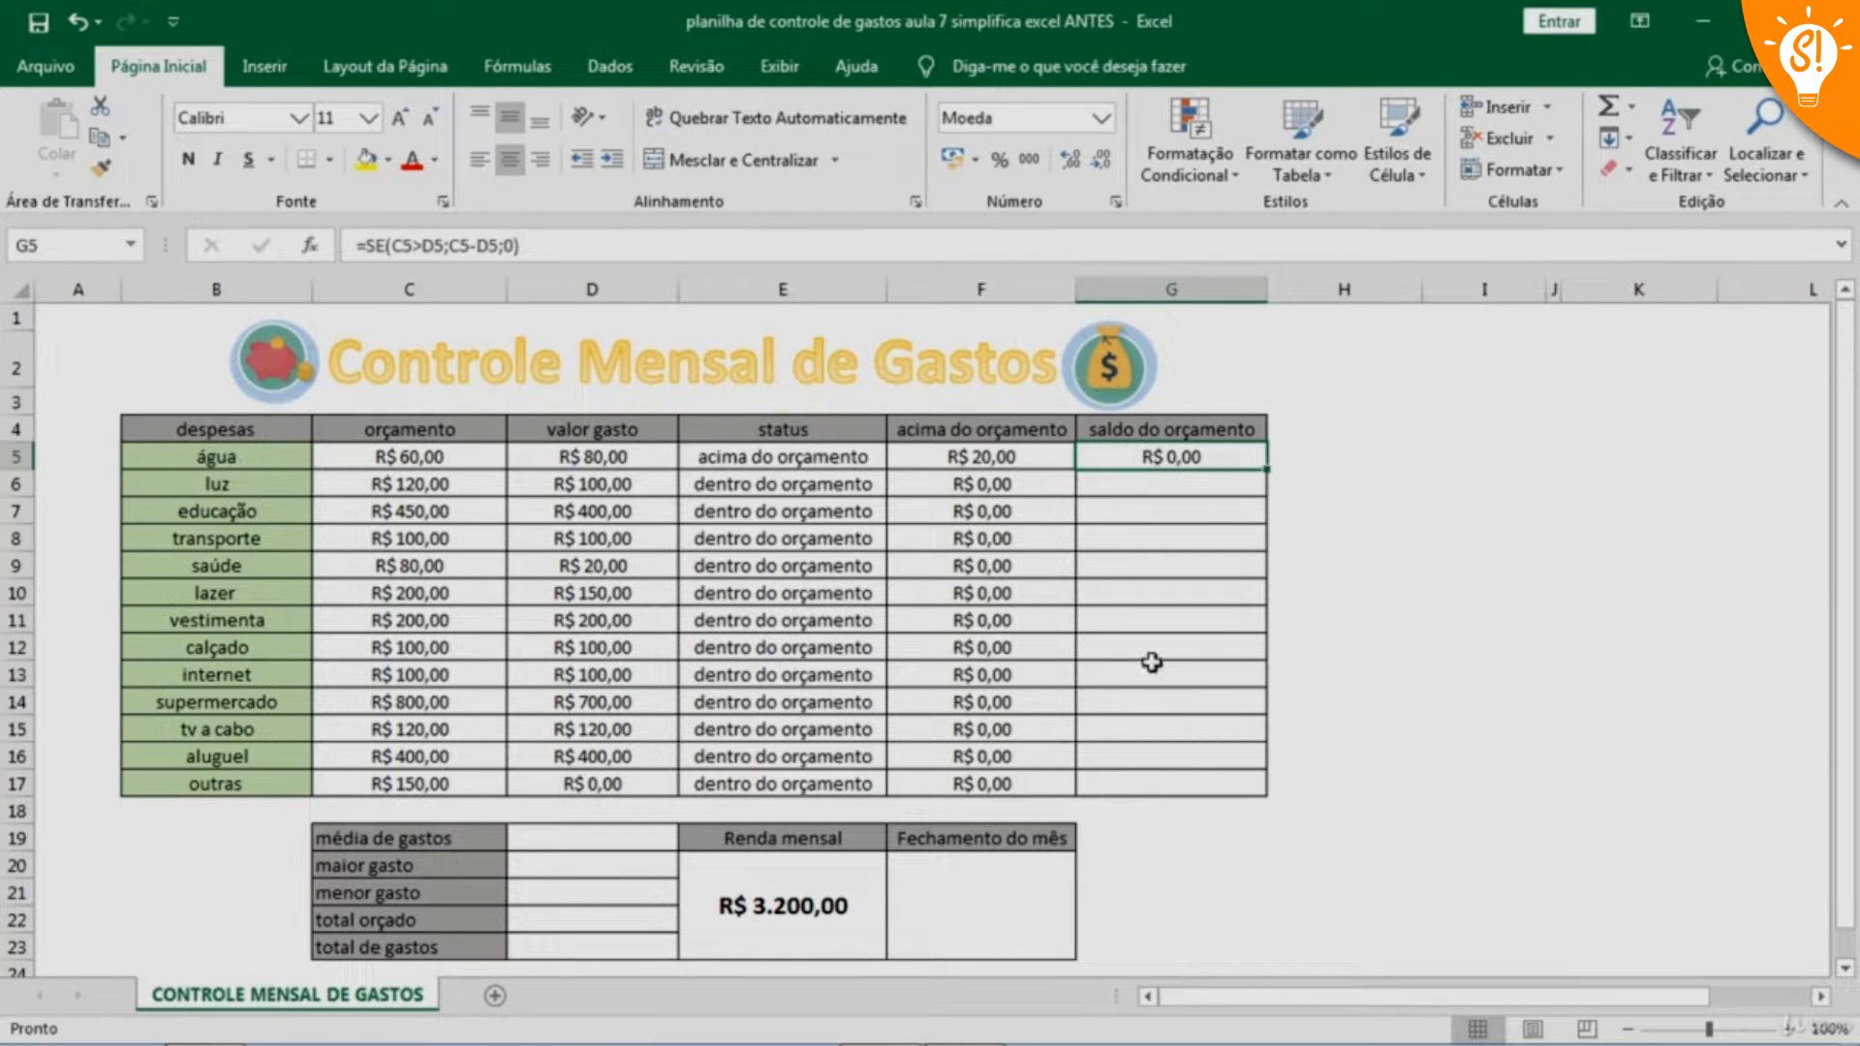
pyautogui.moveTo(1265, 468); pyautogui.dragTo(1296, 793)
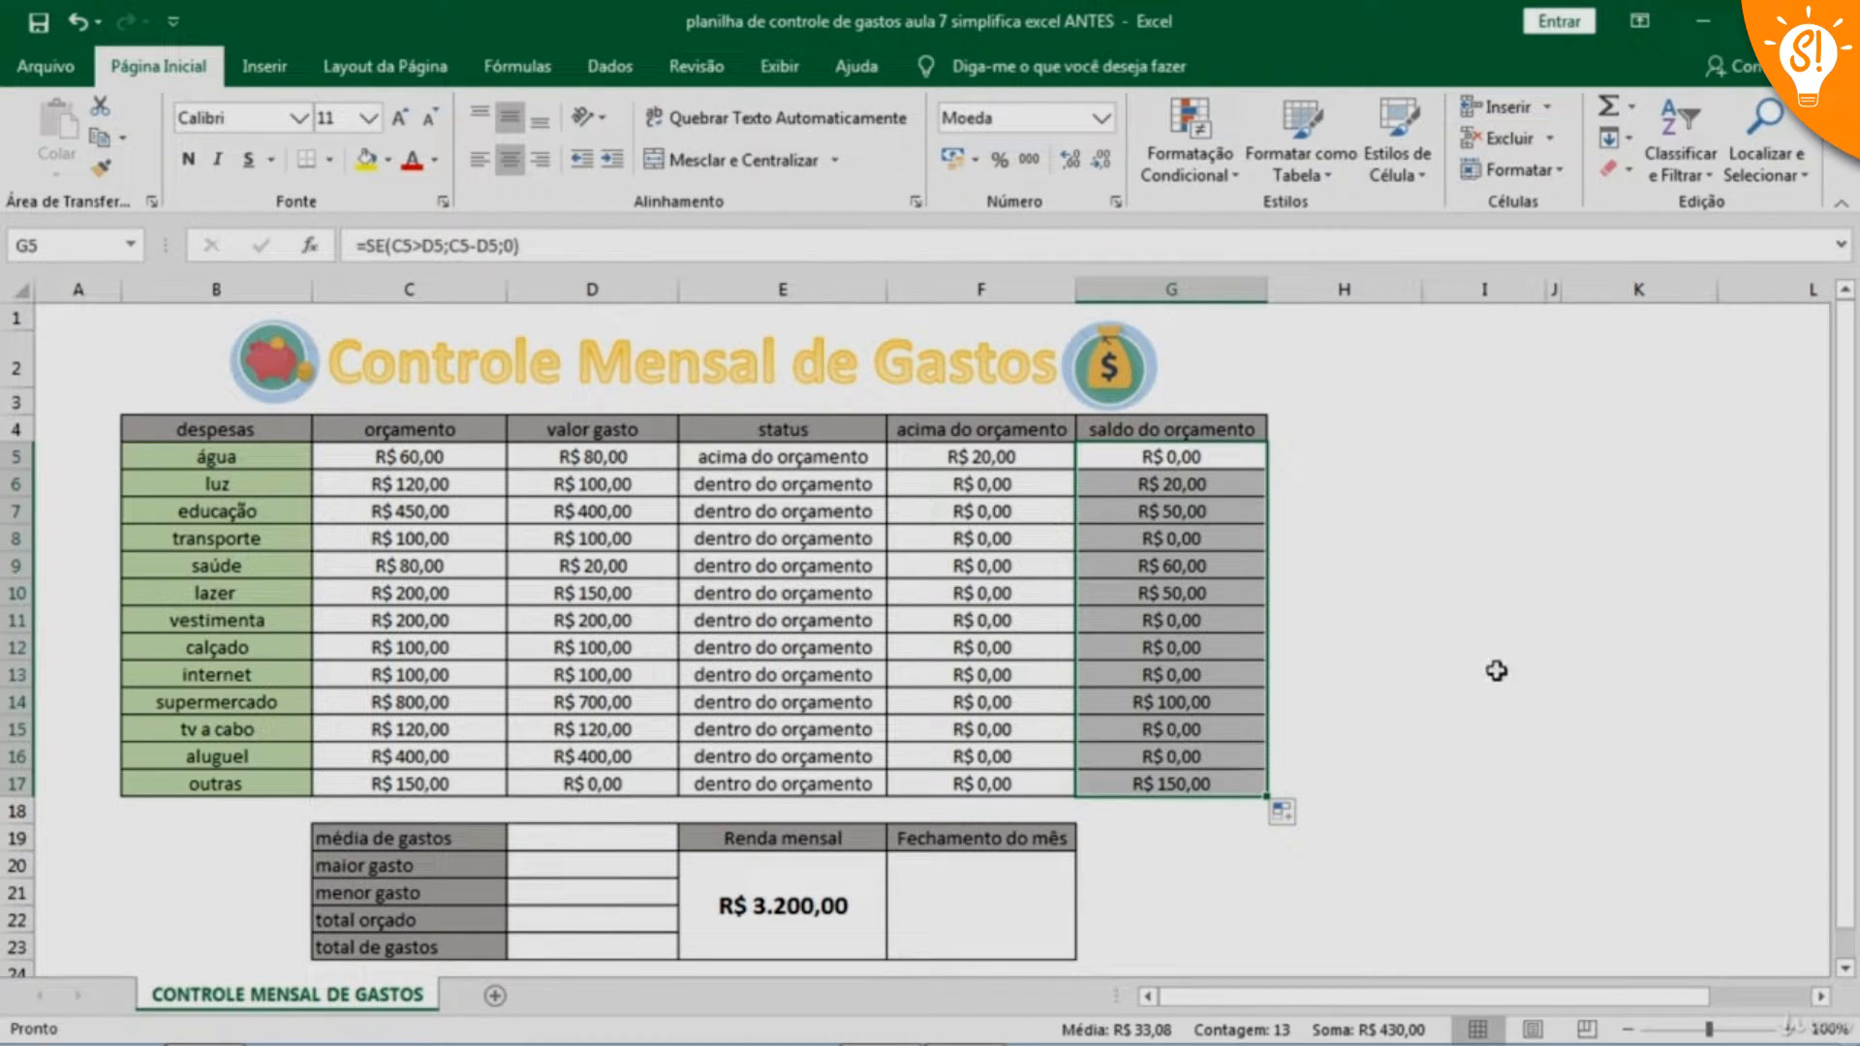
pyautogui.press('Down')
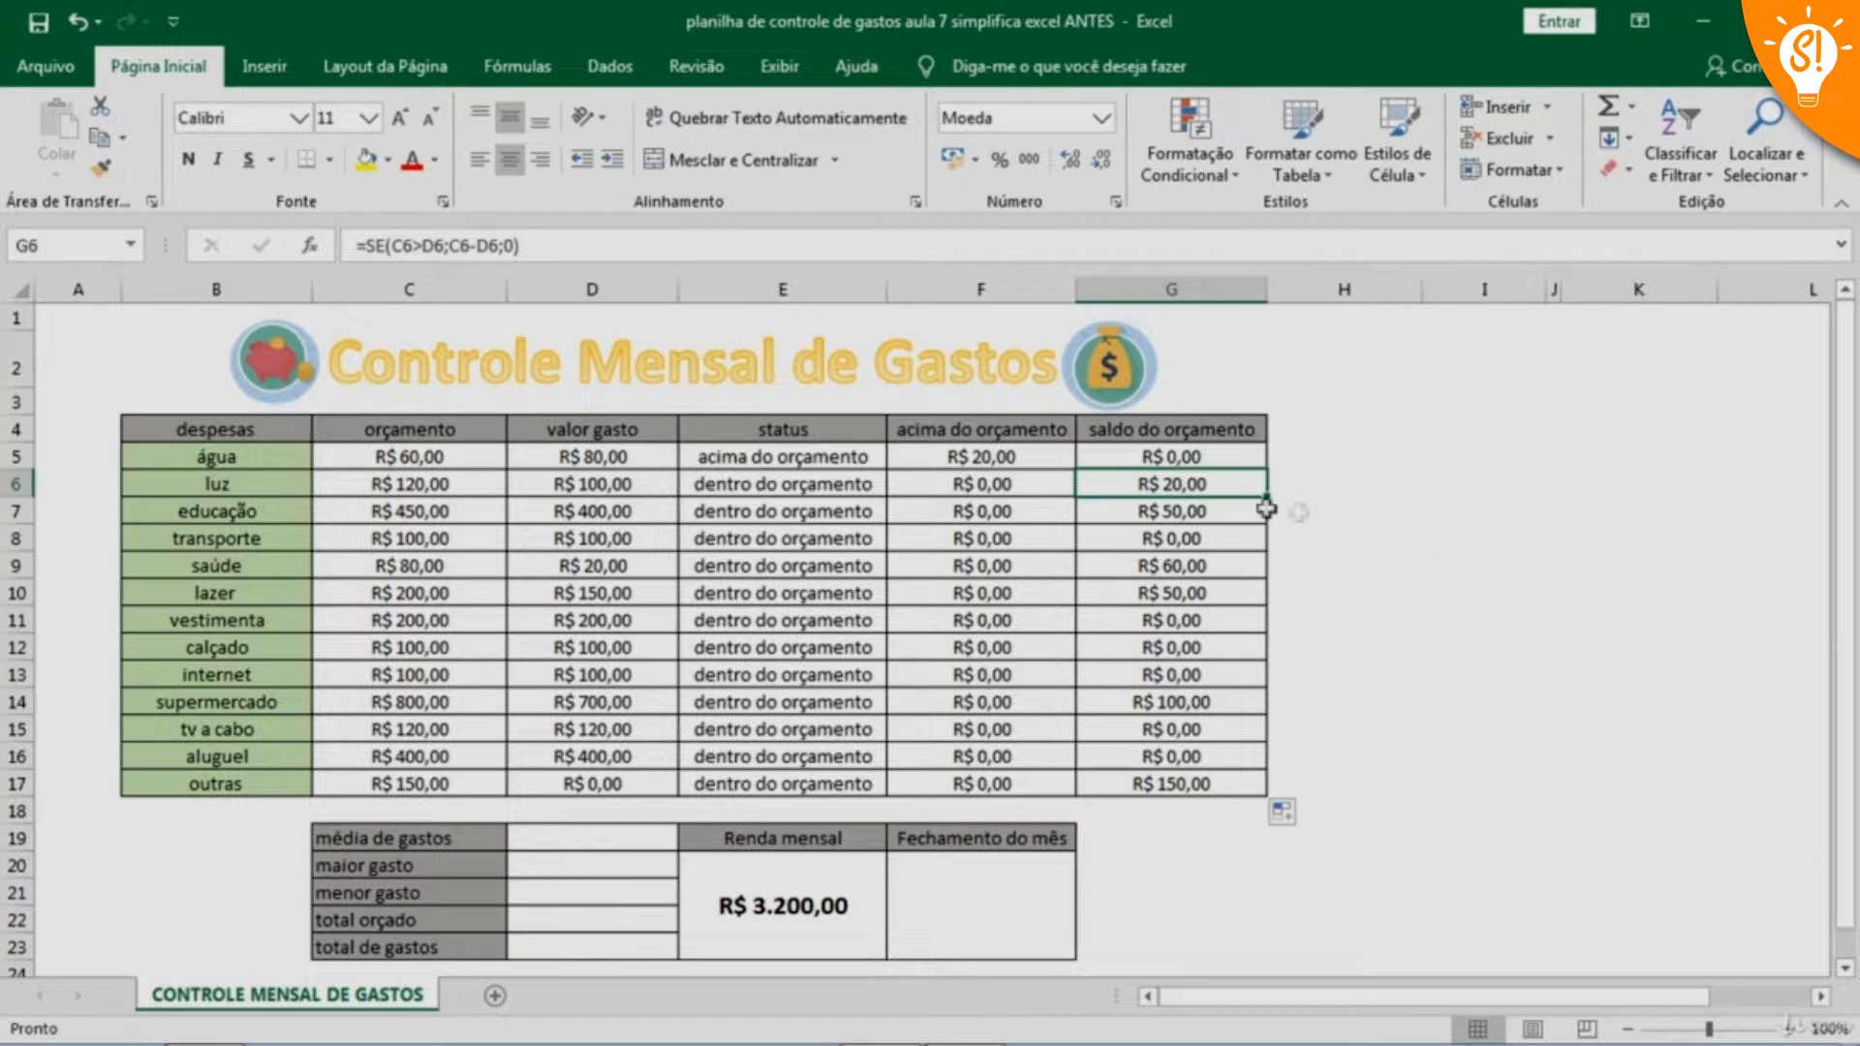
pyautogui.click(1195, 513)
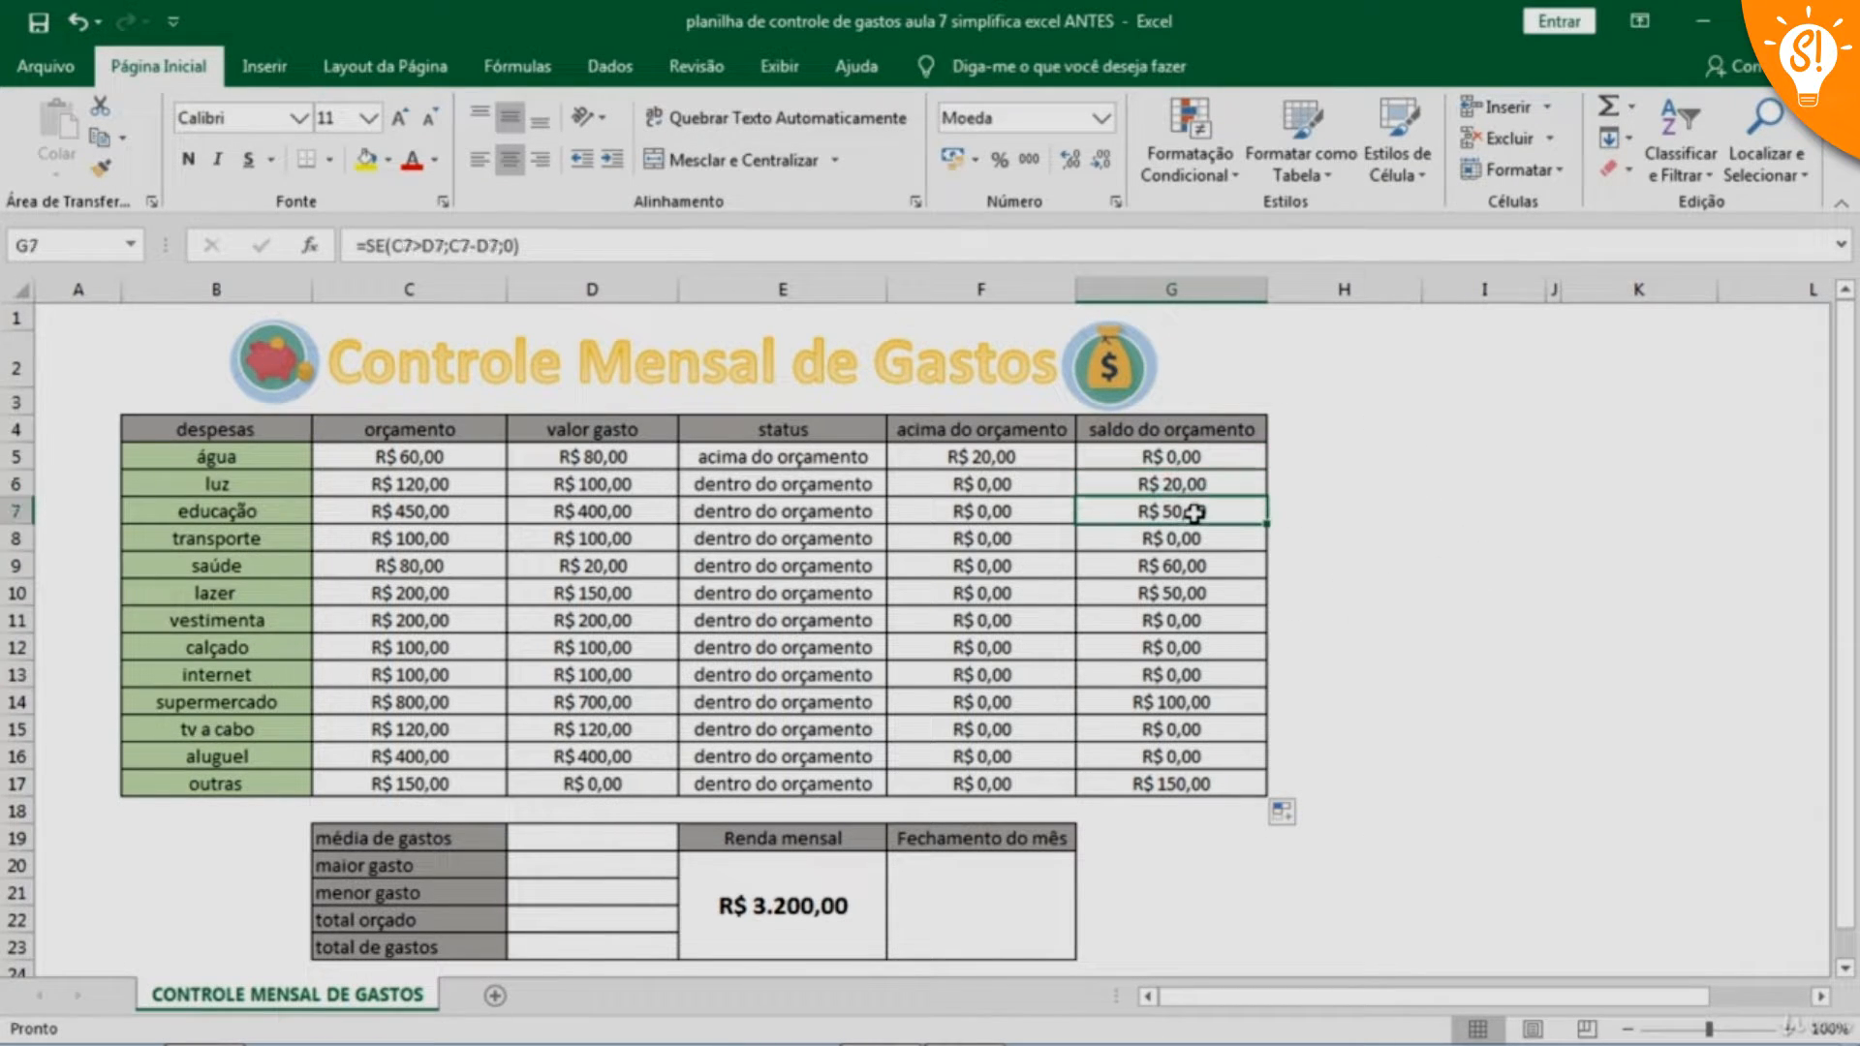
# Check the copied saldo do orçamento formulas for saúde and lazer in cells G9 and G10
pyautogui.click(1194, 568)
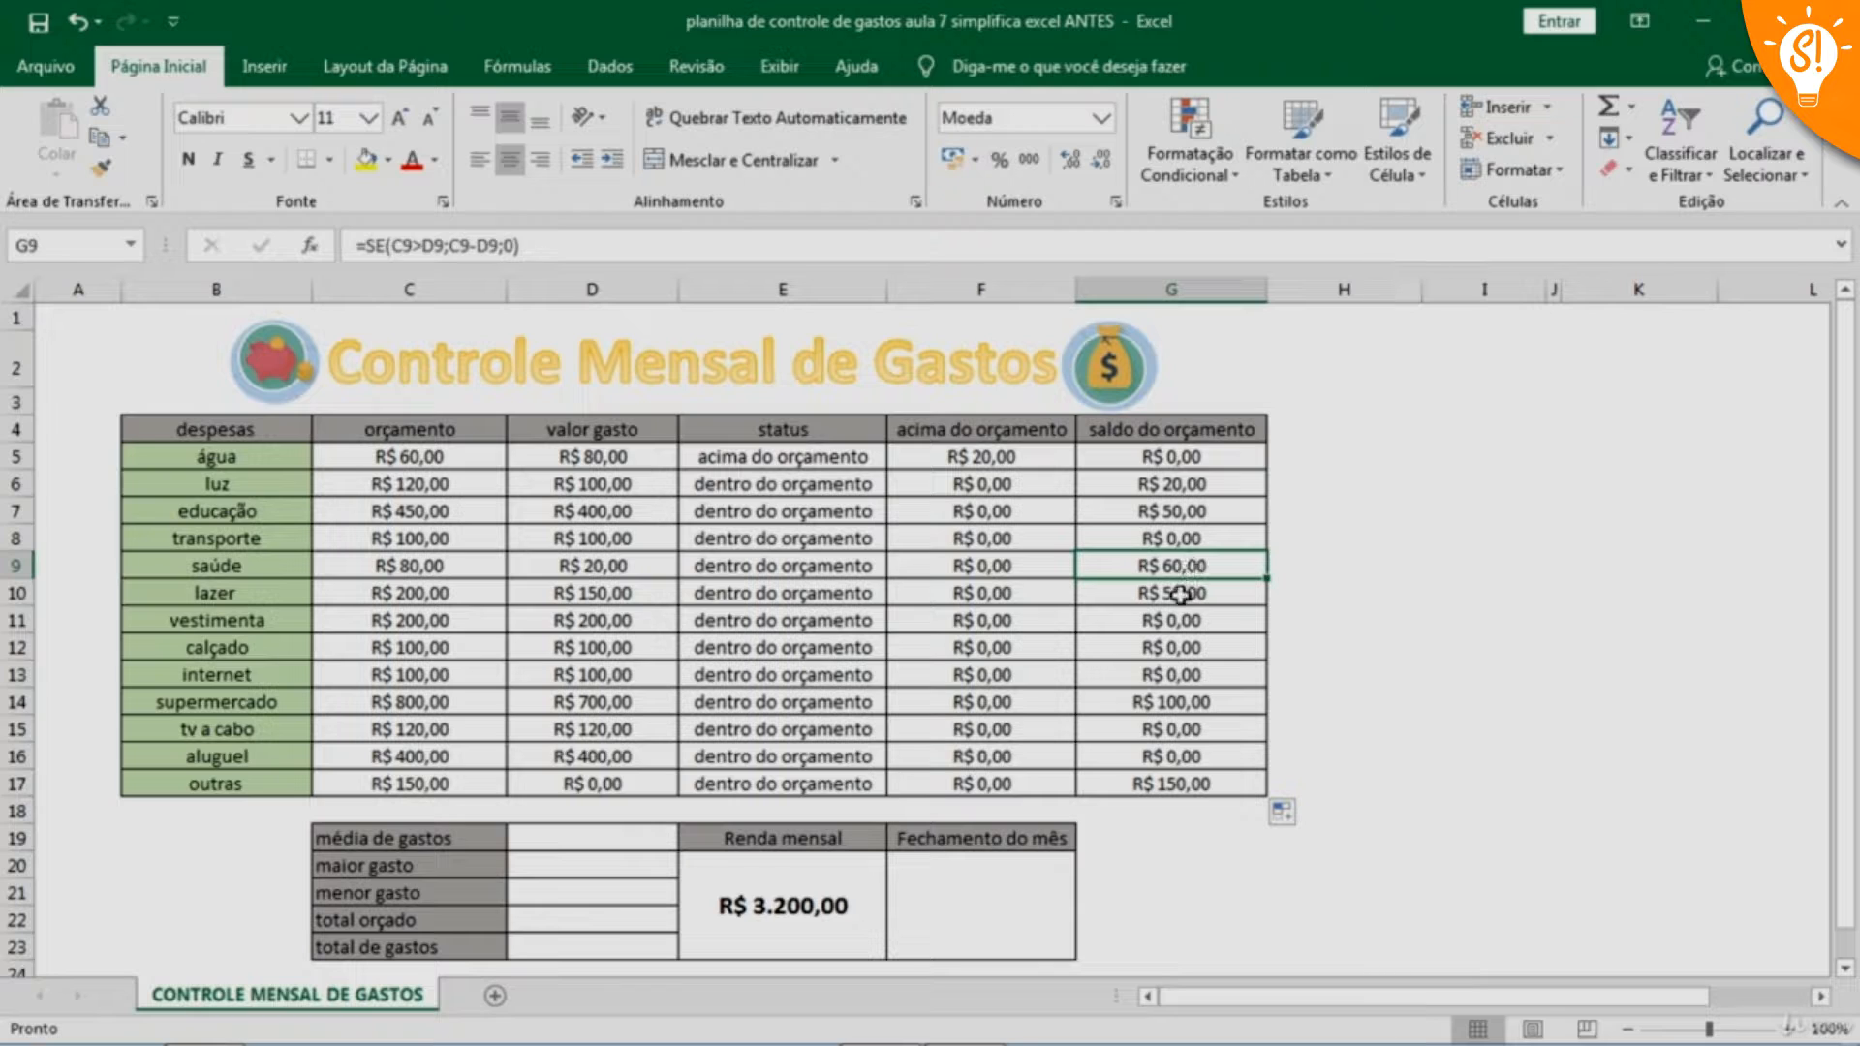
pyautogui.click(1181, 594)
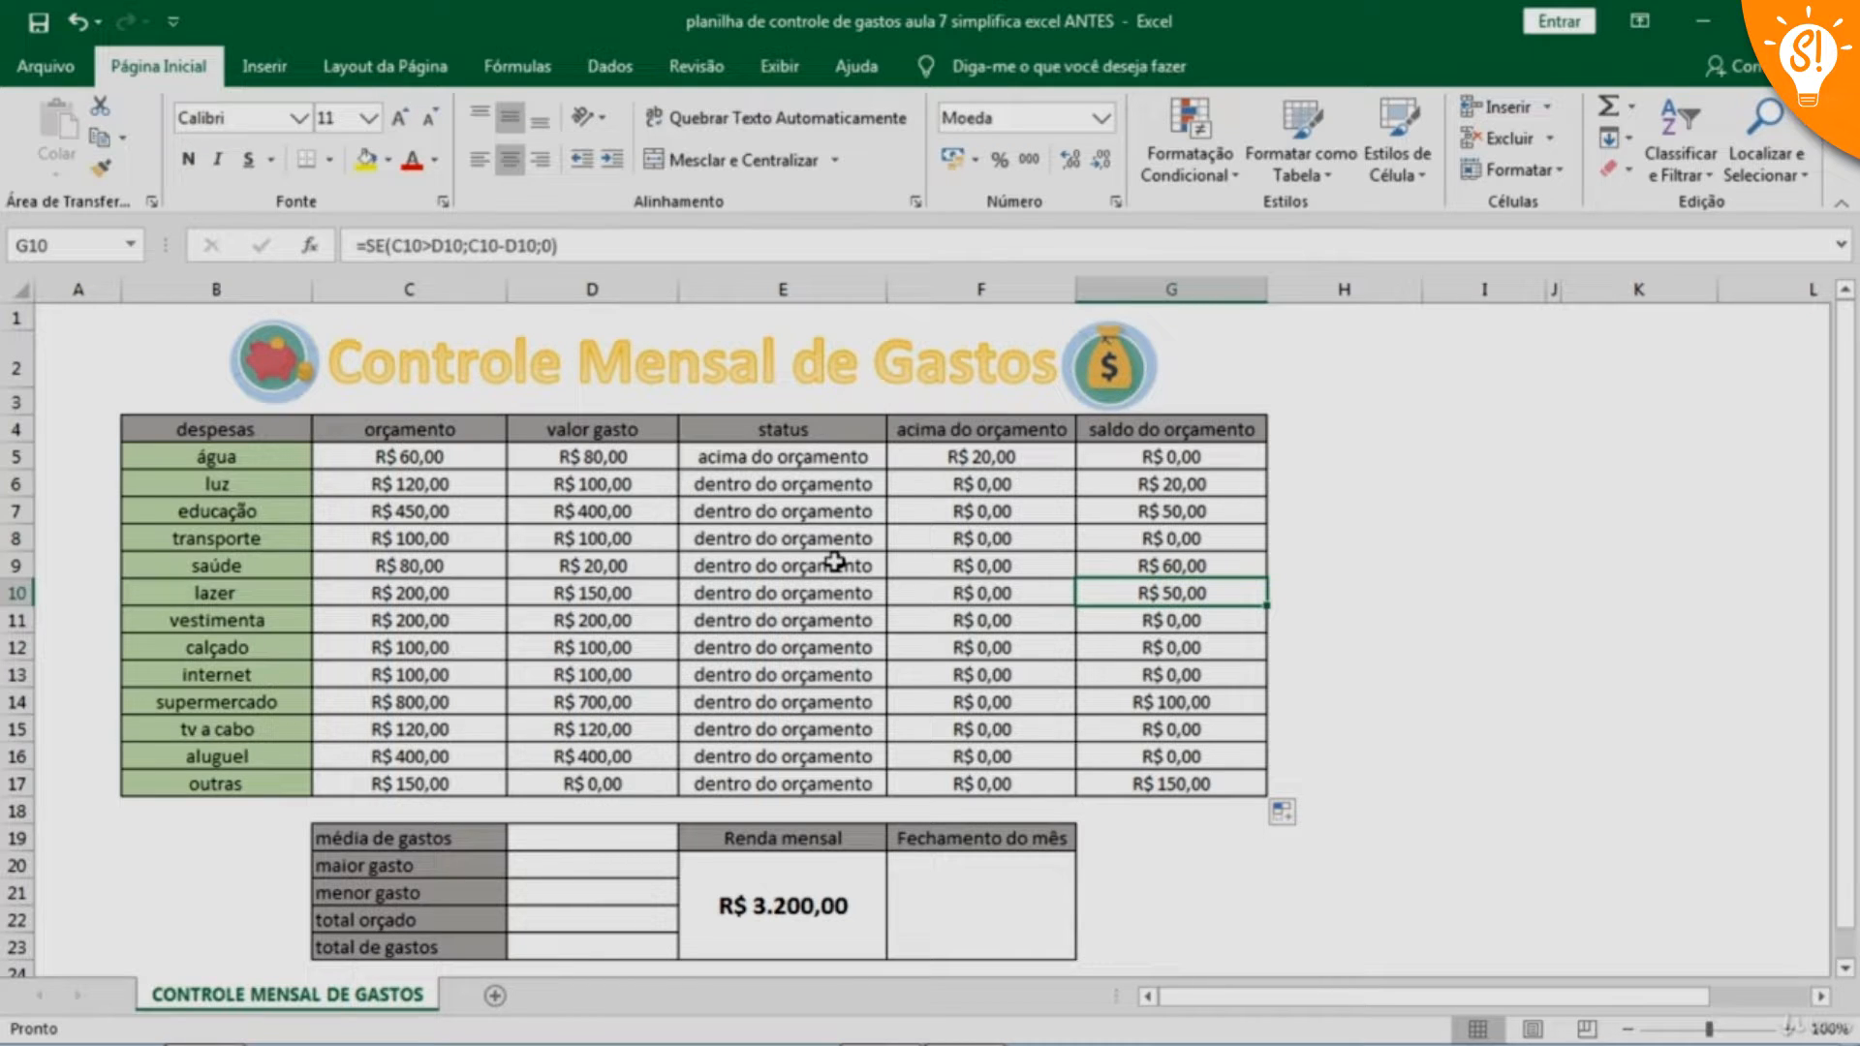
# Conditionally format status cells E5:E17 containing the text "acima do orçamento" with Preenchimento Vermelho Claro e Texto Vermelho Escuro
pyautogui.moveTo(814, 458); pyautogui.dragTo(838, 783)
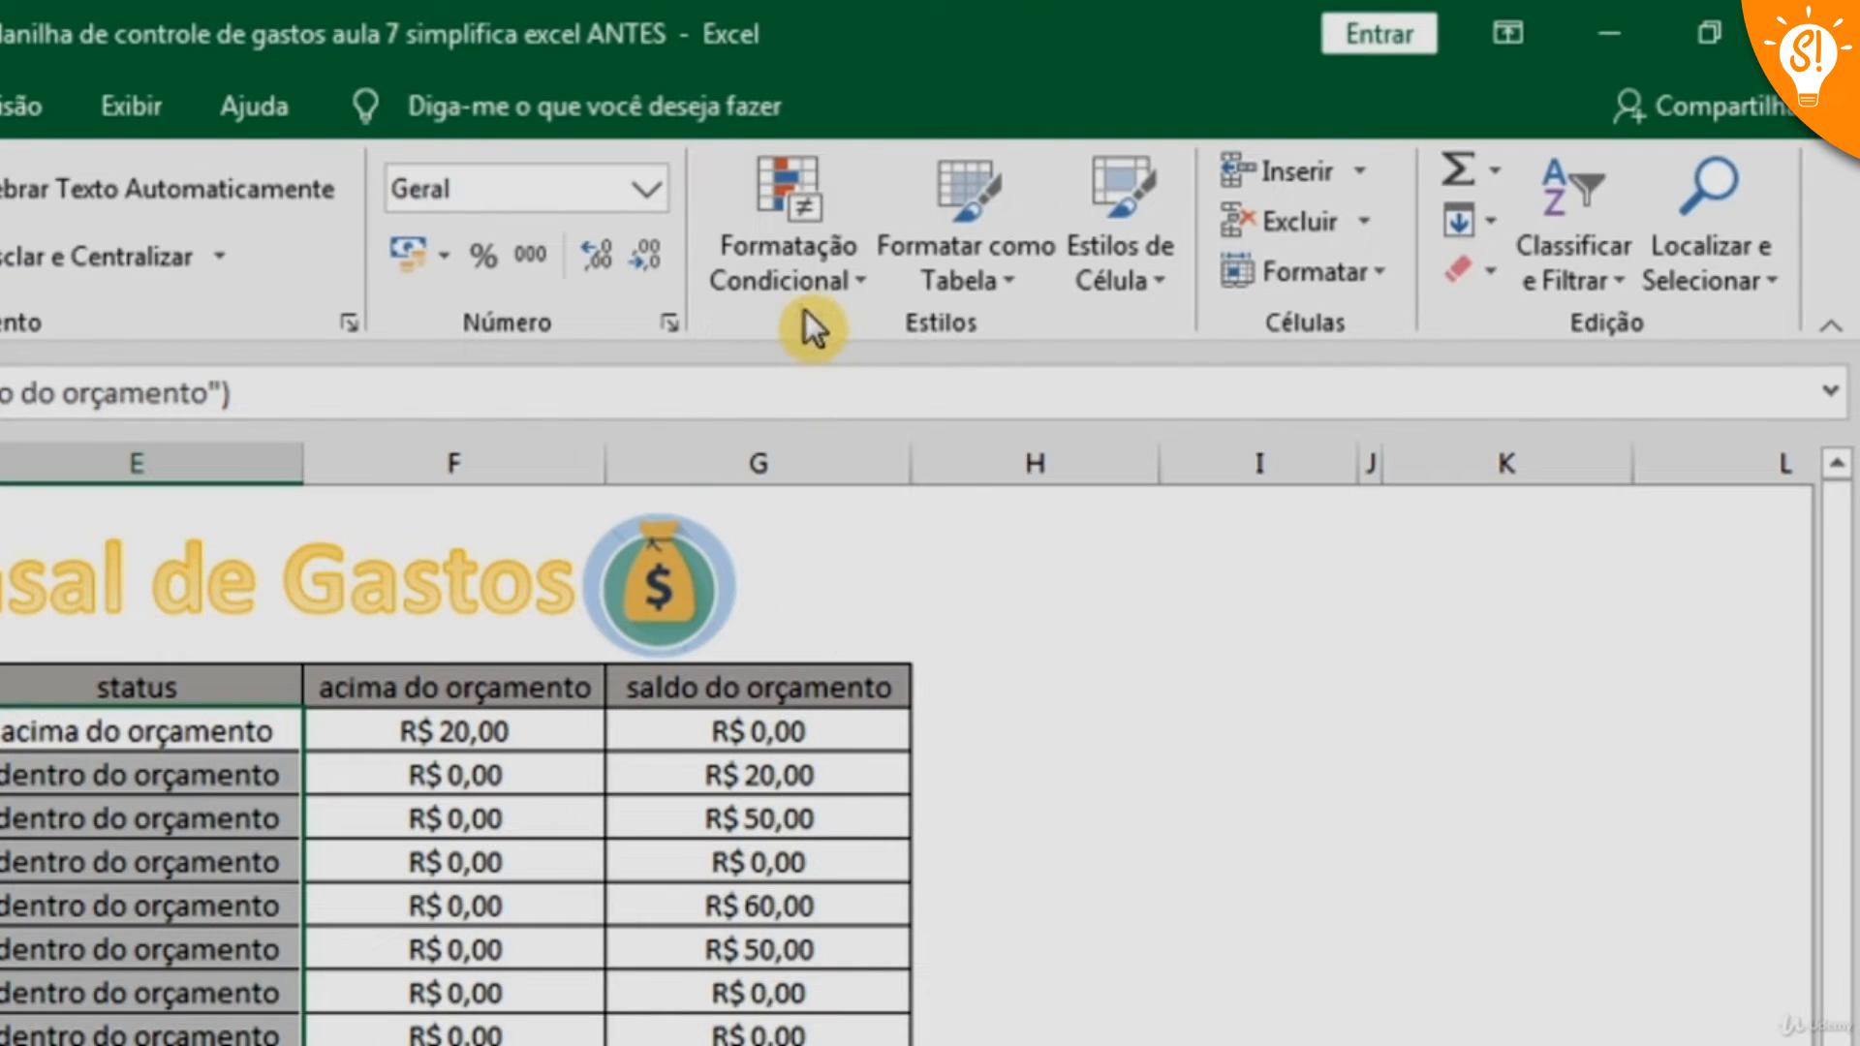
pyautogui.click(1203, 174)
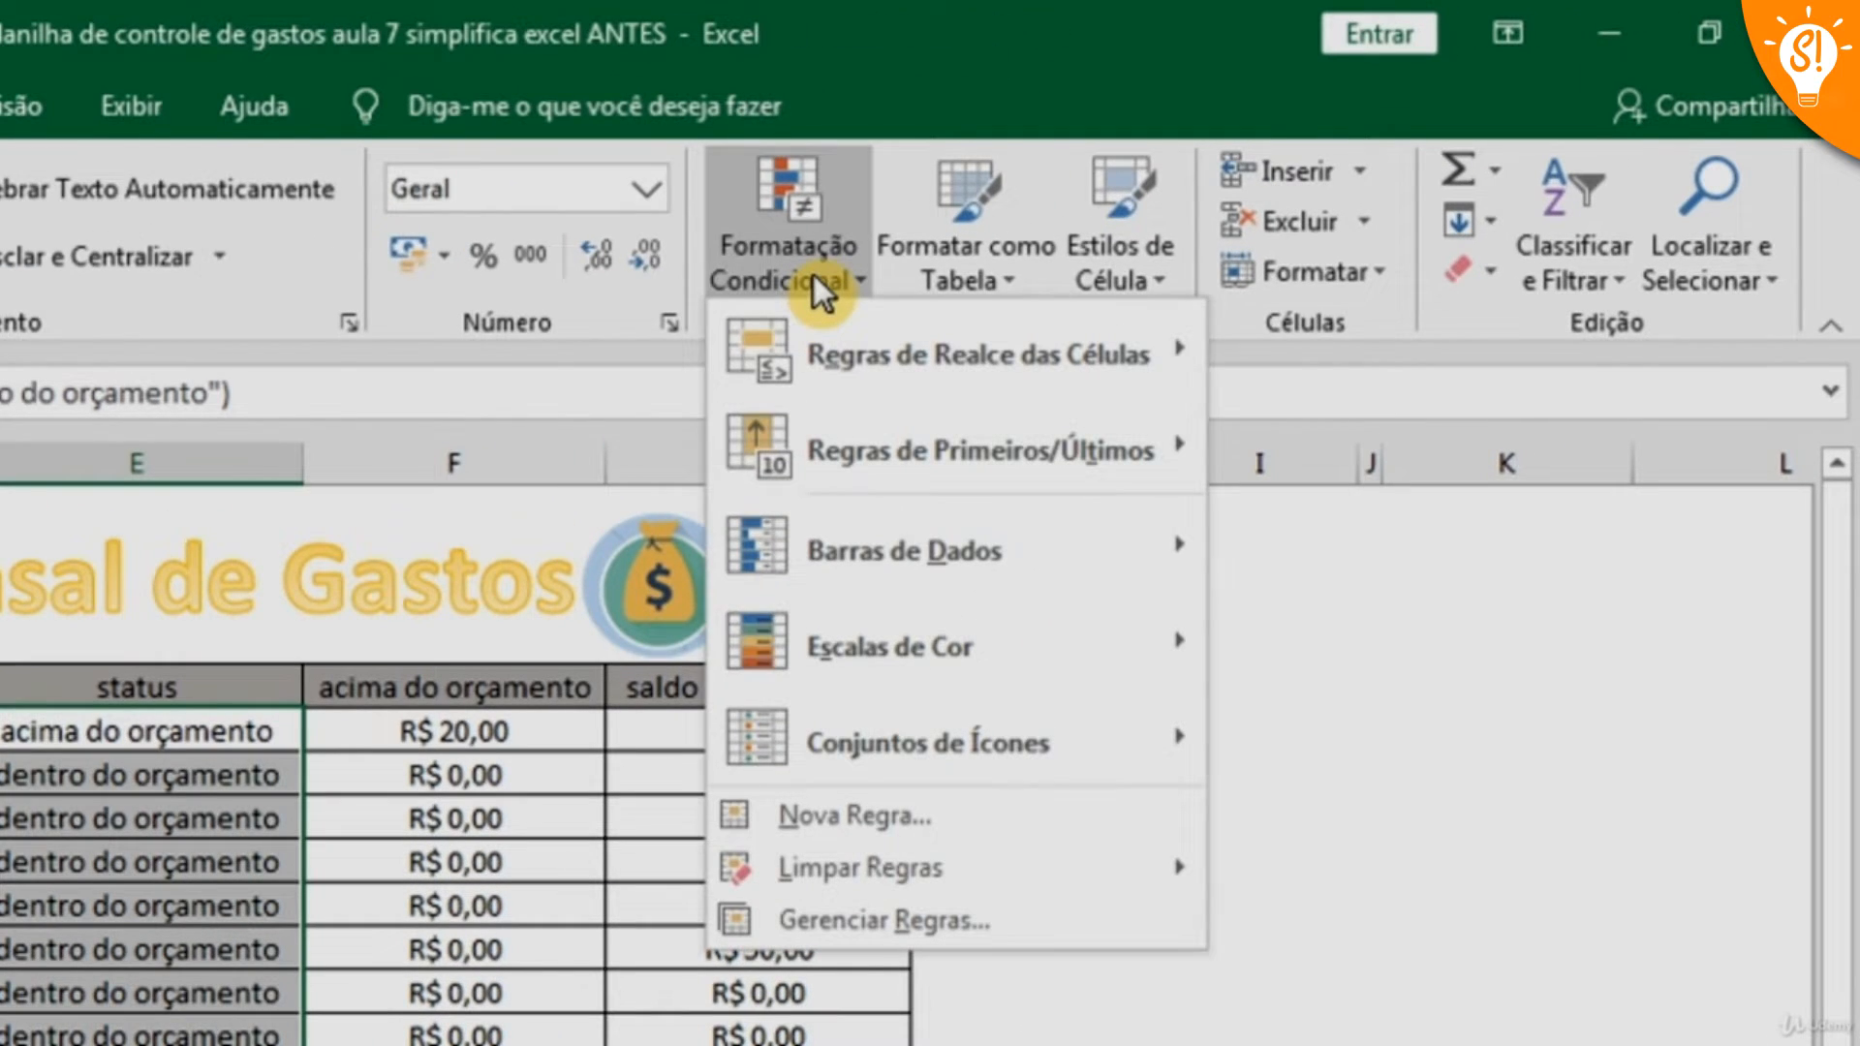
pyautogui.moveTo(870, 351)
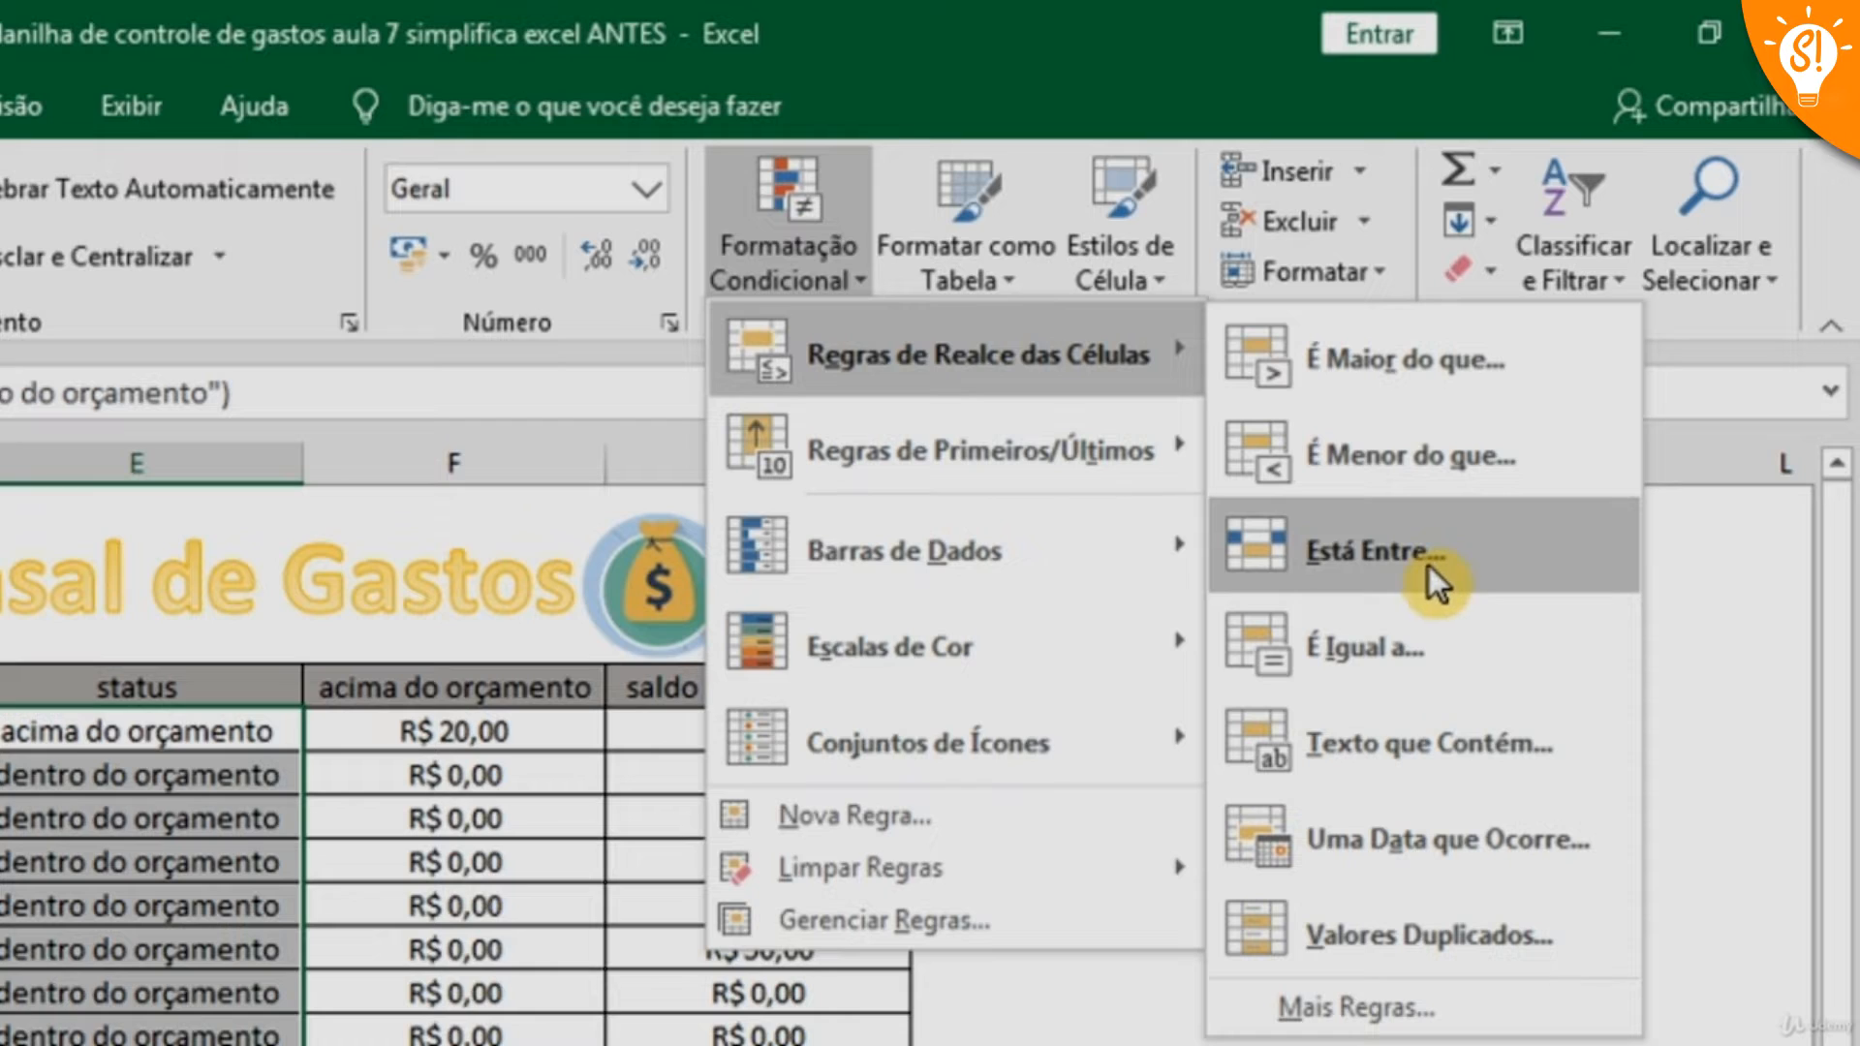
pyautogui.click(1416, 756)
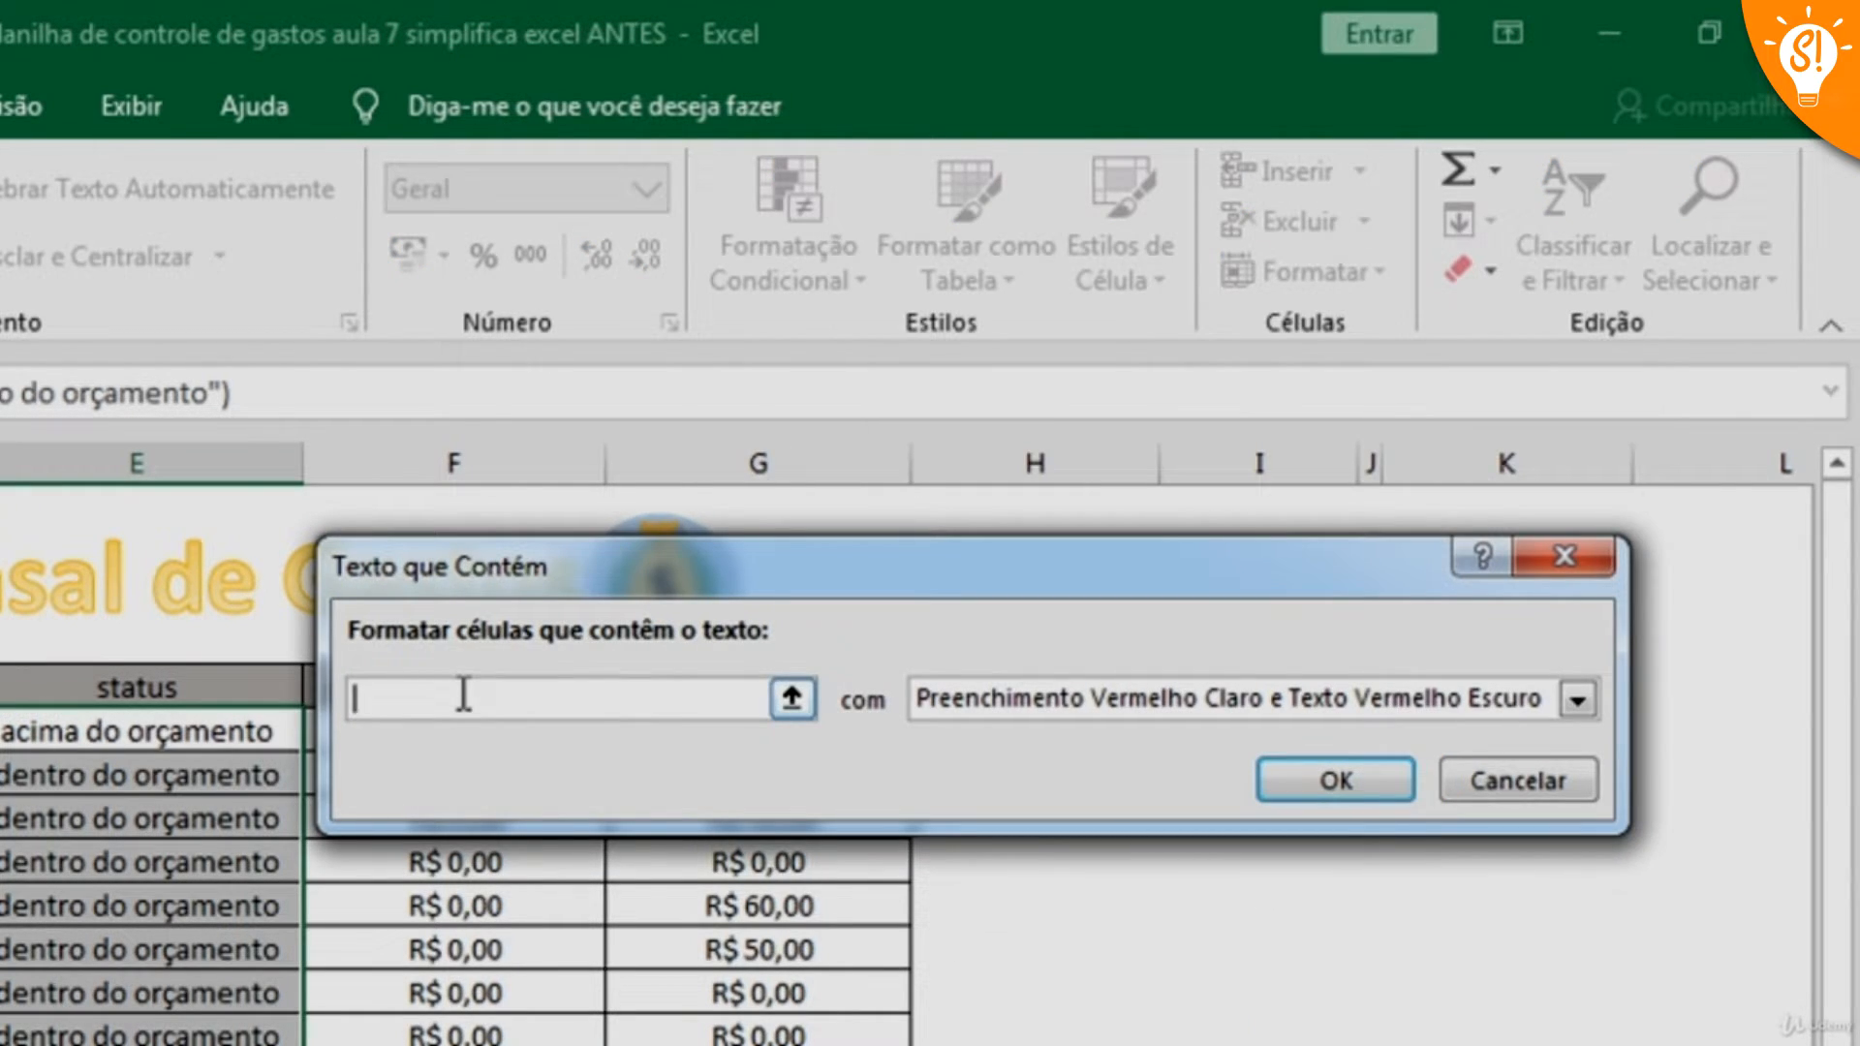
pyautogui.write('acima')
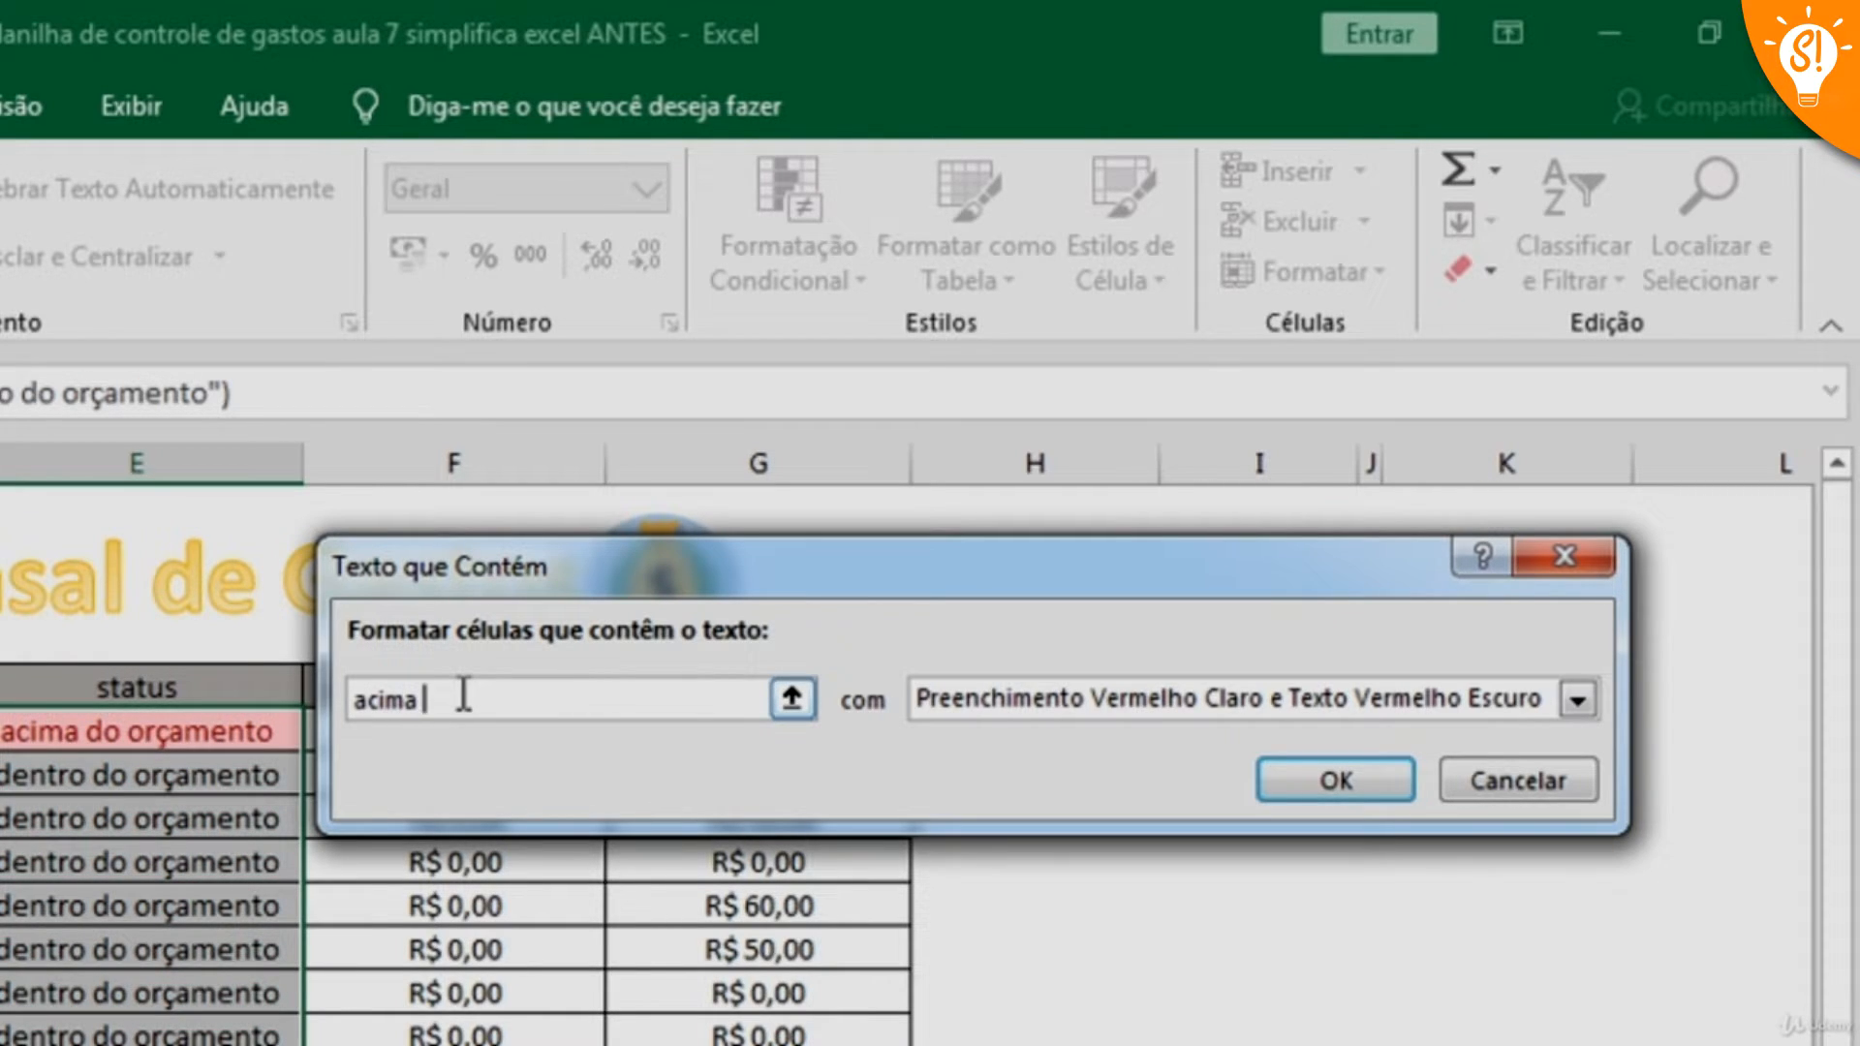
pyautogui.write(' do orçamento')
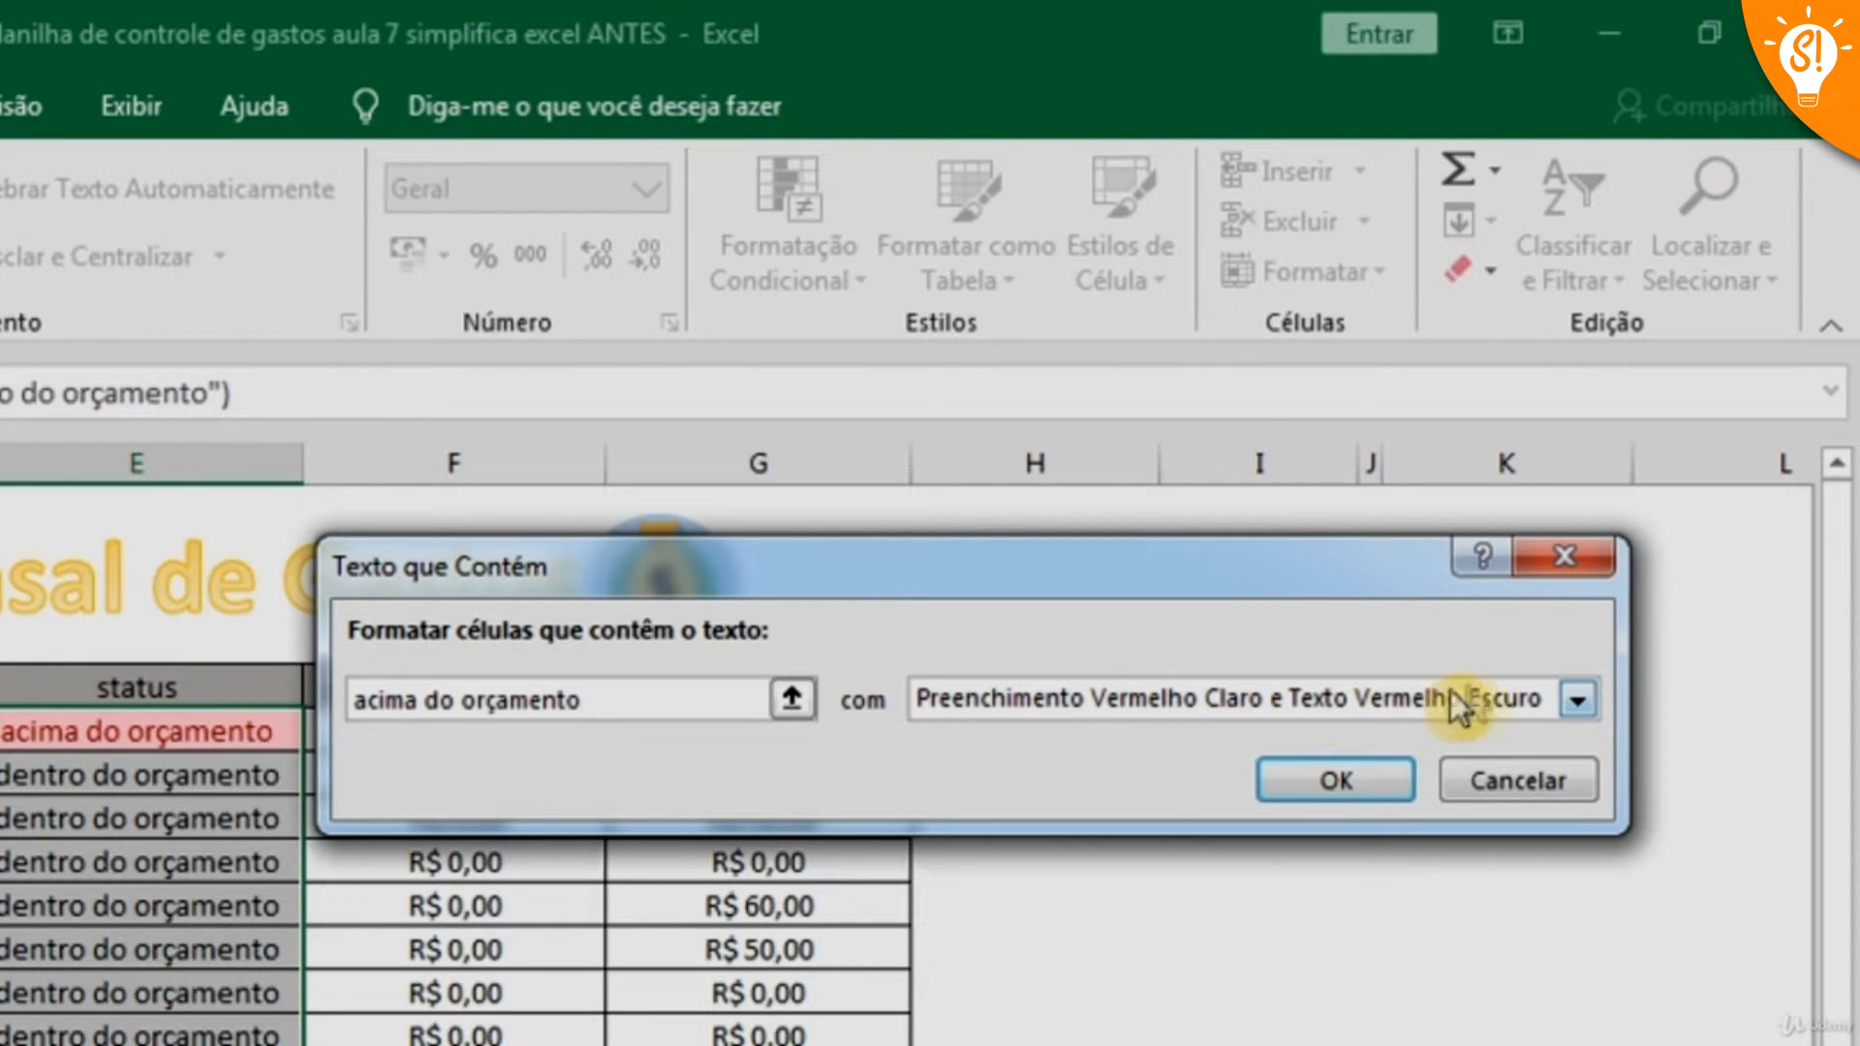
pyautogui.press('Tab')
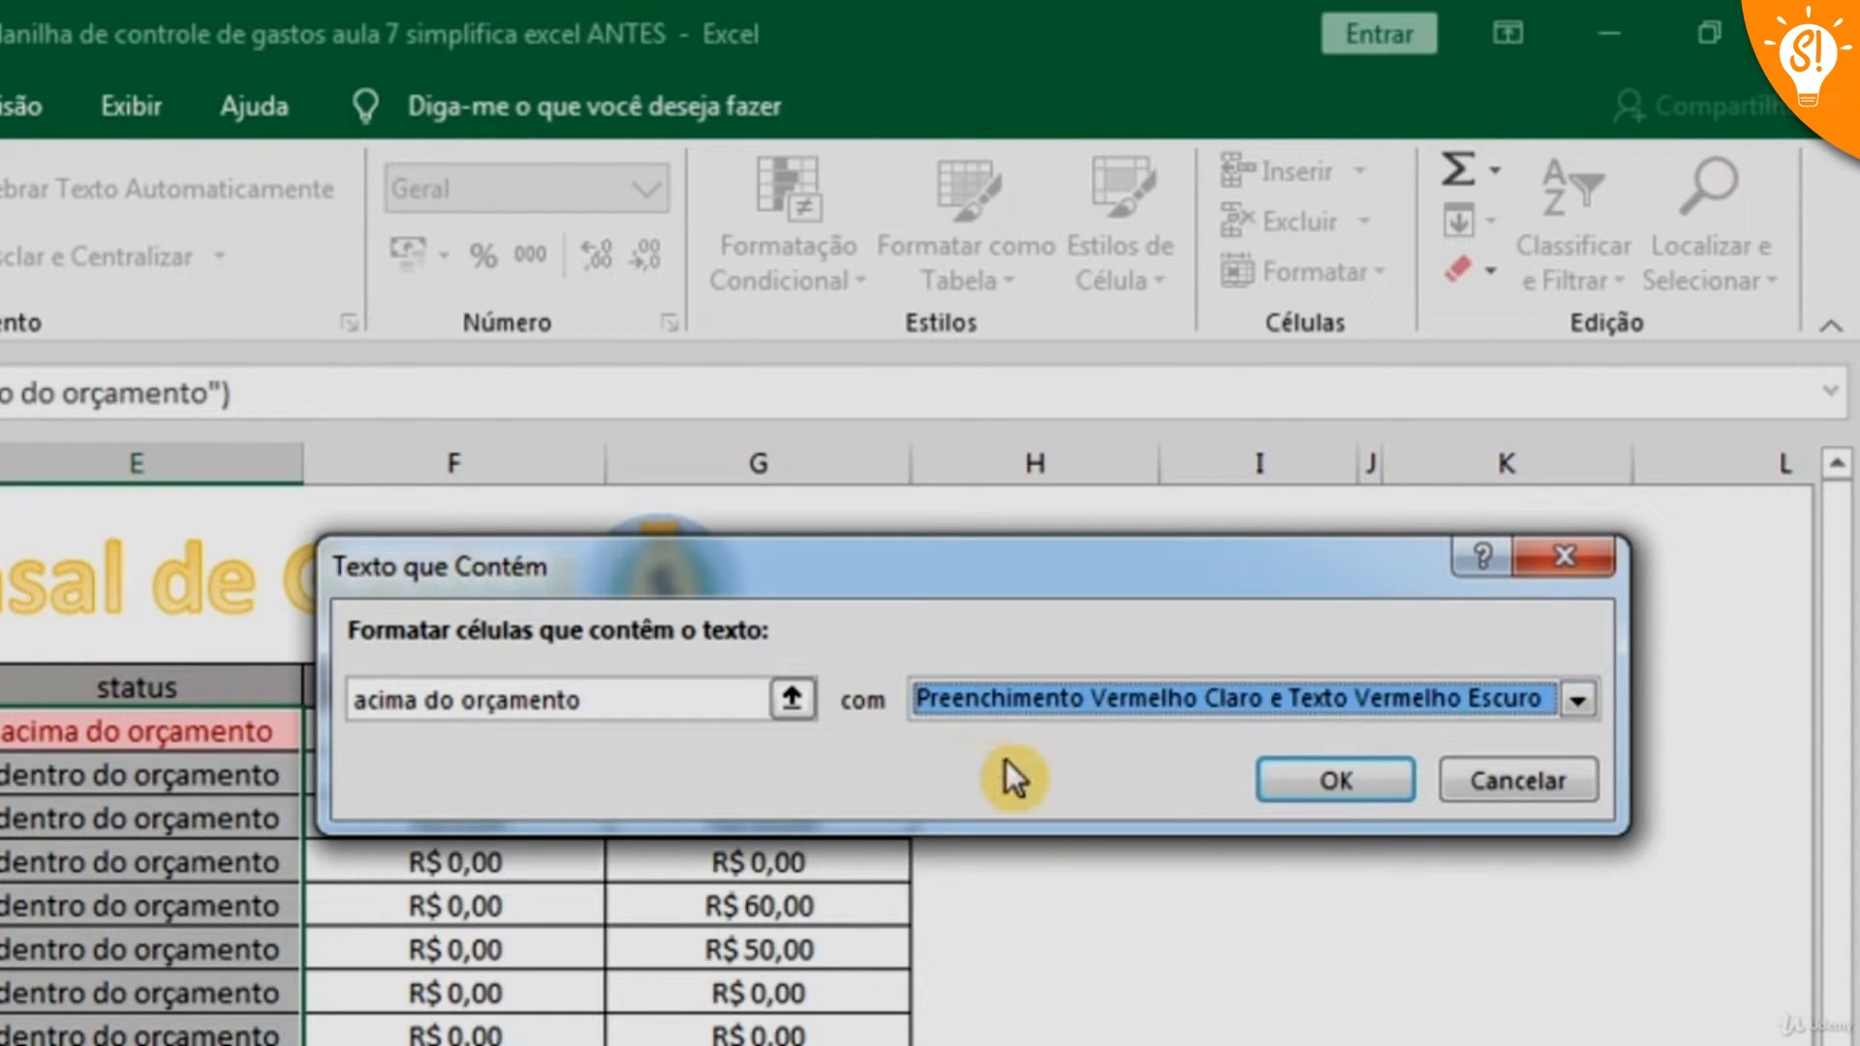
pyautogui.click(1578, 706)
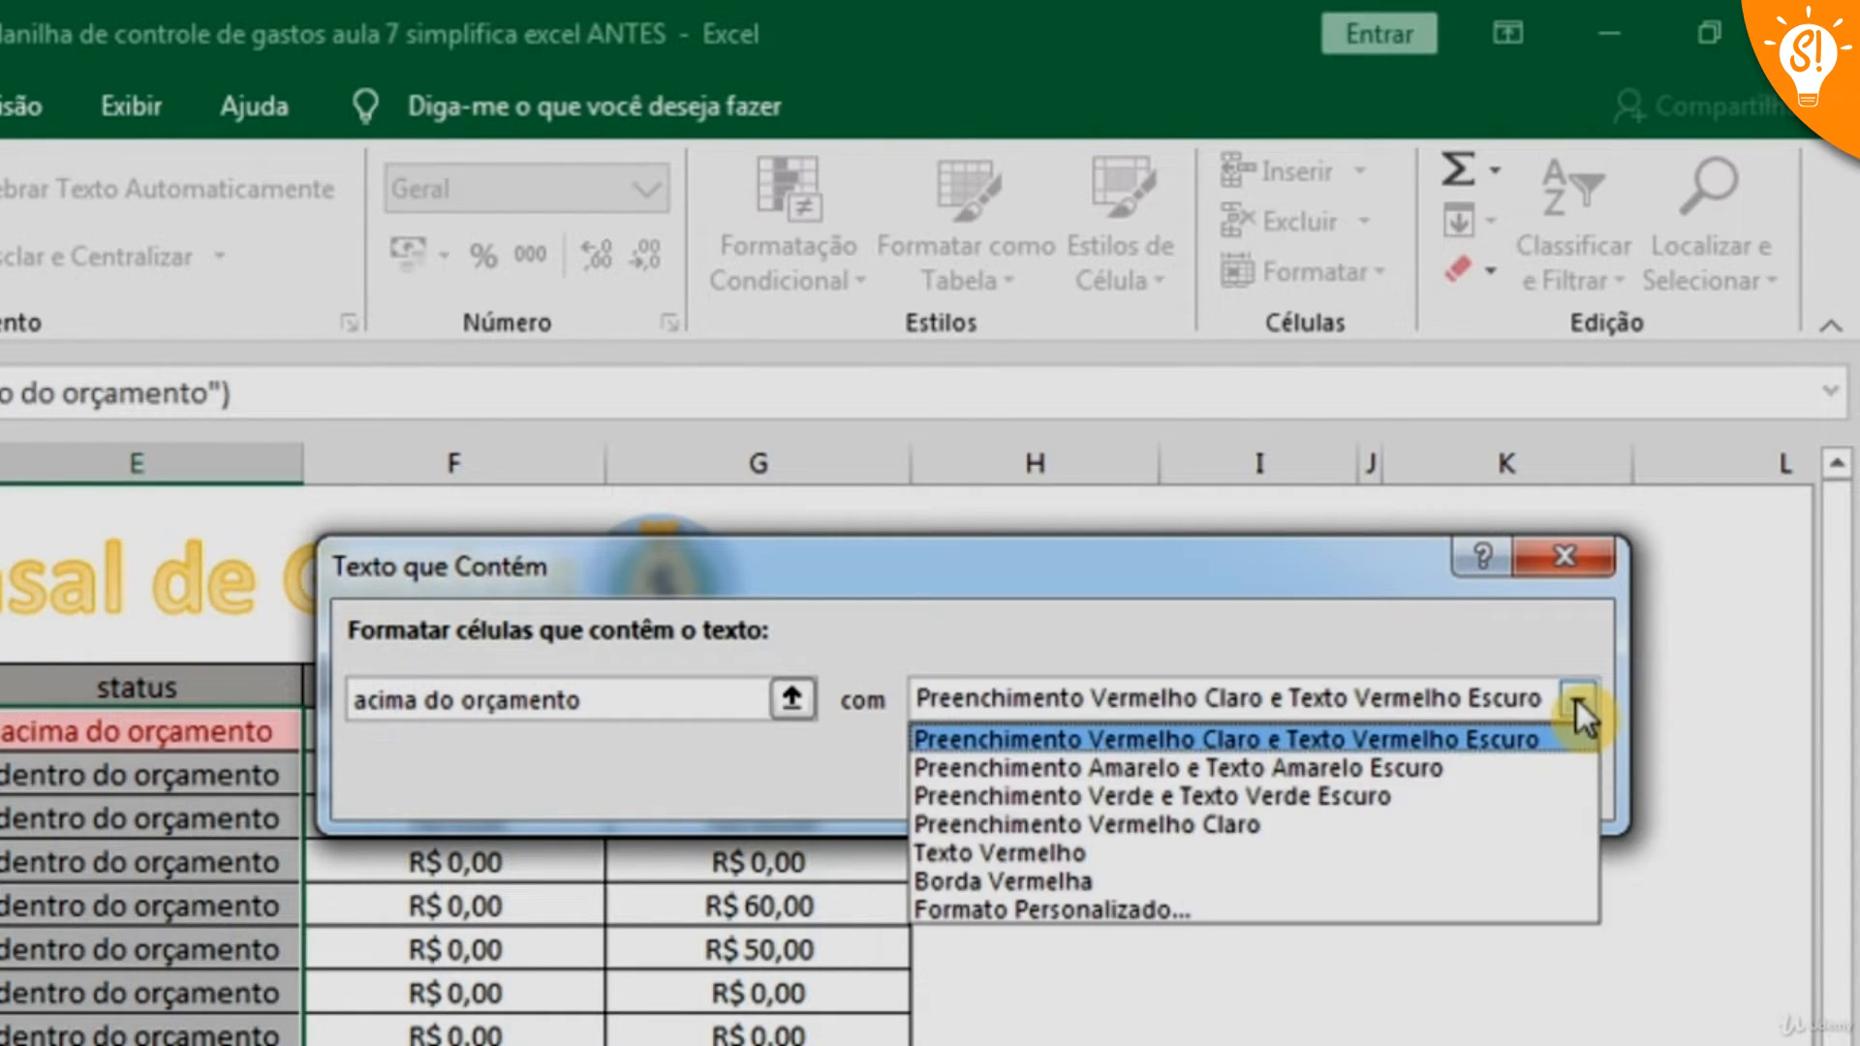
pyautogui.click(1188, 743)
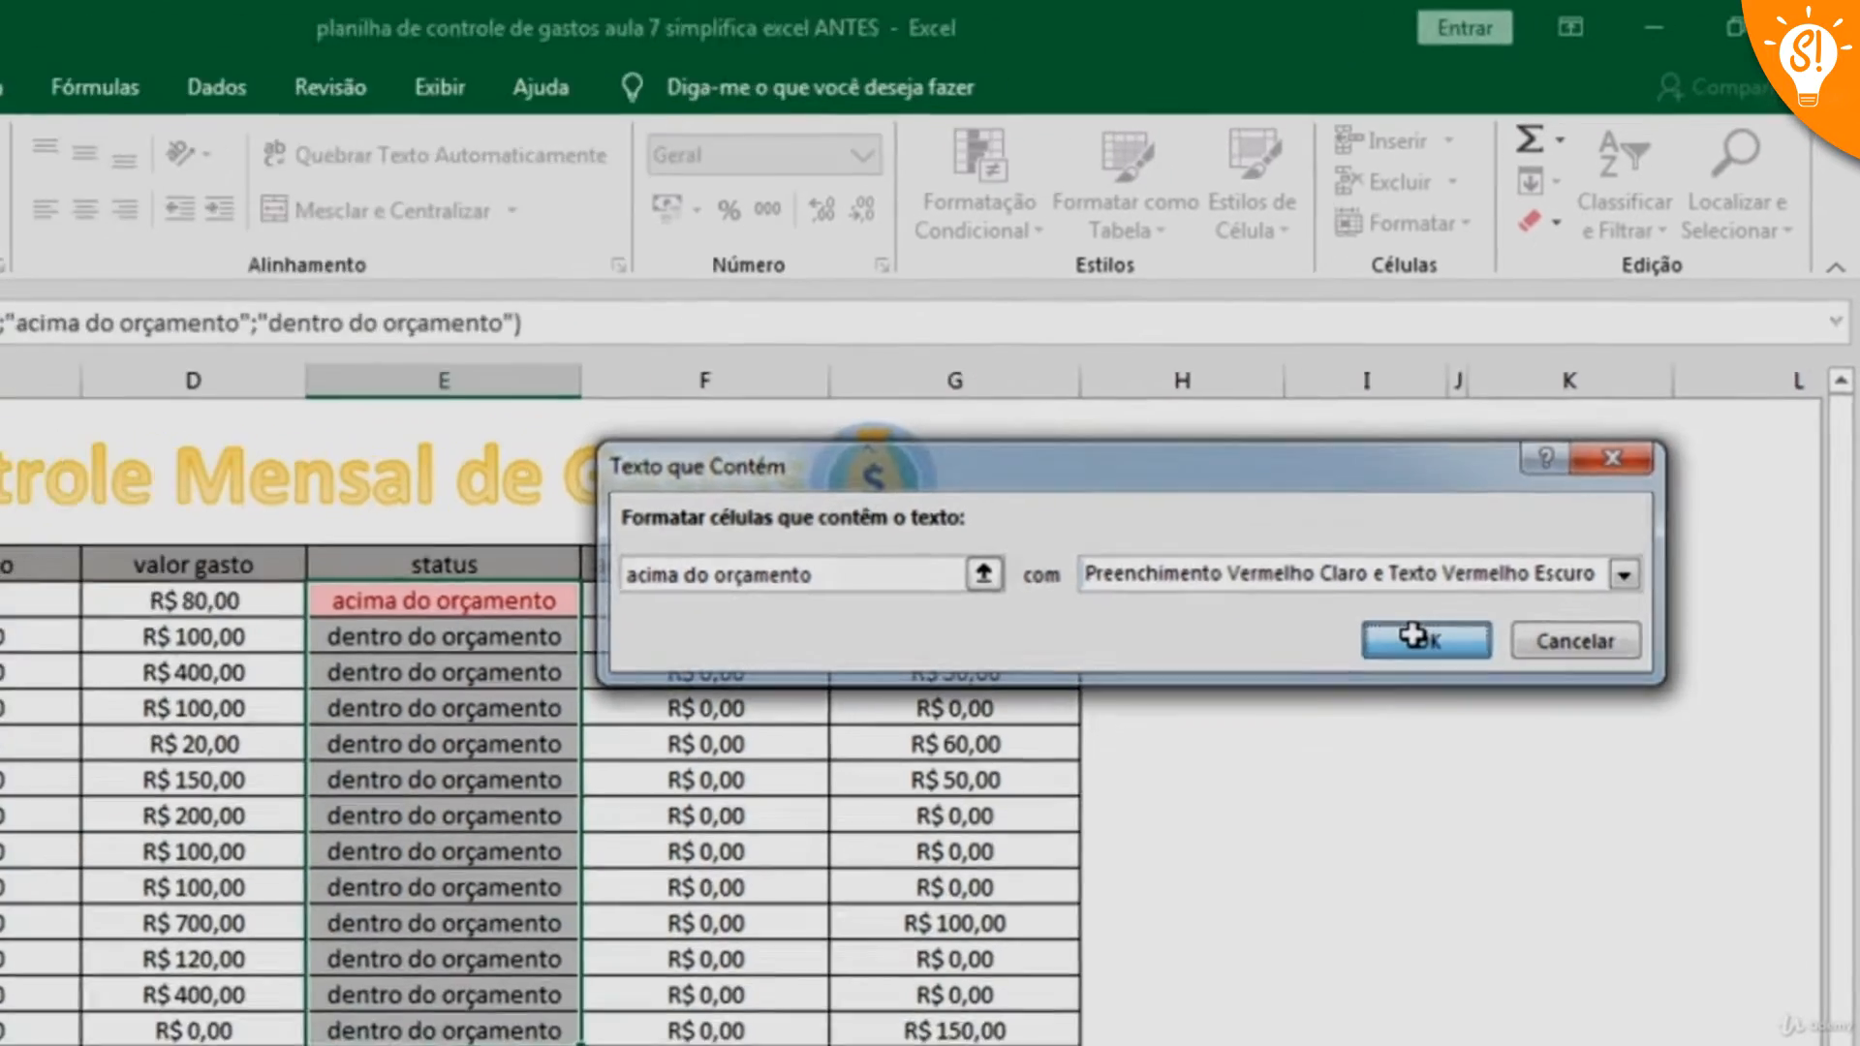
pyautogui.click(1327, 780)
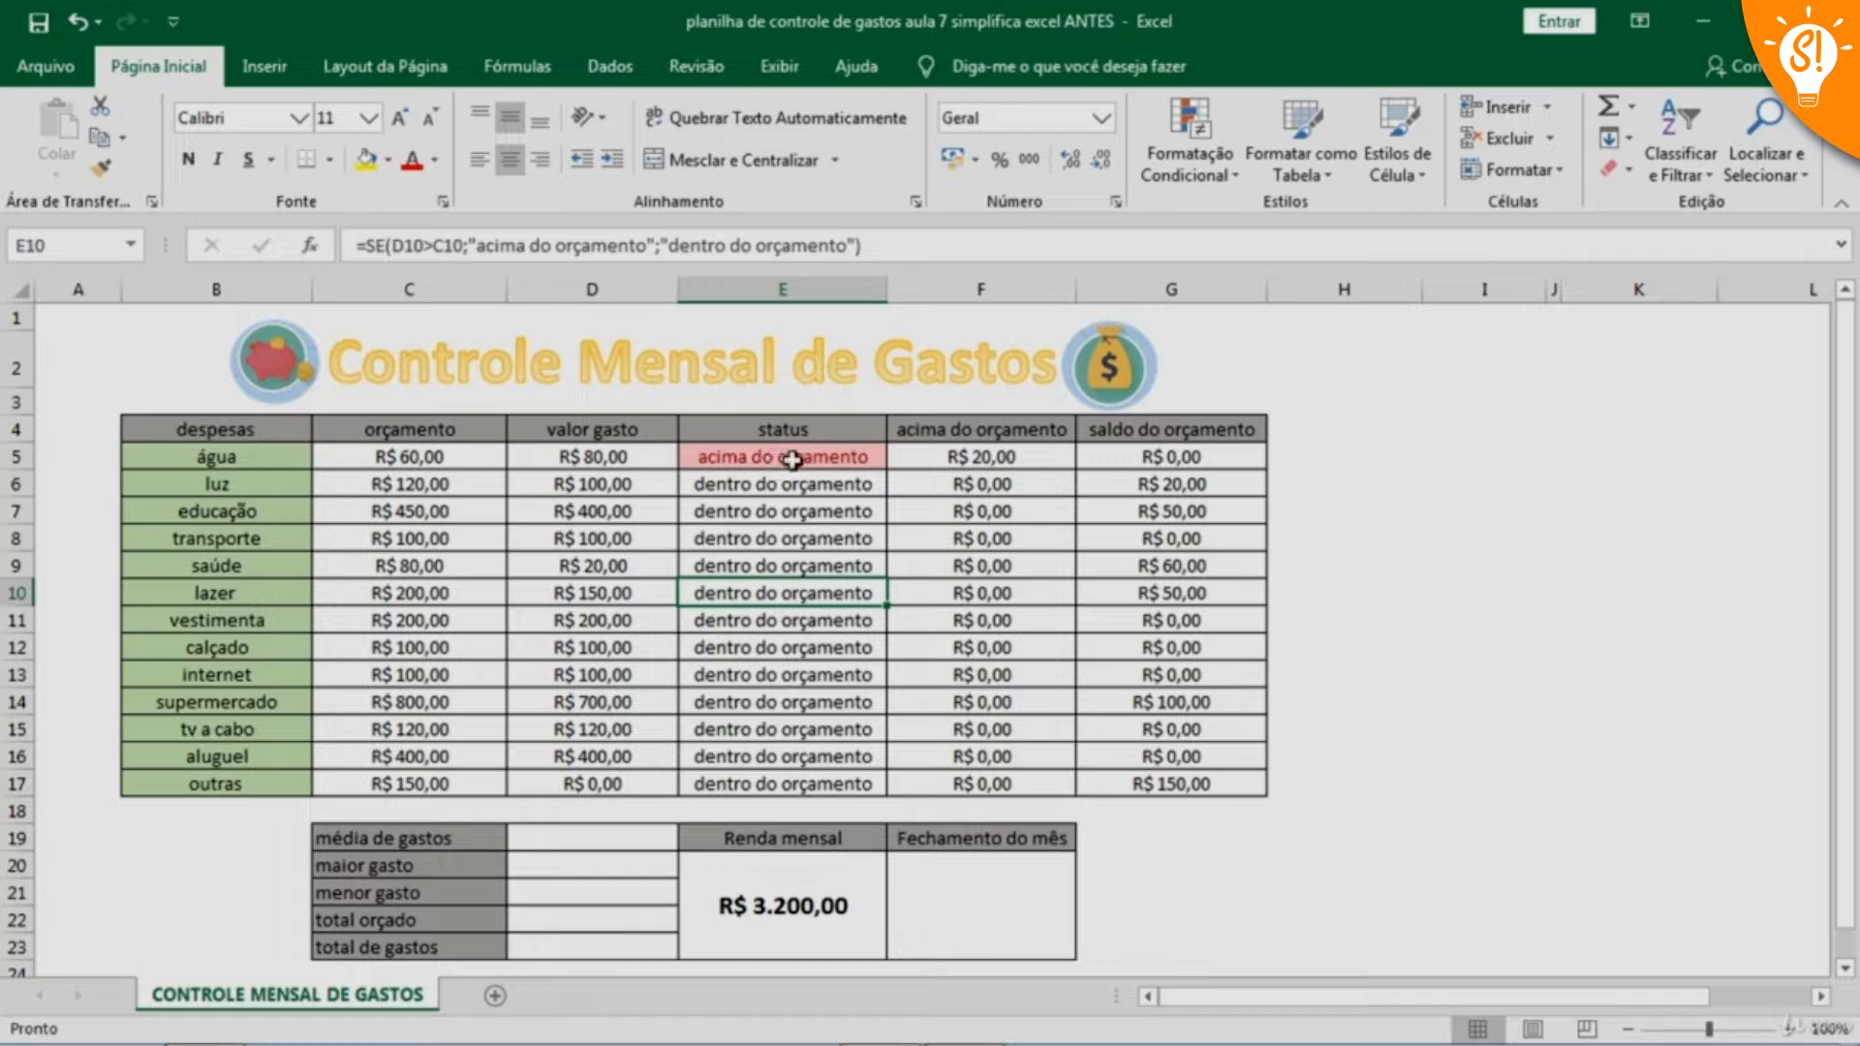
# Conditionally format status cells E5:E17 containing the text "dentro do orçamento" with Preenchimento Verde e Texto Verde Escuro
pyautogui.moveTo(792, 459); pyautogui.dragTo(784, 786)
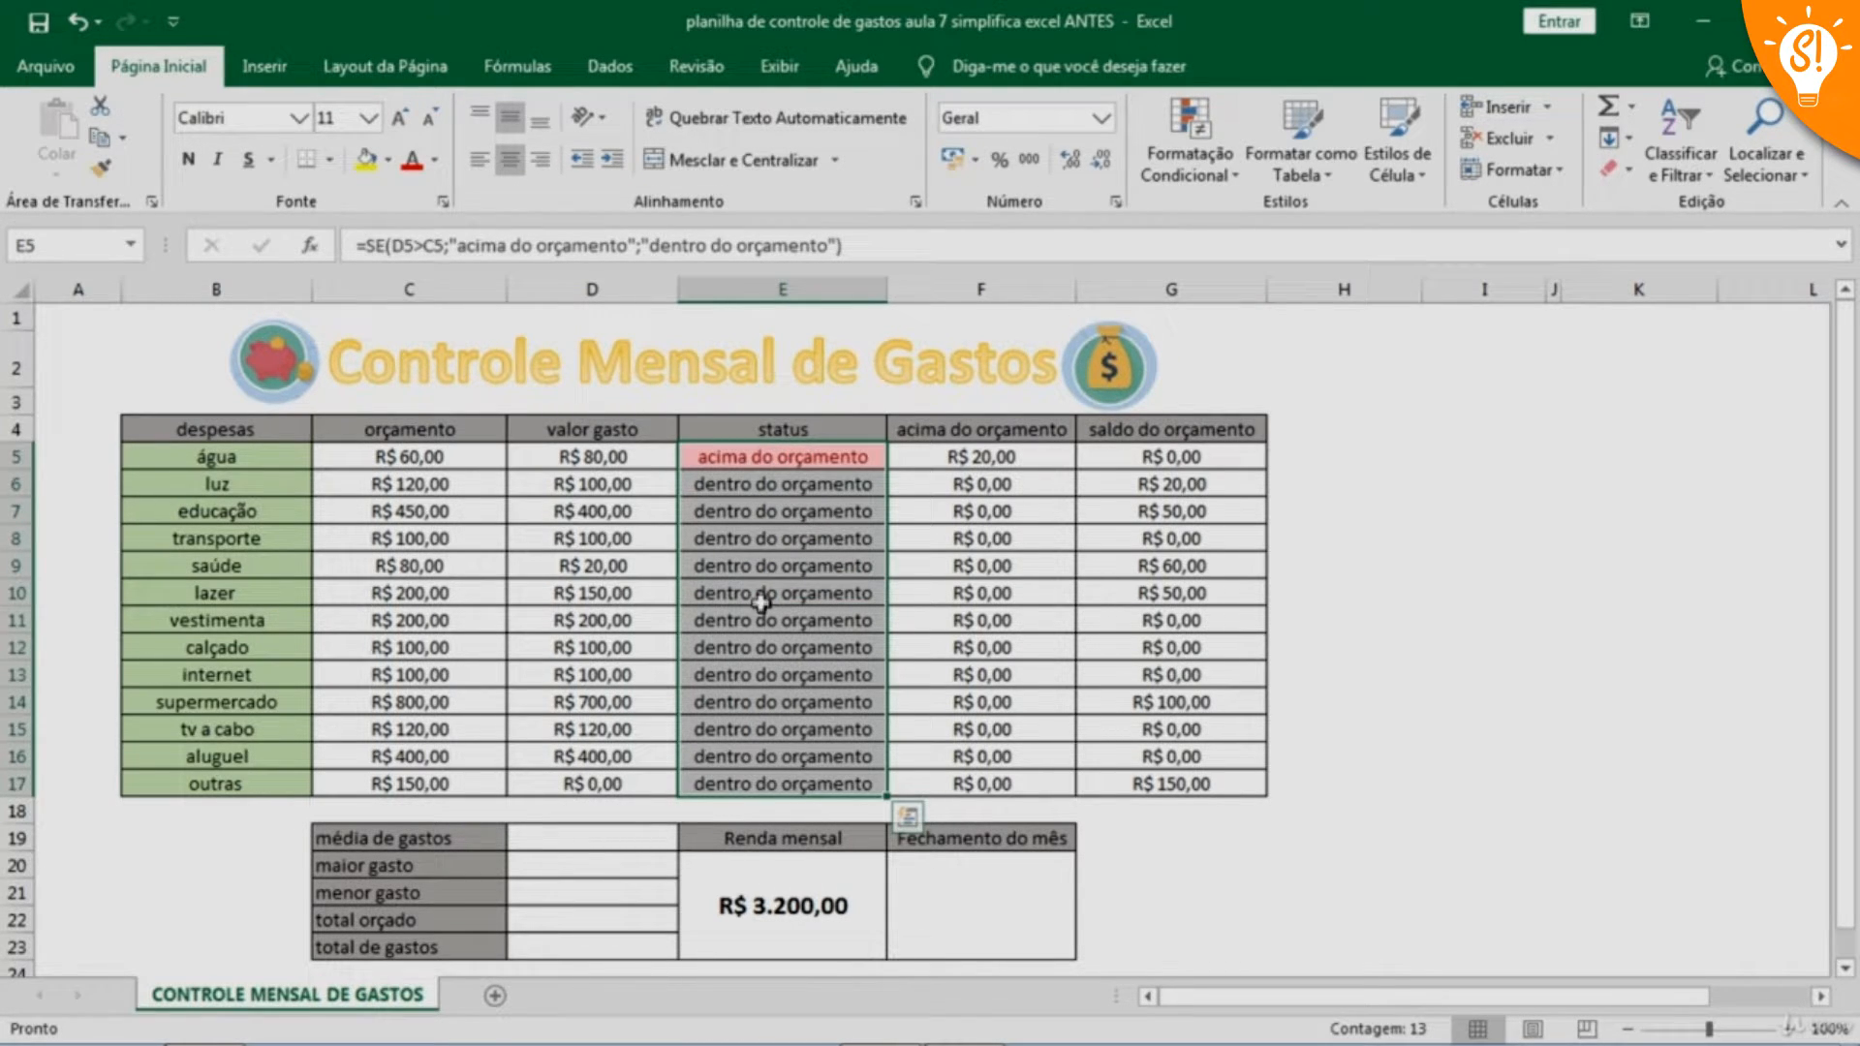
pyautogui.click(1227, 172)
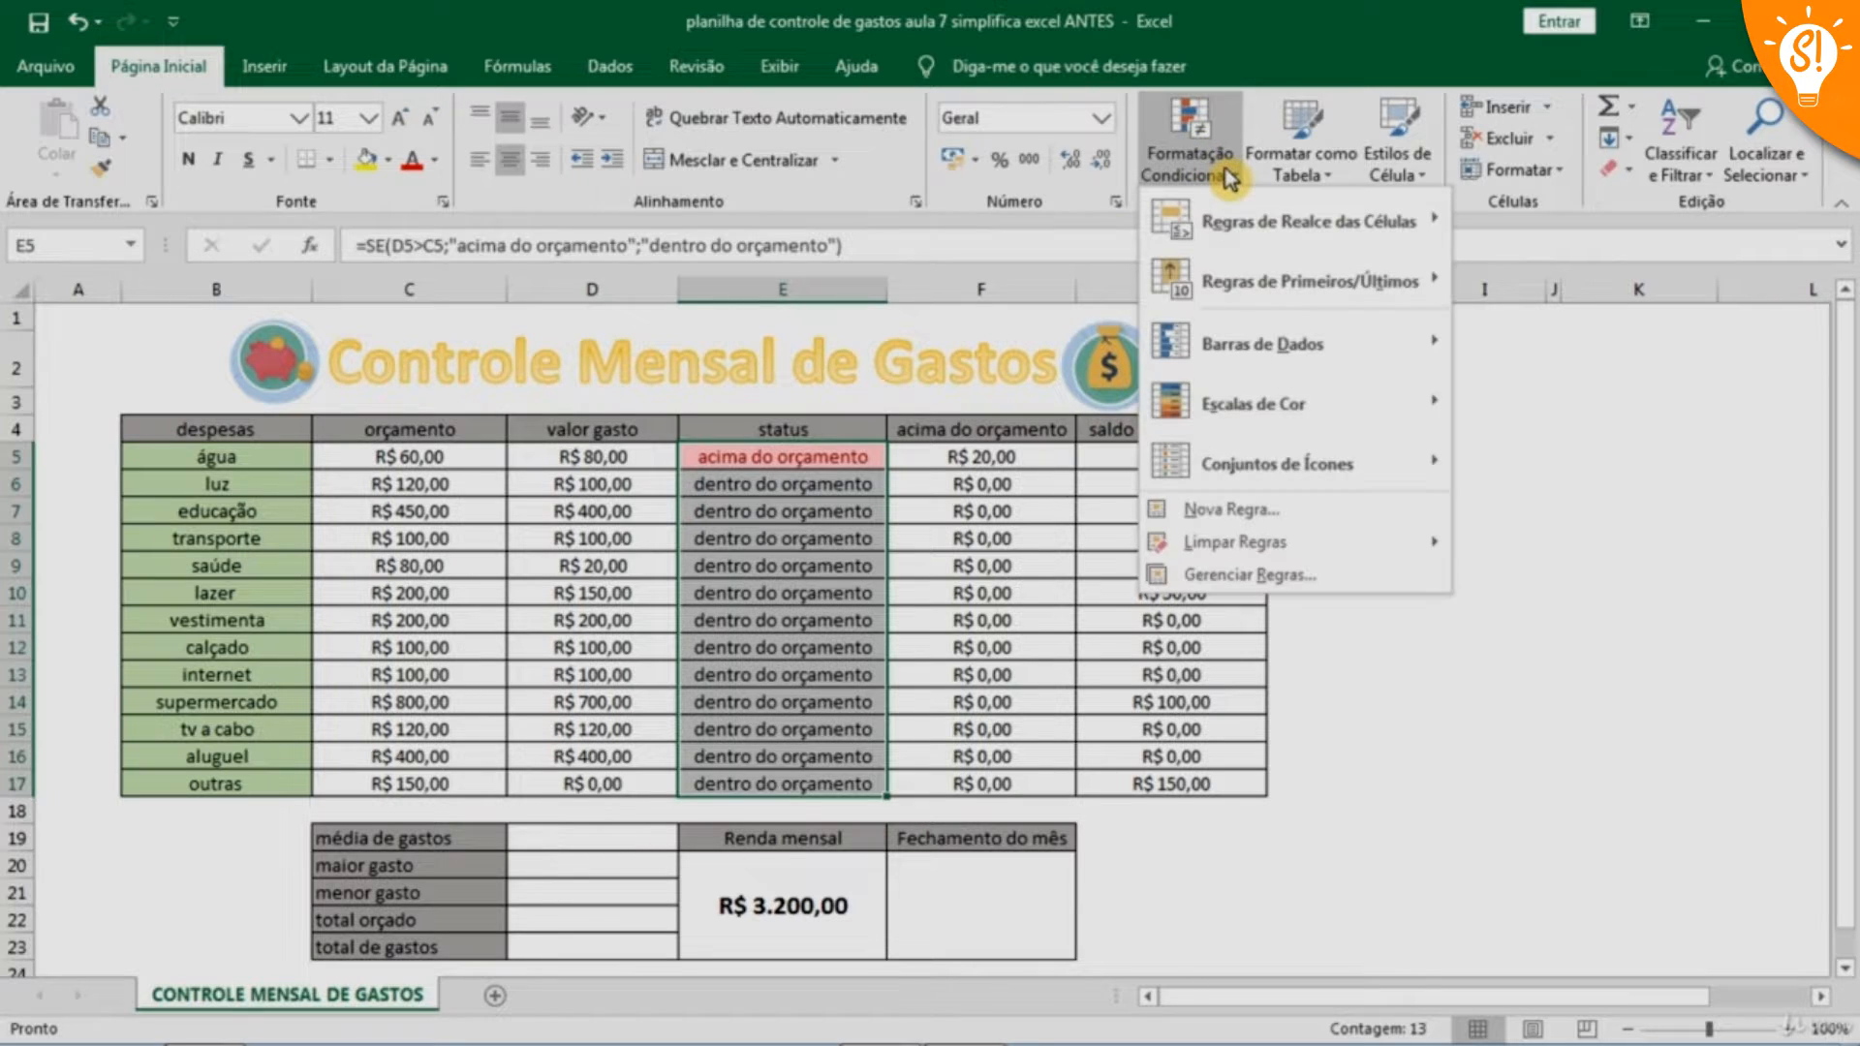
pyautogui.moveTo(1236, 227)
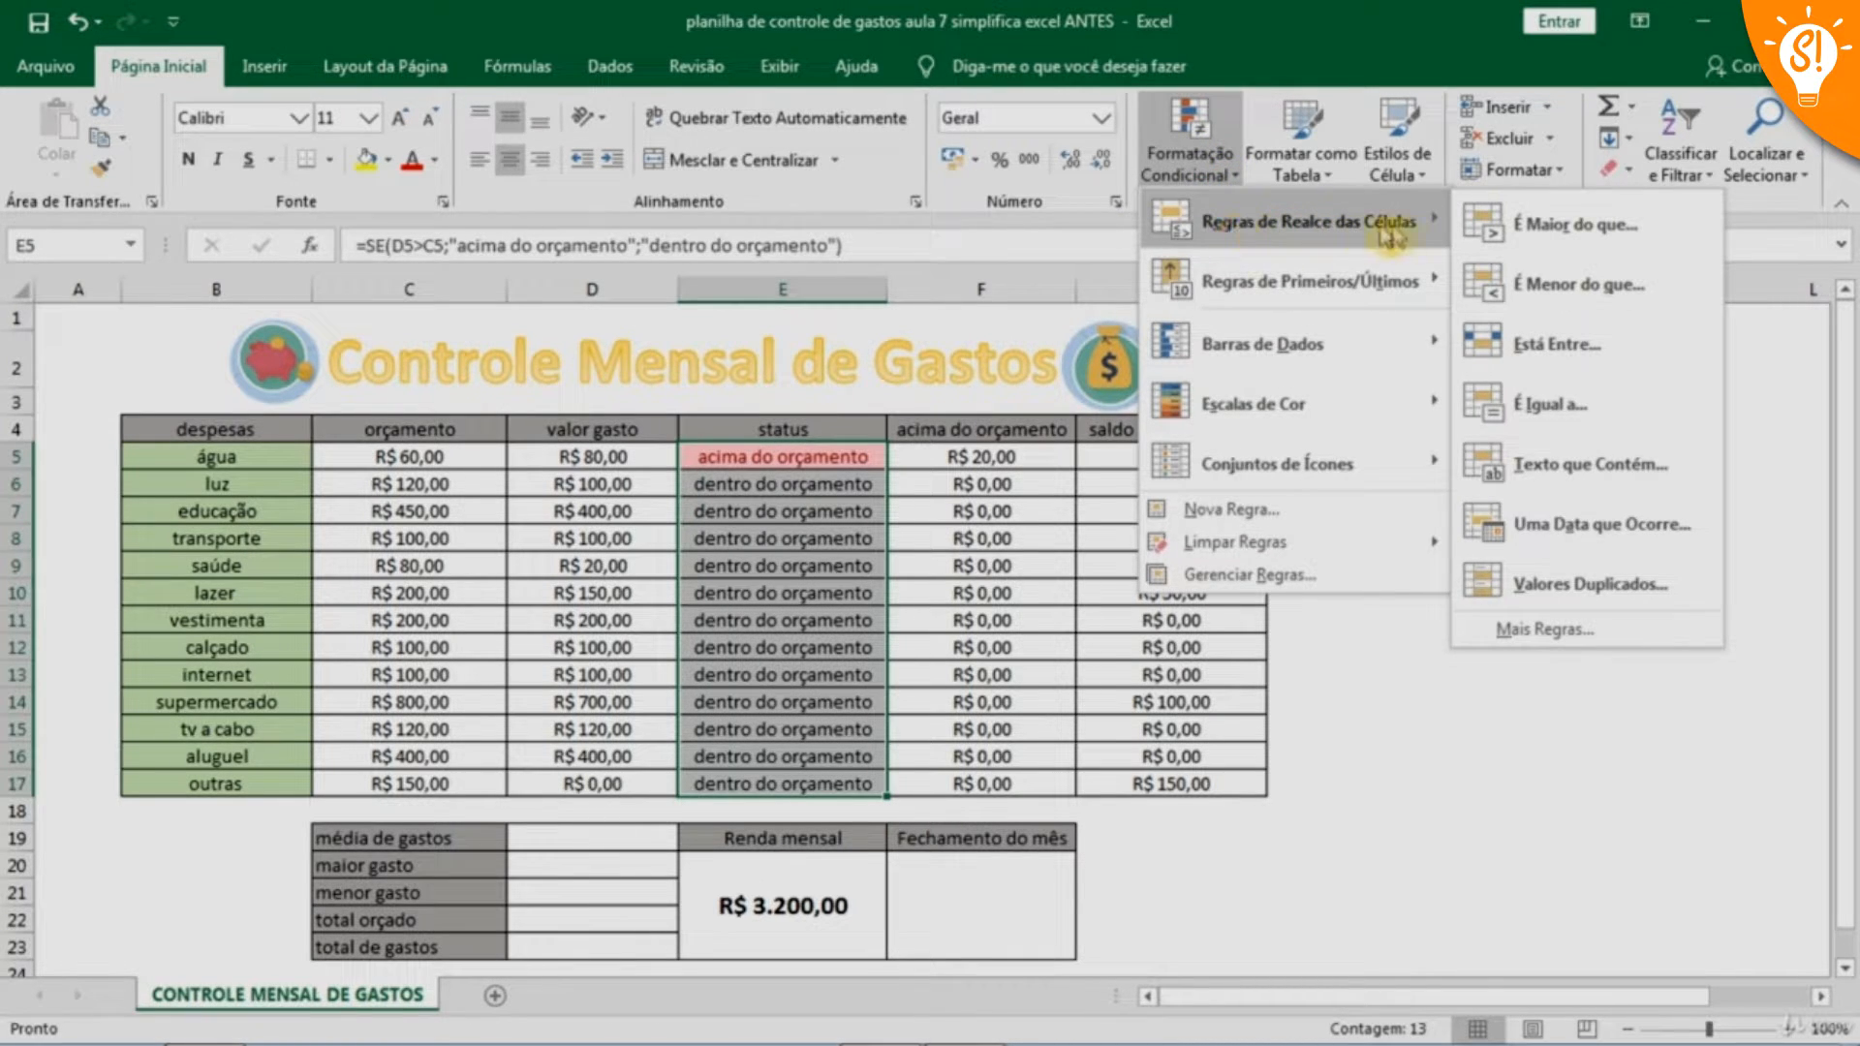
pyautogui.click(1584, 475)
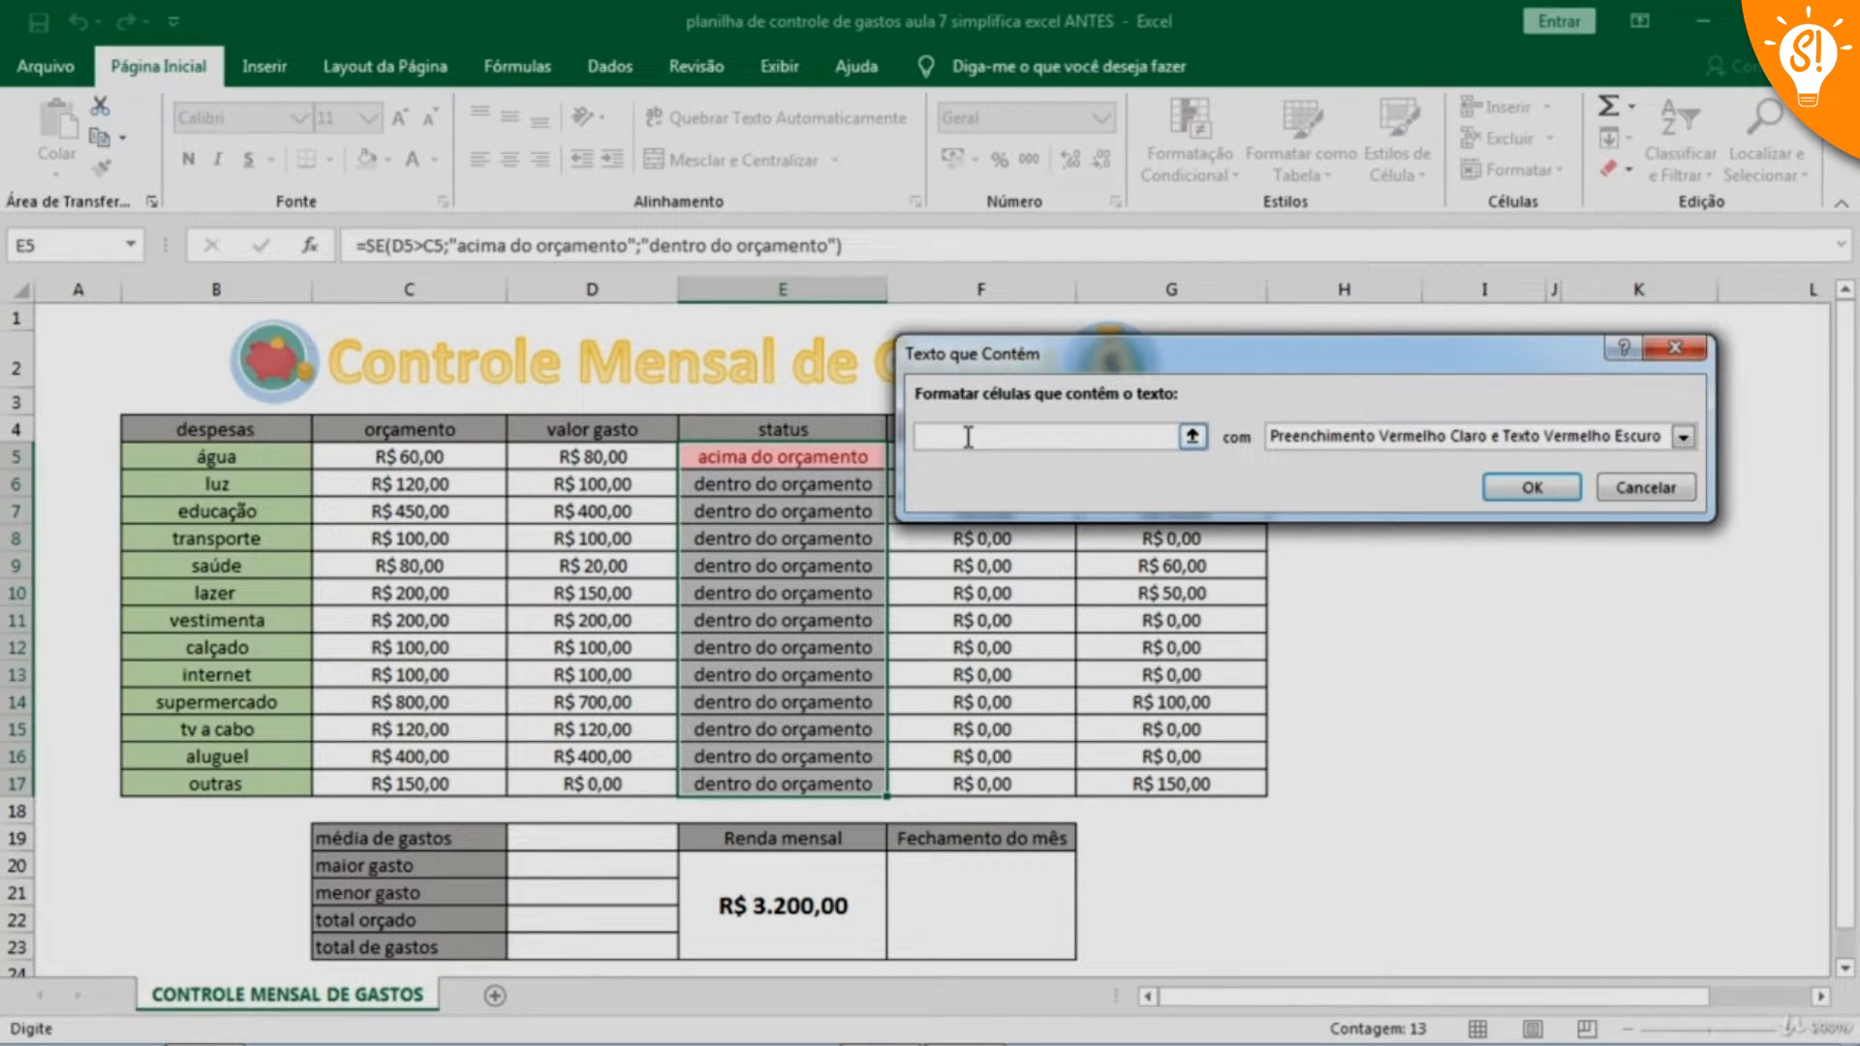
pyautogui.write('dentro do orçamento')
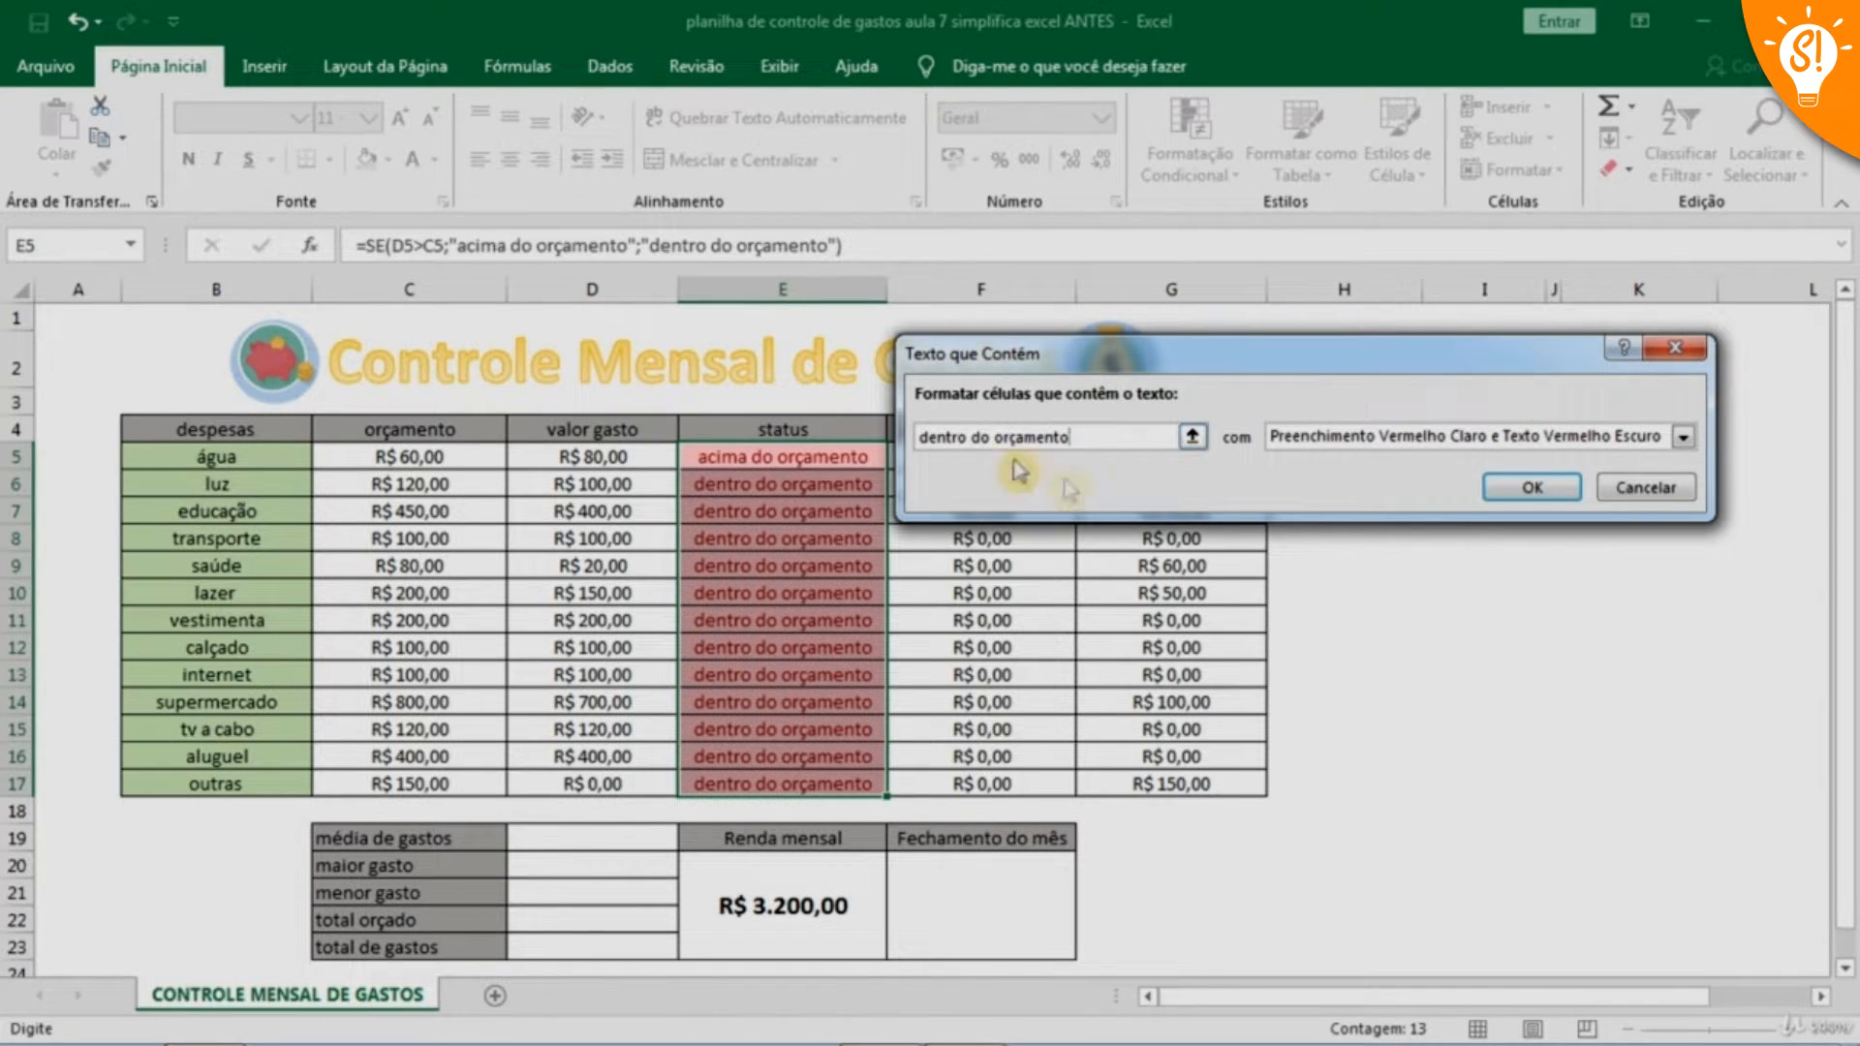
pyautogui.click(1685, 438)
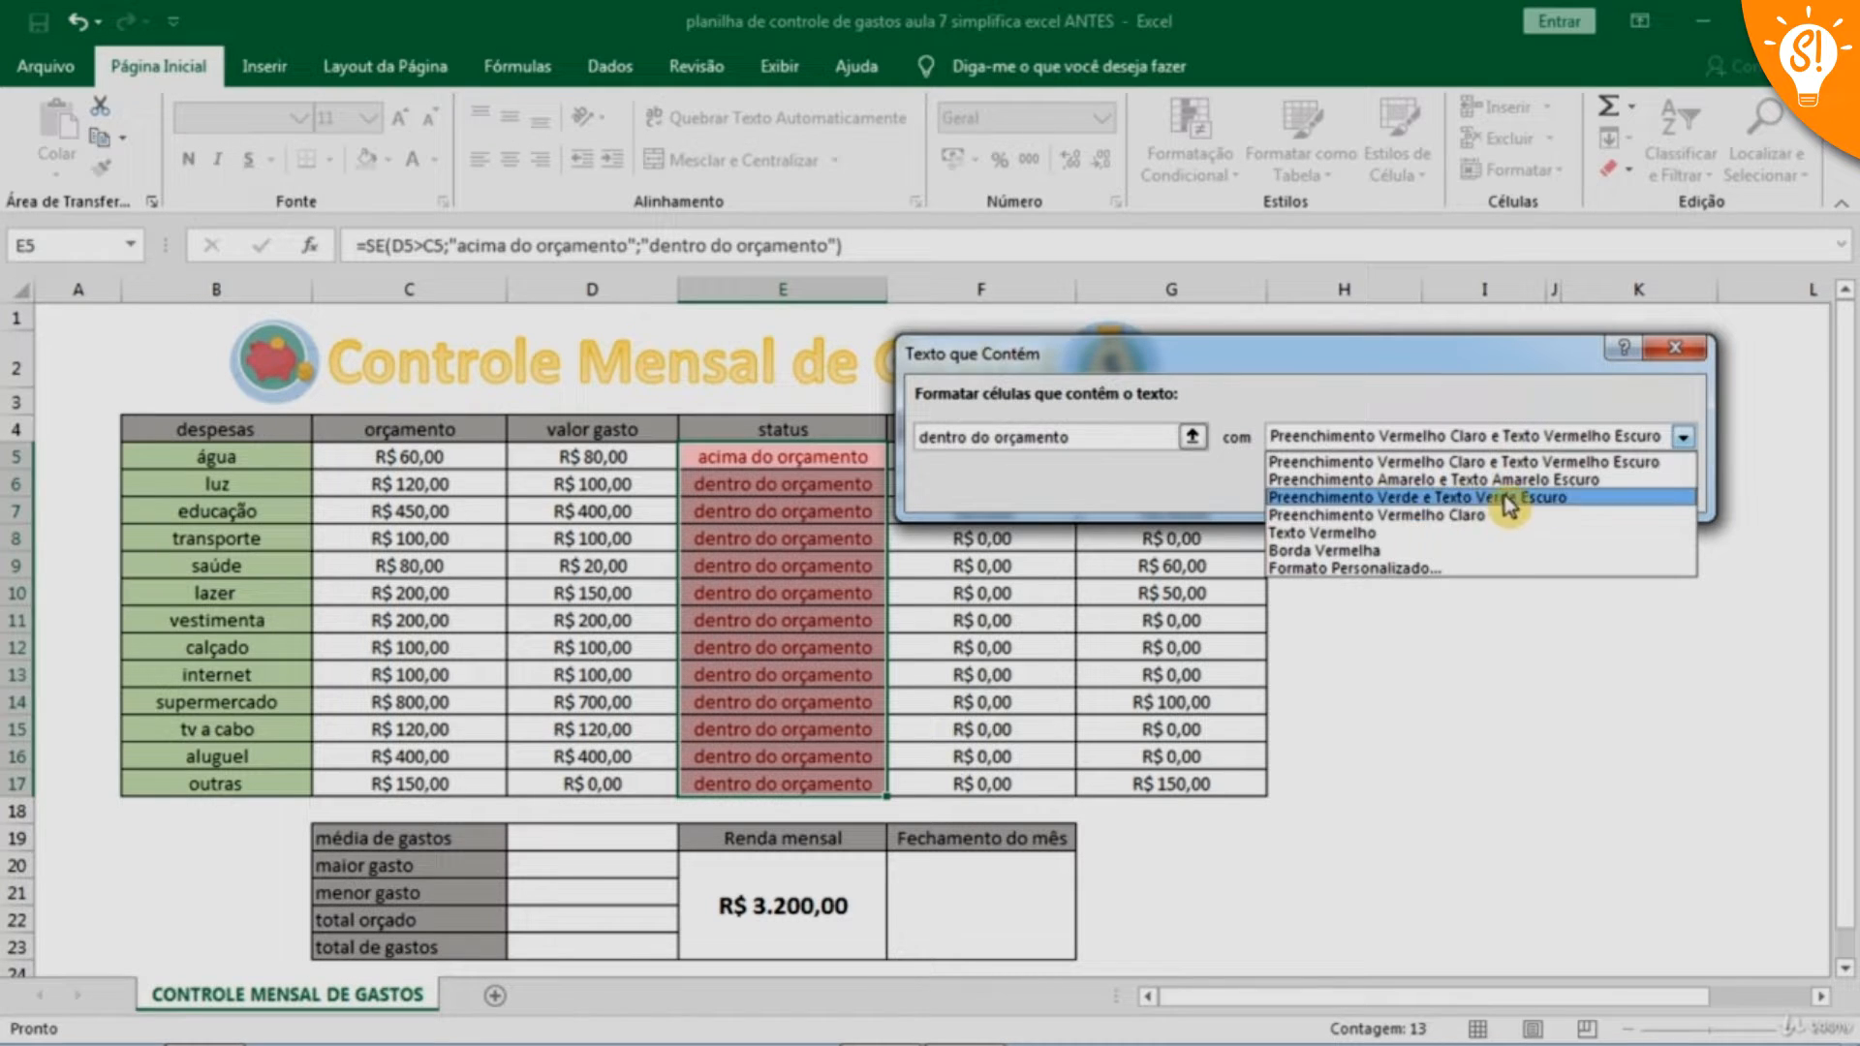
pyautogui.click(1421, 498)
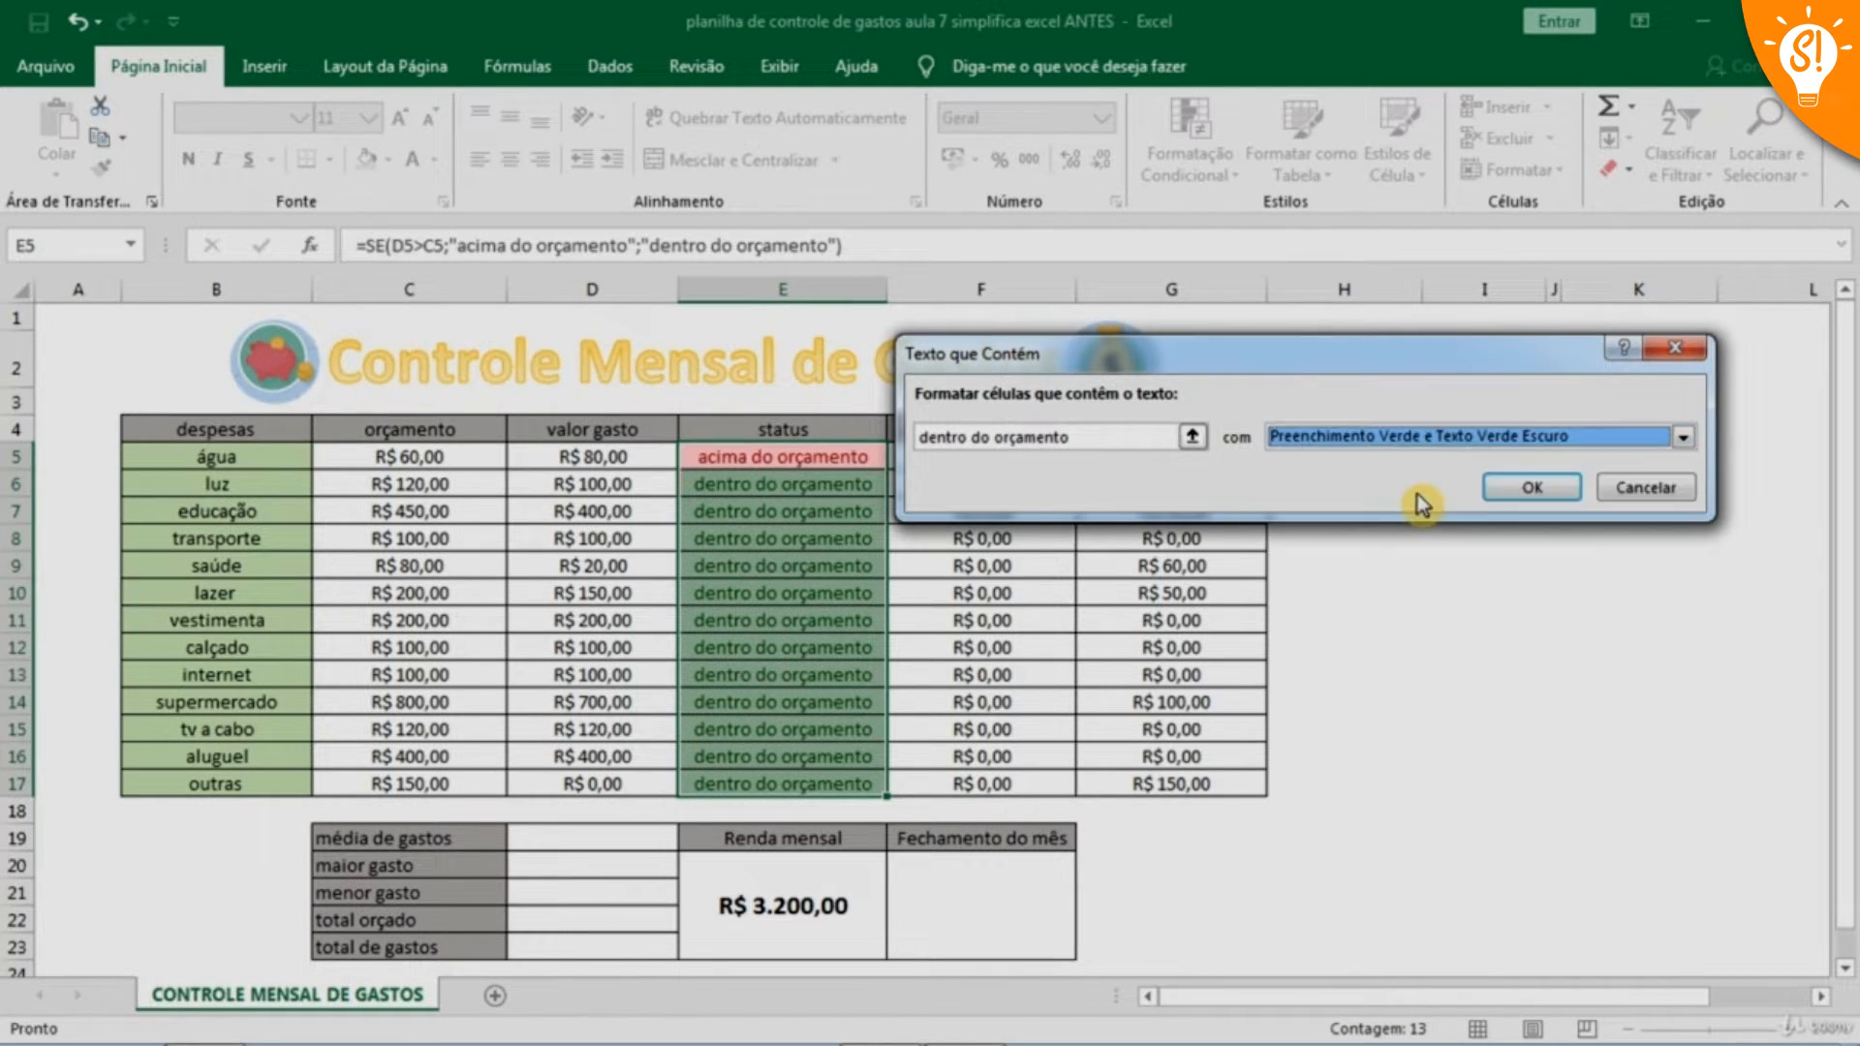
pyautogui.click(1529, 488)
pyautogui.click(1344, 565)
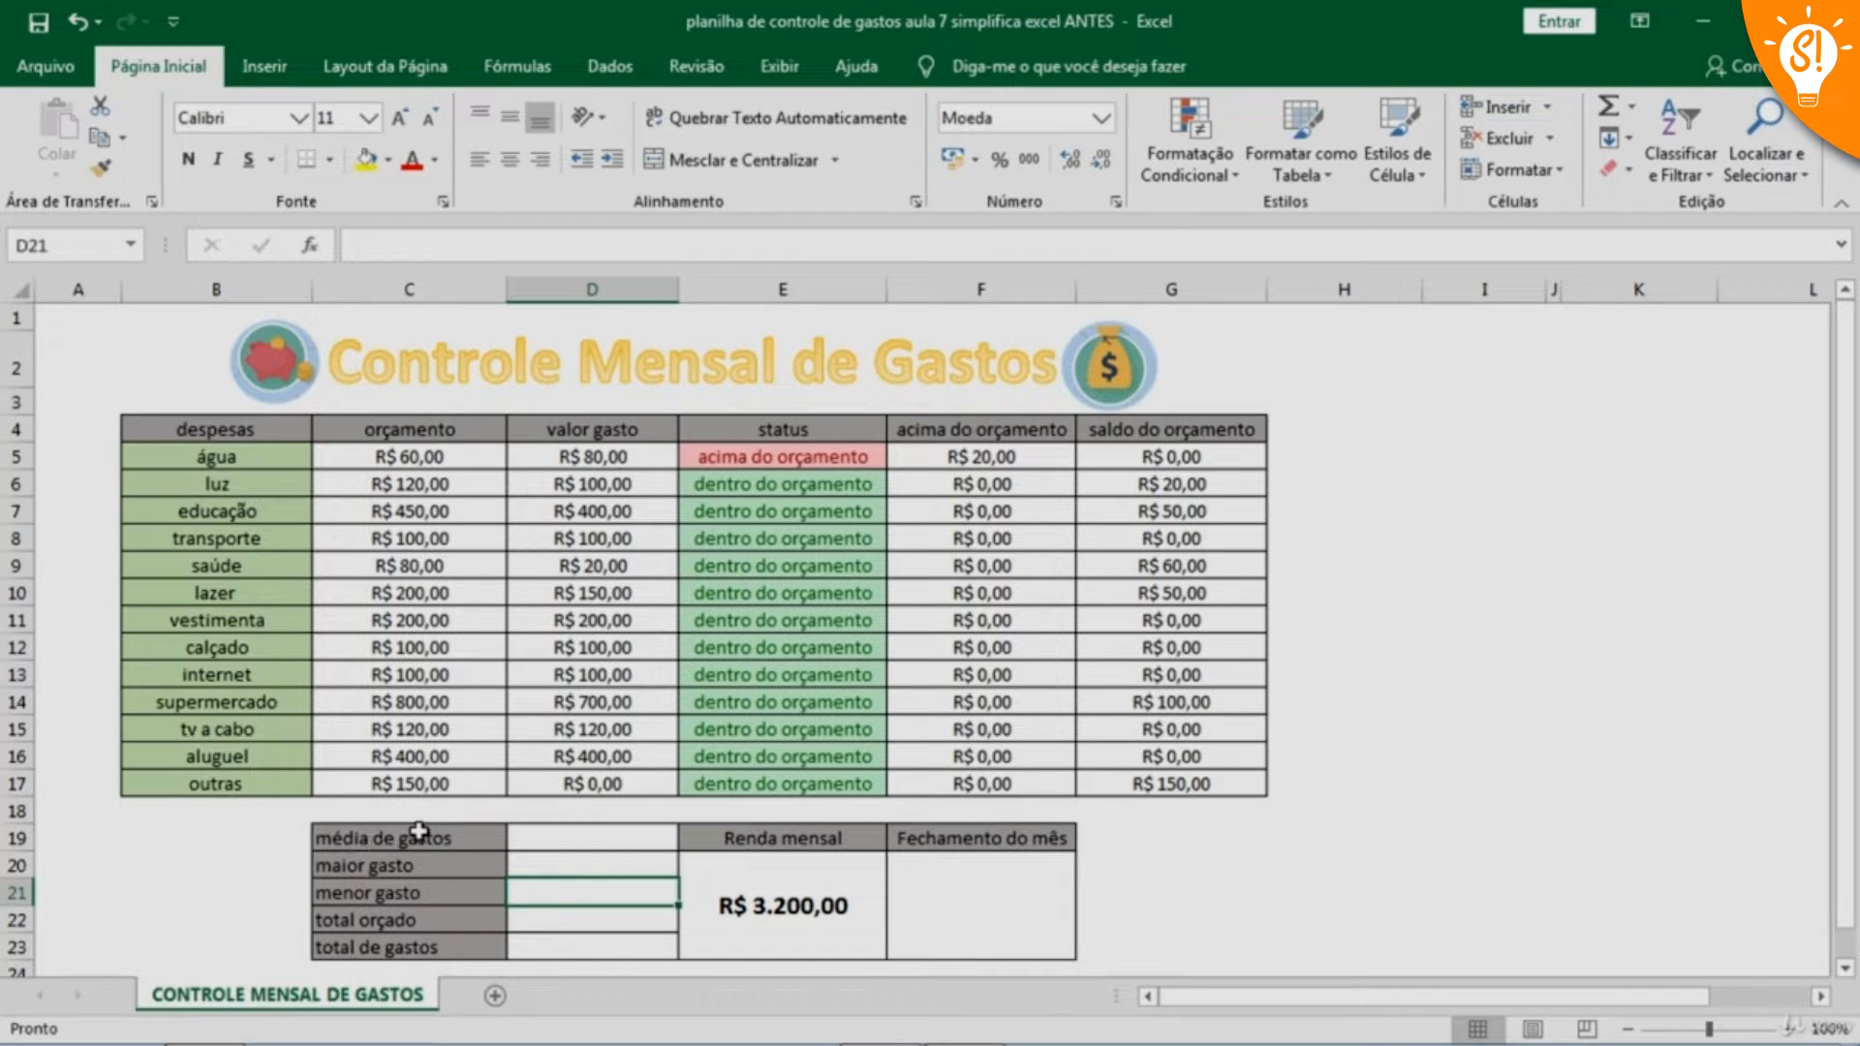
# Enter the average formula =MÉDIA(D5:D17) in cell D19 for média de gastos
pyautogui.click(583, 836)
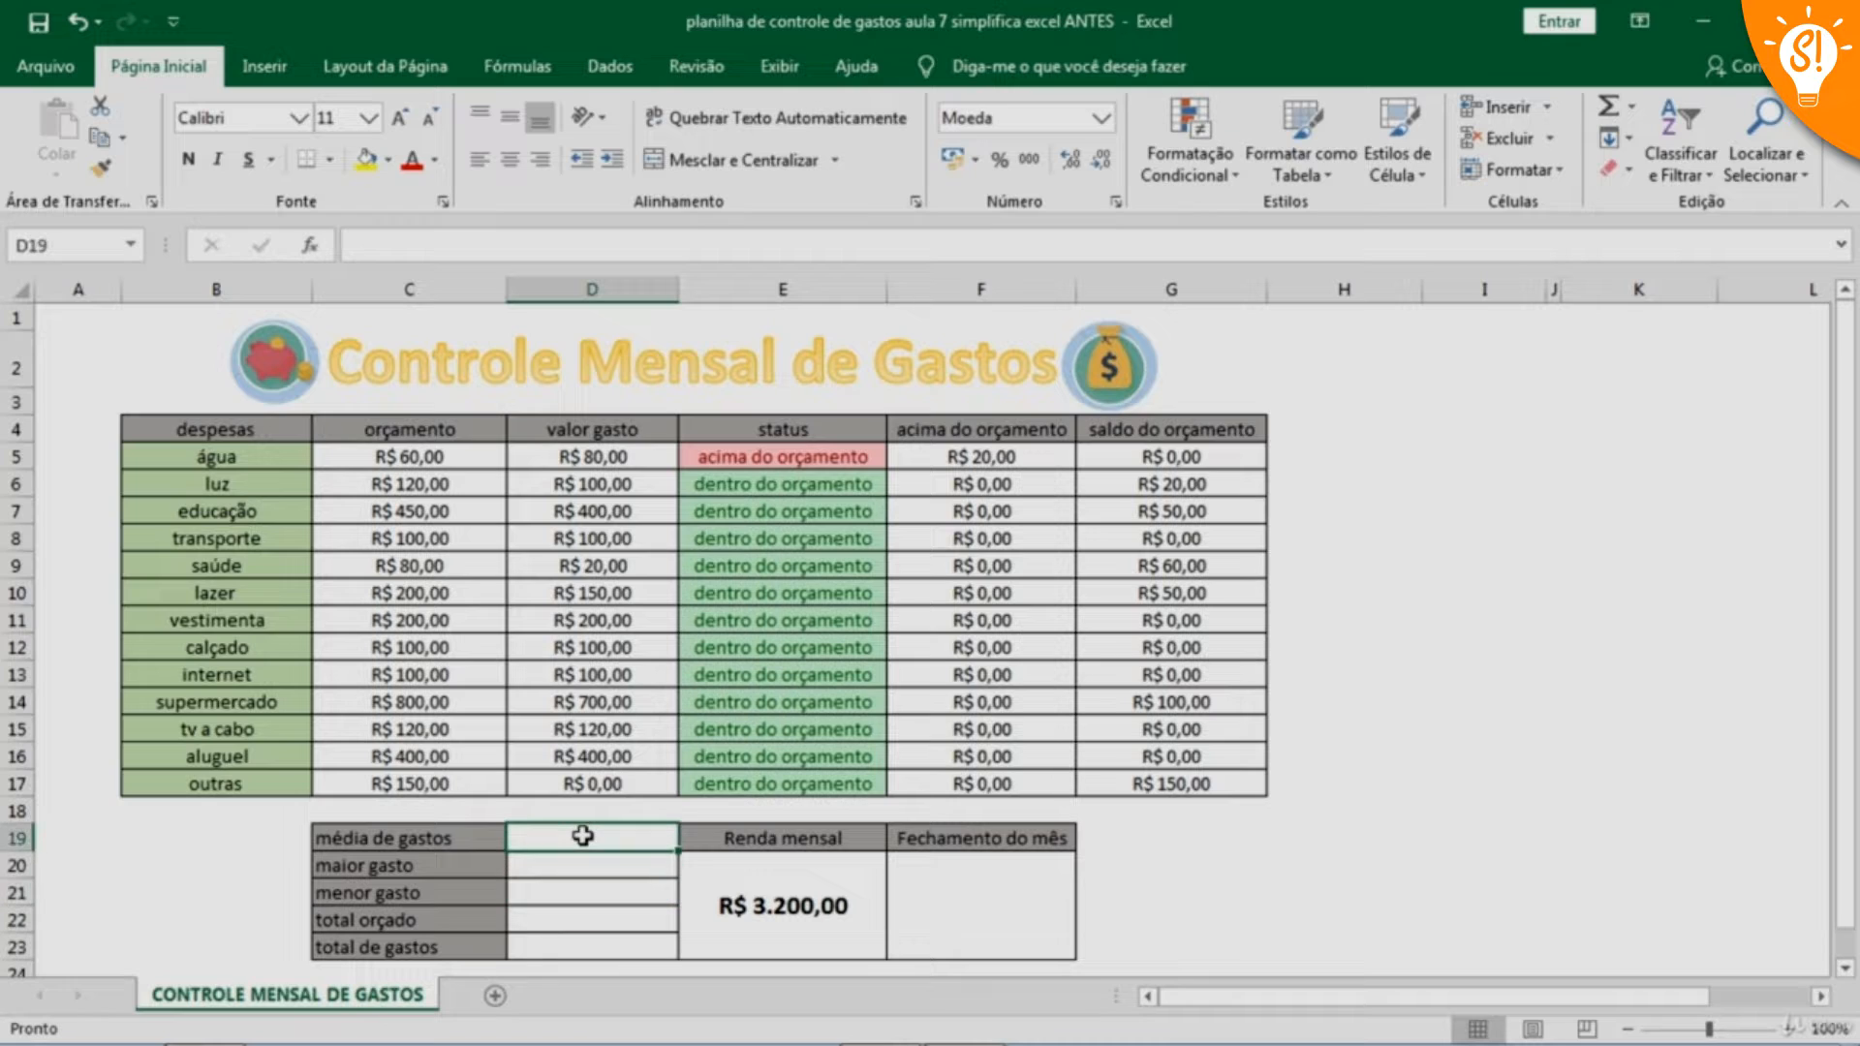
pyautogui.write('=medi')
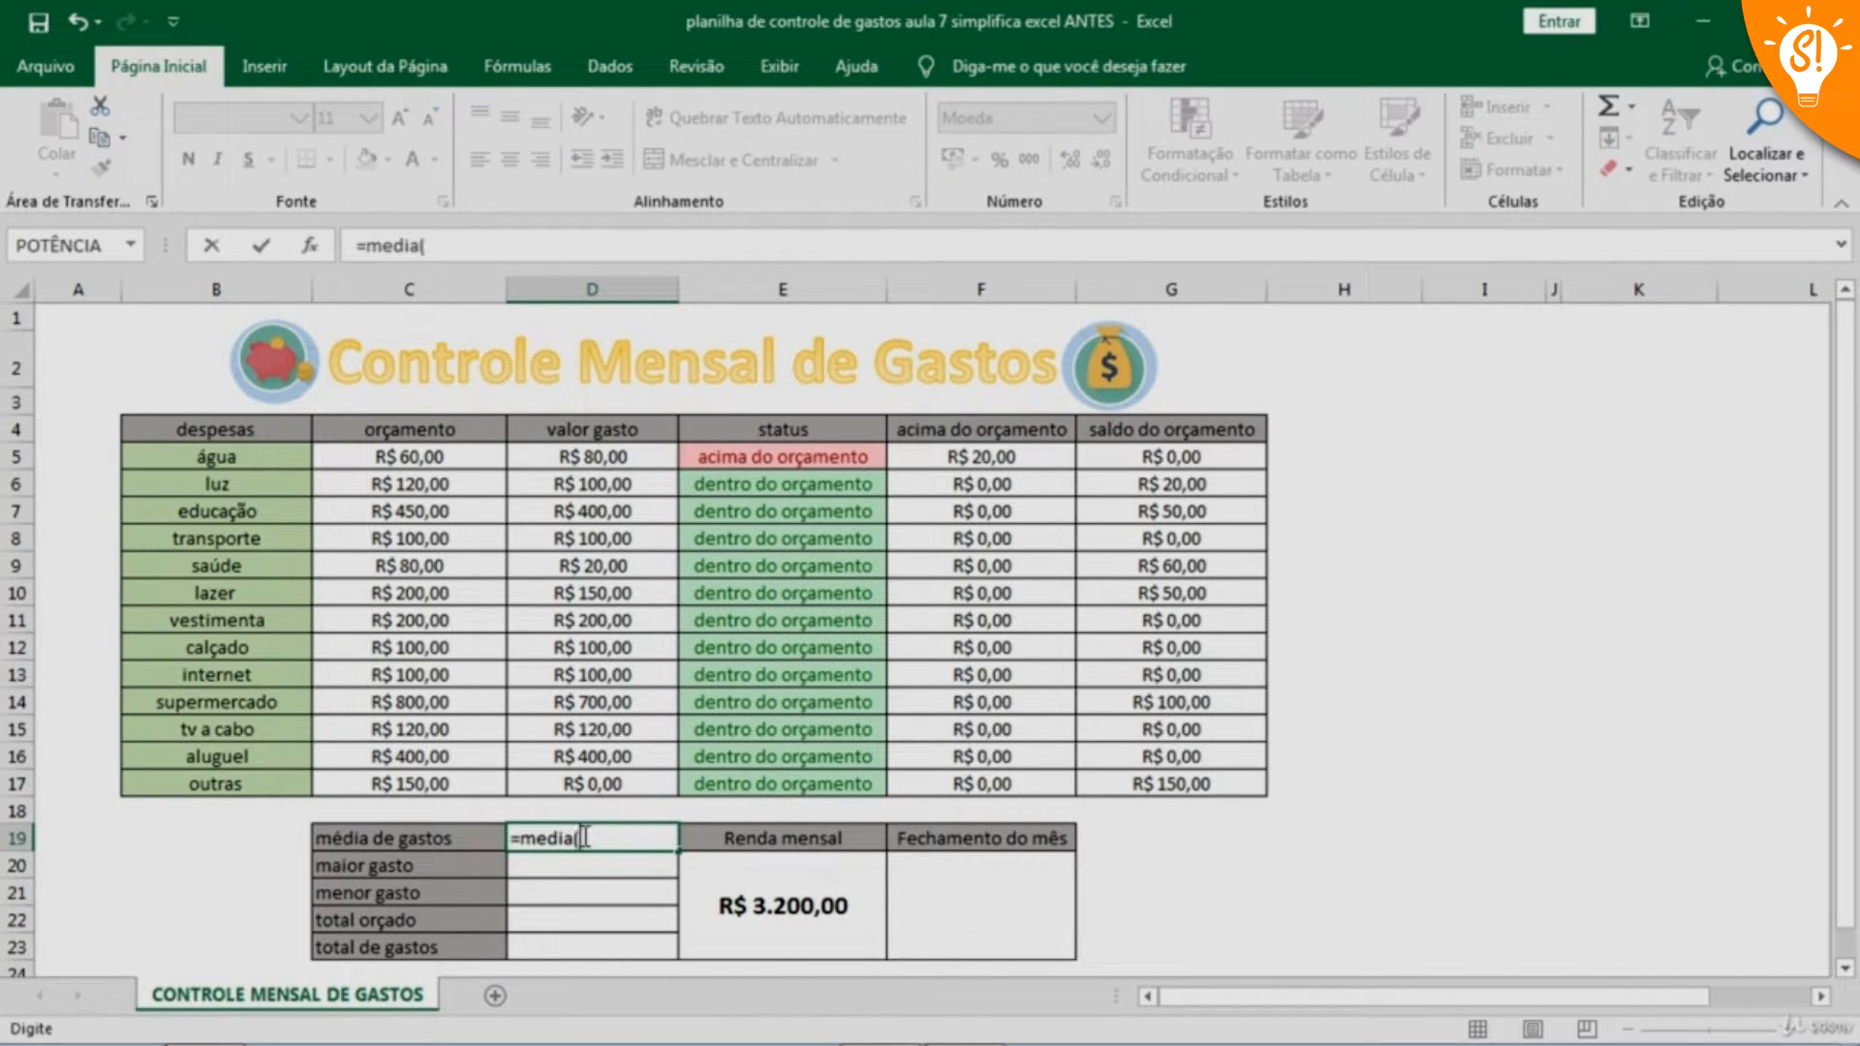
pyautogui.write('a(')
pyautogui.moveTo(597, 449); pyautogui.dragTo(613, 775)
pyautogui.press('Return')
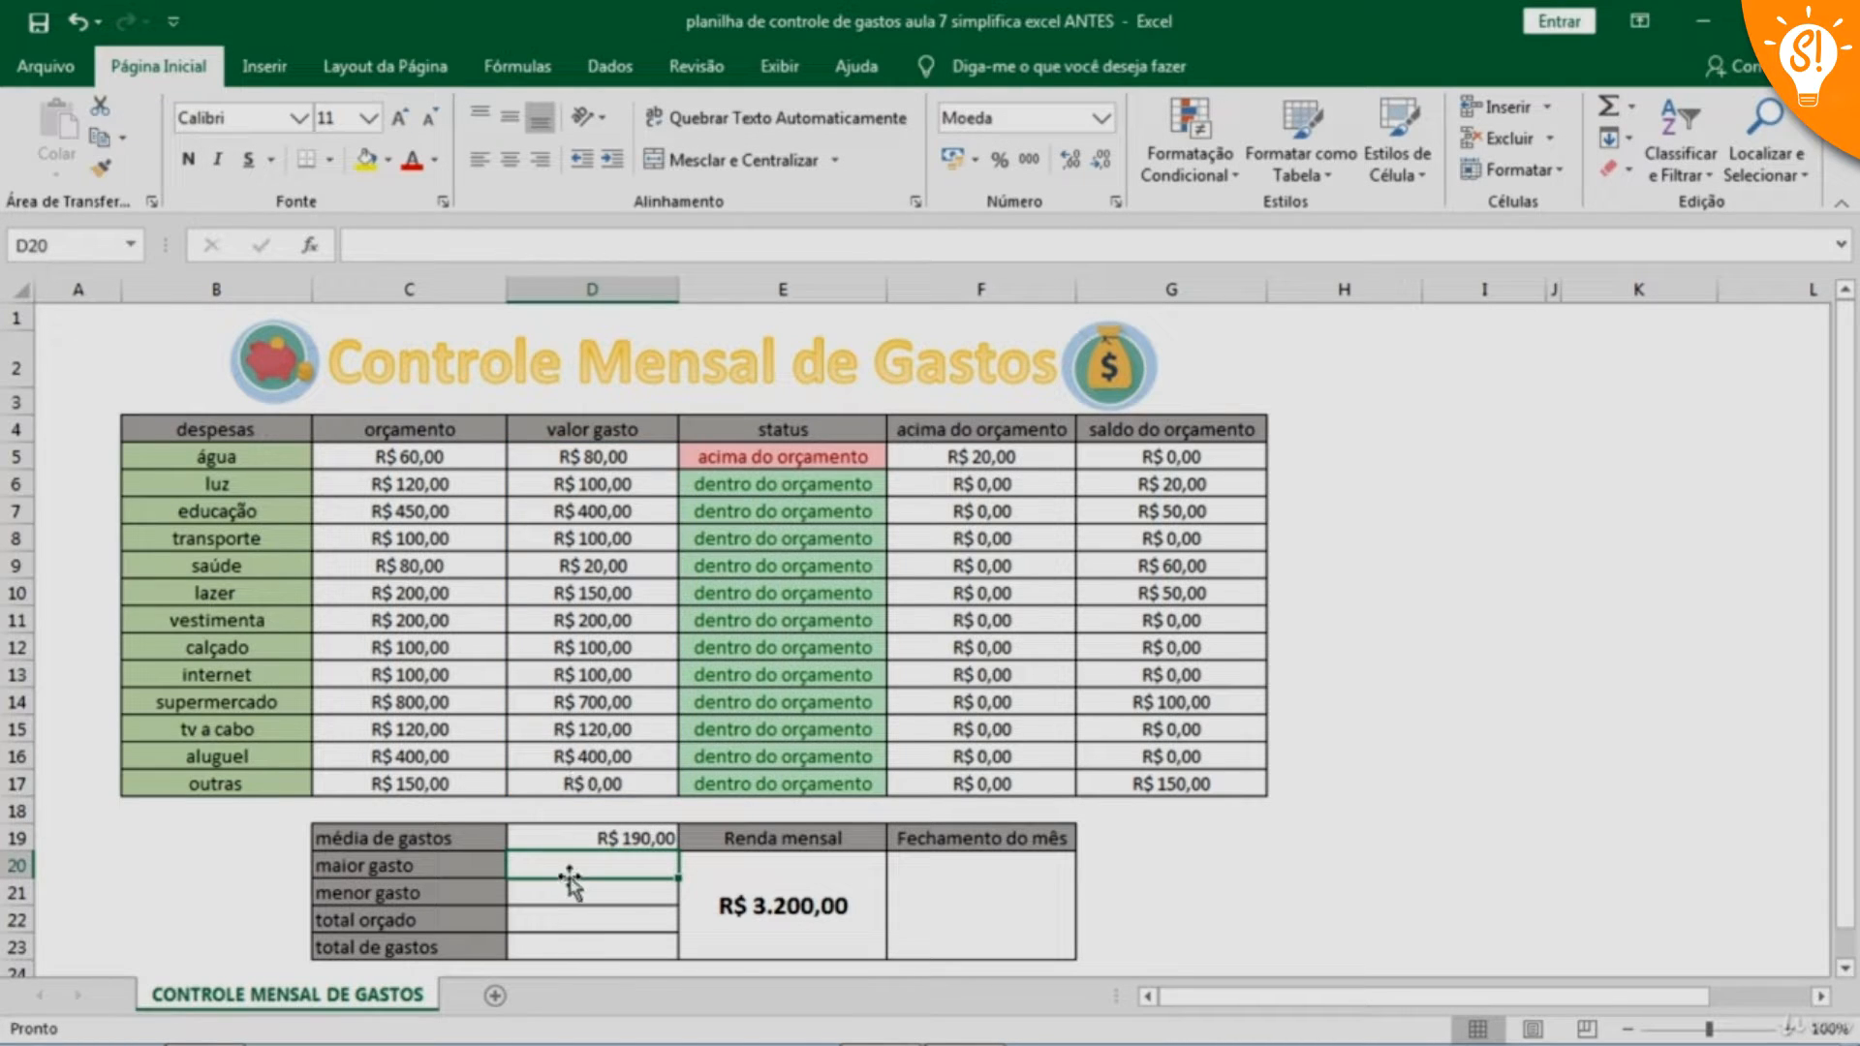
# Center the contents of the summary cells D19:D23 horizontally
pyautogui.click(595, 836)
pyautogui.moveTo(605, 921)
pyautogui.mouseDown()
pyautogui.moveTo(593, 891)
pyautogui.moveTo(589, 947)
pyautogui.mouseUp()
pyautogui.click(508, 161)
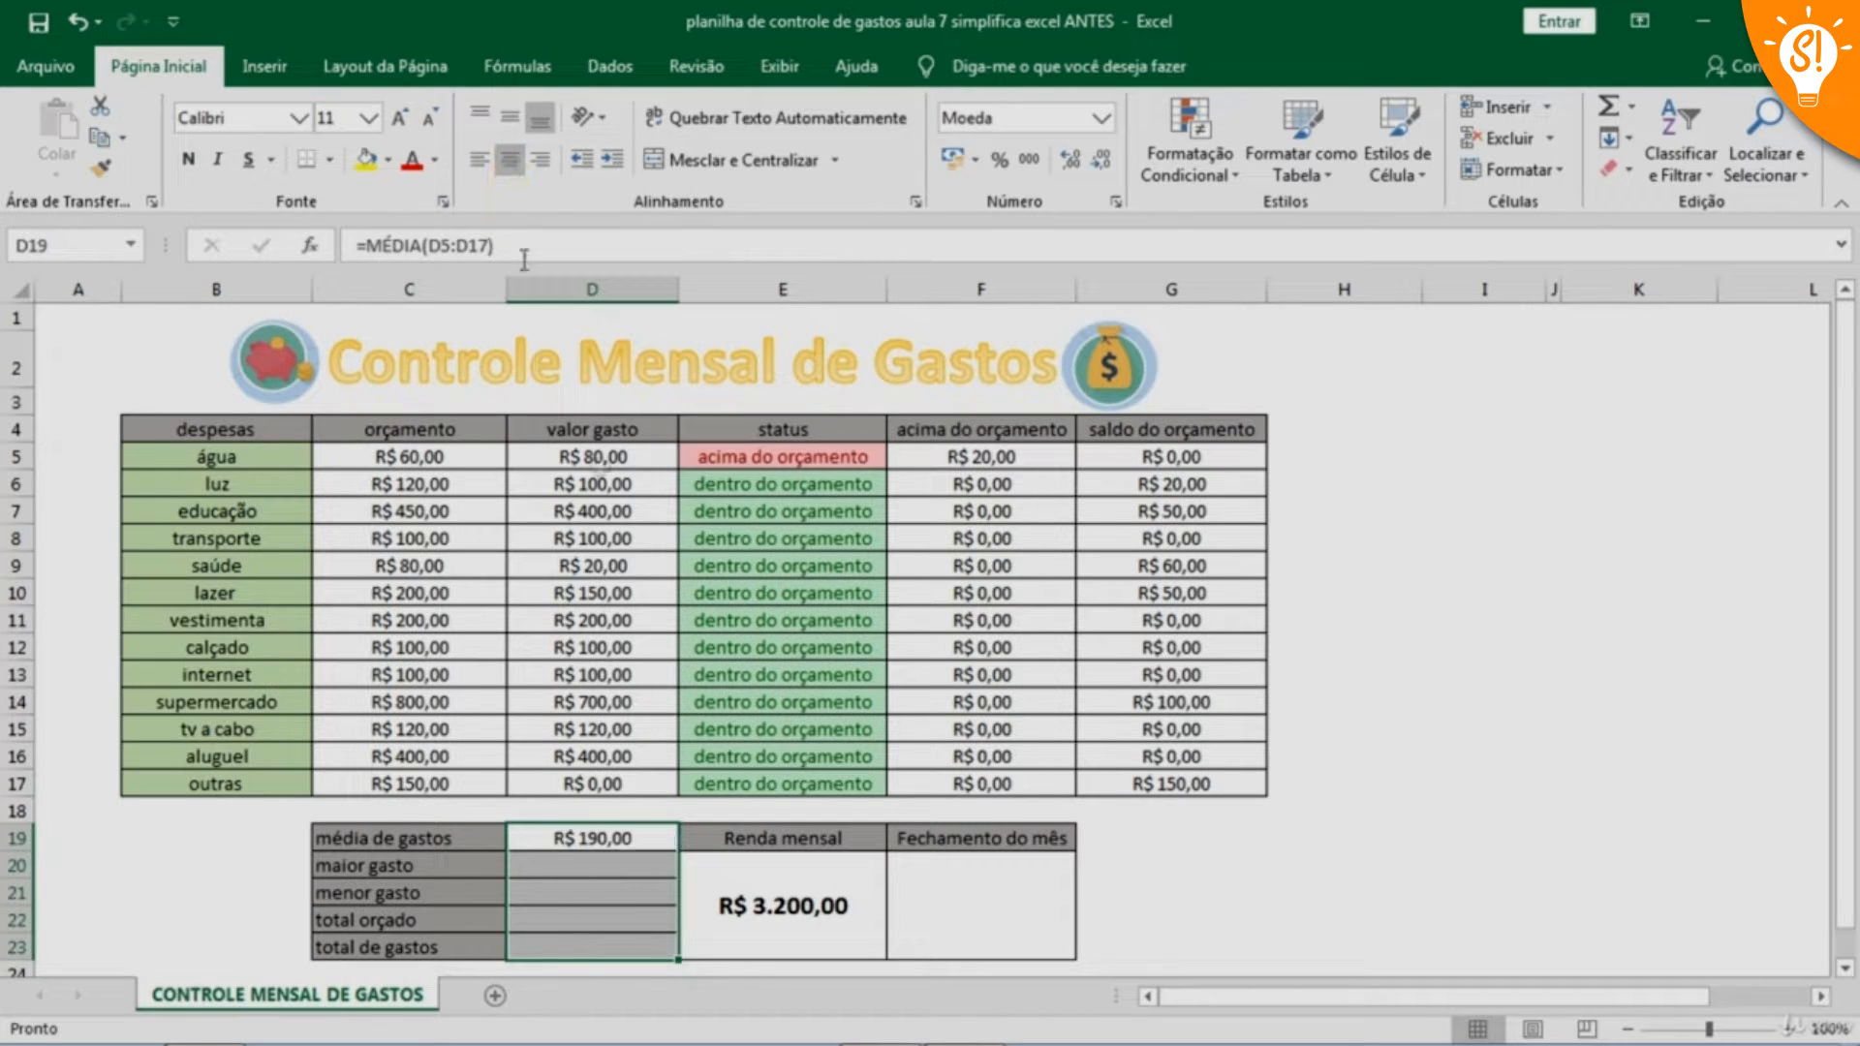
# Enter the formula =MAIOR(D5:D17;1) in cell D20 for maior gasto
pyautogui.click(584, 865)
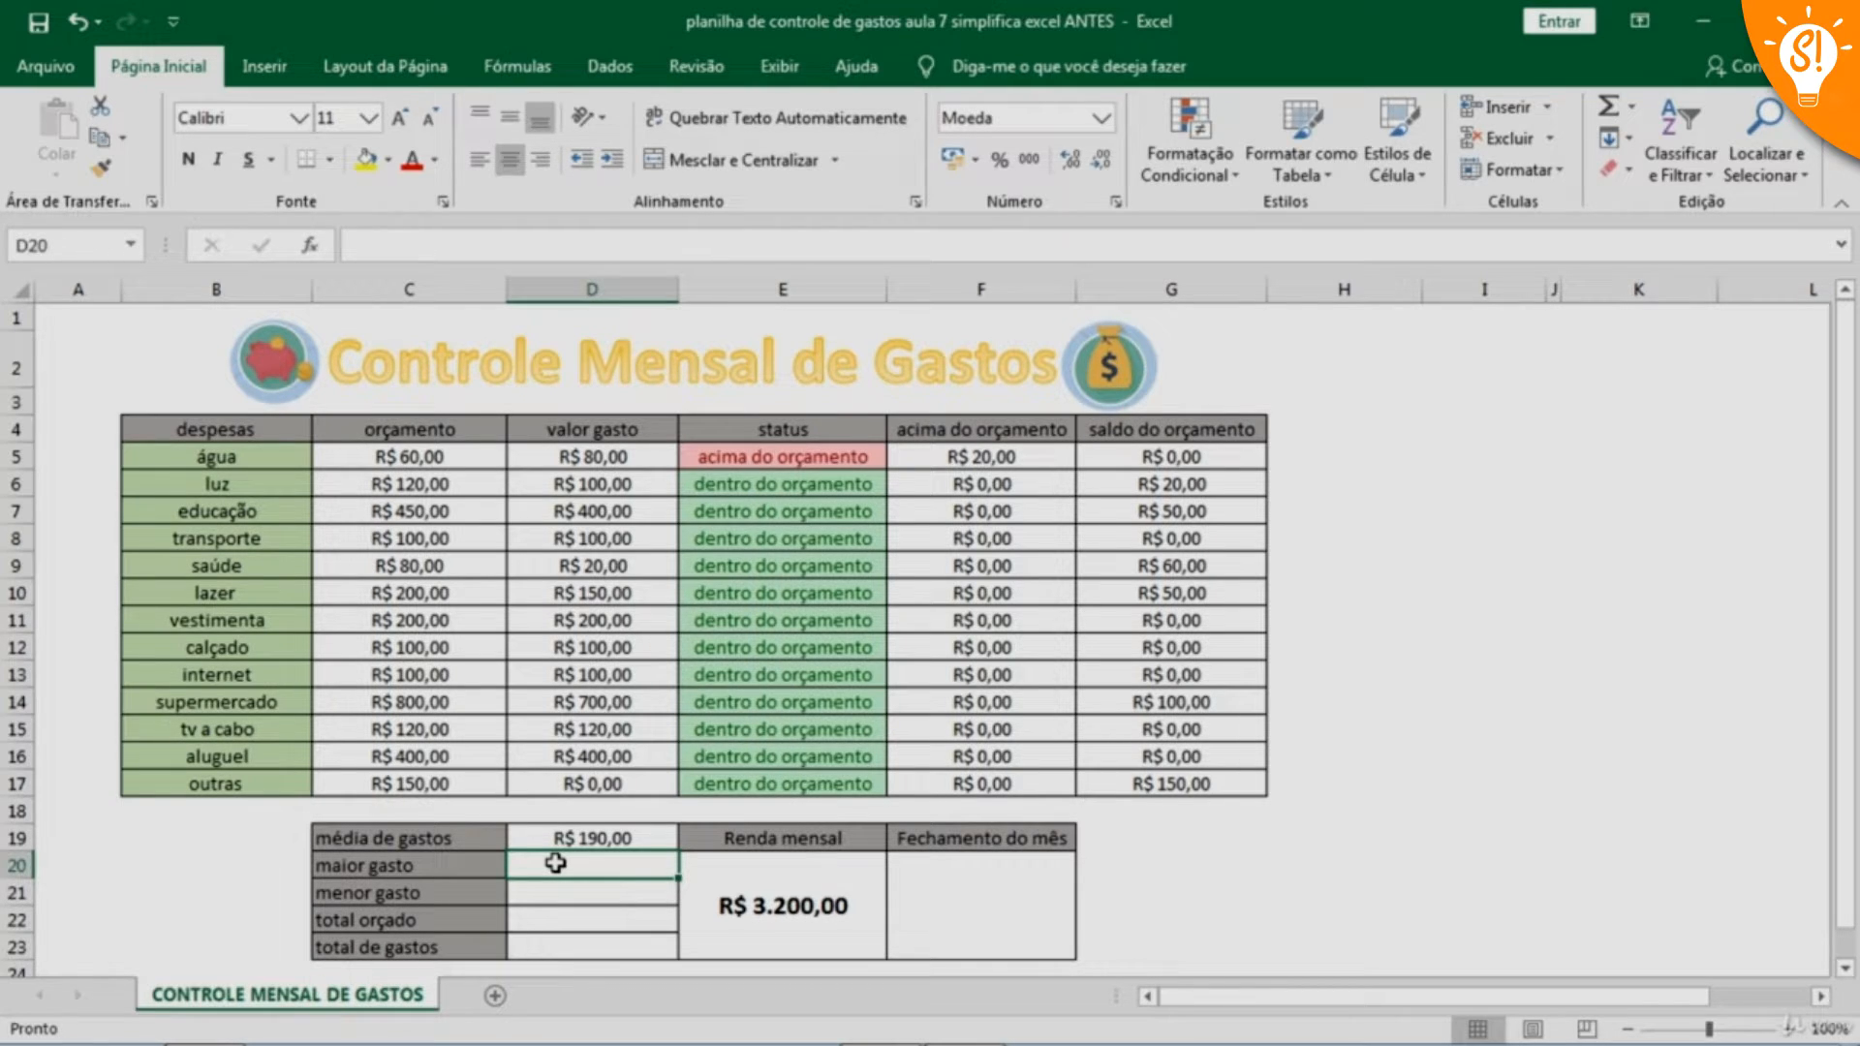
pyautogui.press('F2')
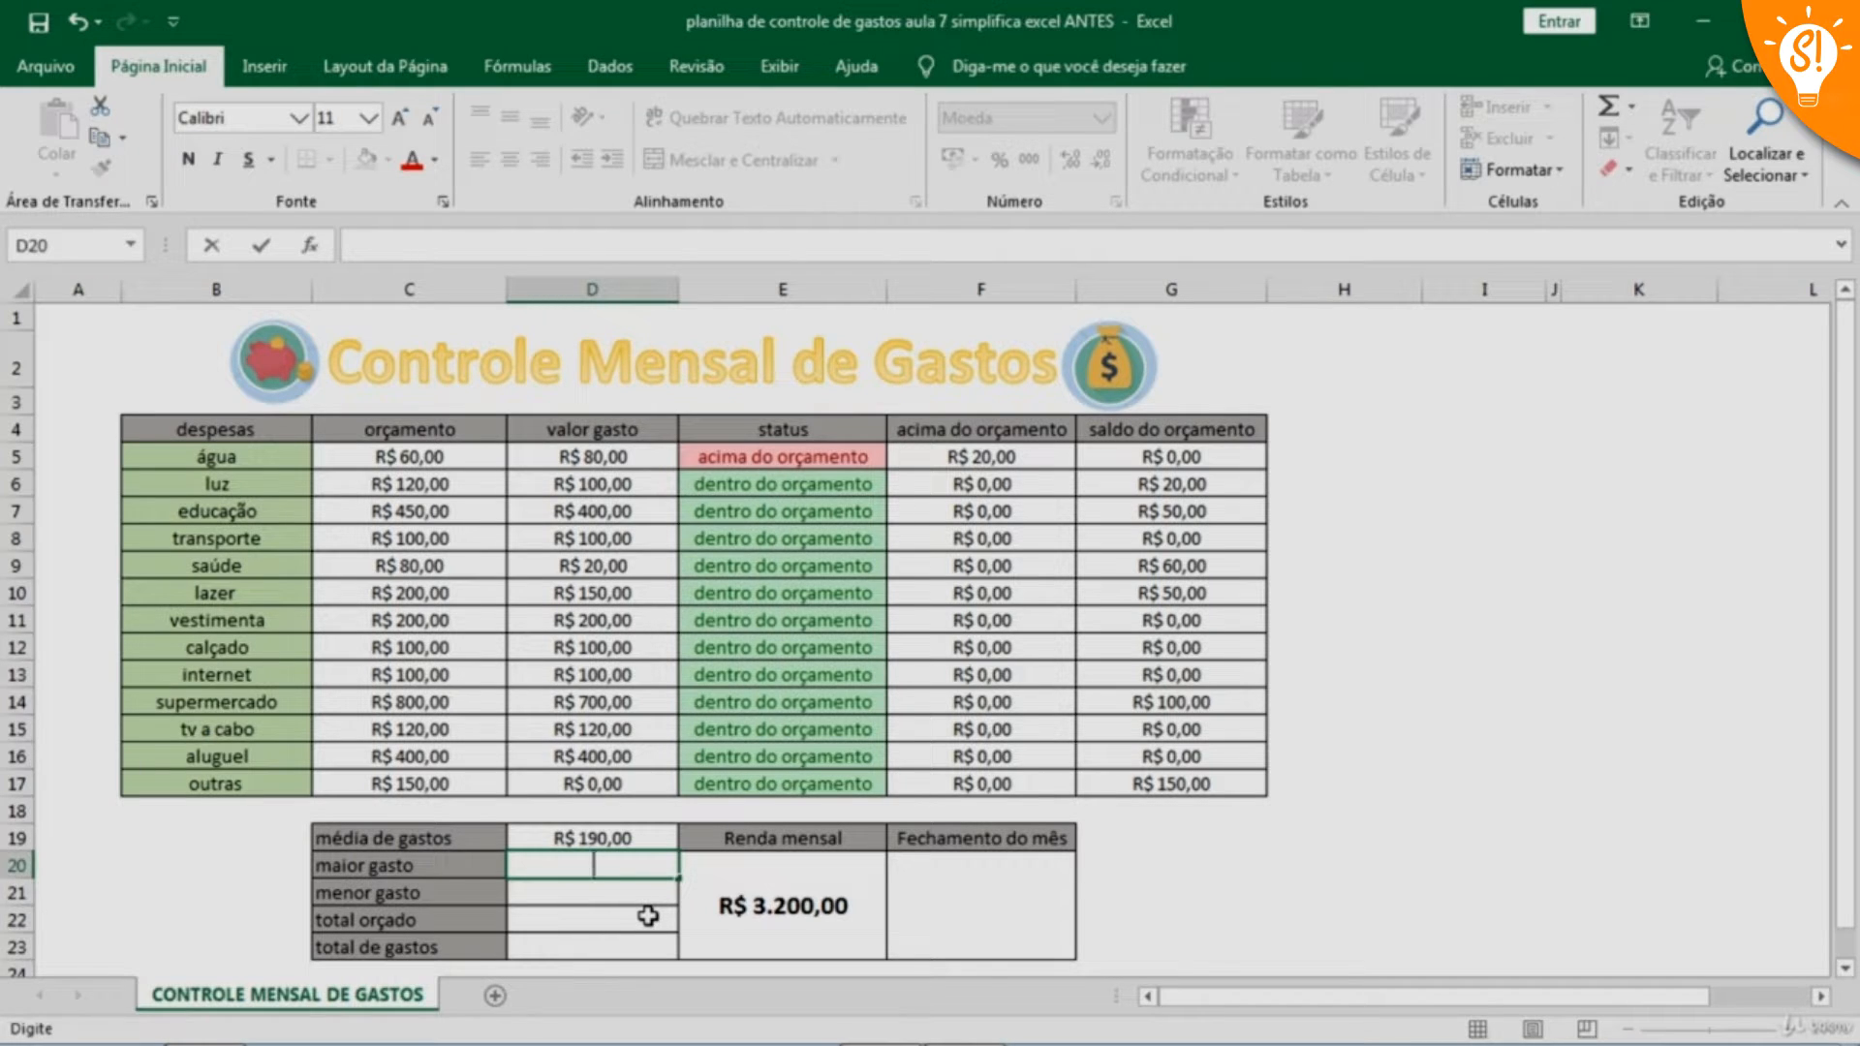
pyautogui.write('=maior')
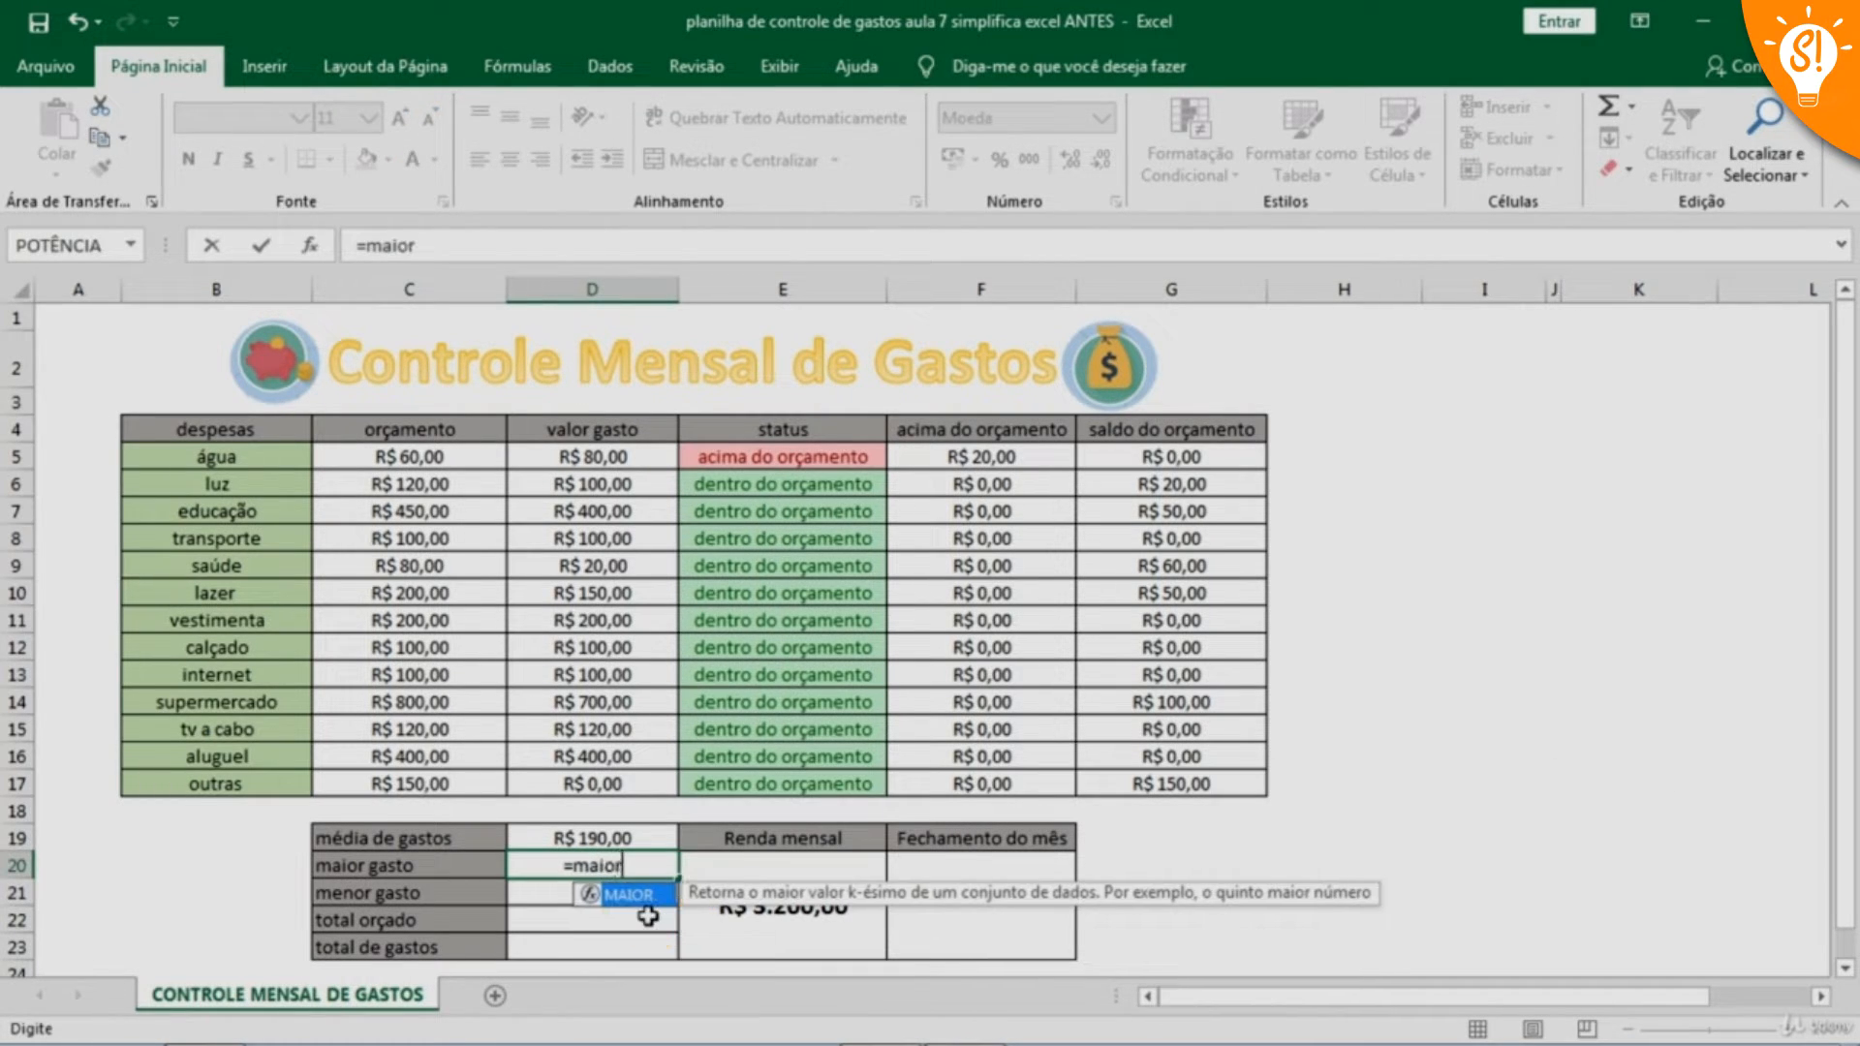
pyautogui.write('(')
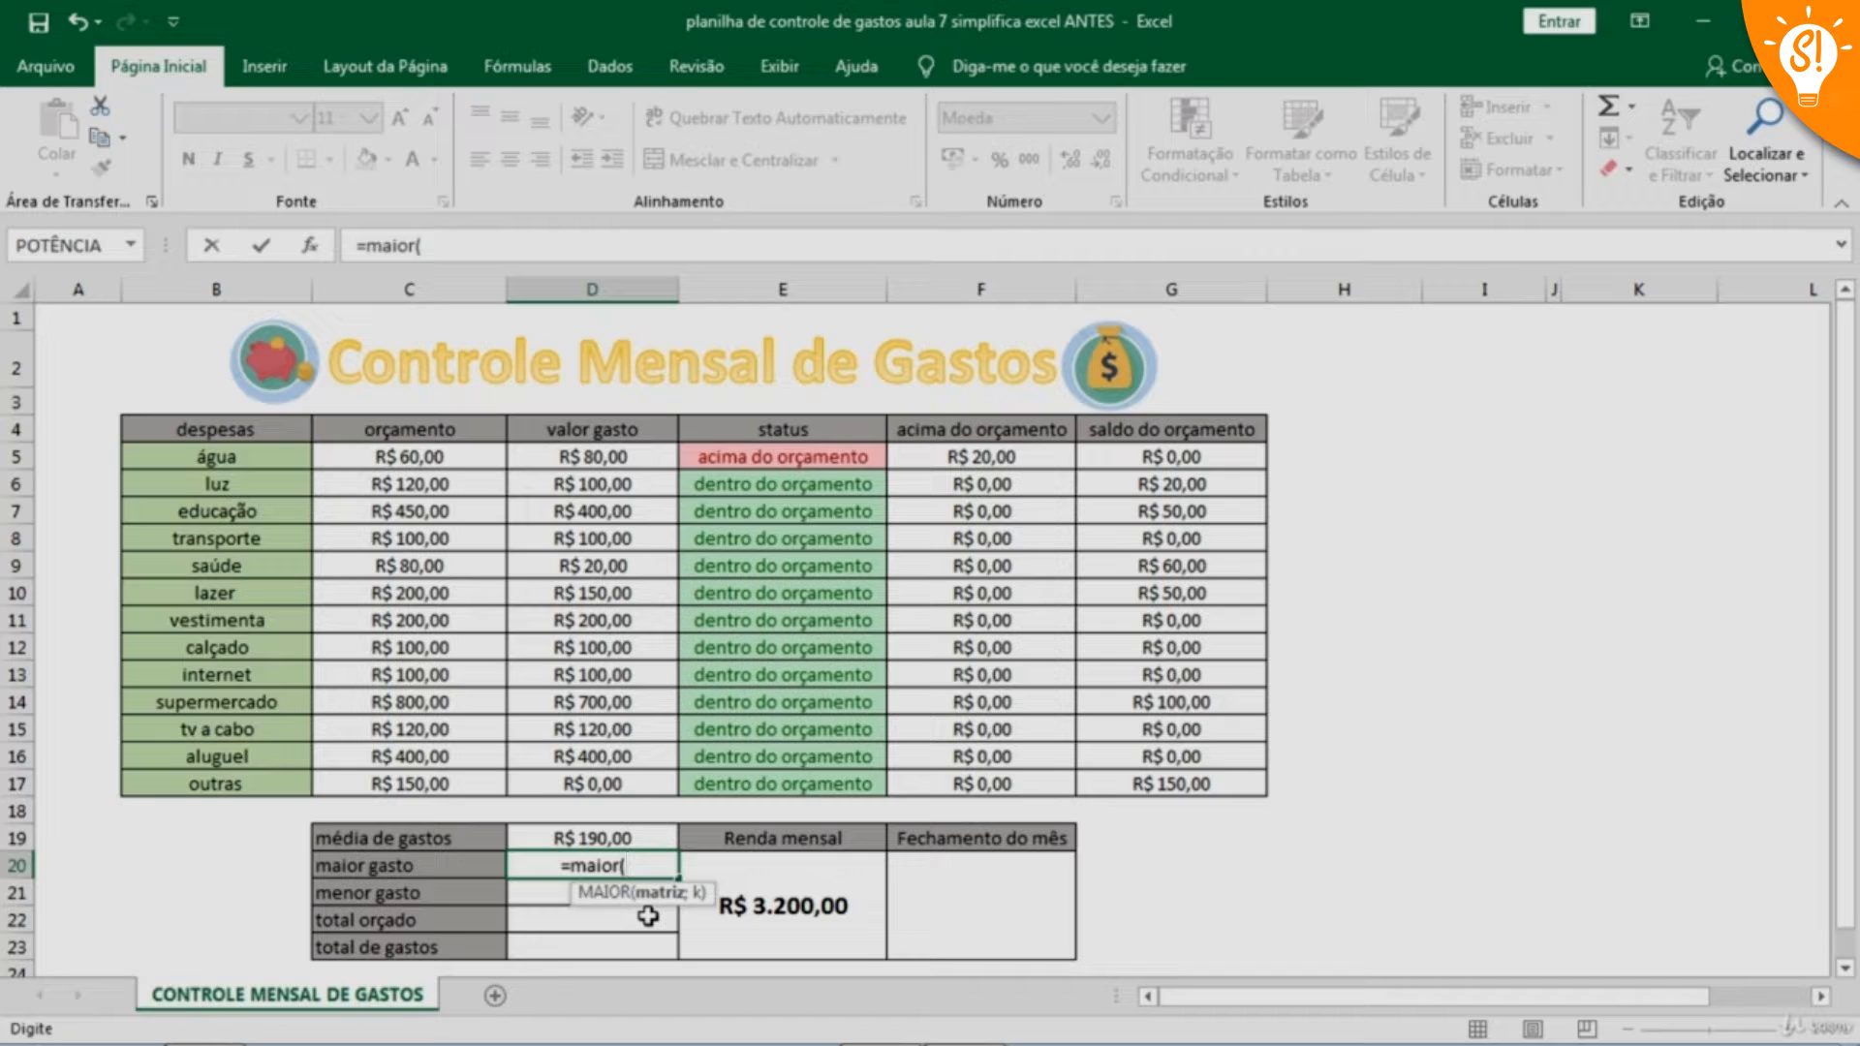
pyautogui.moveTo(628, 456); pyautogui.dragTo(628, 780)
pyautogui.write(';')
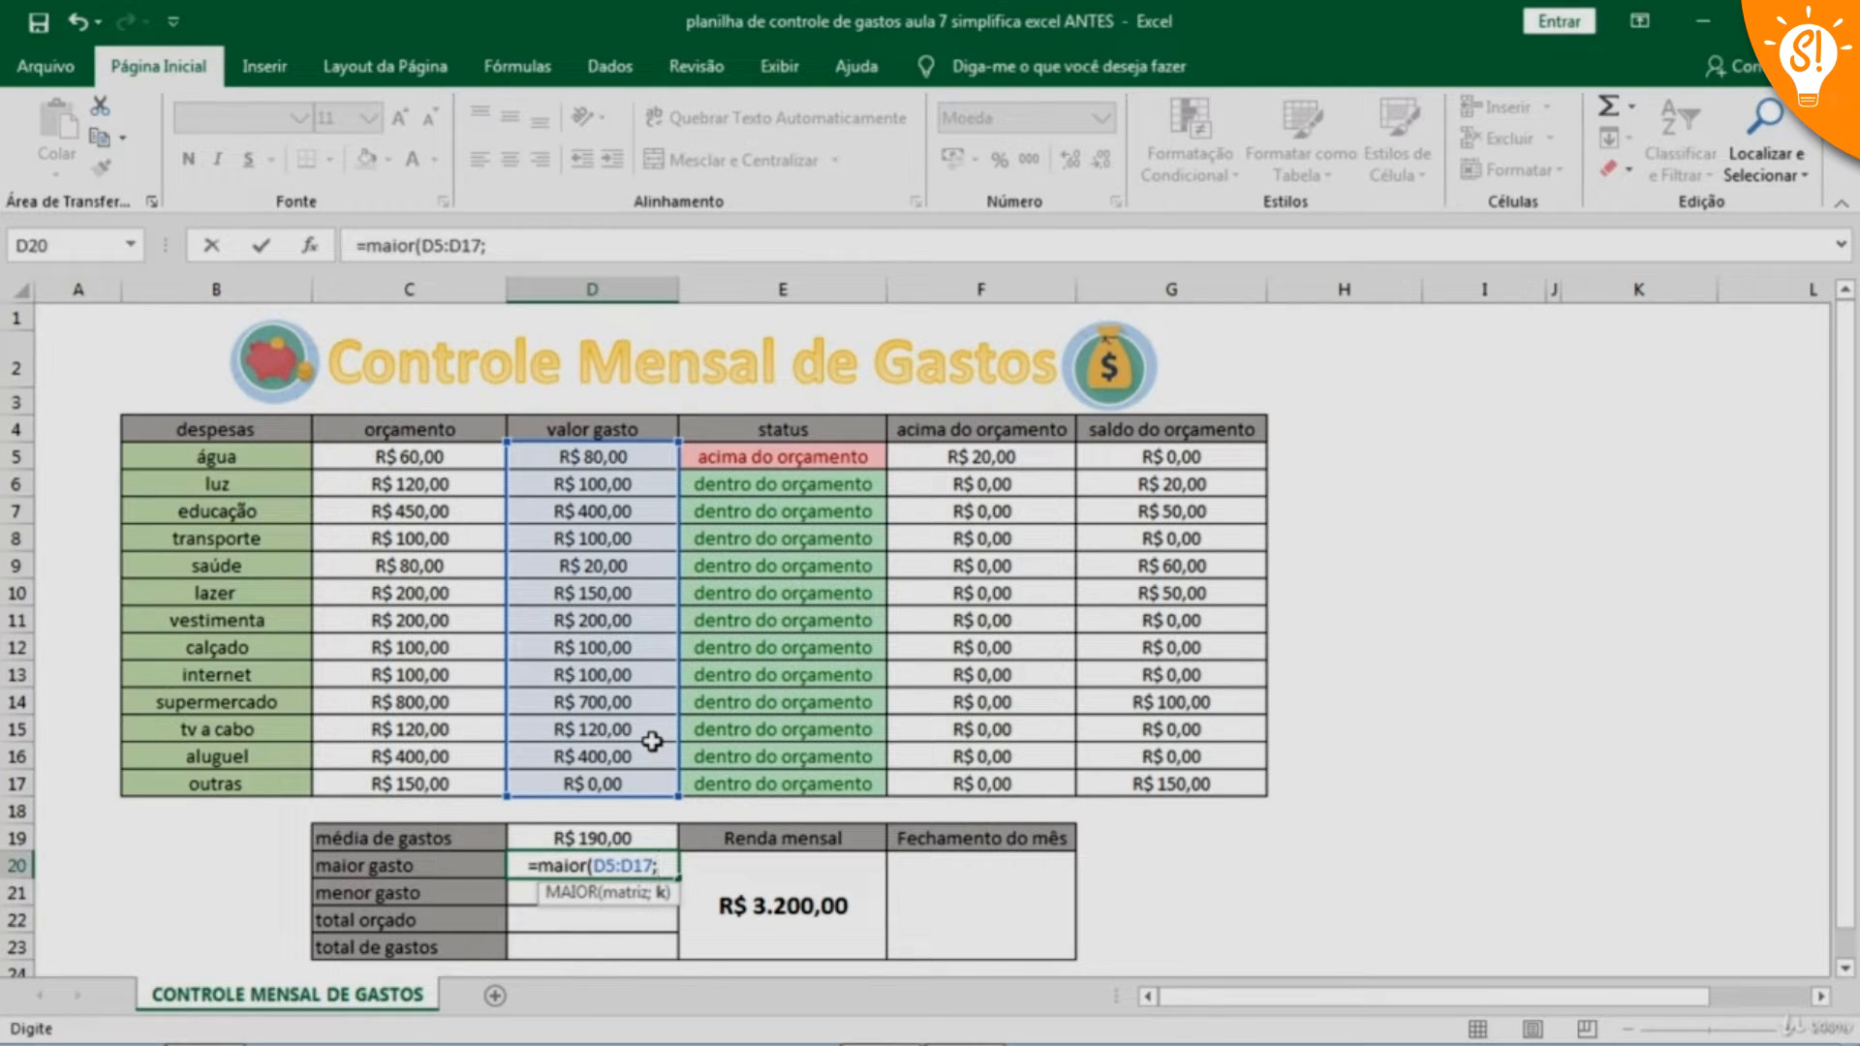
pyautogui.write('1')
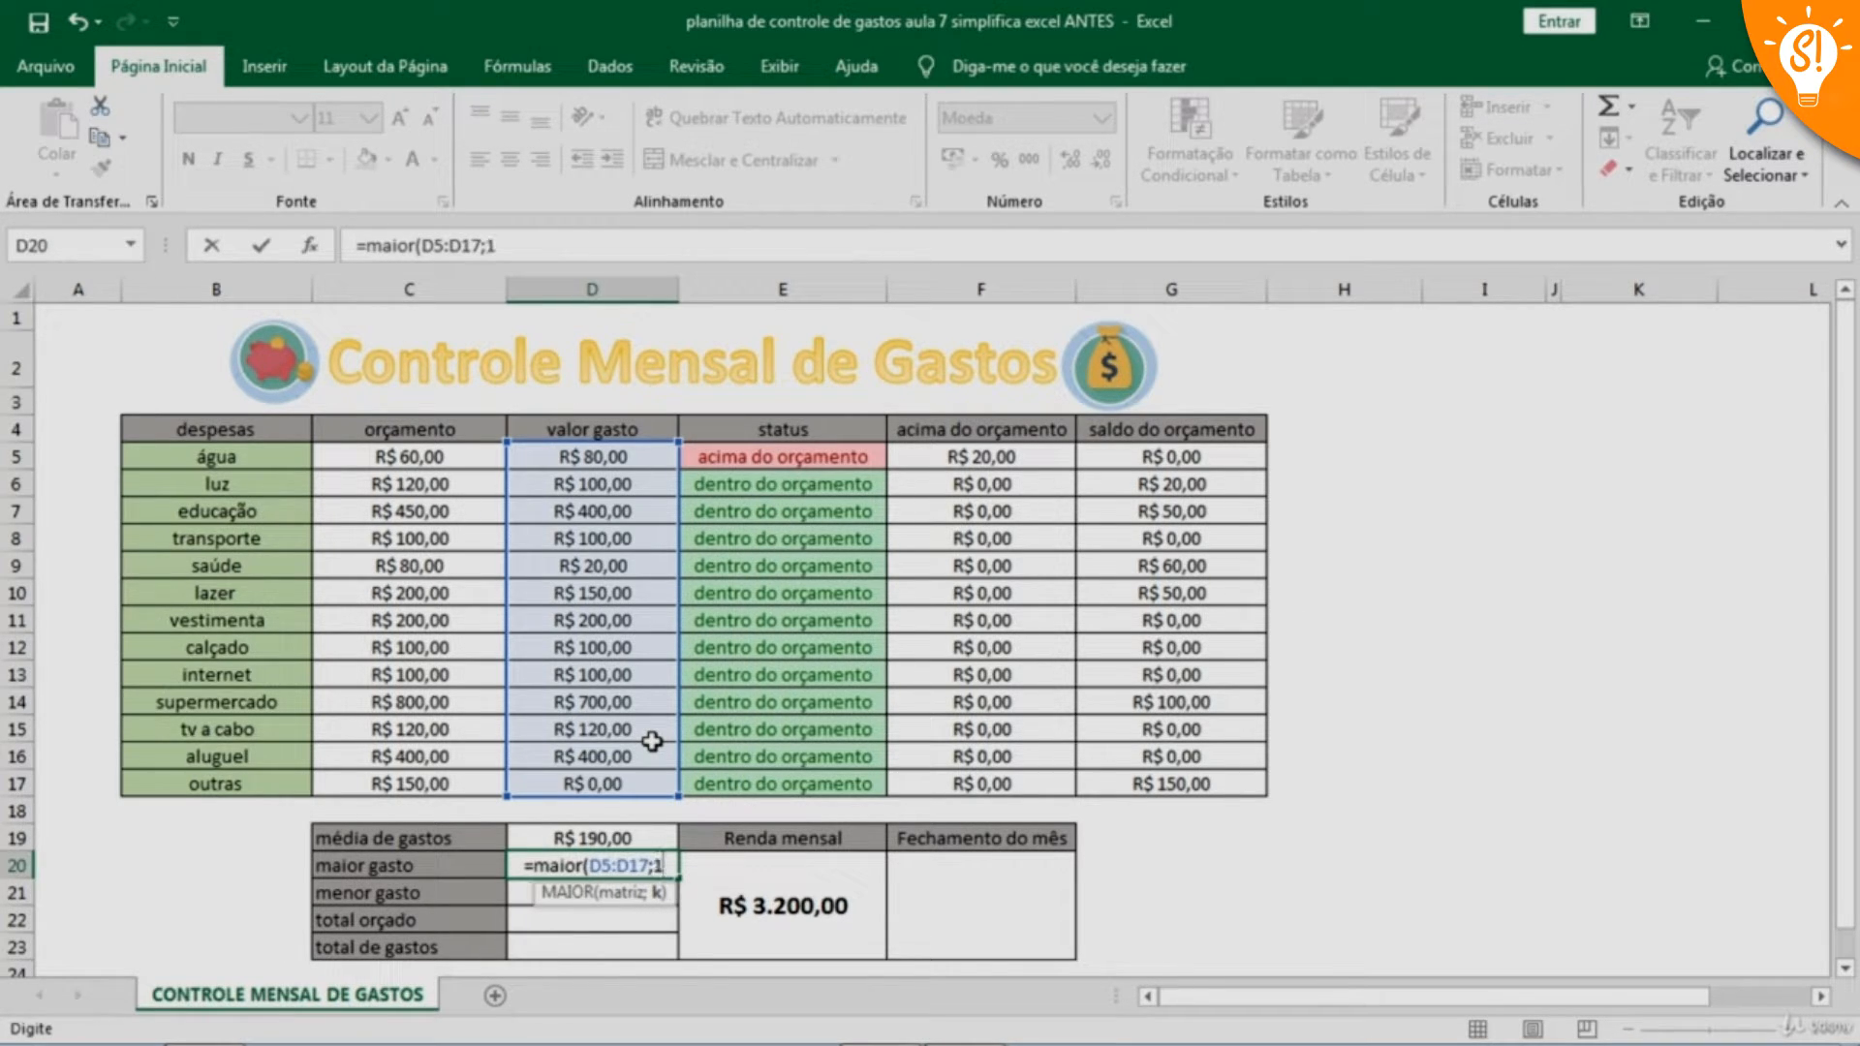
pyautogui.write(')')
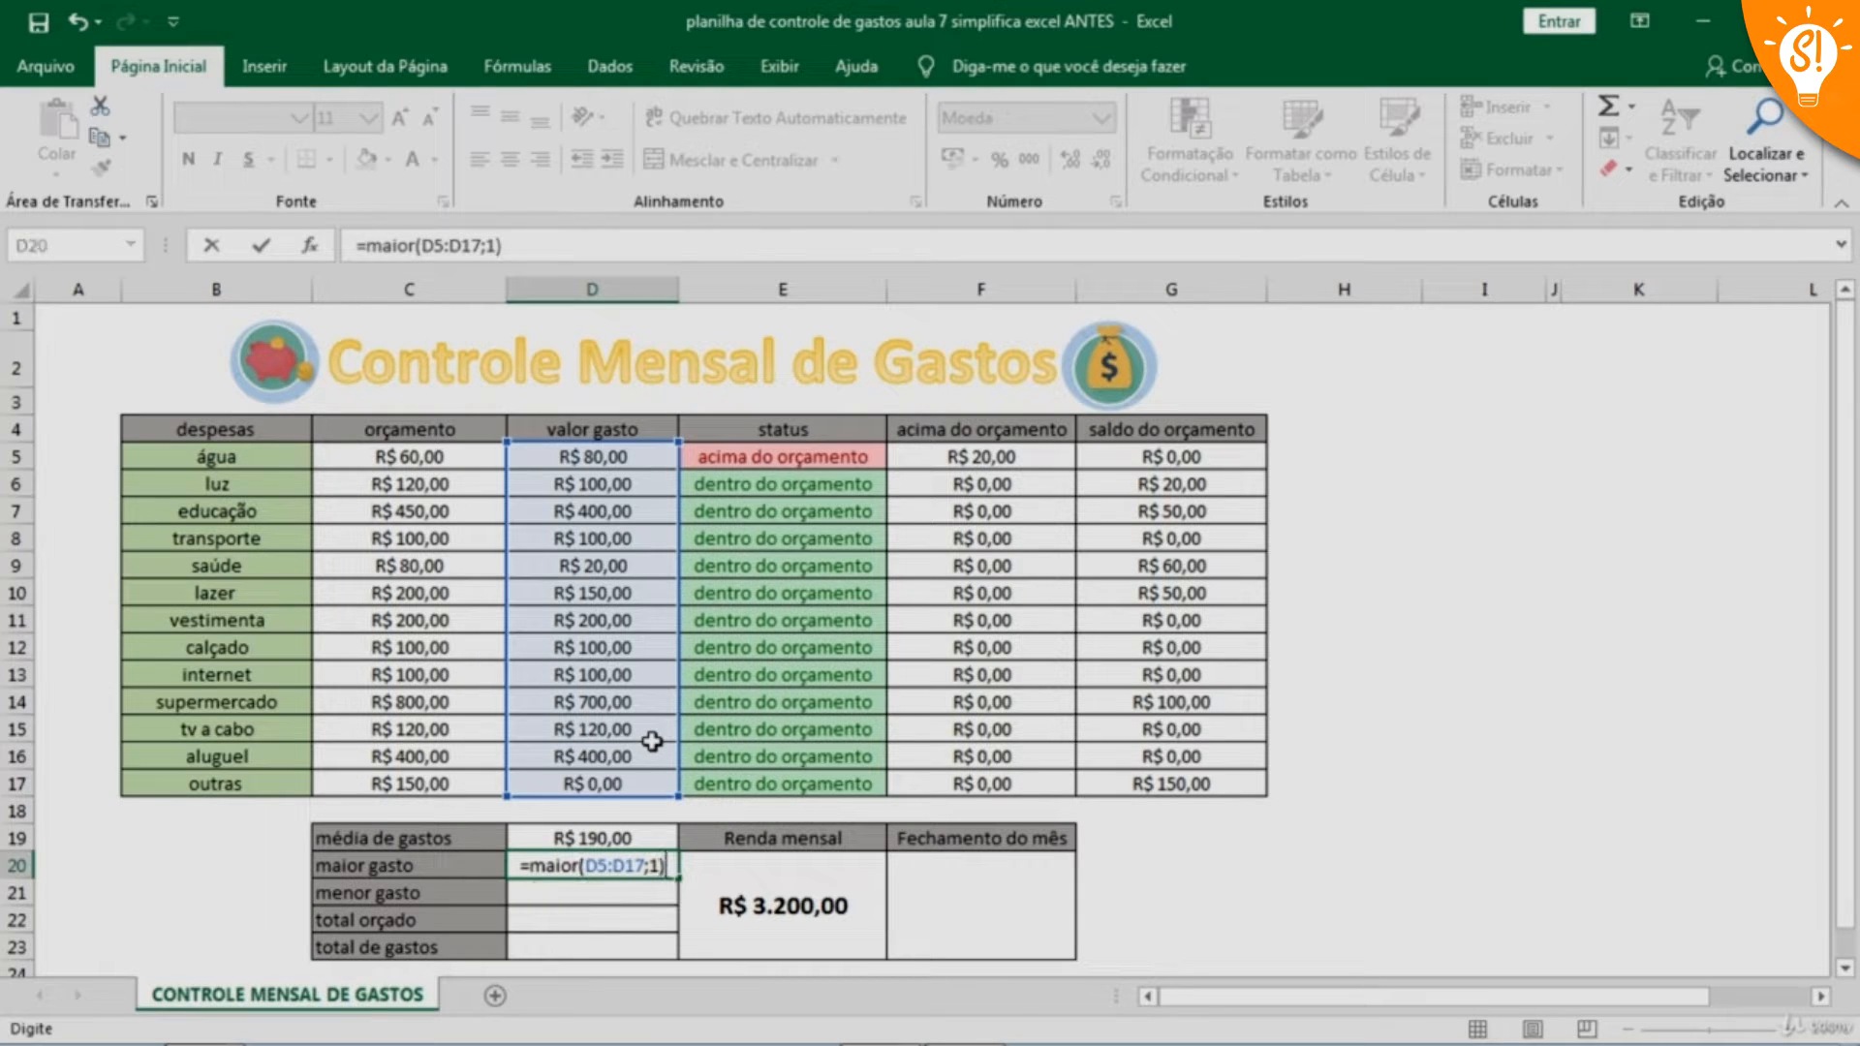
pyautogui.press('Return')
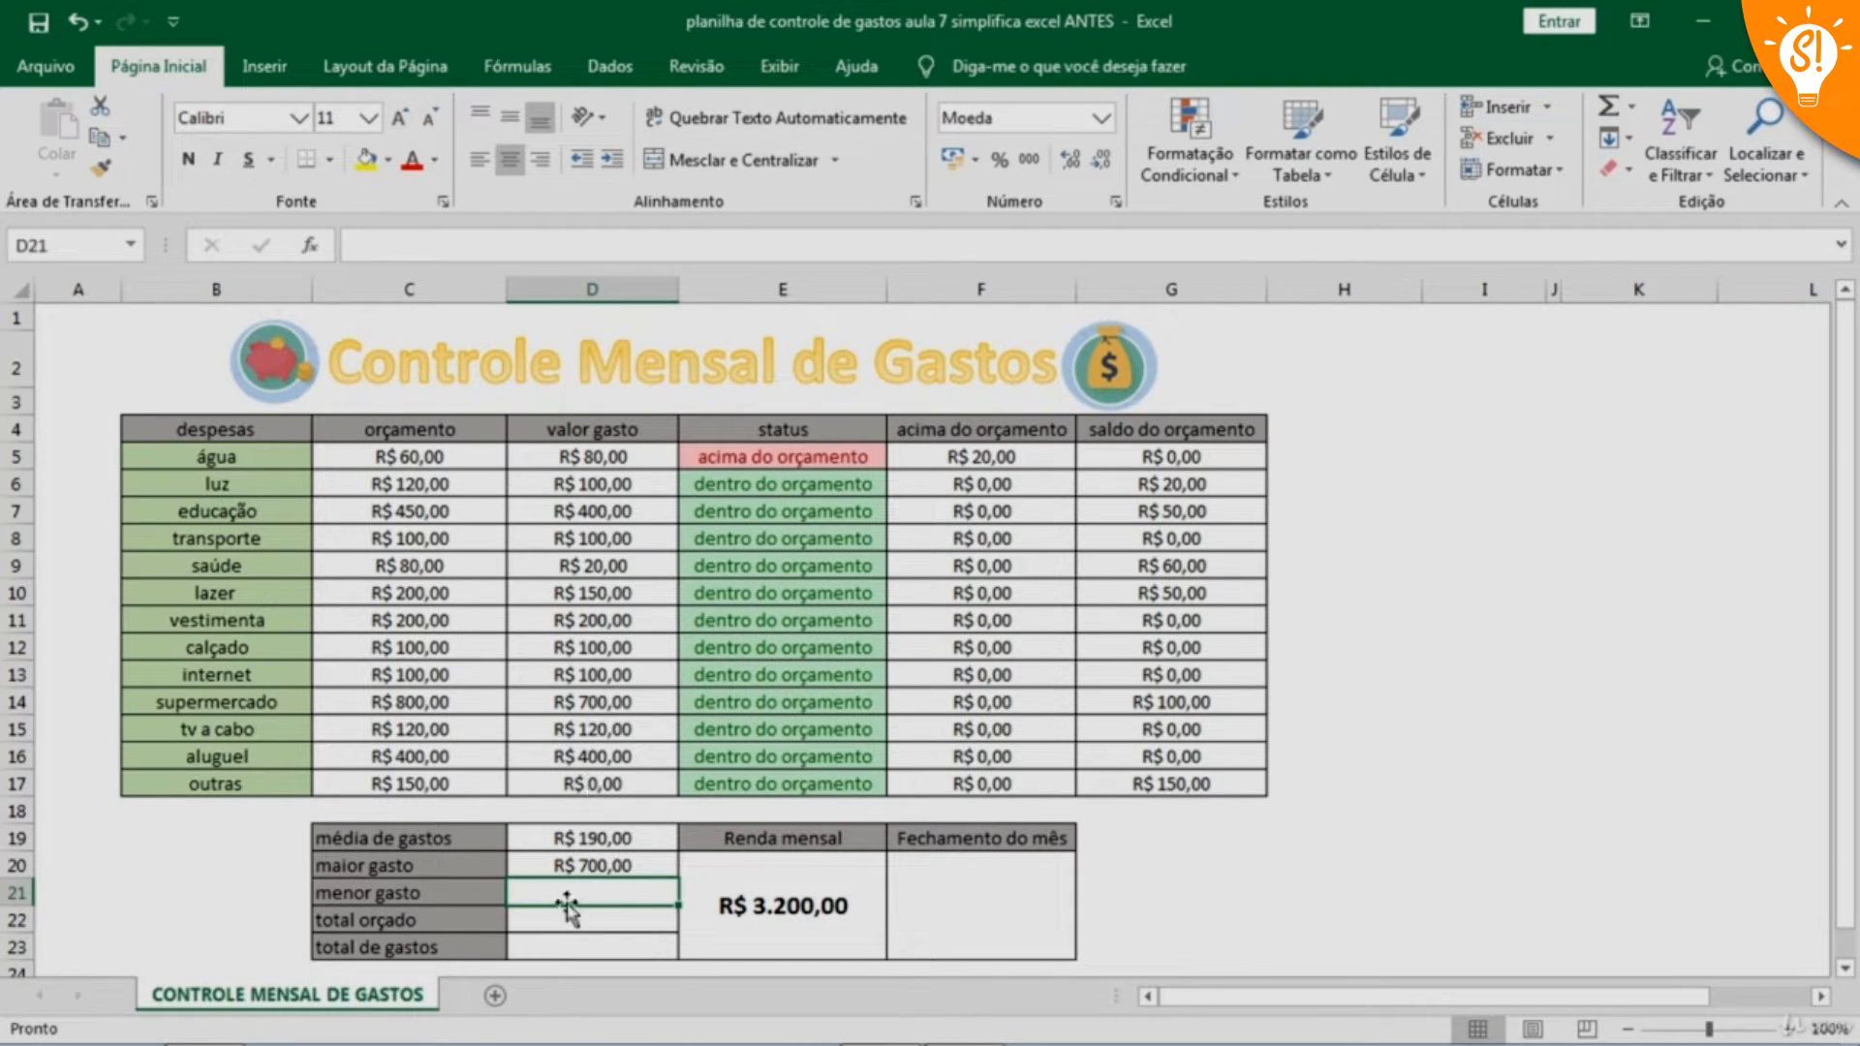
# Enter the formula =MENOR(D5:D17;2) in cell D21 for menor gasto
pyautogui.write('menor')
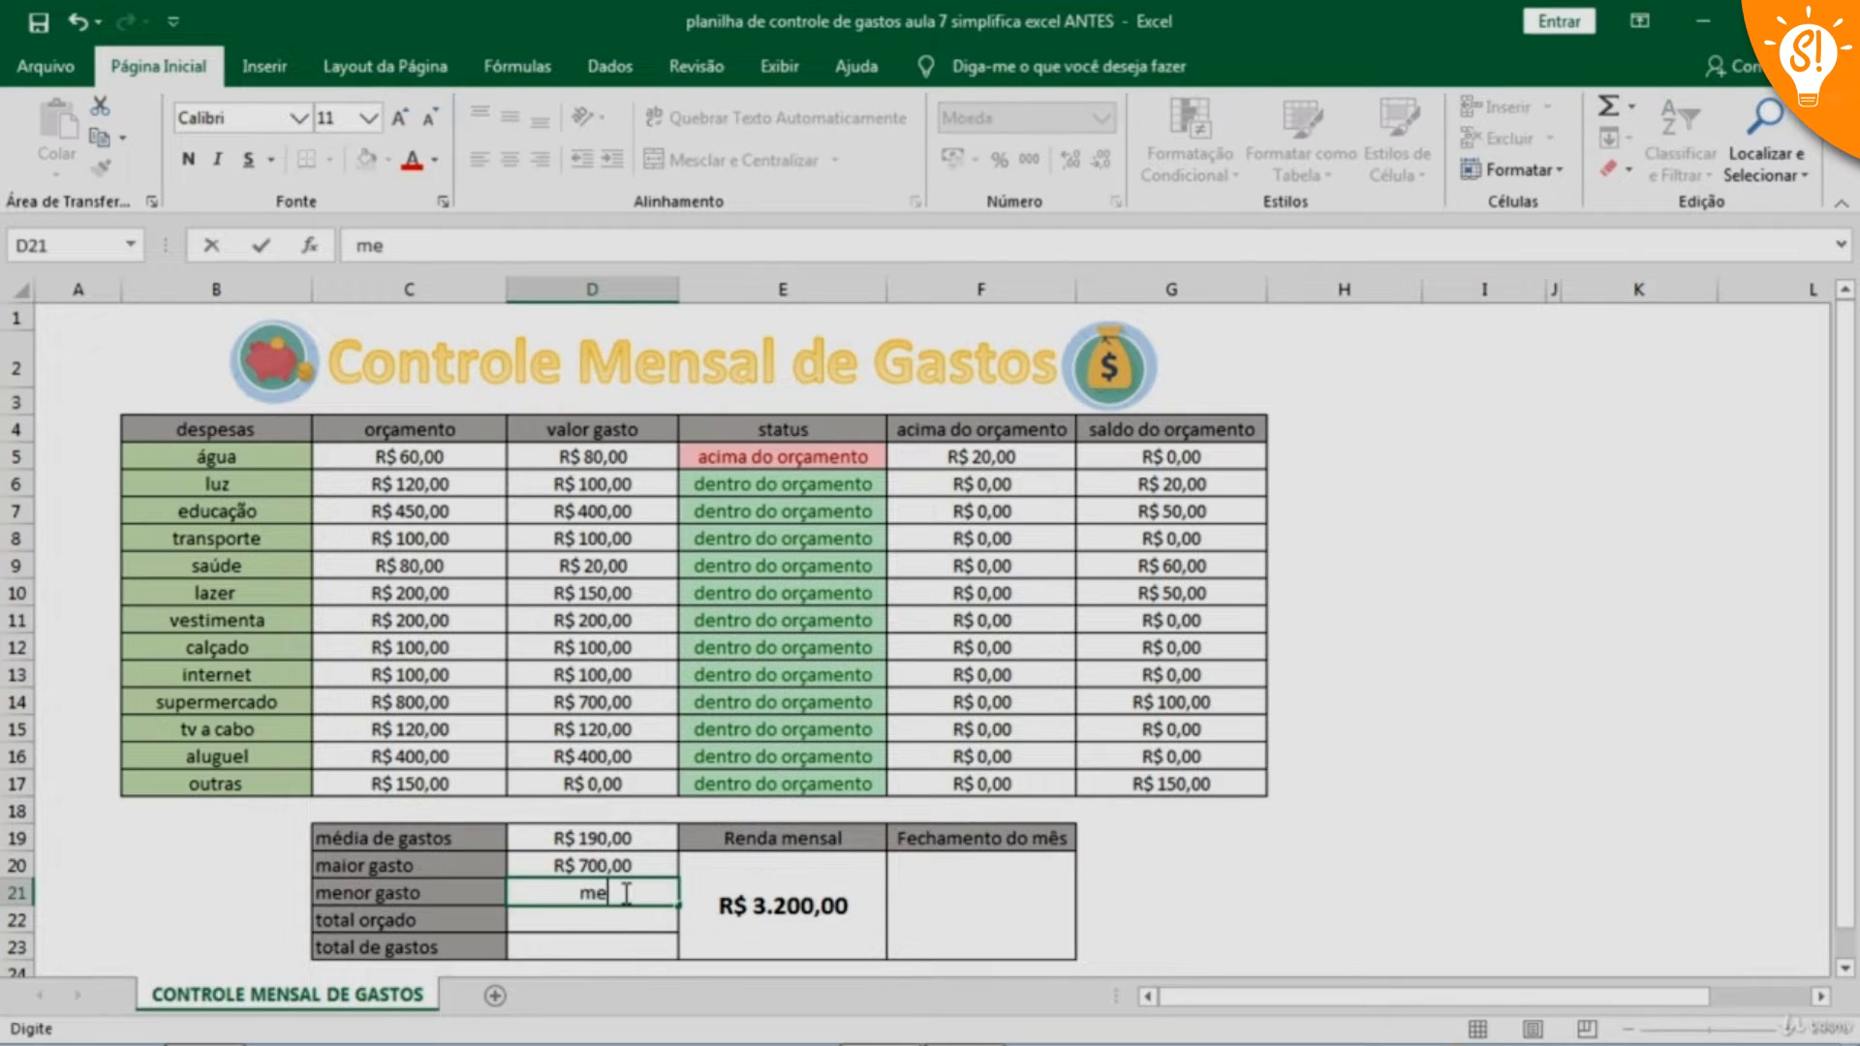
pyautogui.press('BackSpace')
pyautogui.press('BackSpace')
pyautogui.press('BackSpace')
pyautogui.press('BackSpace')
pyautogui.press('BackSpace')
pyautogui.write('=menor')
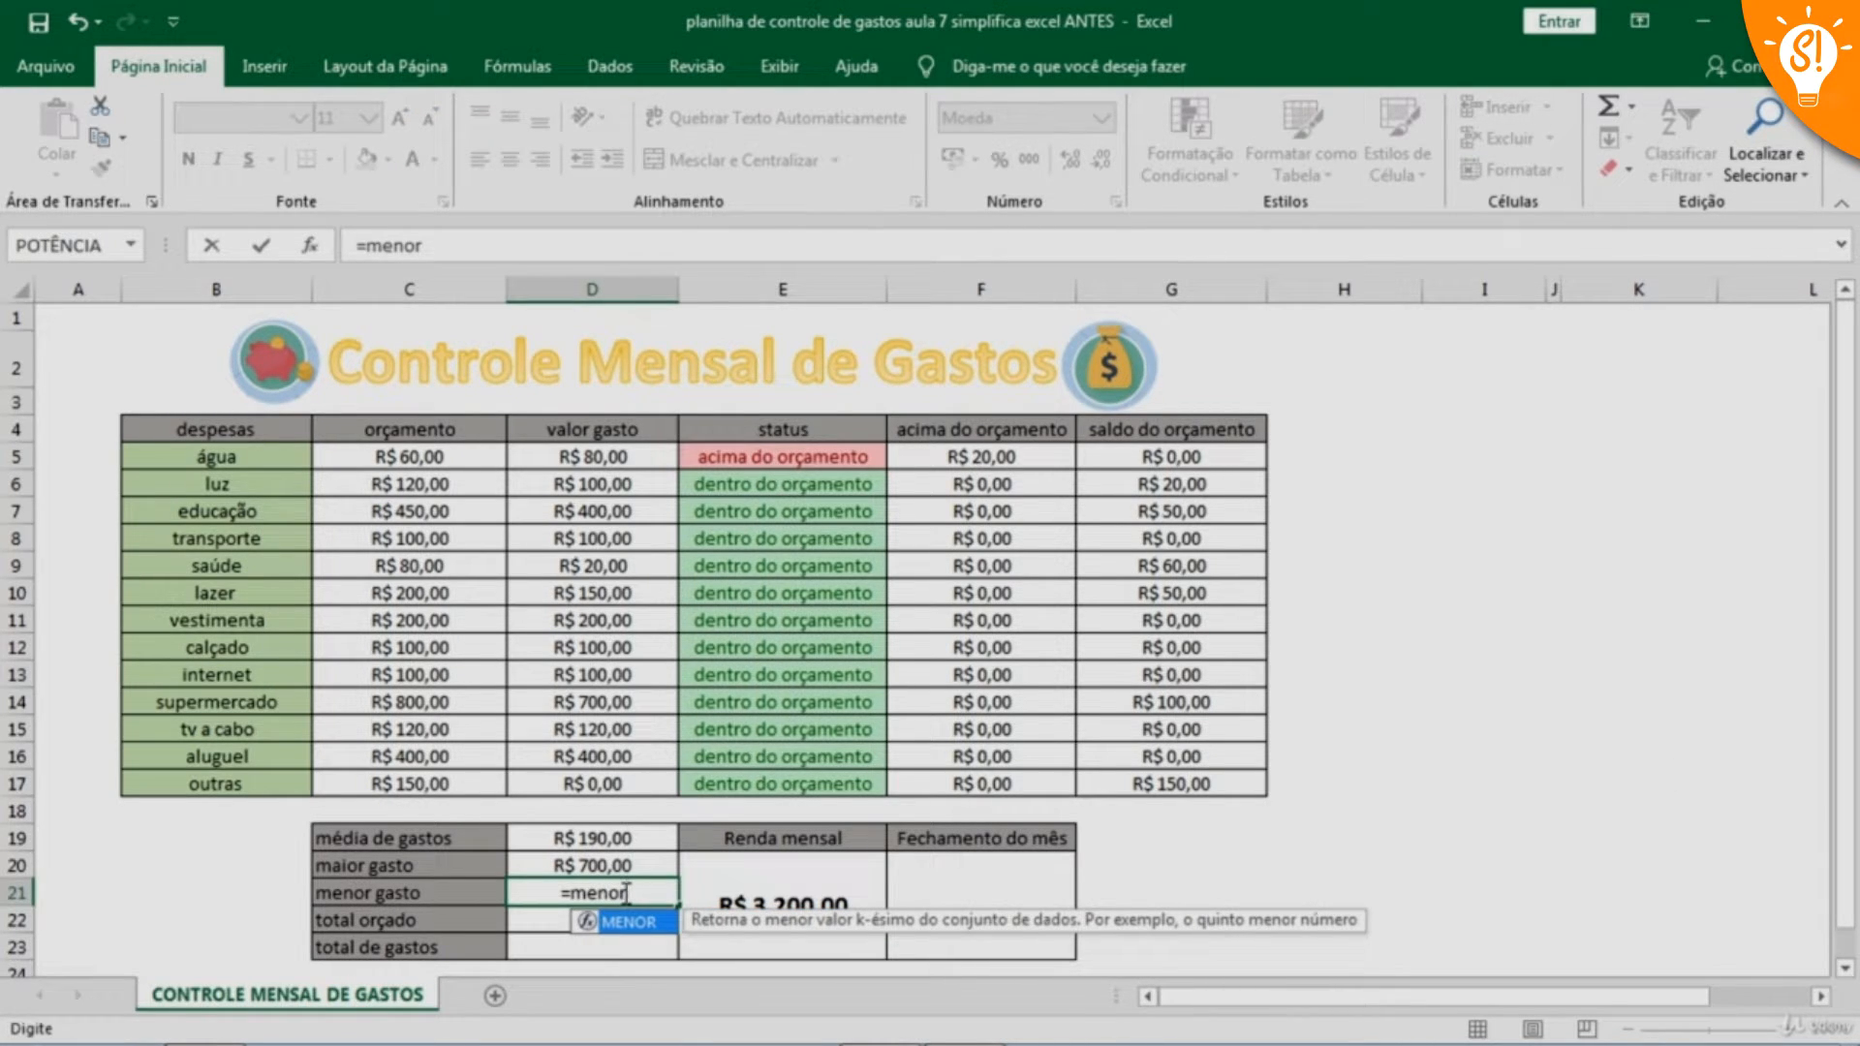
pyautogui.write('(')
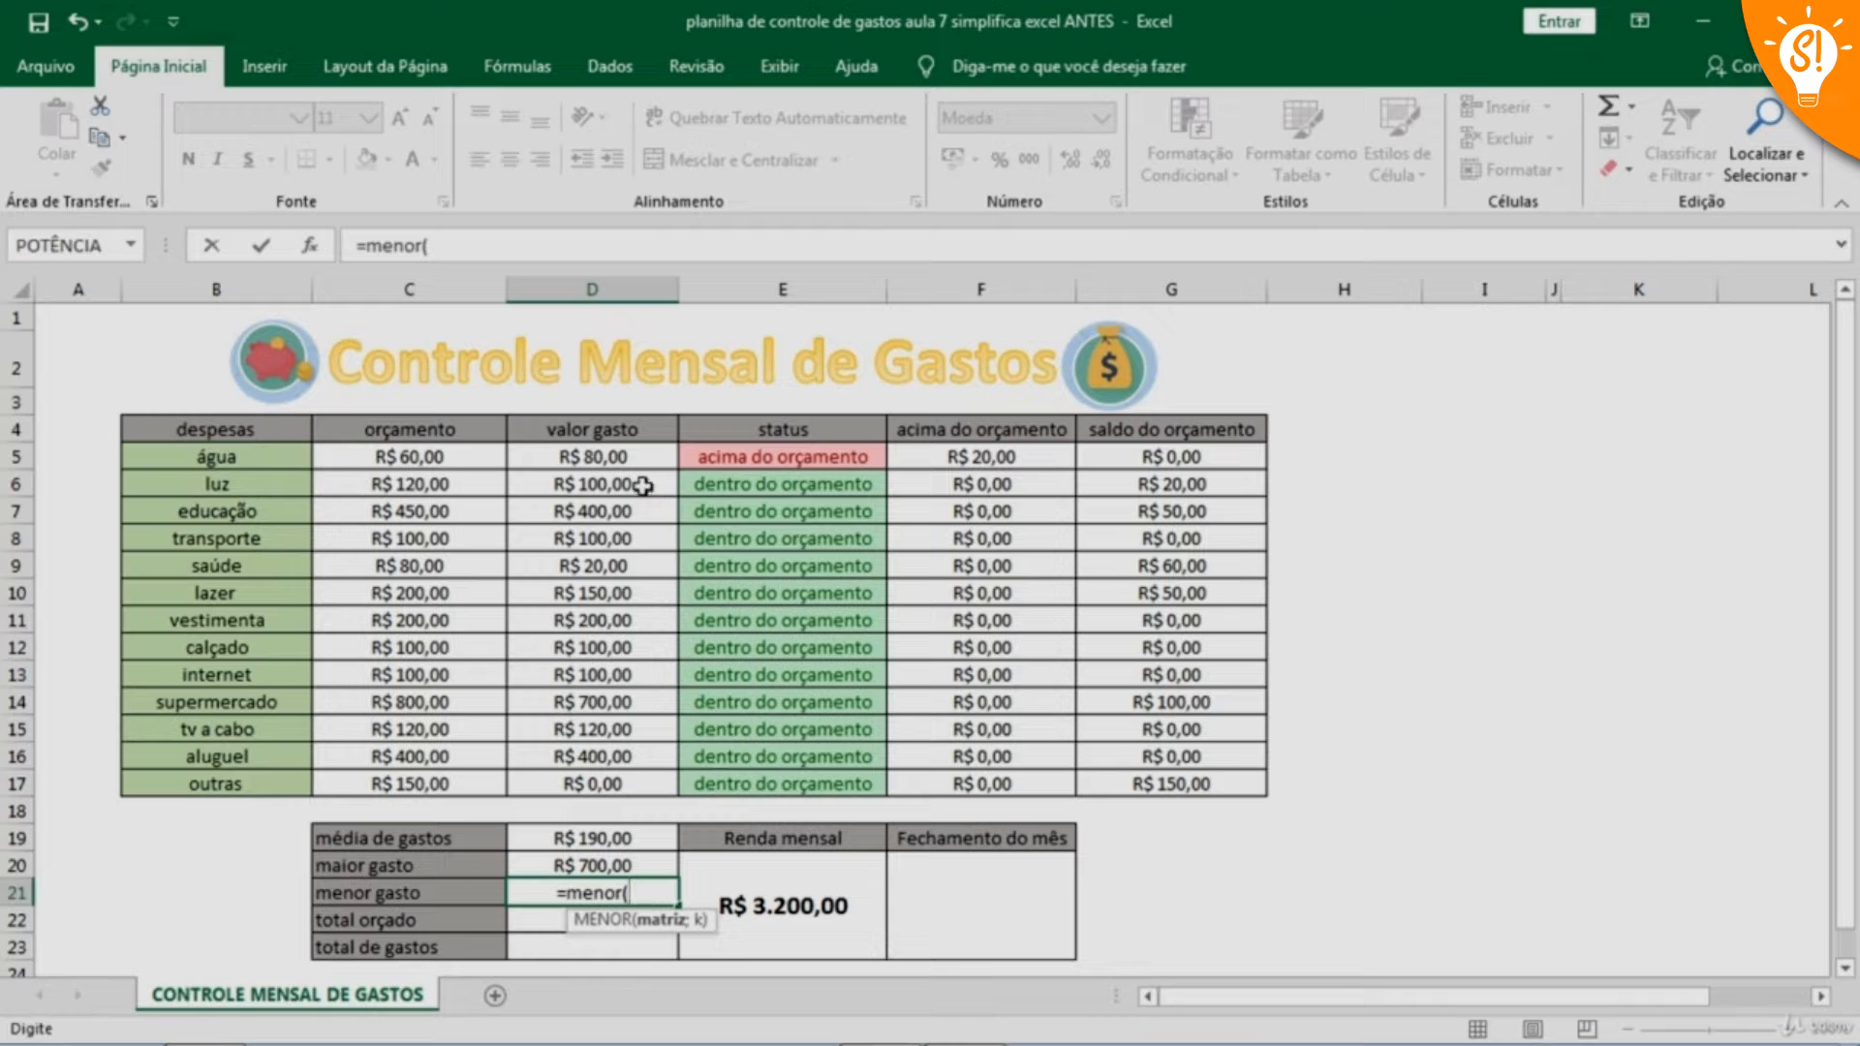
pyautogui.moveTo(620, 463); pyautogui.dragTo(623, 768)
pyautogui.write(';')
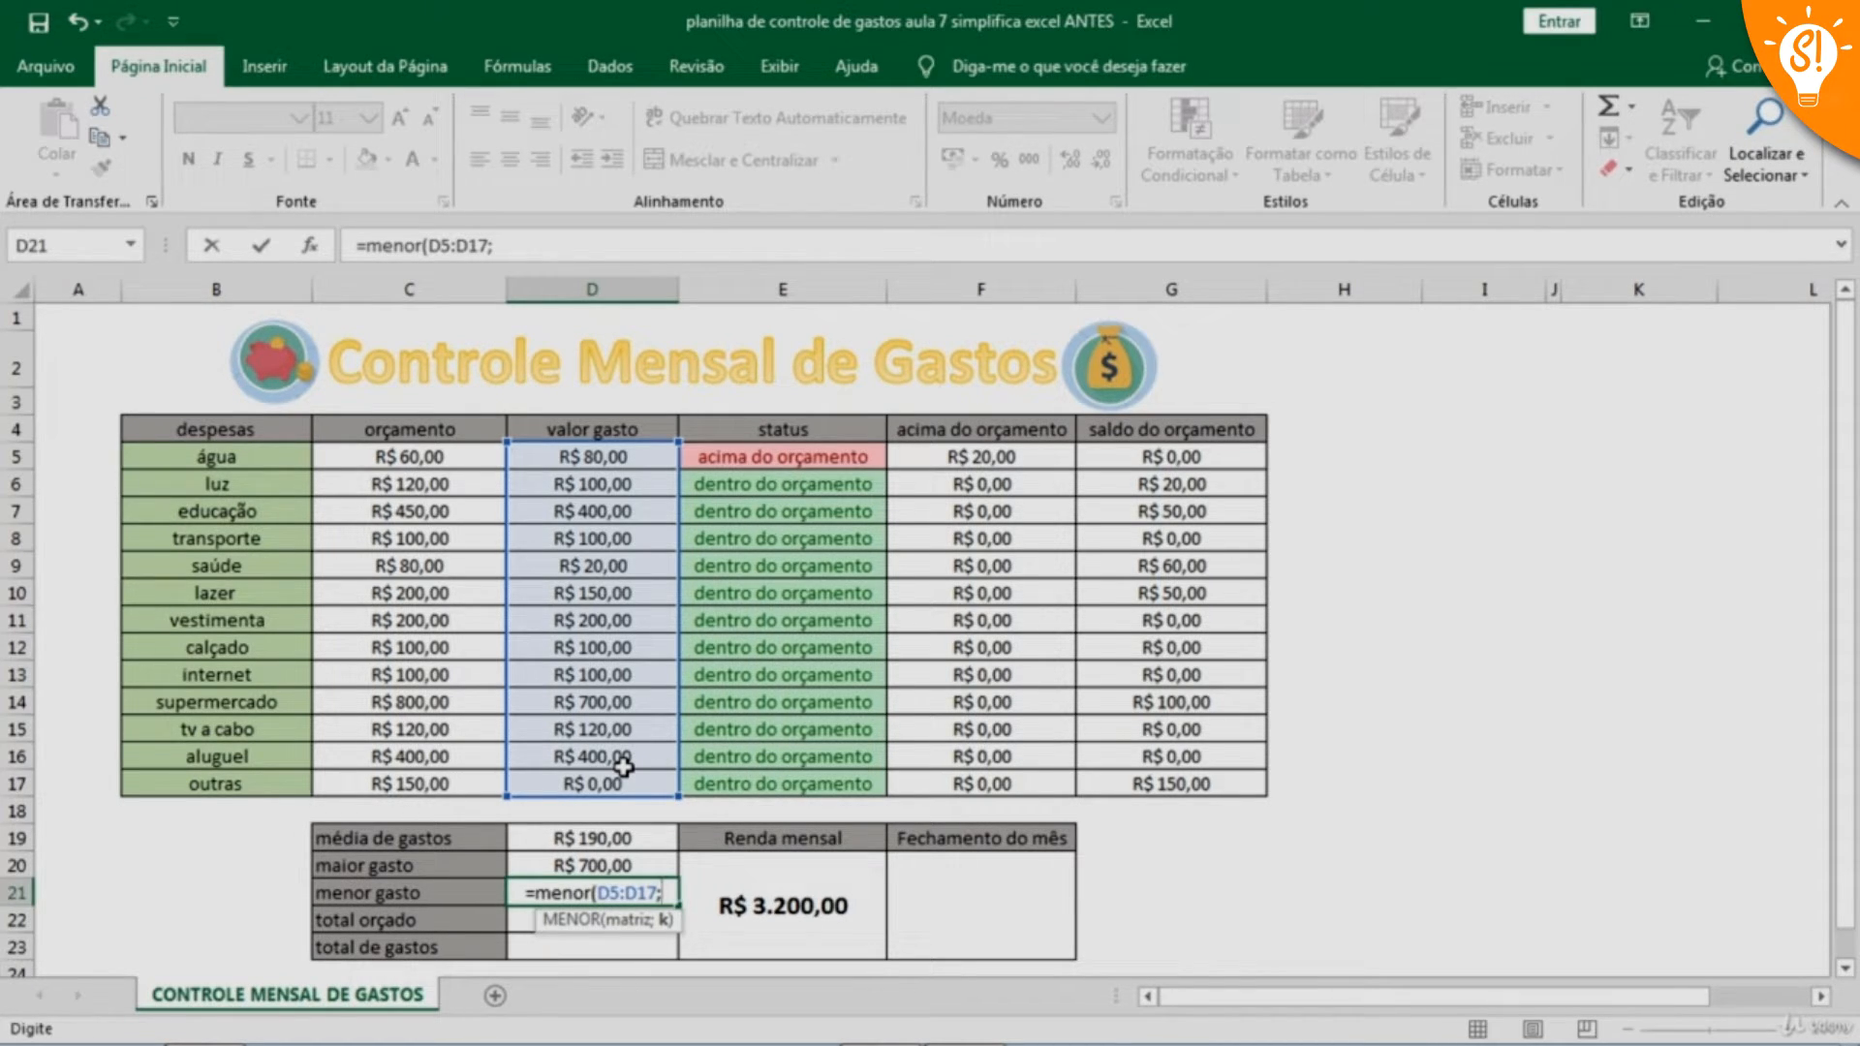
pyautogui.write('2')
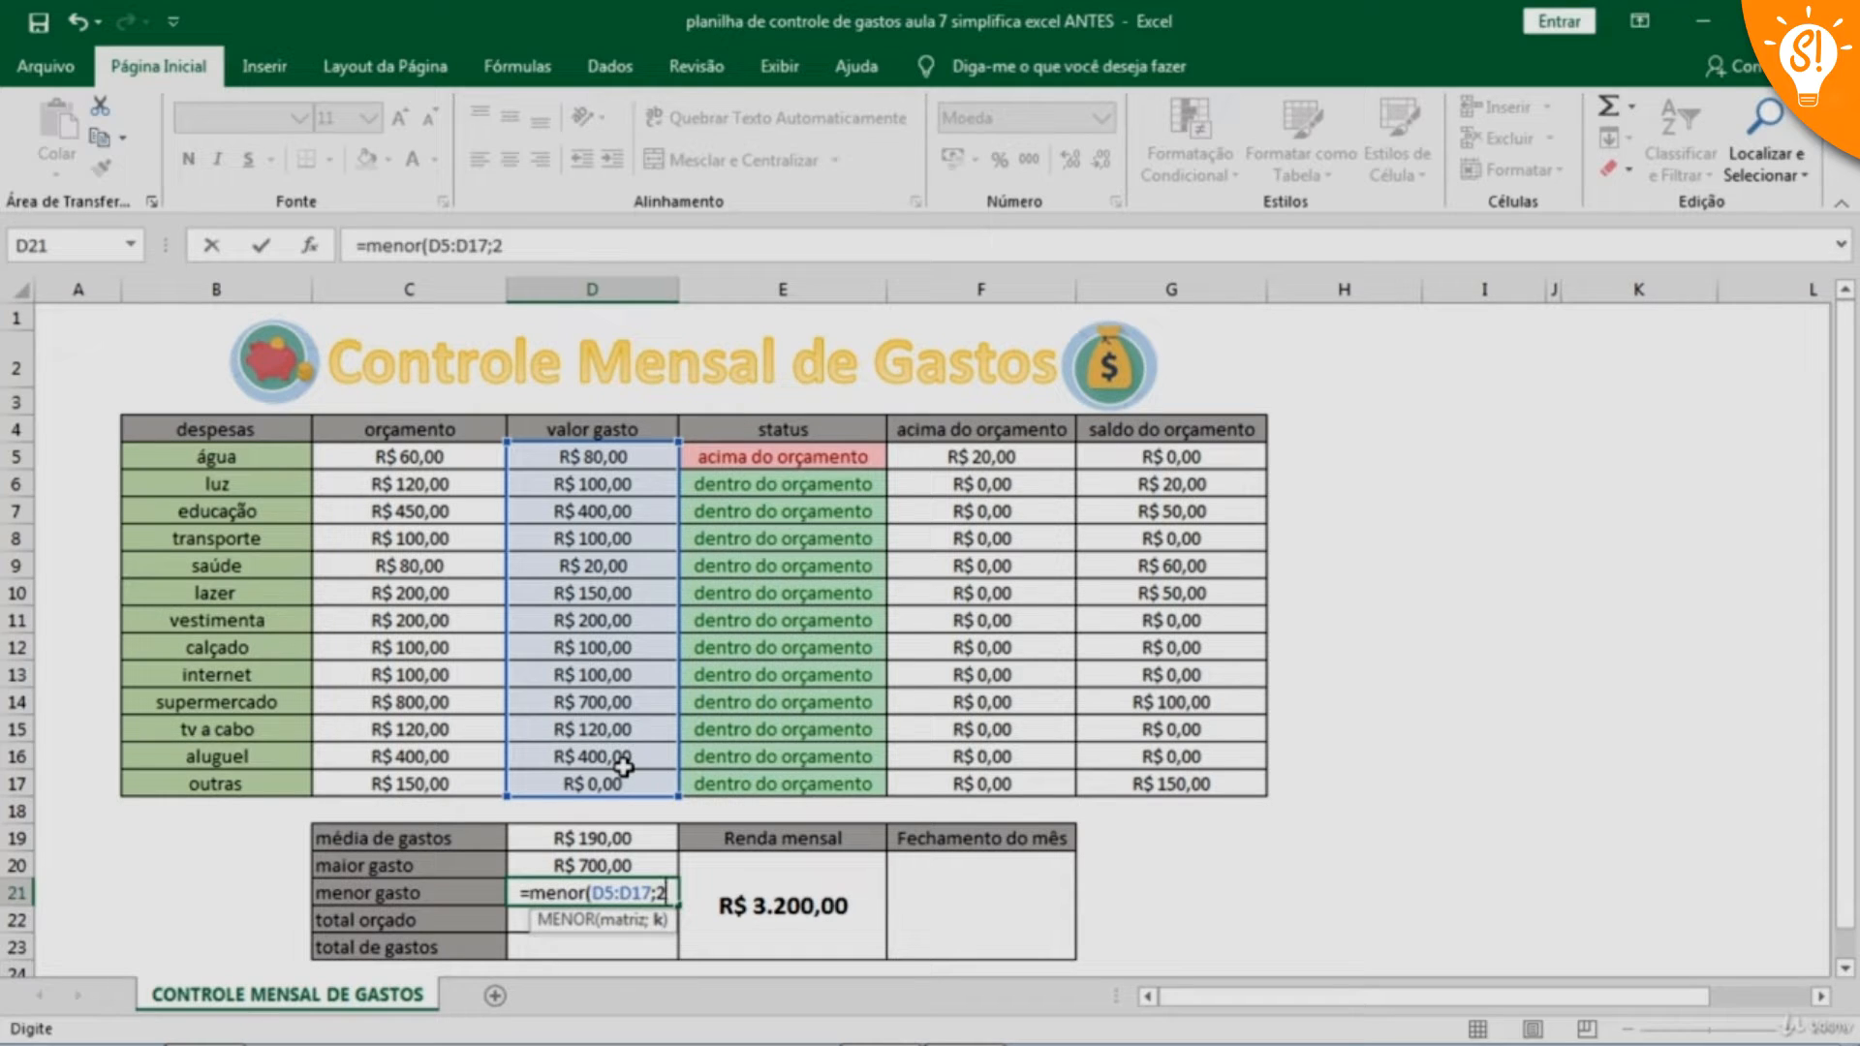
pyautogui.write(')')
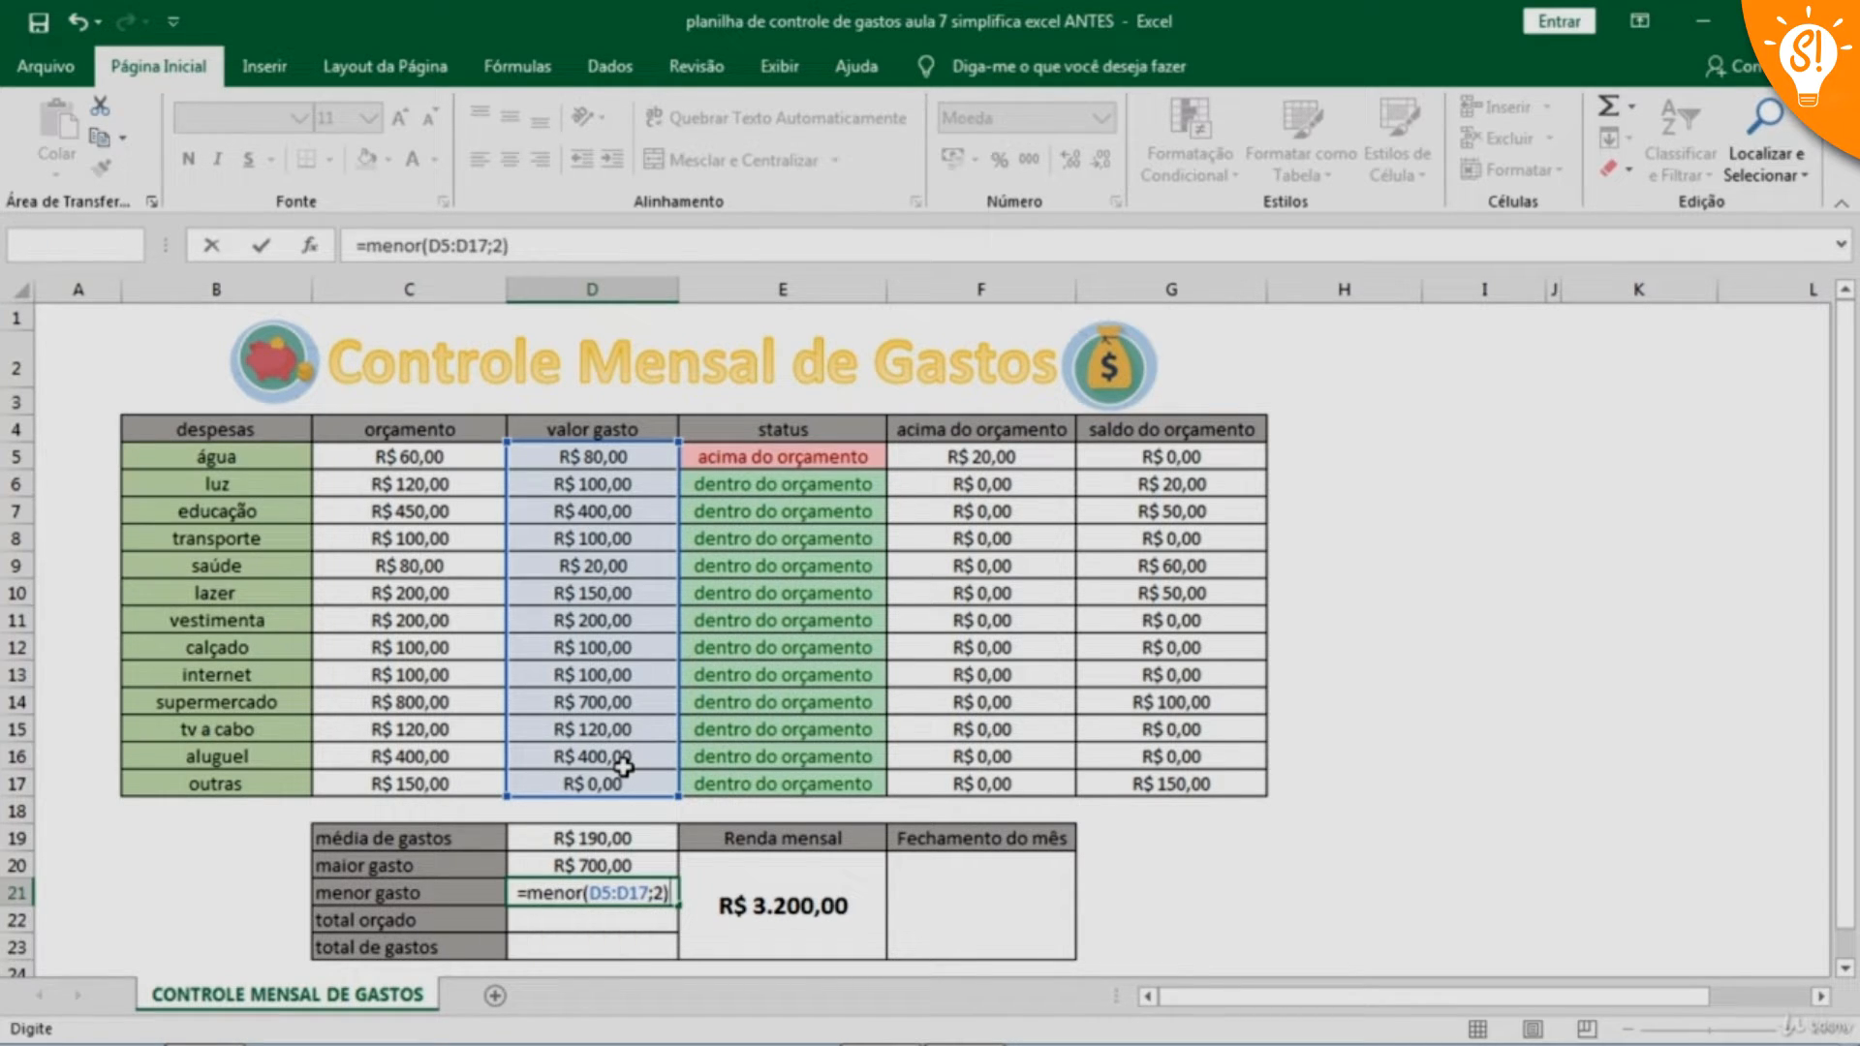
pyautogui.press('Return')
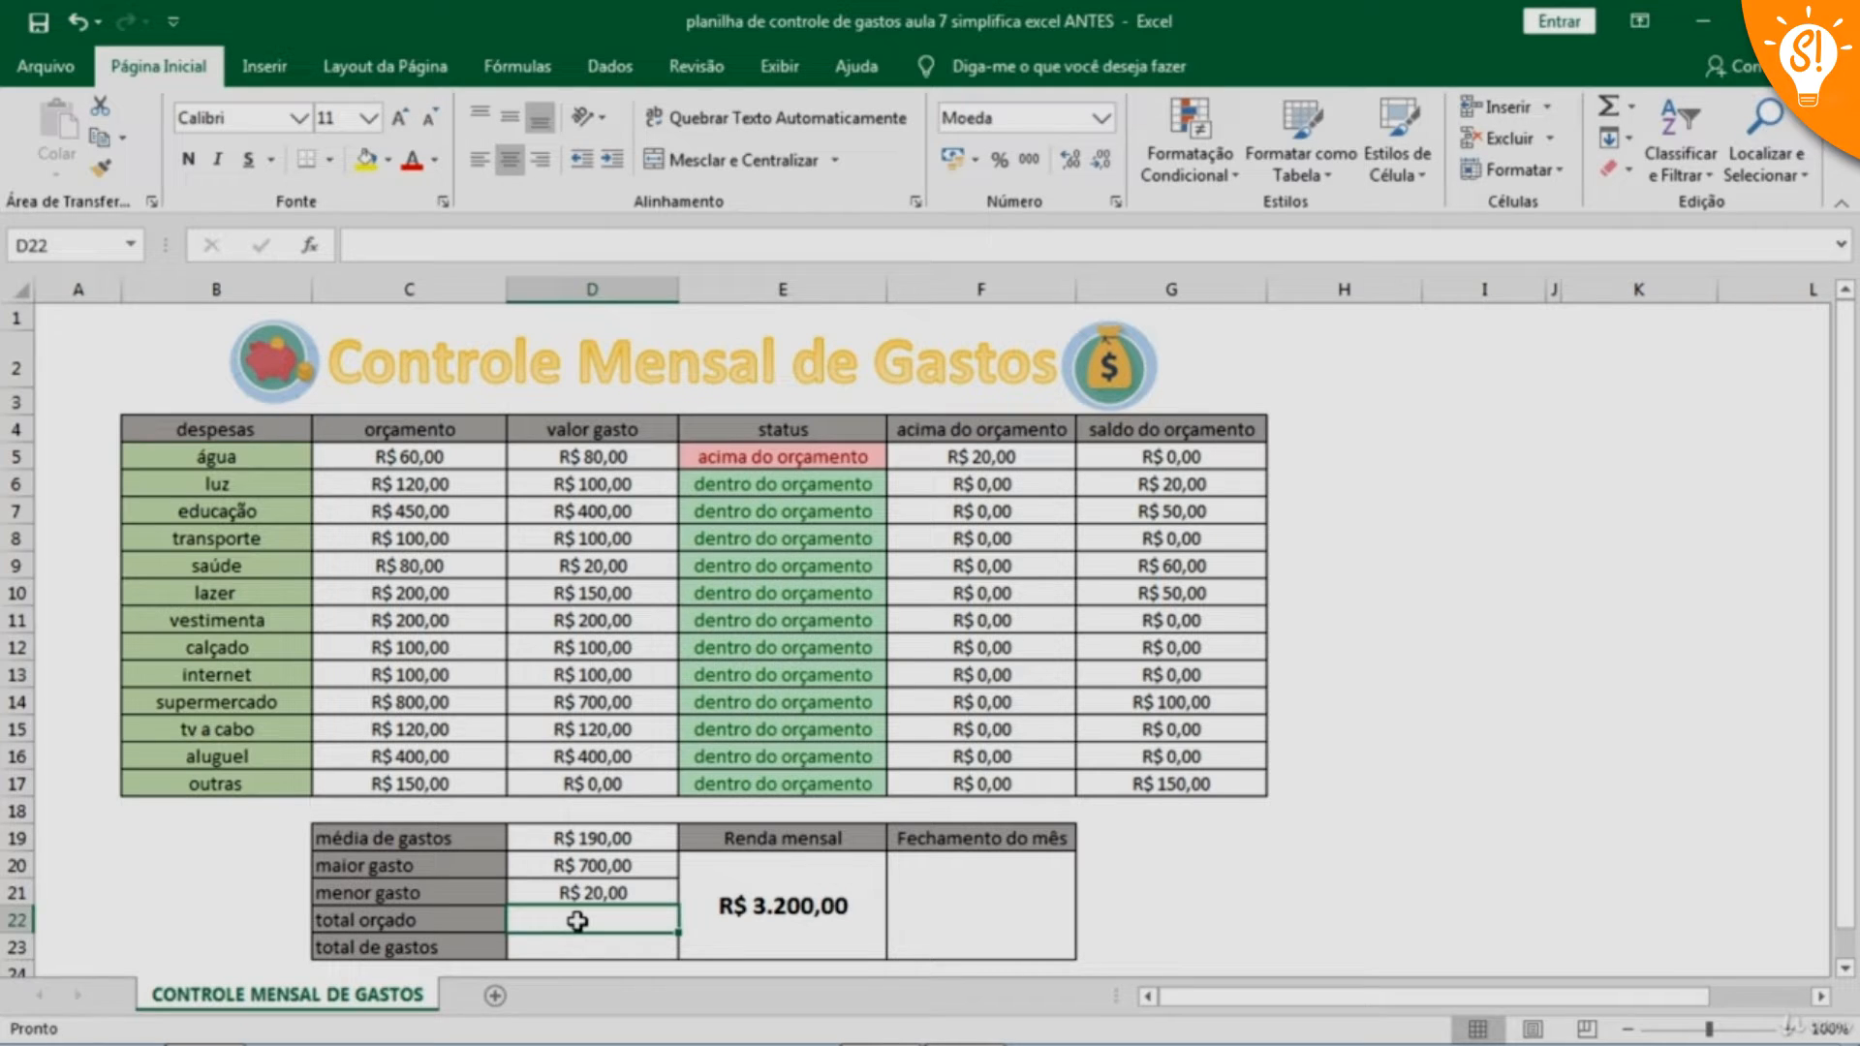
# Enter the formula =SOMA(C5:C17) in cell D22 for total orçado
pyautogui.write('=soma')
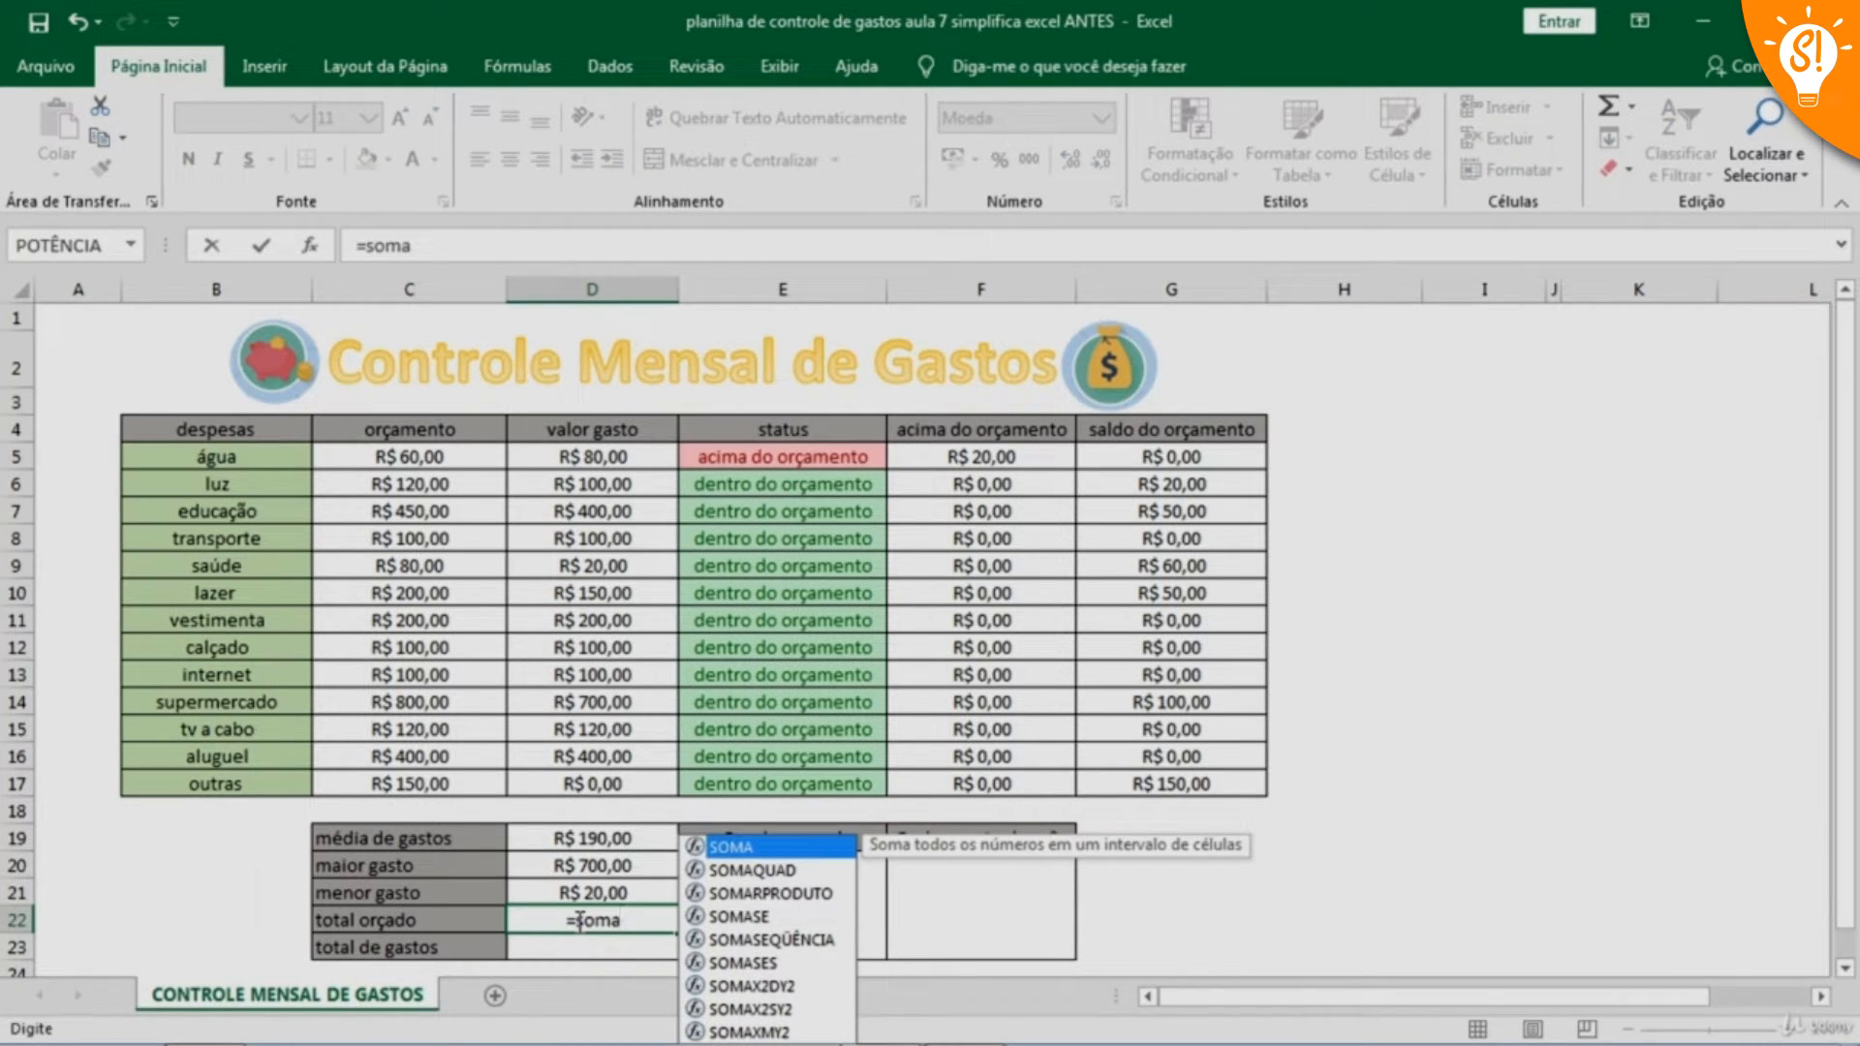
pyautogui.write('(')
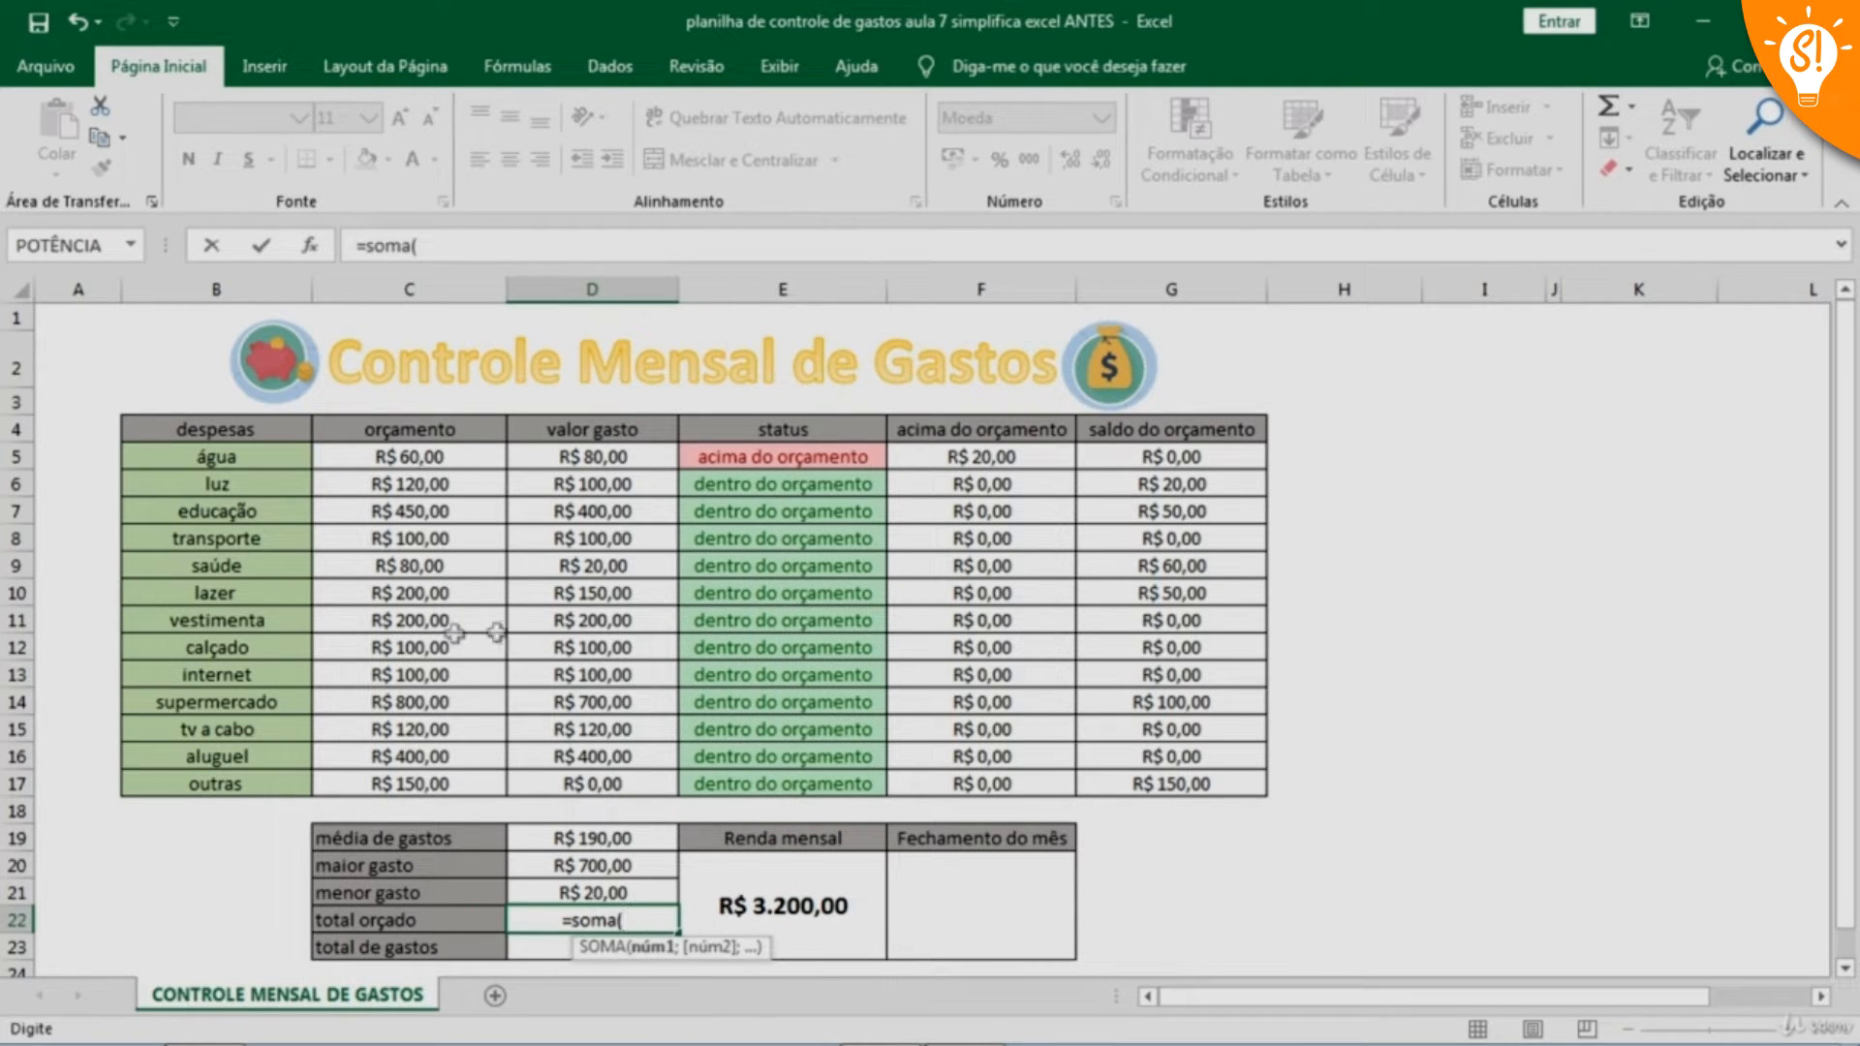
pyautogui.moveTo(407, 457); pyautogui.dragTo(455, 783)
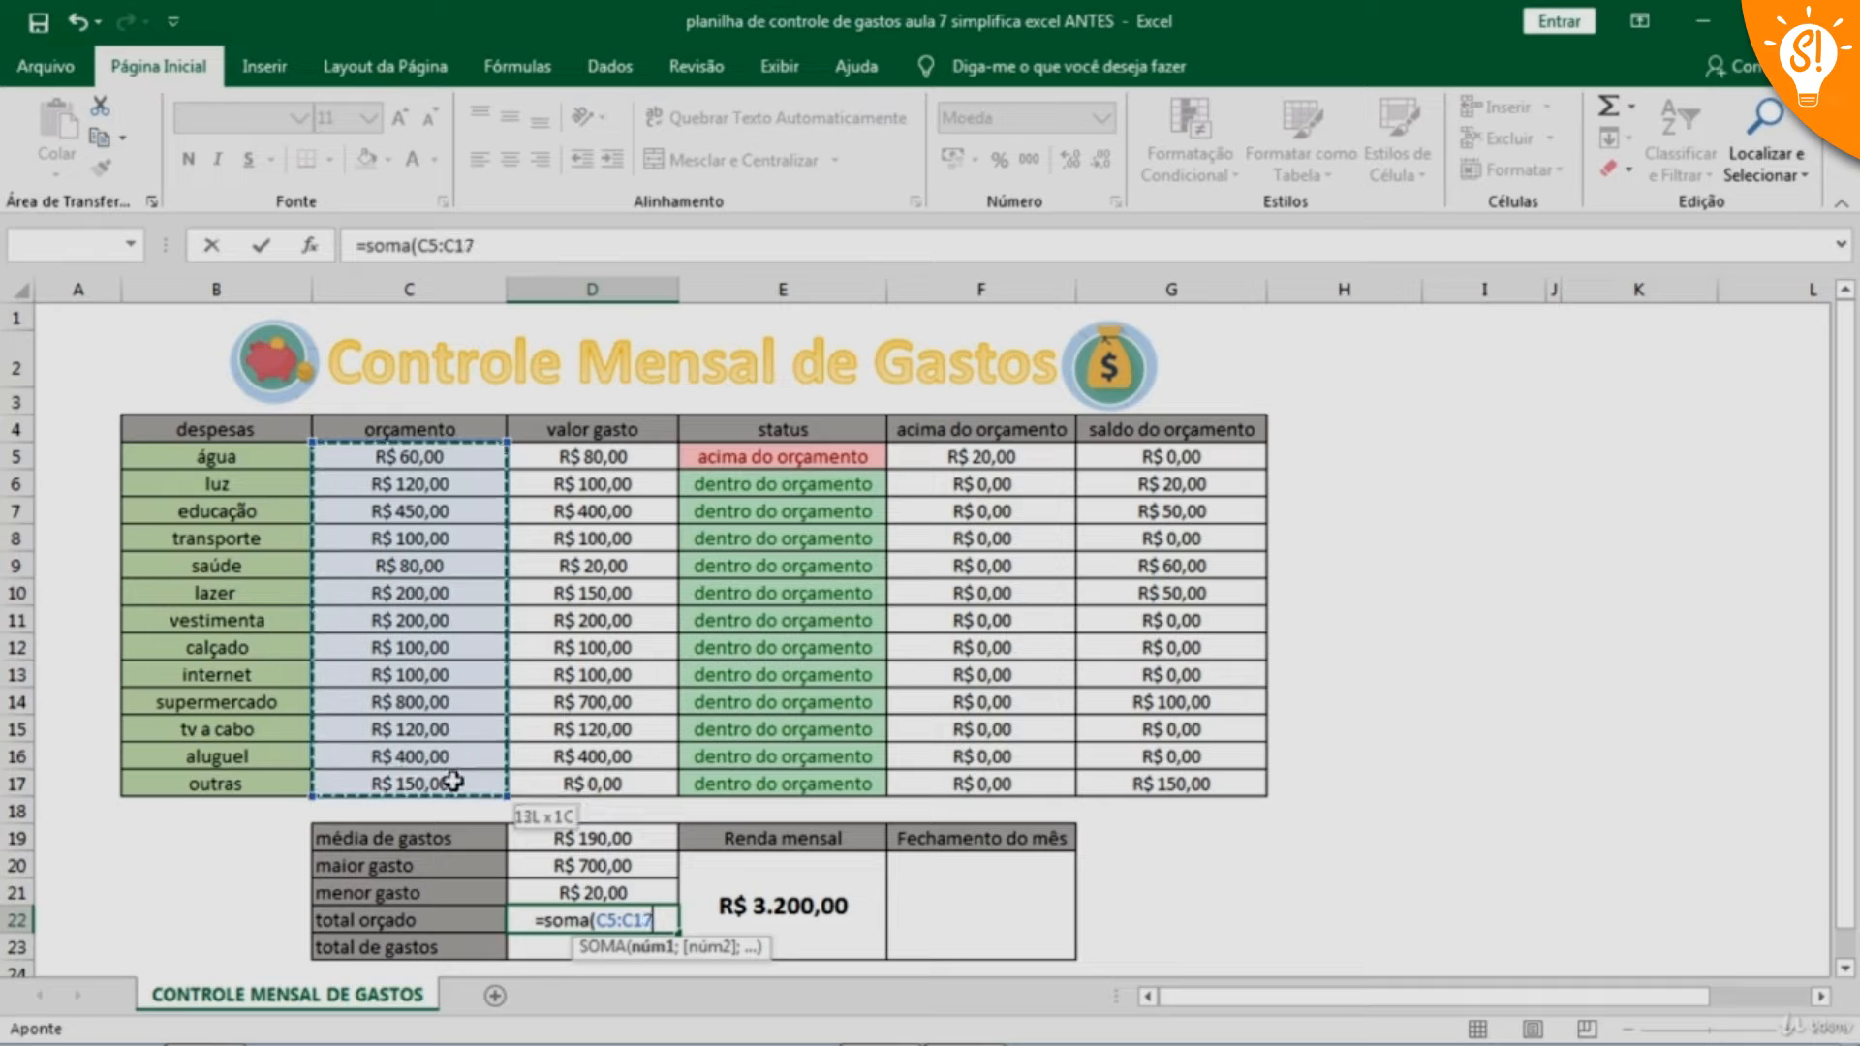
pyautogui.write(')')
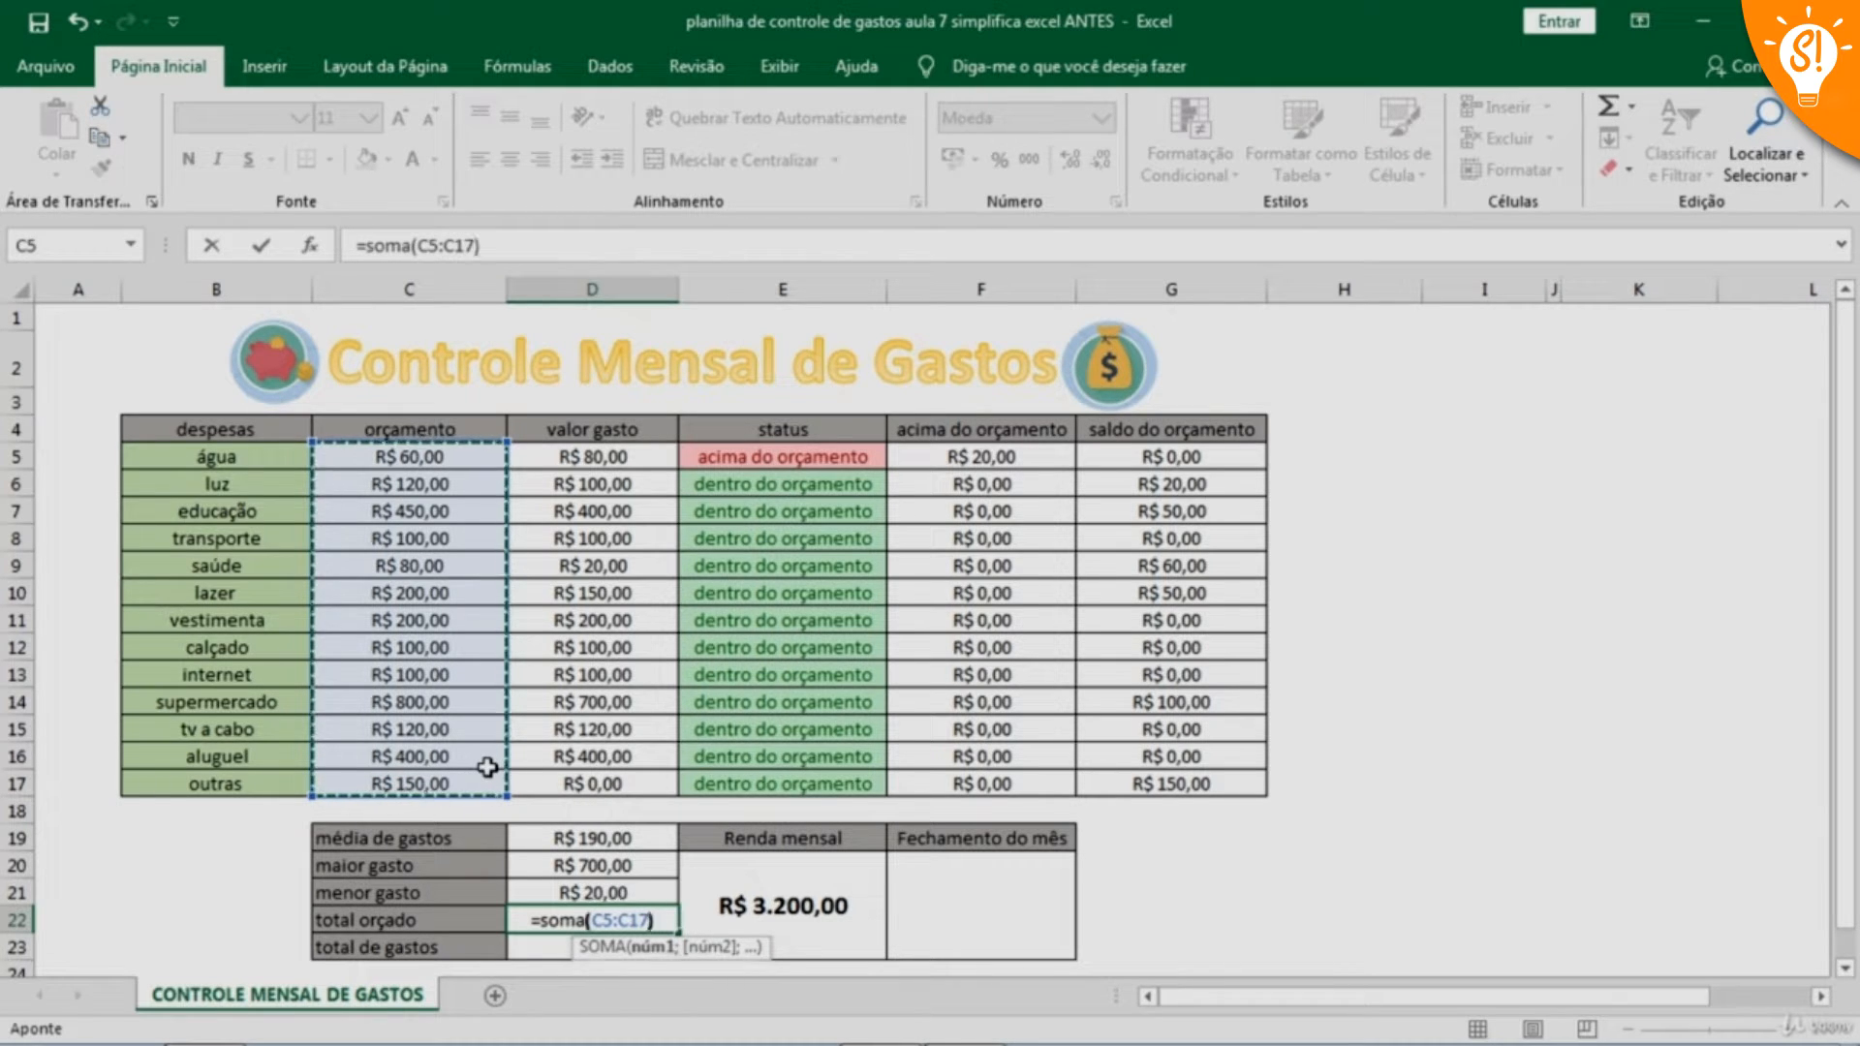
pyautogui.press('Return')
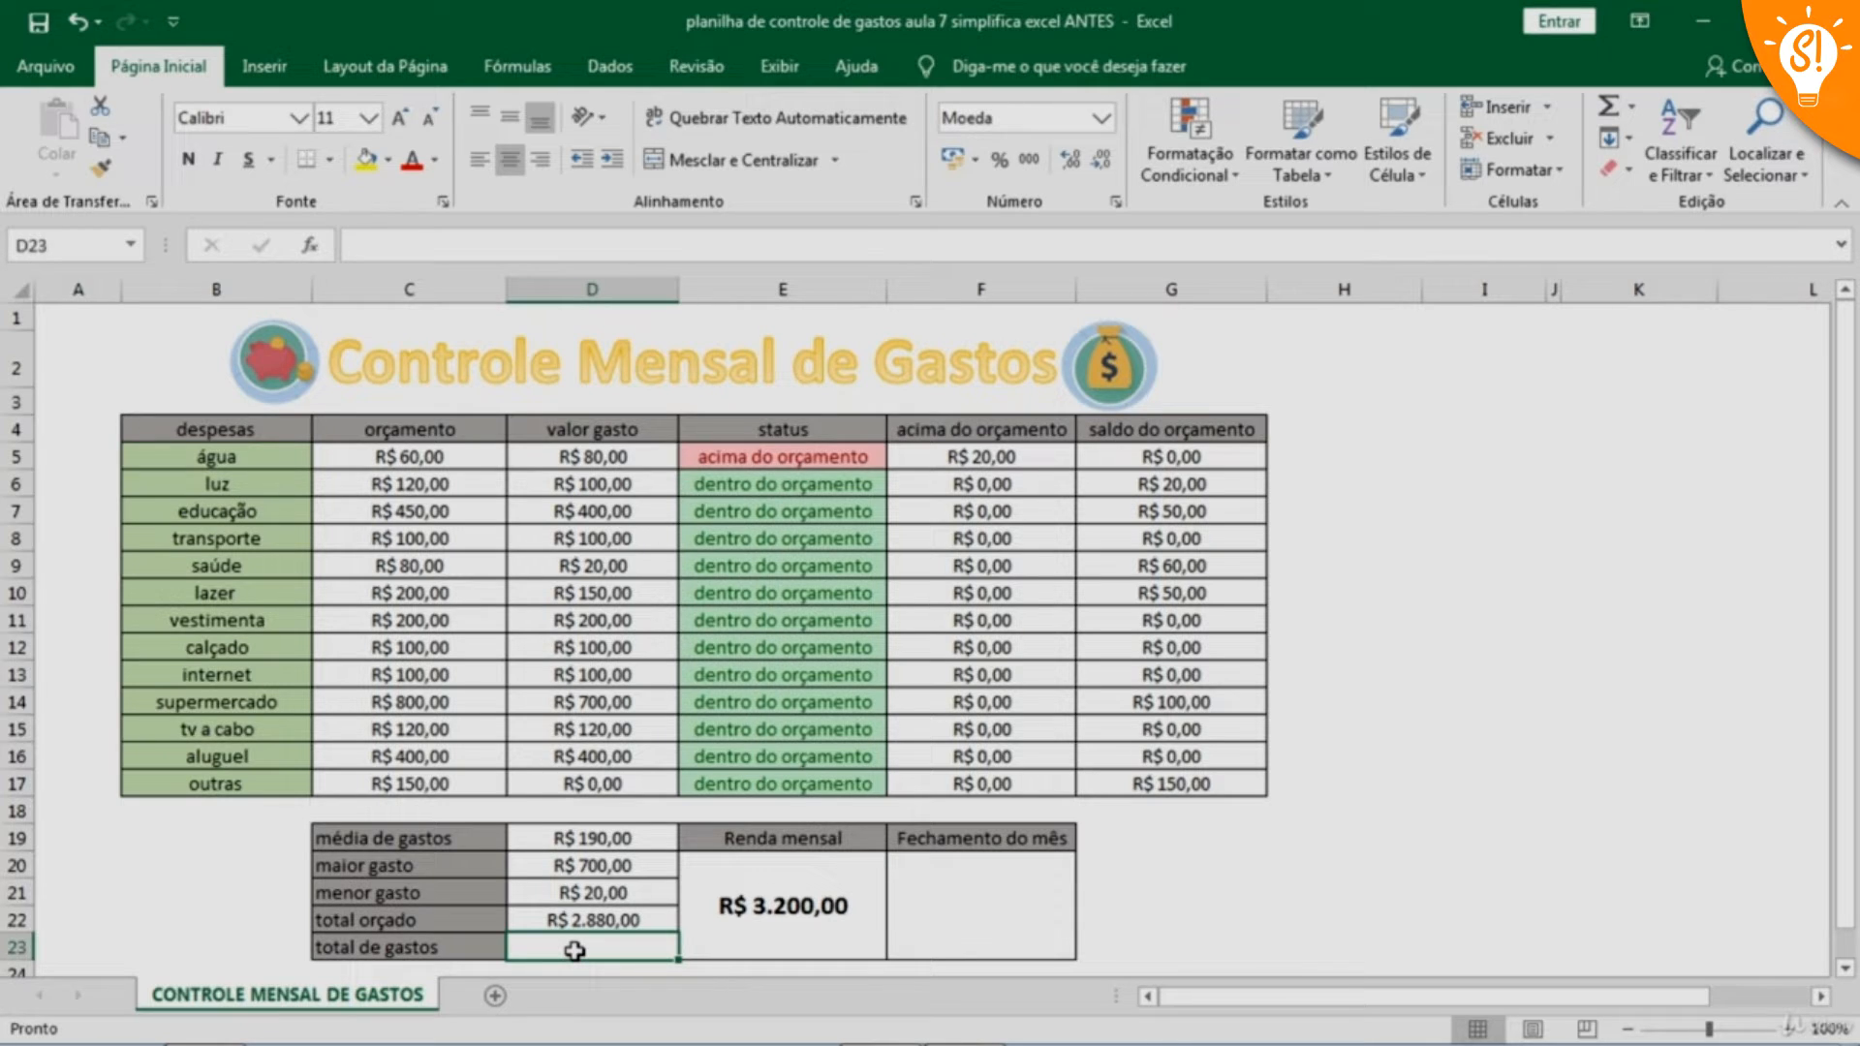
# Enter the formula =SOMA(D5:D17) in cell D23 for total de gastos
pyautogui.write('=soma')
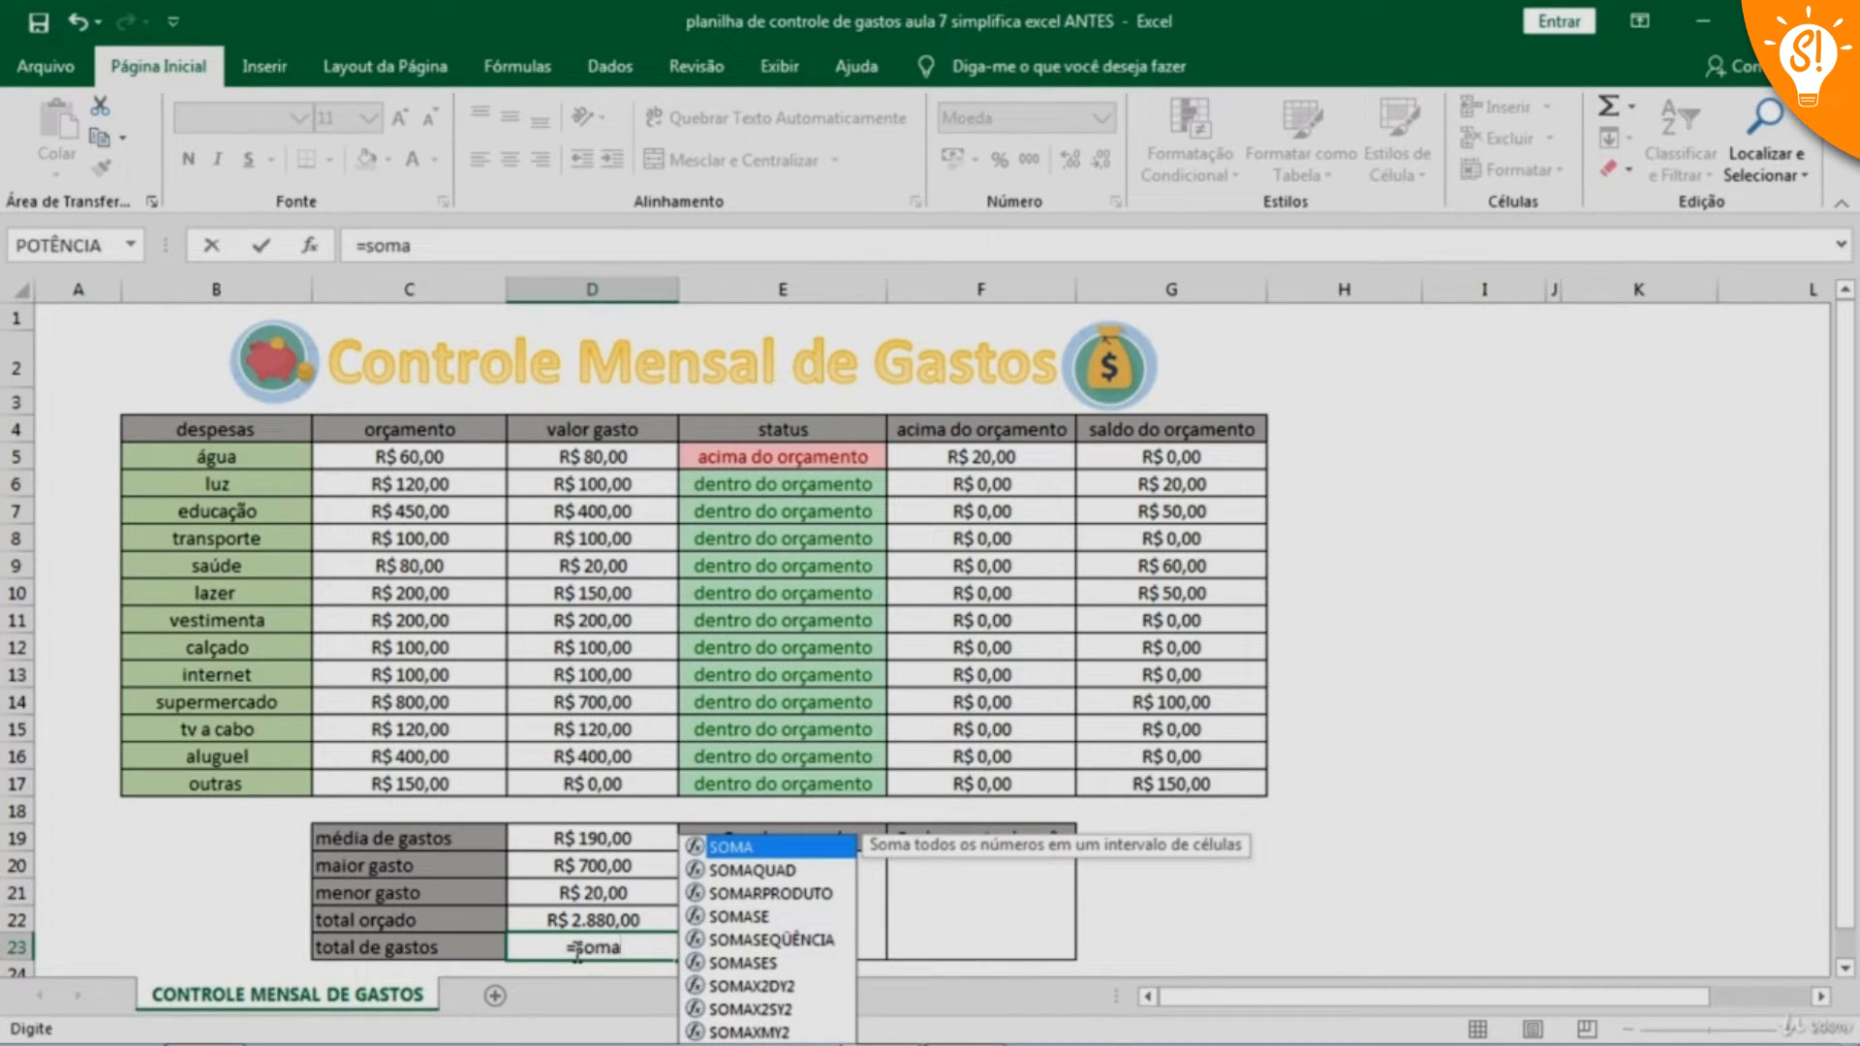
pyautogui.write('(')
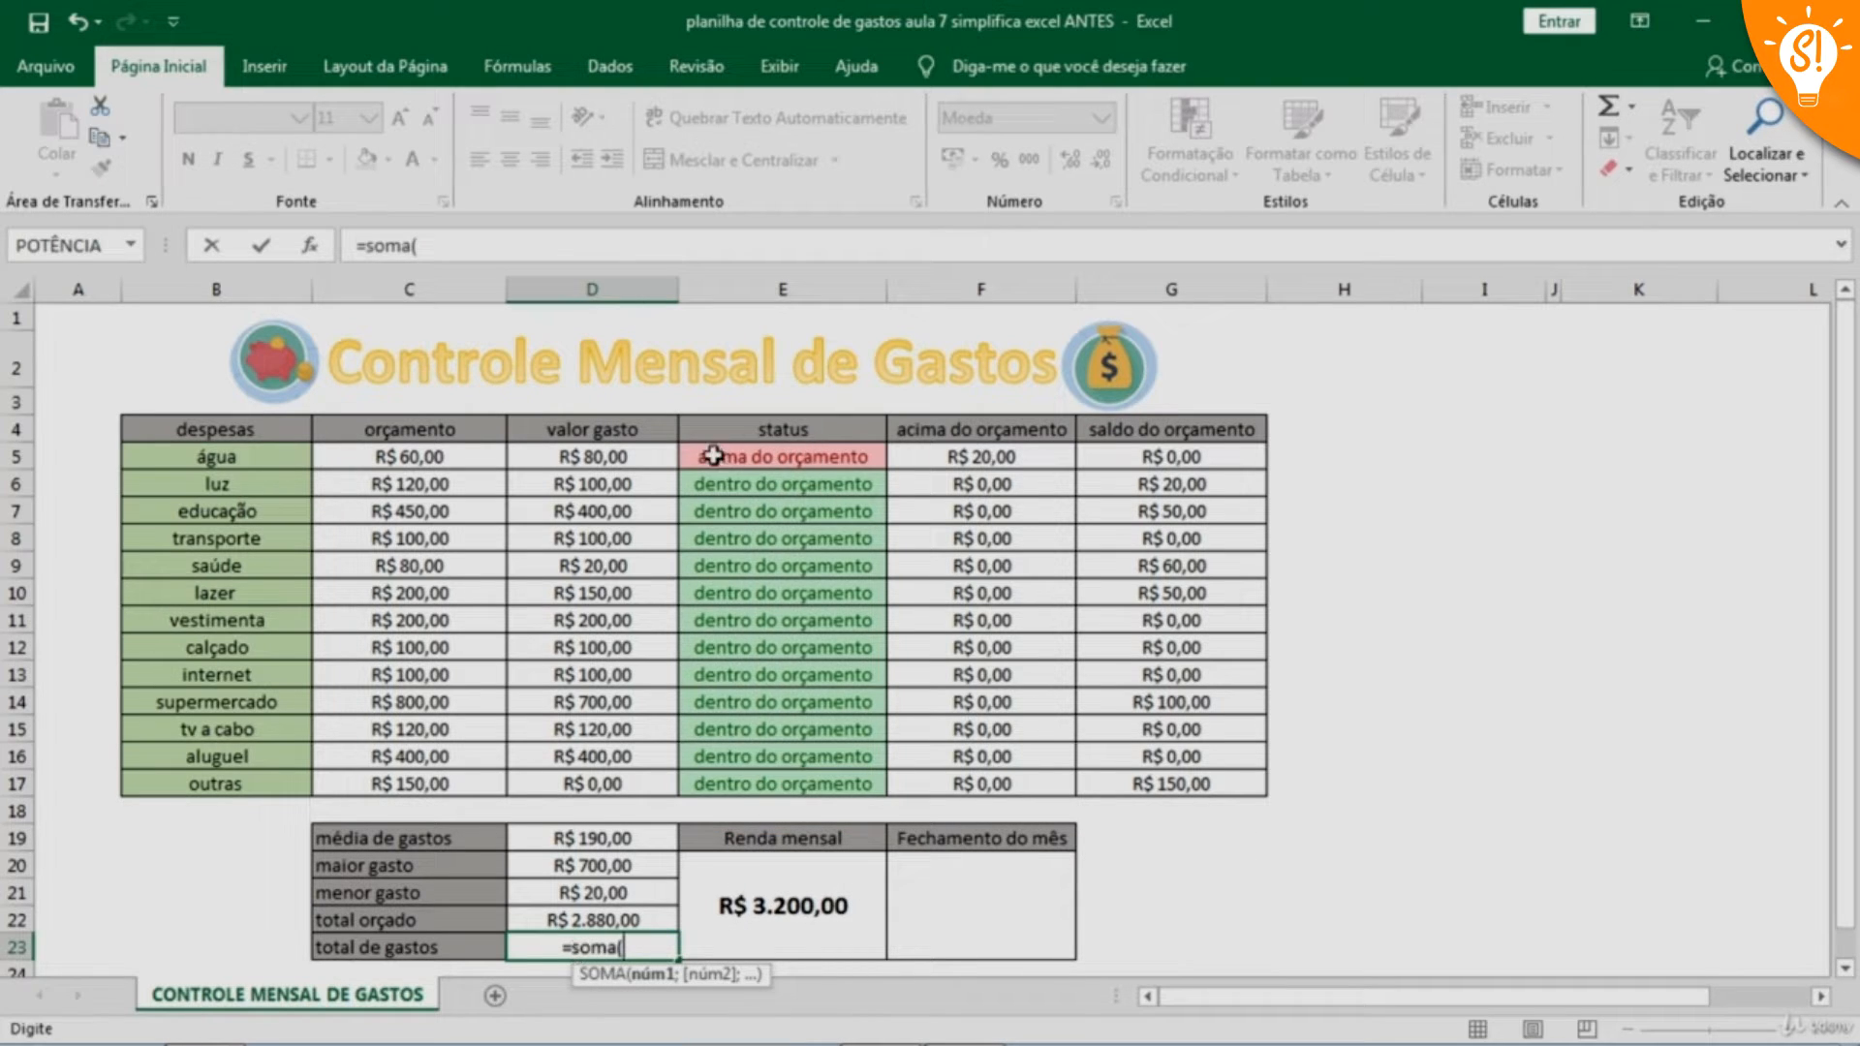
pyautogui.moveTo(596, 457); pyautogui.dragTo(593, 781)
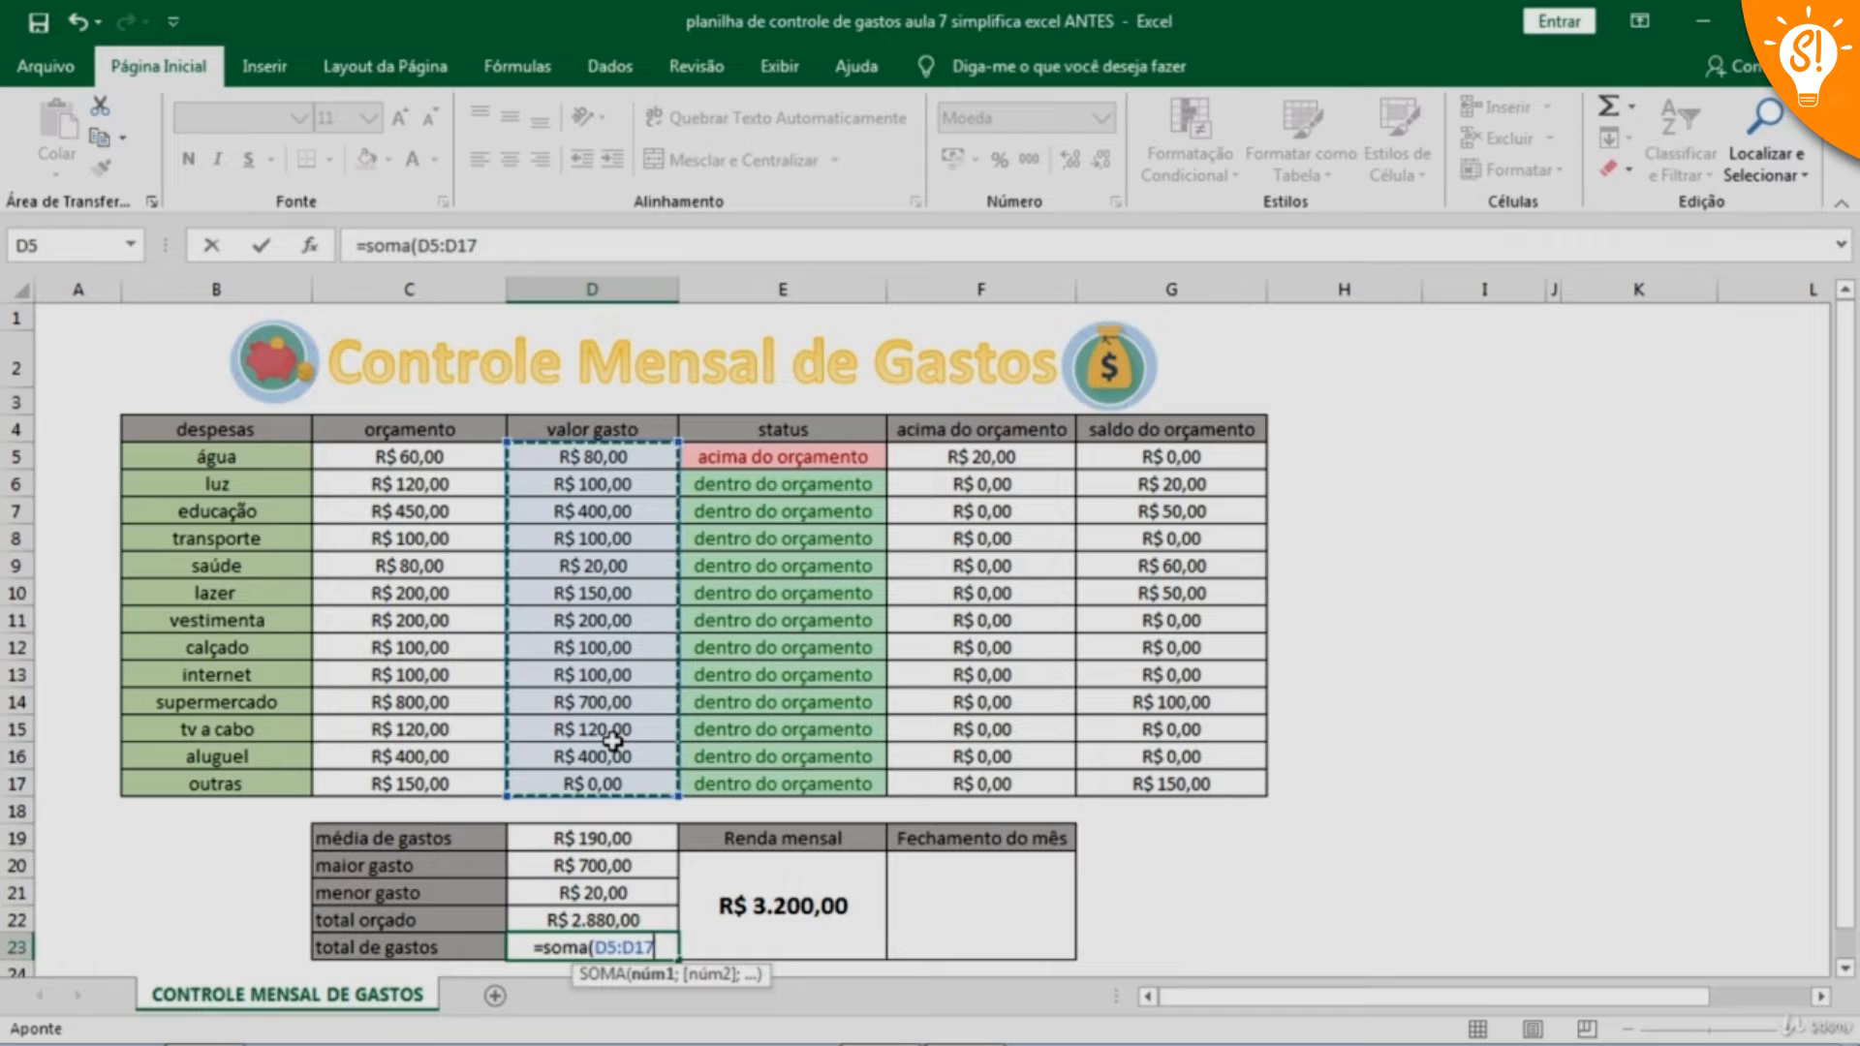
pyautogui.write(')')
pyautogui.press('Return')
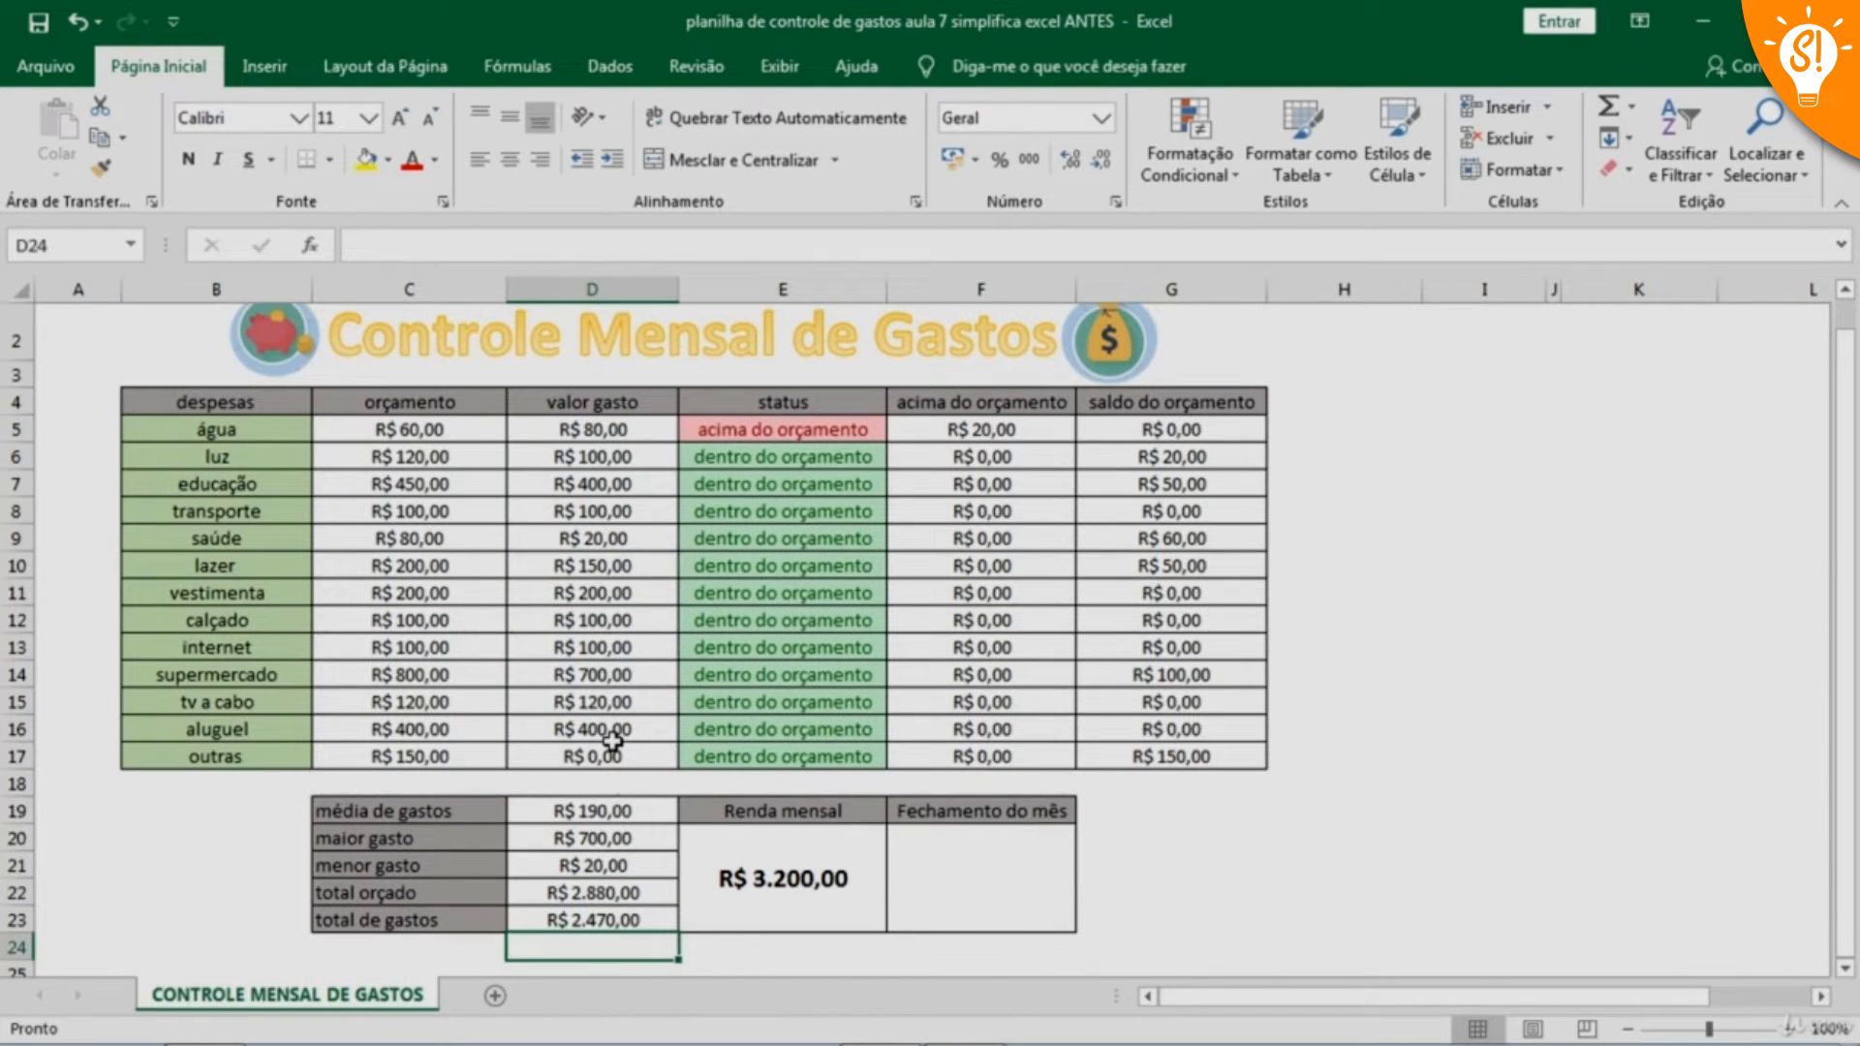
# Enter the formula =E20-D23 in merged cell F20 to subtract total de gastos from Renda mensal for Fechamento do mês
pyautogui.click(1051, 887)
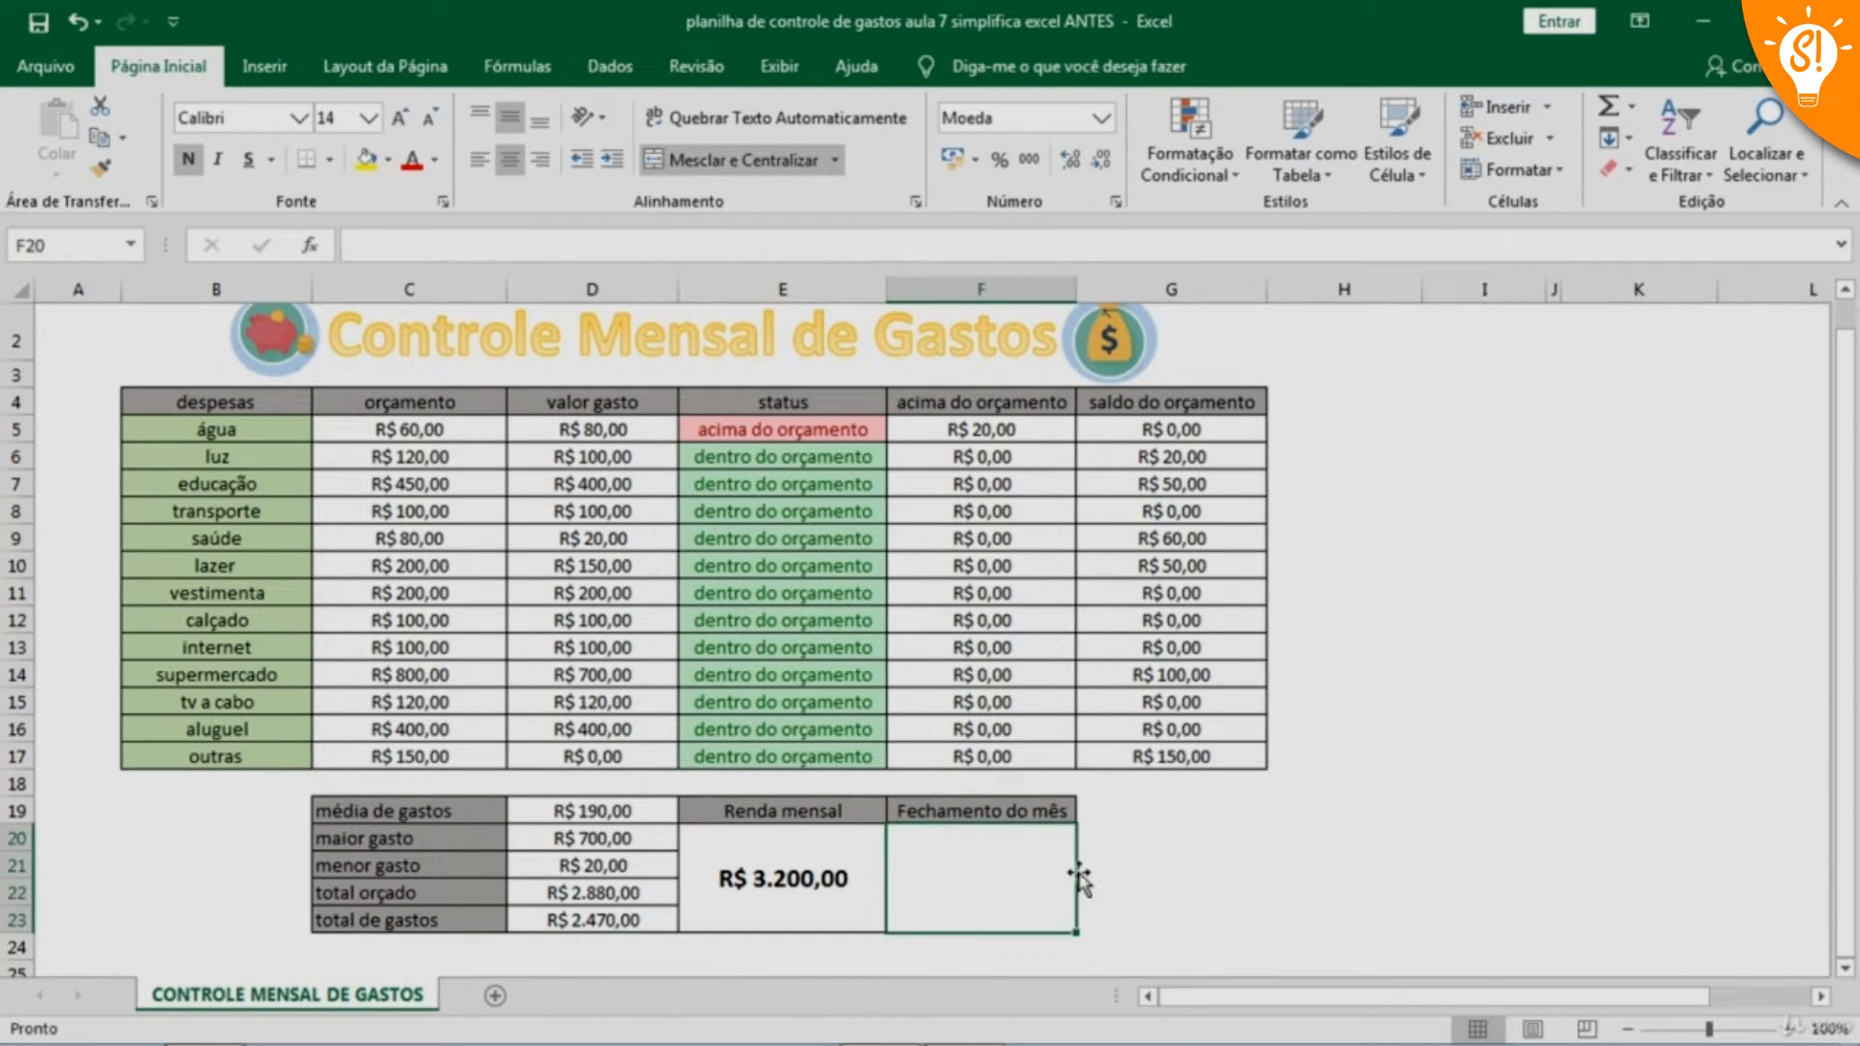
pyautogui.click(1196, 885)
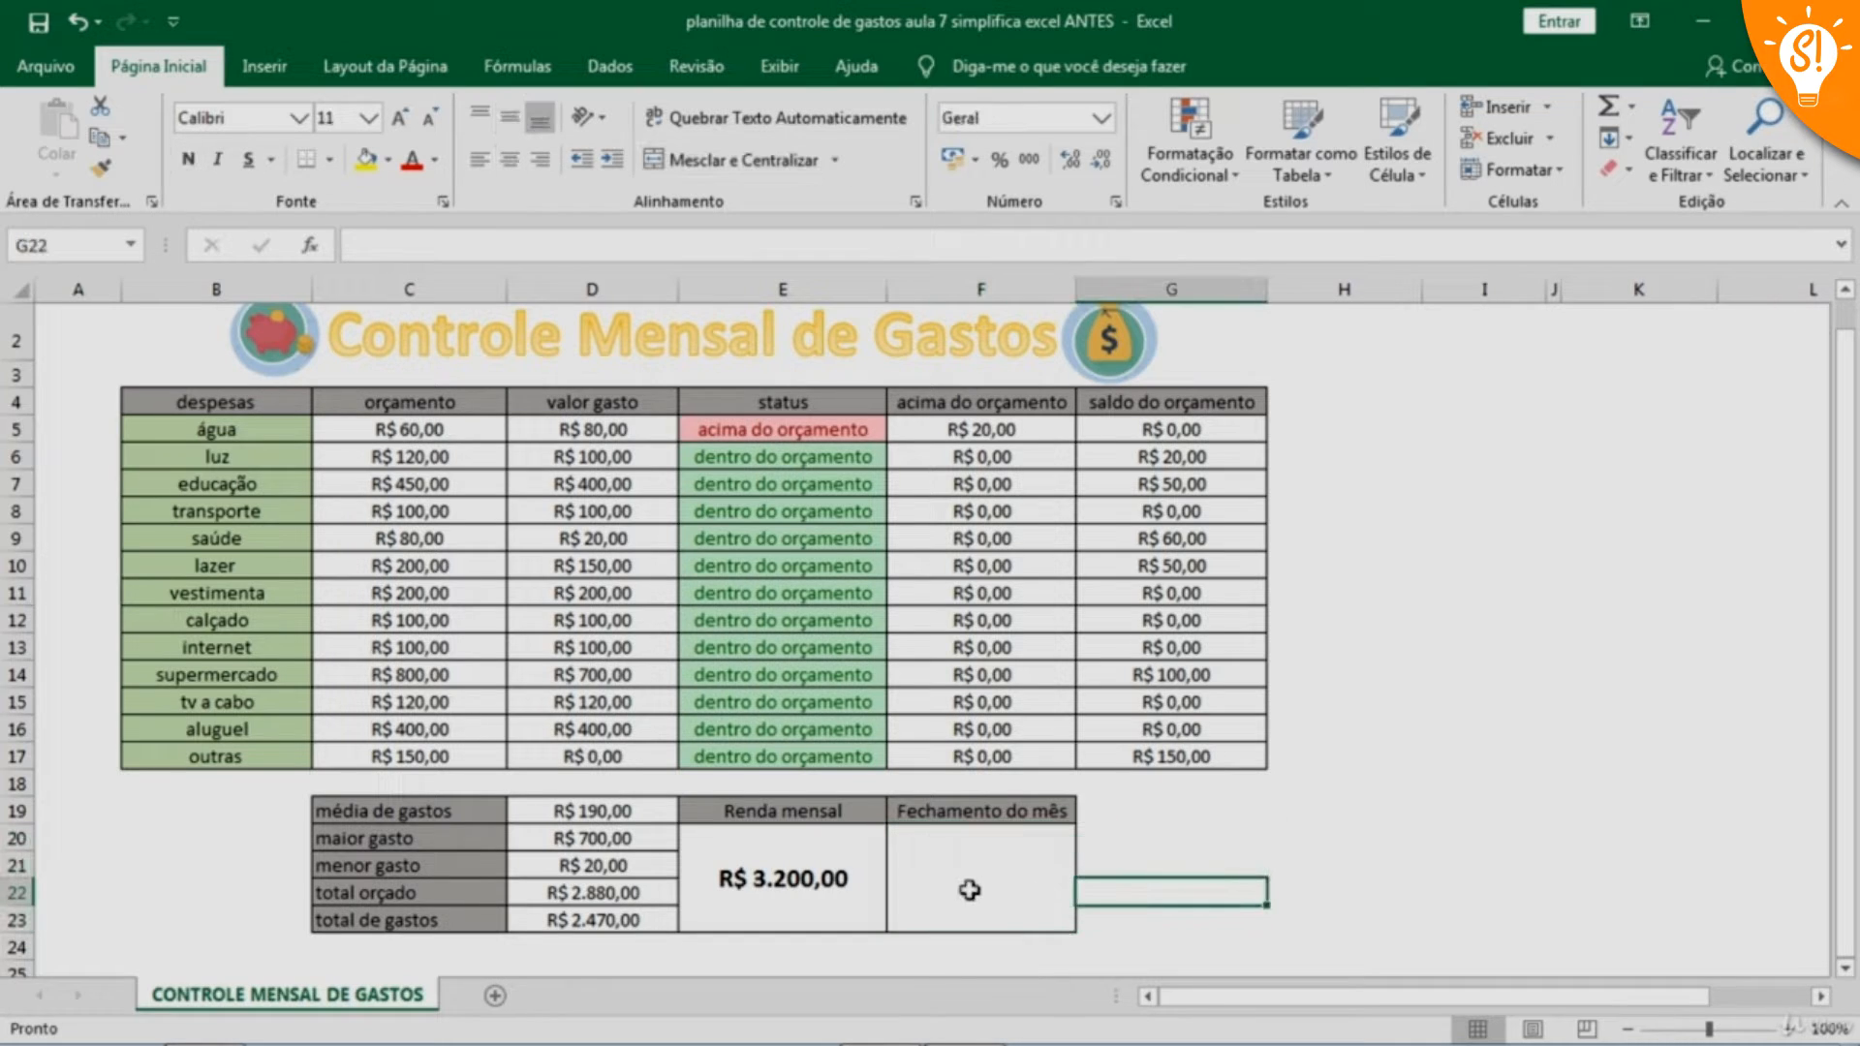
pyautogui.click(963, 885)
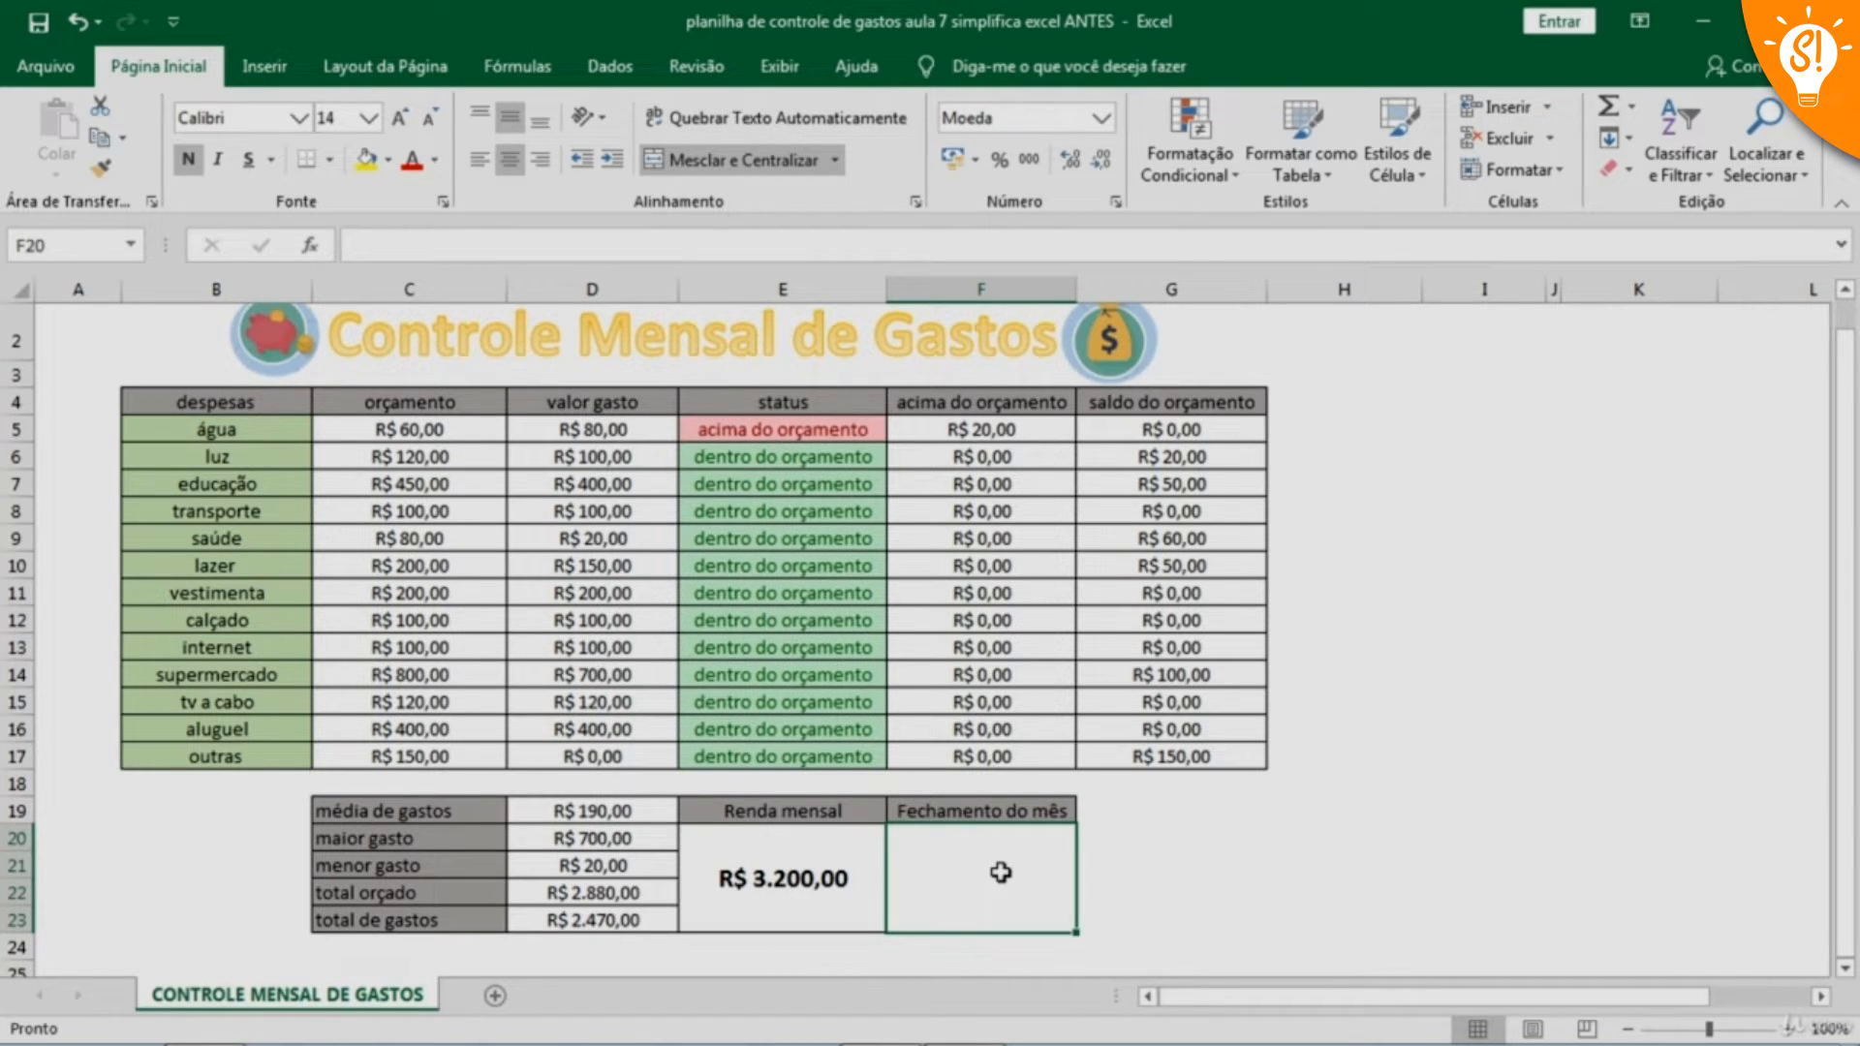
pyautogui.write('=')
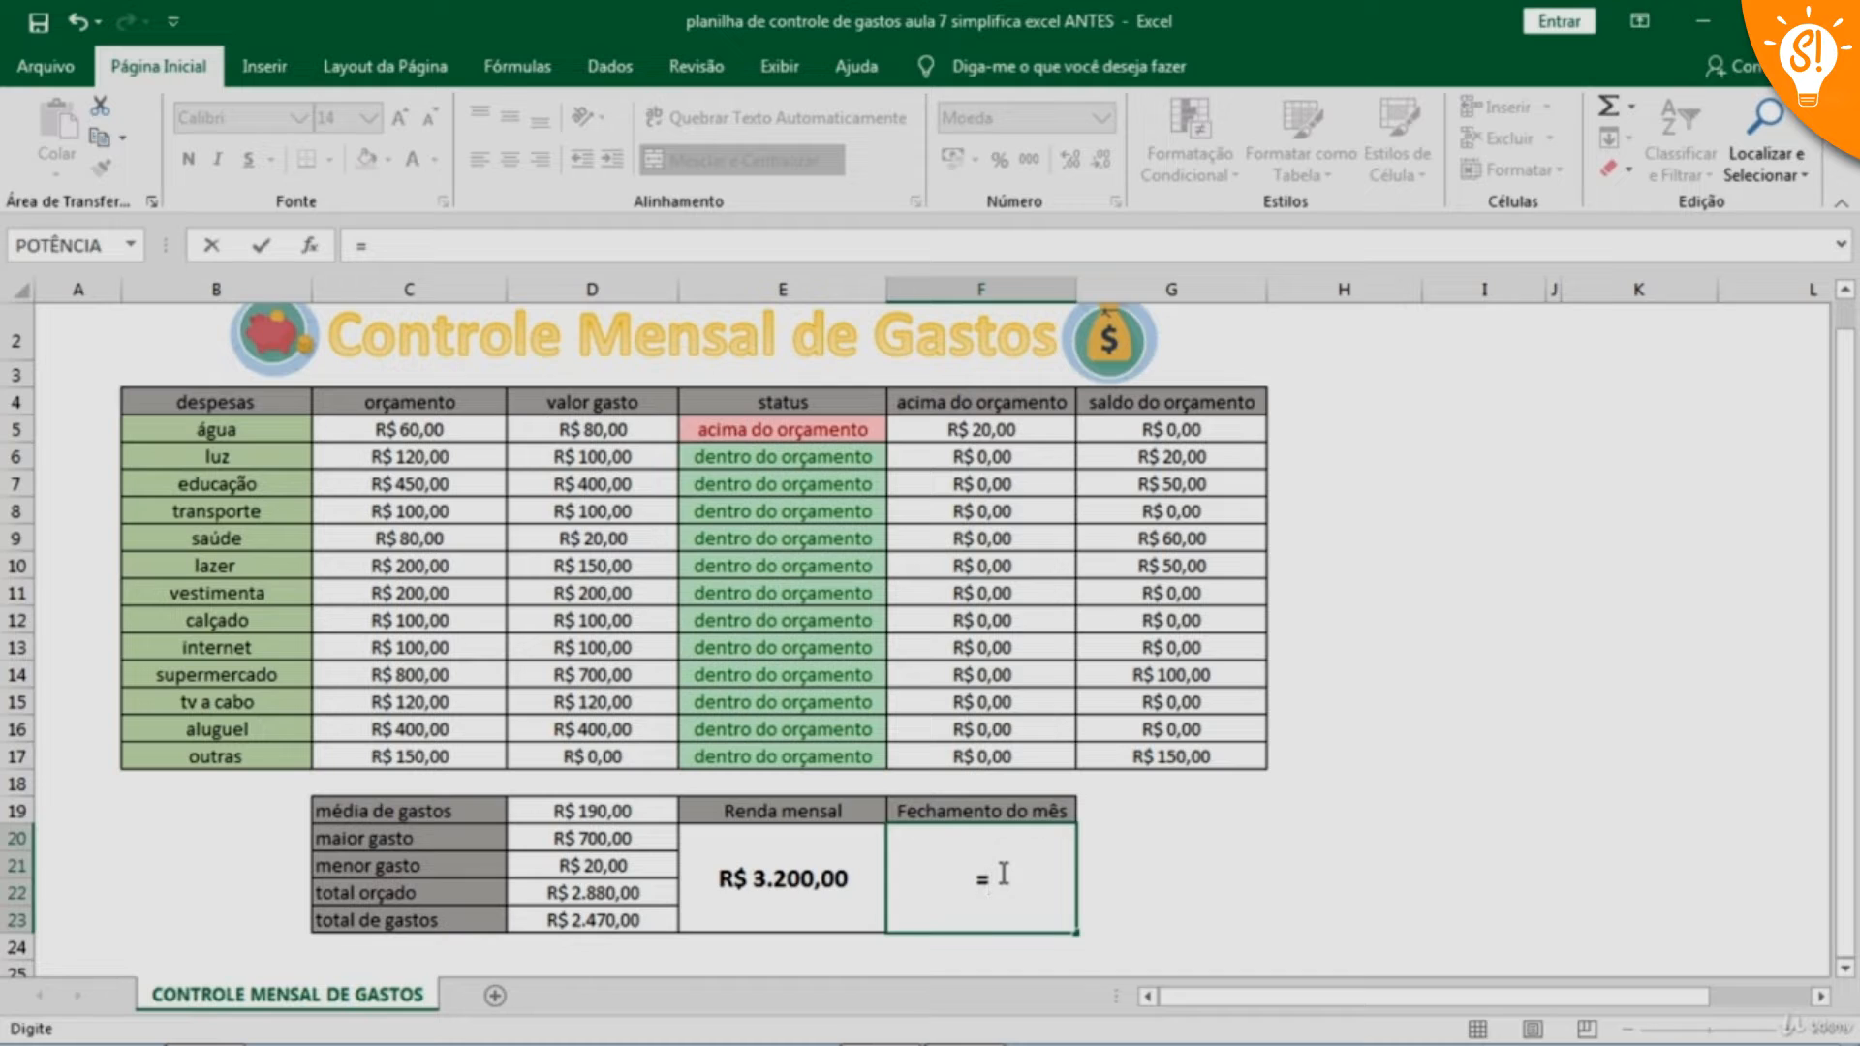
pyautogui.click(807, 881)
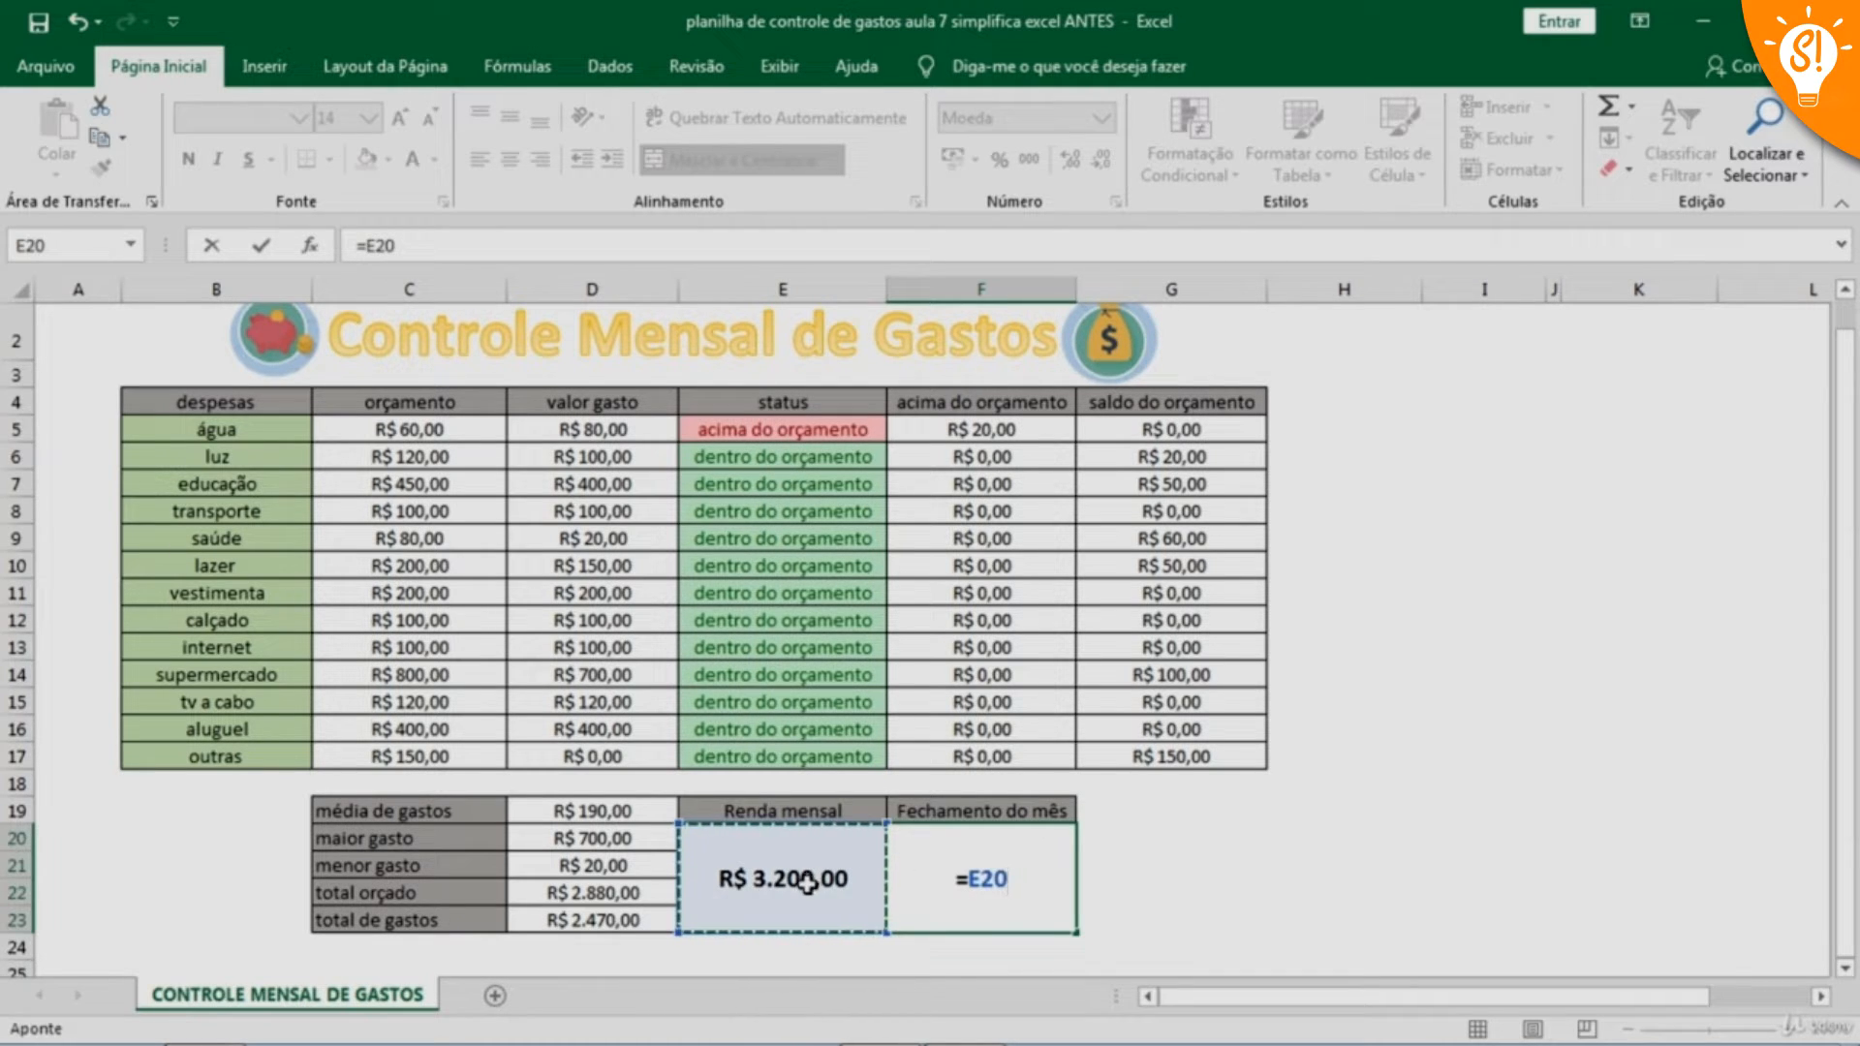
pyautogui.write('-')
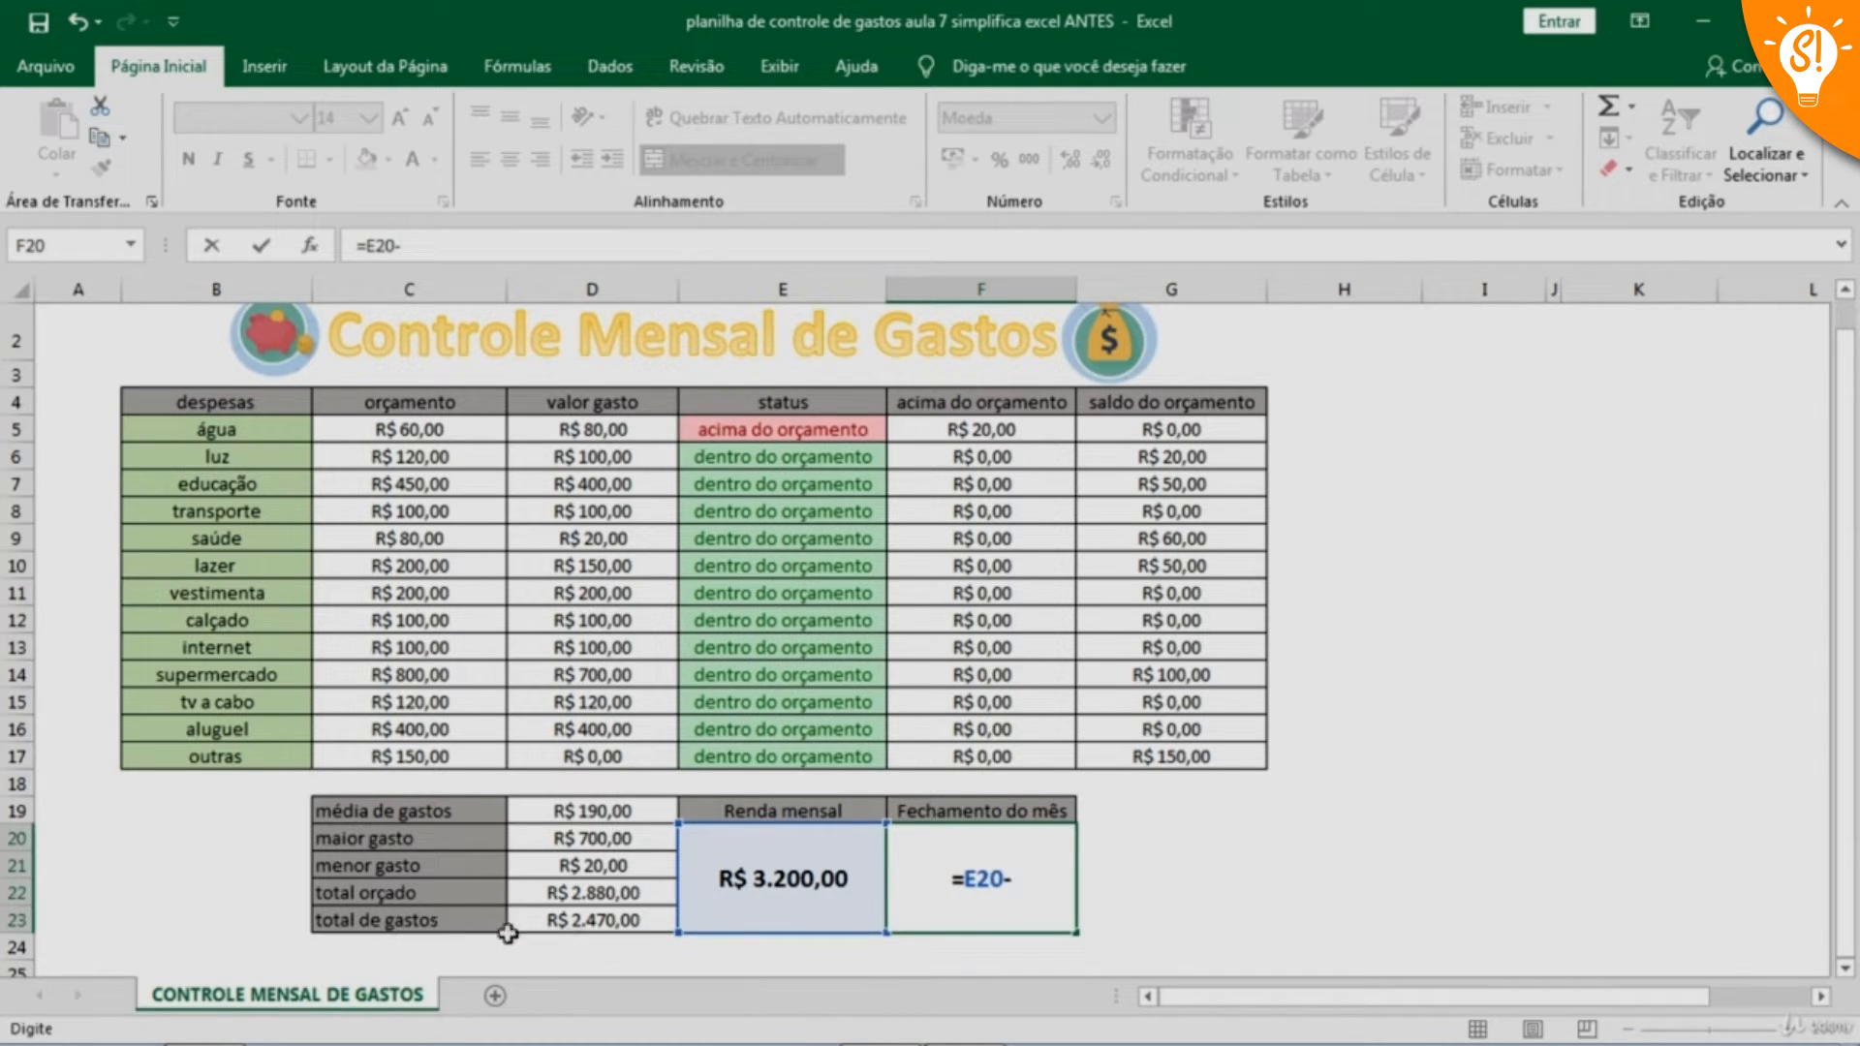
pyautogui.click(581, 921)
pyautogui.press('Return')
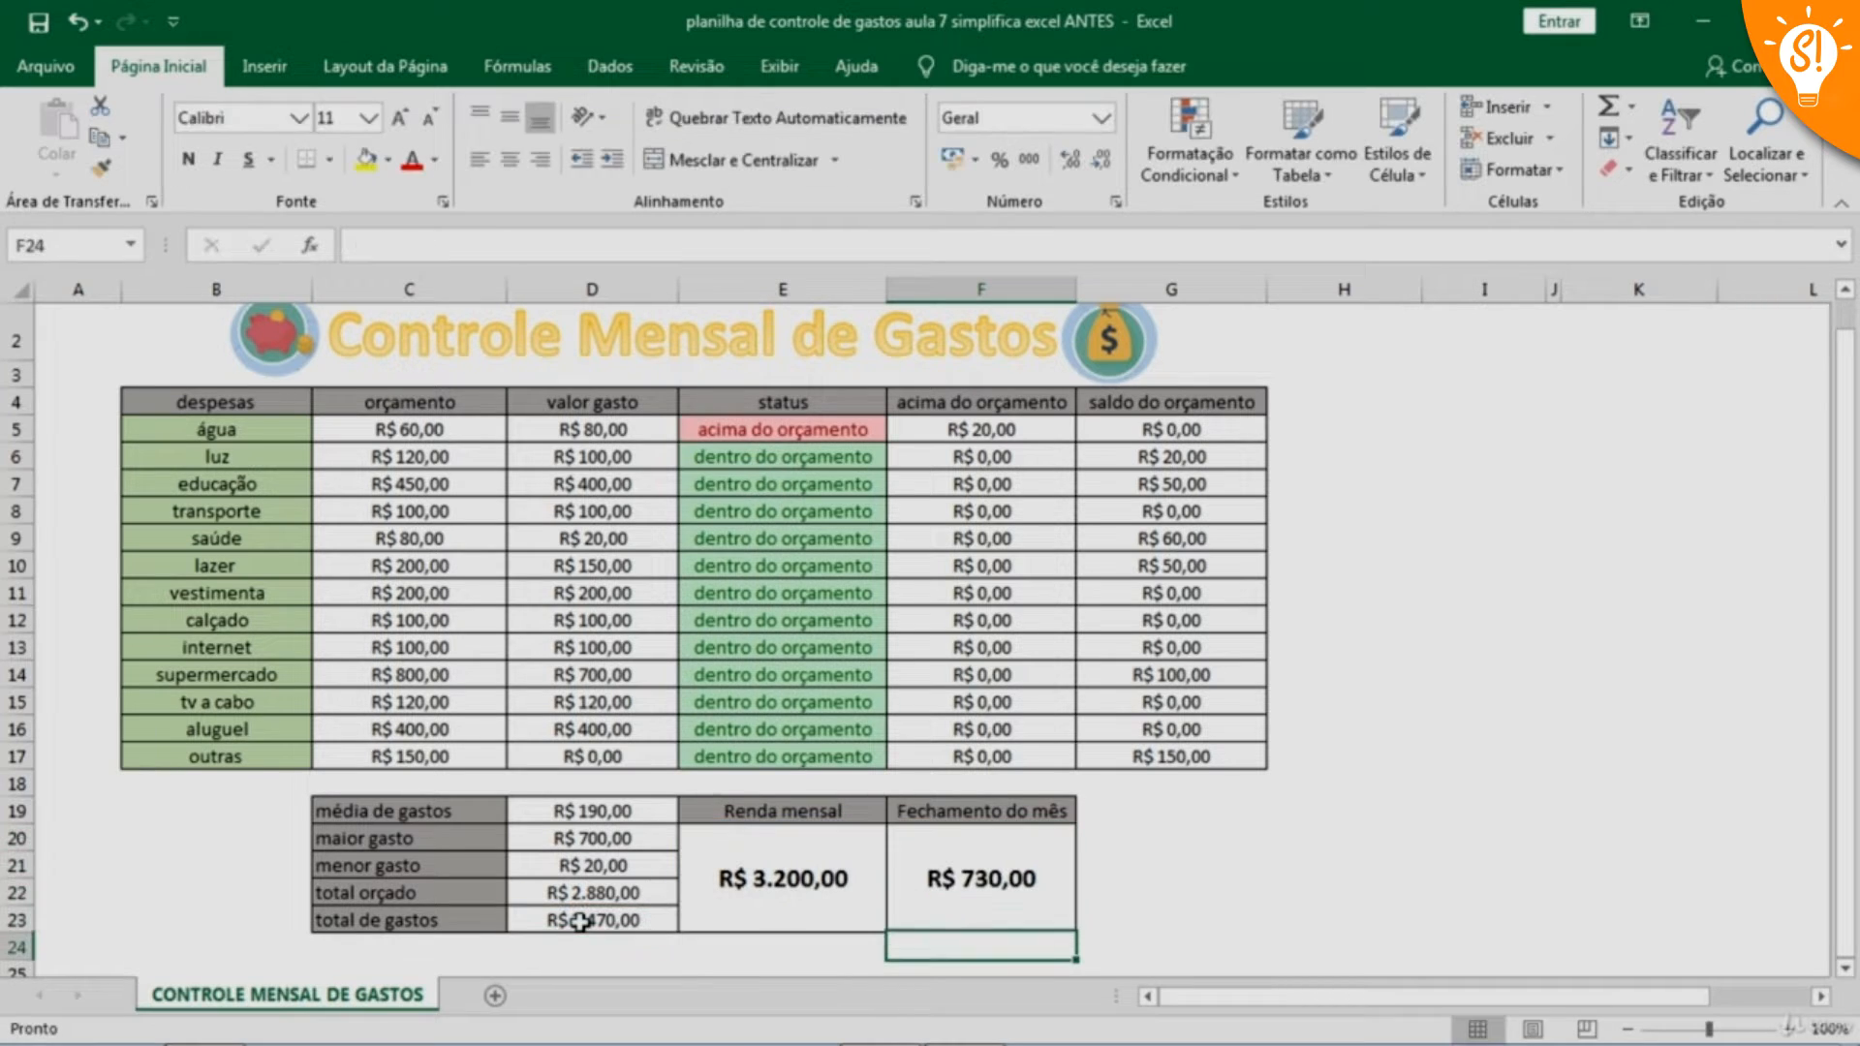
pyautogui.click(1351, 822)
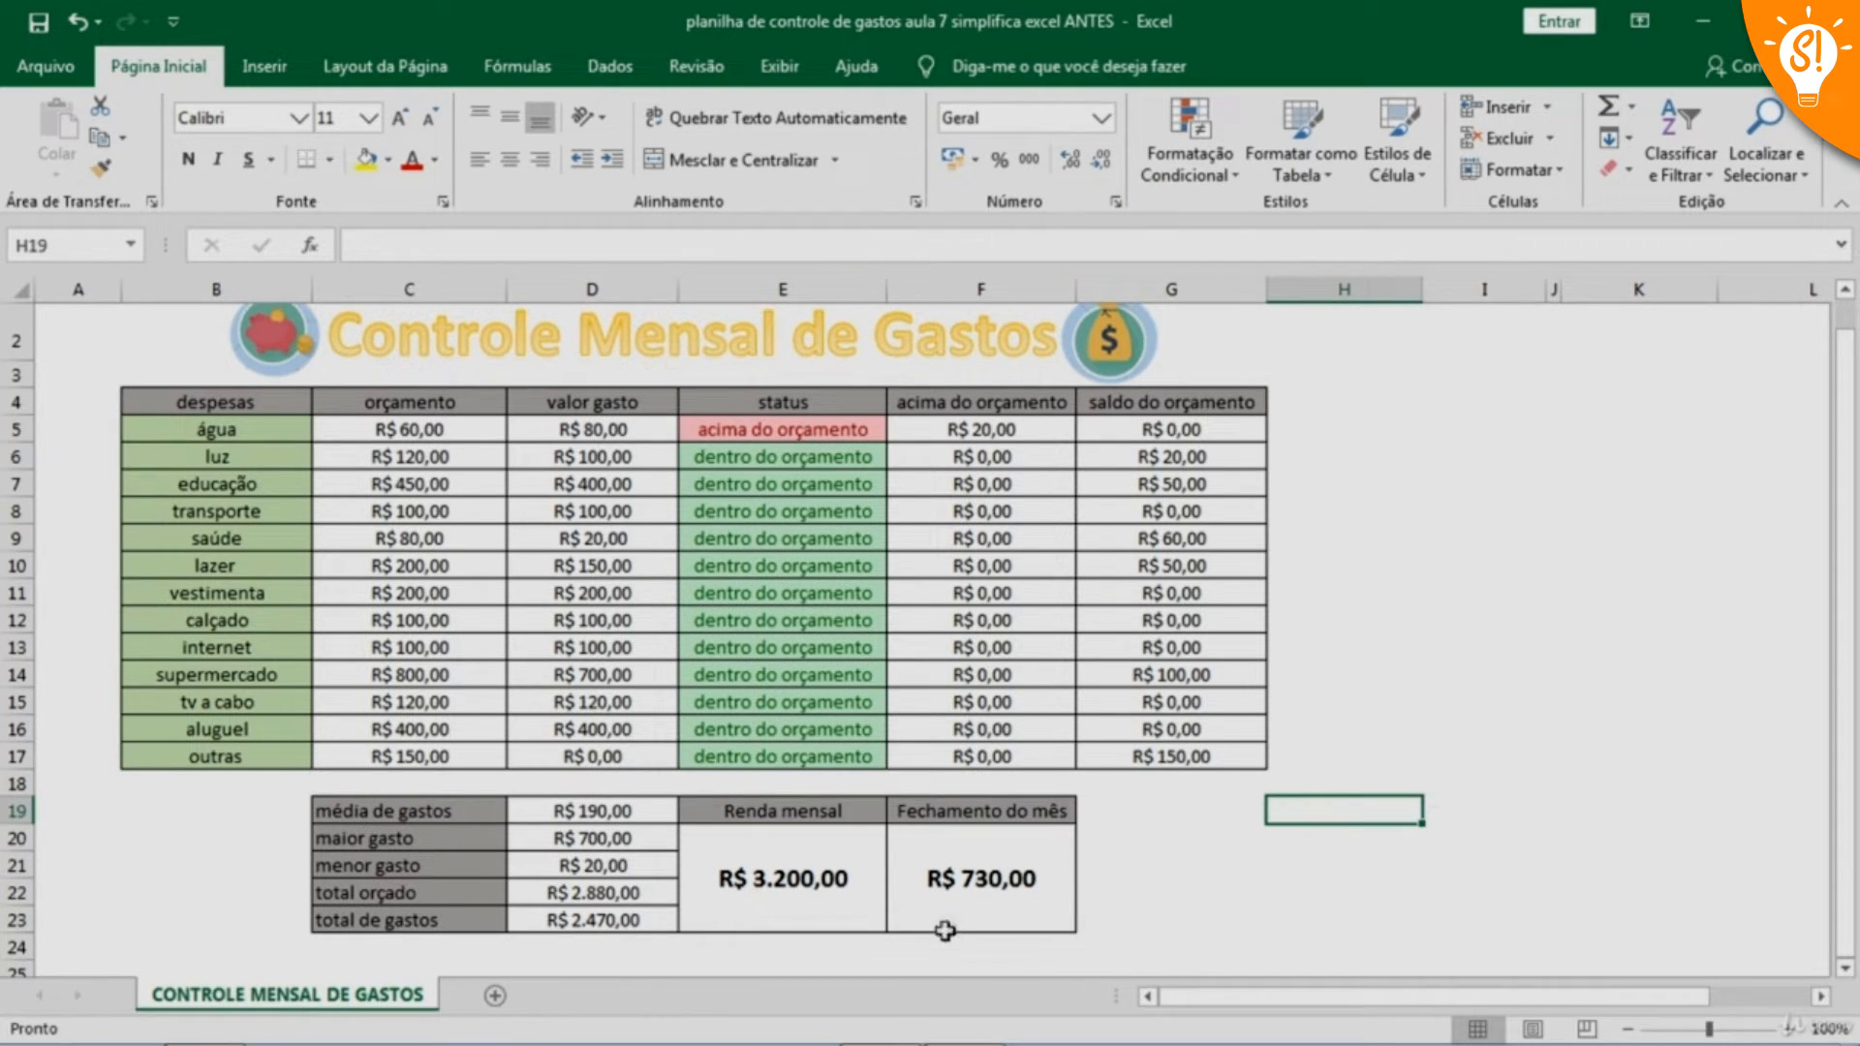
# Conditionally format the Fechamento do mês cell F20 for values greater than 0 with Preenchimento Verde e Texto Verde Escuro
pyautogui.click(972, 884)
pyautogui.click(1190, 166)
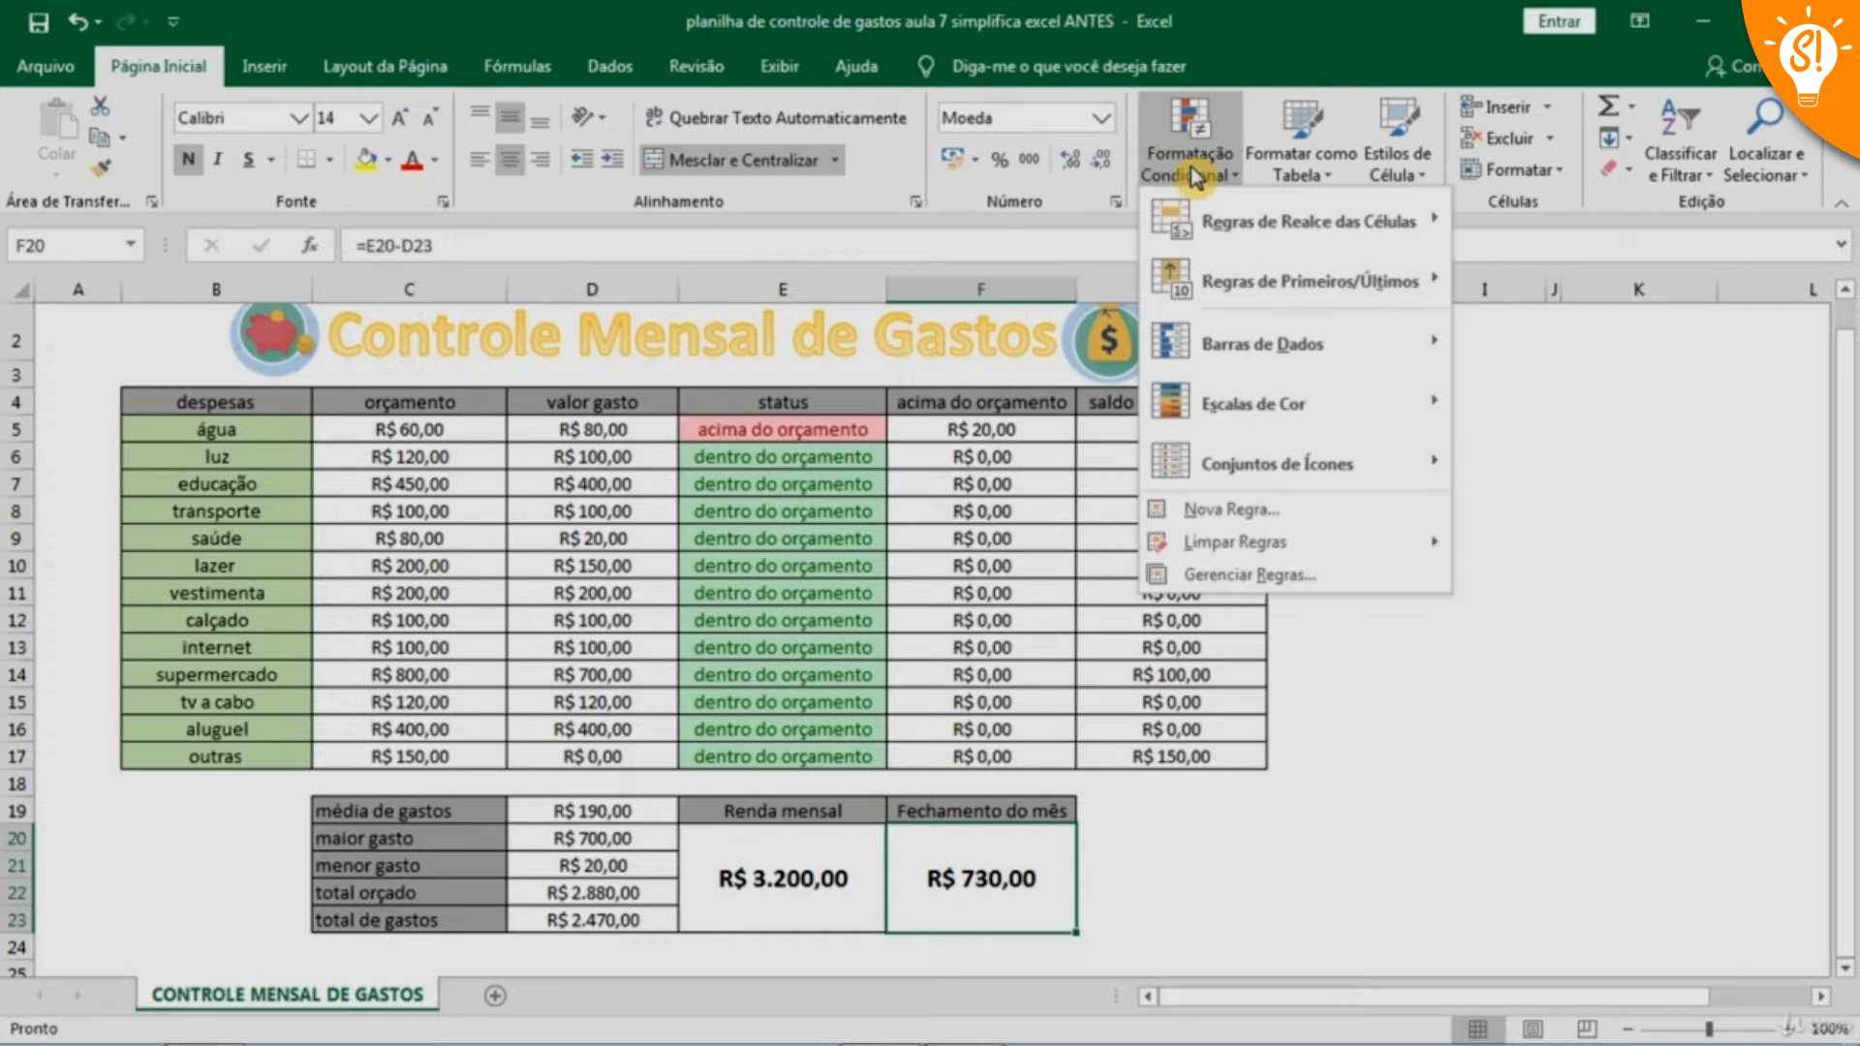
pyautogui.moveTo(1245, 230)
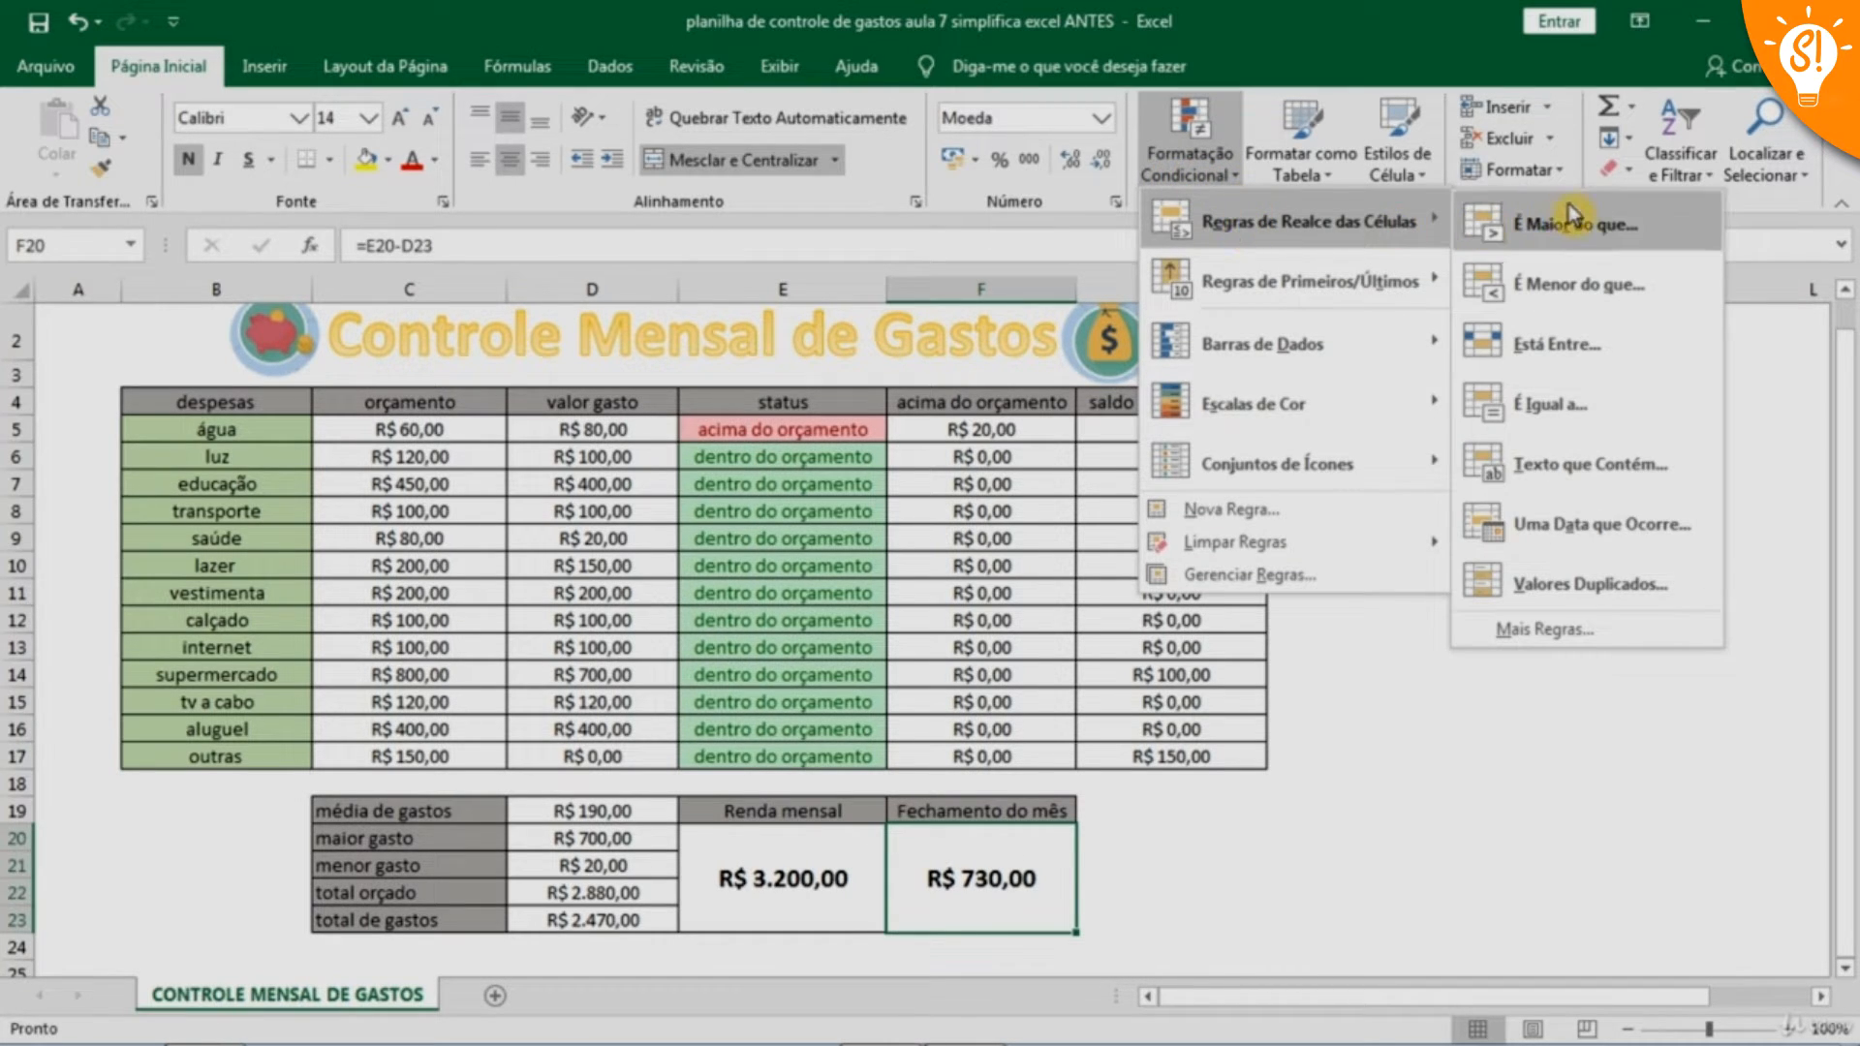
pyautogui.click(1584, 235)
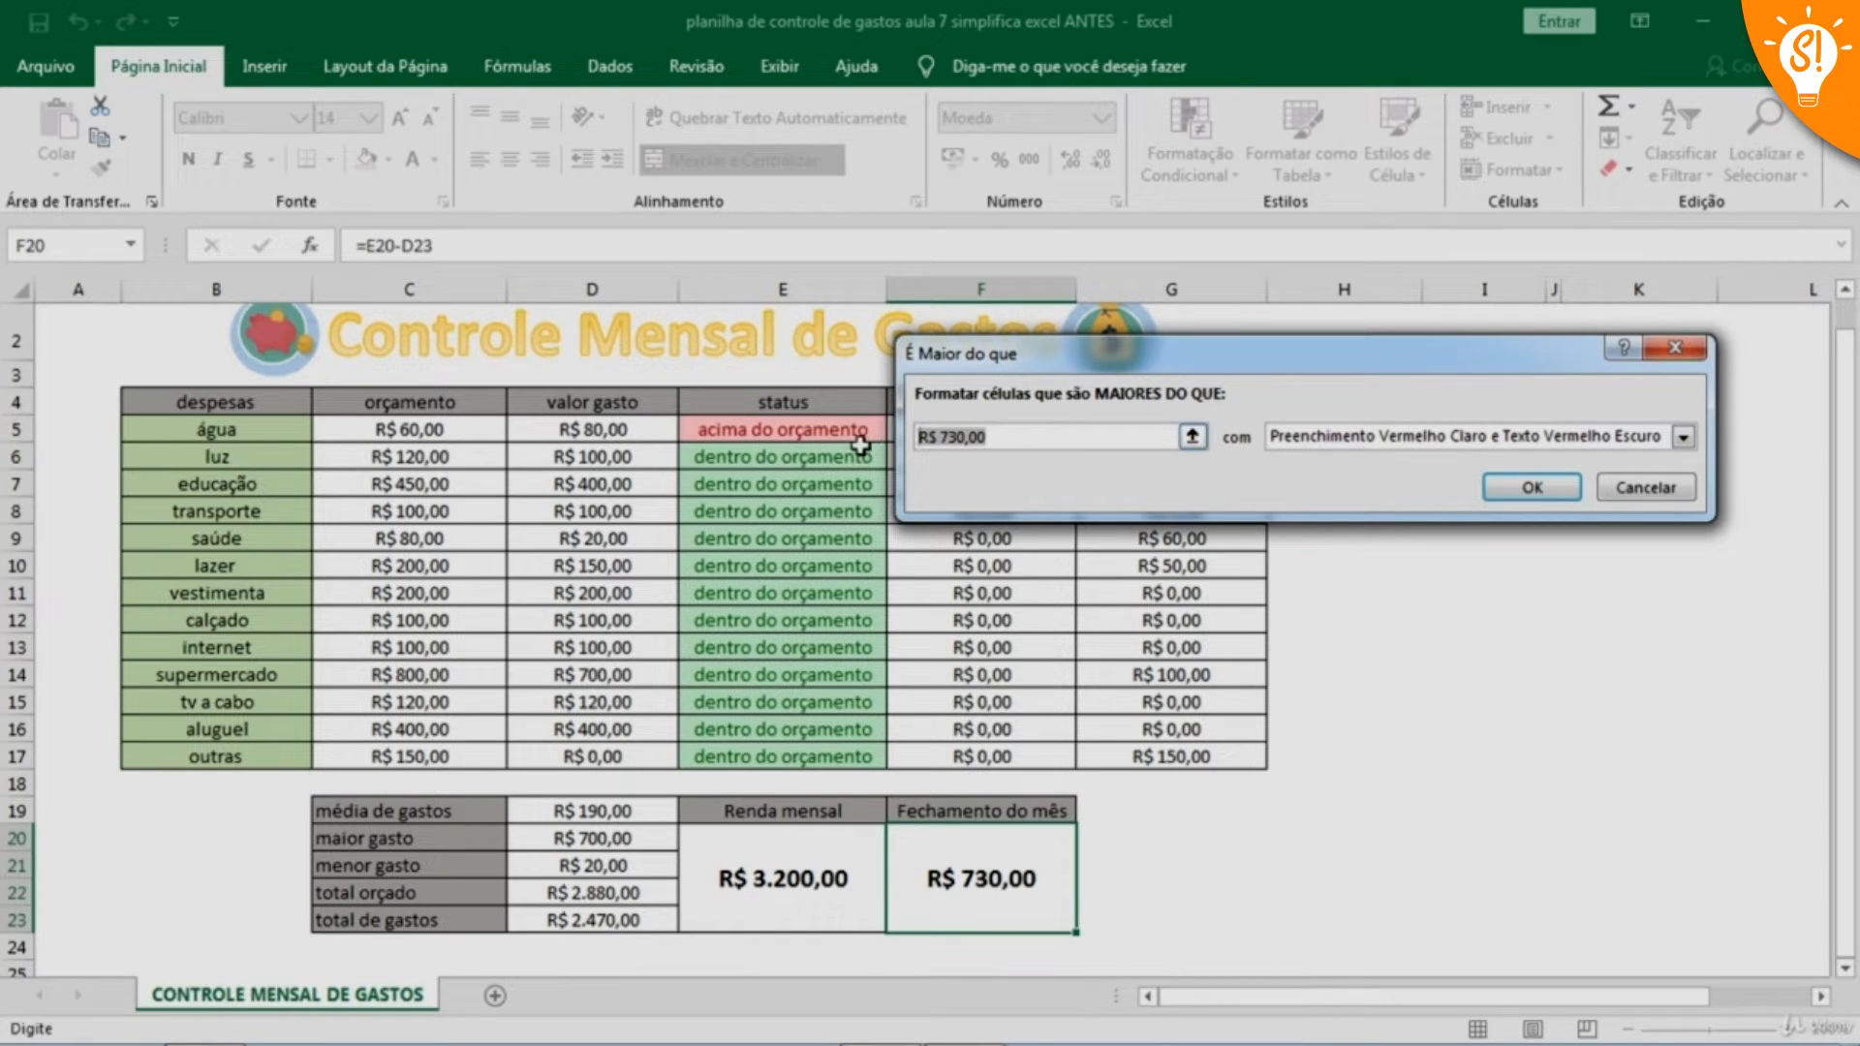
pyautogui.write('0')
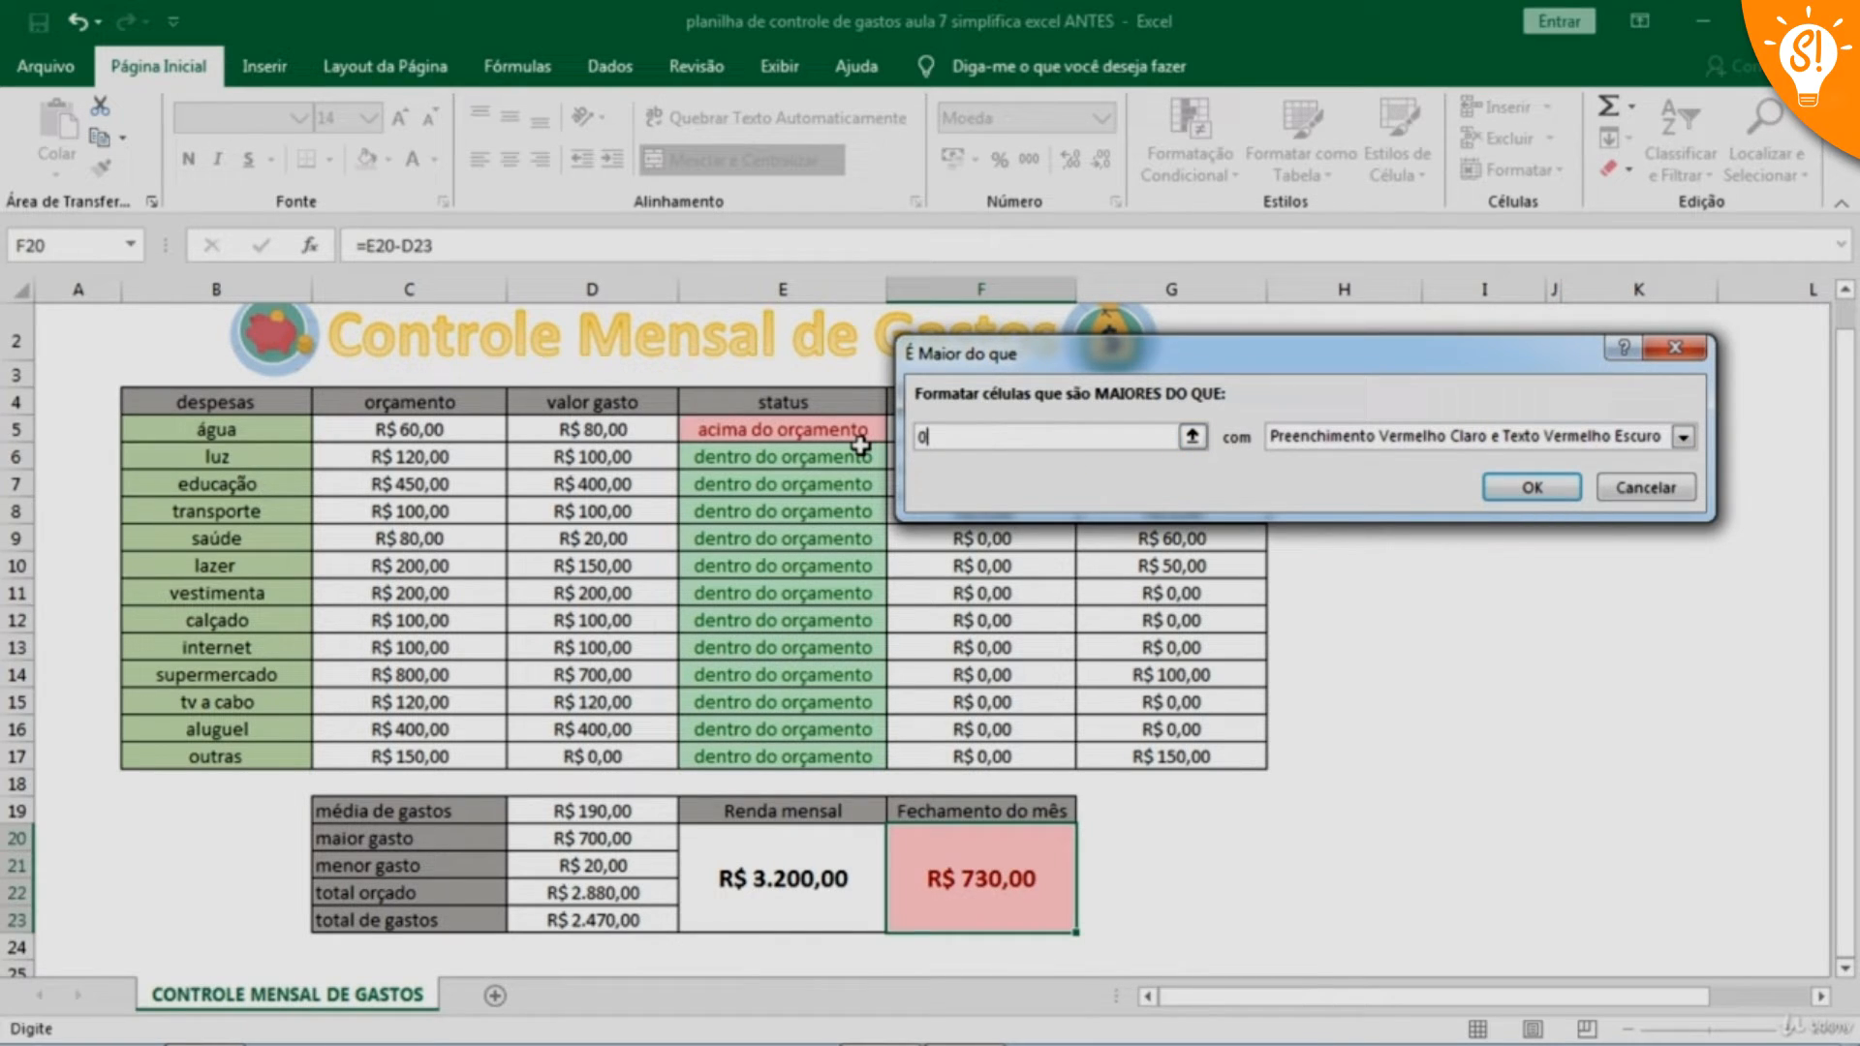
pyautogui.click(1685, 438)
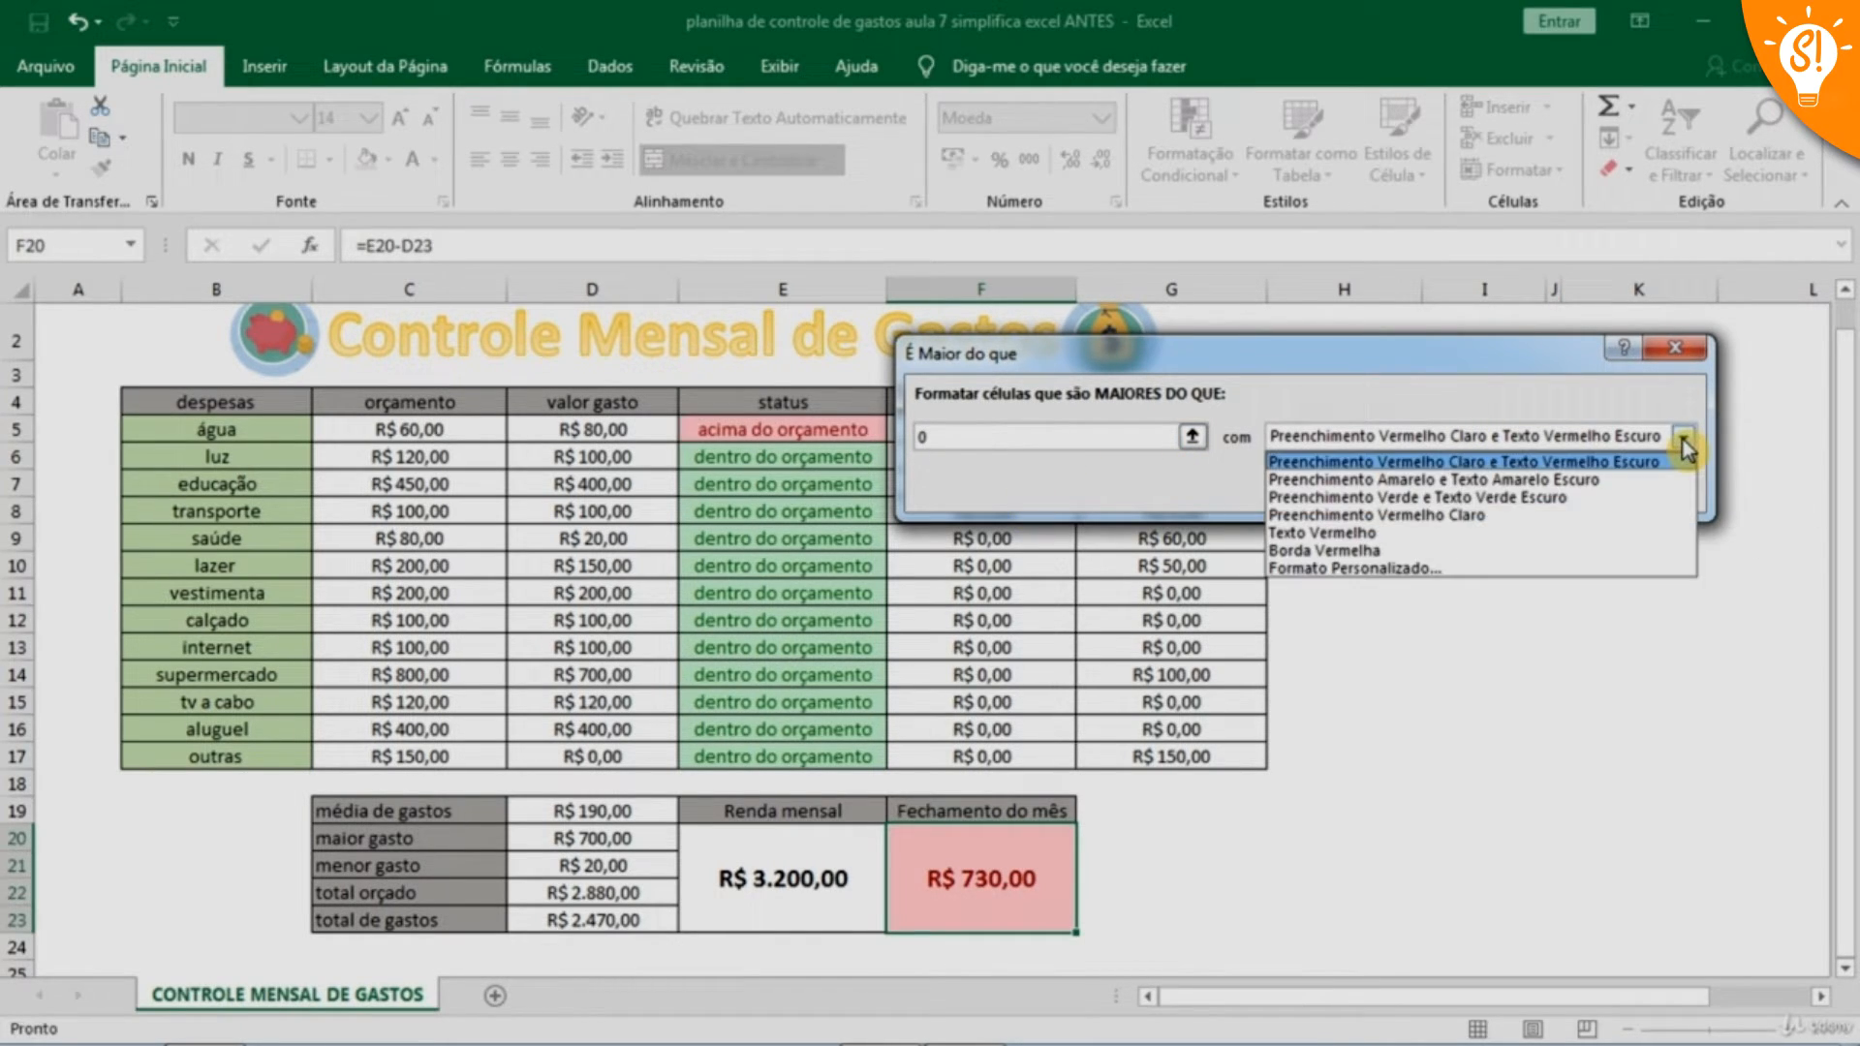
pyautogui.click(1420, 499)
pyautogui.click(1539, 495)
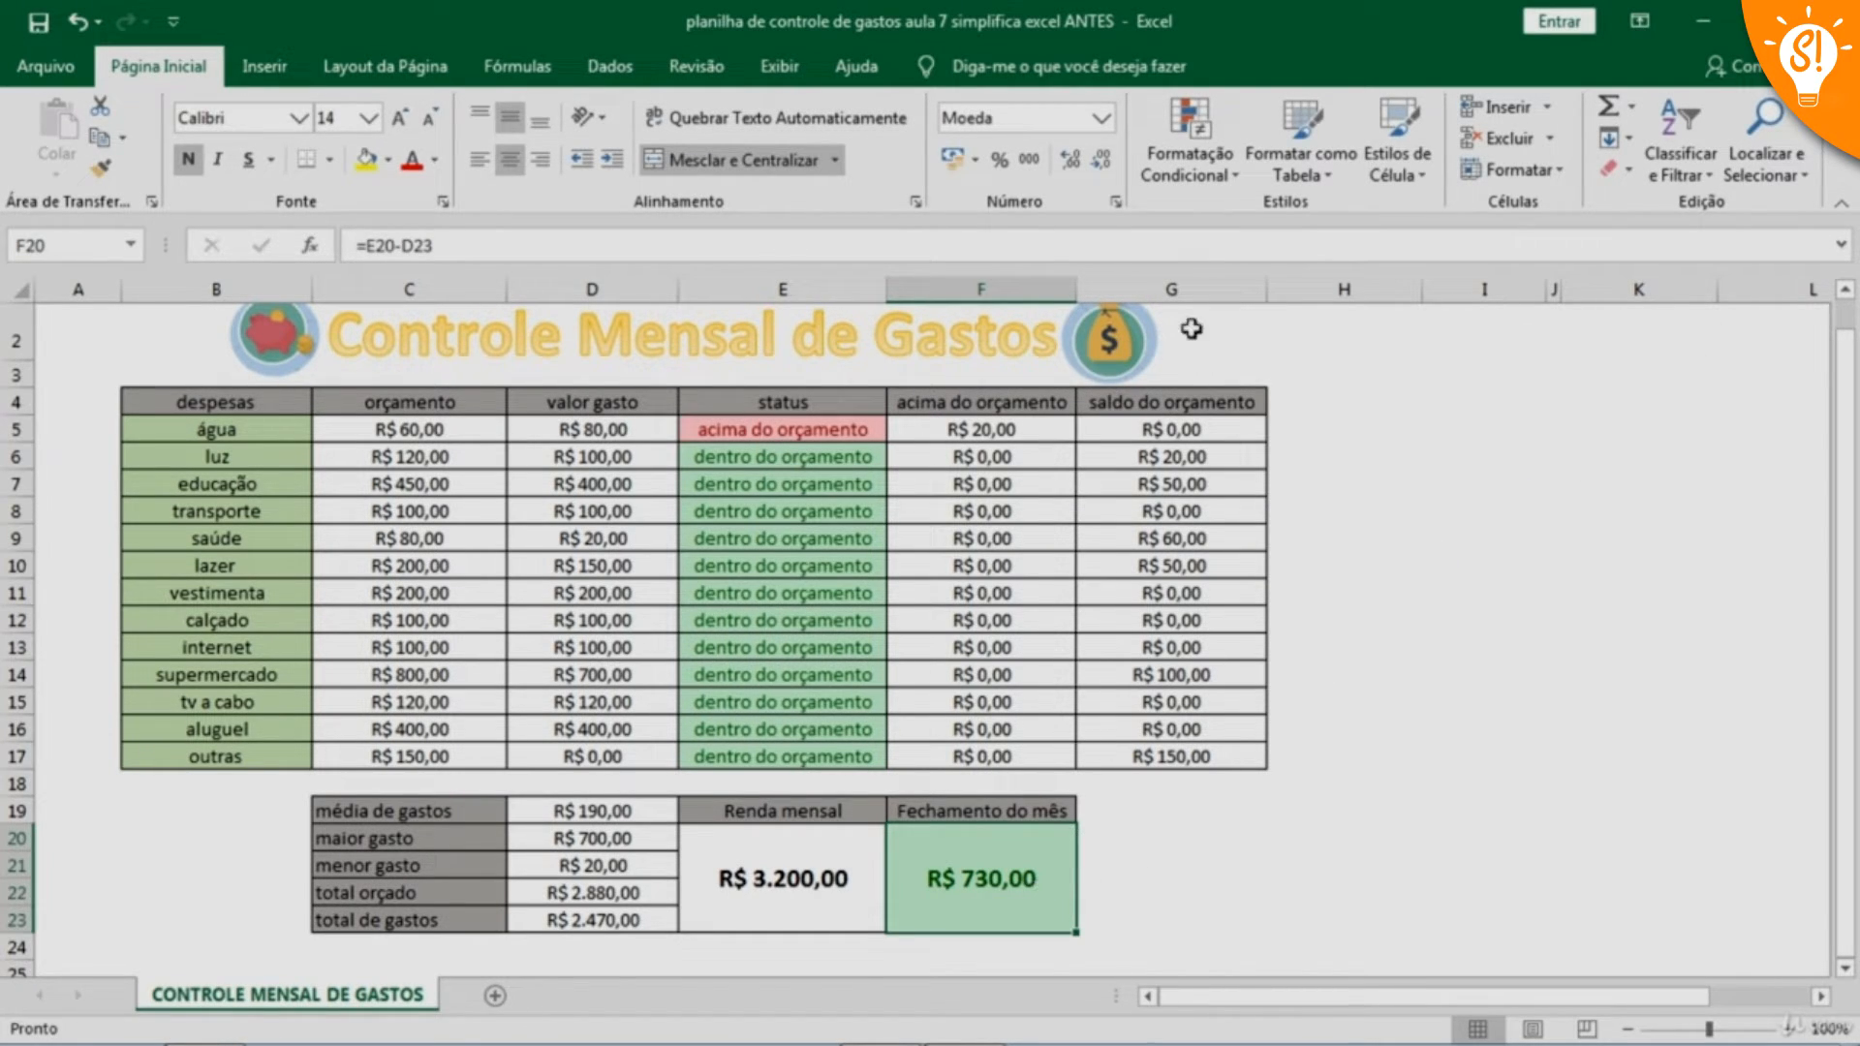
# Conditionally format the Fechamento do mês cell F20 for values less than 0 with Preenchimento Vermelho Claro e Texto Vermelho Escuro
pyautogui.click(1208, 178)
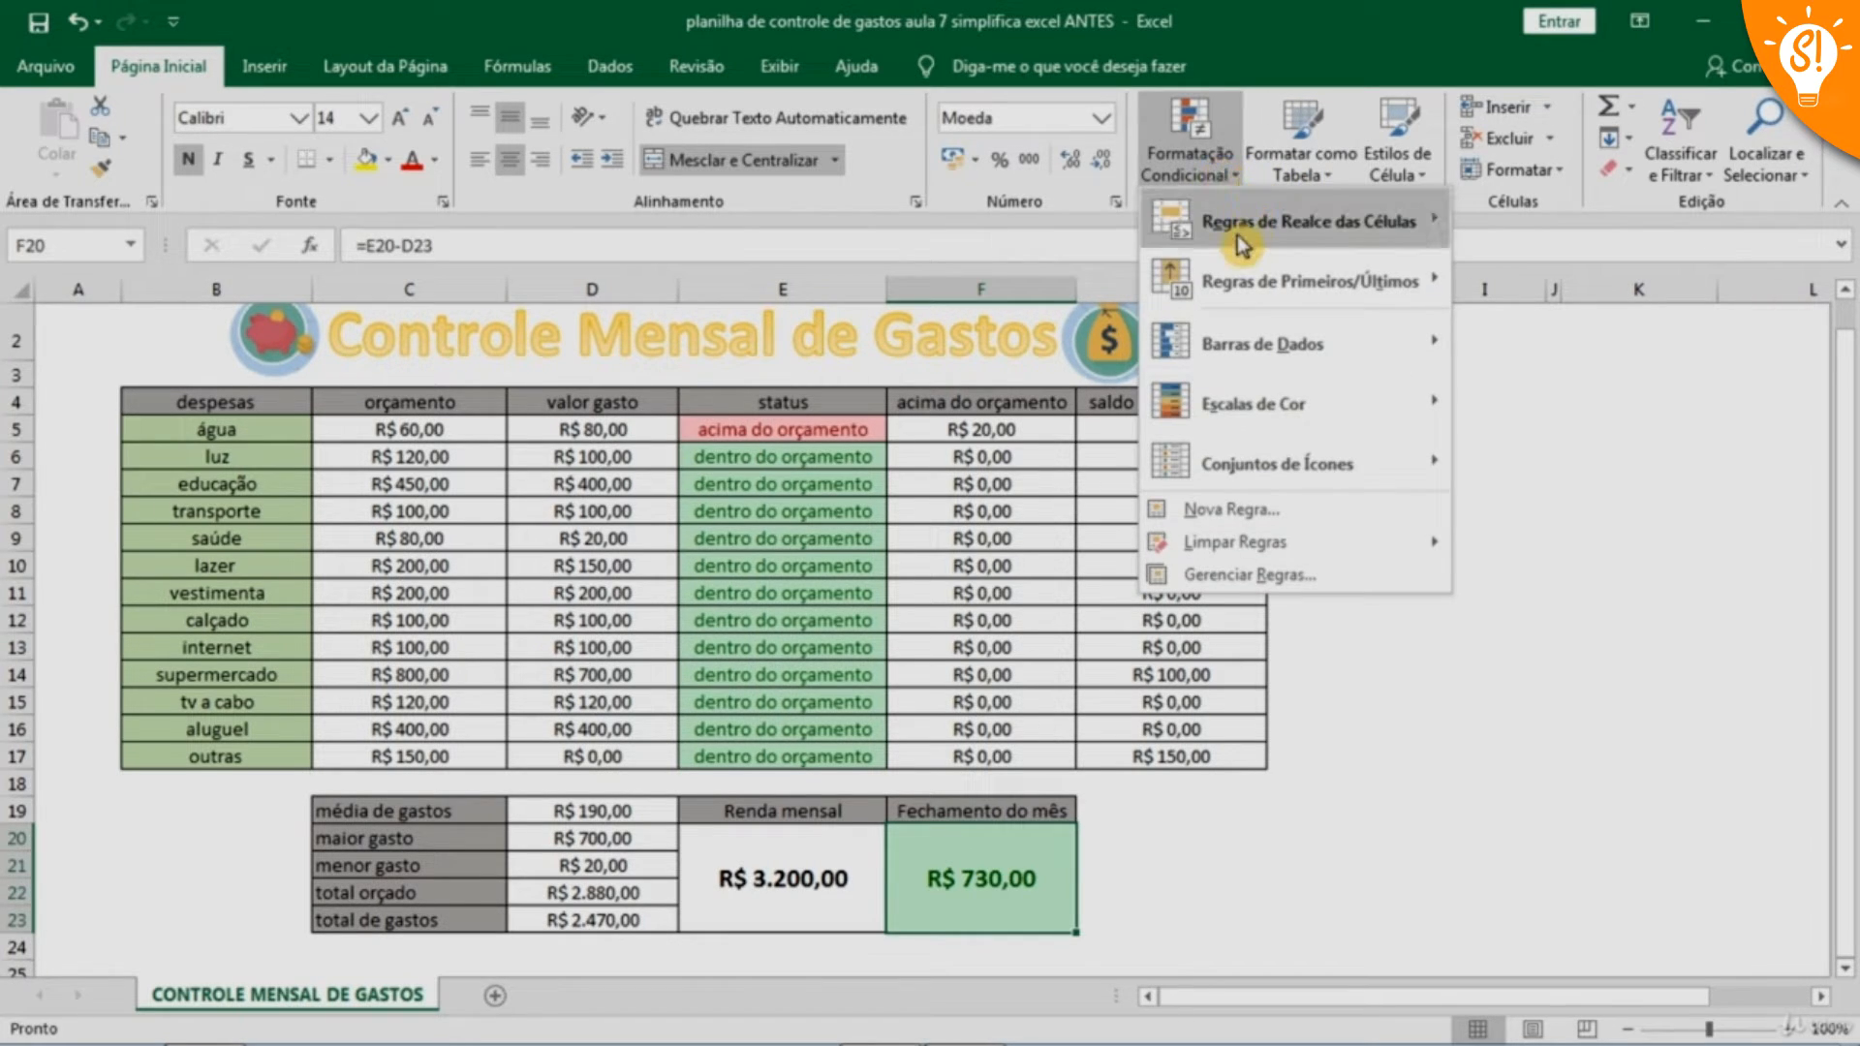
pyautogui.moveTo(1327, 233)
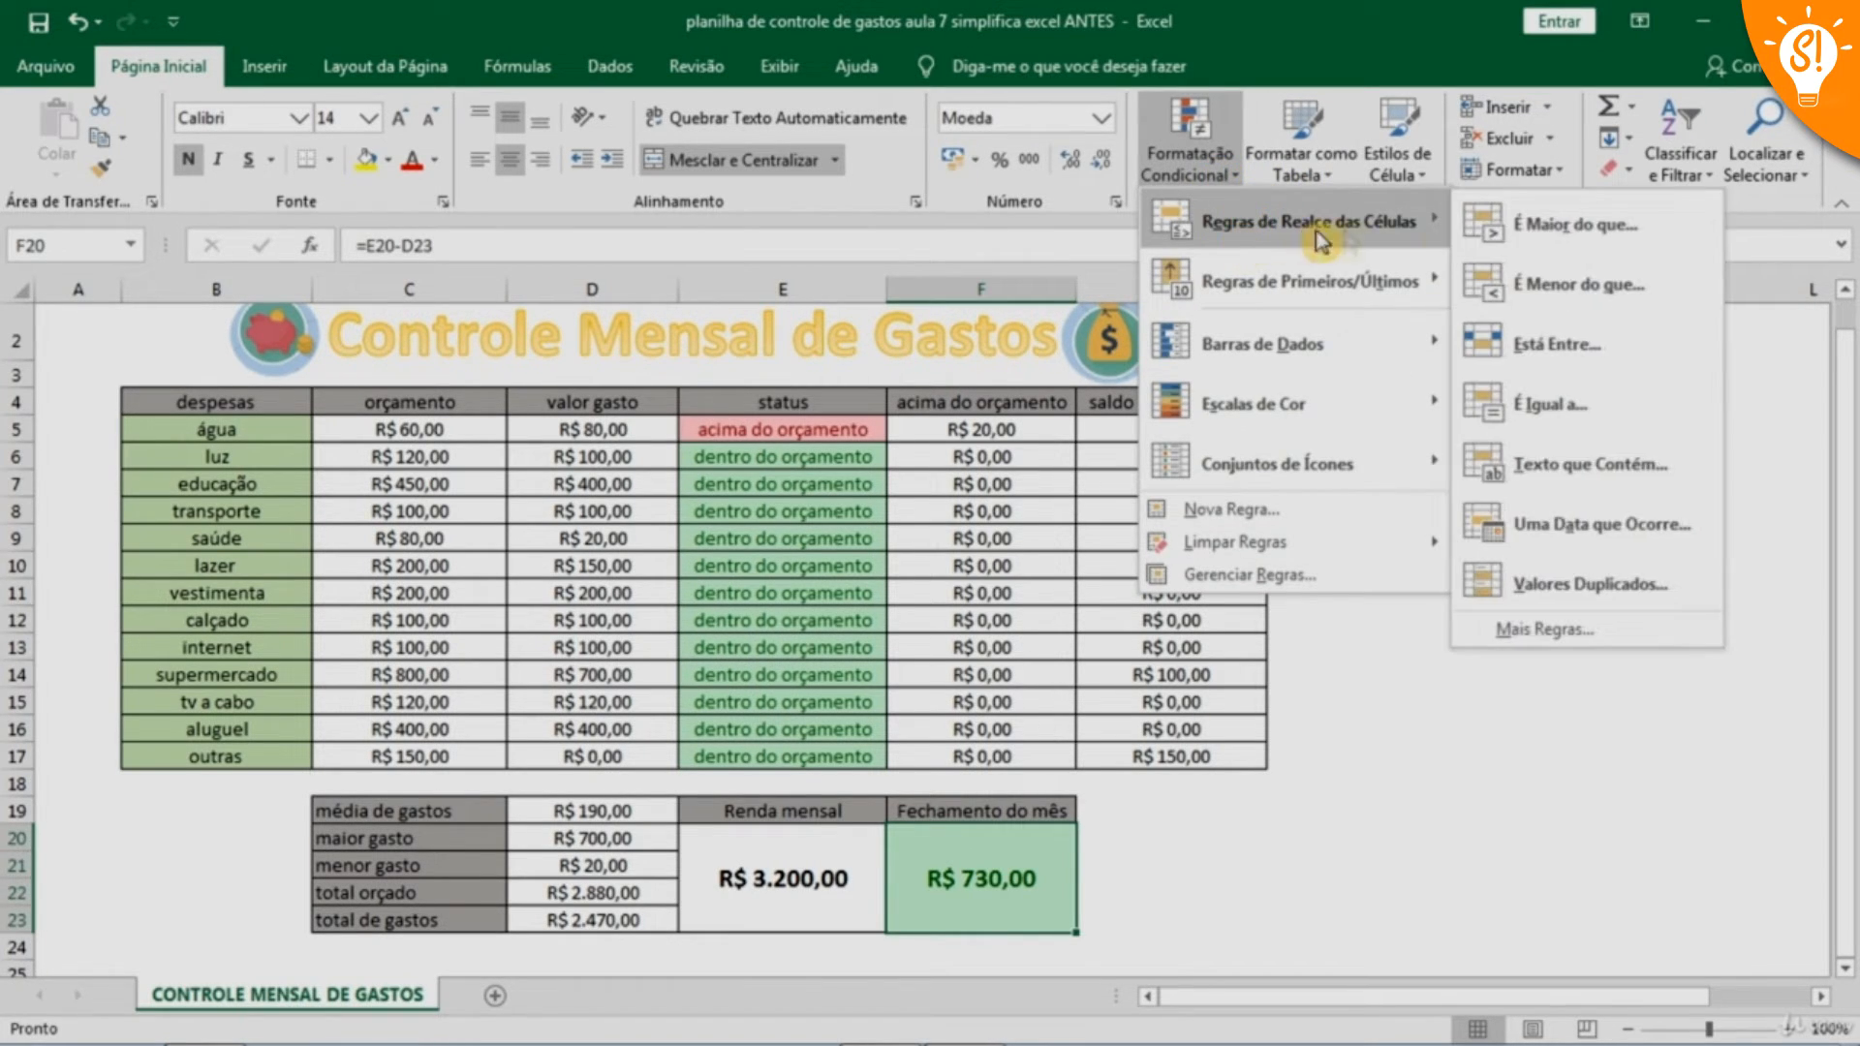
pyautogui.click(1589, 284)
pyautogui.click(1036, 438)
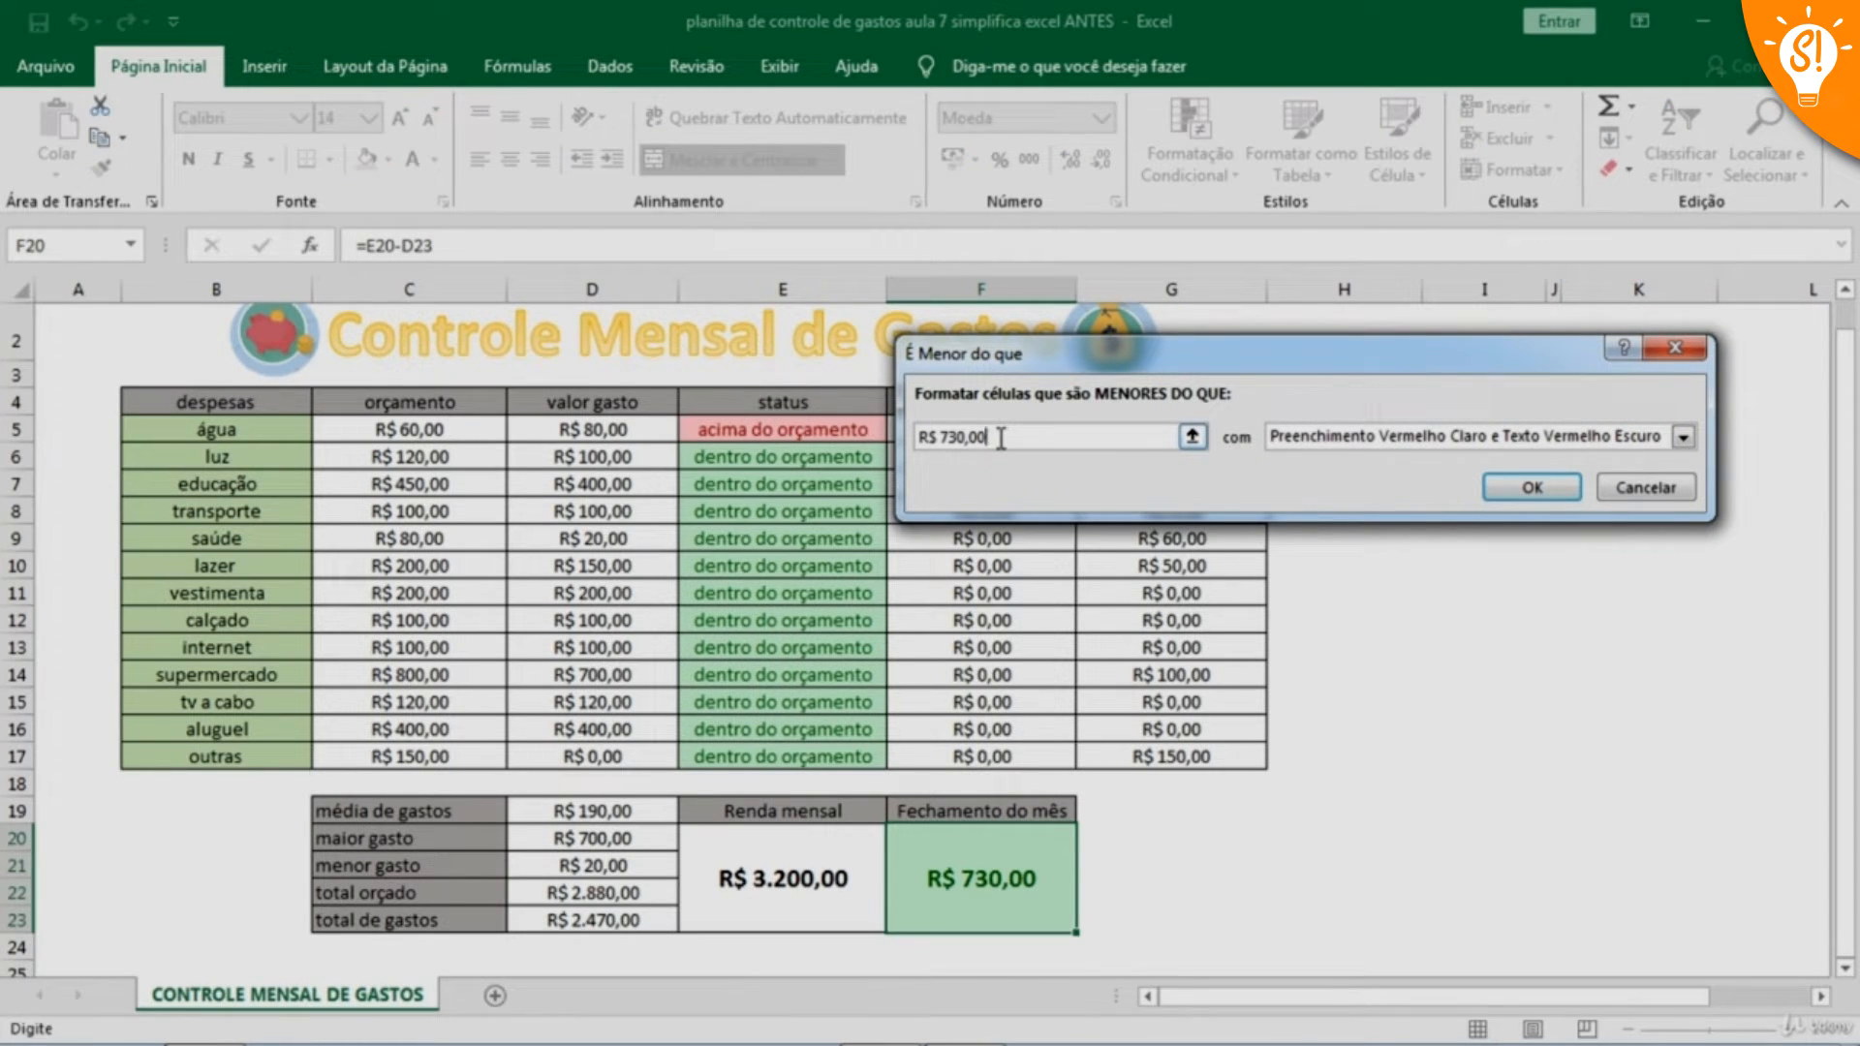
pyautogui.press('BackSpace')
pyautogui.press('BackSpace')
pyautogui.press('BackSpace')
pyautogui.press('BackSpace')
pyautogui.press('BackSpace')
pyautogui.press('BackSpace')
pyautogui.press('BackSpace')
pyautogui.press('BackSpace')
pyautogui.press('BackSpace')
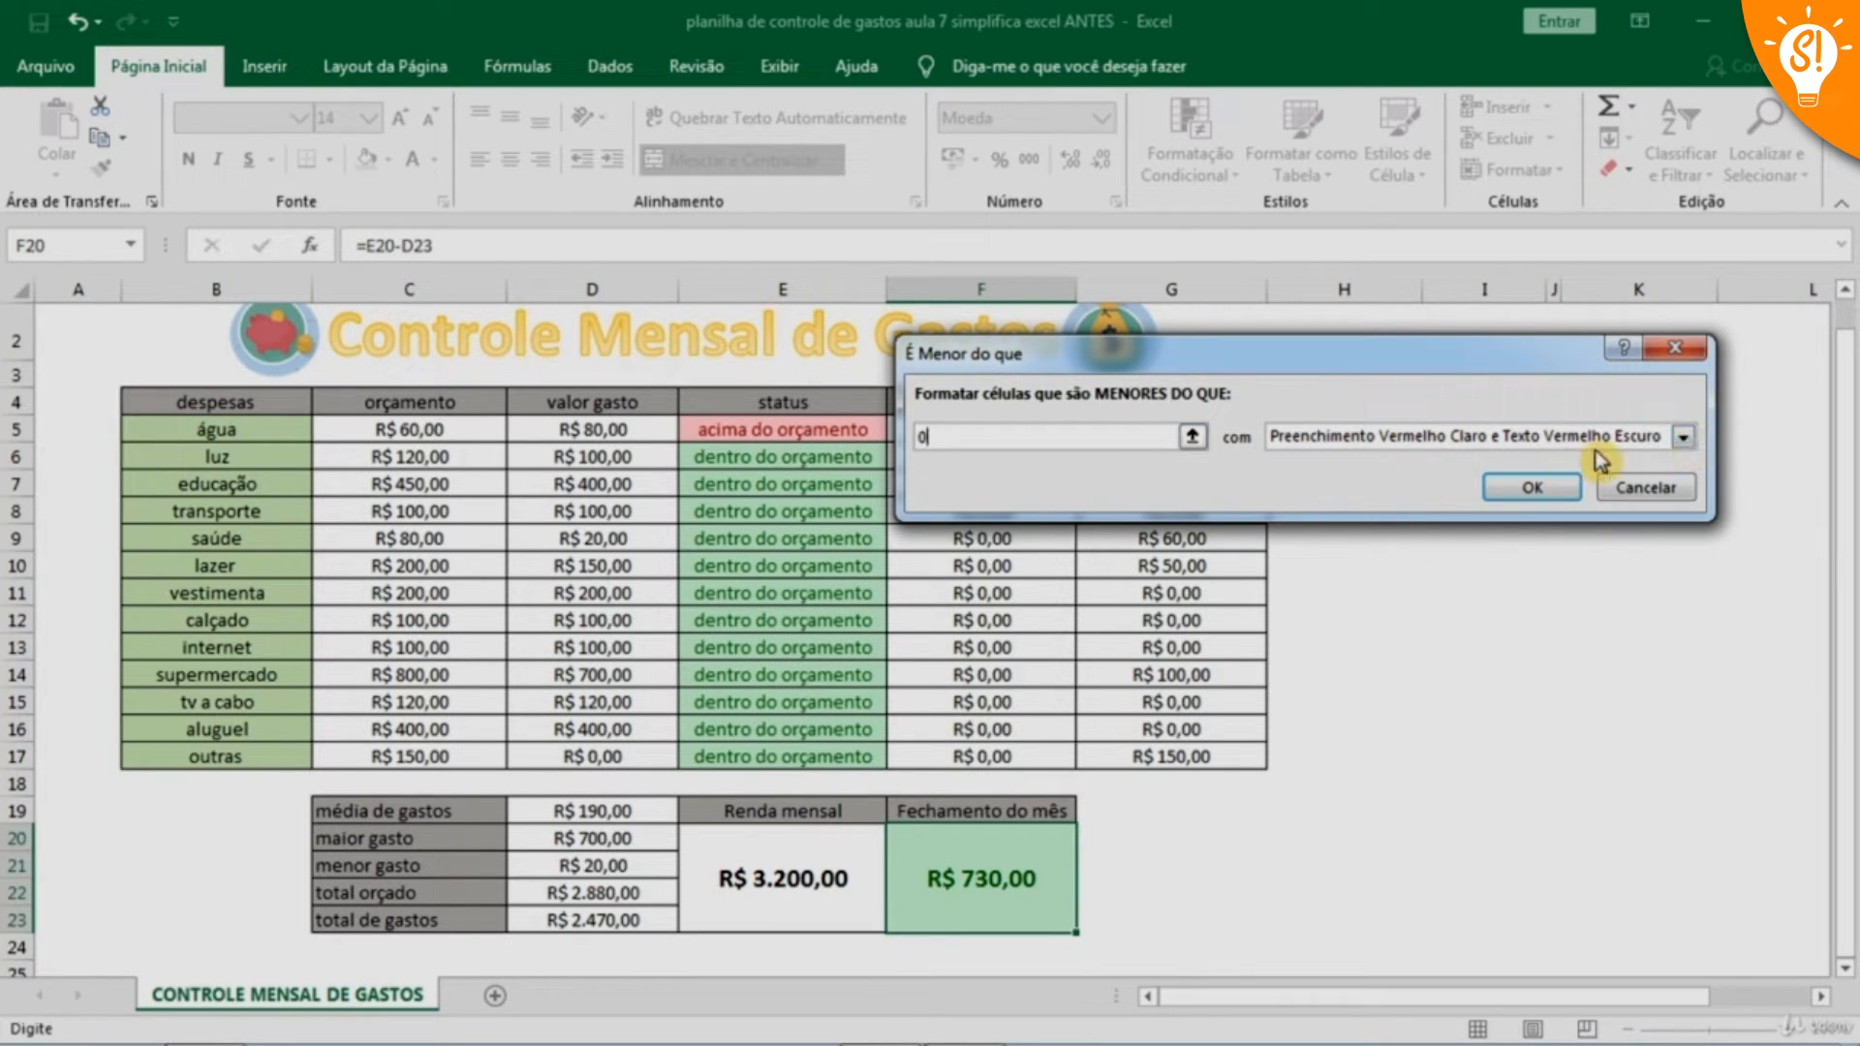
pyautogui.click(1529, 487)
pyautogui.click(1482, 837)
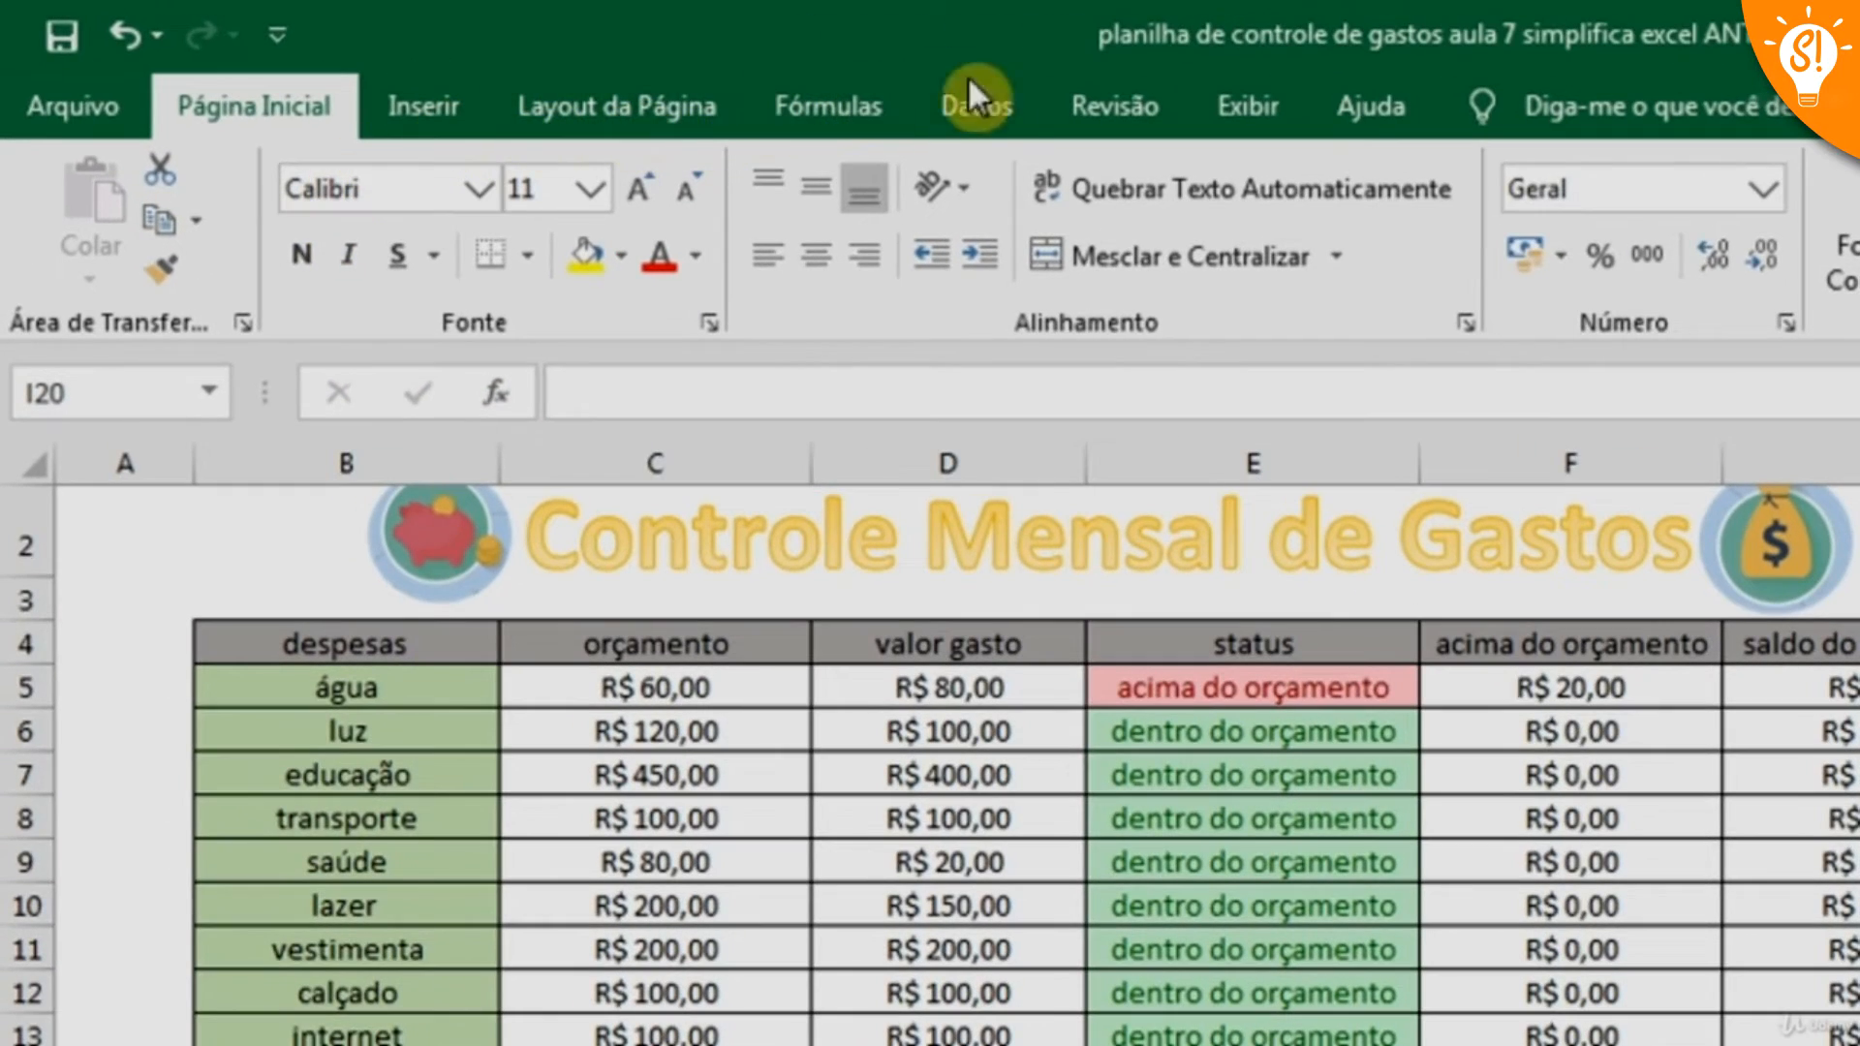
# In Visualização da Quebra de Página, extend the print area through column H and row 24, moving the page breaks so everything falls on one page
pyautogui.click(1246, 107)
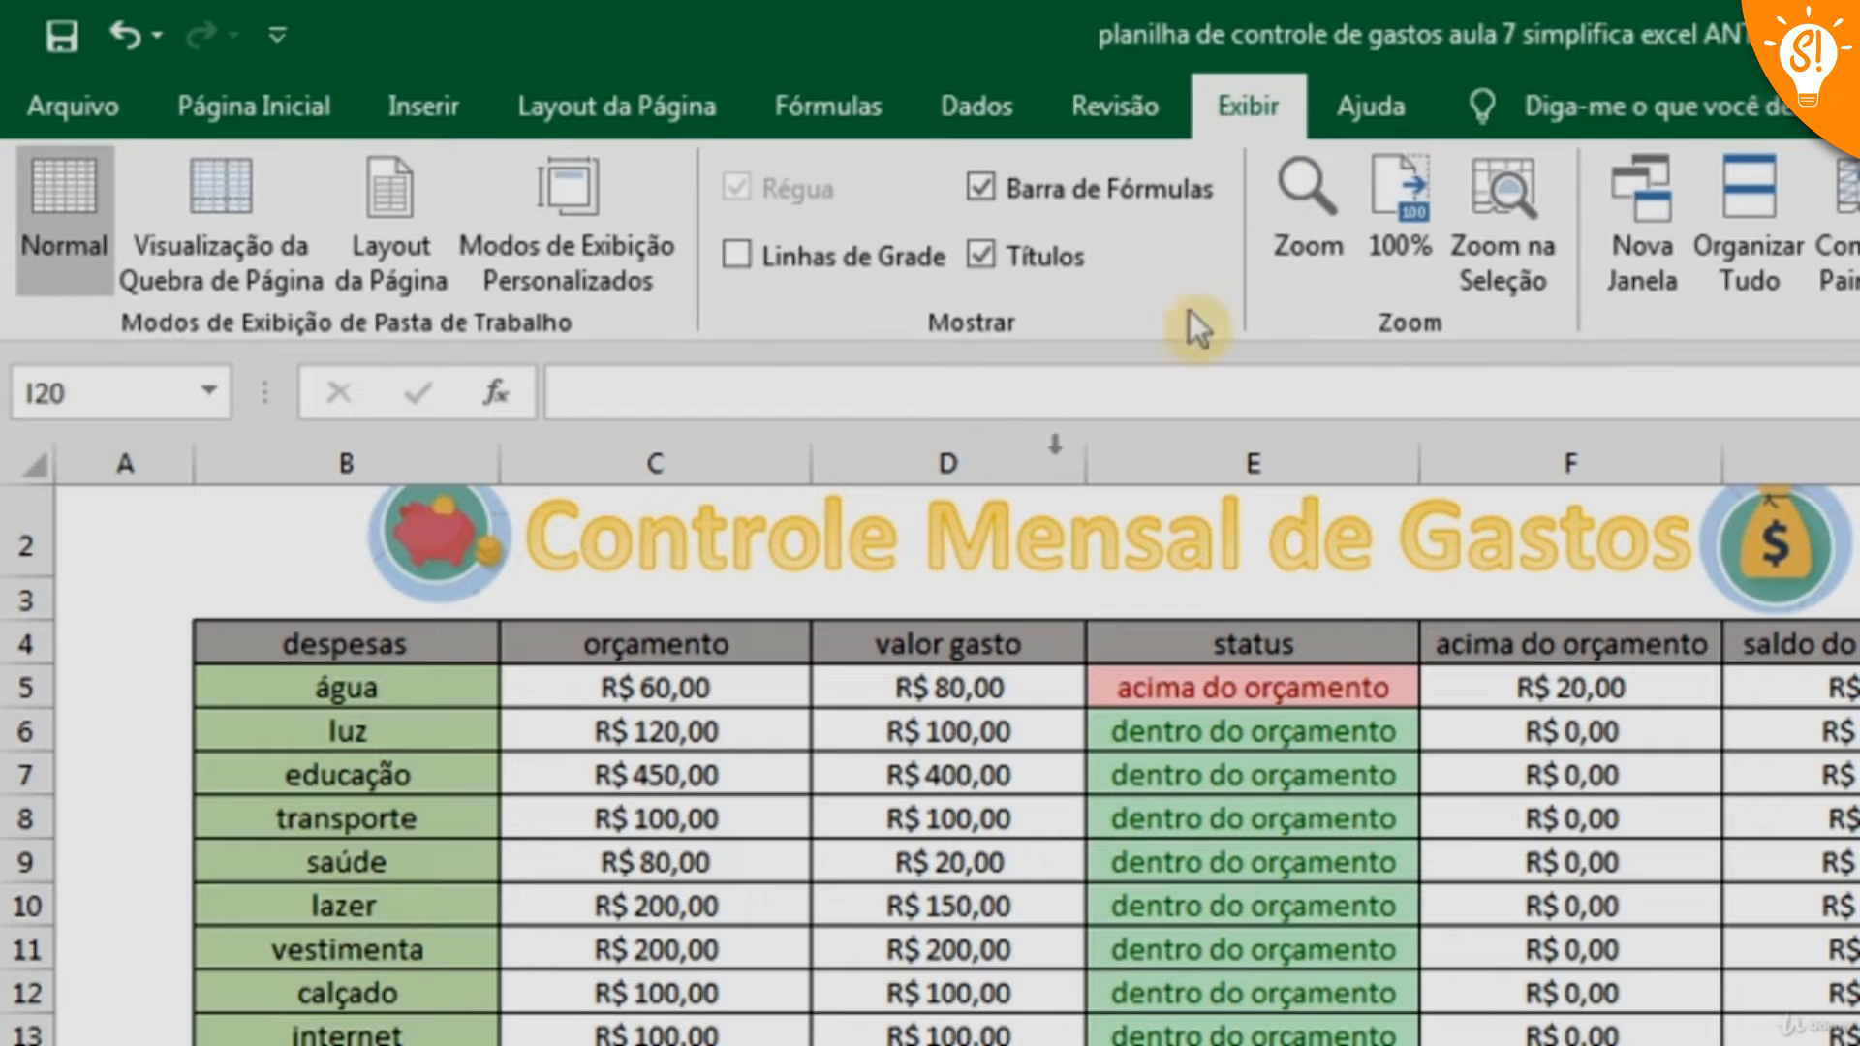
pyautogui.click(258, 250)
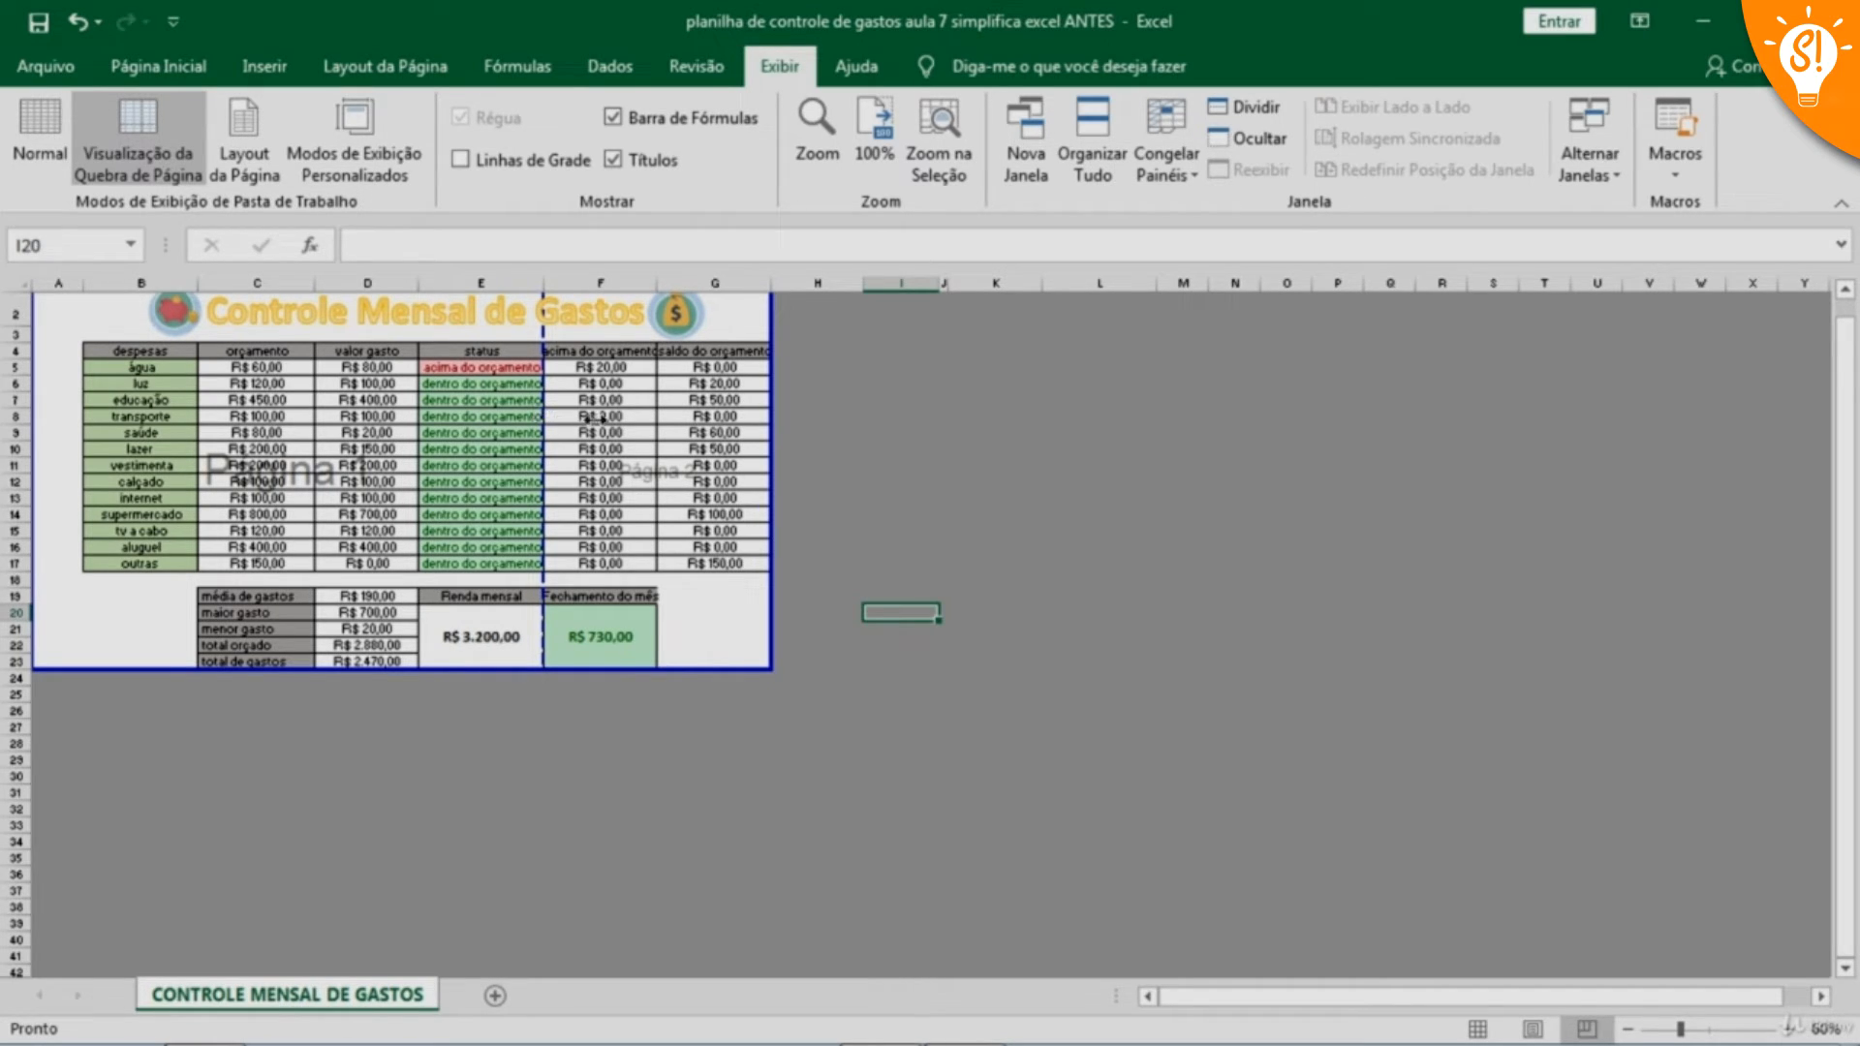
pyautogui.moveTo(785, 429); pyautogui.dragTo(790, 427)
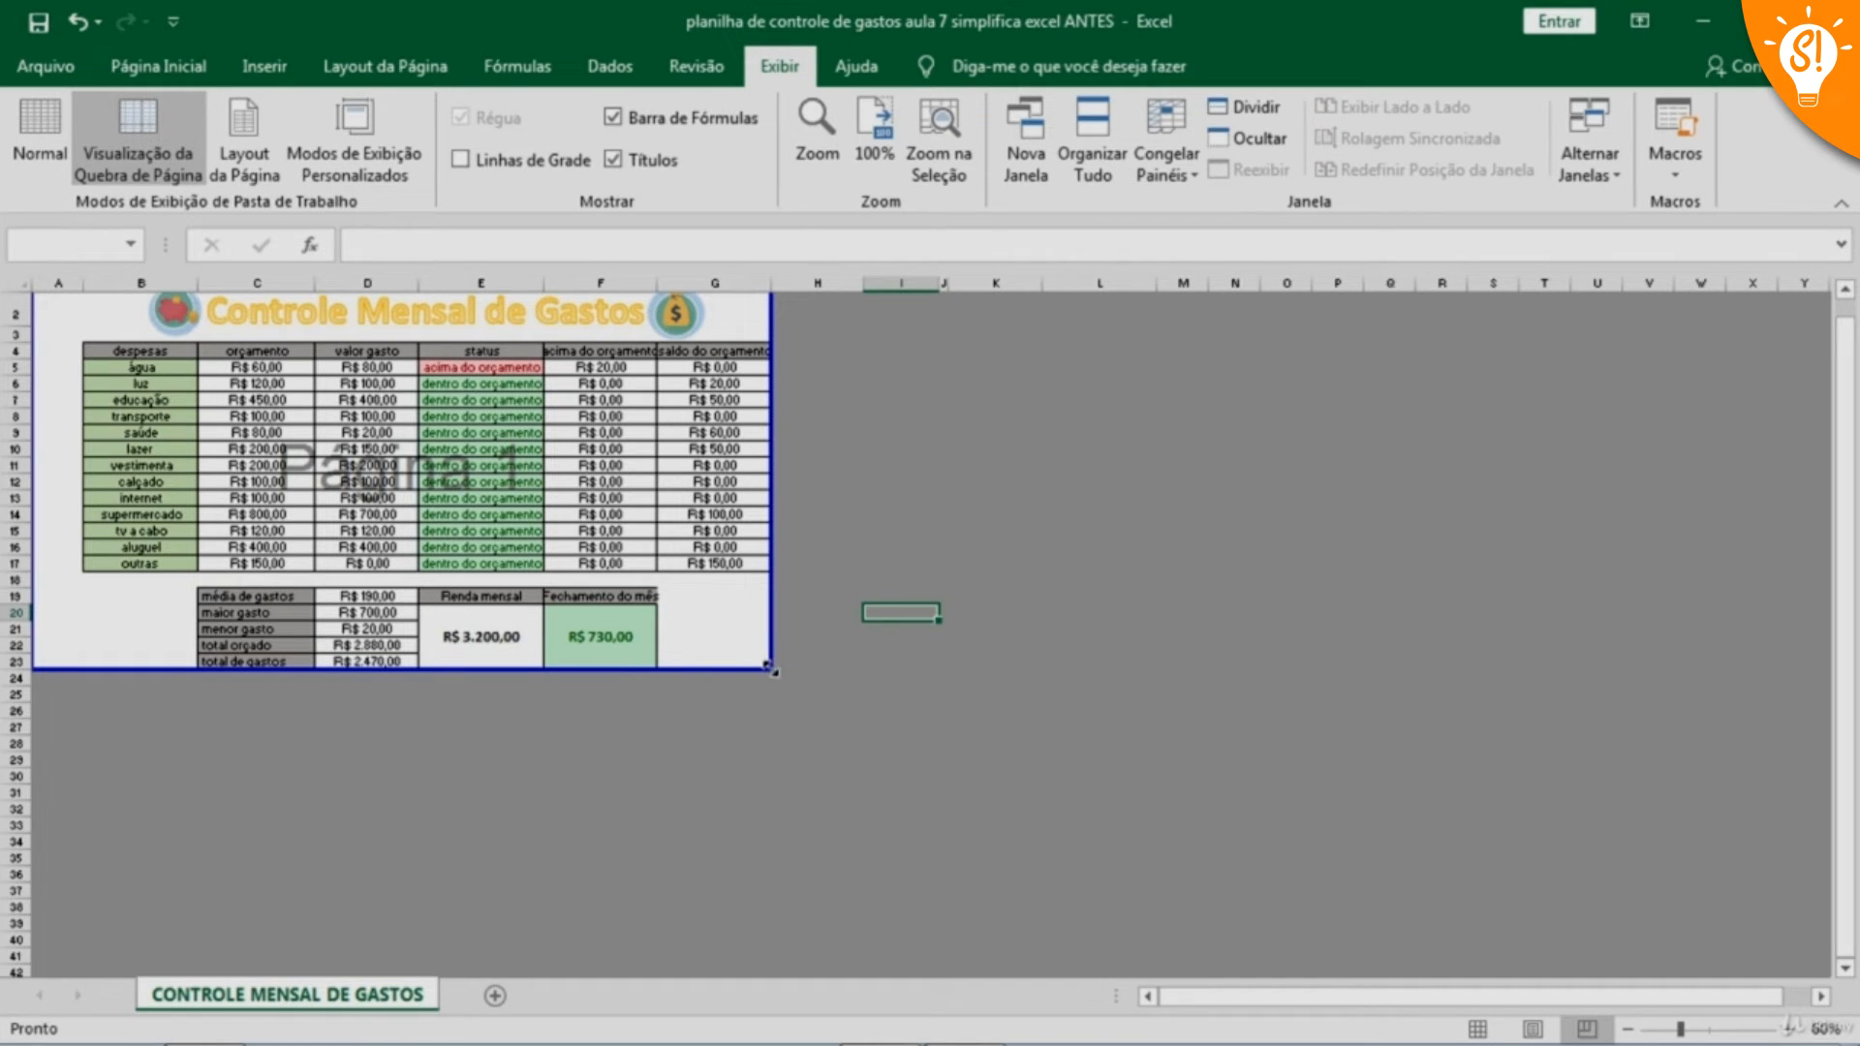
pyautogui.moveTo(771, 671); pyautogui.dragTo(809, 694)
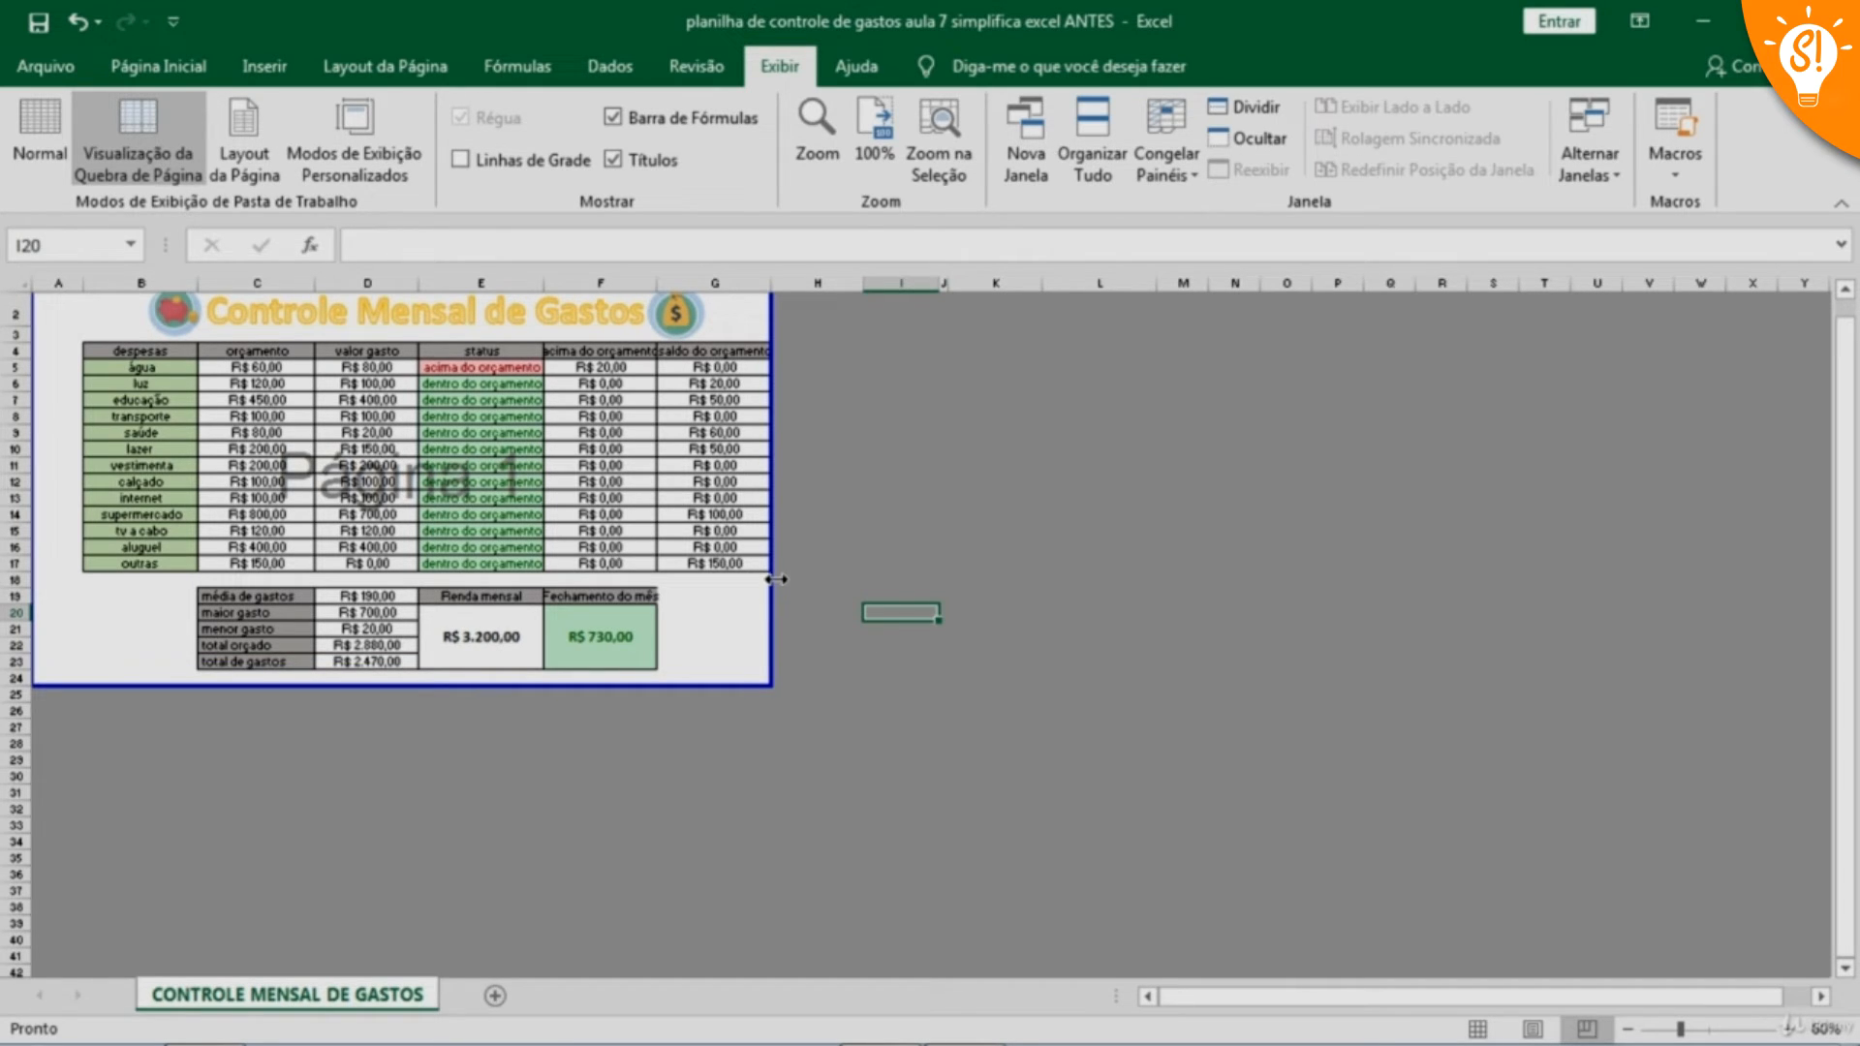
pyautogui.moveTo(776, 580); pyautogui.dragTo(862, 580)
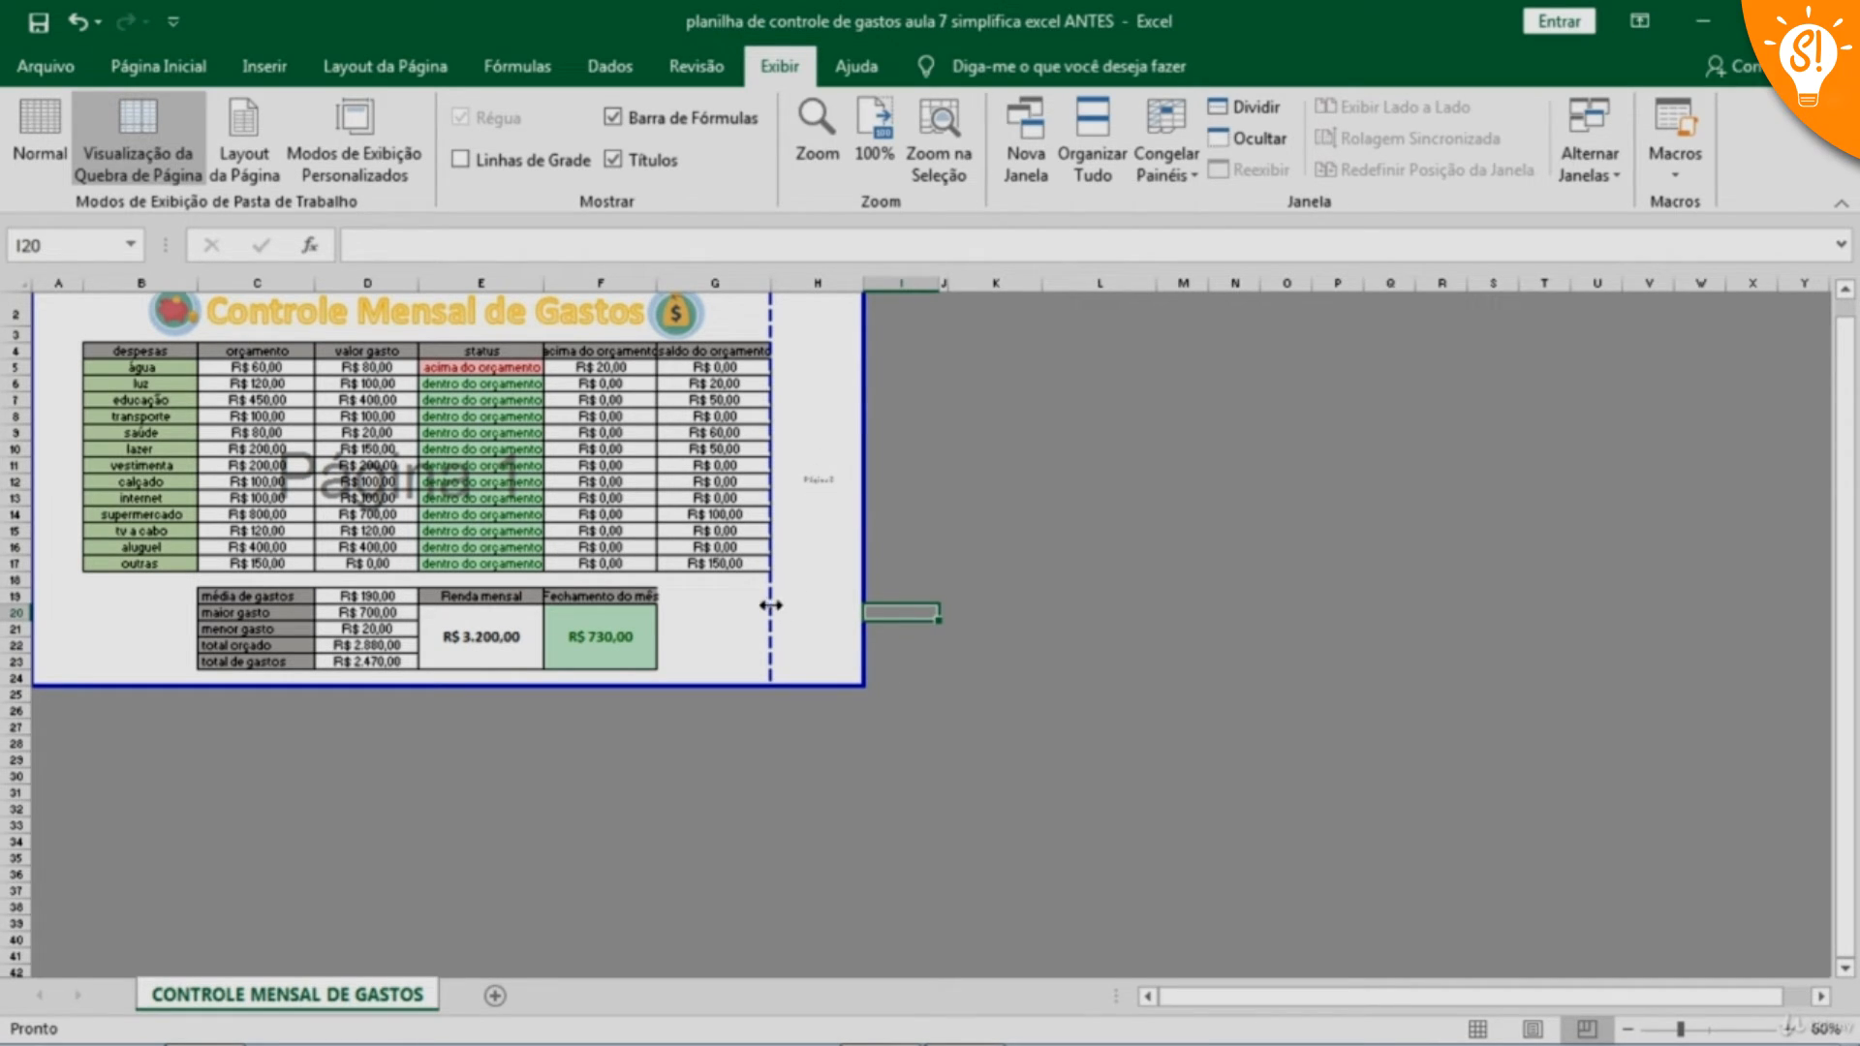
pyautogui.moveTo(771, 606); pyautogui.dragTo(864, 603)
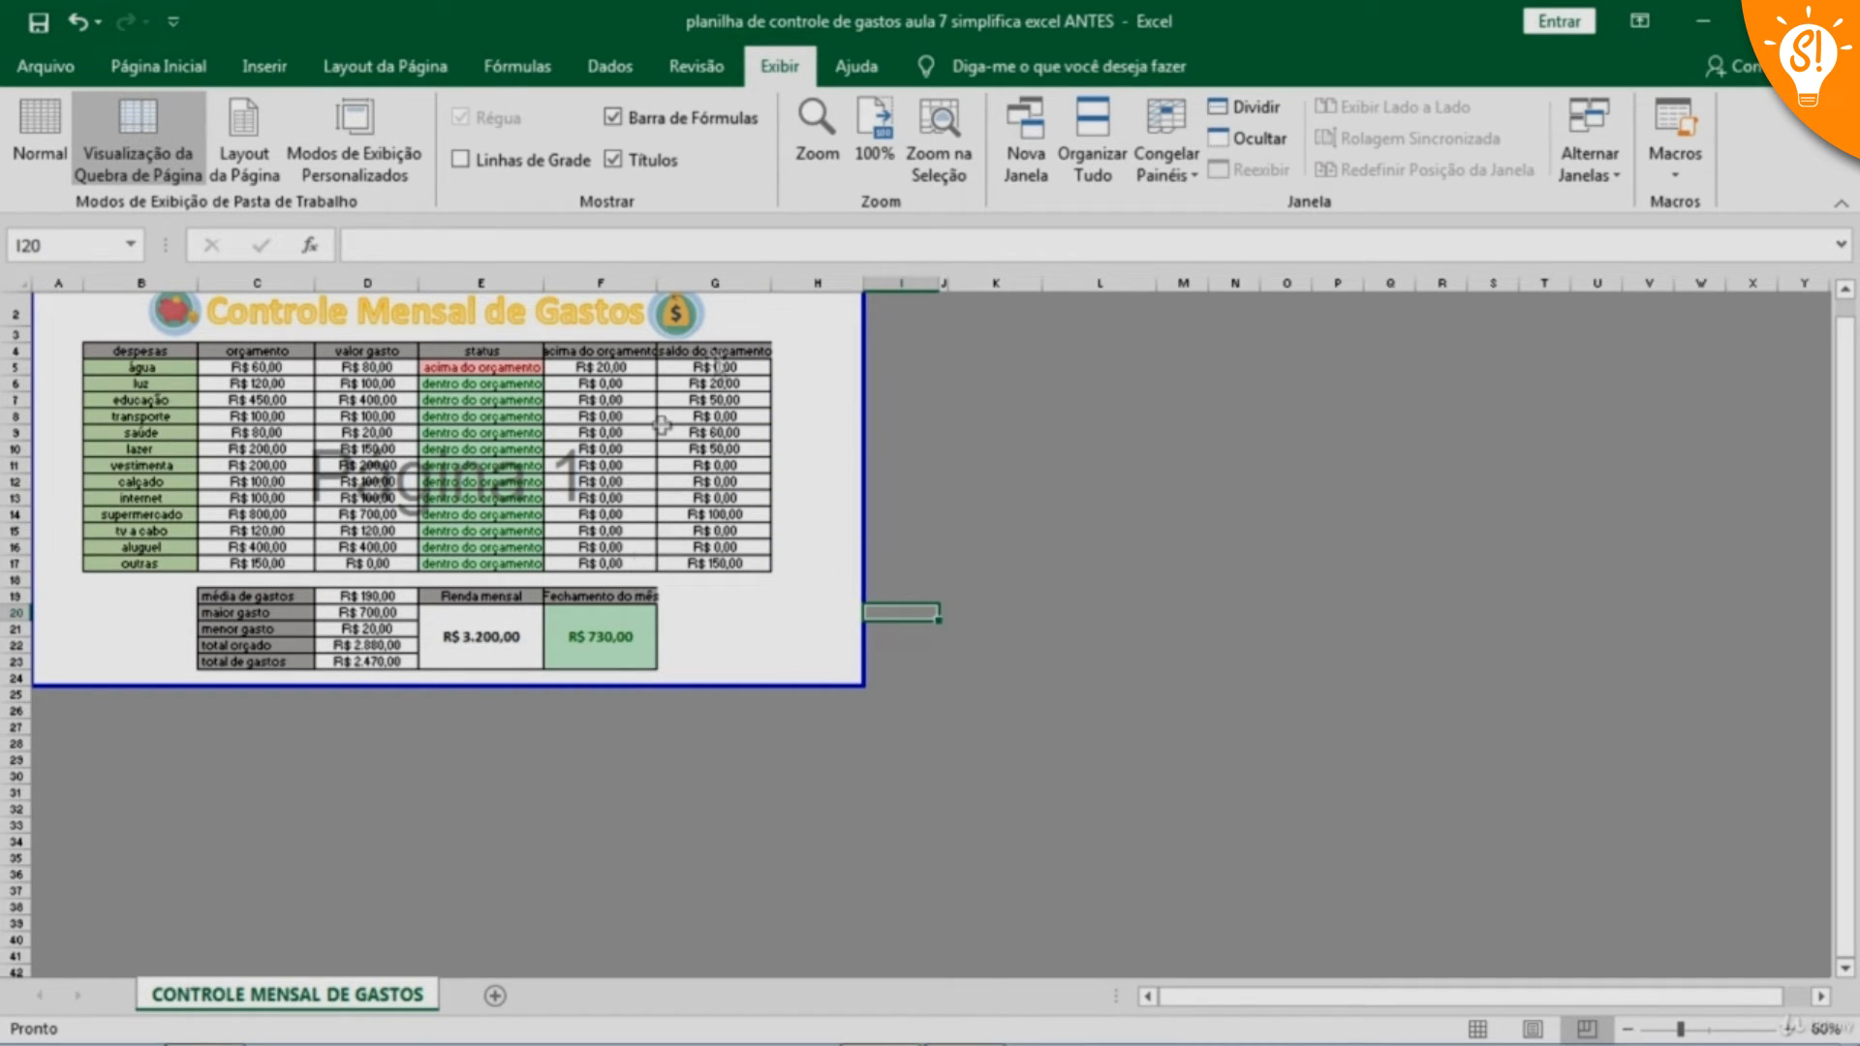
# Set the sheet's print settings to Orientação Paisagem, Margens Normais and Ajustar Planilha em Uma Página
pyautogui.click(39, 63)
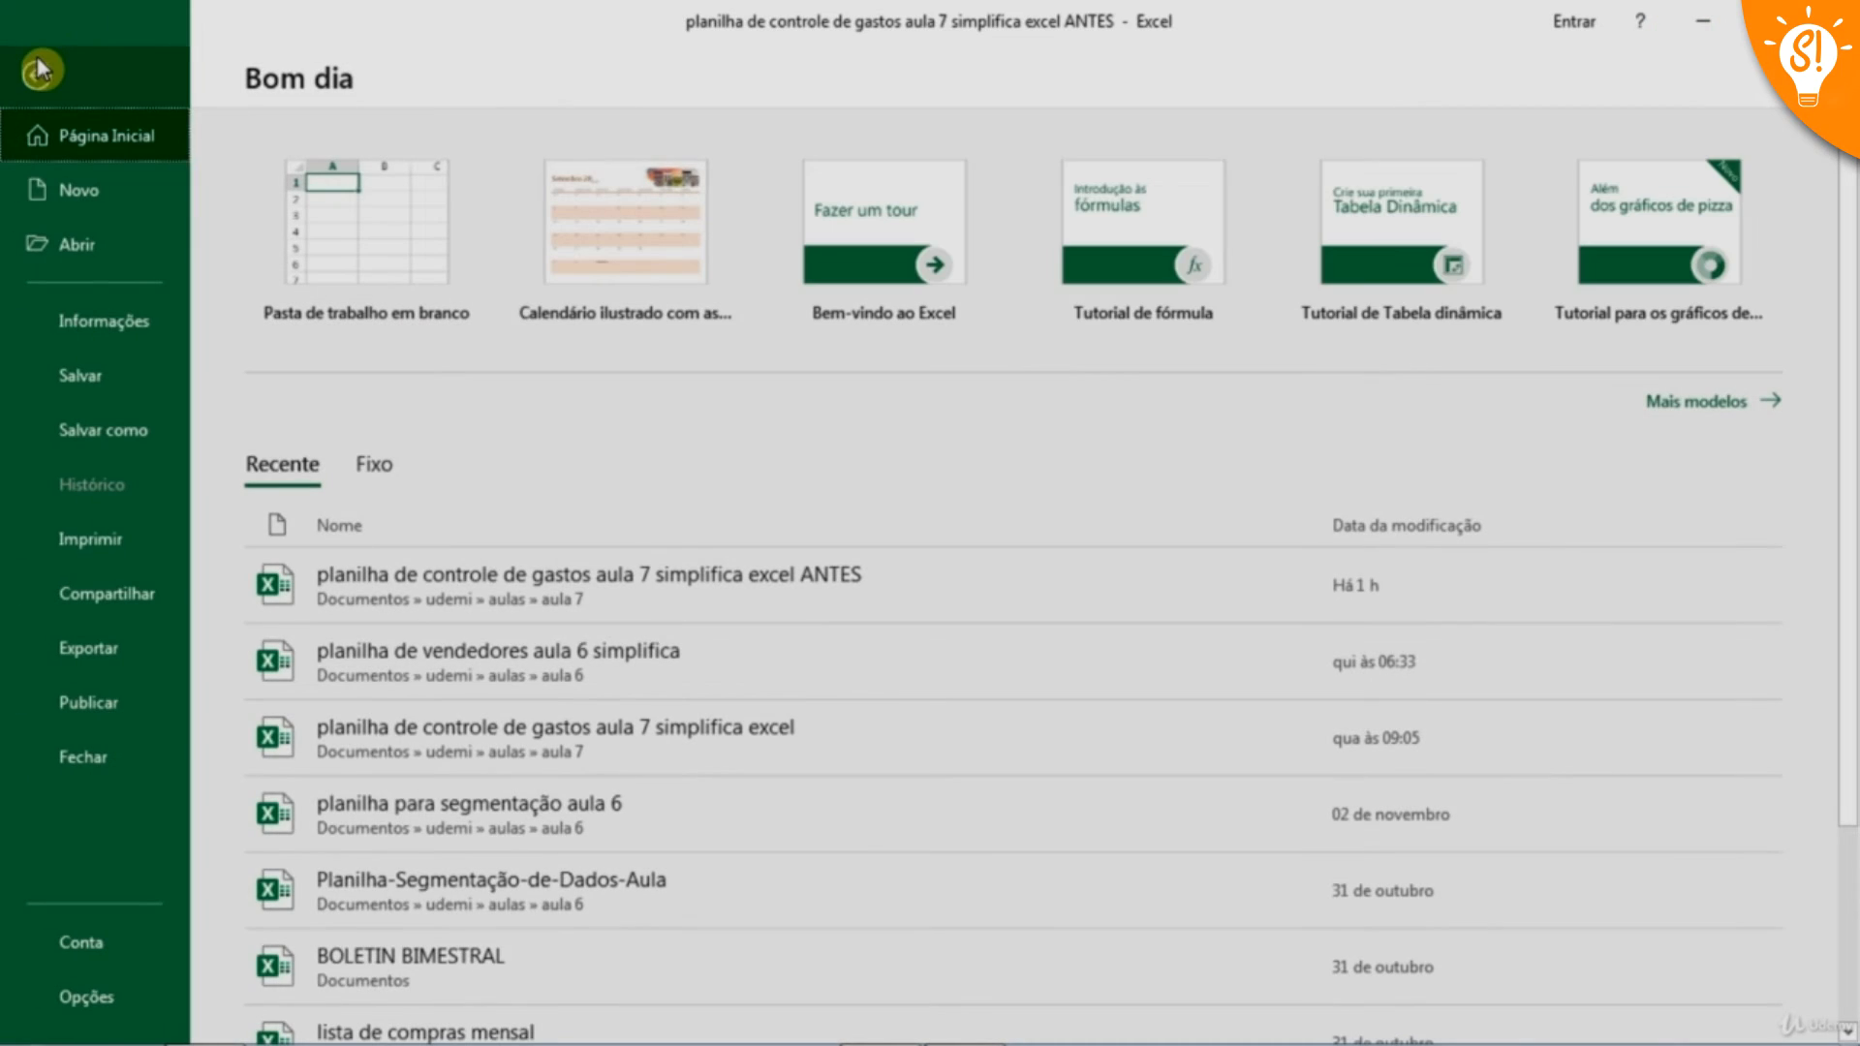
pyautogui.click(114, 539)
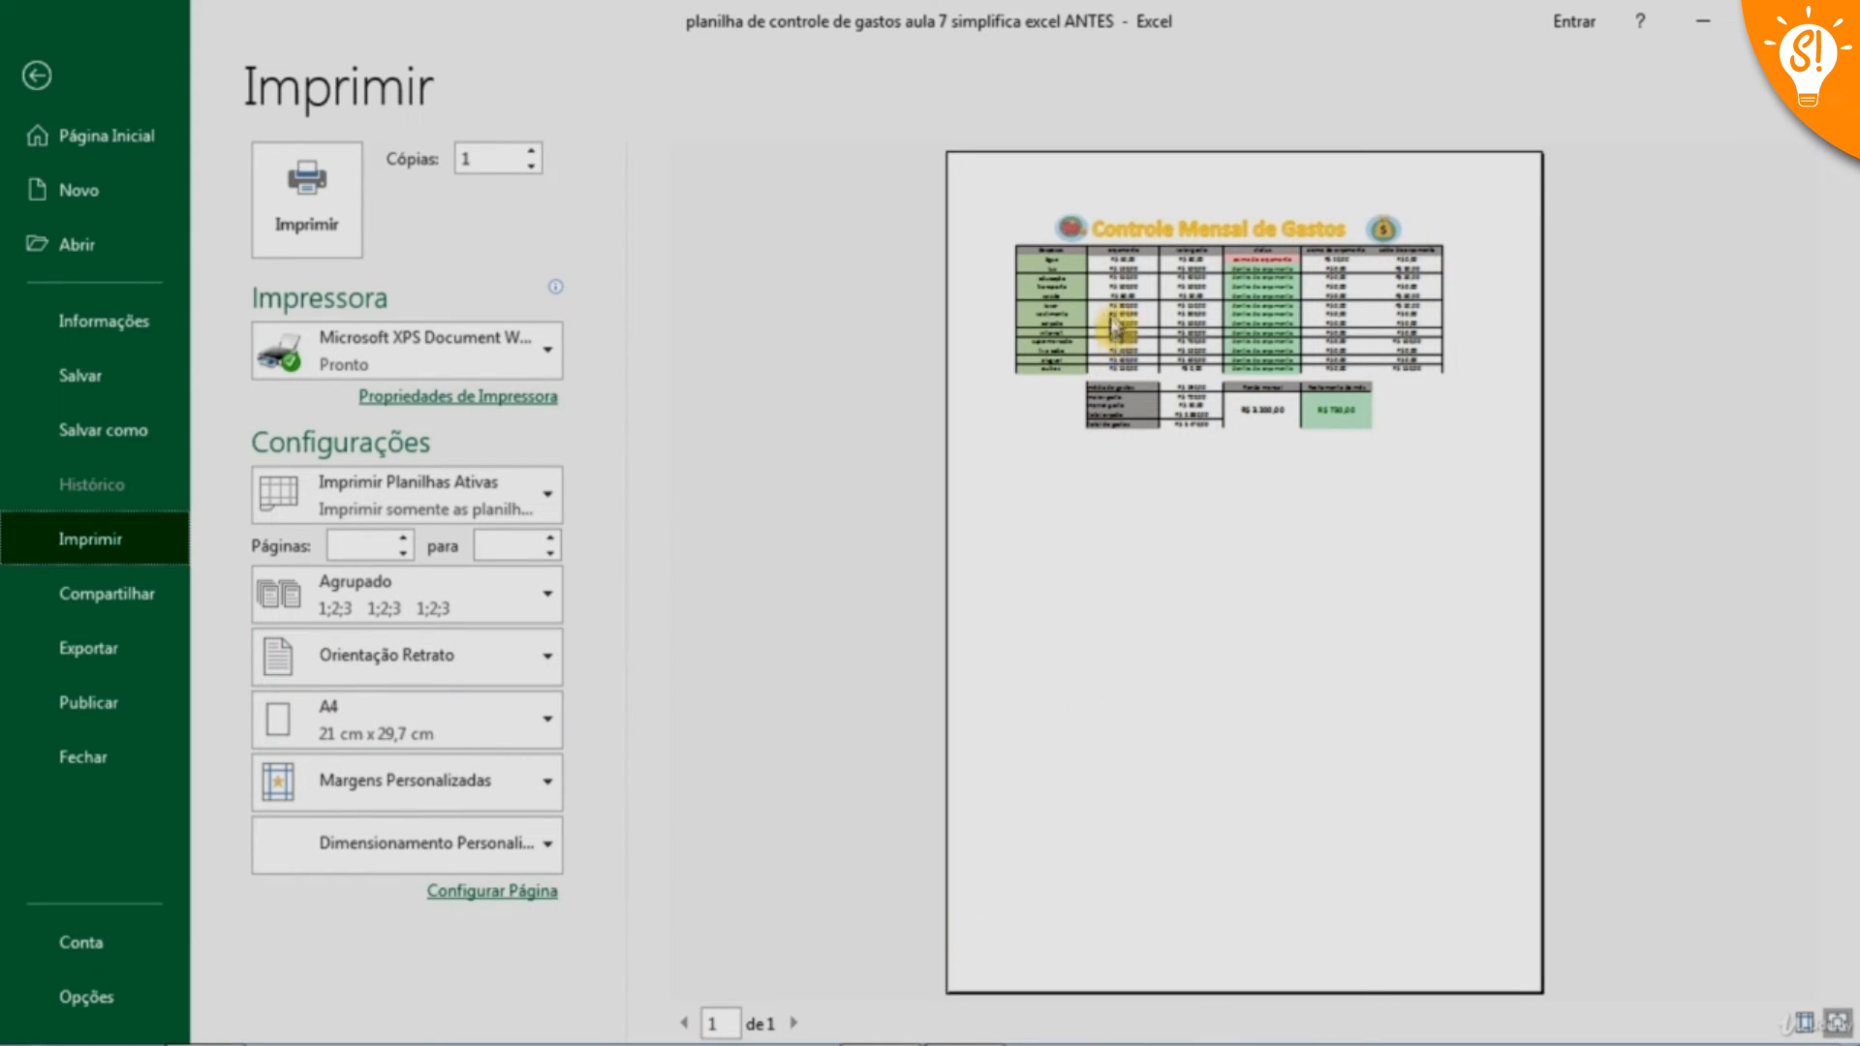
pyautogui.click(543, 658)
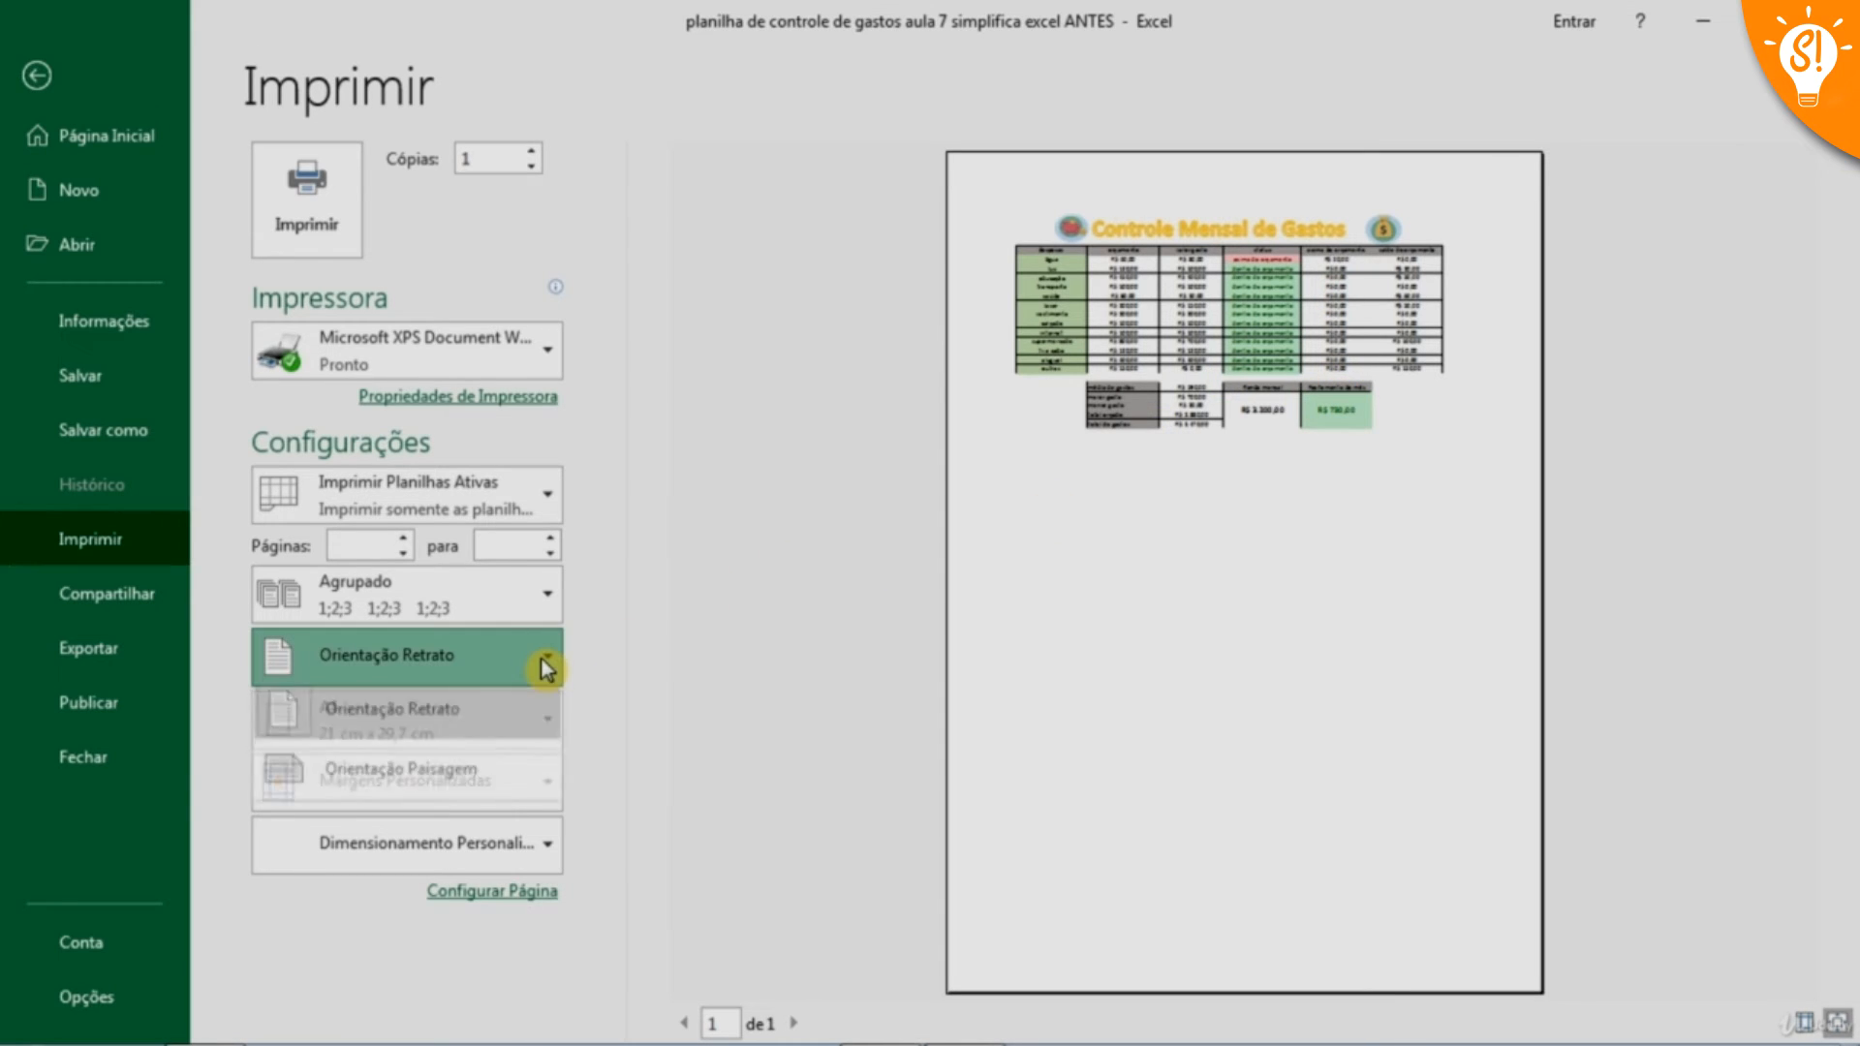
pyautogui.click(428, 777)
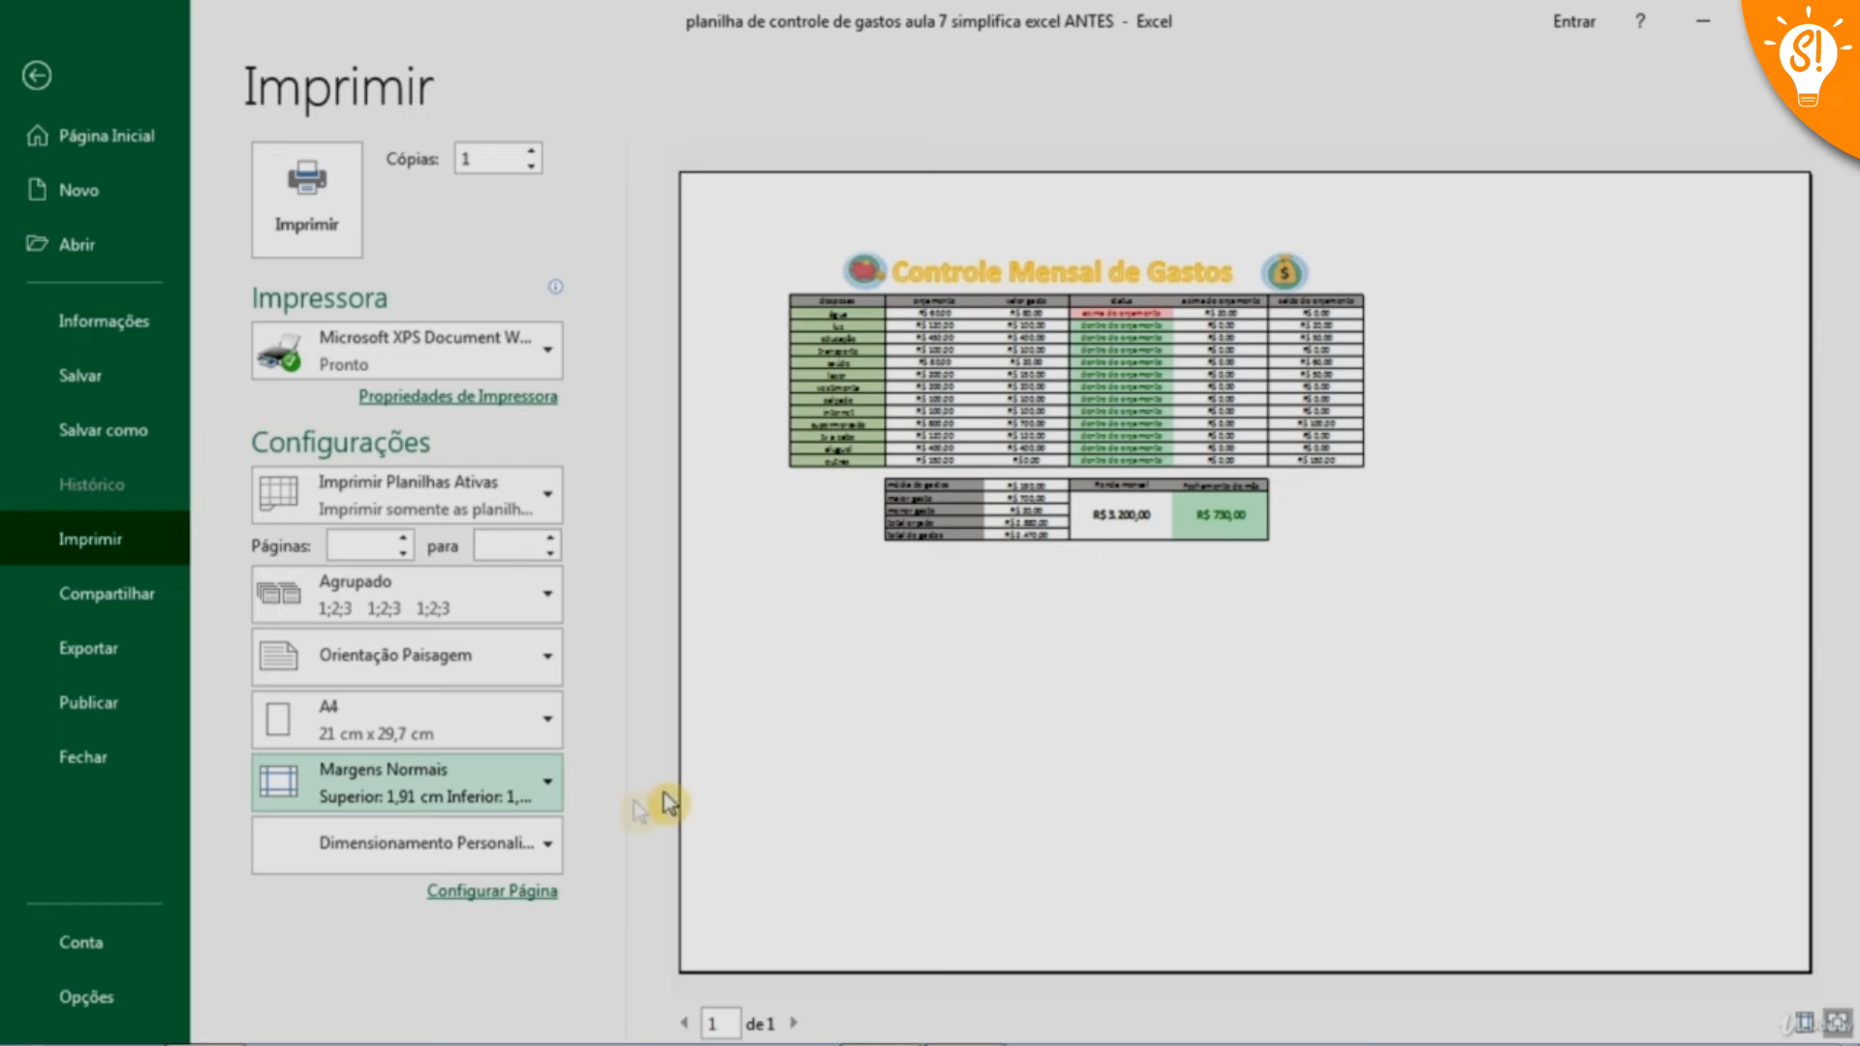
pyautogui.click(517, 853)
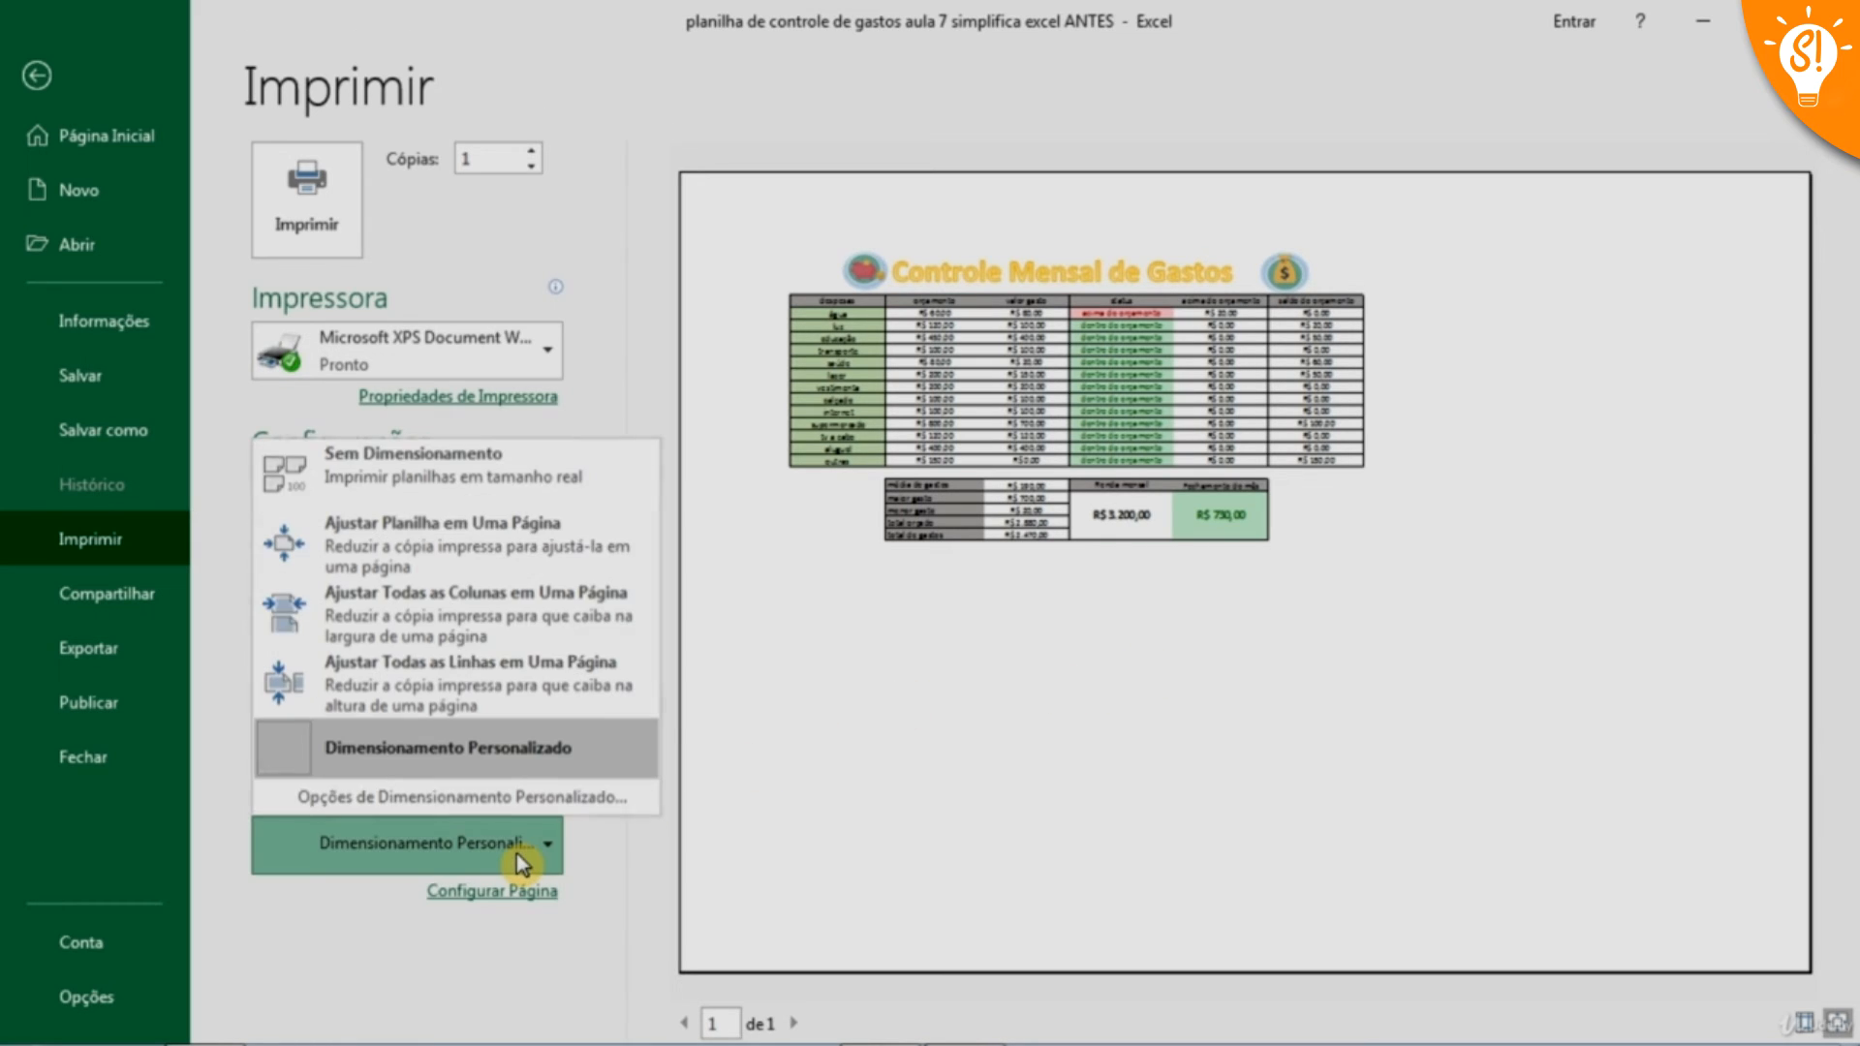
pyautogui.click(392, 569)
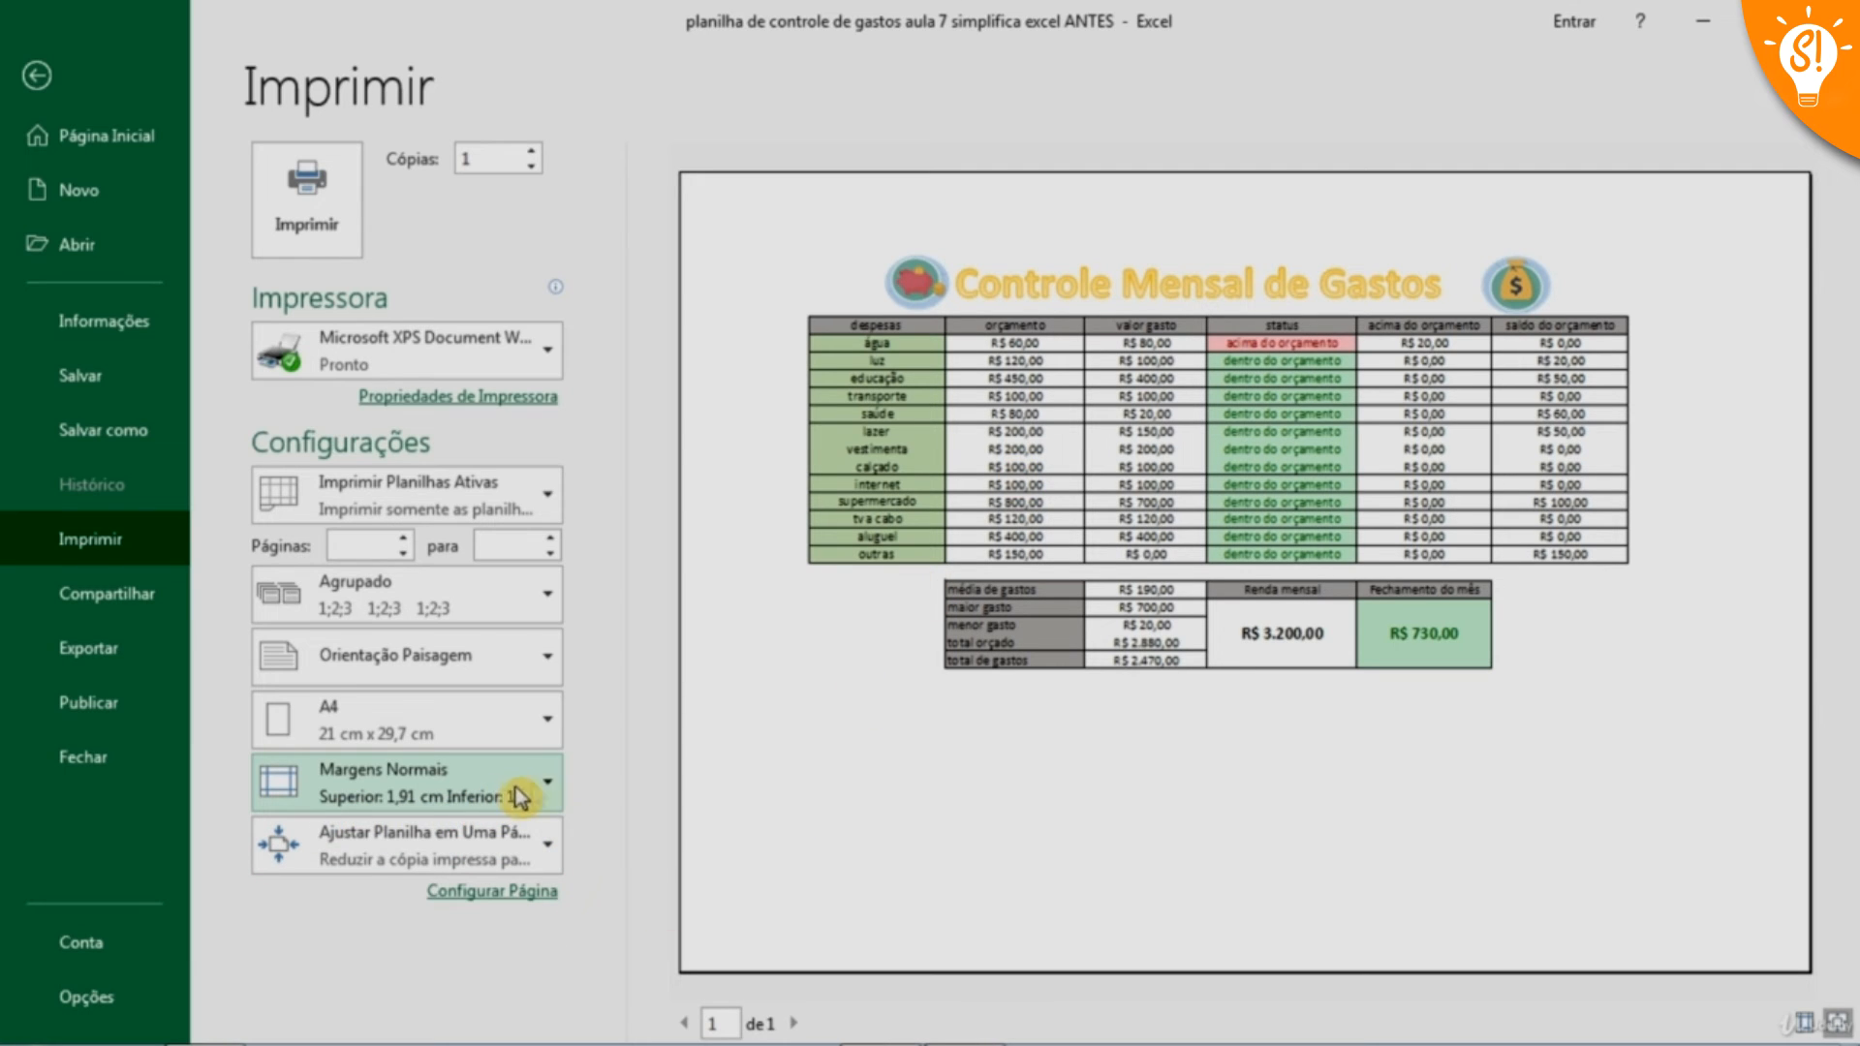
# Center the spreadsheet on the printed page both horizontally and vertically through the custom margin settings
pyautogui.click(548, 792)
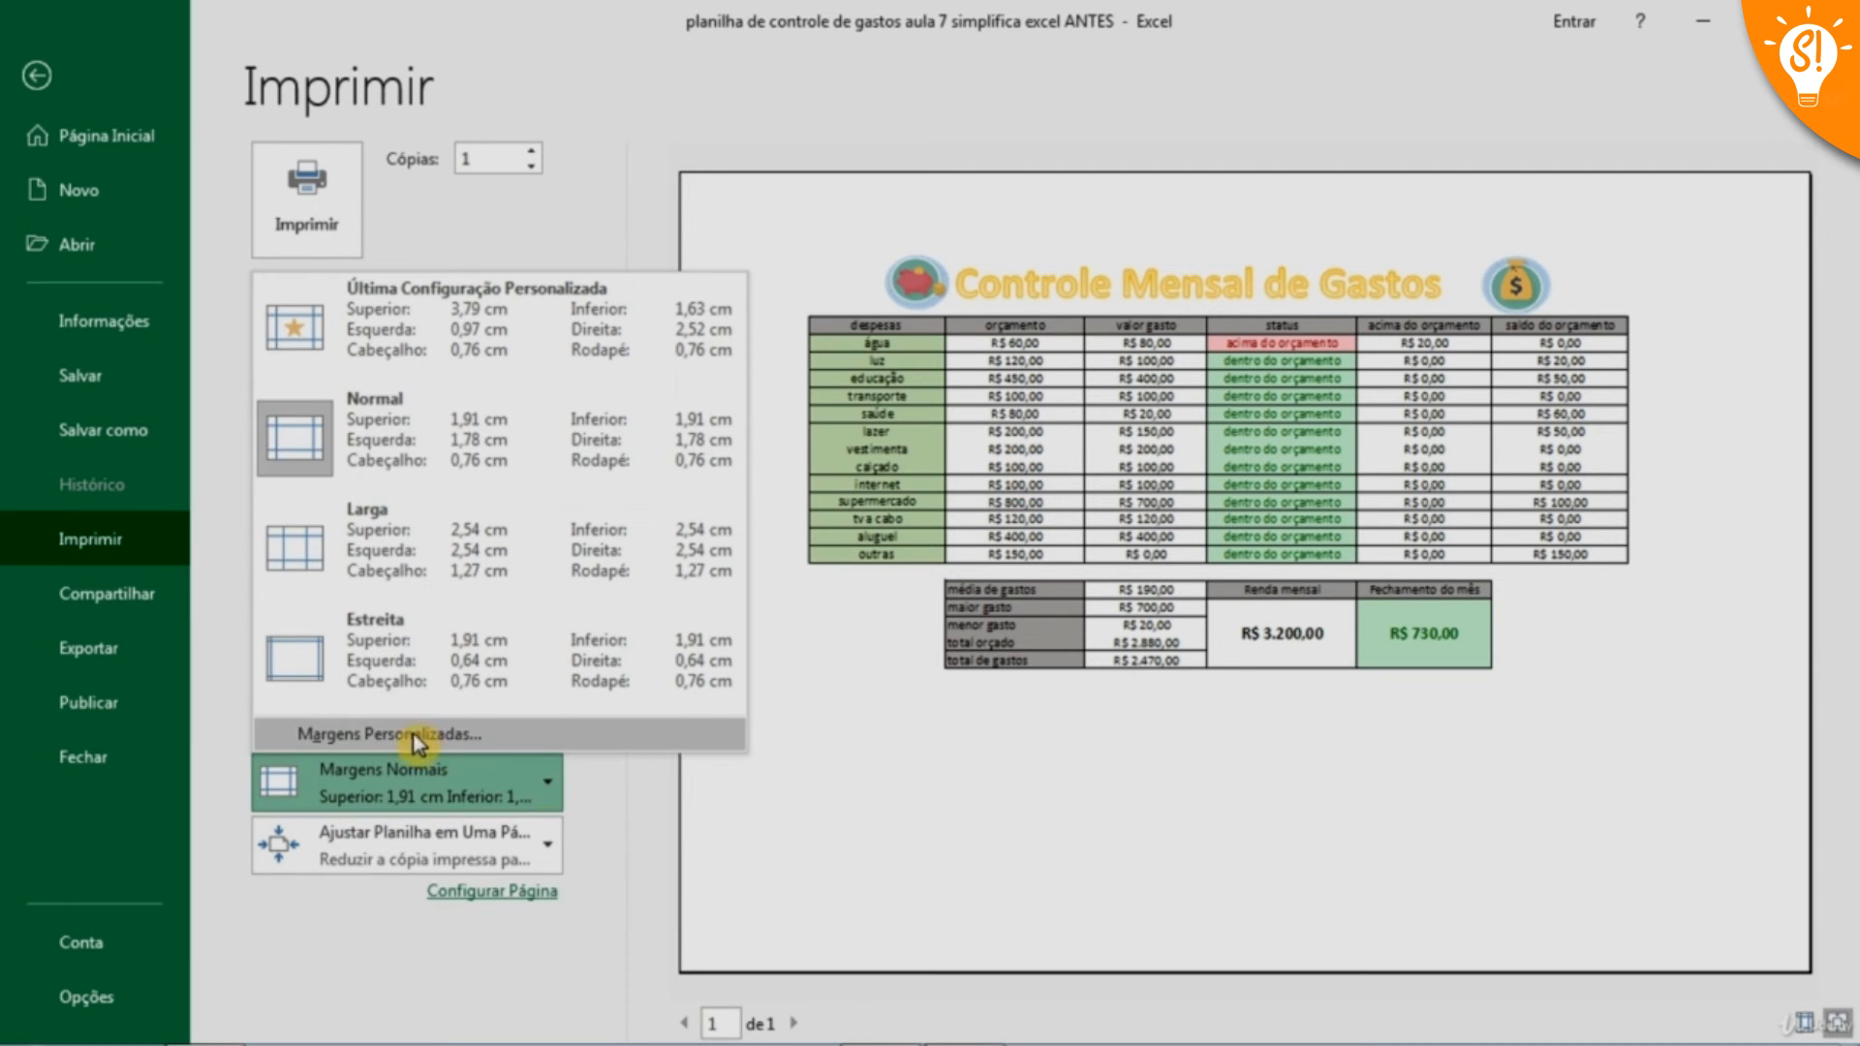
pyautogui.click(430, 737)
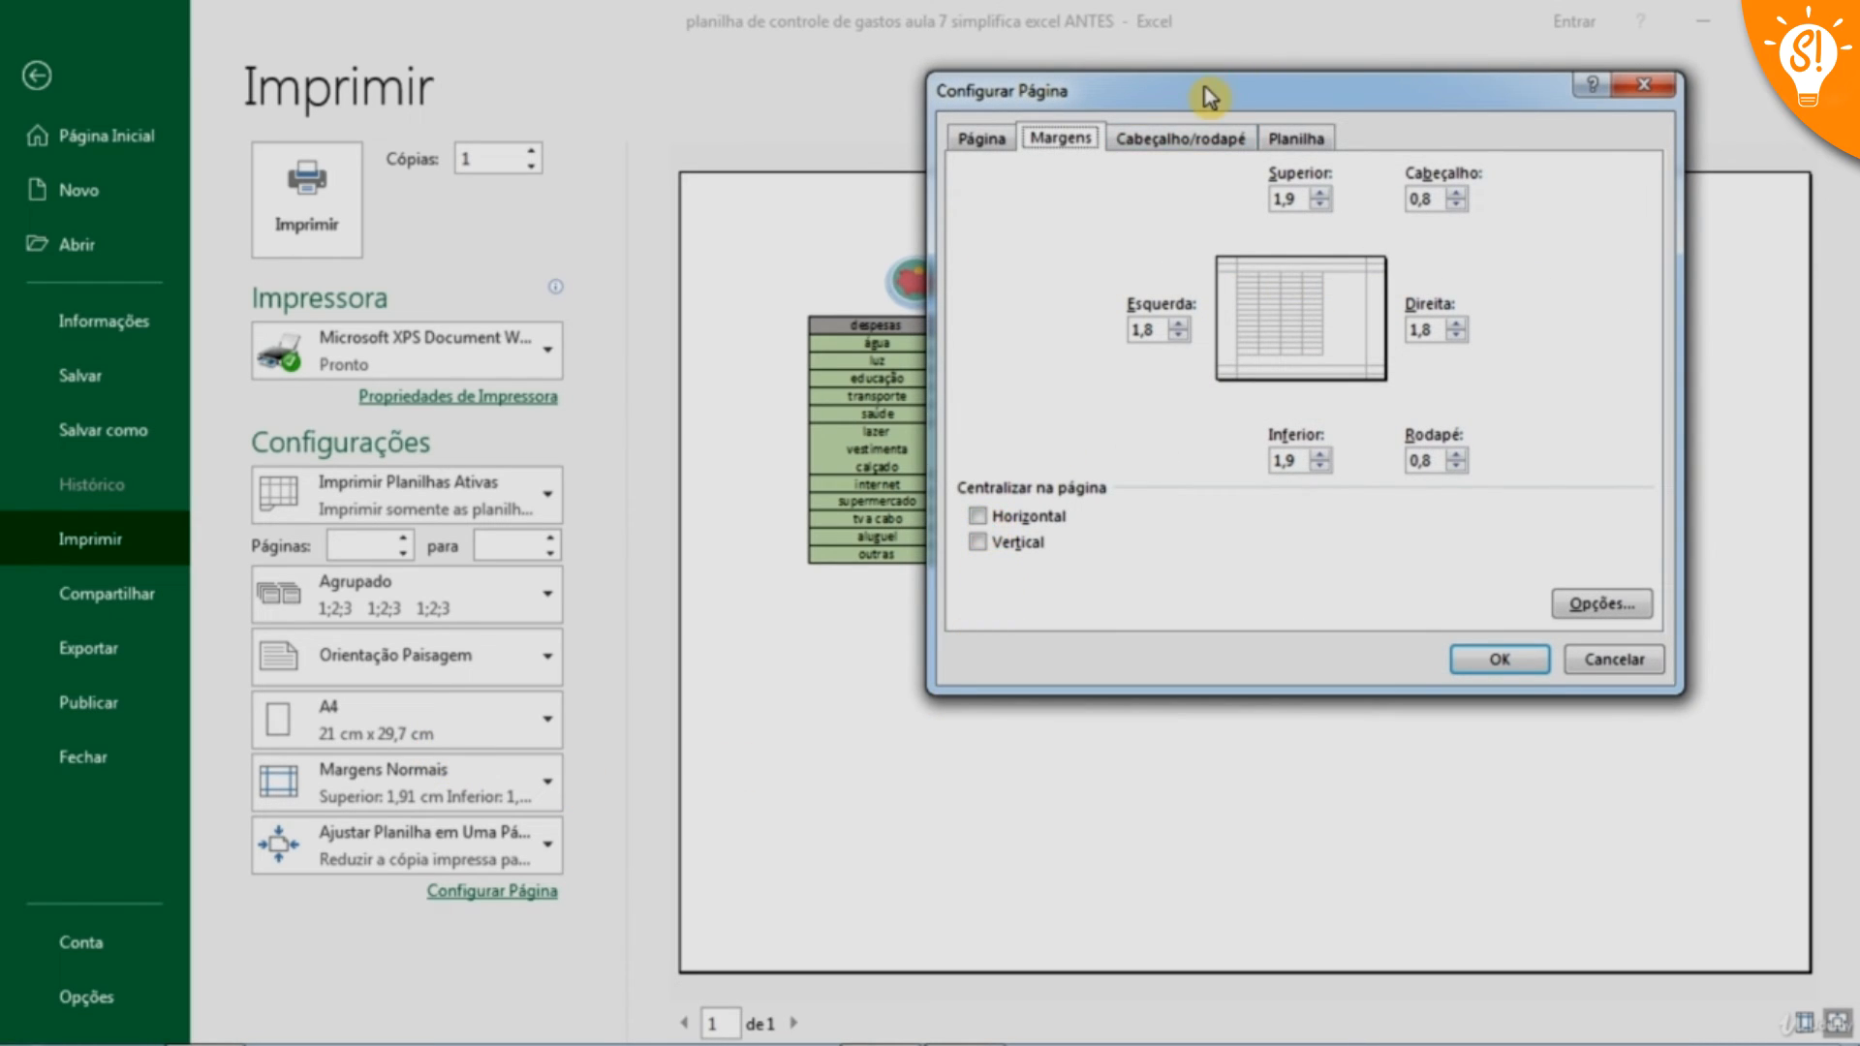
pyautogui.moveTo(1204, 91); pyautogui.dragTo(1499, 43)
pyautogui.click(1275, 467)
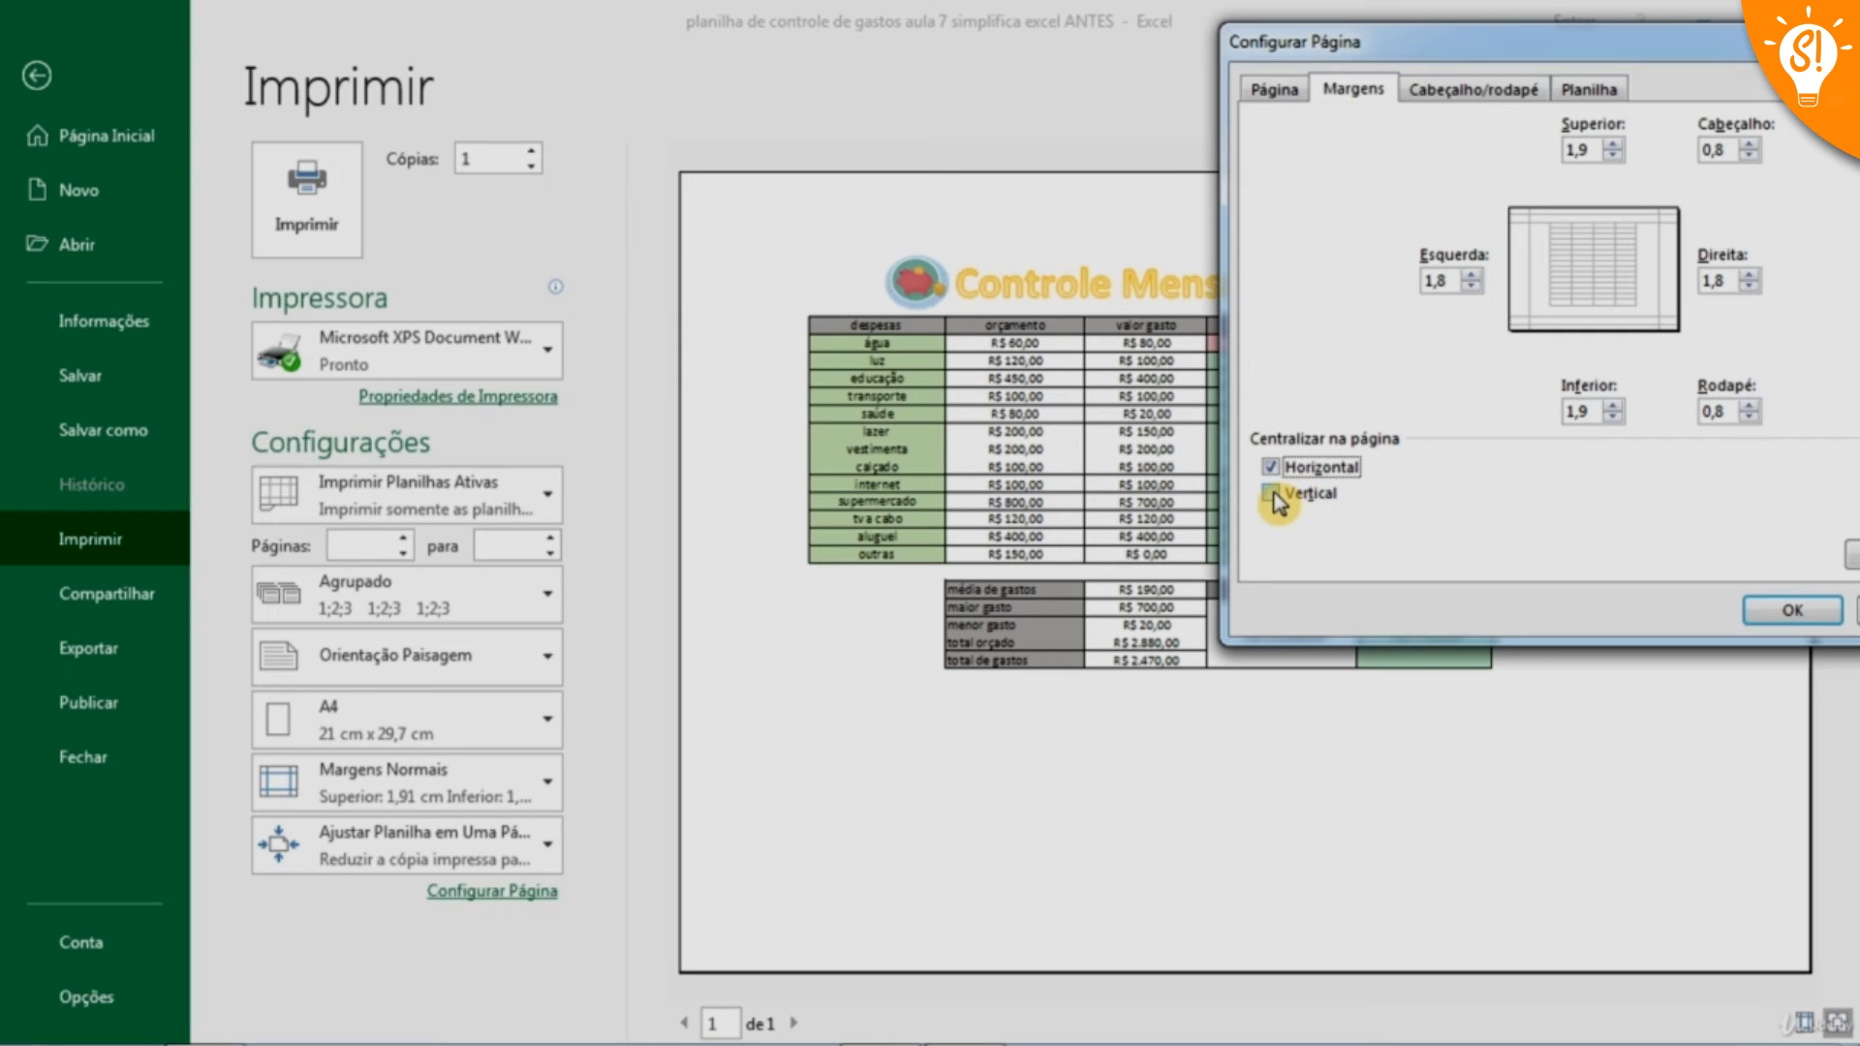
pyautogui.click(1300, 494)
pyautogui.moveTo(1655, 43); pyautogui.dragTo(1524, 50)
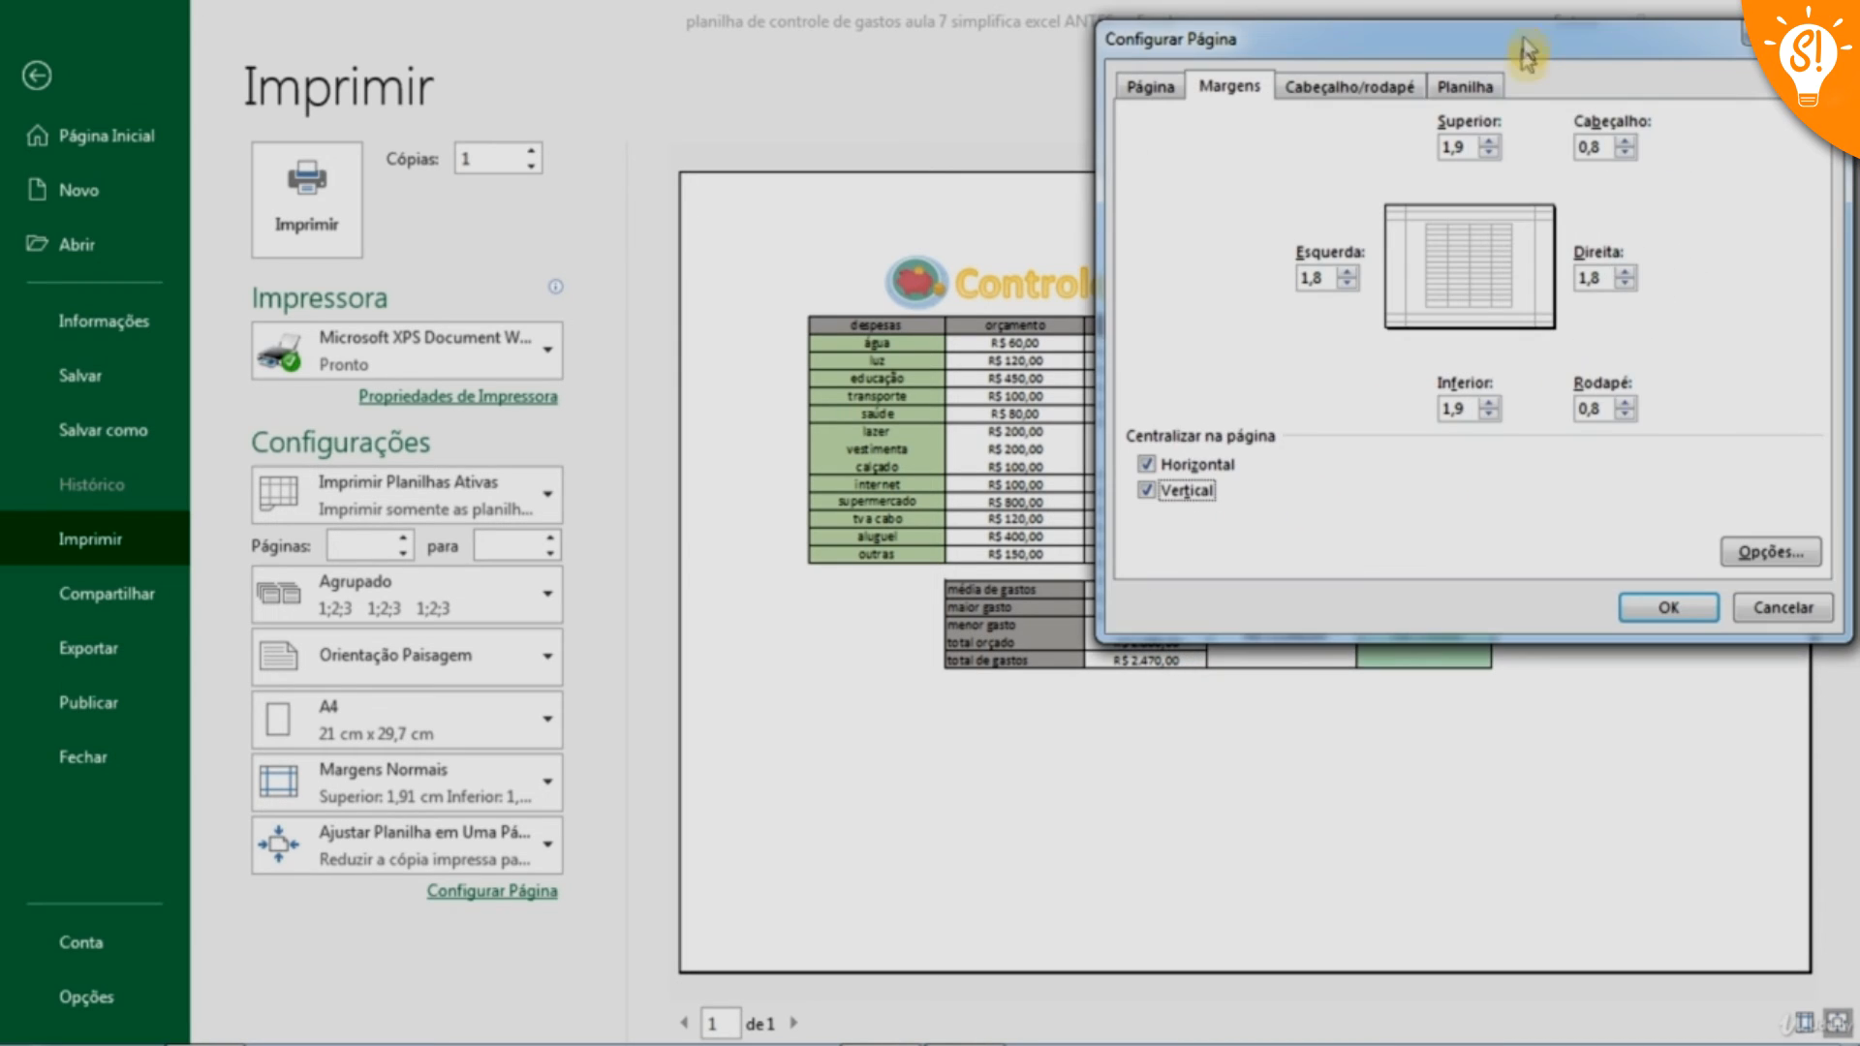
pyautogui.click(1669, 607)
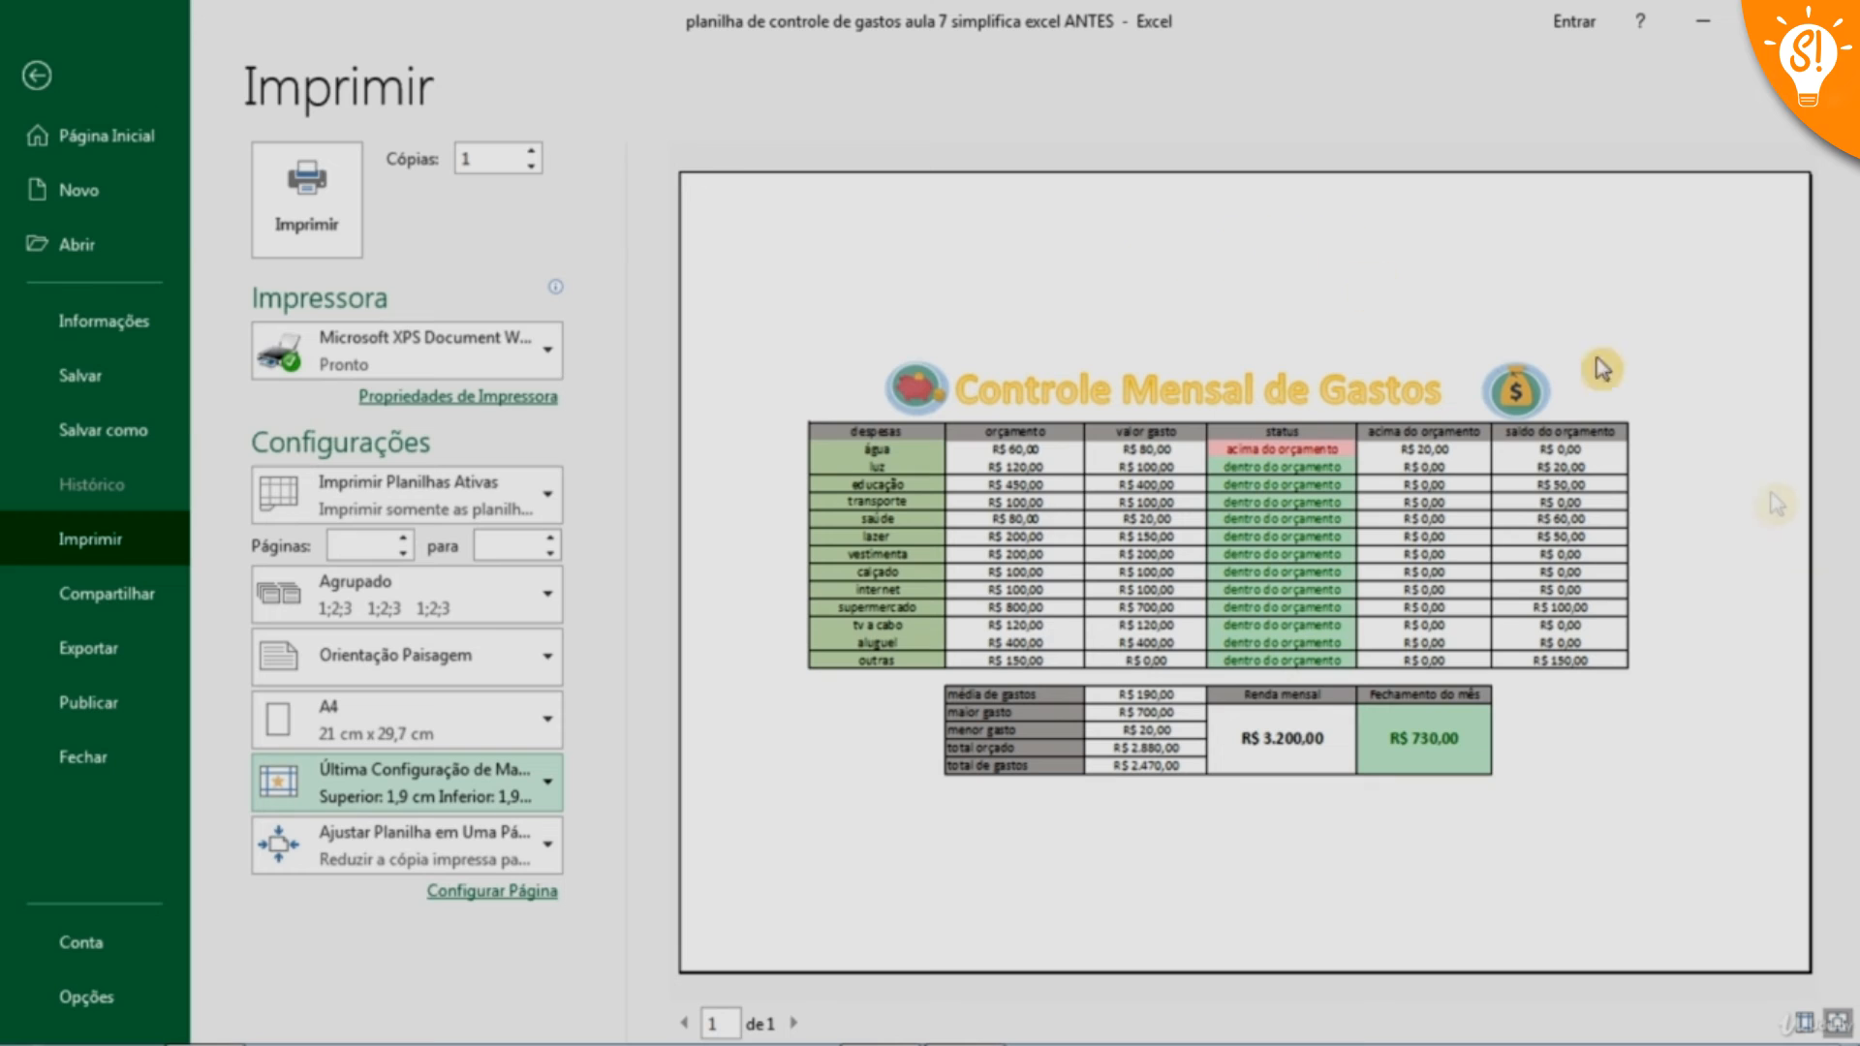
# Add a custom page header with the text "cabeçário esquerdo" in its left section
pyautogui.click(552, 799)
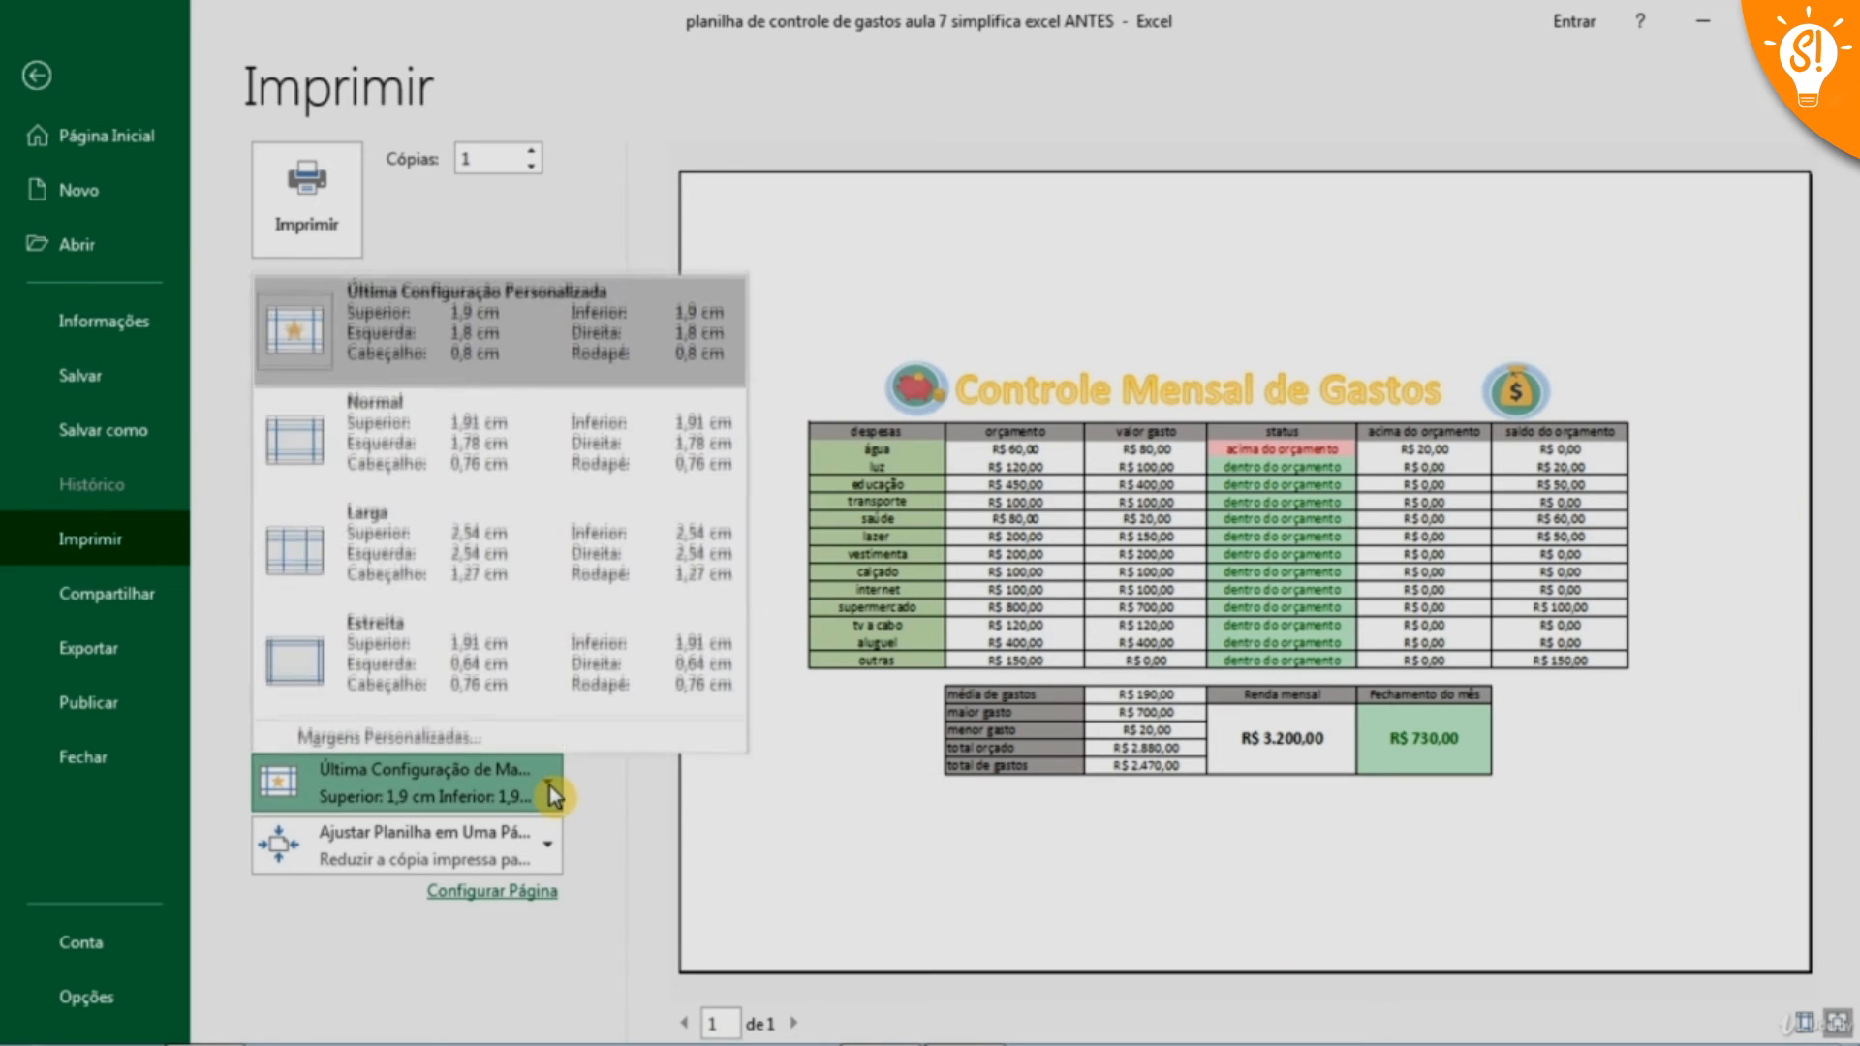
pyautogui.click(412, 746)
pyautogui.hotkey('ctrl', 'Tab')
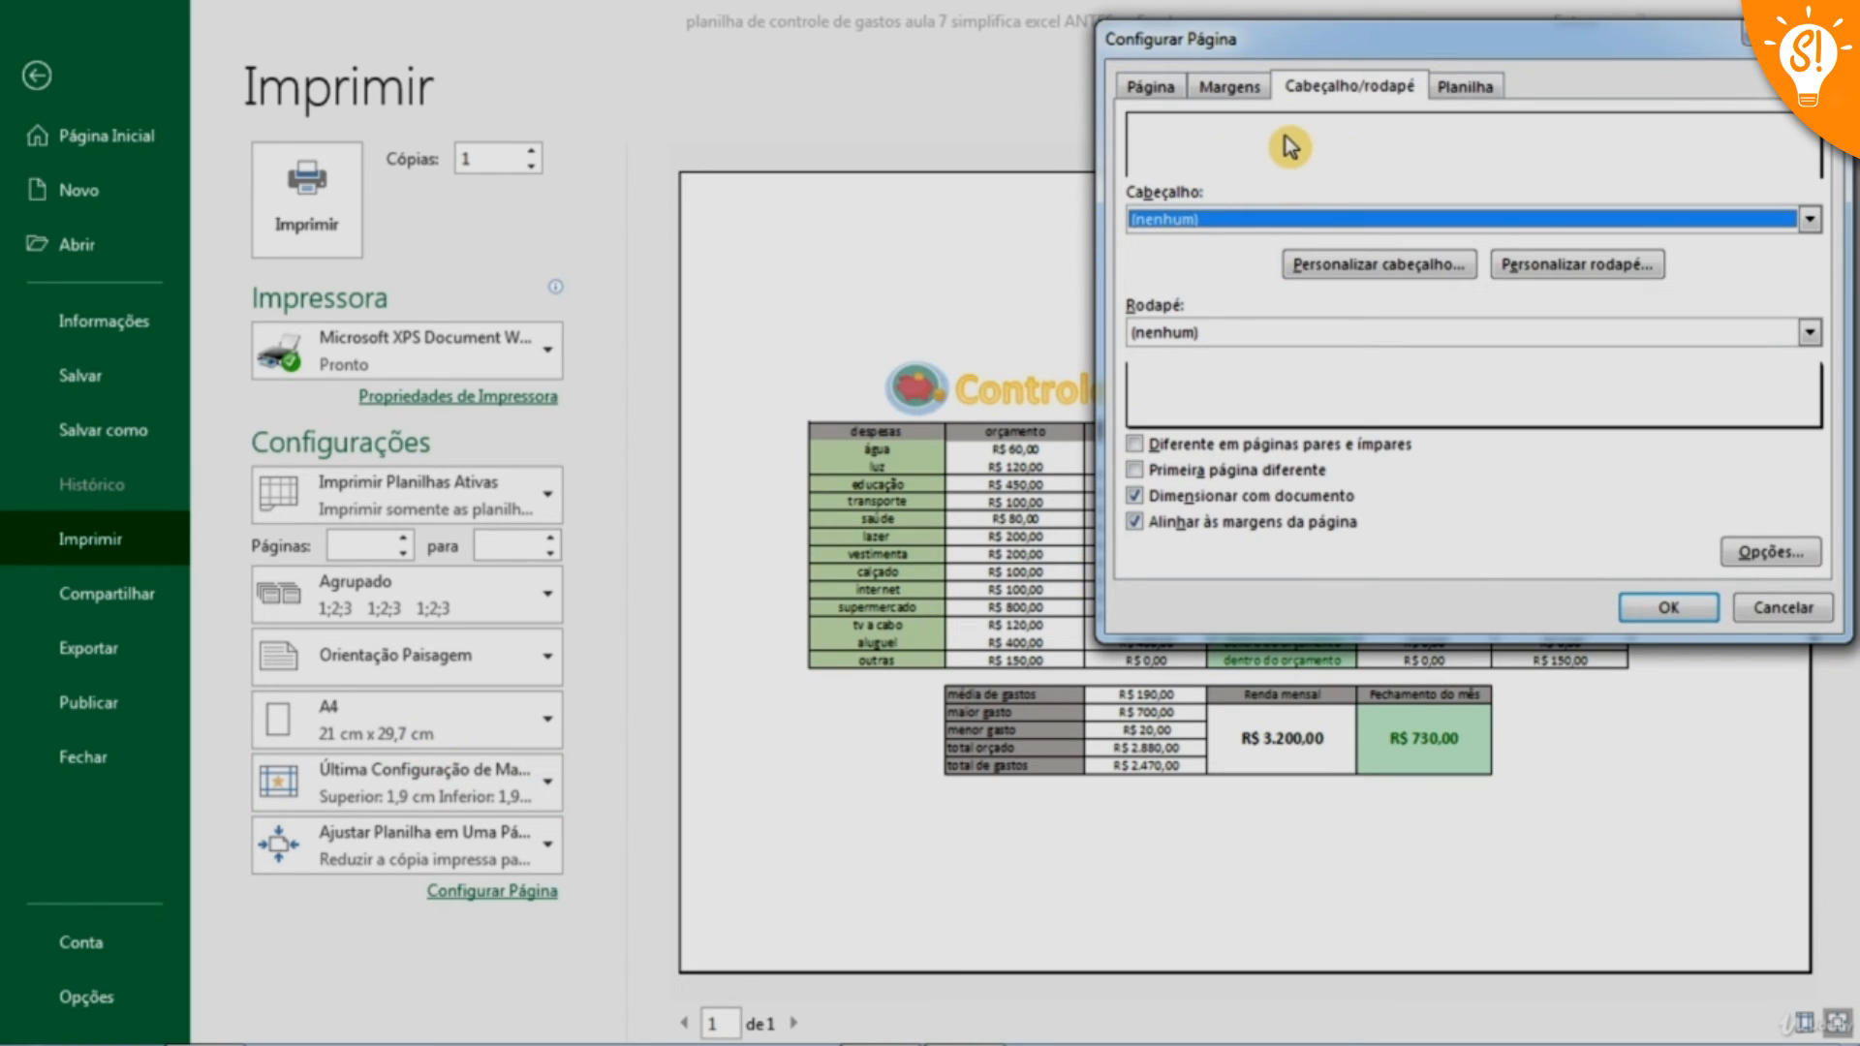
pyautogui.click(1387, 272)
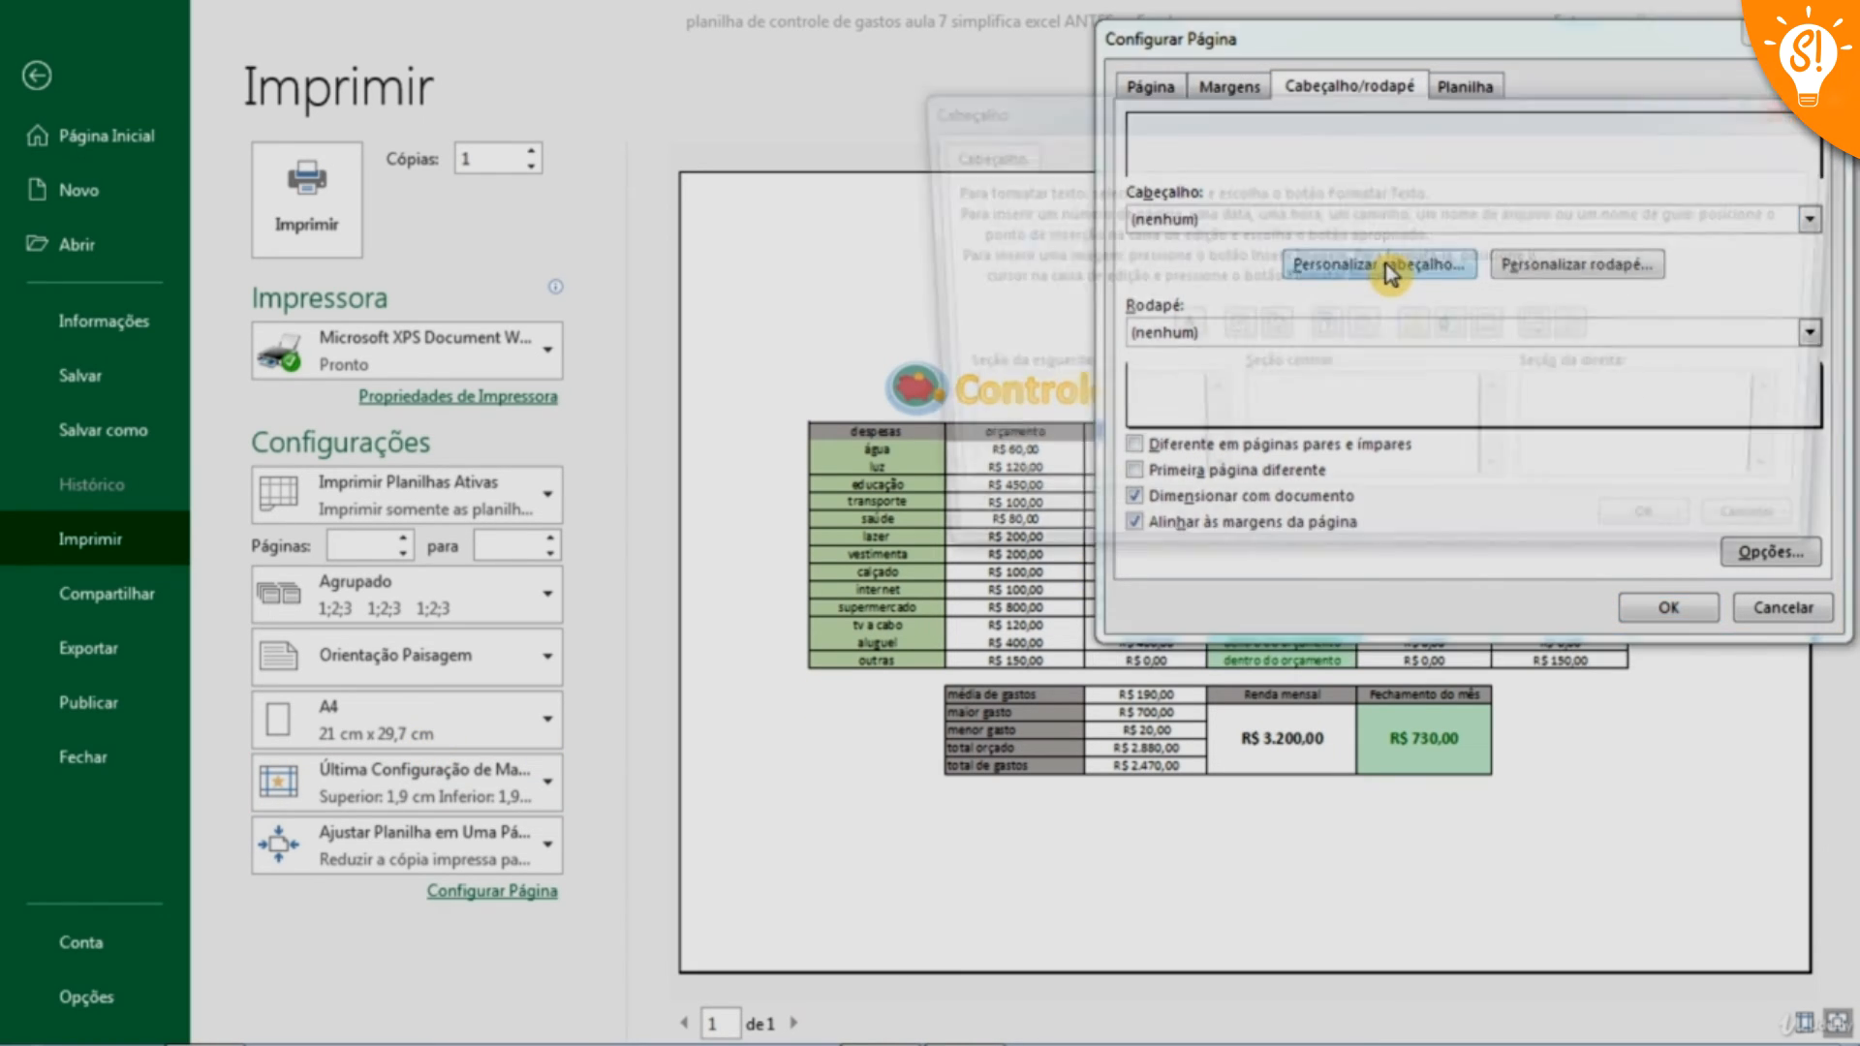
pyautogui.moveTo(1380, 120); pyautogui.dragTo(1564, 114)
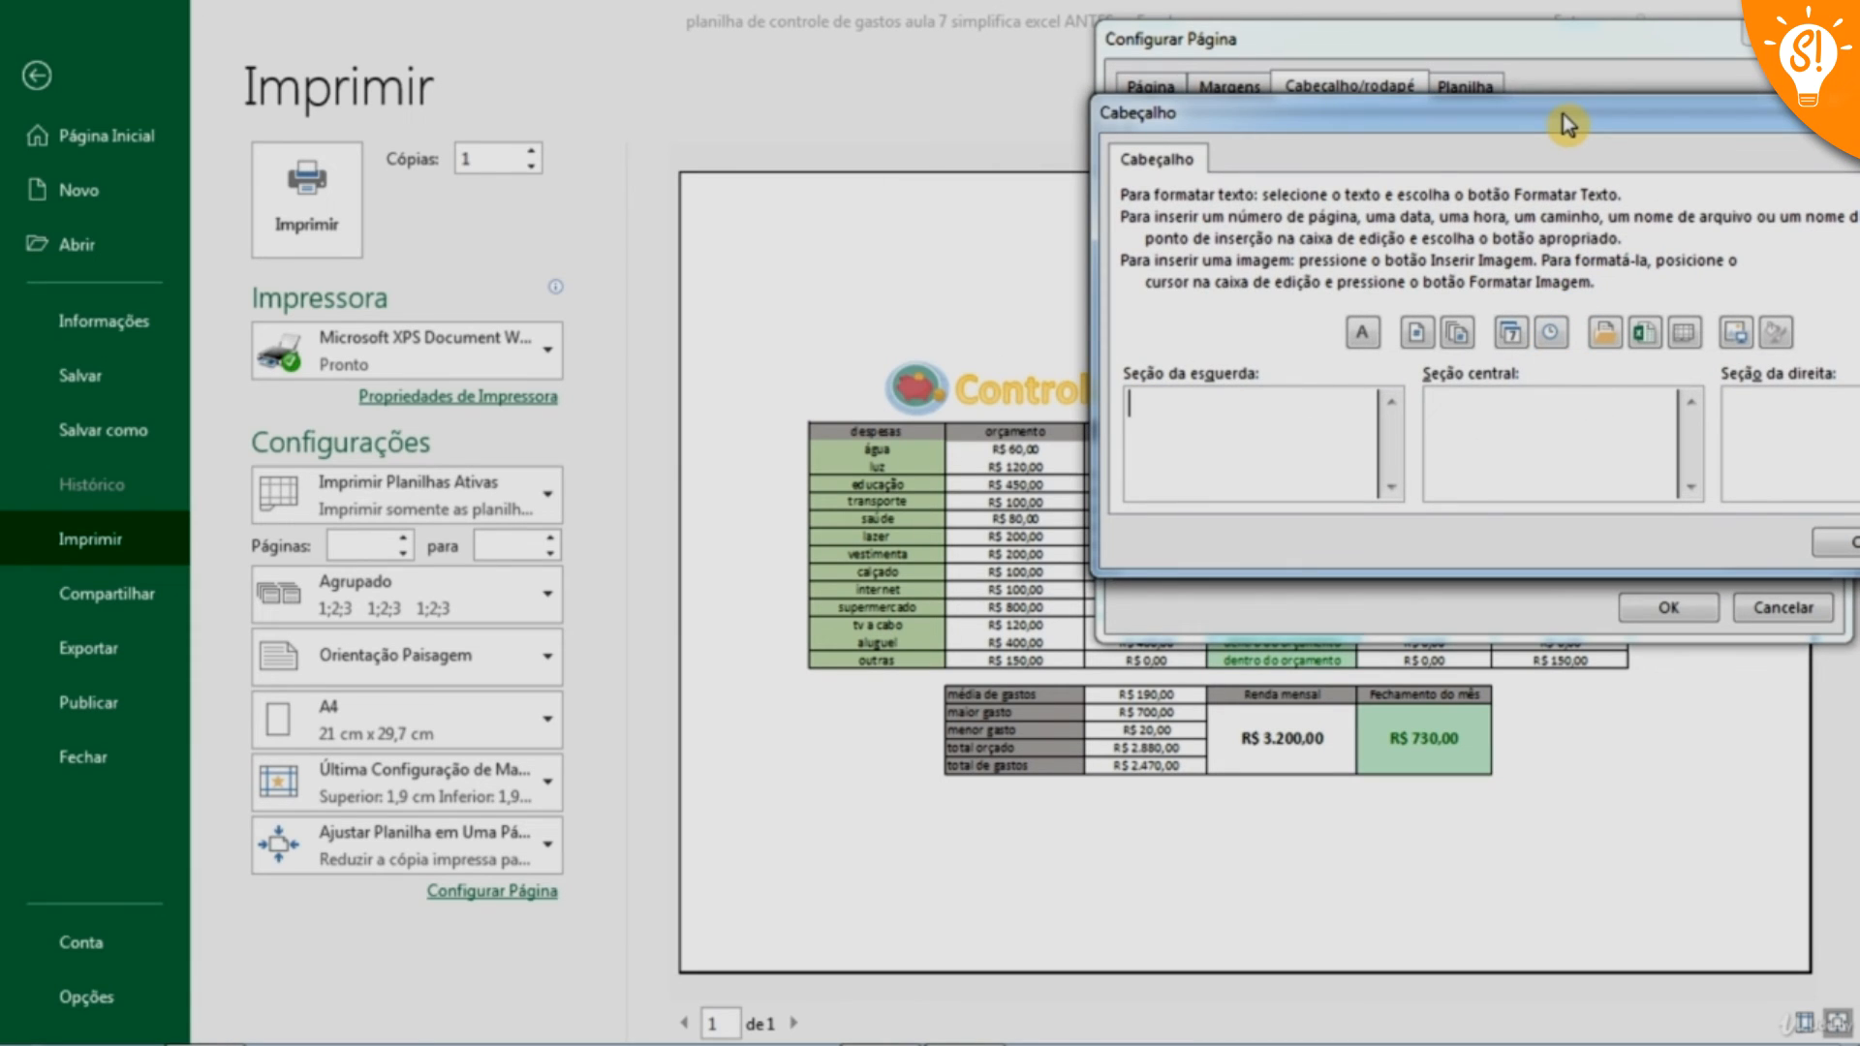
pyautogui.moveTo(1562, 114); pyautogui.dragTo(413, 600)
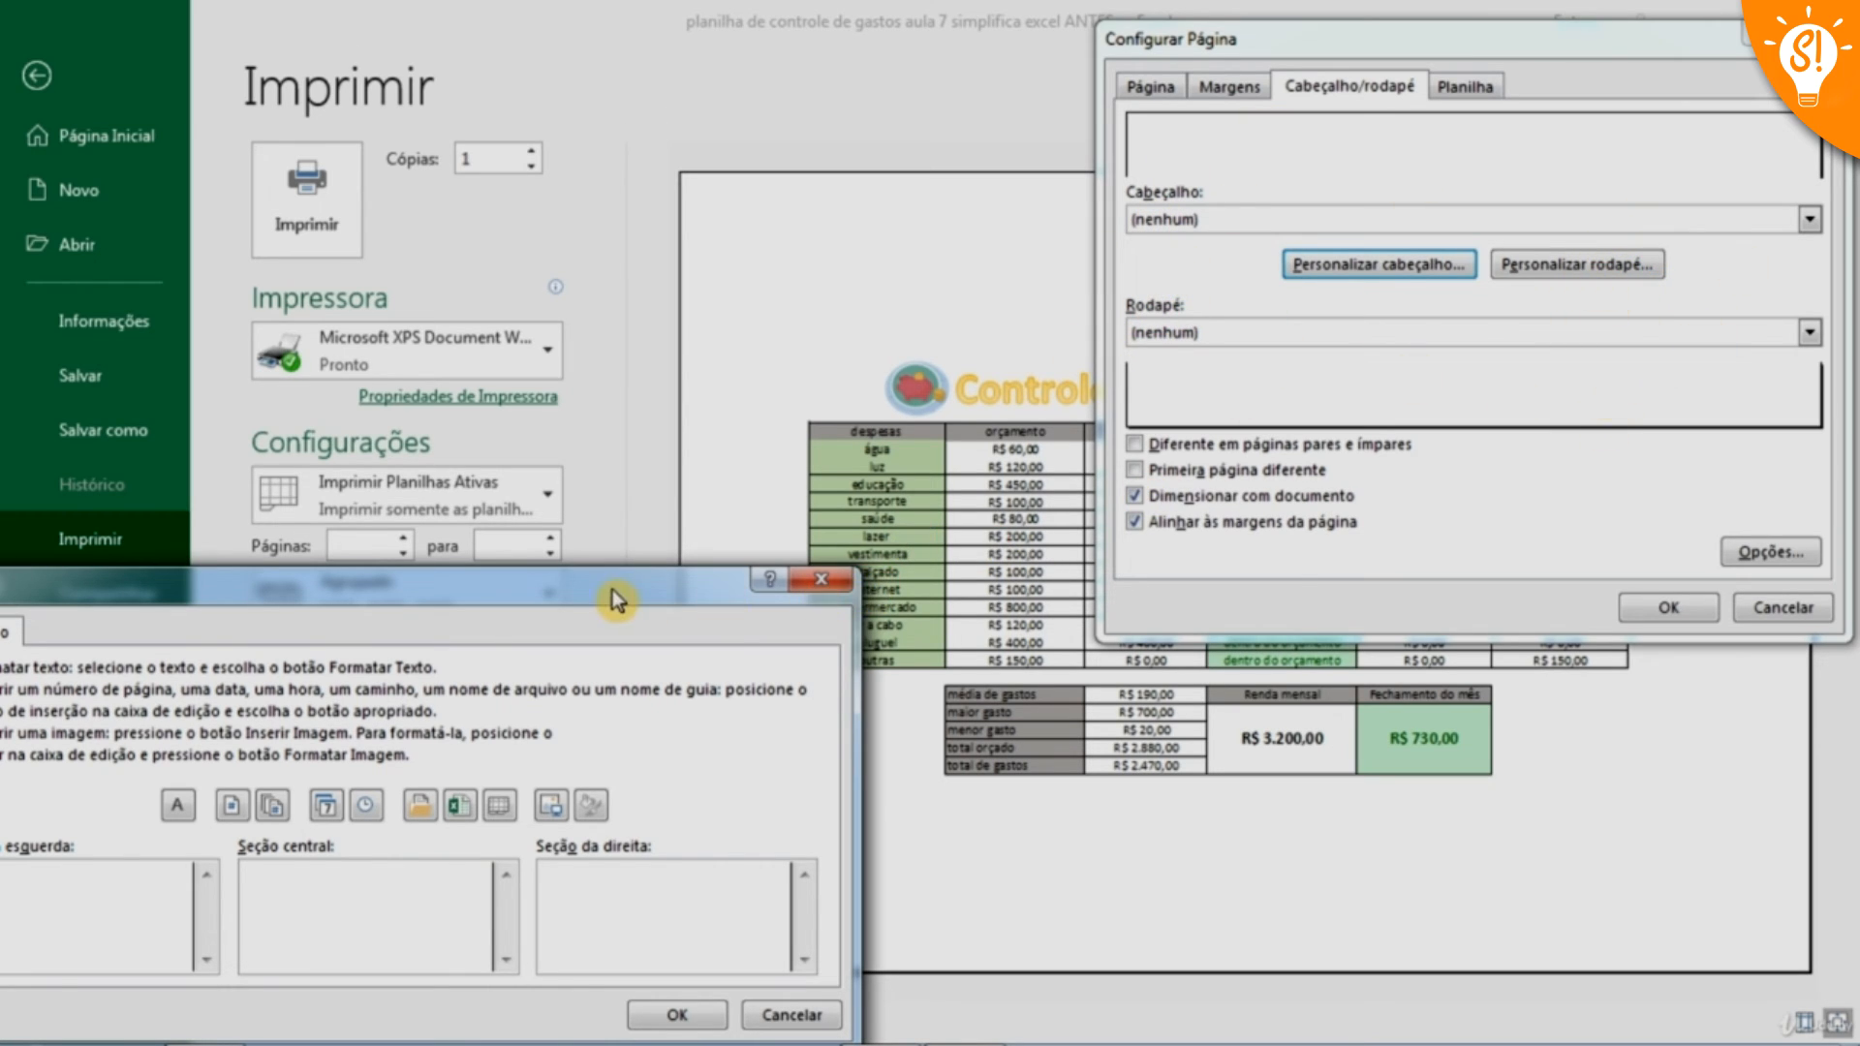
pyautogui.moveTo(612, 589); pyautogui.dragTo(1410, 175)
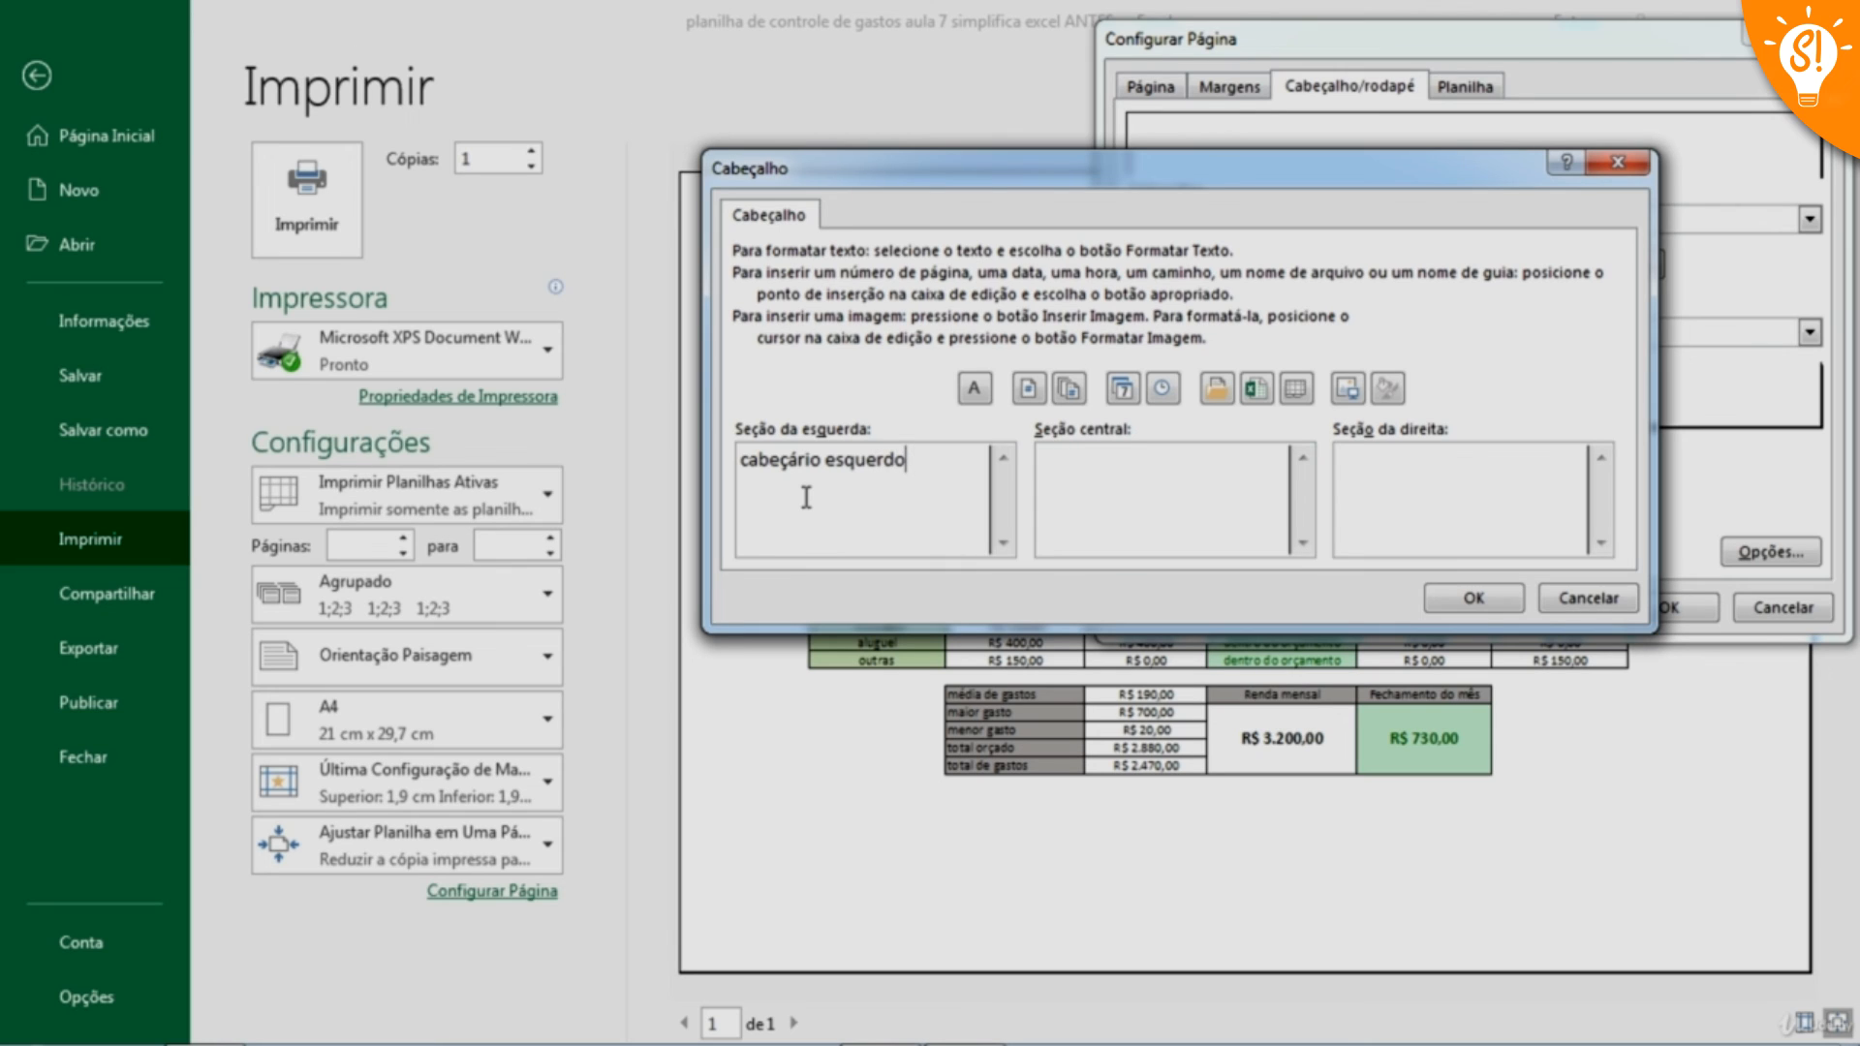
pyautogui.click(1473, 598)
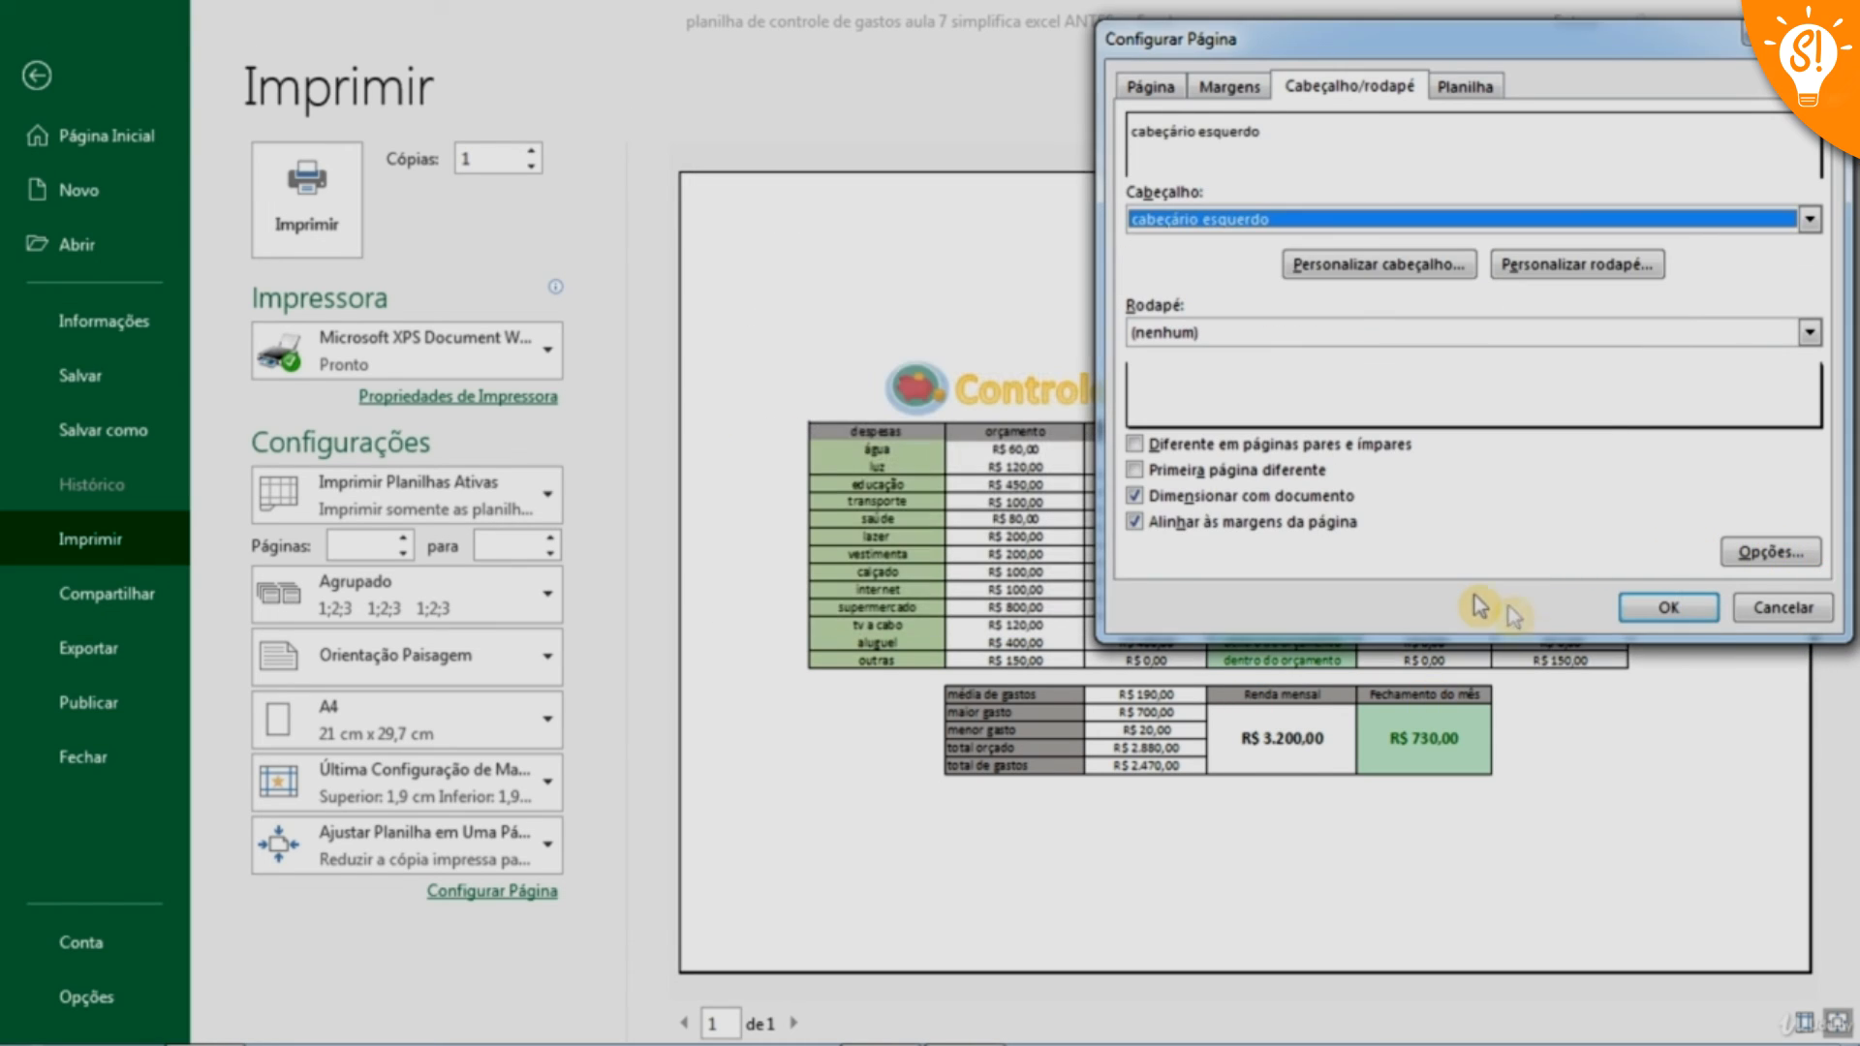
pyautogui.click(1702, 612)
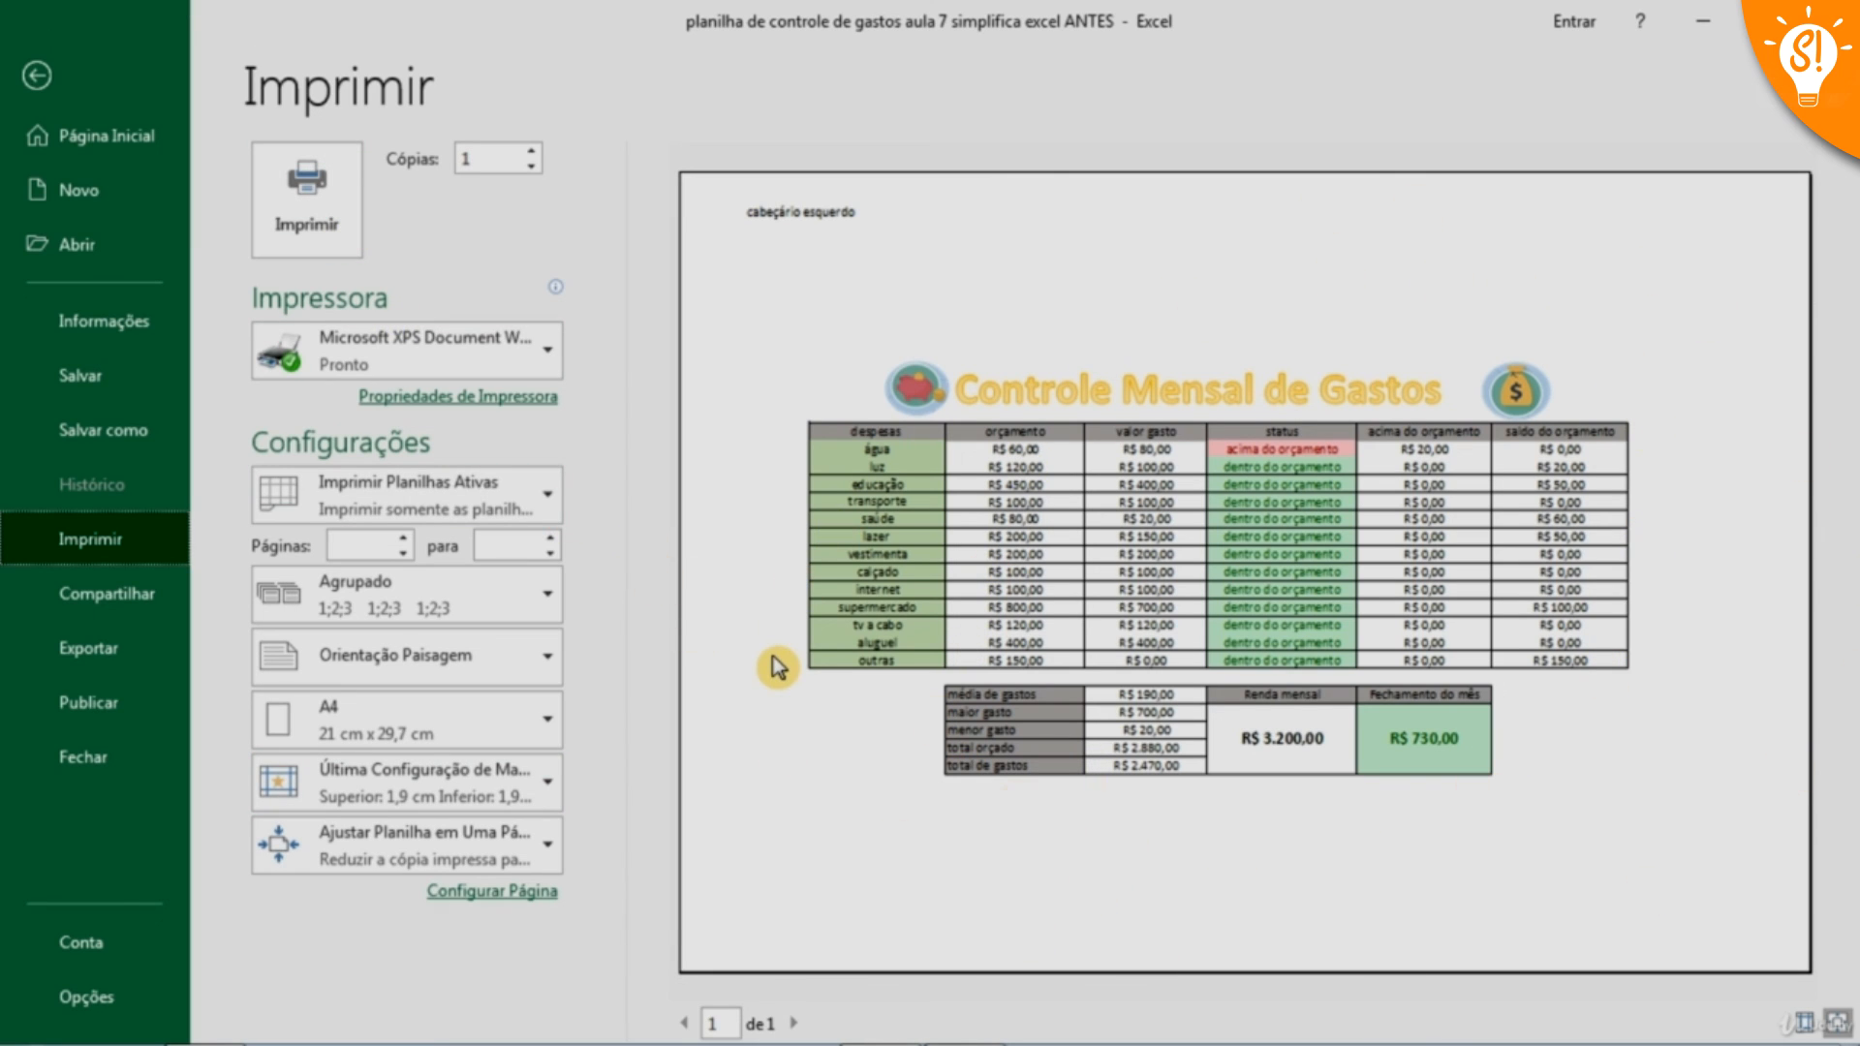
pyautogui.click(549, 358)
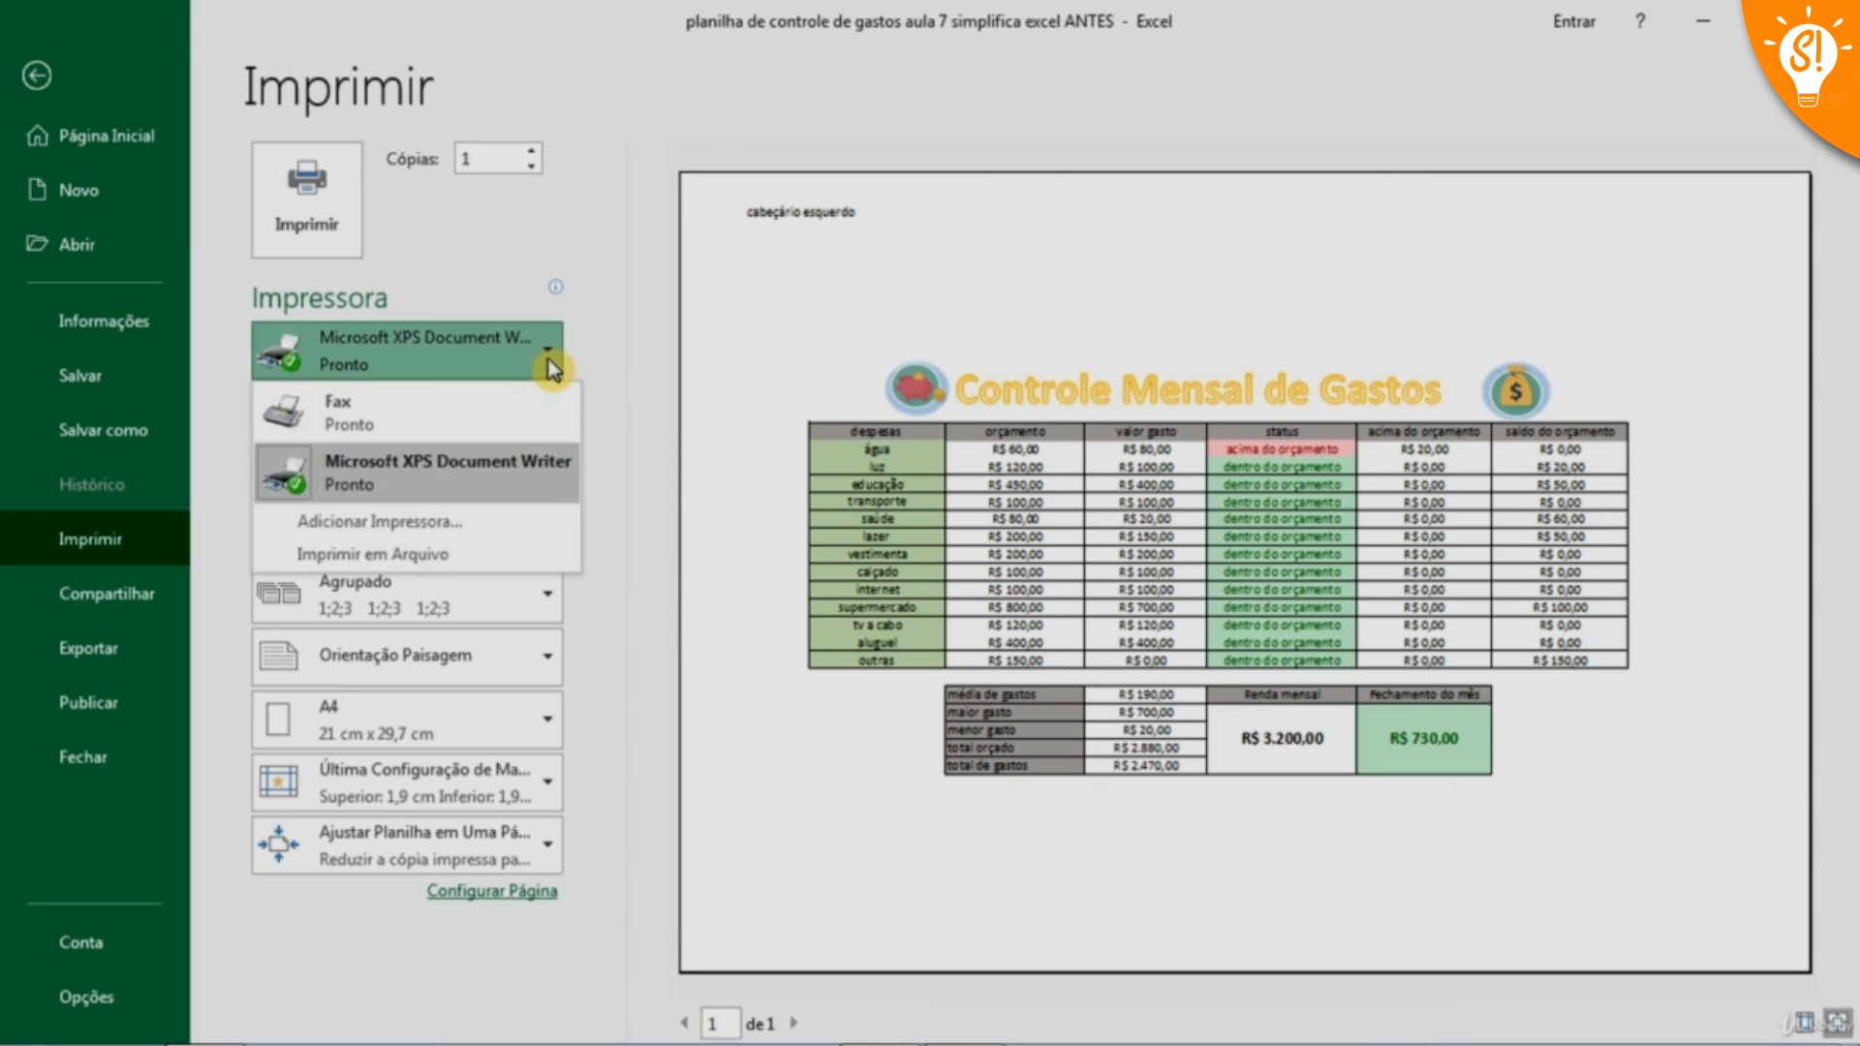
pyautogui.click(601, 353)
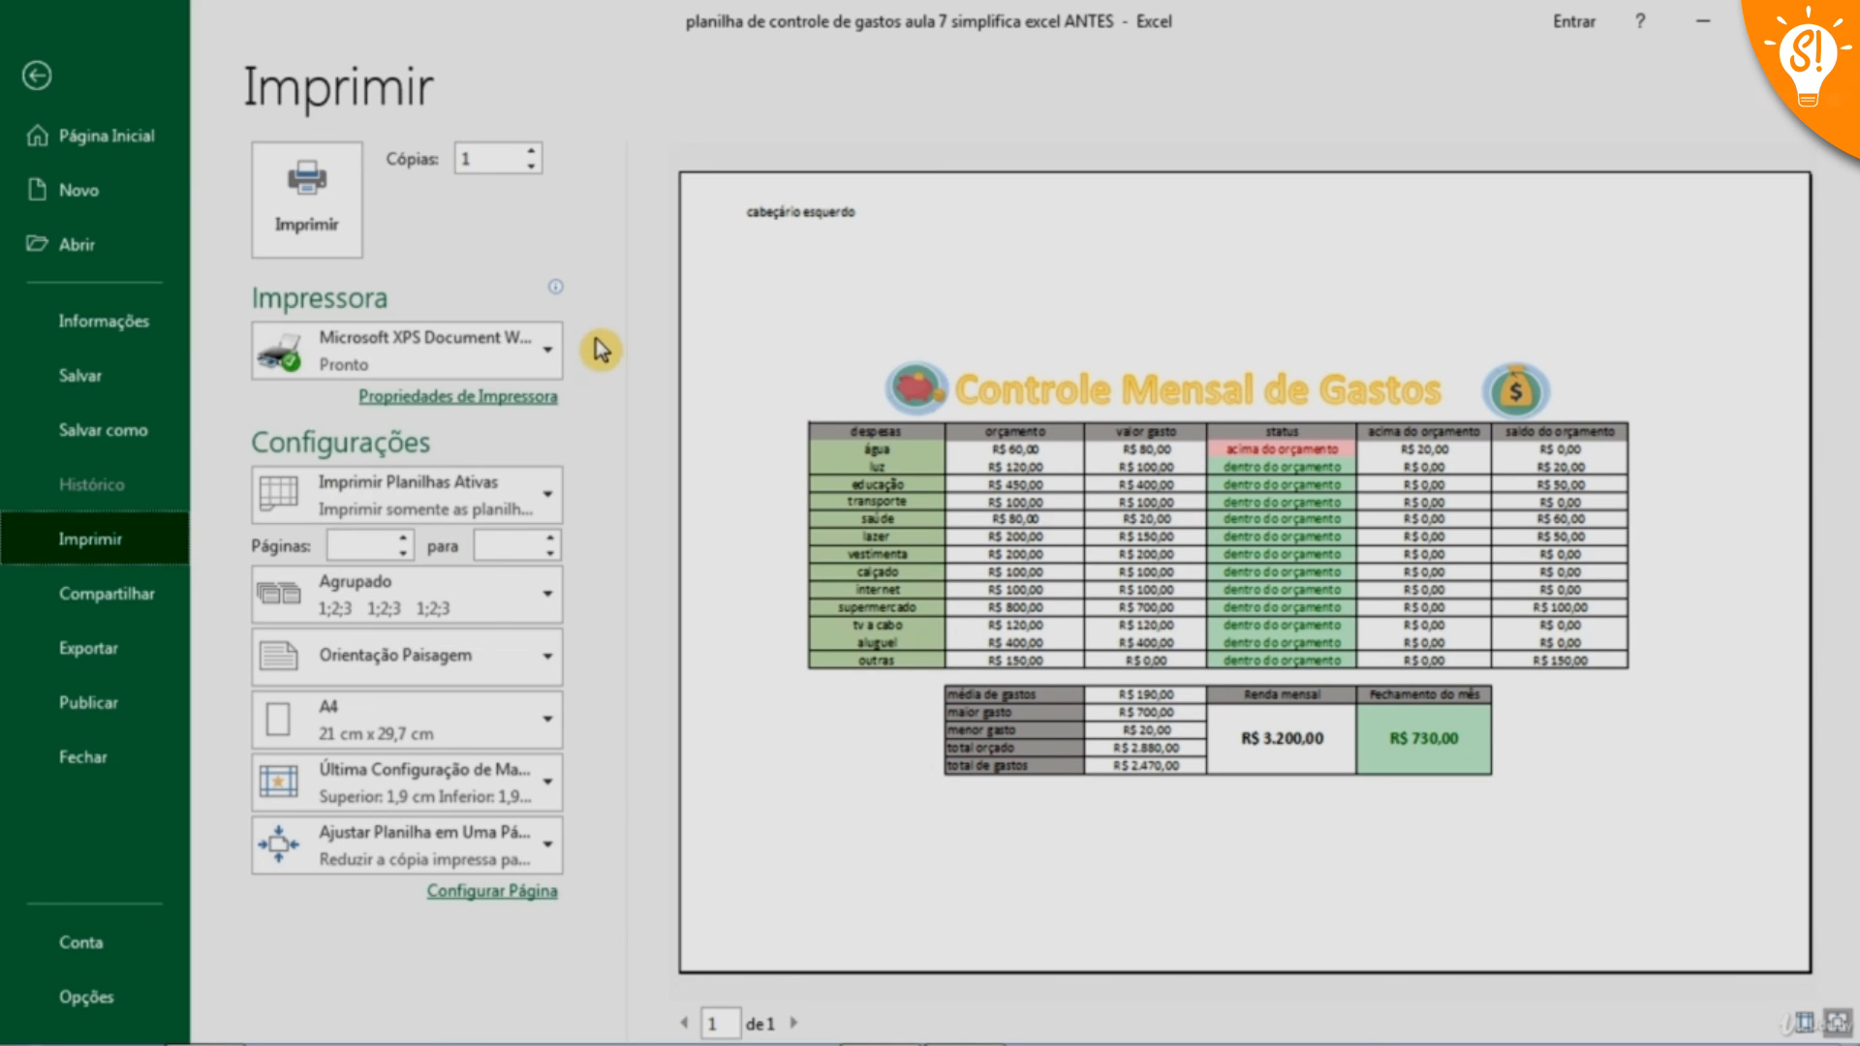